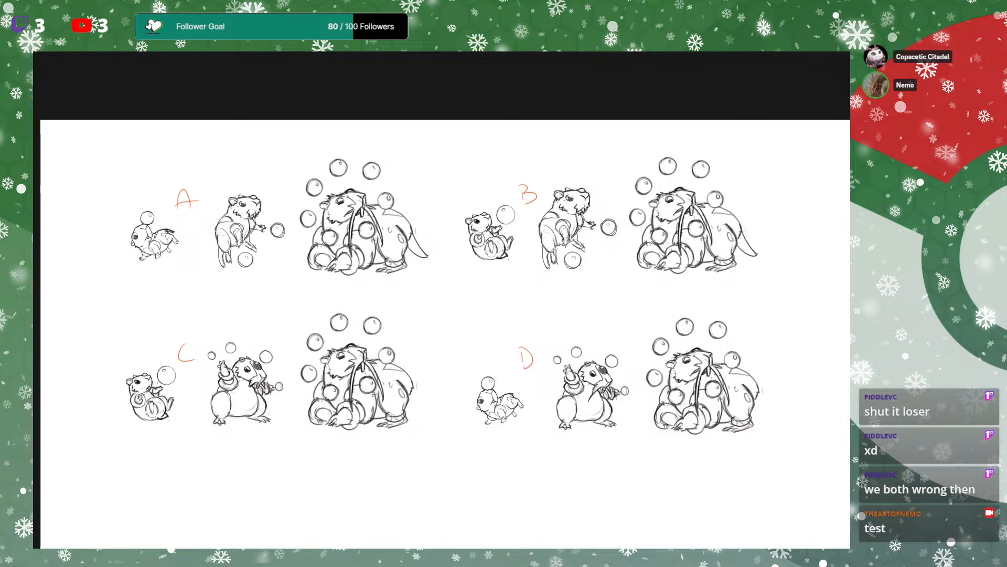
Compare the four three-stage creature line-ups A, B, C and D across the whole sheet
{"action": "left_click_drag", "start_coordinate": [632, 210], "coordinate": [652, 214]}
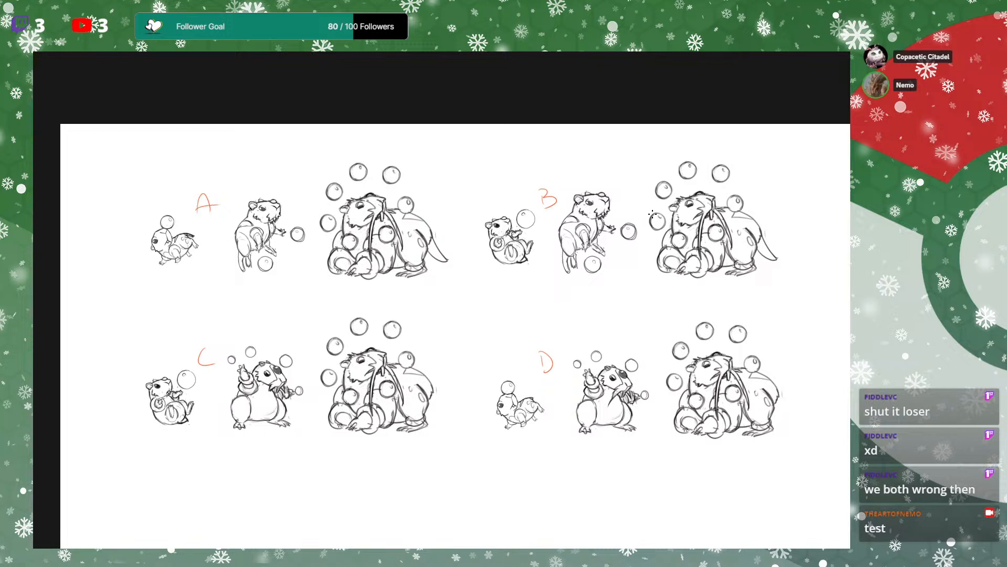
{"action": "left_click_drag", "start_coordinate": [660, 263], "coordinate": [650, 261]}
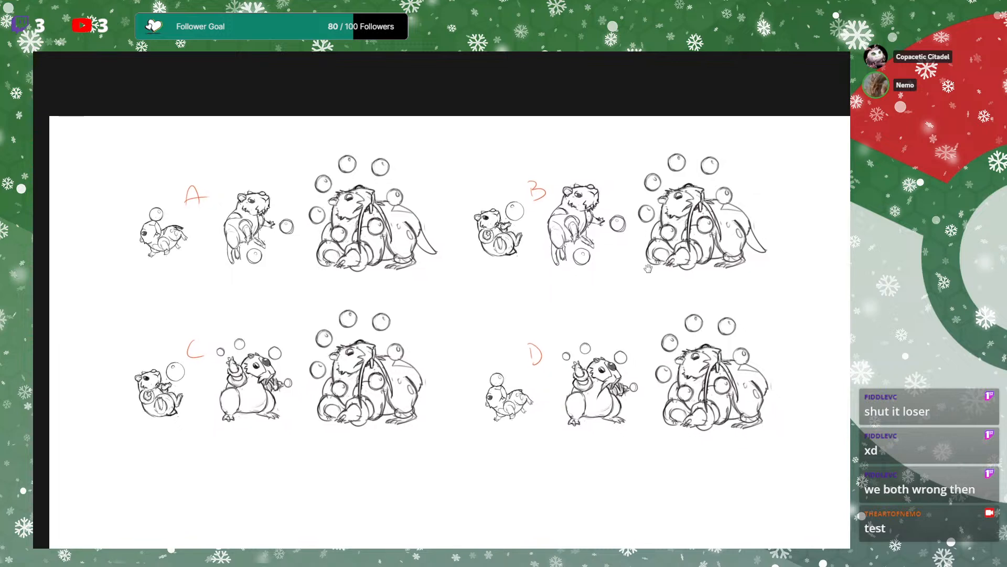
{"action": "left_click_drag", "start_coordinate": [601, 294], "coordinate": [609, 269]}
{"action": "mouse_move", "coordinate": [211, 282]}
{"action": "left_mouse_down"}
{"action": "mouse_move", "coordinate": [326, 482]}
{"action": "mouse_move", "coordinate": [465, 301]}
{"action": "mouse_move", "coordinate": [273, 263]}
{"action": "mouse_move", "coordinate": [122, 399]}
{"action": "left_mouse_up"}
{"action": "key", "text": "ctrl+z"}
{"action": "left_click_drag", "start_coordinate": [665, 328], "coordinate": [656, 346]}
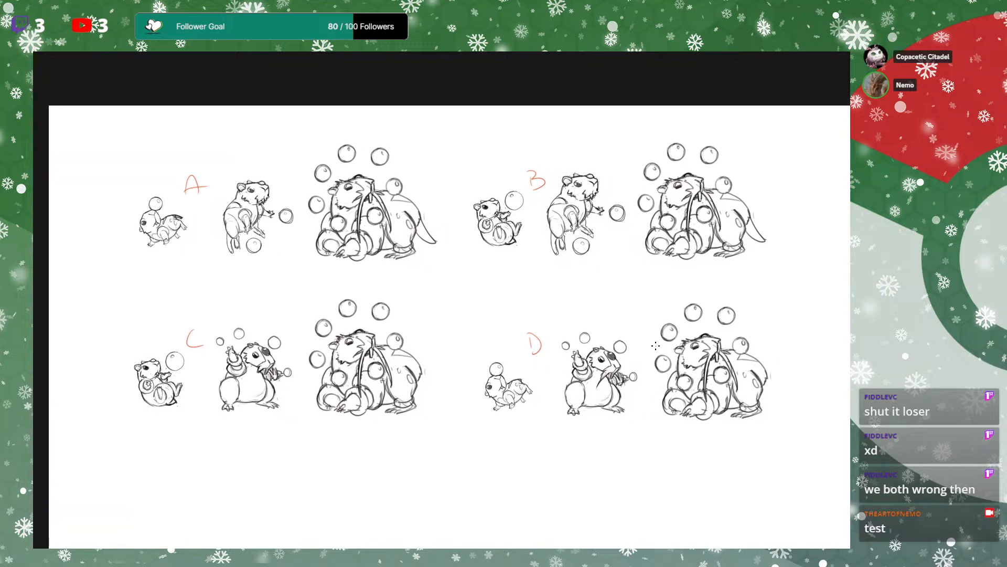
{"action": "left_click_drag", "start_coordinate": [653, 309], "coordinate": [650, 331]}
{"action": "mouse_move", "coordinate": [540, 142]}
{"action": "left_mouse_down"}
{"action": "mouse_move", "coordinate": [480, 172]}
{"action": "mouse_move", "coordinate": [620, 321]}
{"action": "mouse_move", "coordinate": [678, 130]}
{"action": "left_mouse_up"}
{"action": "key", "text": "ctrl+z"}
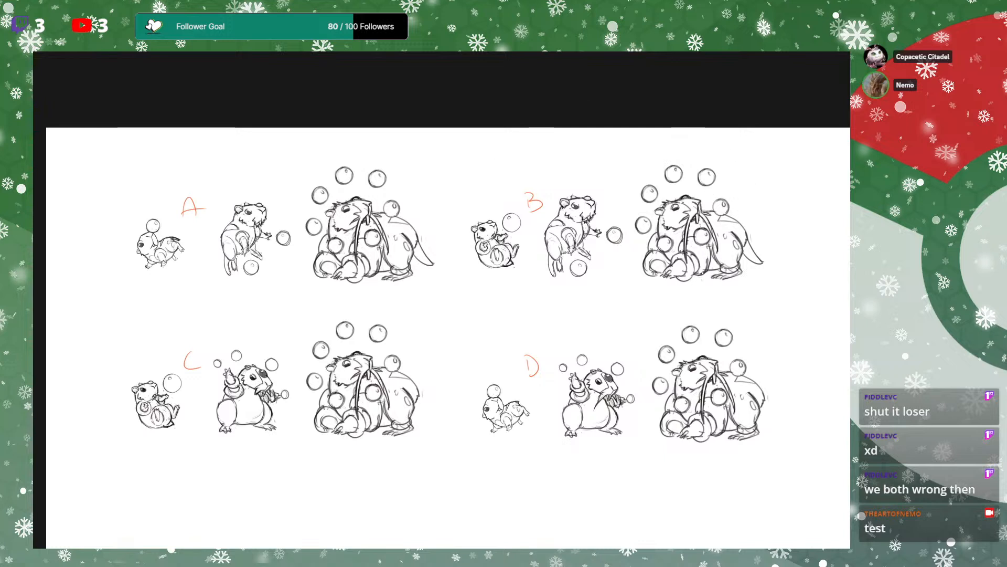
{"action": "left_click_drag", "start_coordinate": [283, 385], "coordinate": [282, 381]}
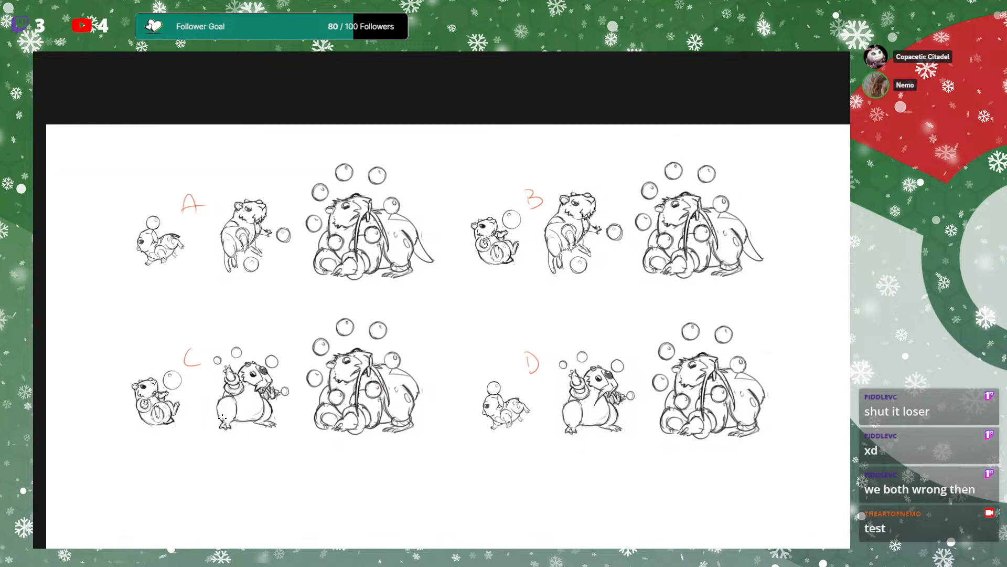
{"action": "left_click_drag", "start_coordinate": [462, 416], "coordinate": [464, 416]}
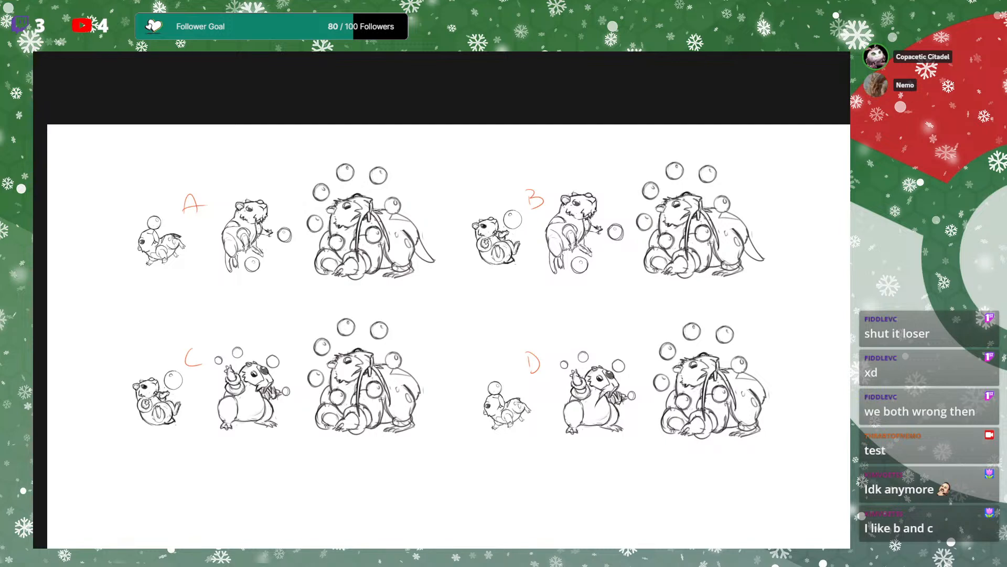
{"action": "left_click_drag", "start_coordinate": [471, 367], "coordinate": [495, 349]}
{"action": "left_click_drag", "start_coordinate": [681, 280], "coordinate": [632, 288]}
{"action": "left_click_drag", "start_coordinate": [443, 392], "coordinate": [455, 389]}
{"action": "left_click_drag", "start_coordinate": [314, 407], "coordinate": [320, 401]}
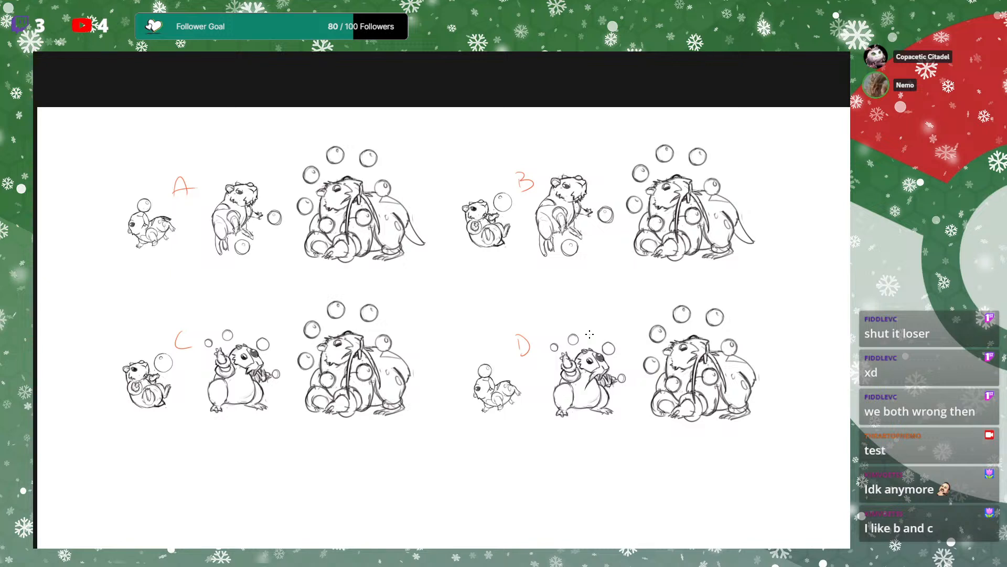
{"action": "left_click_drag", "start_coordinate": [464, 357], "coordinate": [472, 345]}
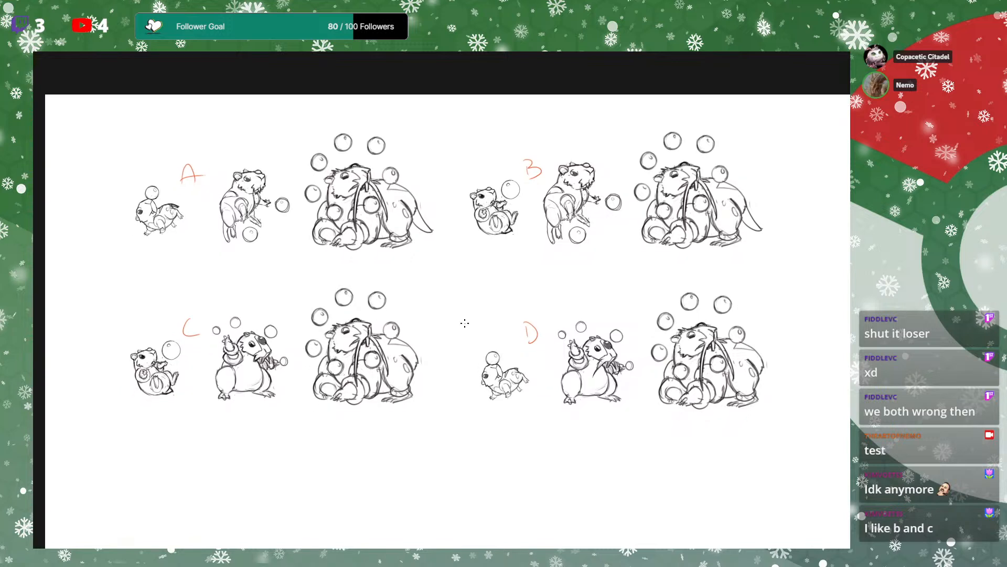
Examine the individual stage poses in line-ups A to D at closer range
{"action": "mouse_move", "coordinate": [454, 346]}
{"action": "left_mouse_down"}
{"action": "mouse_move", "coordinate": [459, 365]}
{"action": "mouse_move", "coordinate": [524, 357]}
{"action": "left_mouse_up"}
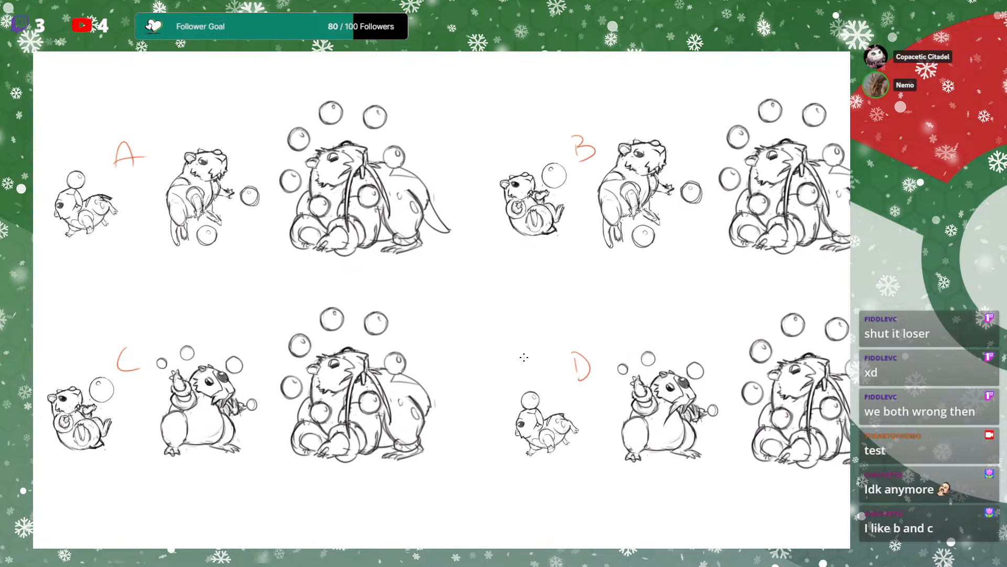
{"action": "mouse_move", "coordinate": [701, 197]}
{"action": "left_mouse_down"}
{"action": "mouse_move", "coordinate": [694, 204]}
{"action": "mouse_move", "coordinate": [714, 254]}
{"action": "mouse_move", "coordinate": [708, 294]}
{"action": "left_mouse_up"}
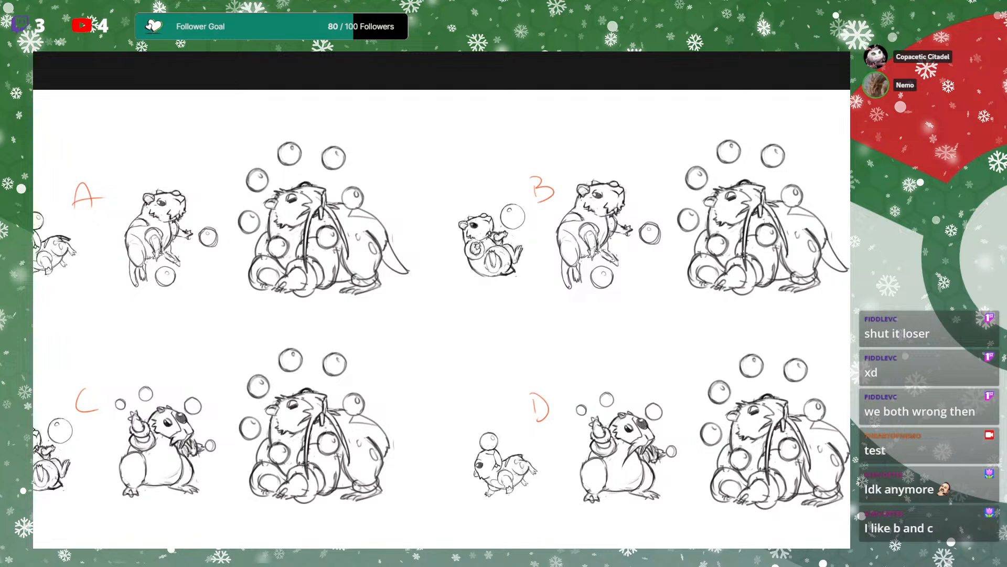
{"action": "mouse_move", "coordinate": [710, 312]}
{"action": "left_mouse_down"}
{"action": "mouse_move", "coordinate": [733, 292]}
{"action": "mouse_move", "coordinate": [710, 282]}
{"action": "left_mouse_up"}
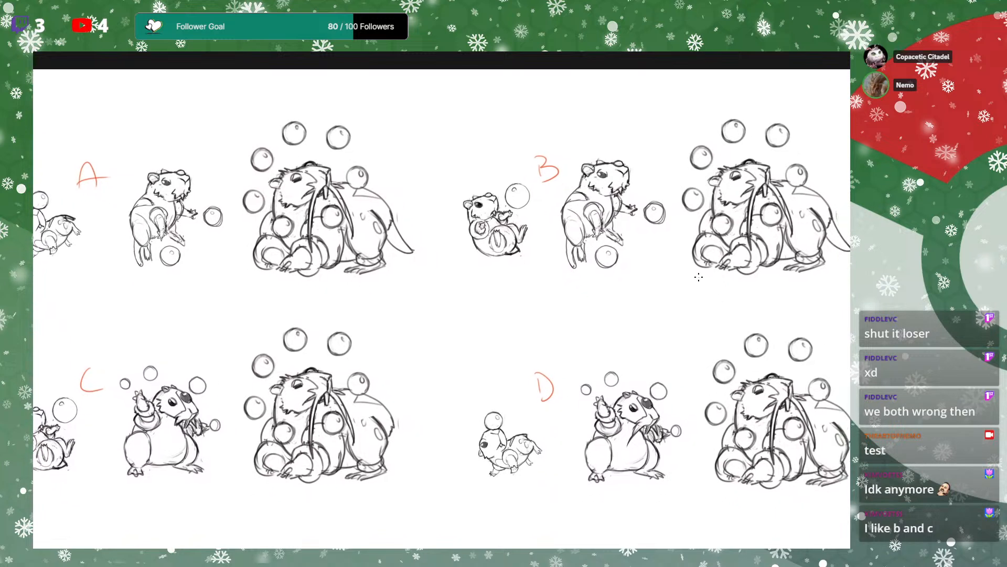
{"action": "mouse_move", "coordinate": [699, 246]}
{"action": "left_mouse_down"}
{"action": "mouse_move", "coordinate": [676, 272]}
{"action": "mouse_move", "coordinate": [753, 225]}
{"action": "mouse_move", "coordinate": [737, 233]}
{"action": "left_mouse_up"}
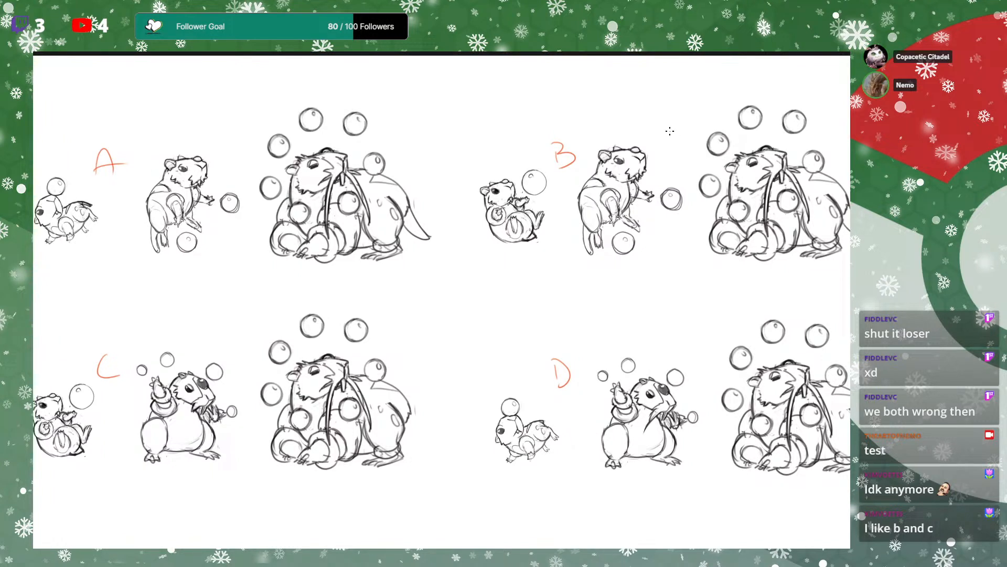
{"action": "mouse_move", "coordinate": [704, 301]}
{"action": "left_mouse_down"}
{"action": "mouse_move", "coordinate": [711, 304]}
{"action": "mouse_move", "coordinate": [637, 360]}
{"action": "mouse_move", "coordinate": [706, 331]}
{"action": "left_mouse_up"}
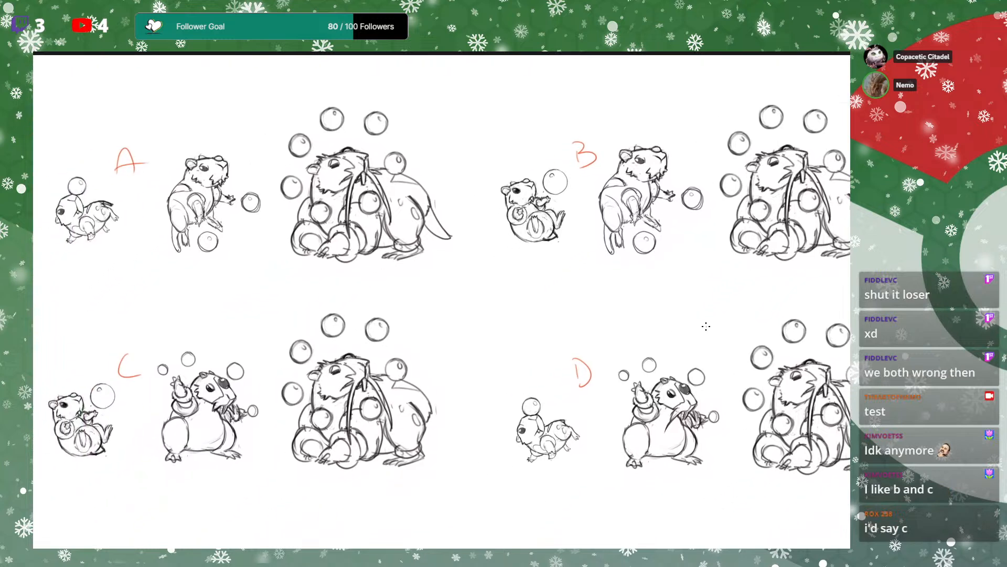
{"action": "left_click_drag", "start_coordinate": [602, 333], "coordinate": [632, 315]}
{"action": "left_click_drag", "start_coordinate": [359, 434], "coordinate": [400, 409]}
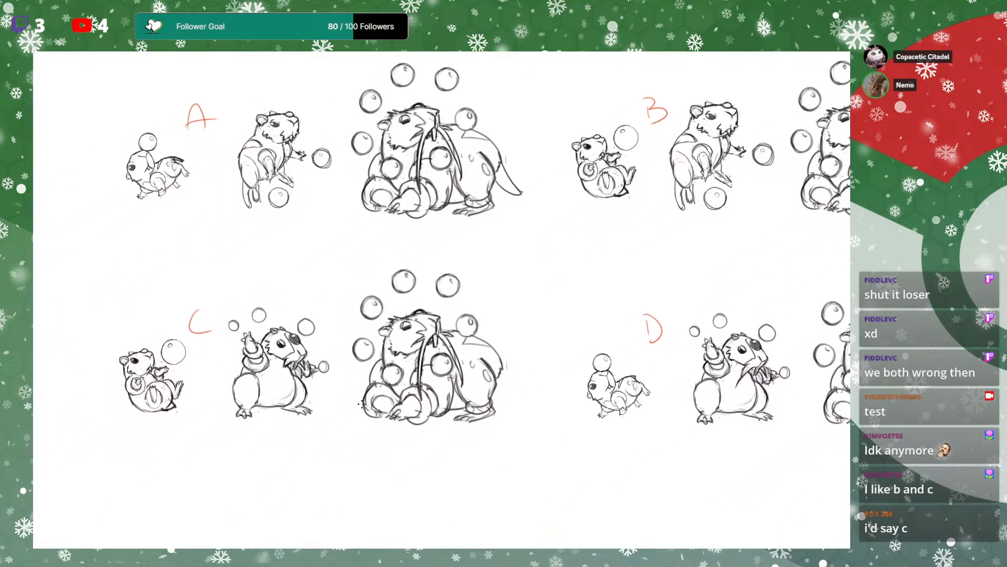
{"action": "left_click_drag", "start_coordinate": [256, 359], "coordinate": [286, 371]}
{"action": "key", "text": "ctrl+z"}
{"action": "left_click_drag", "start_coordinate": [495, 320], "coordinate": [496, 306]}
{"action": "mouse_move", "coordinate": [546, 353]}
{"action": "left_mouse_down"}
{"action": "mouse_move", "coordinate": [555, 341]}
{"action": "mouse_move", "coordinate": [507, 349]}
{"action": "left_mouse_up"}
{"action": "left_click_drag", "start_coordinate": [606, 347], "coordinate": [595, 331]}
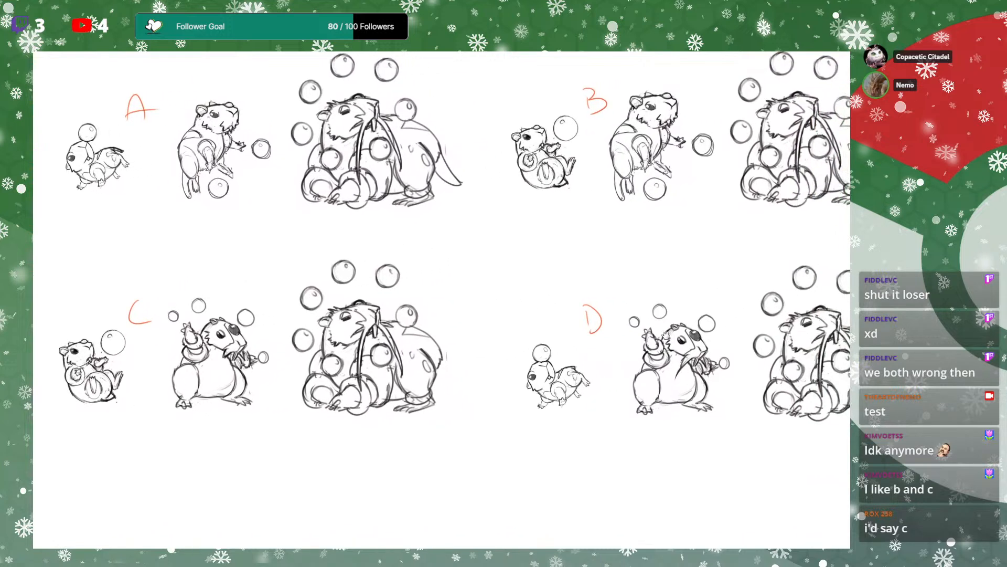
{"action": "left_click_drag", "start_coordinate": [666, 335], "coordinate": [652, 334]}
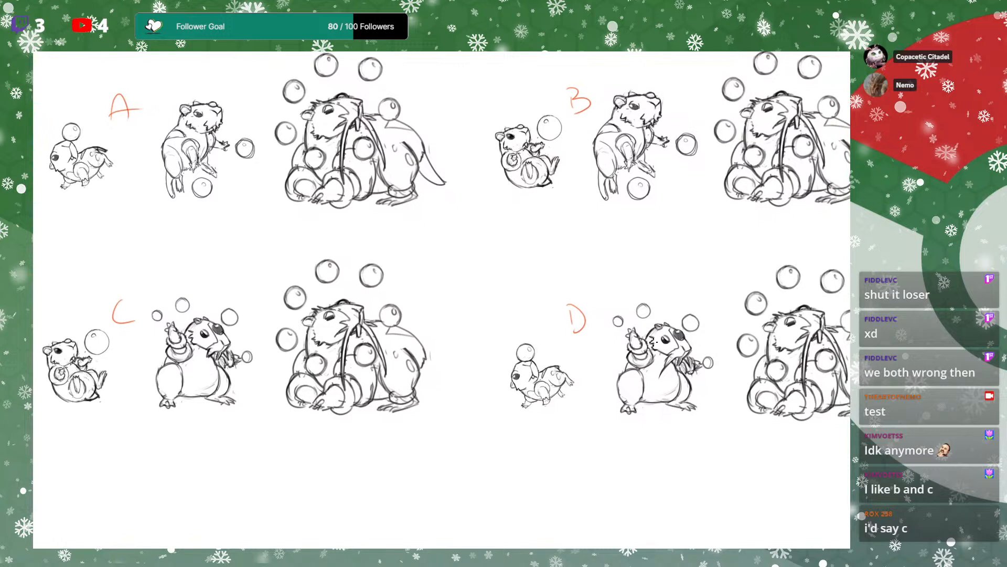
{"action": "mouse_move", "coordinate": [653, 339]}
{"action": "left_mouse_down"}
{"action": "mouse_move", "coordinate": [674, 320]}
{"action": "mouse_move", "coordinate": [673, 306]}
{"action": "left_mouse_up"}
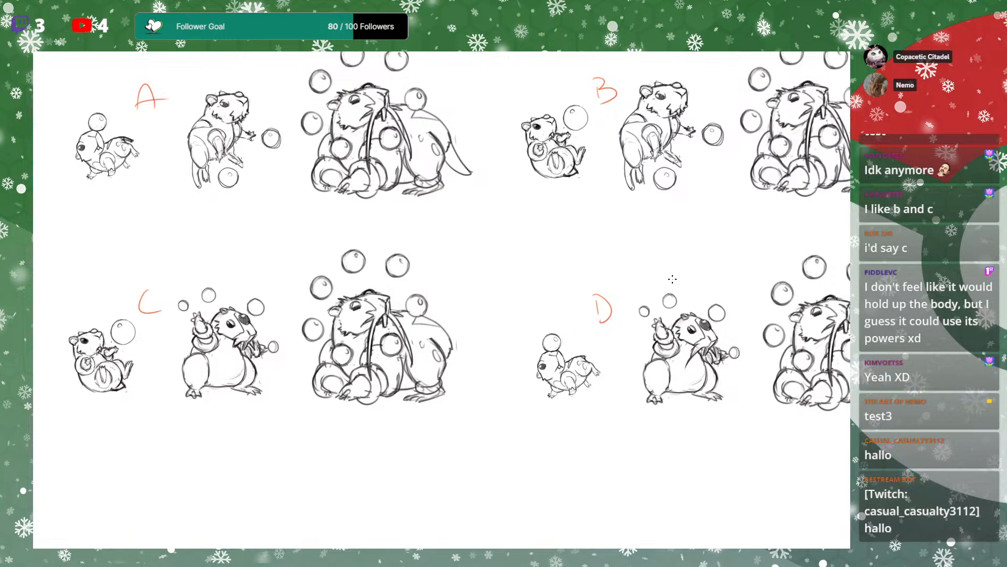
{"action": "left_click_drag", "start_coordinate": [662, 261], "coordinate": [634, 295]}
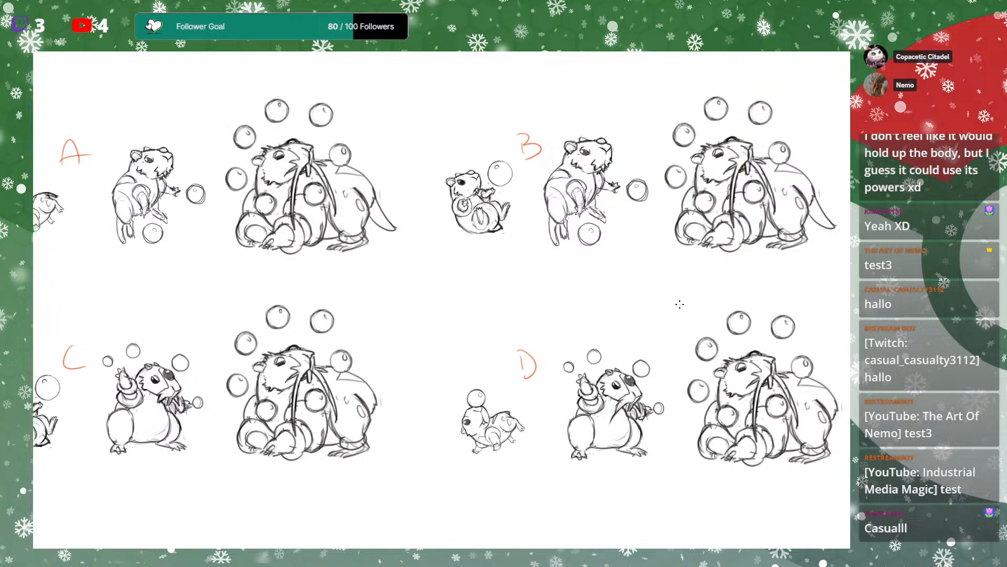
{"action": "left_click_drag", "start_coordinate": [651, 268], "coordinate": [688, 262]}
Lasso line-up B and place a copy of its three stages in the empty space below line-ups C and D
{"action": "key", "text": "ctrl+minus"}
{"action": "key", "text": "Delete"}
{"action": "key", "text": "ctrl+z"}
{"action": "left_click_drag", "start_coordinate": [693, 279], "coordinate": [707, 279]}
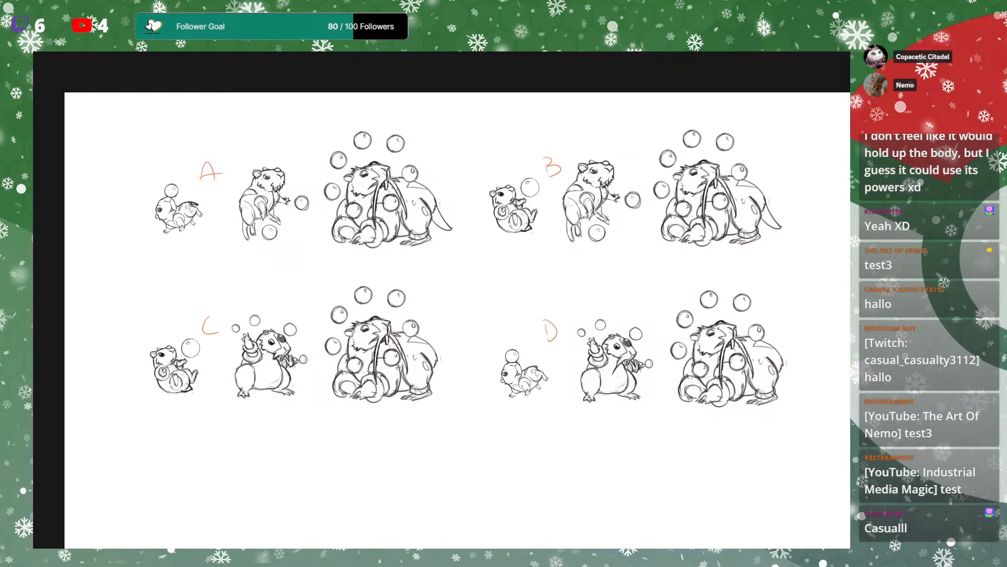
{"action": "mouse_move", "coordinate": [515, 155]}
{"action": "left_mouse_down"}
{"action": "mouse_move", "coordinate": [475, 218]}
{"action": "mouse_move", "coordinate": [726, 282]}
{"action": "mouse_move", "coordinate": [787, 144]}
{"action": "mouse_move", "coordinate": [508, 146]}
{"action": "left_mouse_up"}
{"action": "left_click_drag", "start_coordinate": [670, 188], "coordinate": [652, 152]}
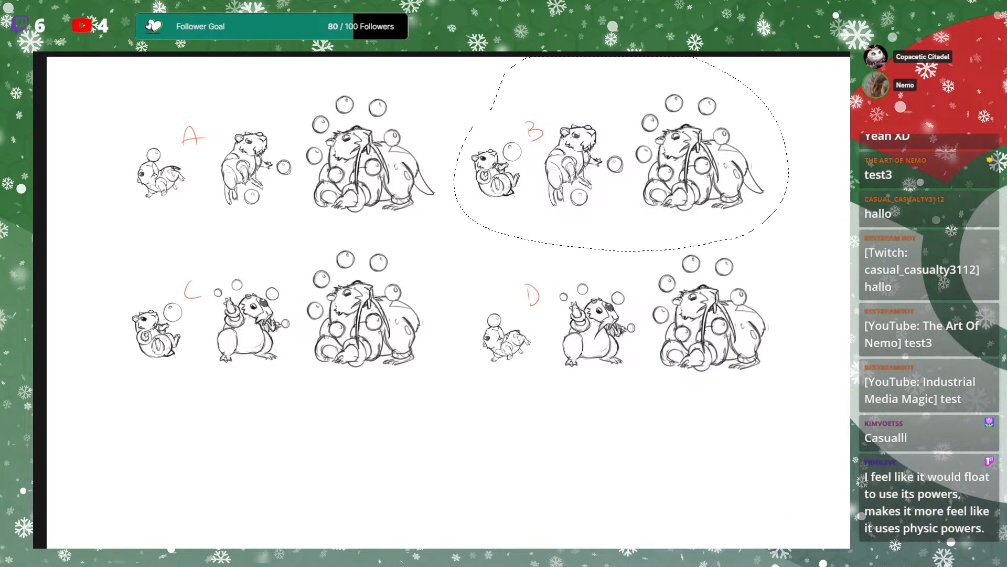
{"action": "key", "text": "v"}
{"action": "key", "text": "ctrl"}
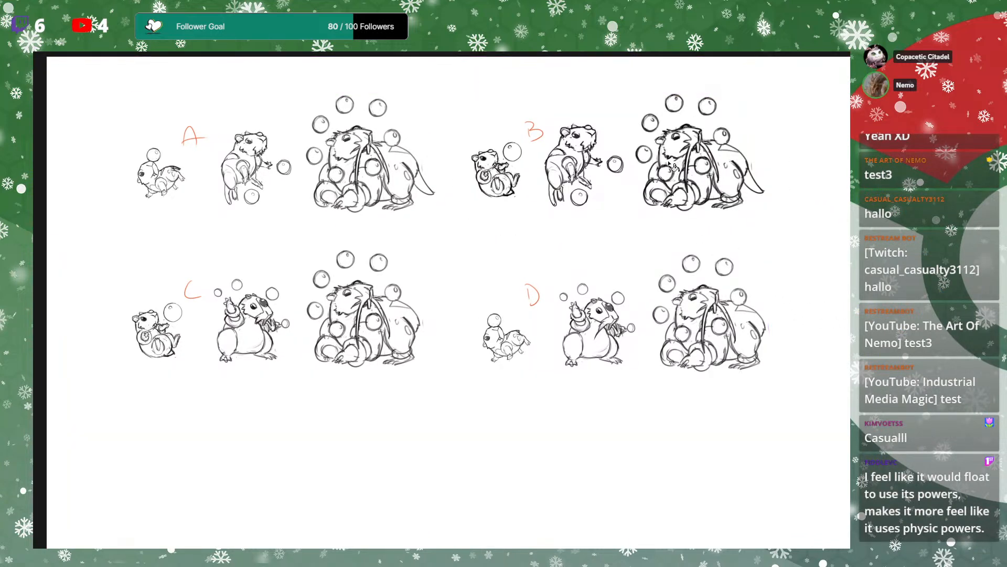
{"action": "mouse_move", "coordinate": [700, 129]}
{"action": "left_mouse_down"}
{"action": "mouse_move", "coordinate": [716, 157]}
{"action": "mouse_move", "coordinate": [593, 403]}
{"action": "mouse_move", "coordinate": [667, 218]}
{"action": "mouse_move", "coordinate": [602, 300]}
{"action": "mouse_move", "coordinate": [528, 350]}
{"action": "left_mouse_up"}
Inspect the three stages of the duplicated line-up B up close
{"action": "mouse_move", "coordinate": [630, 298]}
{"action": "left_mouse_down"}
{"action": "mouse_move", "coordinate": [651, 263]}
{"action": "mouse_move", "coordinate": [626, 203]}
{"action": "mouse_move", "coordinate": [637, 203]}
{"action": "left_mouse_up"}
{"action": "key", "text": "ctrl+plus"}
{"action": "key", "text": "ctrl+plus"}
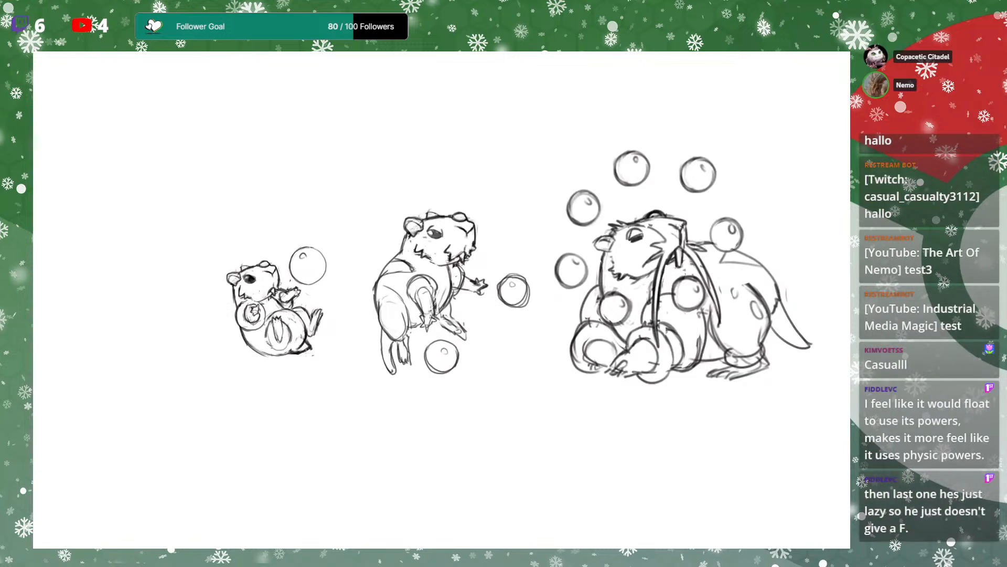
{"action": "left_click_drag", "start_coordinate": [530, 301], "coordinate": [534, 299]}
{"action": "mouse_move", "coordinate": [521, 348]}
{"action": "left_mouse_down"}
{"action": "mouse_move", "coordinate": [531, 332]}
{"action": "mouse_move", "coordinate": [616, 303]}
{"action": "left_mouse_up"}
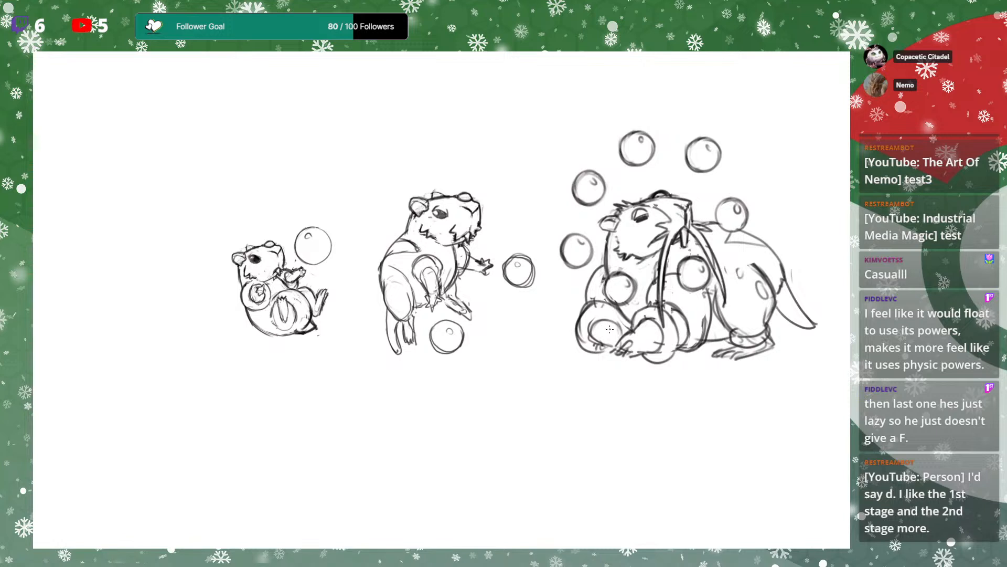
{"action": "left_click_drag", "start_coordinate": [610, 313], "coordinate": [617, 308]}
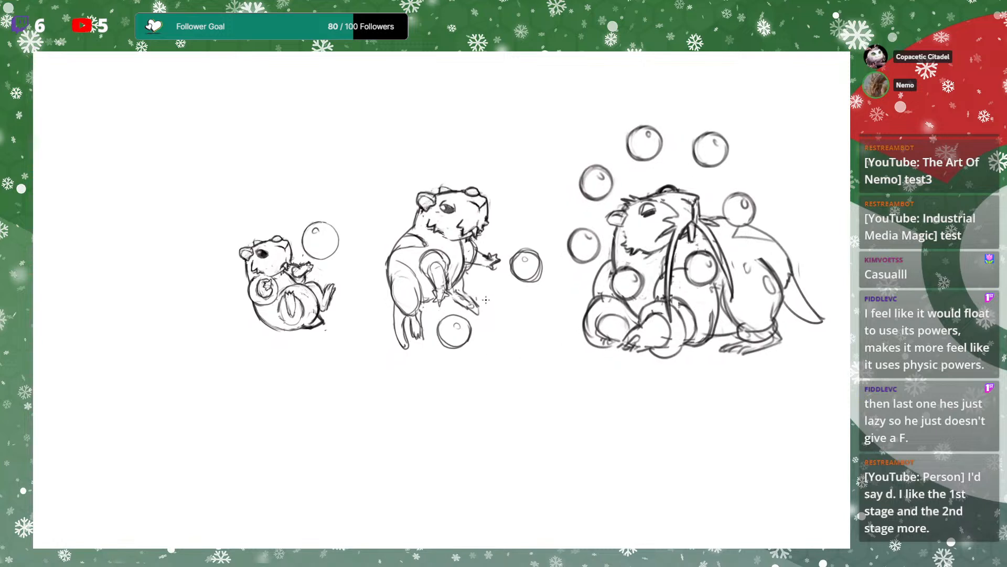
{"action": "left_click_drag", "start_coordinate": [695, 313], "coordinate": [668, 309]}
{"action": "key", "text": "ctrl+l"}
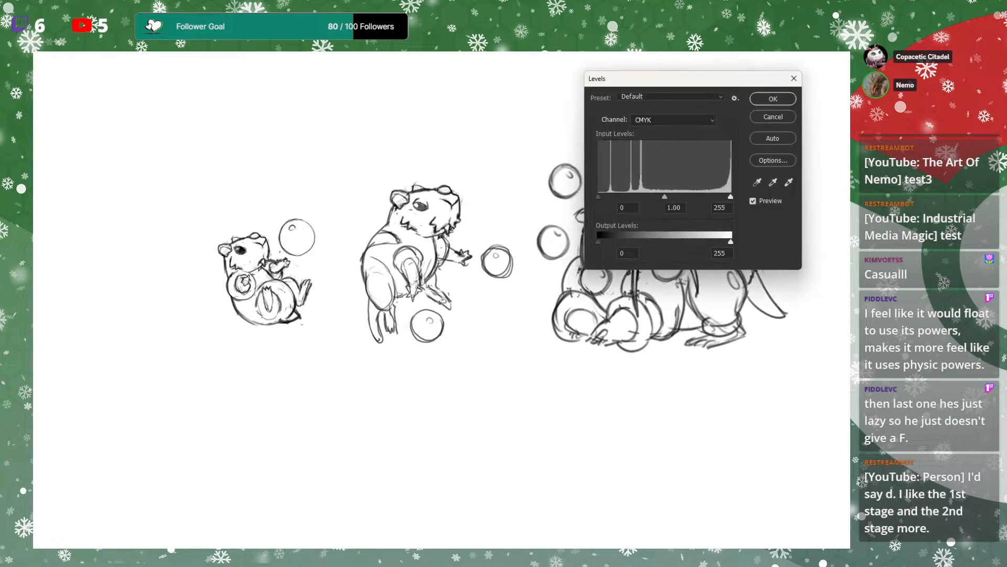
{"action": "key", "text": "ctrl+minus"}
{"action": "left_click", "coordinate": [772, 117]}
Bring back the earlier small pose sketches and move them into the empty area beside the duplicated line-up
{"action": "left_click_drag", "start_coordinate": [696, 341], "coordinate": [693, 323]}
{"action": "key", "text": "ctrl+minus"}
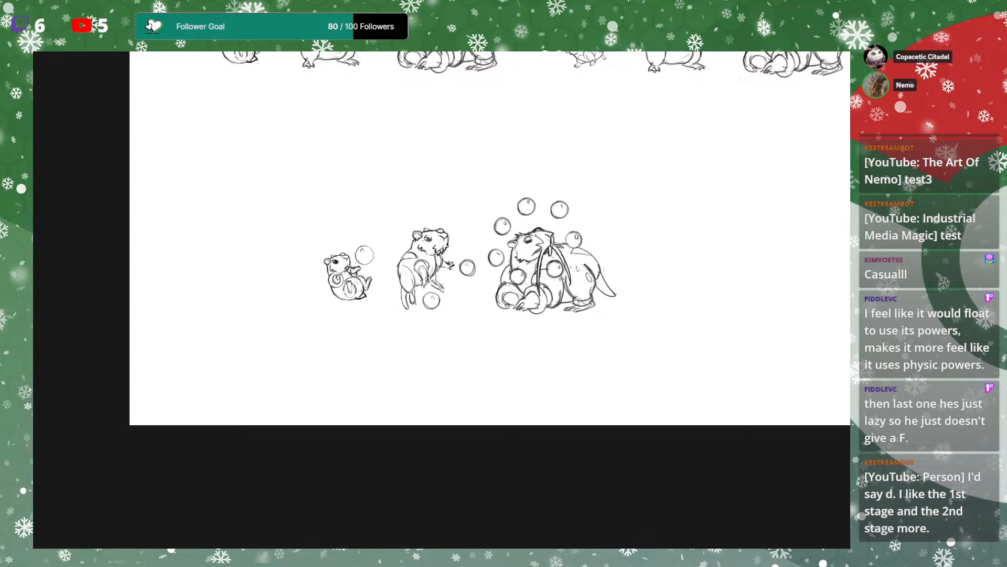
{"action": "mouse_move", "coordinate": [694, 337]}
{"action": "left_mouse_down"}
{"action": "mouse_move", "coordinate": [638, 423]}
{"action": "mouse_move", "coordinate": [618, 535]}
{"action": "left_mouse_up"}
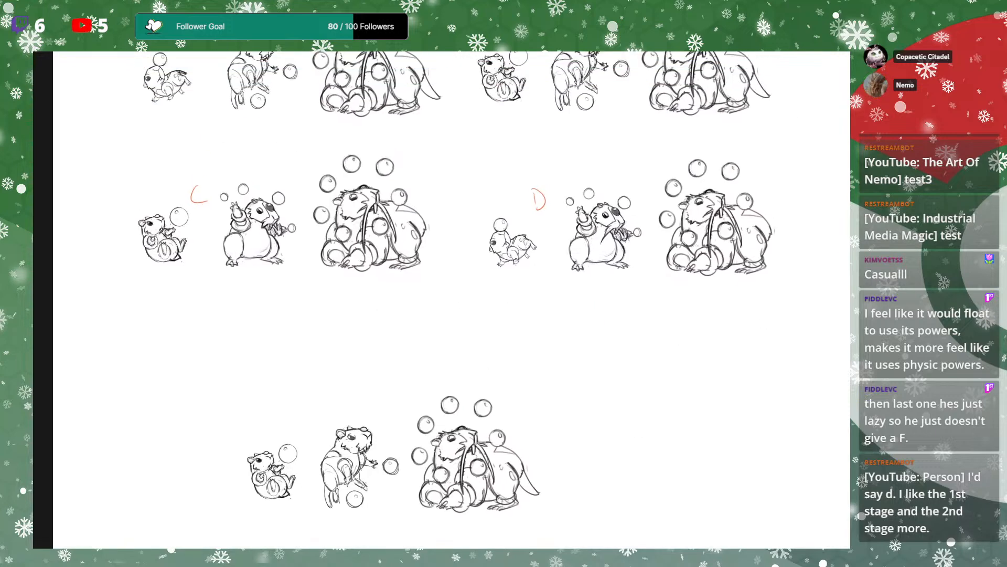
{"action": "key", "text": "ctrl+z"}
{"action": "key", "text": "ctrl+z"}
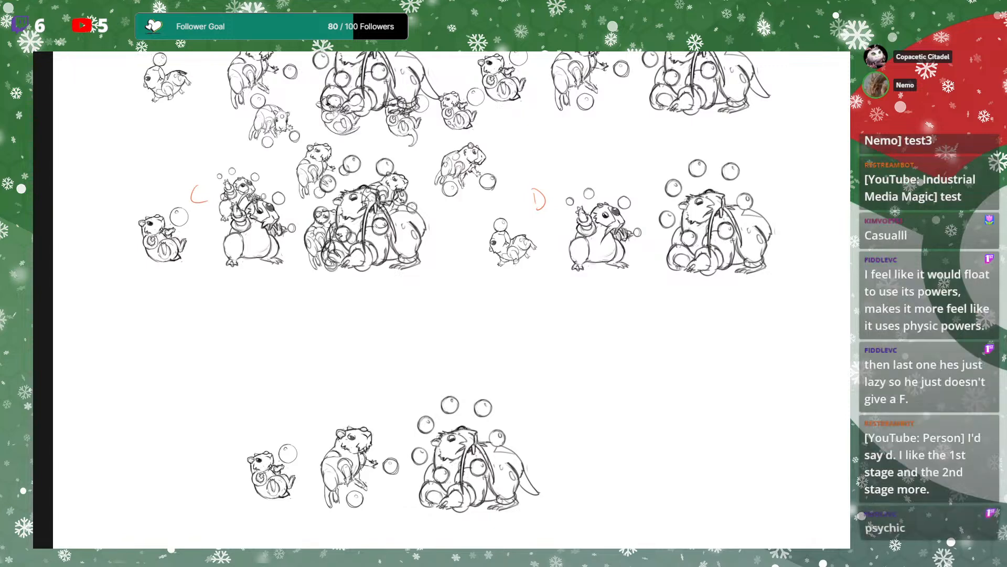
{"action": "key", "text": "ctrl+z"}
{"action": "key", "text": "ctrl+z"}
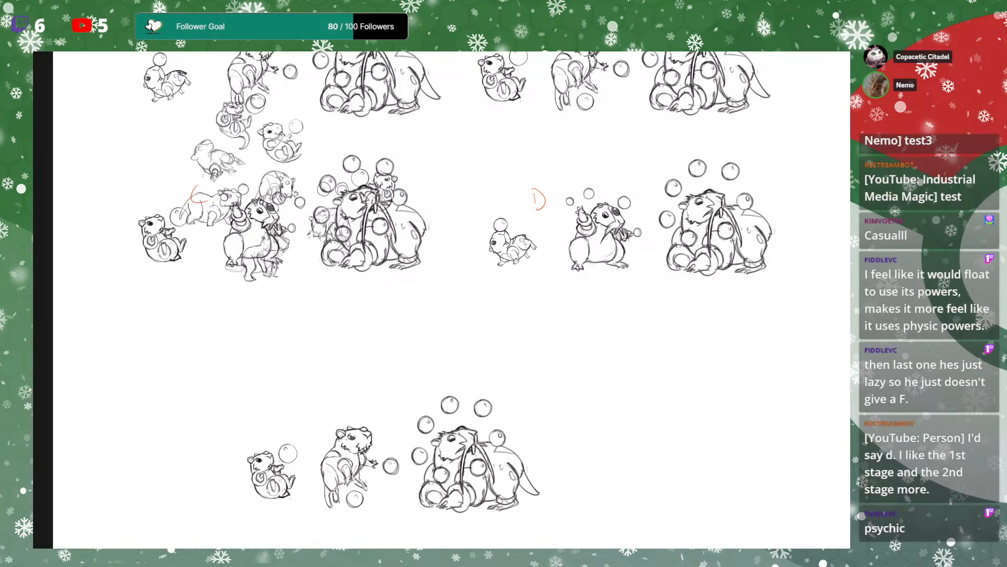
{"action": "key", "text": "ctrl+z"}
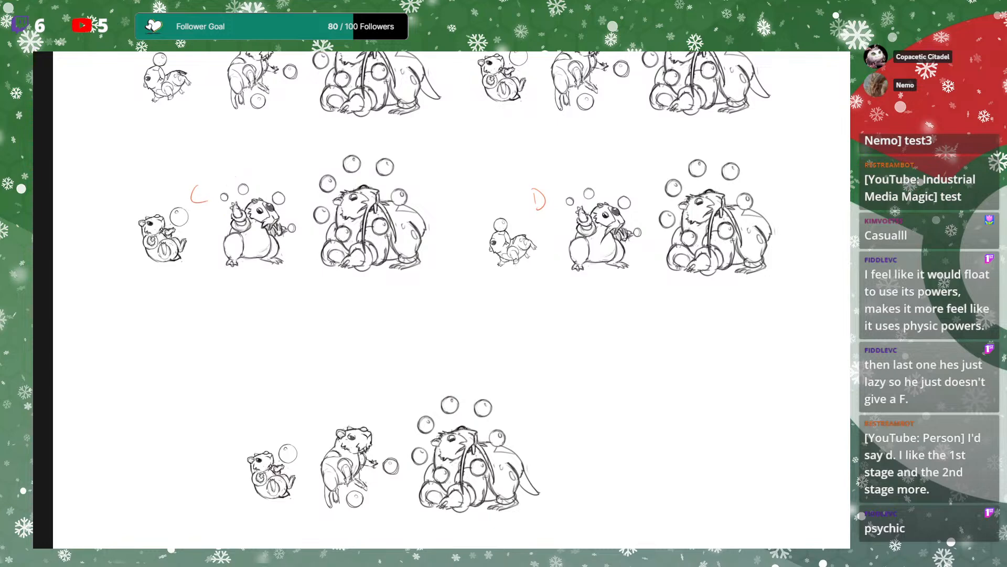
{"action": "key", "text": "ctrl+z"}
{"action": "mouse_move", "coordinate": [459, 189]}
{"action": "left_mouse_down"}
{"action": "mouse_move", "coordinate": [653, 415]}
{"action": "mouse_move", "coordinate": [749, 391]}
{"action": "mouse_move", "coordinate": [756, 365]}
{"action": "mouse_move", "coordinate": [611, 275]}
{"action": "mouse_move", "coordinate": [648, 287]}
{"action": "mouse_move", "coordinate": [669, 274]}
{"action": "left_mouse_up"}
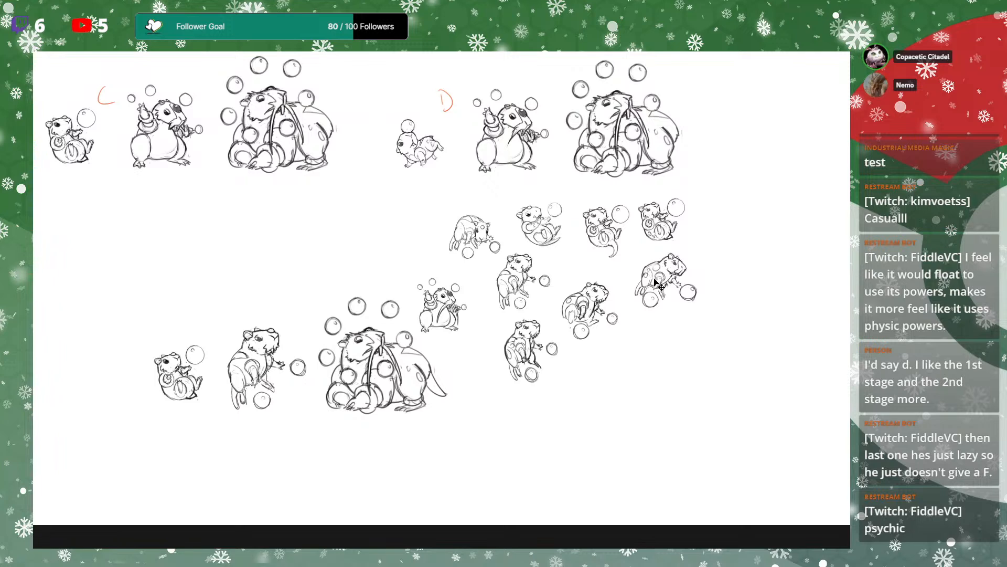
Copy the crouching middle-stage sketch, place it above the duplicated line-up's middle stage, and hide the other pose sketches
{"action": "key", "text": "ctrl+plus"}
{"action": "key", "text": "ctrl+plus"}
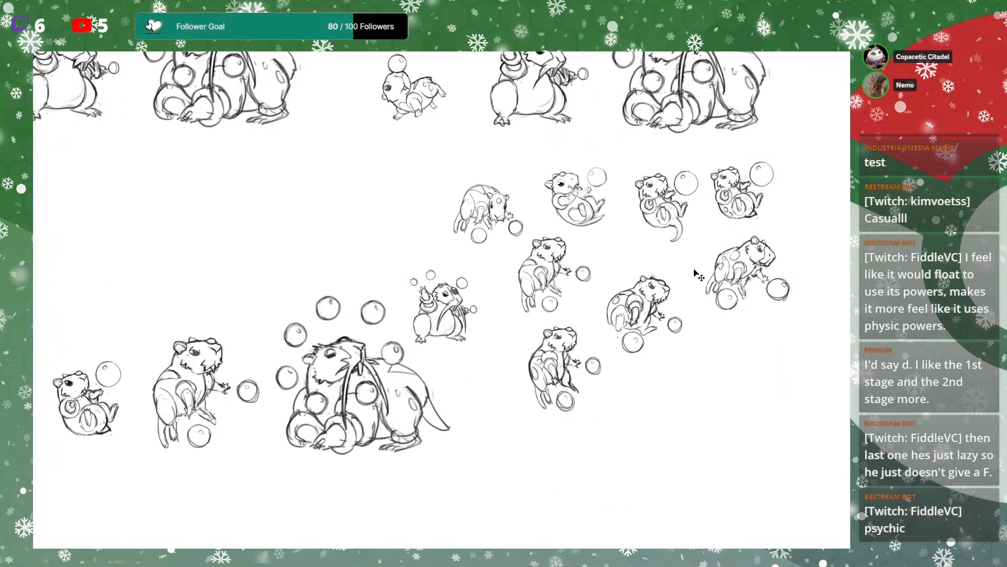
{"action": "left_click_drag", "start_coordinate": [744, 282], "coordinate": [622, 266]}
{"action": "mouse_move", "coordinate": [580, 240]}
{"action": "left_mouse_down"}
{"action": "mouse_move", "coordinate": [549, 289]}
{"action": "mouse_move", "coordinate": [606, 215]}
{"action": "mouse_move", "coordinate": [566, 234]}
{"action": "left_mouse_up"}
{"action": "key", "text": "ctrl+c"}
{"action": "key", "text": "ctrl+v"}
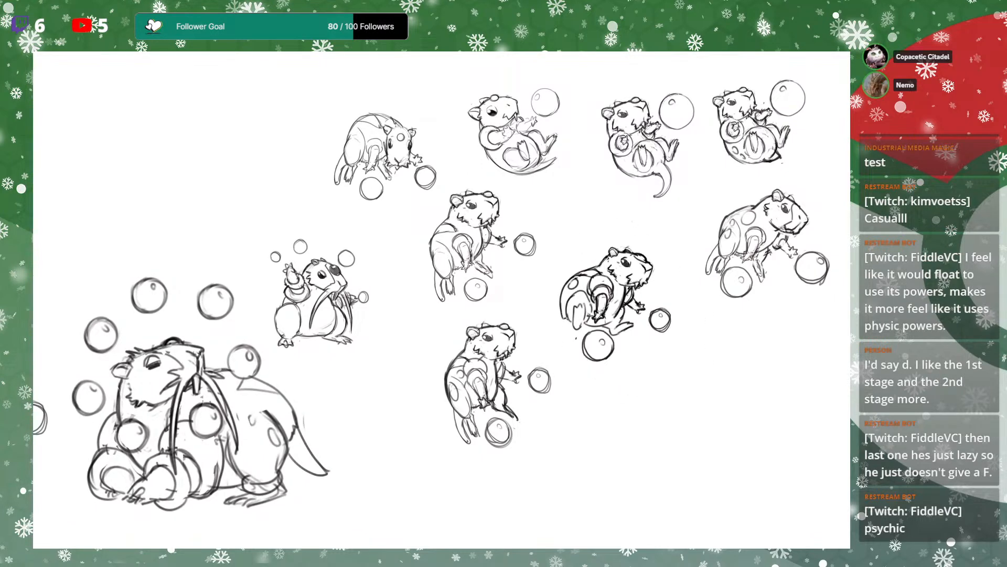
{"action": "left_click_drag", "start_coordinate": [673, 308], "coordinate": [701, 311]}
{"action": "left_click_drag", "start_coordinate": [639, 295], "coordinate": [213, 240]}
{"action": "left_click_drag", "start_coordinate": [415, 286], "coordinate": [843, 299]}
{"action": "mouse_move", "coordinate": [655, 259]}
{"action": "left_mouse_down"}
{"action": "mouse_move", "coordinate": [602, 240]}
{"action": "mouse_move", "coordinate": [447, 240]}
{"action": "left_mouse_up"}
{"action": "left_click_drag", "start_coordinate": [548, 248], "coordinate": [567, 238]}
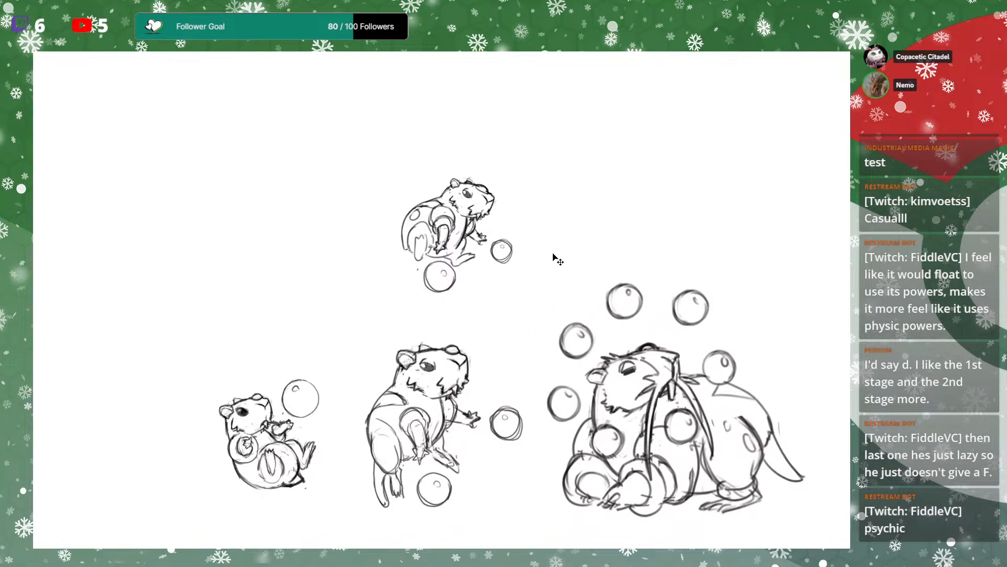
{"action": "scroll", "coordinate": [614, 308], "scroll_direction": "down", "scroll_amount": 5}
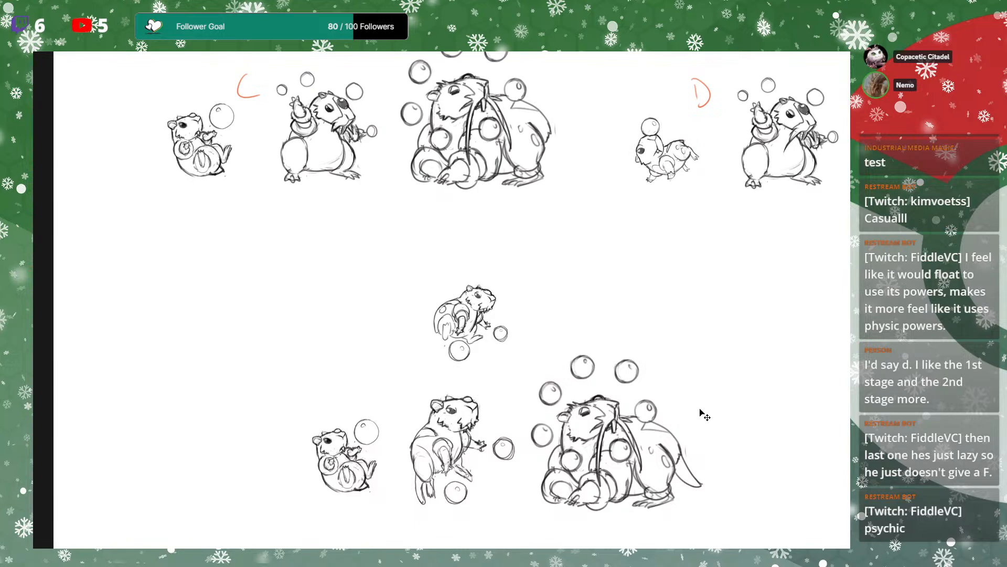
Compare line-ups A to D with the duplicated line-up and the crouching sketch below them
{"action": "left_click_drag", "start_coordinate": [514, 255], "coordinate": [514, 261]}
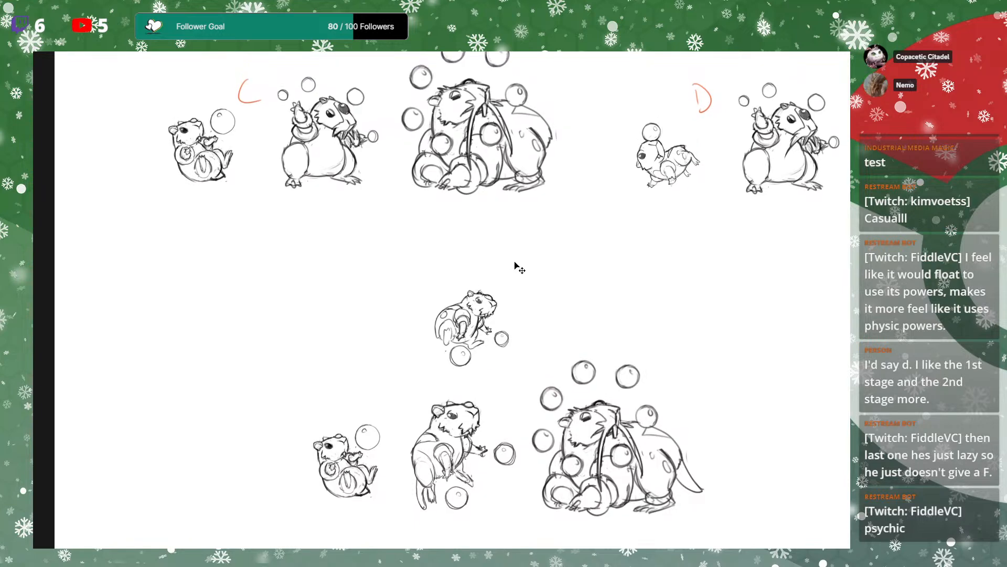
{"action": "left_click_drag", "start_coordinate": [669, 159], "coordinate": [542, 384]}
{"action": "mouse_move", "coordinate": [812, 258]}
{"action": "left_mouse_down"}
{"action": "mouse_move", "coordinate": [706, 193]}
{"action": "mouse_move", "coordinate": [781, 192]}
{"action": "left_mouse_up"}
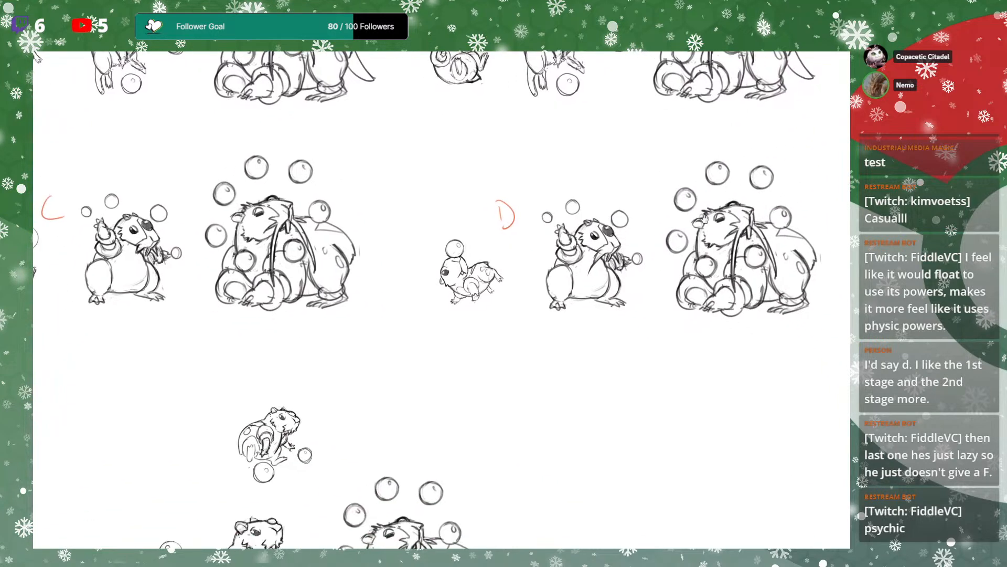
{"action": "left_click_drag", "start_coordinate": [711, 213], "coordinate": [714, 278]}
{"action": "left_click_drag", "start_coordinate": [649, 225], "coordinate": [661, 240]}
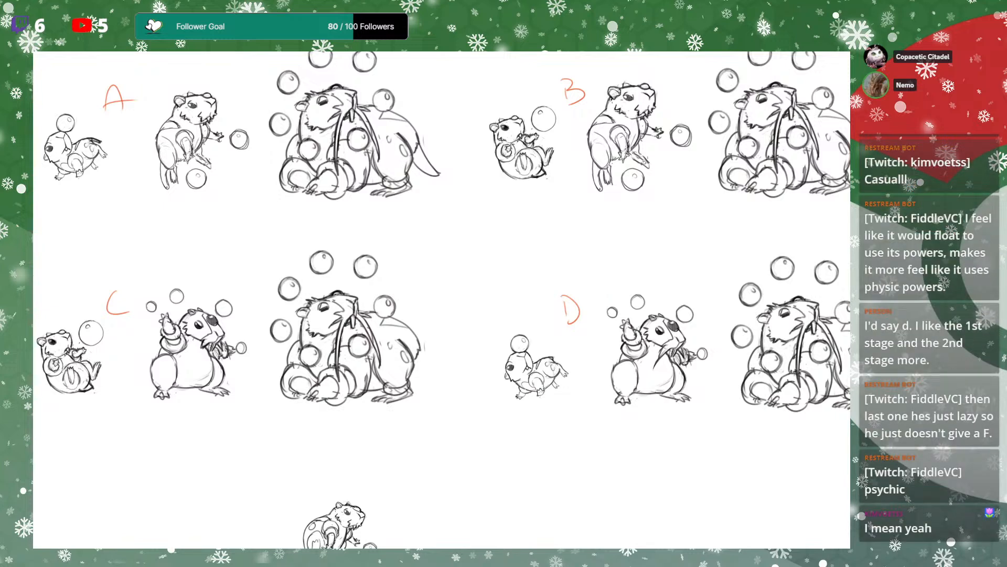
{"action": "mouse_move", "coordinate": [534, 524]}
{"action": "left_mouse_down"}
{"action": "mouse_move", "coordinate": [661, 283]}
{"action": "mouse_move", "coordinate": [656, 253]}
{"action": "left_mouse_up"}
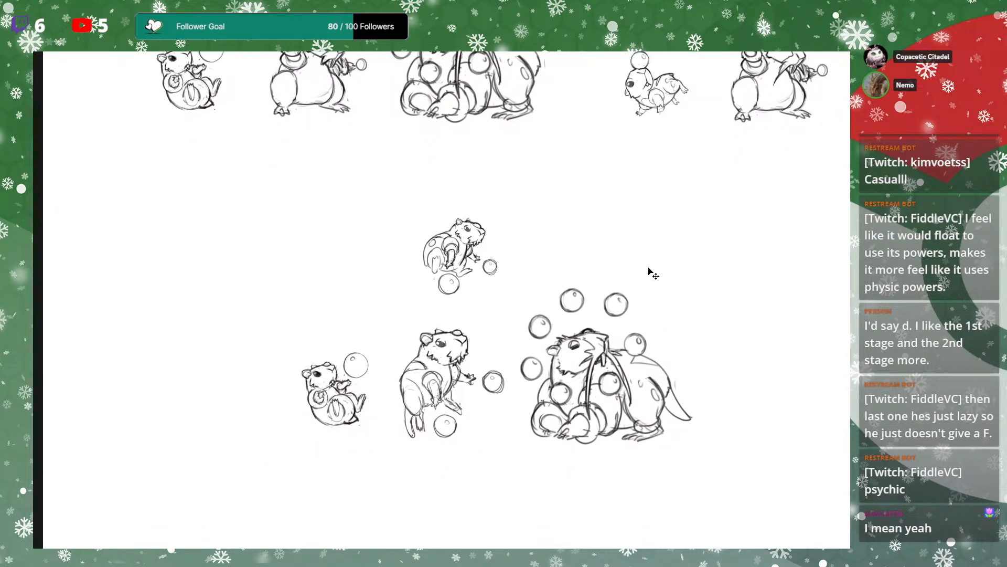
{"action": "mouse_move", "coordinate": [689, 232]}
{"action": "left_mouse_down"}
{"action": "mouse_move", "coordinate": [662, 183]}
{"action": "mouse_move", "coordinate": [688, 277]}
{"action": "mouse_move", "coordinate": [683, 240]}
{"action": "left_mouse_up"}
Scale up the crouching middle-stage sketch to roughly match the size of the standing middle stage below it
{"action": "key", "text": "ctrl+plus"}
{"action": "mouse_move", "coordinate": [364, 179]}
{"action": "left_mouse_down"}
{"action": "mouse_move", "coordinate": [461, 124]}
{"action": "mouse_move", "coordinate": [374, 147]}
{"action": "left_mouse_up"}
{"action": "key", "text": "ctrl+t"}
{"action": "key", "text": "Return"}
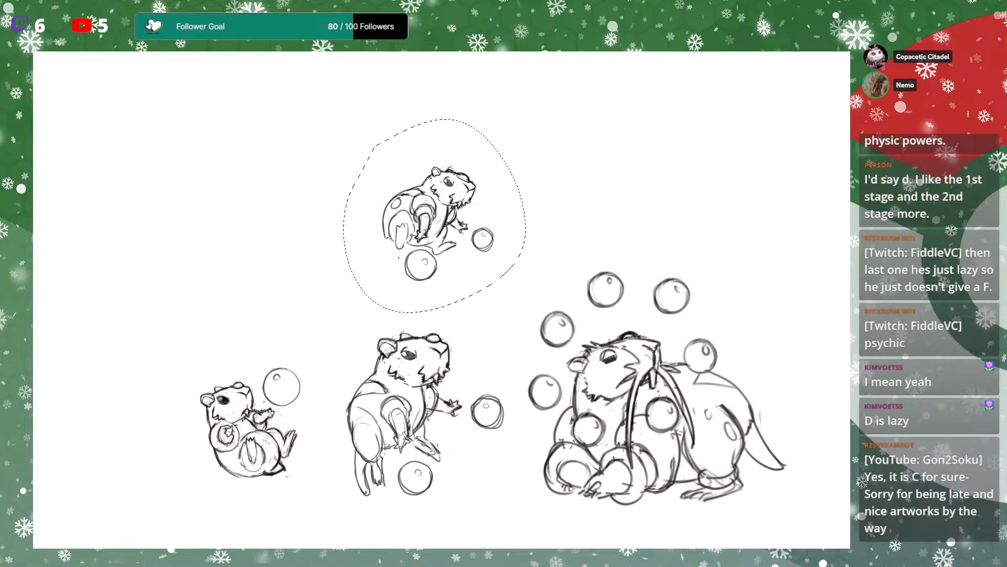
{"action": "key", "text": "ctrl+comma"}
{"action": "key", "text": "ctrl+comma"}
{"action": "key", "text": "ctrl+t"}
{"action": "left_click_drag", "start_coordinate": [527, 313], "coordinate": [594, 384]}
{"action": "left_click_drag", "start_coordinate": [549, 308], "coordinate": [504, 263]}
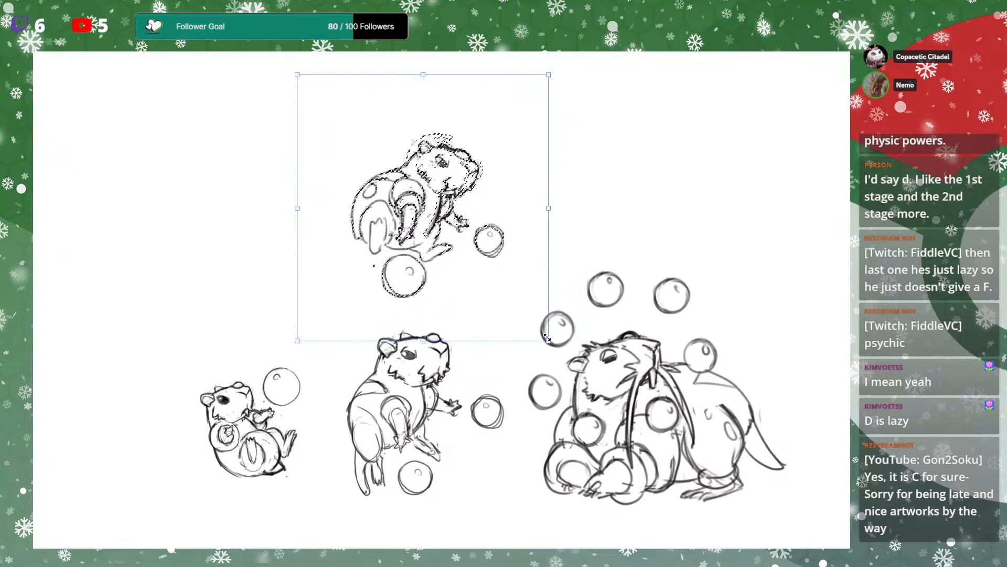
{"action": "key", "text": "Return"}
{"action": "key", "text": "ctrl+d"}
Copy the head of line-up C's middle stage and place it beside the crouching sketch
{"action": "mouse_move", "coordinate": [589, 204]}
{"action": "left_mouse_down"}
{"action": "mouse_move", "coordinate": [625, 259]}
{"action": "mouse_move", "coordinate": [627, 202]}
{"action": "left_mouse_up"}
{"action": "key", "text": "ctrl+minus"}
{"action": "left_click_drag", "start_coordinate": [668, 253], "coordinate": [677, 357]}
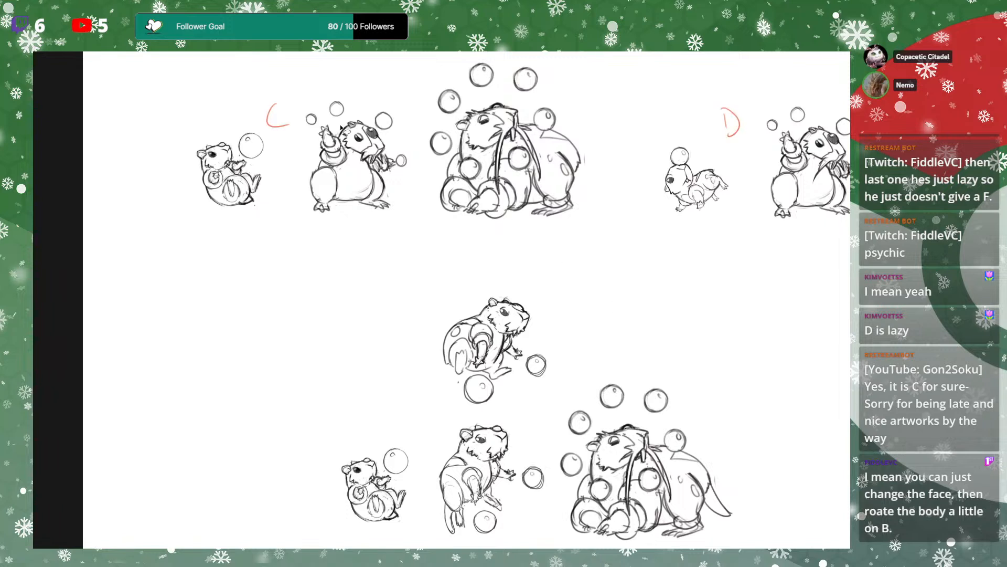
{"action": "mouse_move", "coordinate": [359, 164]}
{"action": "left_mouse_down"}
{"action": "mouse_move", "coordinate": [385, 156]}
{"action": "mouse_move", "coordinate": [378, 131]}
{"action": "mouse_move", "coordinate": [352, 115]}
{"action": "left_mouse_up"}
{"action": "key", "text": "ctrl+c"}
{"action": "key", "text": "ctrl+v"}
{"action": "left_click_drag", "start_coordinate": [387, 152], "coordinate": [425, 370]}
{"action": "scroll", "coordinate": [584, 294], "scroll_direction": "up", "scroll_amount": 2}
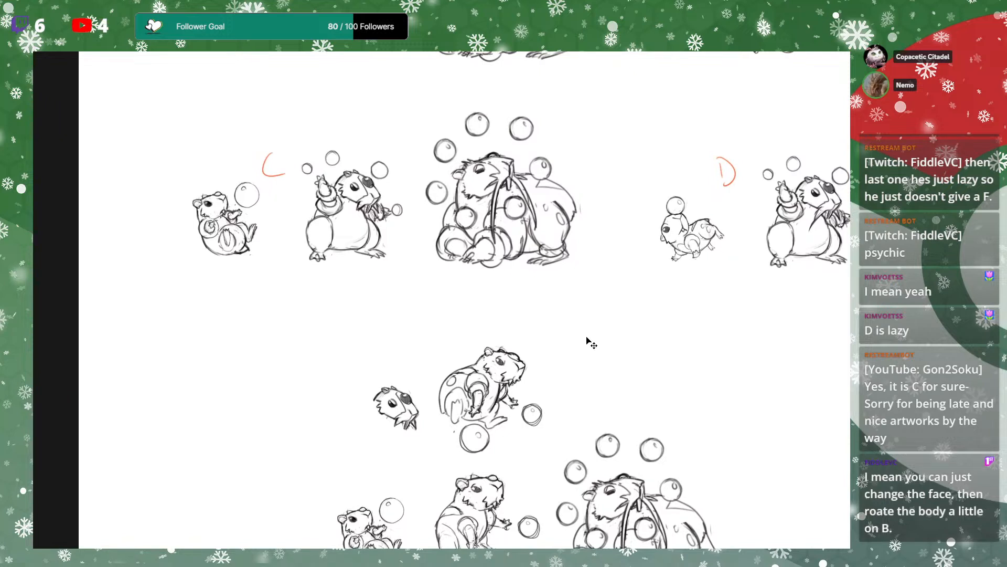
Fit the copied head onto the crouching sketch and erase the old head underneath
{"action": "left_click_drag", "start_coordinate": [601, 278], "coordinate": [647, 257]}
{"action": "key", "text": "ctrl+plus"}
{"action": "left_click_drag", "start_coordinate": [636, 335], "coordinate": [617, 221]}
{"action": "mouse_move", "coordinate": [382, 308]}
{"action": "left_mouse_down"}
{"action": "mouse_move", "coordinate": [564, 234]}
{"action": "mouse_move", "coordinate": [530, 250]}
{"action": "left_mouse_up"}
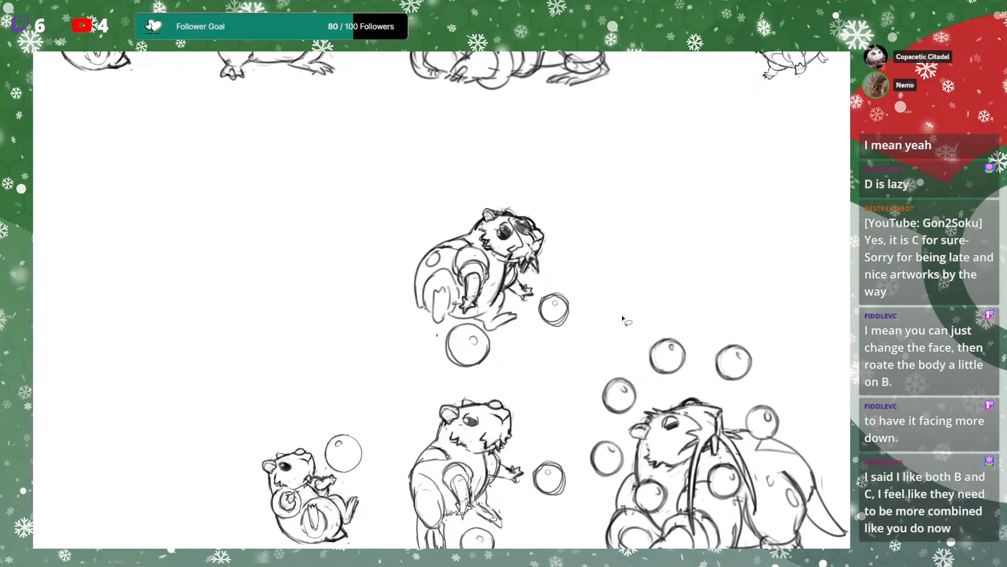
{"action": "mouse_move", "coordinate": [508, 265]}
{"action": "left_mouse_down"}
{"action": "mouse_move", "coordinate": [532, 275]}
{"action": "mouse_move", "coordinate": [479, 214]}
{"action": "left_mouse_up"}
{"action": "key", "text": "Delete"}
{"action": "key", "text": "ctrl+d"}
Nudge the new head closer to the crouching body and touch up where it joins the neck
{"action": "left_click_drag", "start_coordinate": [619, 241], "coordinate": [623, 241]}
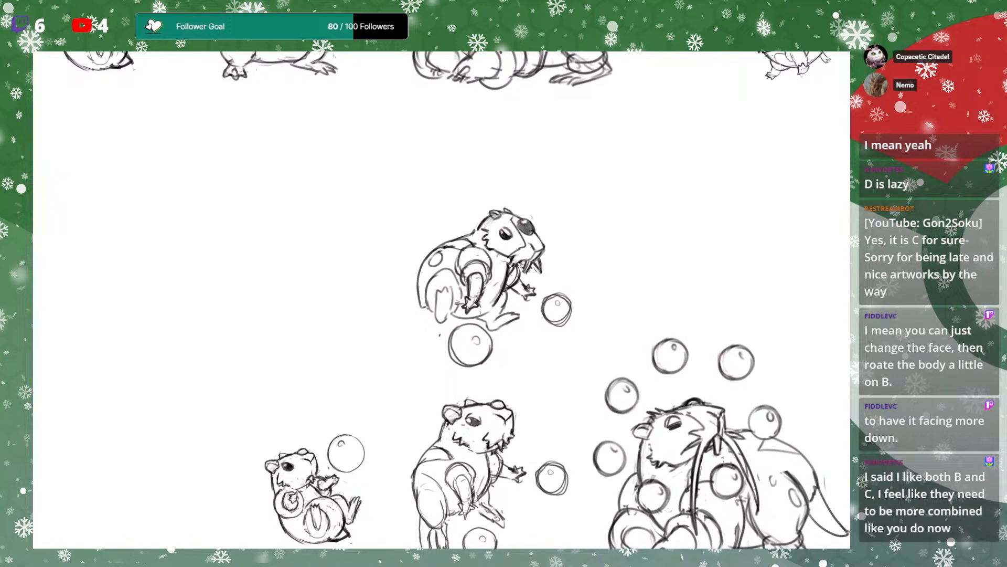
{"action": "left_click_drag", "start_coordinate": [536, 247], "coordinate": [533, 239]}
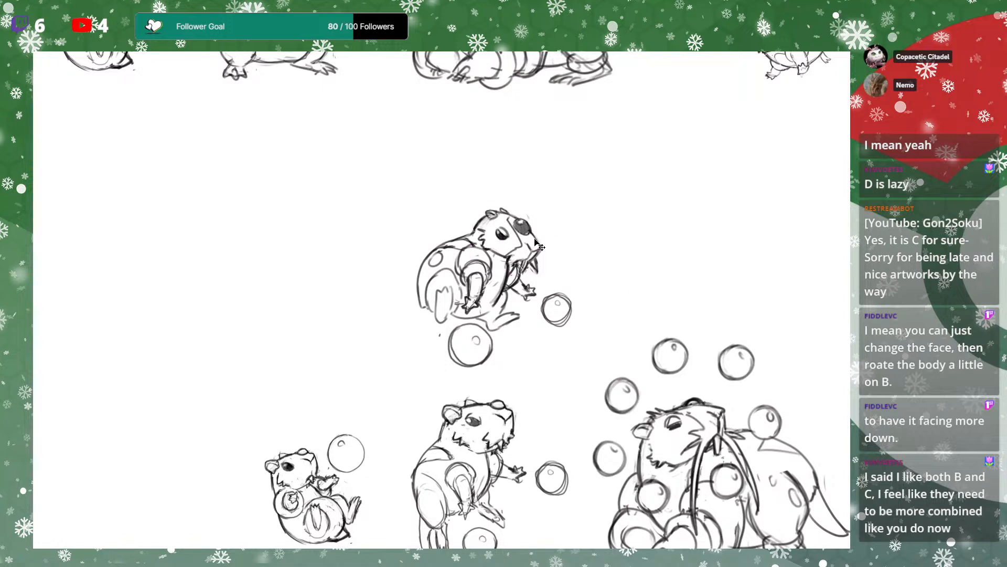
{"action": "left_click_drag", "start_coordinate": [610, 266], "coordinate": [629, 238]}
{"action": "left_click_drag", "start_coordinate": [529, 229], "coordinate": [527, 242]}
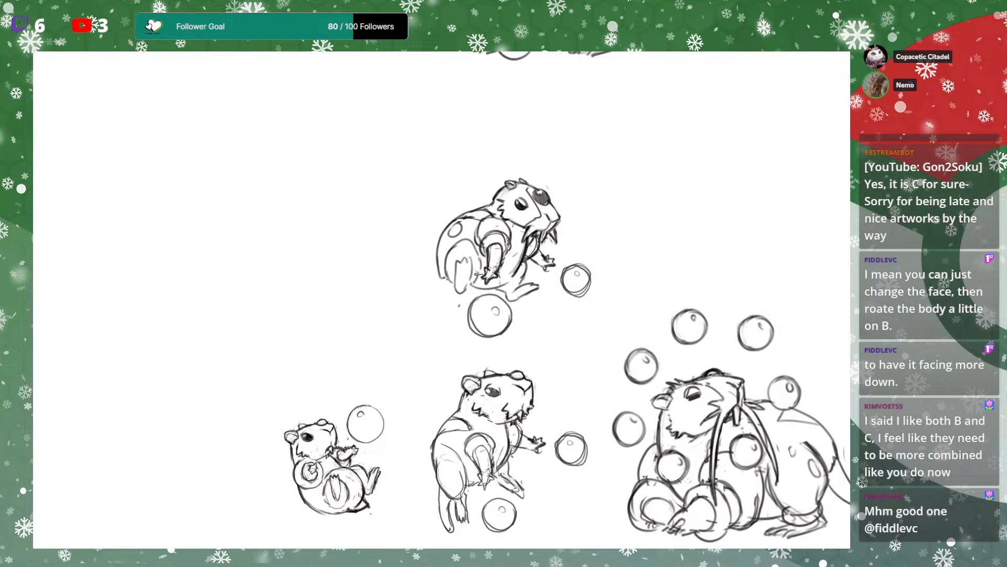
{"action": "mouse_move", "coordinate": [594, 236]}
{"action": "left_mouse_down"}
{"action": "mouse_move", "coordinate": [568, 194]}
{"action": "mouse_move", "coordinate": [569, 212]}
{"action": "left_mouse_up"}
{"action": "left_click_drag", "start_coordinate": [712, 325], "coordinate": [721, 287]}
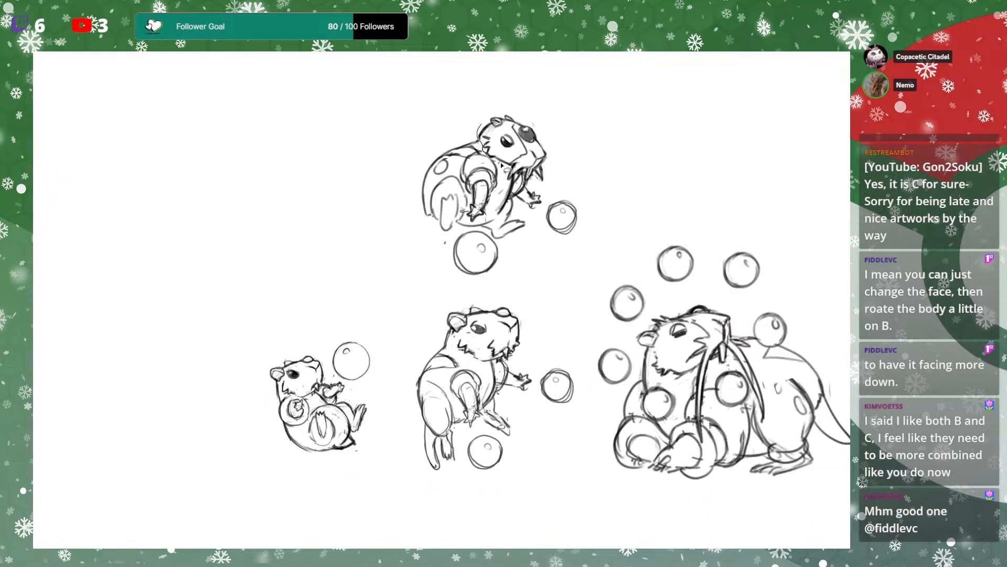
Place a copy of the new head on the standing middle stage, rotating and resizing it to fit the body
{"action": "left_click_drag", "start_coordinate": [521, 175], "coordinate": [530, 185]}
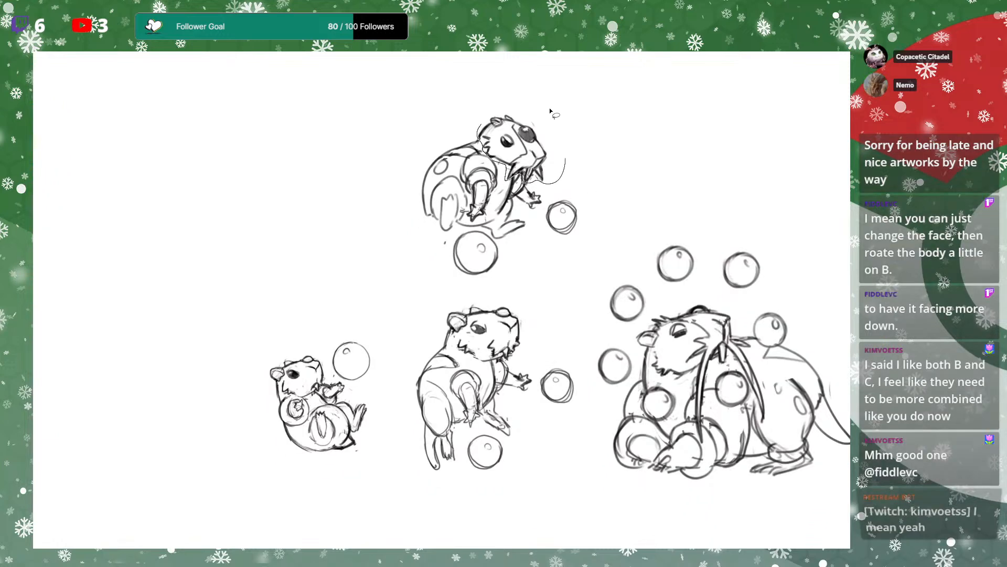
{"action": "left_click_drag", "start_coordinate": [530, 141], "coordinate": [507, 329]}
{"action": "key", "text": "ctrl+t"}
{"action": "left_click_drag", "start_coordinate": [593, 302], "coordinate": [555, 236]}
{"action": "left_click_drag", "start_coordinate": [514, 334], "coordinate": [536, 336]}
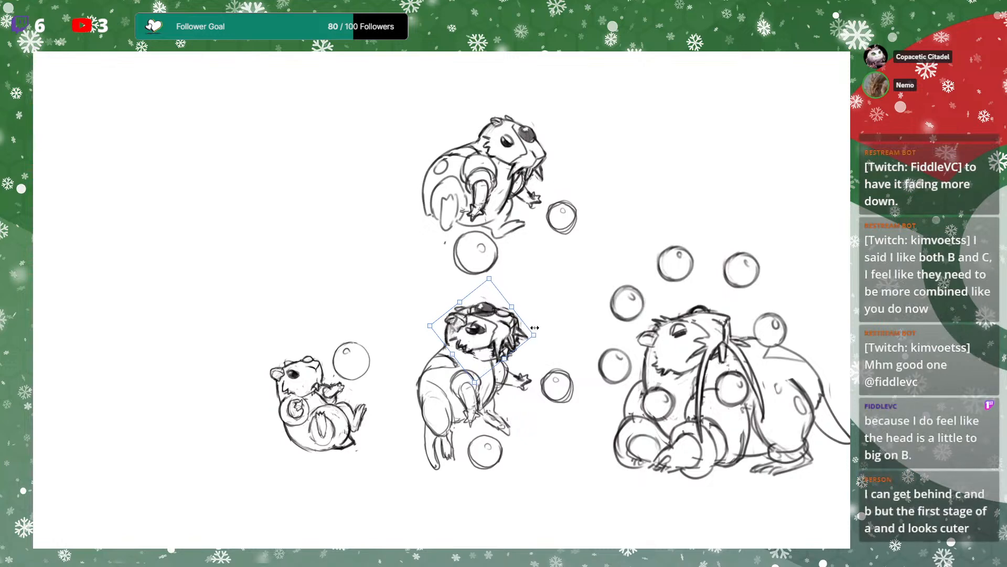
{"action": "key", "text": "Return"}
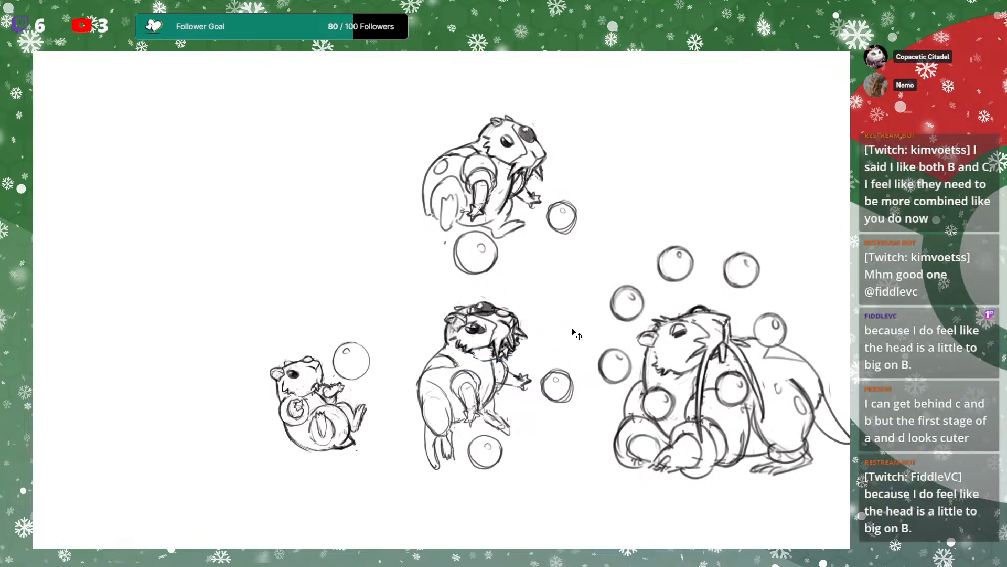
{"action": "key", "text": "ctrl+t"}
{"action": "left_click_drag", "start_coordinate": [542, 327], "coordinate": [509, 332]}
{"action": "left_click_drag", "start_coordinate": [529, 372], "coordinate": [526, 370]}
{"action": "key", "text": "Return"}
{"action": "key", "text": "ctrl+d"}
Erase the standing middle stage's old head from beneath the new one
{"action": "mouse_move", "coordinate": [452, 313]}
{"action": "left_mouse_down"}
{"action": "mouse_move", "coordinate": [443, 324]}
{"action": "mouse_move", "coordinate": [467, 361]}
{"action": "mouse_move", "coordinate": [495, 361]}
{"action": "mouse_move", "coordinate": [434, 305]}
{"action": "left_mouse_up"}
{"action": "key", "text": "Delete"}
{"action": "key", "text": "ctrl+d"}
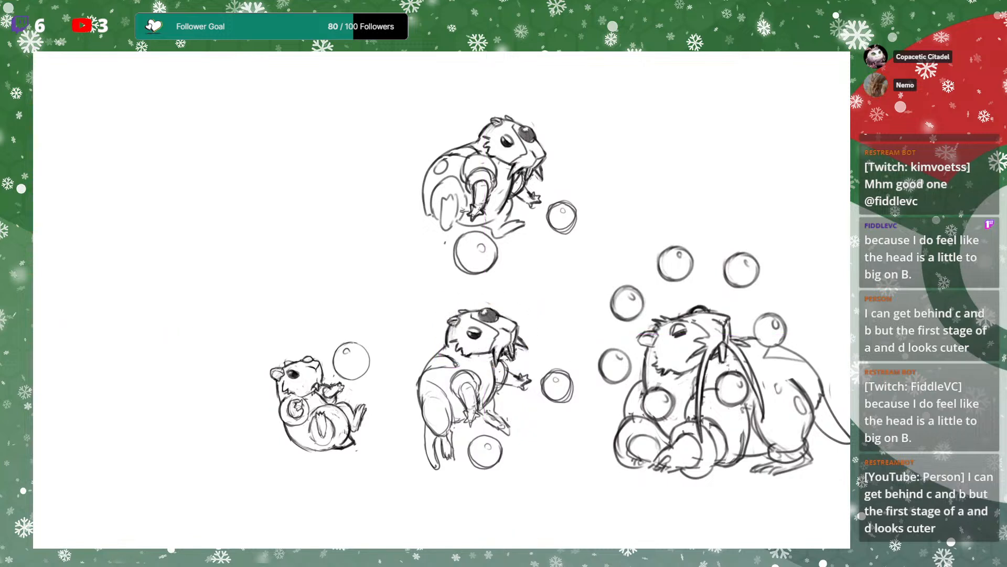
Hide the original line-ups and delete the letters C and D above the refined sketches
{"action": "mouse_move", "coordinate": [616, 368]}
{"action": "left_mouse_down"}
{"action": "mouse_move", "coordinate": [604, 313]}
{"action": "mouse_move", "coordinate": [641, 332]}
{"action": "mouse_move", "coordinate": [637, 345]}
{"action": "left_mouse_up"}
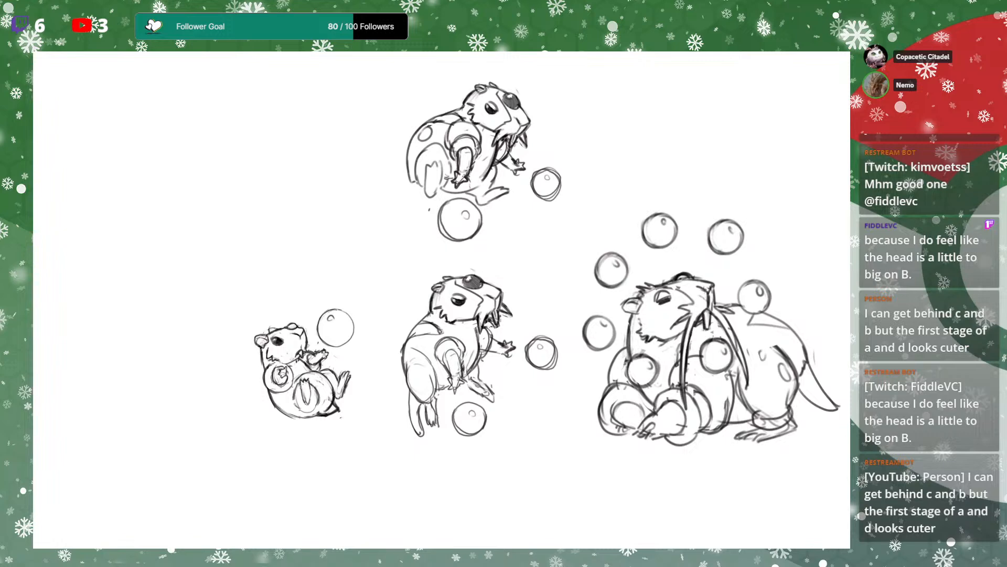
{"action": "mouse_move", "coordinate": [710, 111]}
{"action": "left_mouse_down"}
{"action": "mouse_move", "coordinate": [692, 292]}
{"action": "mouse_move", "coordinate": [650, 335]}
{"action": "mouse_move", "coordinate": [668, 366]}
{"action": "mouse_move", "coordinate": [672, 337]}
{"action": "left_mouse_up"}
{"action": "key", "text": "ctrl+minus"}
{"action": "key", "text": "ctrl+minus"}
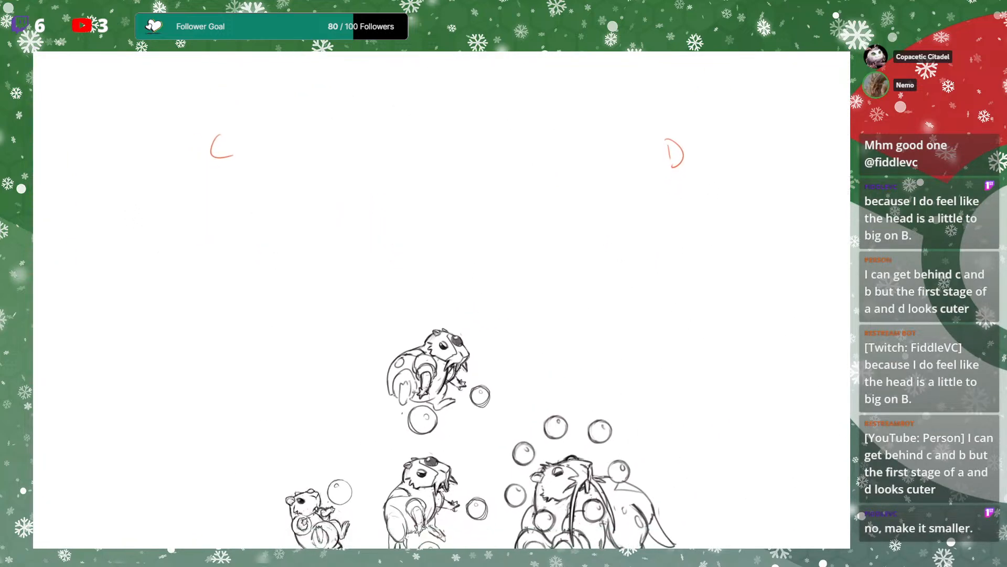
{"action": "mouse_move", "coordinate": [183, 111]}
{"action": "left_mouse_down"}
{"action": "mouse_move", "coordinate": [124, 152]}
{"action": "mouse_move", "coordinate": [554, 255]}
{"action": "mouse_move", "coordinate": [318, 89]}
{"action": "mouse_move", "coordinate": [137, 156]}
{"action": "left_mouse_up"}
{"action": "key", "text": "ctrl+c"}
{"action": "key", "text": "ctrl+v"}
{"action": "key", "text": "Delete"}
{"action": "left_click_drag", "start_coordinate": [705, 357], "coordinate": [703, 332]}
{"action": "key", "text": "Delete"}
Place line-up C's three stages above the crouching sketch, roughly in line with the stages below
{"action": "left_click_drag", "start_coordinate": [473, 177], "coordinate": [657, 178]}
{"action": "mouse_move", "coordinate": [664, 299]}
{"action": "left_mouse_down"}
{"action": "mouse_move", "coordinate": [645, 278]}
{"action": "mouse_move", "coordinate": [638, 298]}
{"action": "left_mouse_up"}
{"action": "left_click_drag", "start_coordinate": [634, 186], "coordinate": [599, 196]}
{"action": "left_click_drag", "start_coordinate": [642, 247], "coordinate": [693, 232]}
{"action": "left_click_drag", "start_coordinate": [676, 273], "coordinate": [680, 266]}
{"action": "left_click_drag", "start_coordinate": [669, 302], "coordinate": [686, 271]}
{"action": "key", "text": "ctrl+comma"}
{"action": "key", "text": "ctrl+comma"}
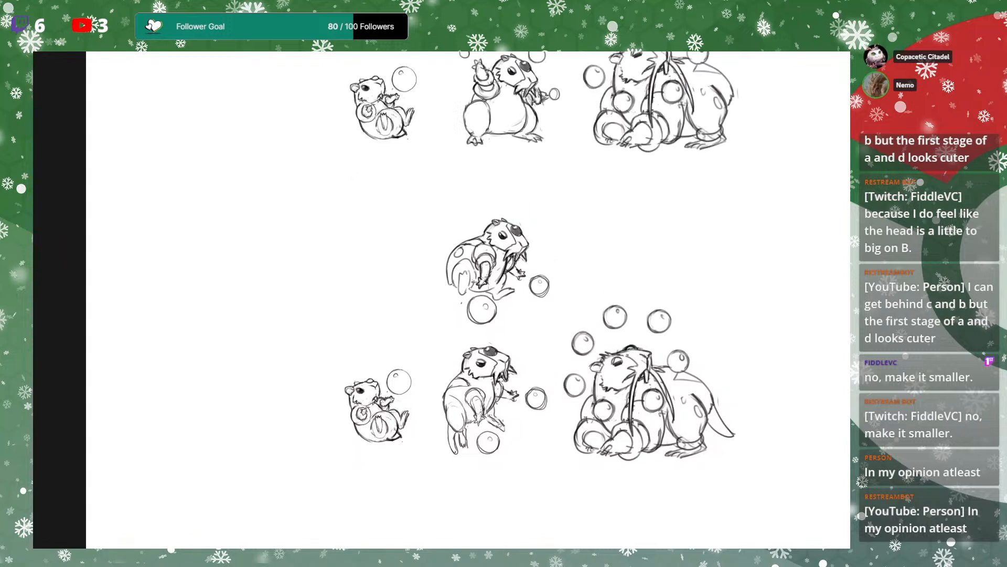
Try to move a copy of the bottom line-up's first and third stages up beside the crouching sketch
{"action": "mouse_move", "coordinate": [420, 355]}
{"action": "left_mouse_down"}
{"action": "mouse_move", "coordinate": [300, 451]}
{"action": "mouse_move", "coordinate": [418, 355]}
{"action": "left_mouse_up"}
{"action": "key", "text": "ctrl+j"}
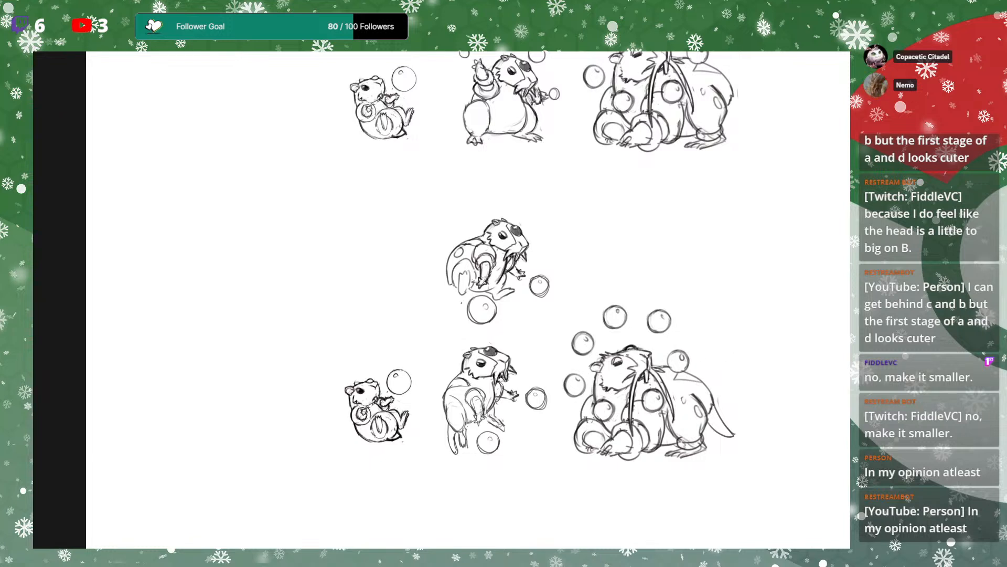
{"action": "mouse_move", "coordinate": [339, 367]}
{"action": "left_mouse_down"}
{"action": "mouse_move", "coordinate": [326, 452]}
{"action": "mouse_move", "coordinate": [377, 330]}
{"action": "left_mouse_up"}
{"action": "mouse_move", "coordinate": [585, 288]}
{"action": "left_mouse_down"}
{"action": "mouse_move", "coordinate": [559, 366]}
{"action": "mouse_move", "coordinate": [715, 297]}
{"action": "mouse_move", "coordinate": [609, 279]}
{"action": "left_mouse_up"}
{"action": "key", "text": "ctrl+j"}
{"action": "left_click_drag", "start_coordinate": [671, 388], "coordinate": [695, 247]}
{"action": "key", "text": "ctrl+z"}
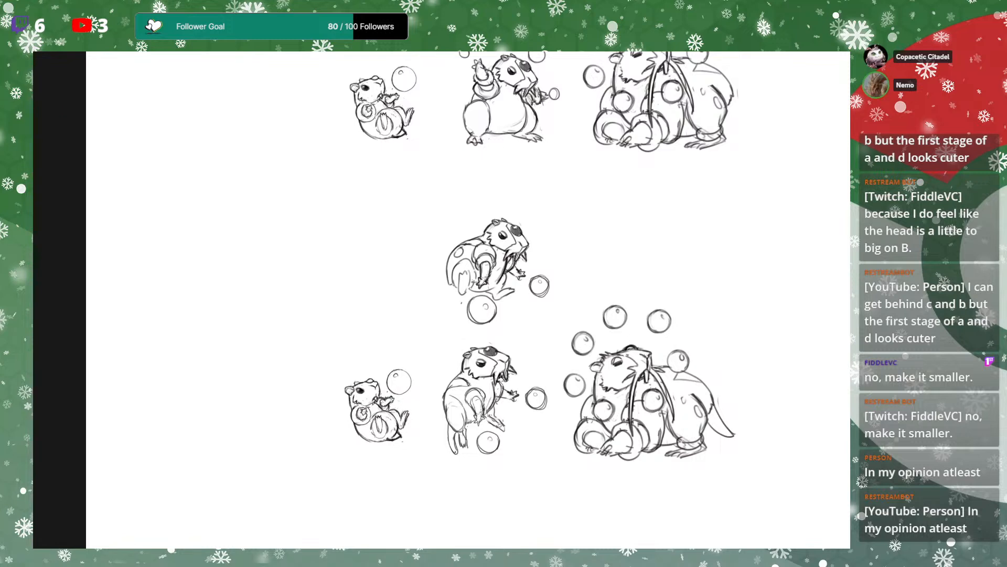
{"action": "scroll", "coordinate": [438, 302], "scroll_direction": "down", "scroll_amount": 5}
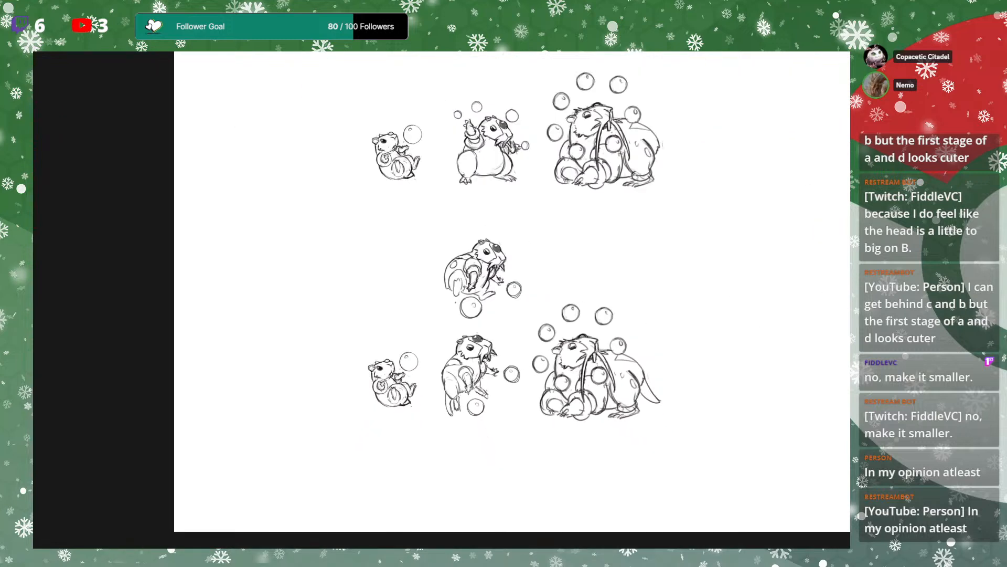
{"action": "left_click_drag", "start_coordinate": [702, 325], "coordinate": [631, 445]}
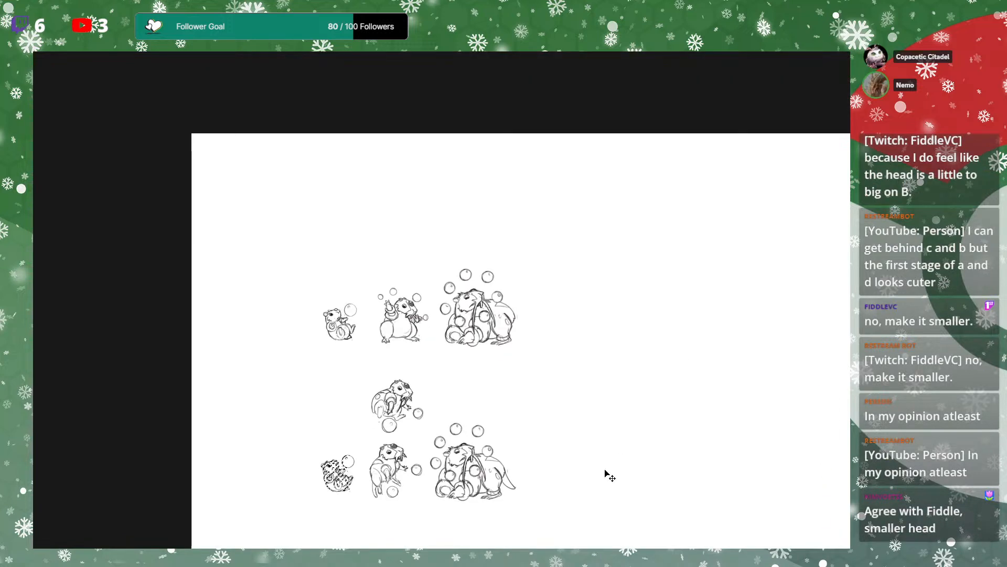
{"action": "left_click_drag", "start_coordinate": [351, 478], "coordinate": [372, 406]}
{"action": "key", "text": "ctrl+z"}
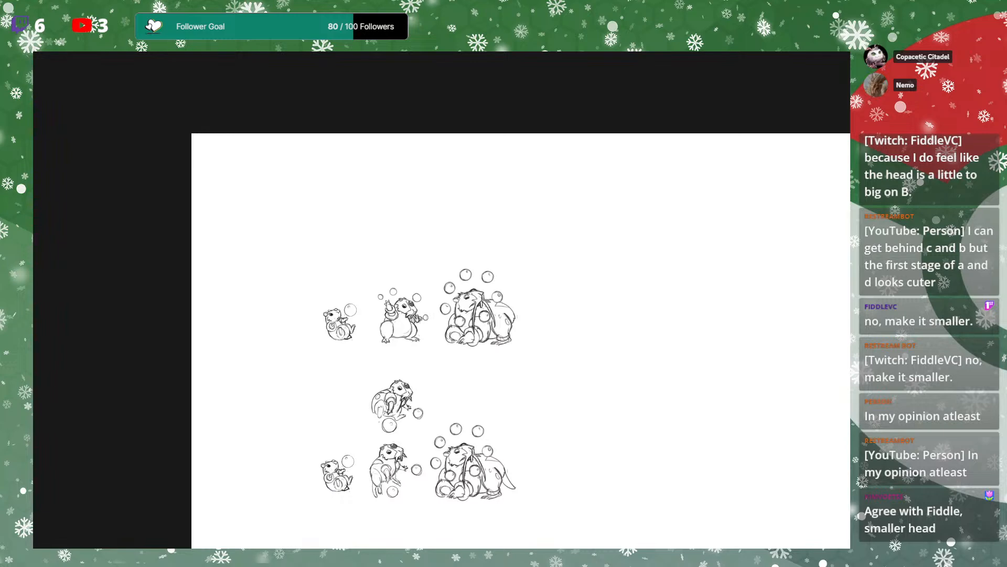
{"action": "key", "text": "ctrl+z"}
Copy the bottom line-up's first and third stages up to either side of the crouching sketch, completing a middle row
{"action": "left_click_drag", "start_coordinate": [731, 443], "coordinate": [848, 312]}
{"action": "key", "text": "ctrl+plus"}
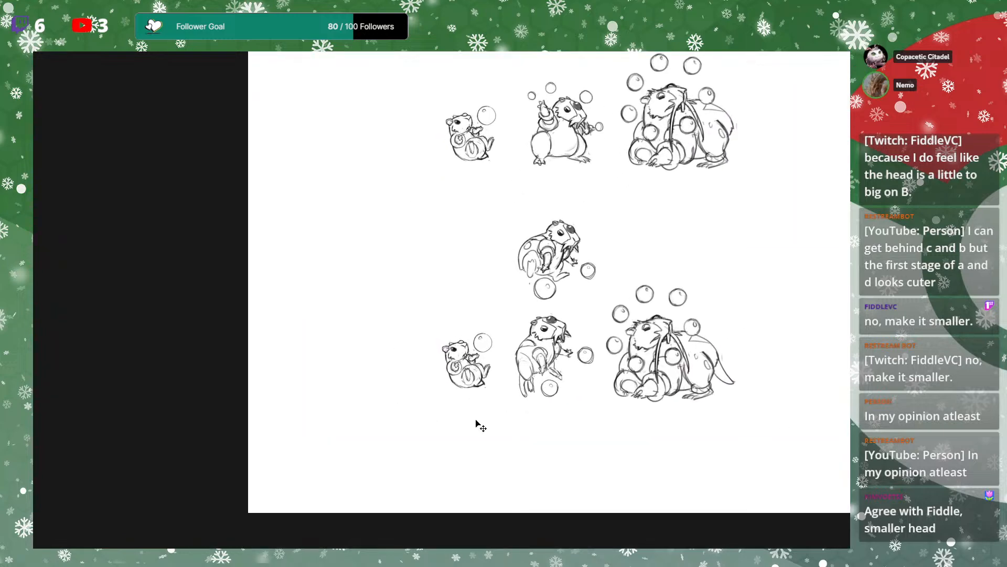
{"action": "mouse_move", "coordinate": [472, 289]}
{"action": "left_mouse_down"}
{"action": "mouse_move", "coordinate": [490, 388]}
{"action": "mouse_move", "coordinate": [472, 290]}
{"action": "left_mouse_up"}
{"action": "key", "text": "ctrl+d"}
{"action": "left_click_drag", "start_coordinate": [687, 364], "coordinate": [687, 247]}
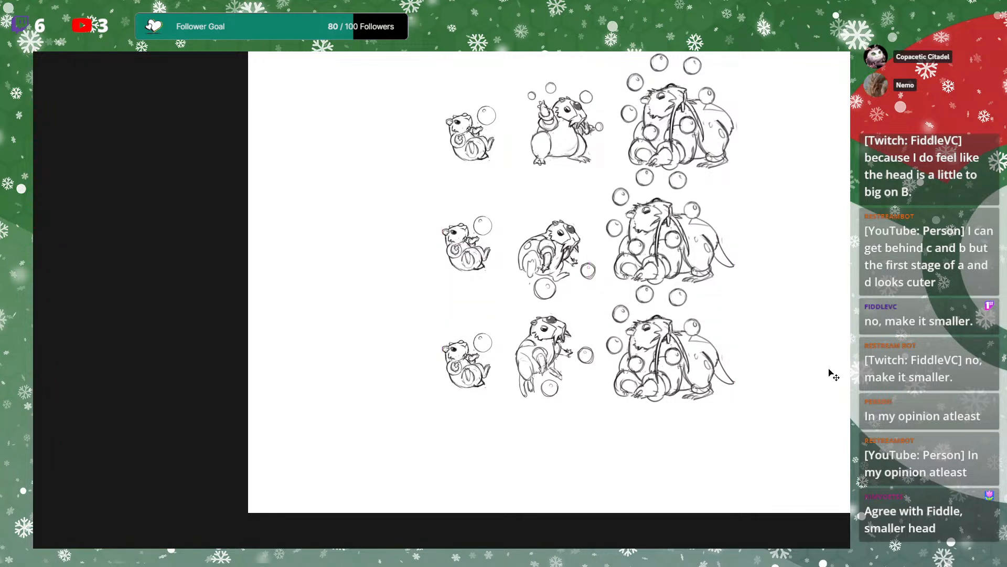
Move the bottom line-up further down to open up space beneath the middle row
{"action": "mouse_move", "coordinate": [717, 318]}
{"action": "left_mouse_down"}
{"action": "mouse_move", "coordinate": [687, 287]}
{"action": "mouse_move", "coordinate": [432, 316]}
{"action": "mouse_move", "coordinate": [729, 320]}
{"action": "left_mouse_up"}
{"action": "left_click_drag", "start_coordinate": [721, 354], "coordinate": [720, 390]}
{"action": "left_click_drag", "start_coordinate": [777, 337], "coordinate": [540, 439]}
{"action": "mouse_move", "coordinate": [427, 510]}
{"action": "left_mouse_down"}
{"action": "mouse_move", "coordinate": [544, 461]}
{"action": "mouse_move", "coordinate": [425, 505]}
{"action": "left_mouse_up"}
{"action": "key", "text": "ctrl+d"}
{"action": "left_click_drag", "start_coordinate": [511, 426], "coordinate": [644, 396]}
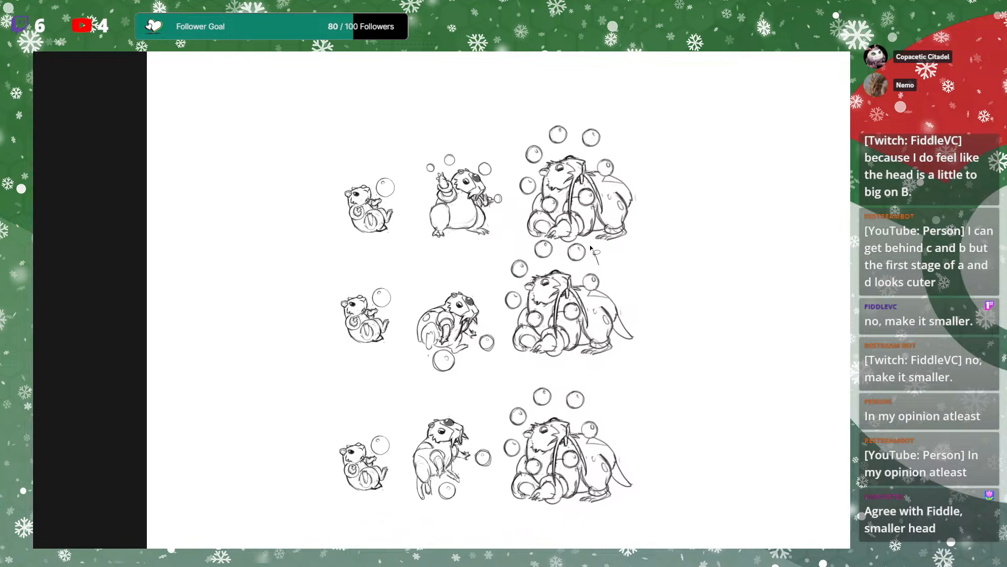
Try to shift the middle line-up down, away from the top line-up
{"action": "mouse_move", "coordinate": [510, 252]}
{"action": "left_mouse_down"}
{"action": "mouse_move", "coordinate": [386, 382]}
{"action": "mouse_move", "coordinate": [590, 379]}
{"action": "mouse_move", "coordinate": [665, 358]}
{"action": "left_mouse_up"}
{"action": "left_click_drag", "start_coordinate": [520, 392], "coordinate": [569, 385]}
{"action": "left_click_drag", "start_coordinate": [593, 321], "coordinate": [593, 338]}
{"action": "key", "text": "ctrl+z"}
{"action": "key", "text": "ctrl+d"}
{"action": "key", "text": "ctrl+z"}
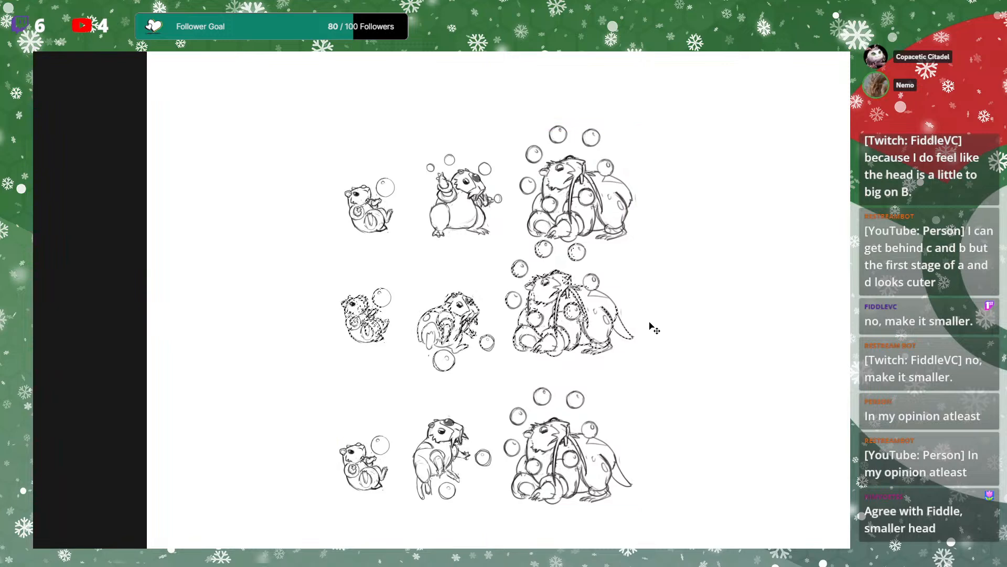
{"action": "mouse_move", "coordinate": [594, 307]}
{"action": "left_mouse_down"}
{"action": "mouse_move", "coordinate": [594, 319]}
{"action": "mouse_move", "coordinate": [586, 315]}
{"action": "left_mouse_up"}
{"action": "key", "text": "ctrl+z"}
{"action": "key", "text": "ctrl+d"}
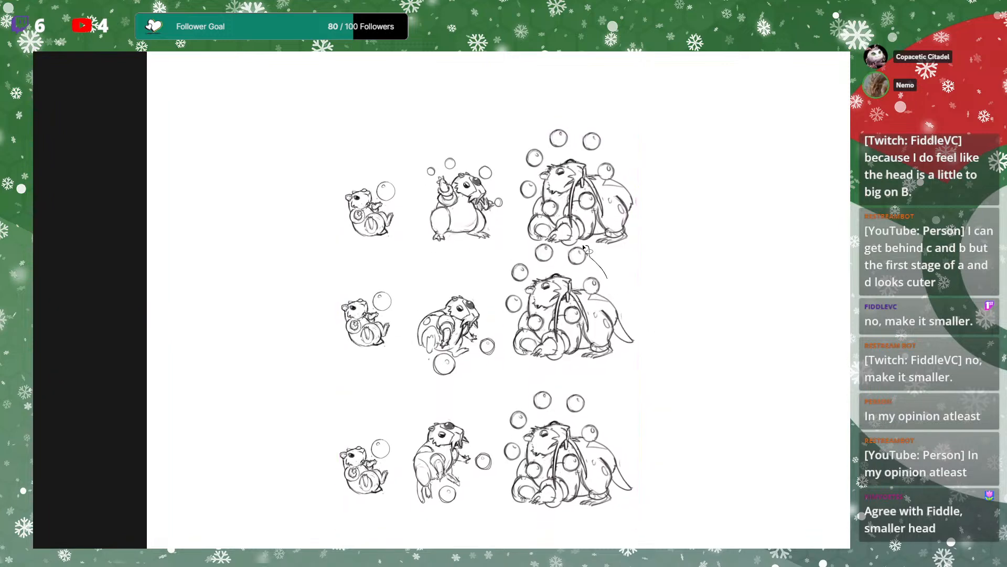
Lower the middle line-up so that its bubbles clear the top line-up
{"action": "mouse_move", "coordinate": [547, 244]}
{"action": "left_mouse_down"}
{"action": "mouse_move", "coordinate": [455, 265]}
{"action": "mouse_move", "coordinate": [428, 409]}
{"action": "mouse_move", "coordinate": [558, 373]}
{"action": "mouse_move", "coordinate": [654, 295]}
{"action": "mouse_move", "coordinate": [608, 270]}
{"action": "left_mouse_up"}
{"action": "left_click_drag", "start_coordinate": [589, 311], "coordinate": [589, 329]}
{"action": "key", "text": "ctrl+d"}
{"action": "left_click_drag", "start_coordinate": [661, 336], "coordinate": [678, 313]}
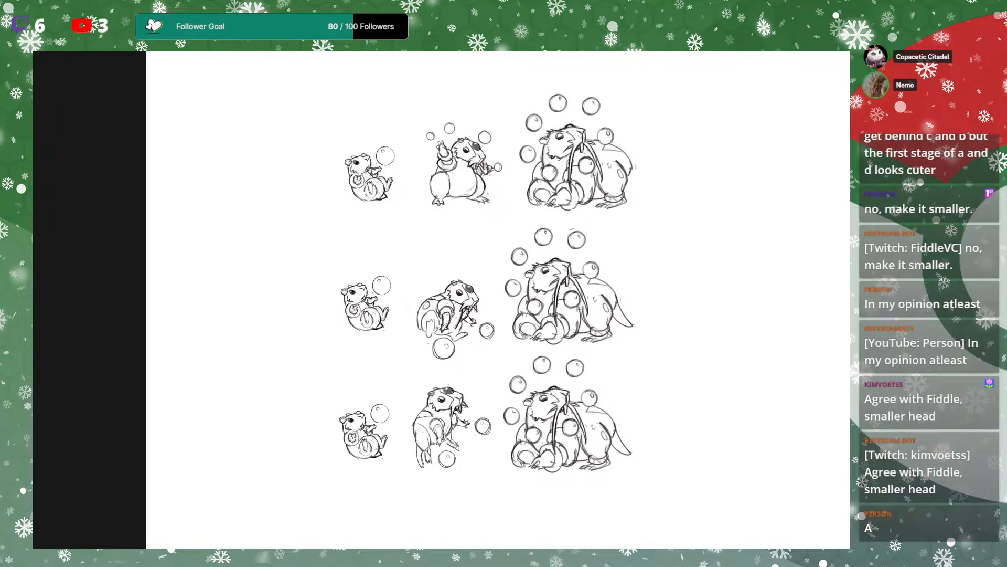
Label the three line-ups A, B and C from the top down in red handwriting beside their first stages
{"action": "left_click_drag", "start_coordinate": [315, 136], "coordinate": [340, 148]}
{"action": "left_click_drag", "start_coordinate": [330, 383], "coordinate": [344, 401]}
{"action": "left_click_drag", "start_coordinate": [685, 317], "coordinate": [679, 313]}
{"action": "key", "text": "ctrl+z"}
{"action": "left_click_drag", "start_coordinate": [309, 398], "coordinate": [325, 419]}
{"action": "mouse_move", "coordinate": [646, 299]}
{"action": "left_mouse_down"}
{"action": "mouse_move", "coordinate": [640, 307]}
{"action": "mouse_move", "coordinate": [693, 321]}
{"action": "left_mouse_up"}
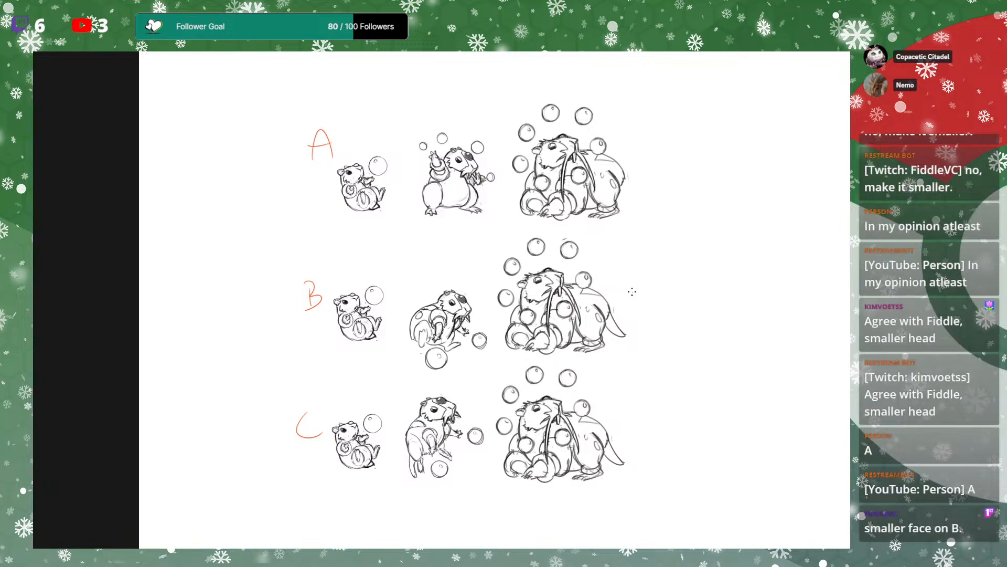
{"action": "mouse_move", "coordinate": [658, 276]}
{"action": "left_mouse_down"}
{"action": "mouse_move", "coordinate": [661, 264]}
{"action": "mouse_move", "coordinate": [656, 274]}
{"action": "left_mouse_up"}
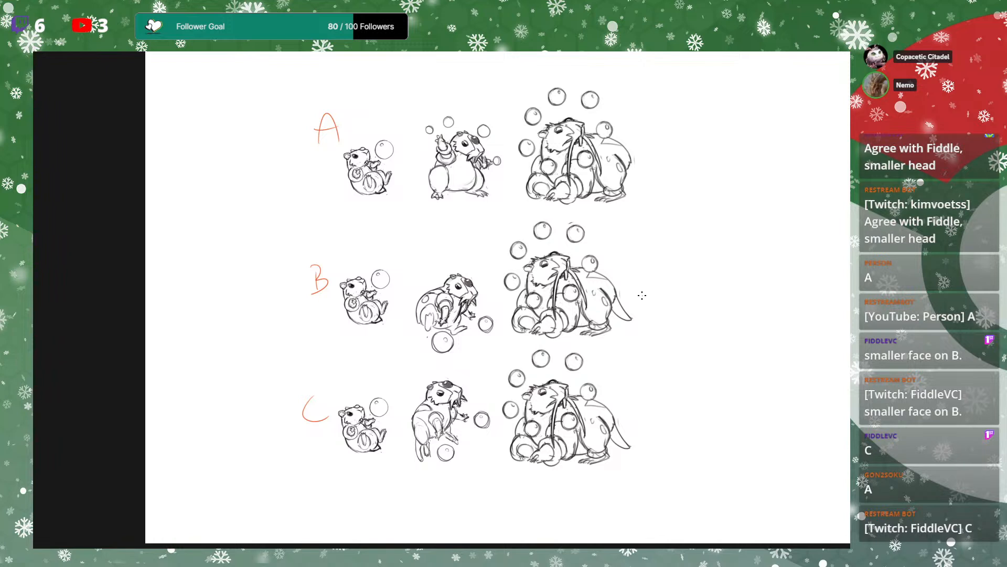
{"action": "left_click_drag", "start_coordinate": [650, 265], "coordinate": [651, 277]}
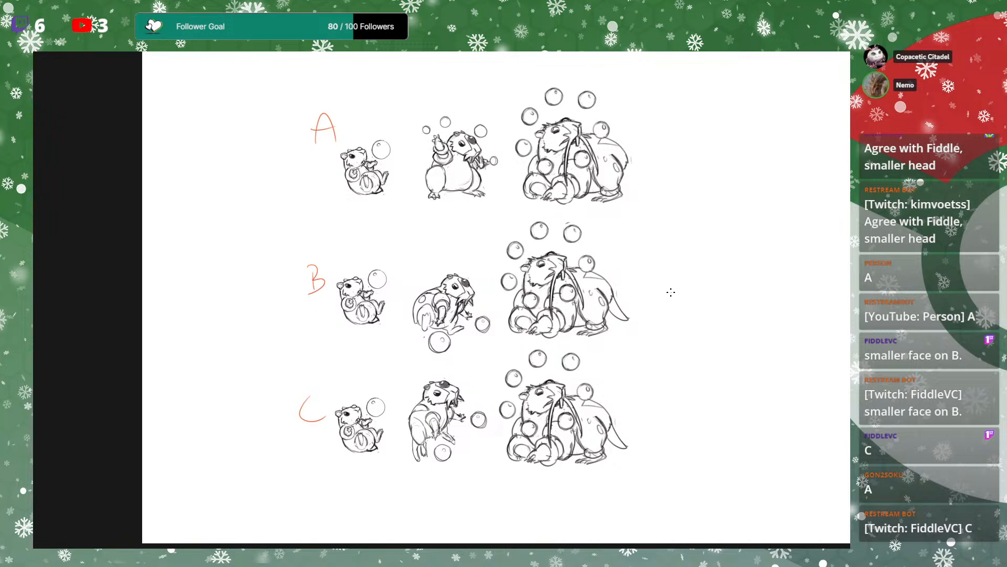
{"action": "left_click_drag", "start_coordinate": [672, 295], "coordinate": [668, 297]}
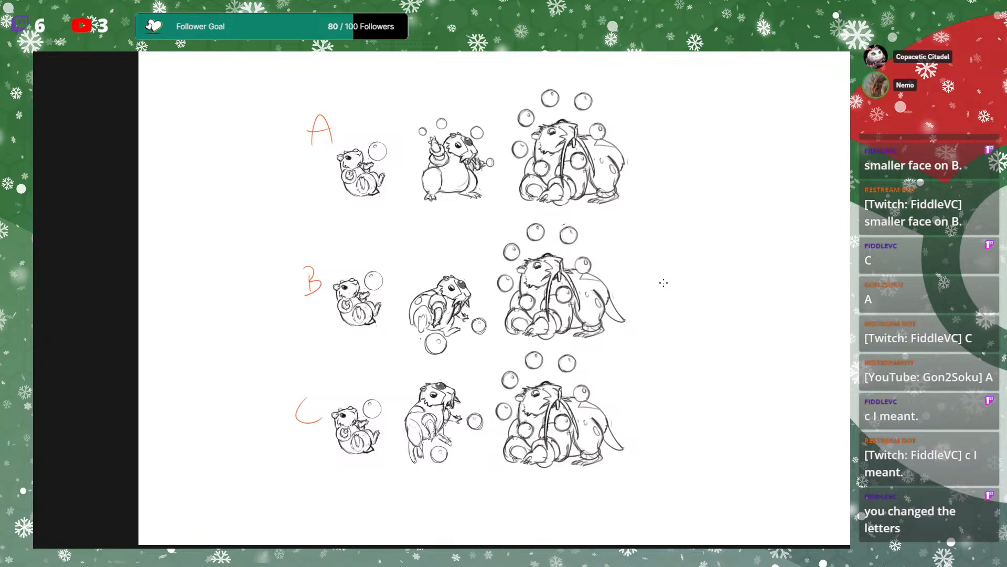
Replace the letter labels beside the three line-ups with red handwritten numbers 1, 2 and 3 from the top down
{"action": "left_click_drag", "start_coordinate": [663, 237], "coordinate": [667, 242]}
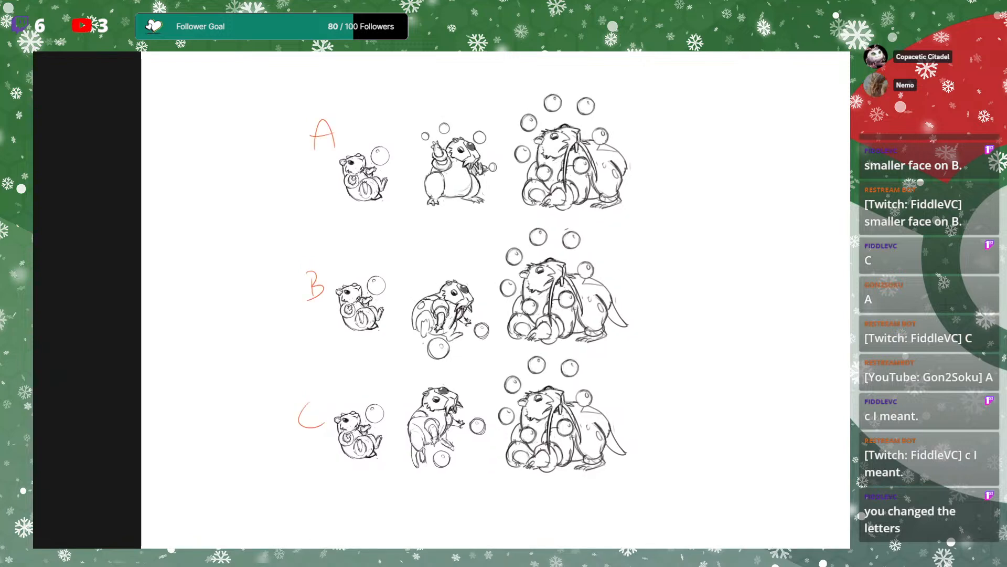
{"action": "key", "text": "ctrl+z"}
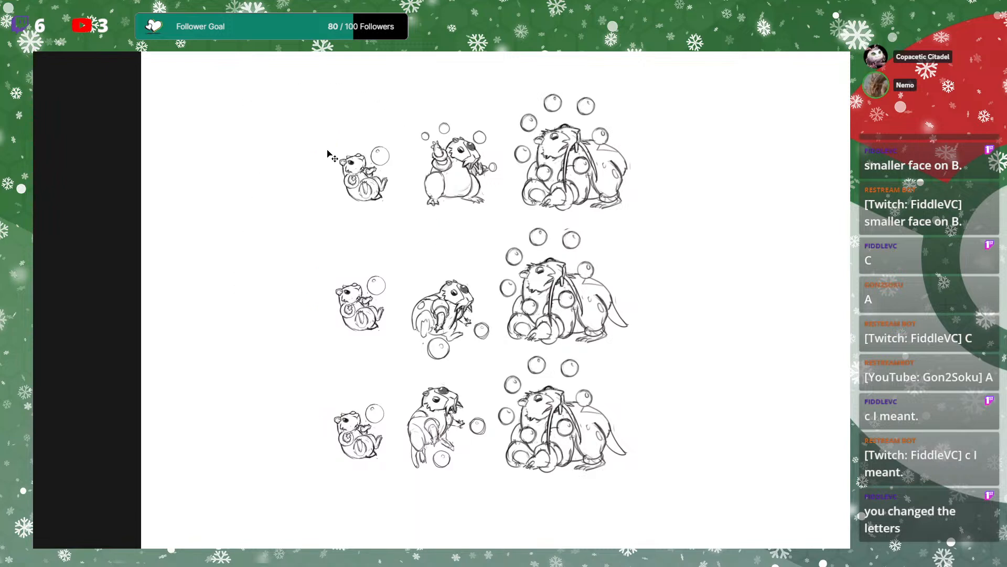
{"action": "left_click_drag", "start_coordinate": [297, 161], "coordinate": [318, 178]}
{"action": "left_click_drag", "start_coordinate": [309, 427], "coordinate": [309, 460]}
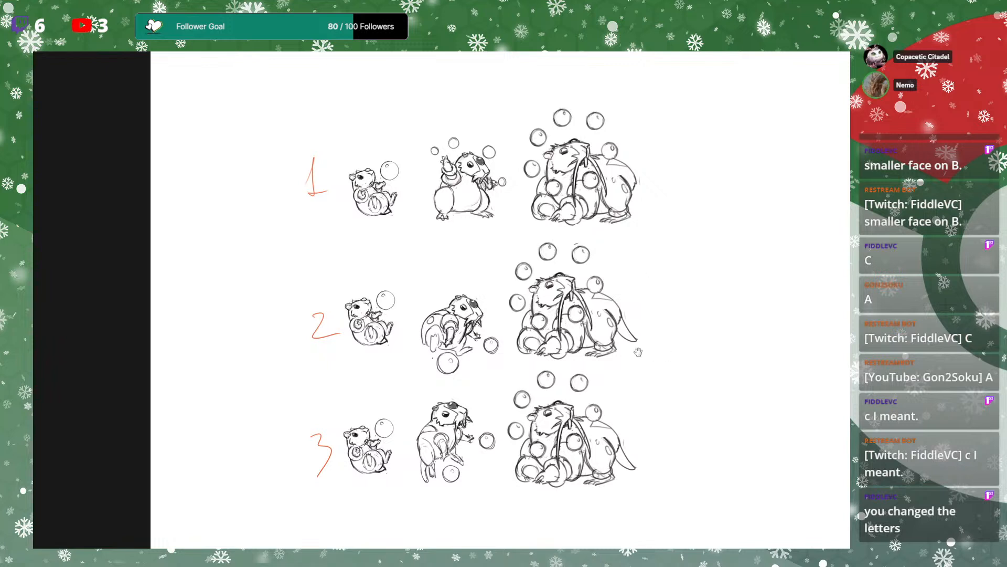
{"action": "left_click_drag", "start_coordinate": [641, 354], "coordinate": [649, 353]}
{"action": "key", "text": "e"}
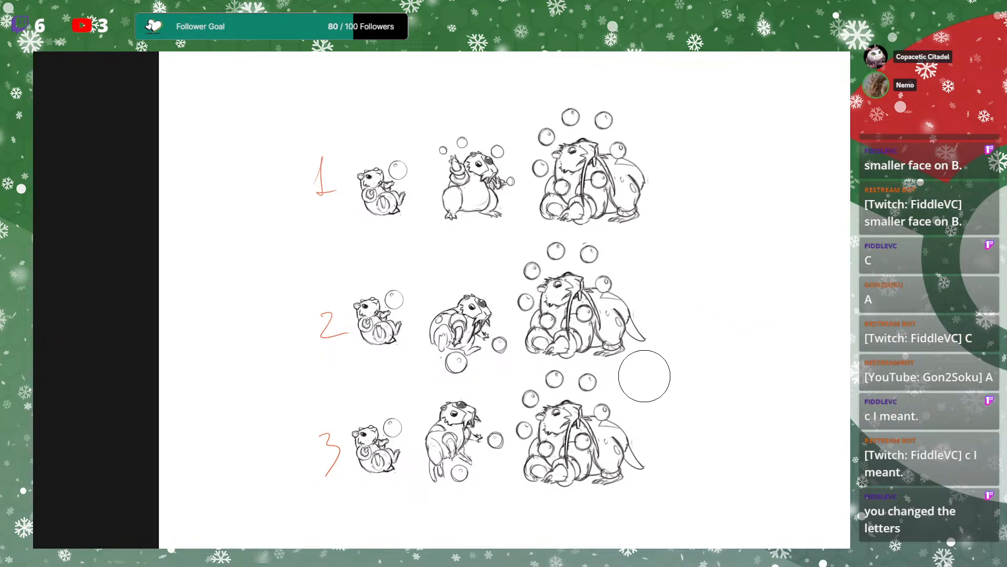
{"action": "key", "text": "b"}
{"action": "left_click_drag", "start_coordinate": [667, 311], "coordinate": [665, 320]}
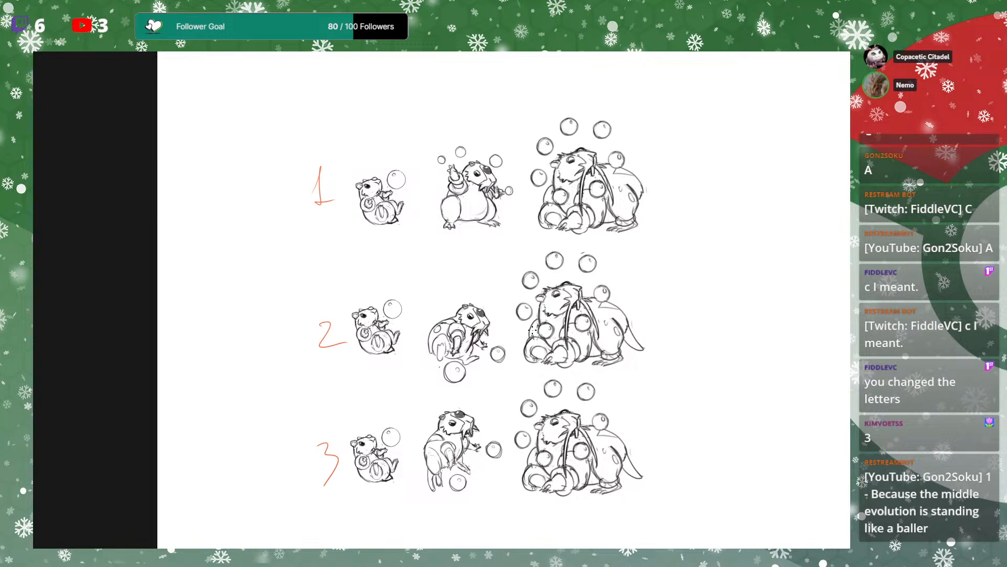
Move the second-stage creature of line-up 2 and its bubbles slightly upward, then deselect it
{"action": "left_click_drag", "start_coordinate": [590, 339], "coordinate": [598, 296]}
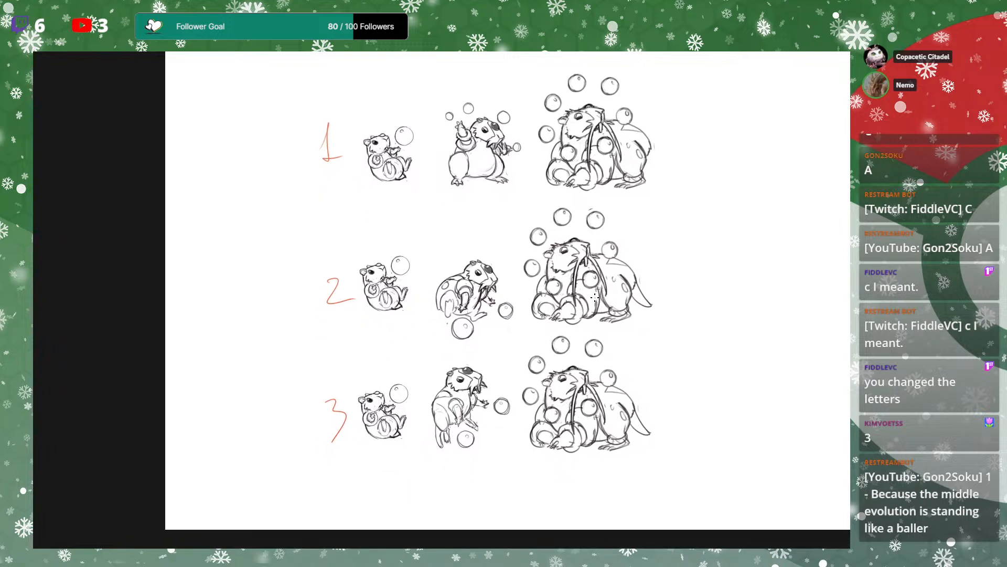
{"action": "left_click_drag", "start_coordinate": [663, 321], "coordinate": [664, 314]}
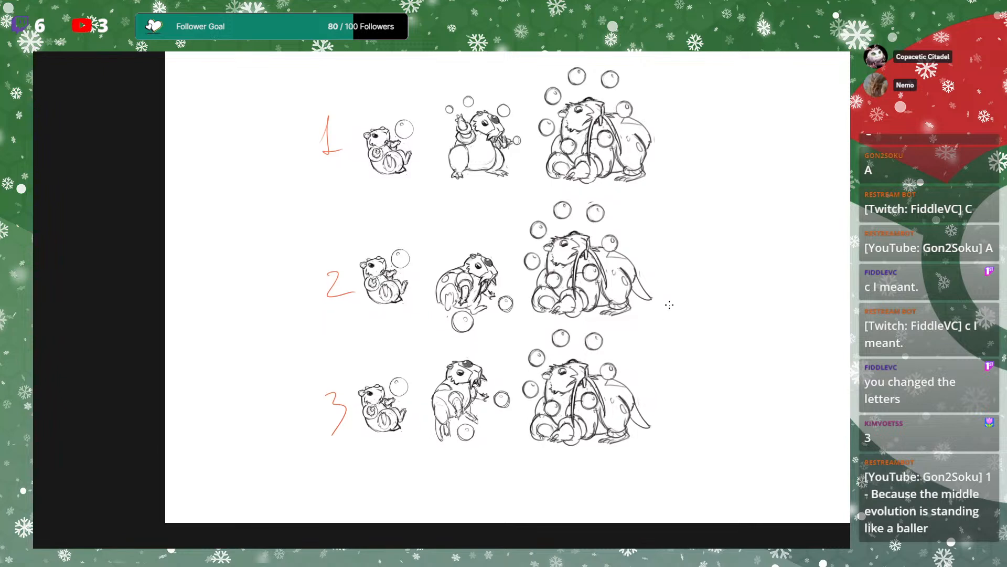
{"action": "mouse_move", "coordinate": [445, 247]}
{"action": "left_mouse_down"}
{"action": "mouse_move", "coordinate": [434, 298]}
{"action": "mouse_move", "coordinate": [494, 342]}
{"action": "mouse_move", "coordinate": [512, 263]}
{"action": "mouse_move", "coordinate": [447, 227]}
{"action": "left_mouse_up"}
{"action": "left_click_drag", "start_coordinate": [490, 292], "coordinate": [488, 282]}
{"action": "key", "text": "ctrl+d"}
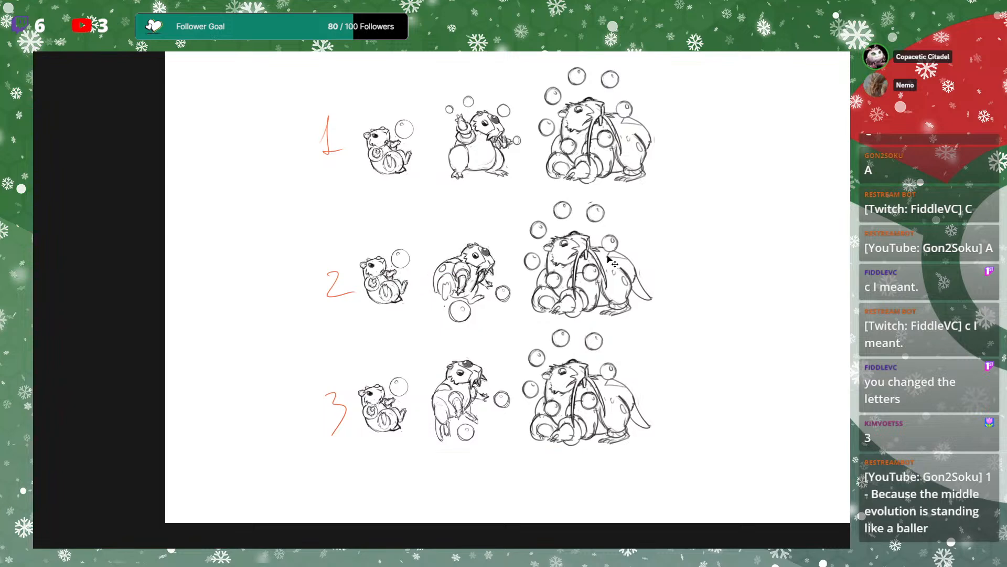
{"action": "key", "text": "ctrl+plus"}
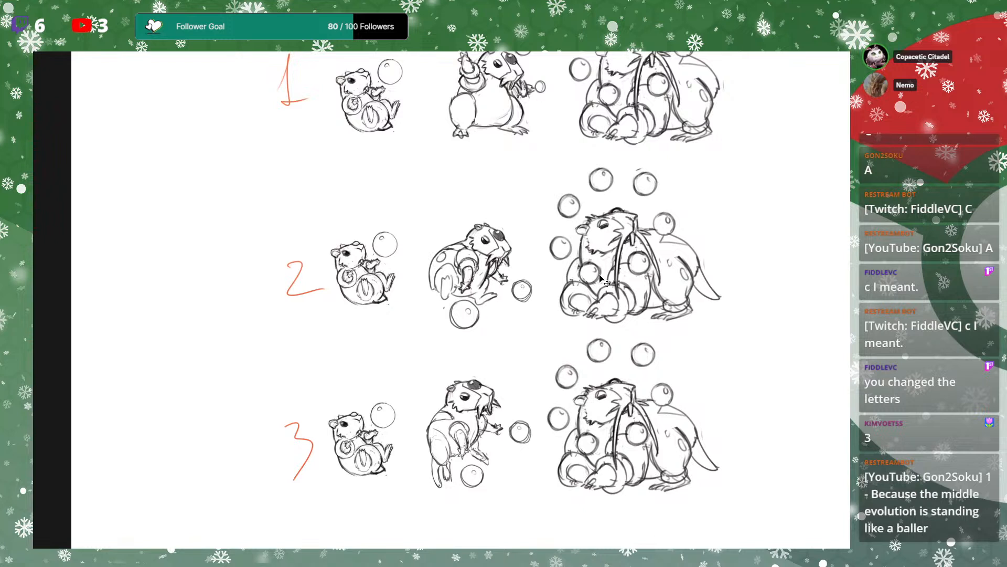
{"action": "left_click_drag", "start_coordinate": [602, 278], "coordinate": [611, 284]}
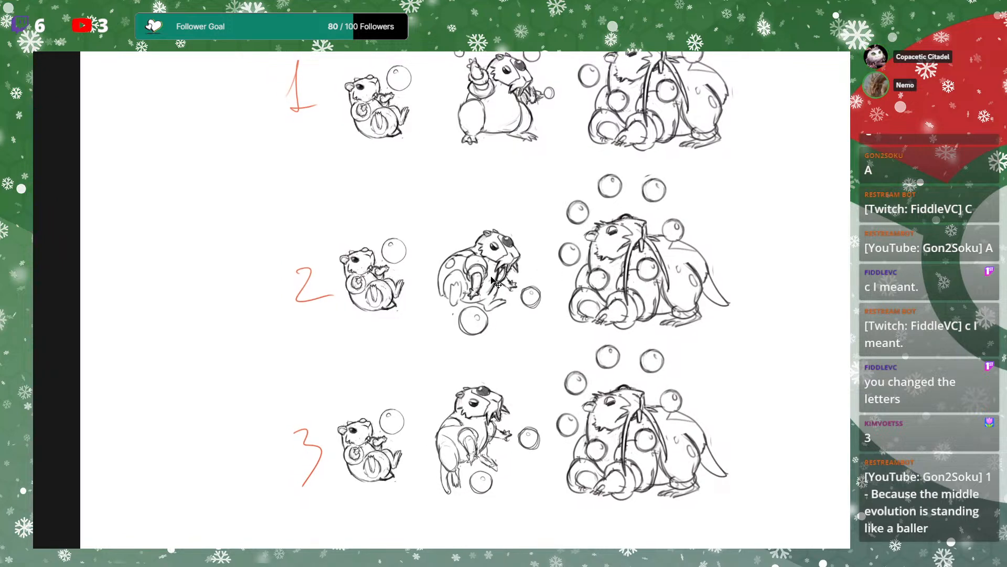
{"action": "mouse_move", "coordinate": [477, 261]}
{"action": "left_mouse_down"}
{"action": "mouse_move", "coordinate": [474, 293]}
{"action": "mouse_move", "coordinate": [477, 265]}
{"action": "left_mouse_up"}
{"action": "key", "text": "ctrl+z"}
{"action": "left_click_drag", "start_coordinate": [716, 250], "coordinate": [701, 322]}
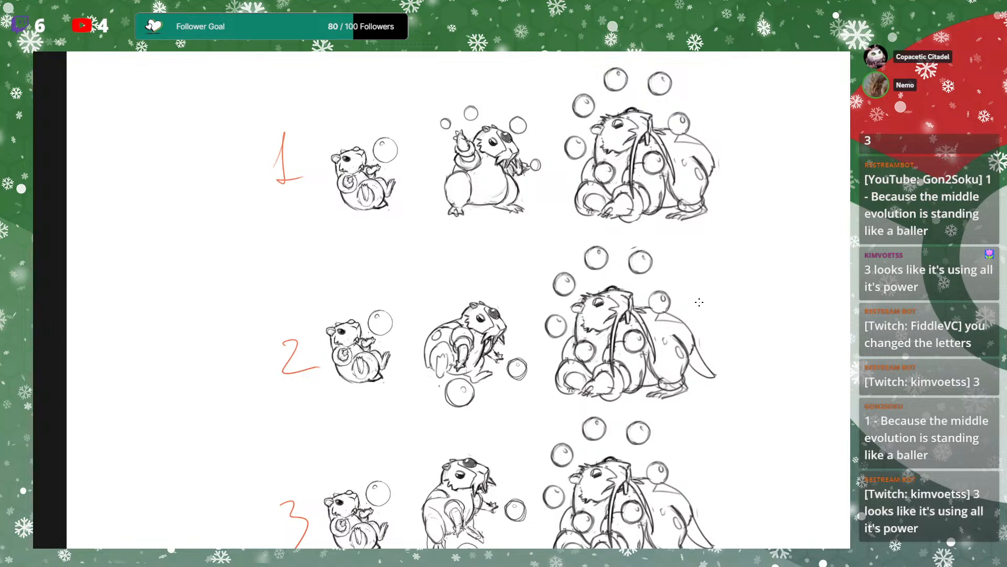
{"action": "left_click_drag", "start_coordinate": [702, 285], "coordinate": [699, 313]}
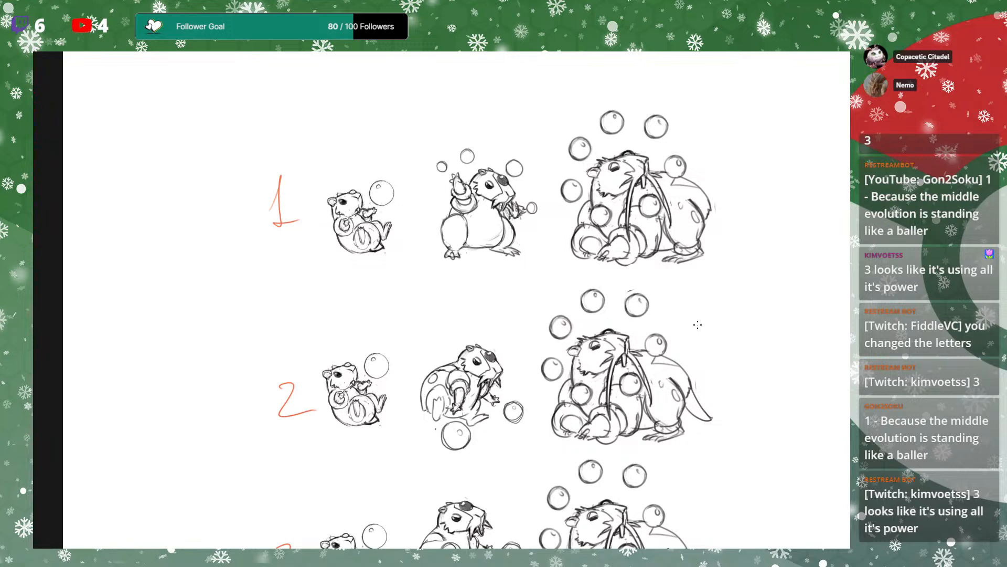
{"action": "left_click_drag", "start_coordinate": [695, 290], "coordinate": [689, 298]}
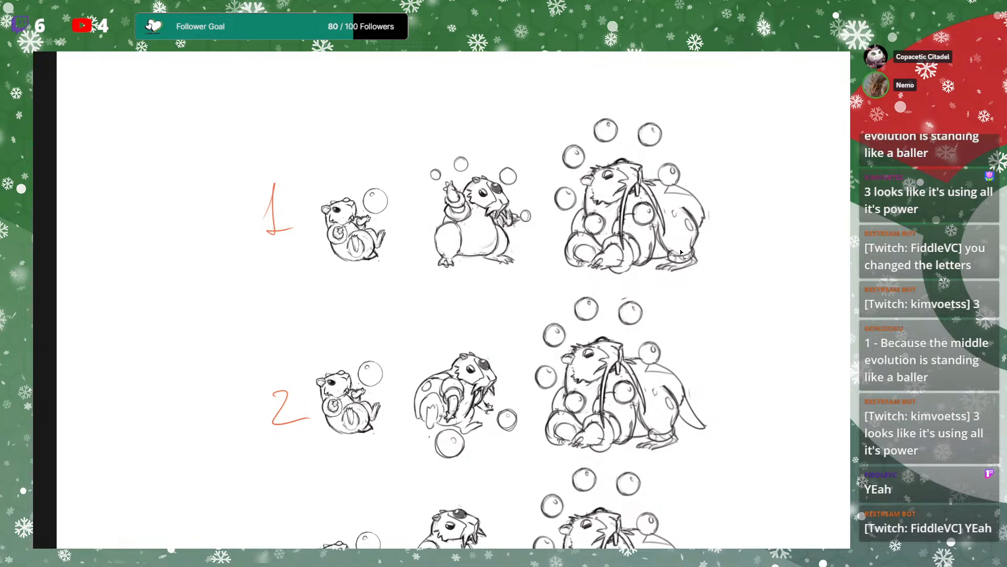
Try flipping the final-stage creature of line-up 1 horizontally together with its bubbles
{"action": "mouse_move", "coordinate": [547, 185]}
{"action": "left_mouse_down"}
{"action": "mouse_move", "coordinate": [550, 267]}
{"action": "mouse_move", "coordinate": [667, 91]}
{"action": "mouse_move", "coordinate": [546, 181]}
{"action": "left_mouse_up"}
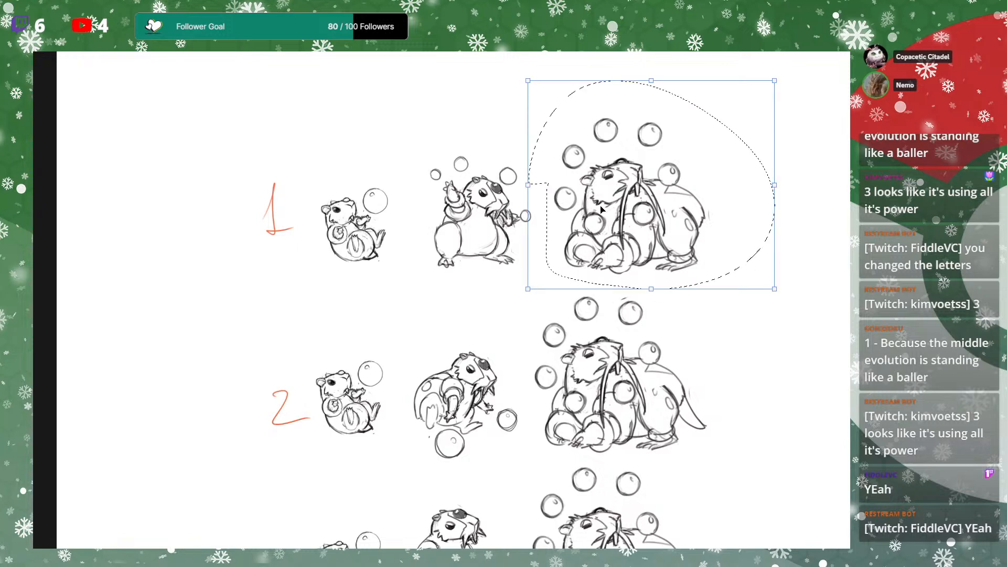
{"action": "key", "text": "ctrl+t"}
{"action": "right_click", "coordinate": [604, 218]}
{"action": "left_click", "coordinate": [650, 430]}
{"action": "mouse_move", "coordinate": [722, 250]}
{"action": "left_mouse_down"}
{"action": "mouse_move", "coordinate": [678, 251]}
{"action": "mouse_move", "coordinate": [687, 250]}
{"action": "mouse_move", "coordinate": [701, 314]}
{"action": "left_mouse_up"}
{"action": "key", "text": "Return"}
{"action": "key", "text": "ctrl+d"}
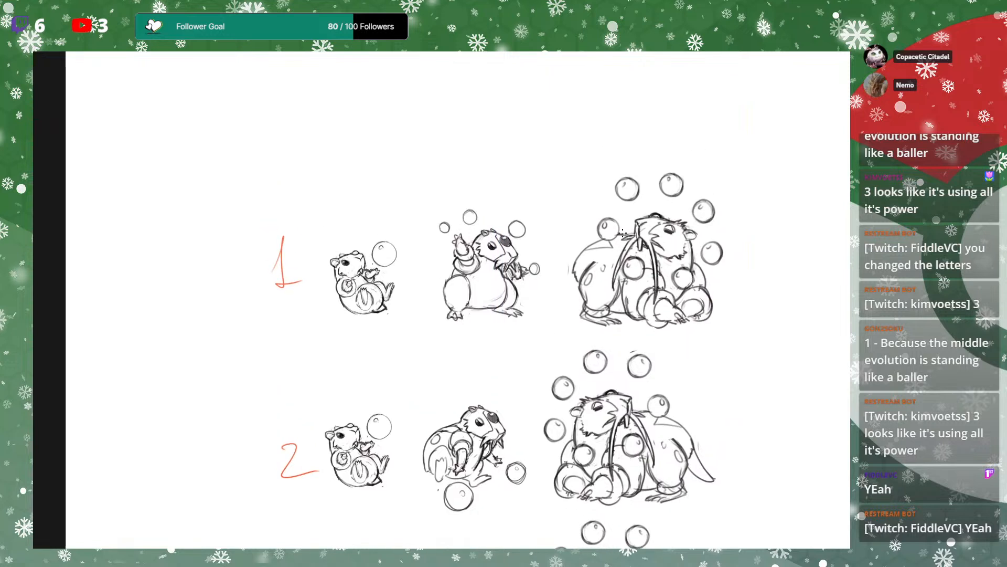
Sketch a red gesture line above each stage of line-up 1 to show the direction of its pose
{"action": "left_click_drag", "start_coordinate": [341, 135], "coordinate": [375, 166]}
{"action": "left_click_drag", "start_coordinate": [480, 105], "coordinate": [482, 153]}
{"action": "mouse_move", "coordinate": [598, 131]}
{"action": "left_mouse_down"}
{"action": "mouse_move", "coordinate": [641, 128]}
{"action": "mouse_move", "coordinate": [675, 159]}
{"action": "left_mouse_up"}
{"action": "left_click_drag", "start_coordinate": [773, 306], "coordinate": [775, 317]}
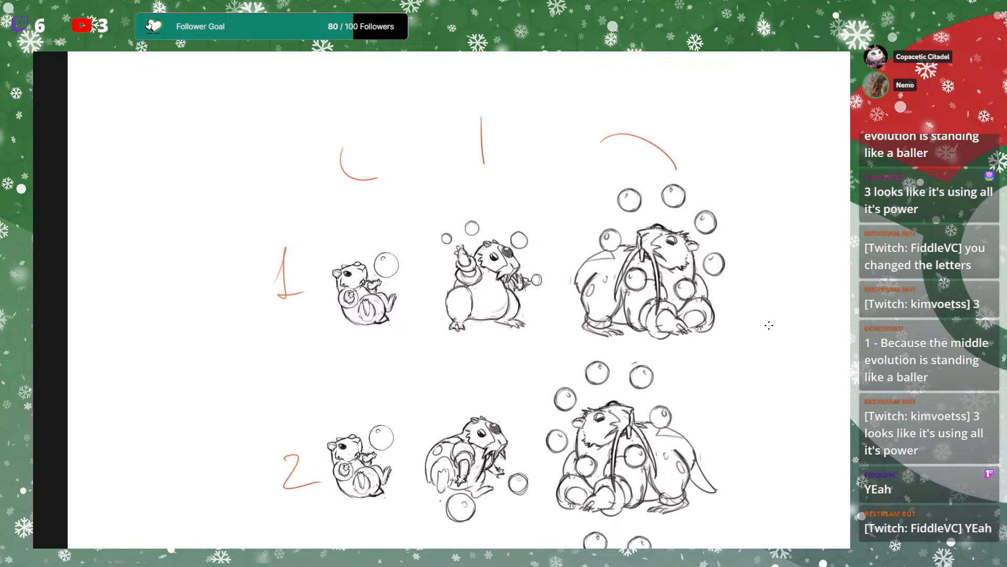
Undo the red gesture lines and the horizontal flip of line-up 1's final stage
{"action": "key", "text": "ctrl+z"}
{"action": "key", "text": "ctrl+z"}
{"action": "key", "text": "ctrl+z"}
{"action": "key", "text": "ctrl+z"}
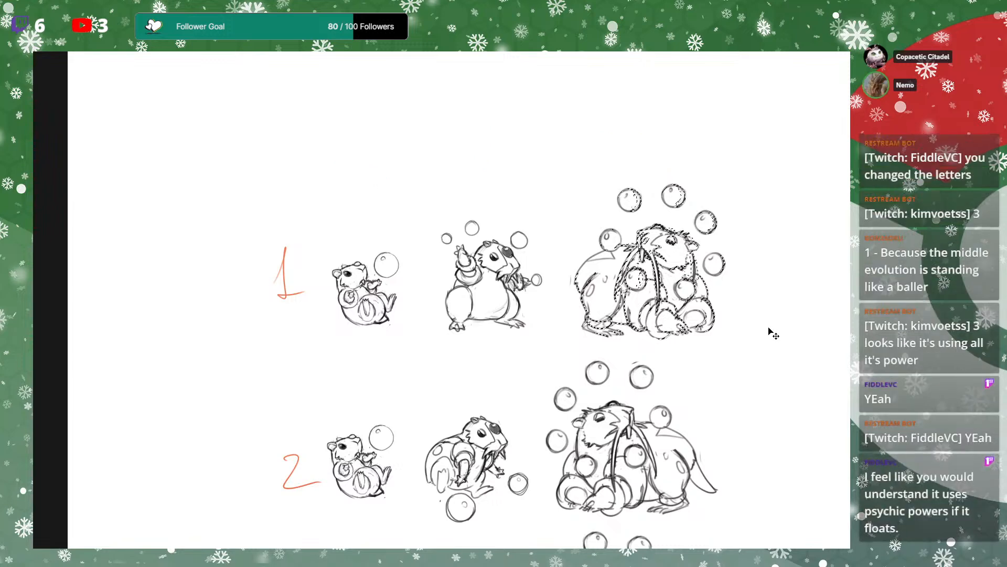
{"action": "key", "text": "ctrl+z"}
{"action": "key", "text": "ctrl+z"}
Compare the three numbered line-ups, examining the poses of their second and final stages
{"action": "left_click_drag", "start_coordinate": [748, 338], "coordinate": [726, 346]}
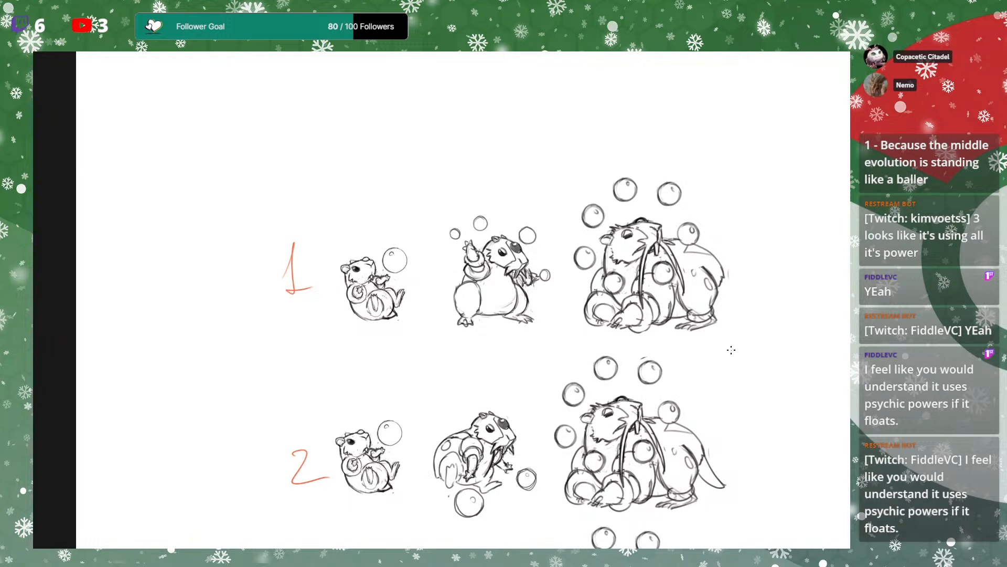
{"action": "left_click_drag", "start_coordinate": [717, 363], "coordinate": [758, 224]}
{"action": "left_click_drag", "start_coordinate": [740, 303], "coordinate": [747, 270]}
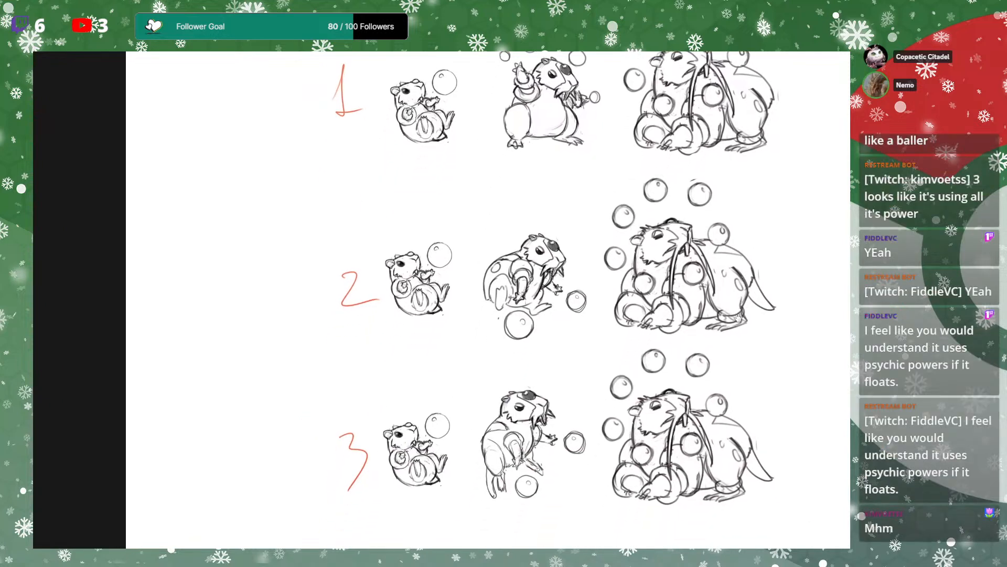
{"action": "left_click_drag", "start_coordinate": [748, 385], "coordinate": [719, 352]}
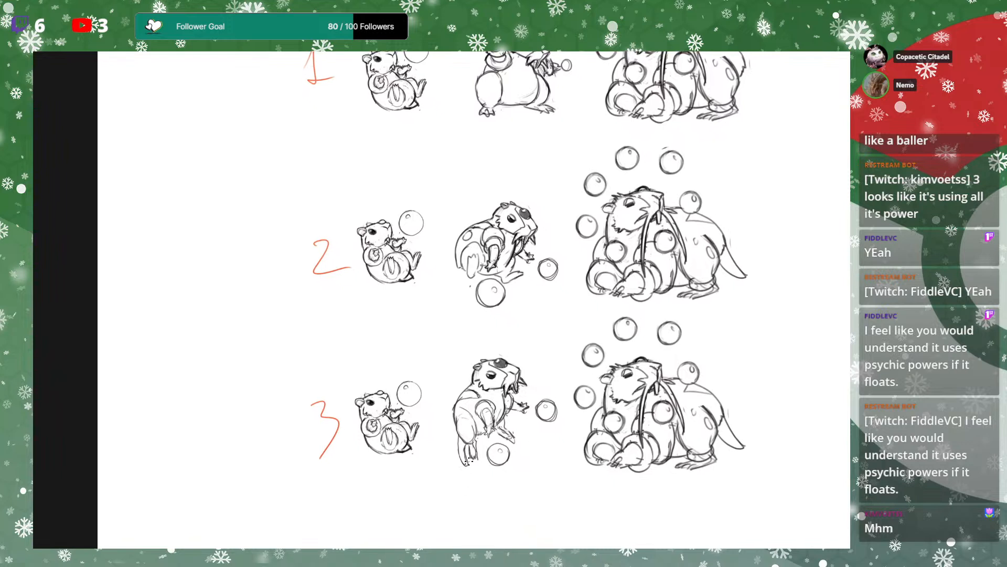
{"action": "left_click_drag", "start_coordinate": [655, 389], "coordinate": [651, 397]}
{"action": "mouse_move", "coordinate": [721, 356]}
{"action": "left_mouse_down"}
{"action": "mouse_move", "coordinate": [722, 333]}
{"action": "mouse_move", "coordinate": [719, 360]}
{"action": "left_mouse_up"}
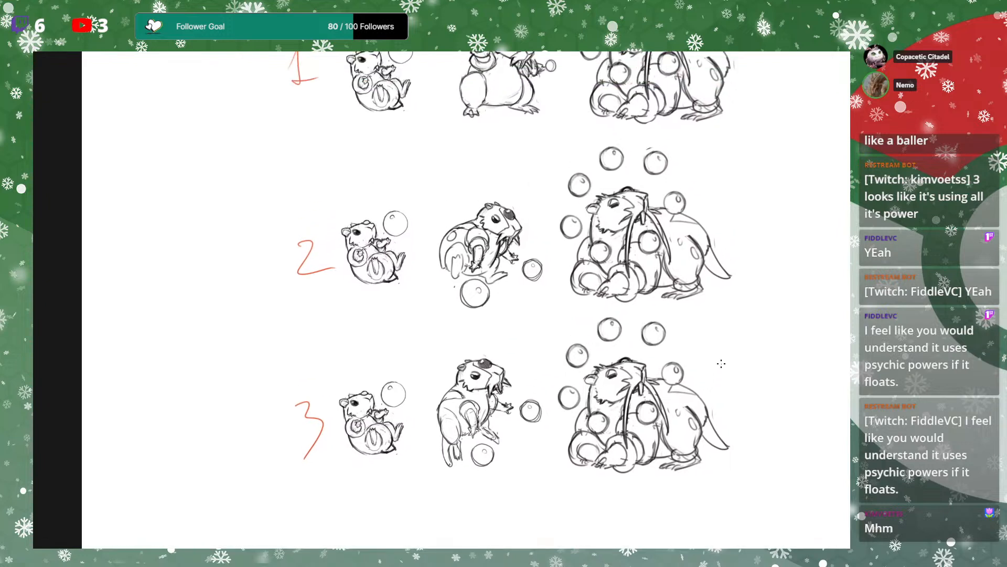
{"action": "mouse_move", "coordinate": [679, 288]}
{"action": "left_mouse_down"}
{"action": "mouse_move", "coordinate": [657, 299]}
{"action": "mouse_move", "coordinate": [650, 321]}
{"action": "mouse_move", "coordinate": [682, 291]}
{"action": "mouse_move", "coordinate": [665, 344]}
{"action": "mouse_move", "coordinate": [663, 313]}
{"action": "mouse_move", "coordinate": [641, 320]}
{"action": "left_mouse_up"}
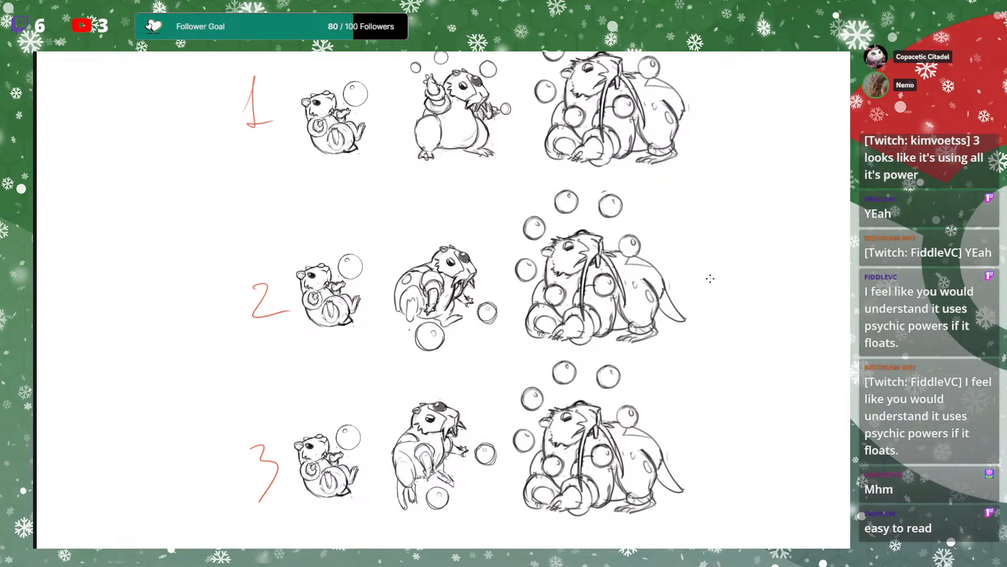
{"action": "key", "text": "ctrl+minus"}
{"action": "mouse_move", "coordinate": [656, 283]}
{"action": "left_mouse_down"}
{"action": "mouse_move", "coordinate": [672, 301]}
{"action": "mouse_move", "coordinate": [664, 290]}
{"action": "mouse_move", "coordinate": [679, 254]}
{"action": "left_mouse_up"}
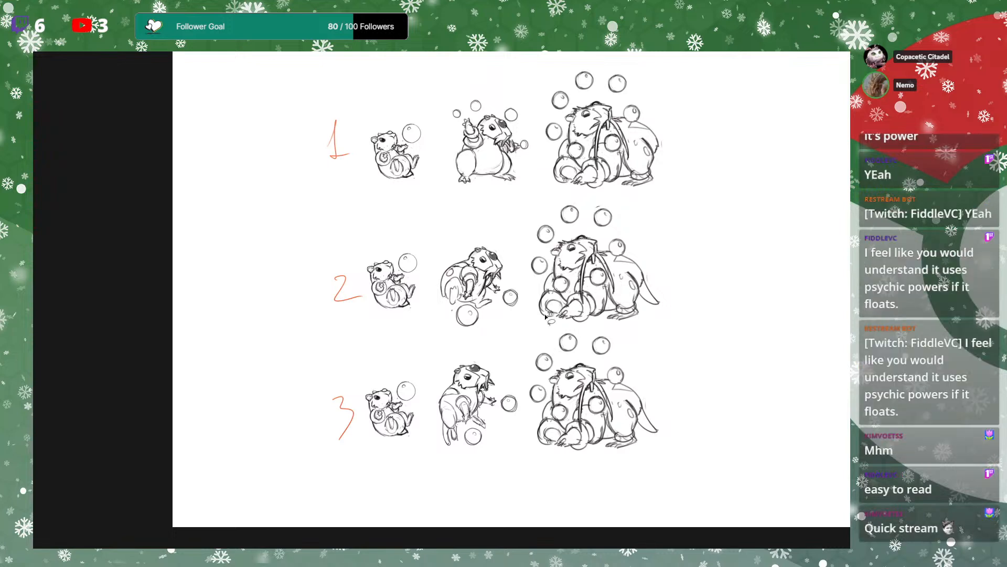
{"action": "scroll", "coordinate": [548, 317], "scroll_direction": "down", "scroll_amount": 3}
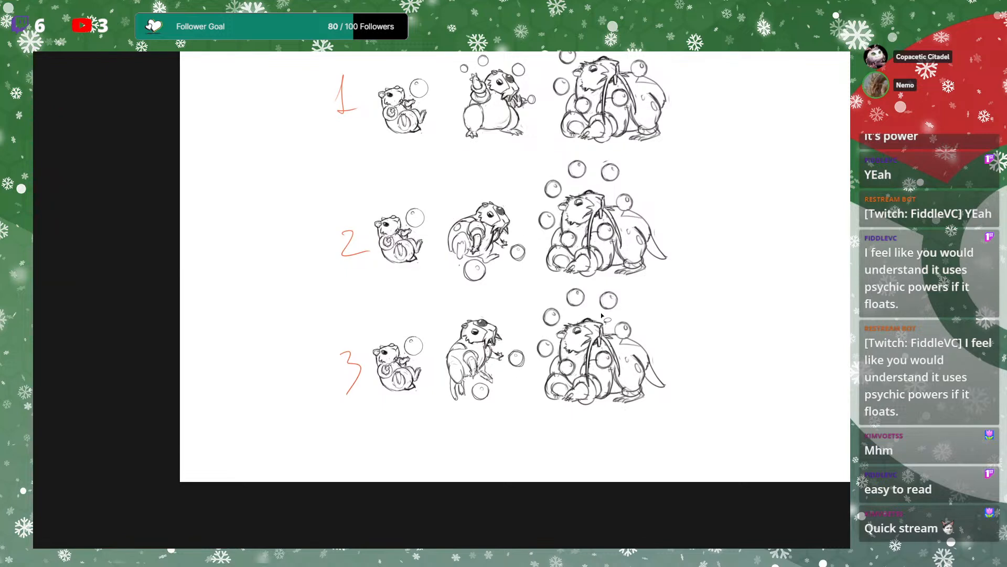
Rotate the second-stage creature of line-up 3 and its bubbles slightly clockwise so that it leans forward
{"action": "mouse_move", "coordinate": [436, 337]}
{"action": "left_mouse_down"}
{"action": "mouse_move", "coordinate": [499, 423]}
{"action": "mouse_move", "coordinate": [534, 361]}
{"action": "mouse_move", "coordinate": [520, 302]}
{"action": "left_mouse_up"}
{"action": "key", "text": "ctrl+t"}
{"action": "left_click_drag", "start_coordinate": [554, 342], "coordinate": [554, 370]}
{"action": "left_click_drag", "start_coordinate": [508, 401], "coordinate": [506, 408]}
{"action": "left_click_drag", "start_coordinate": [620, 347], "coordinate": [618, 341]}
{"action": "left_click_drag", "start_coordinate": [519, 368], "coordinate": [518, 366]}
{"action": "key", "text": "Return"}
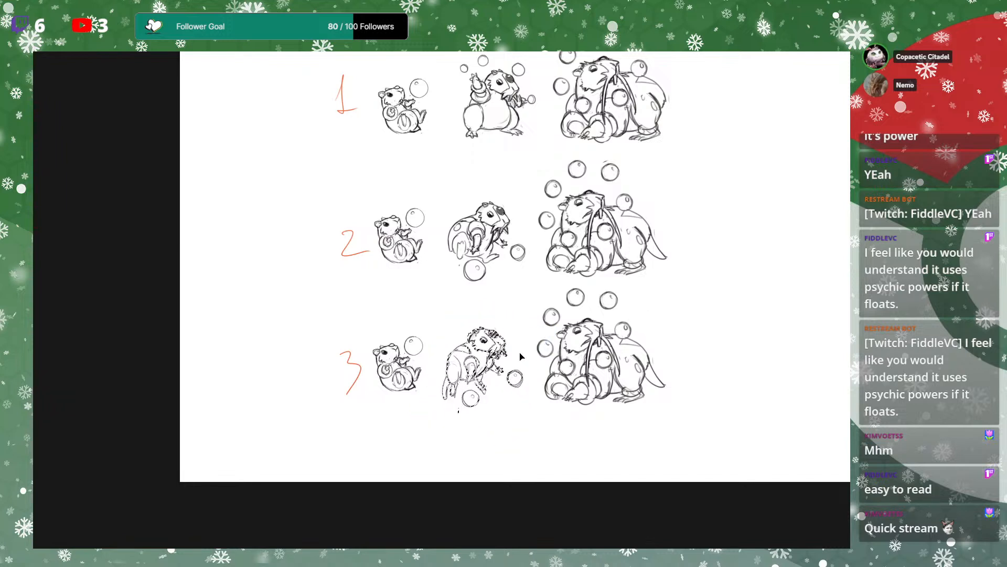
Examine the tilted second stage of line-up 3 against the second stages of the other line-ups
{"action": "scroll", "coordinate": [664, 299], "scroll_direction": "up", "scroll_amount": 2}
{"action": "left_click_drag", "start_coordinate": [664, 293], "coordinate": [676, 345]}
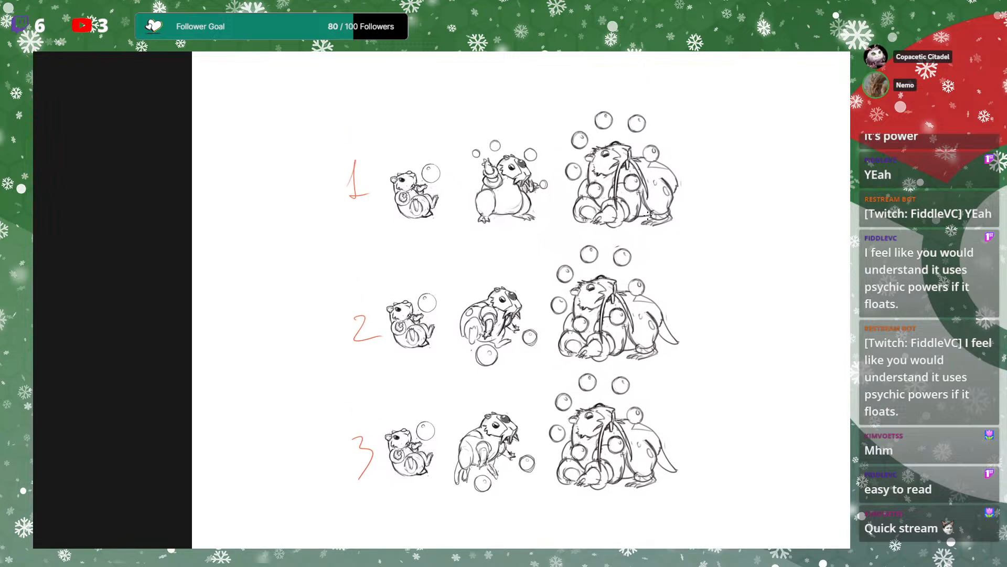
{"action": "mouse_move", "coordinate": [678, 232]}
{"action": "left_mouse_down"}
{"action": "mouse_move", "coordinate": [676, 279]}
{"action": "mouse_move", "coordinate": [677, 253]}
{"action": "left_mouse_up"}
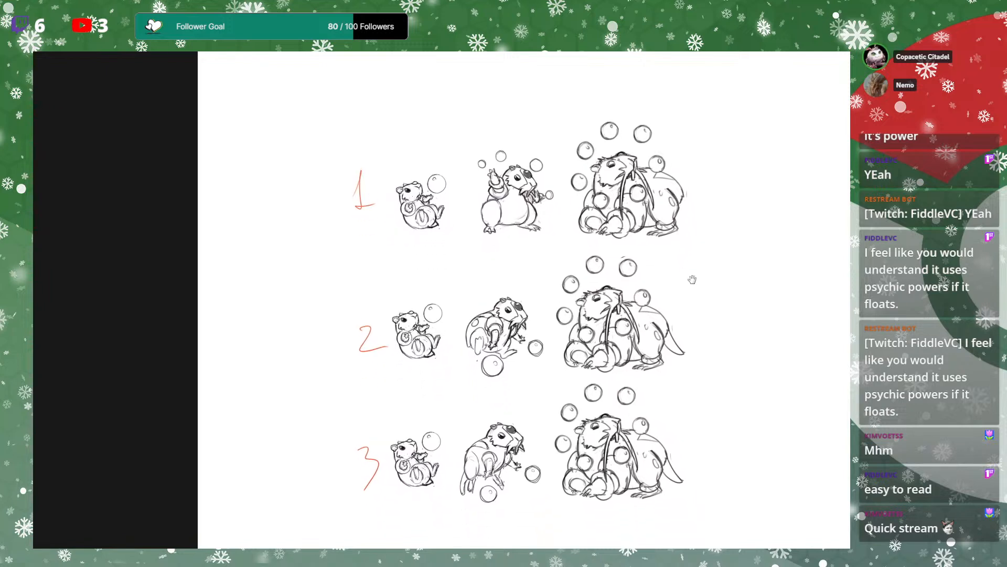
{"action": "scroll", "coordinate": [694, 279], "scroll_direction": "down", "scroll_amount": 2}
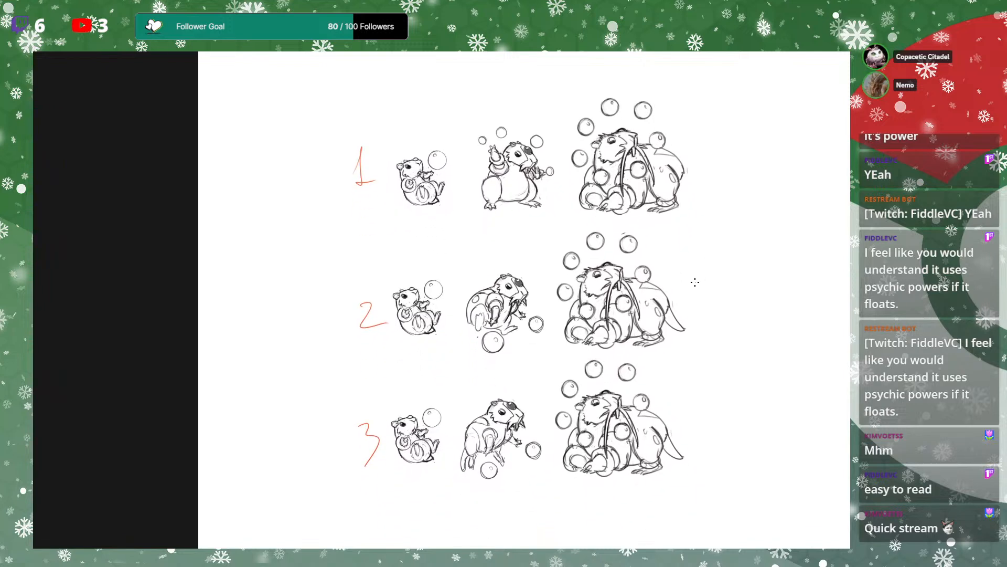
{"action": "scroll", "coordinate": [695, 288], "scroll_direction": "down", "scroll_amount": 3}
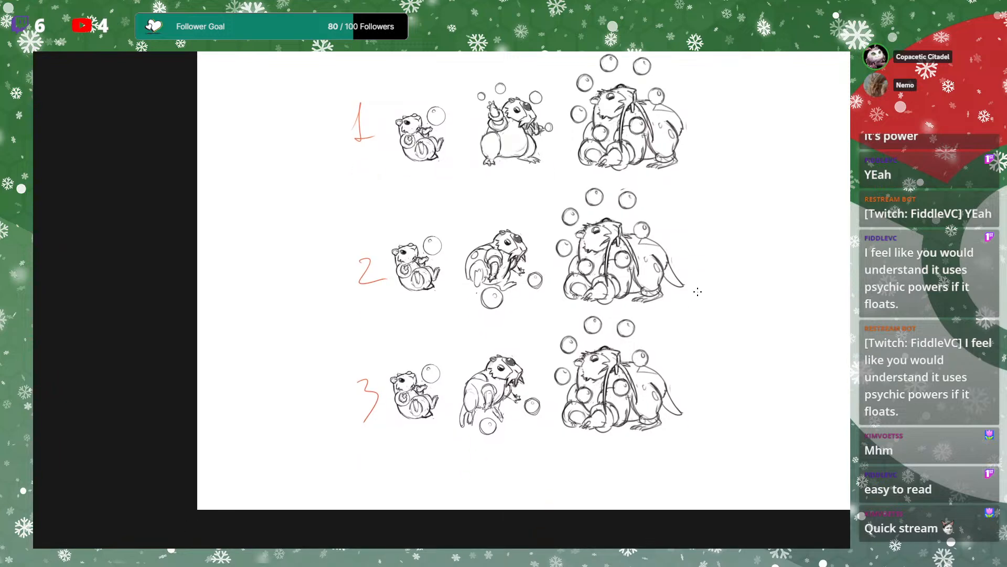
{"action": "left_click_drag", "start_coordinate": [692, 312], "coordinate": [699, 331]}
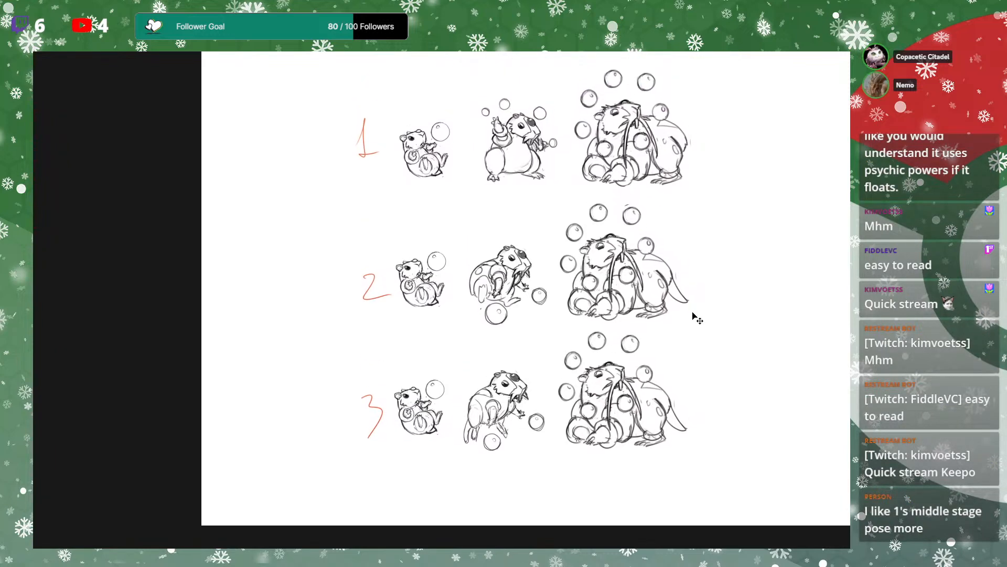
{"action": "key", "text": "ctrl+plus"}
{"action": "left_click_drag", "start_coordinate": [699, 267], "coordinate": [696, 340]}
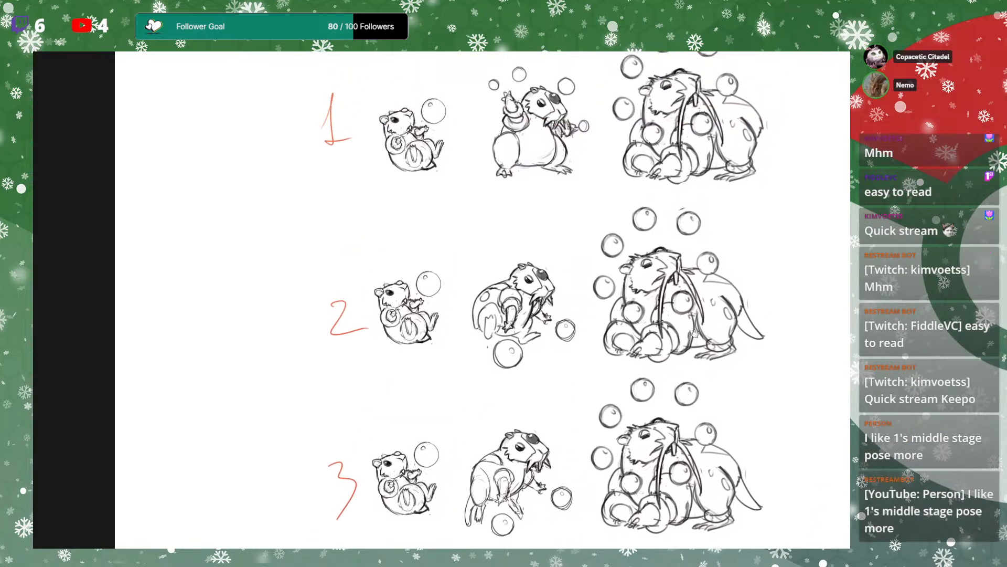
Draw a curved red arrow above line-up 1 from the first stage to the final stage
{"action": "left_click_drag", "start_coordinate": [706, 296], "coordinate": [689, 348]}
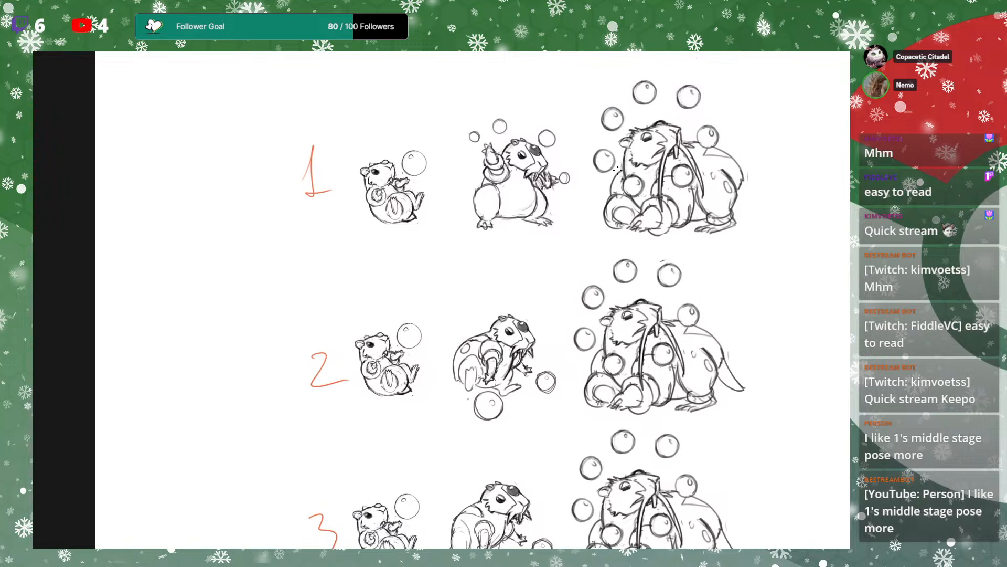
{"action": "left_click_drag", "start_coordinate": [584, 172], "coordinate": [564, 217]}
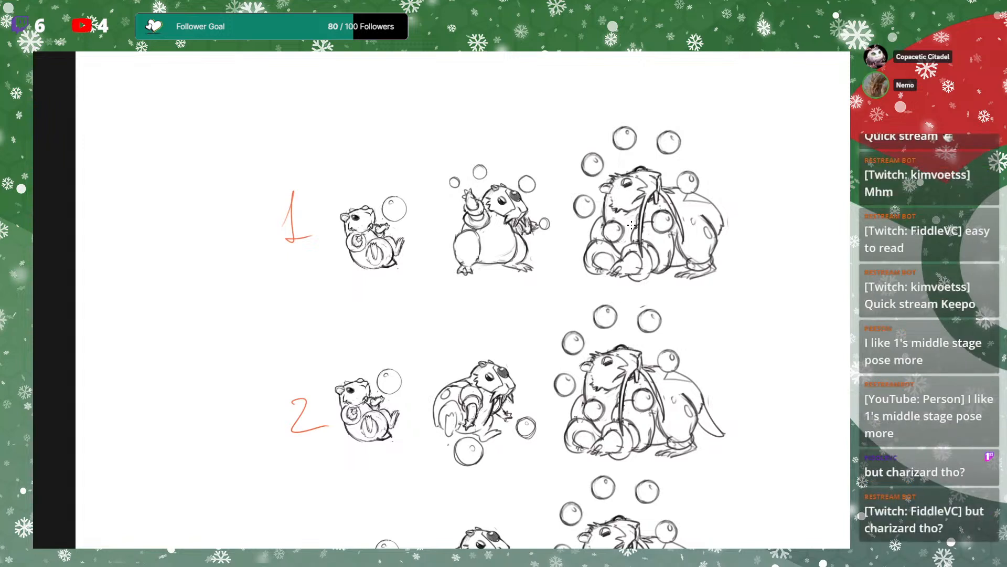
{"action": "scroll", "coordinate": [632, 225], "scroll_direction": "down", "scroll_amount": 1}
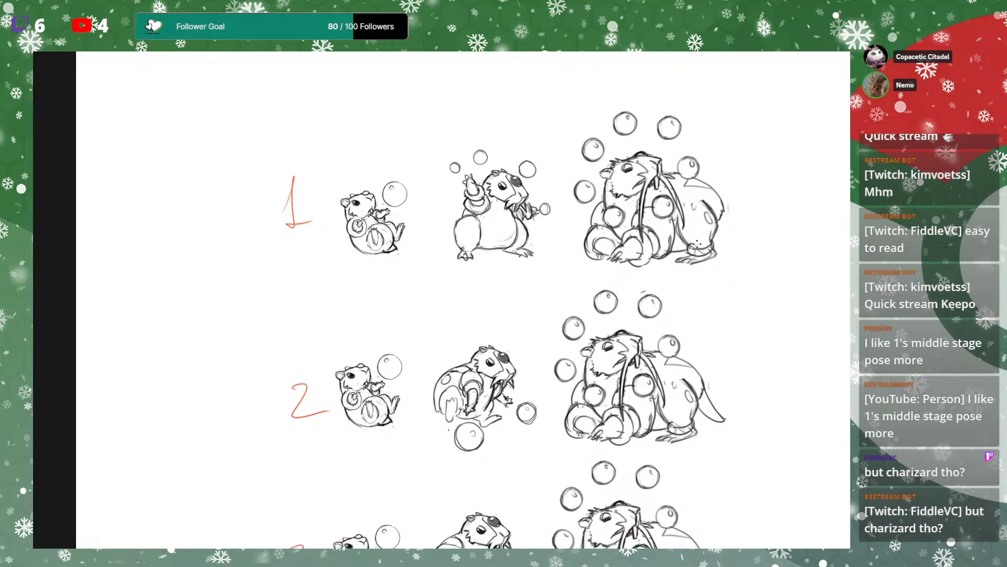
{"action": "left_click_drag", "start_coordinate": [370, 155], "coordinate": [637, 98]}
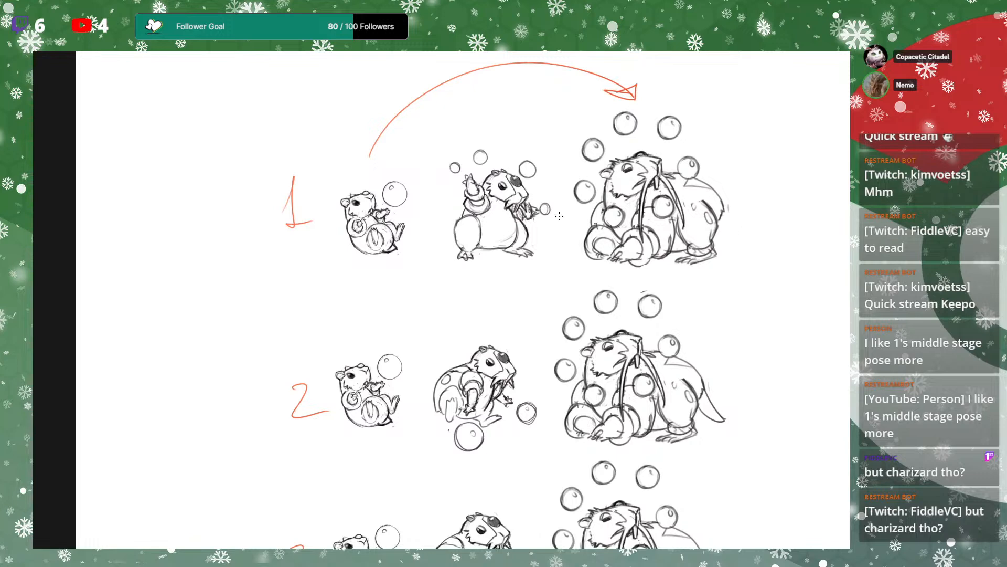
Compare line-ups 2 and 3 with line-up 1, looking at their second-stage and final-stage poses
{"action": "left_click_drag", "start_coordinate": [692, 282], "coordinate": [698, 257]}
{"action": "left_click_drag", "start_coordinate": [734, 303], "coordinate": [743, 246]}
{"action": "left_click_drag", "start_coordinate": [721, 342], "coordinate": [751, 225]}
{"action": "scroll", "coordinate": [524, 331], "scroll_direction": "down", "scroll_amount": 1}
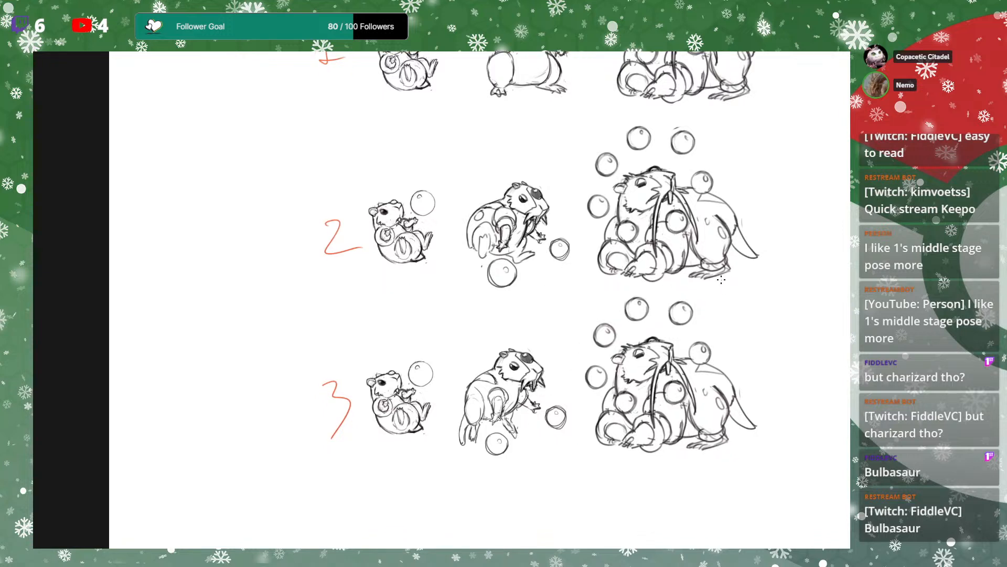
{"action": "scroll", "coordinate": [716, 275], "scroll_direction": "up", "scroll_amount": 3}
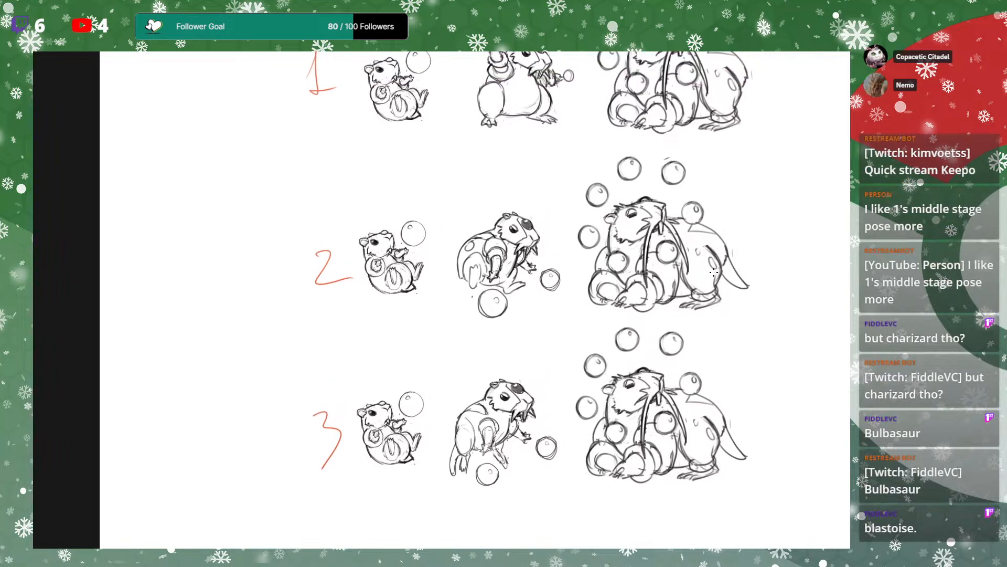
{"action": "scroll", "coordinate": [716, 274], "scroll_direction": "up", "scroll_amount": 2}
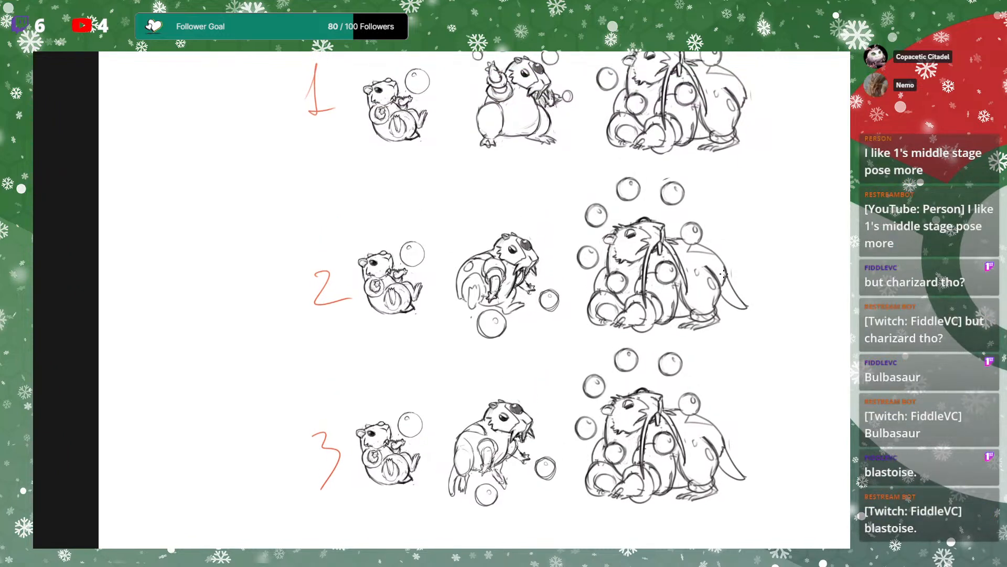
{"action": "scroll", "coordinate": [723, 273], "scroll_direction": "up", "scroll_amount": 2}
{"action": "scroll", "coordinate": [724, 275], "scroll_direction": "up", "scroll_amount": 2}
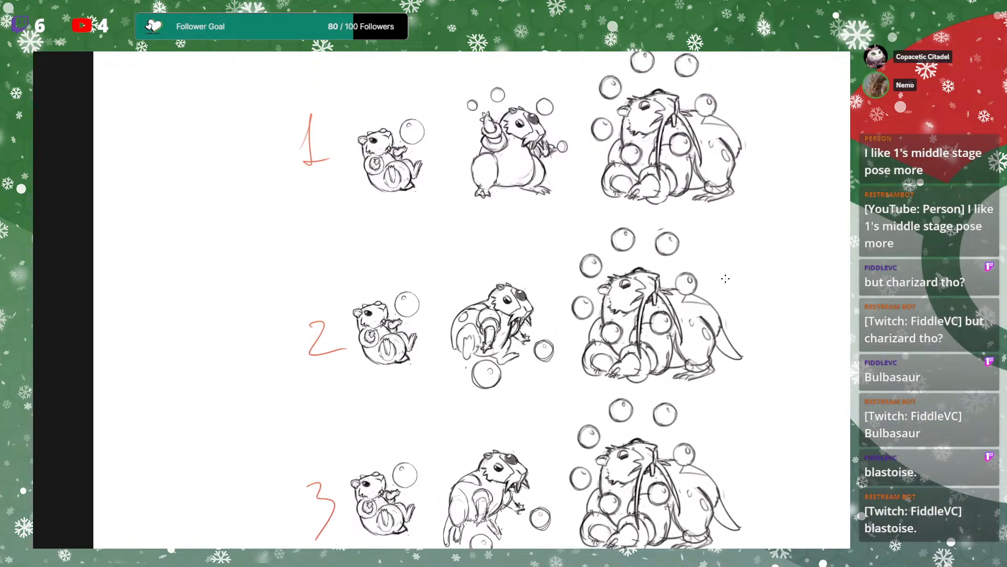
Review all three line-ups together, judging how size and body shape progress from stage to stage
{"action": "scroll", "coordinate": [726, 281], "scroll_direction": "down", "scroll_amount": 2}
{"action": "scroll", "coordinate": [707, 308], "scroll_direction": "down", "scroll_amount": 1}
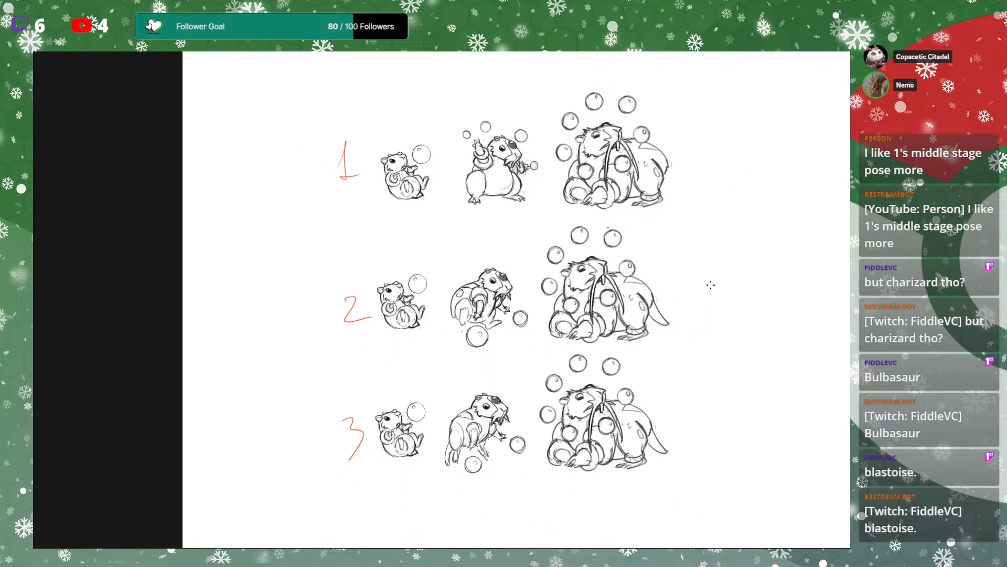
{"action": "left_click_drag", "start_coordinate": [720, 257], "coordinate": [715, 253]}
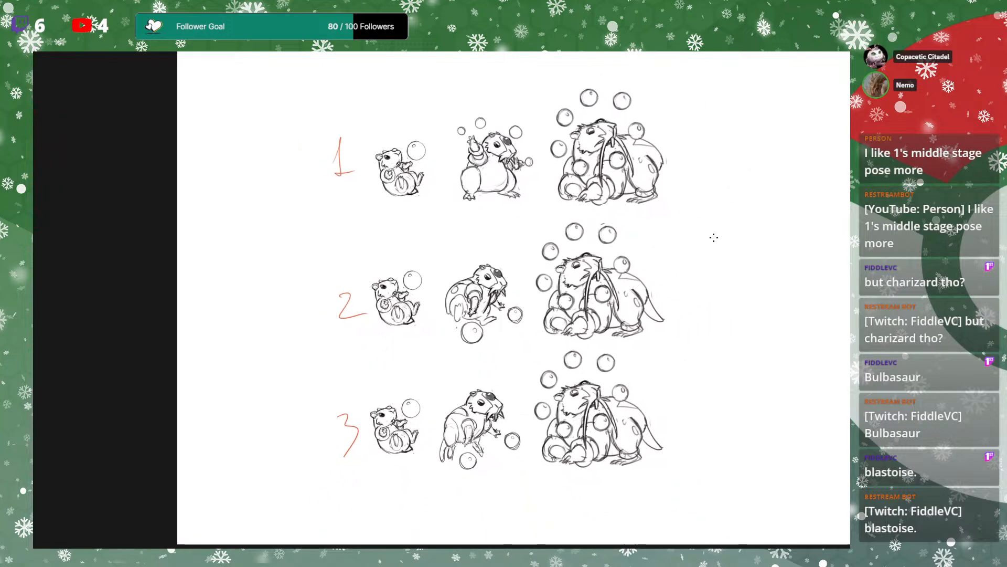
{"action": "left_click_drag", "start_coordinate": [682, 291], "coordinate": [680, 289]}
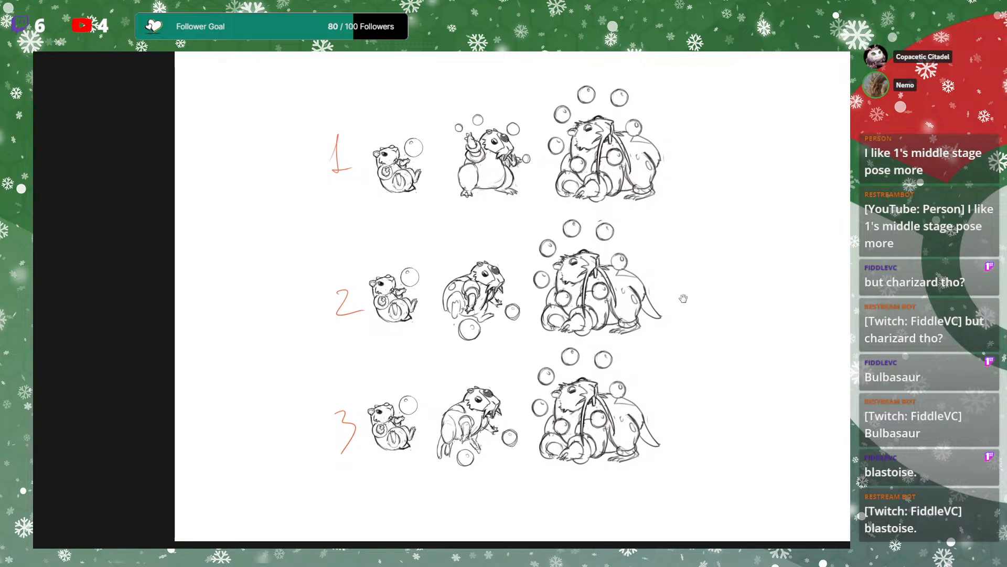
{"action": "left_click_drag", "start_coordinate": [684, 307], "coordinate": [676, 305]}
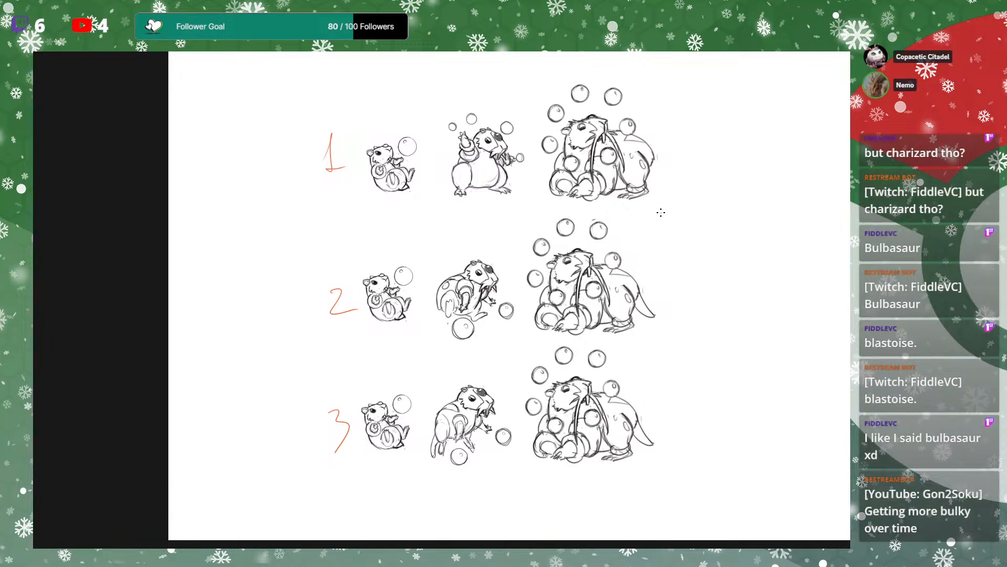
{"action": "mouse_move", "coordinate": [598, 288]}
{"action": "left_mouse_down"}
{"action": "mouse_move", "coordinate": [595, 271]}
{"action": "mouse_move", "coordinate": [608, 266]}
{"action": "left_mouse_up"}
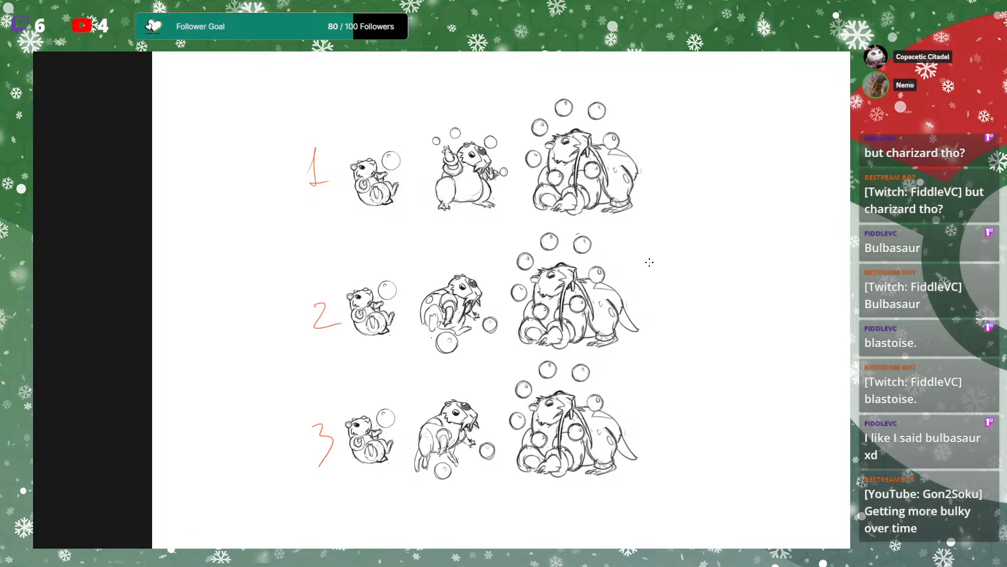
{"action": "left_click_drag", "start_coordinate": [666, 250], "coordinate": [663, 263]}
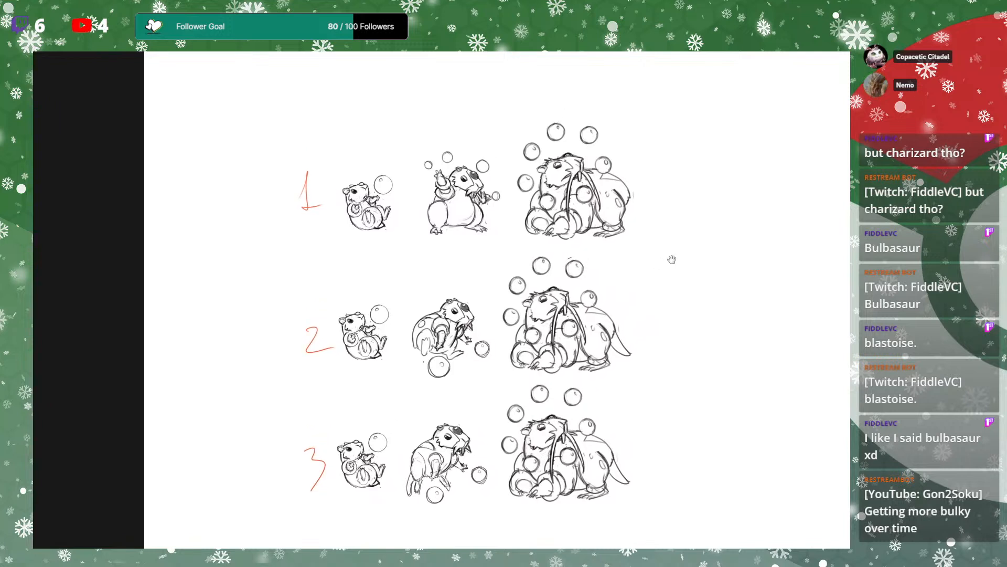
{"action": "left_click_drag", "start_coordinate": [673, 251], "coordinate": [674, 258]}
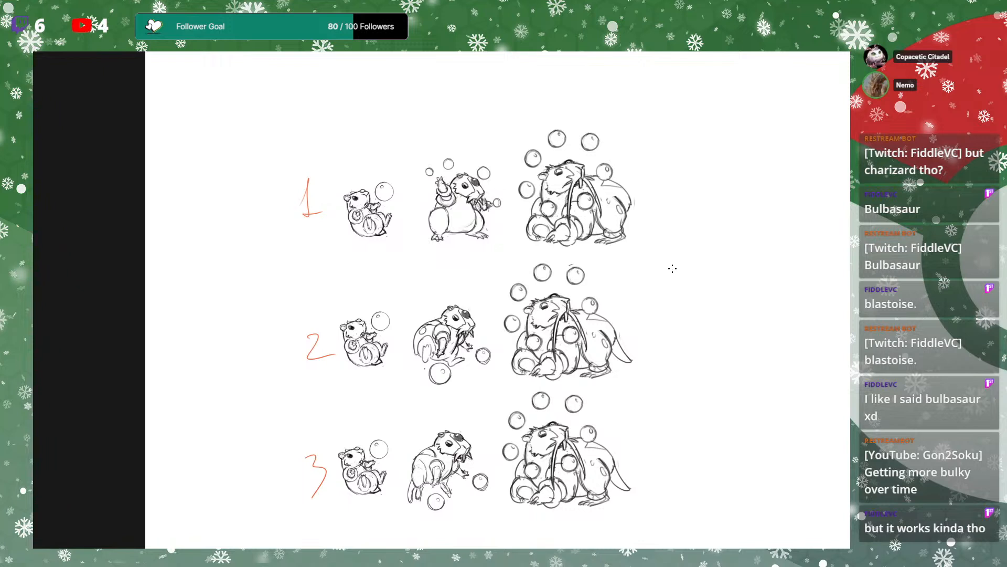
{"action": "left_click_drag", "start_coordinate": [671, 269], "coordinate": [670, 276]}
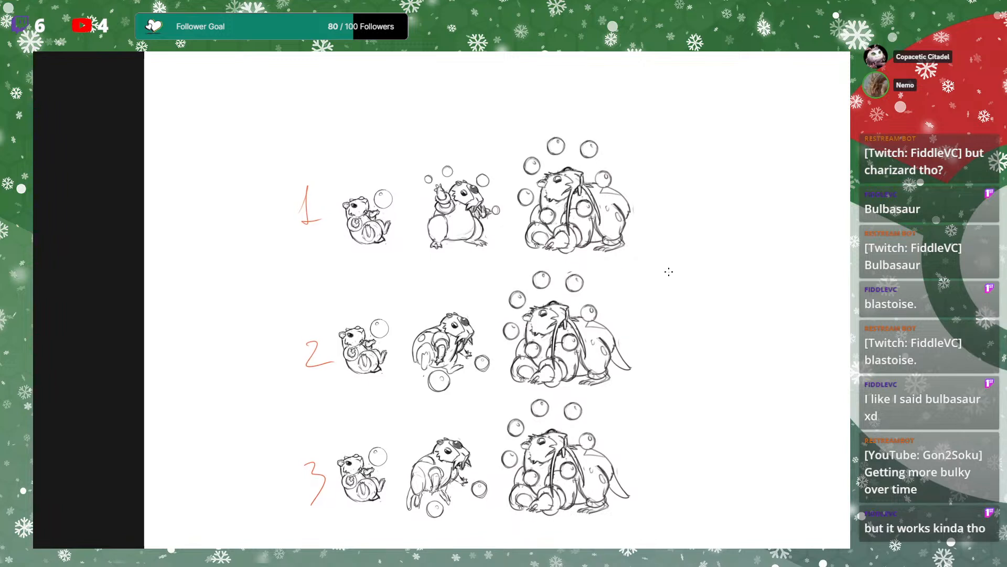
{"action": "mouse_move", "coordinate": [671, 269]}
{"action": "left_mouse_down"}
{"action": "mouse_move", "coordinate": [687, 244]}
{"action": "mouse_move", "coordinate": [680, 231]}
{"action": "left_mouse_up"}
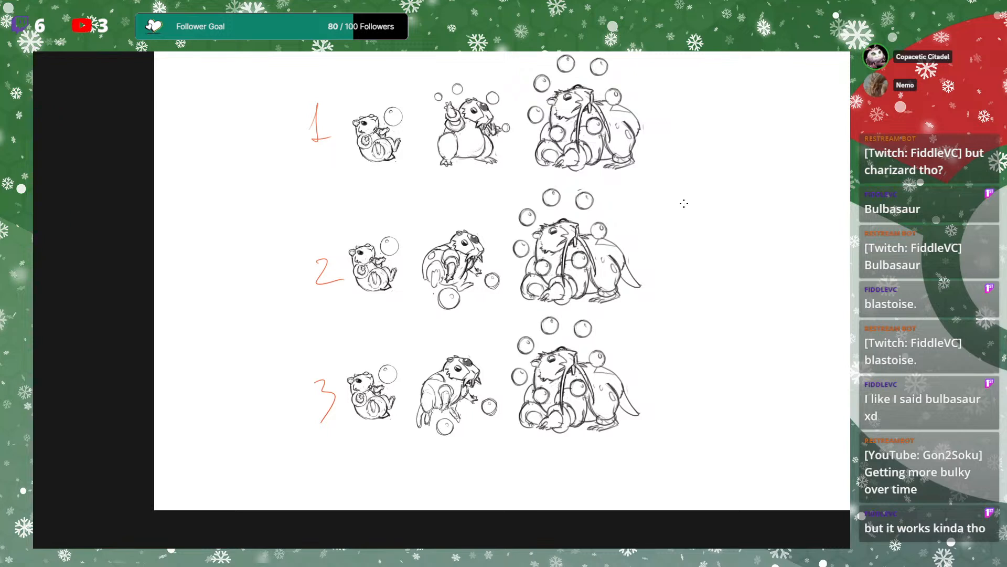
{"action": "mouse_move", "coordinate": [622, 221]}
{"action": "left_mouse_down"}
{"action": "mouse_move", "coordinate": [614, 223]}
{"action": "mouse_move", "coordinate": [626, 204]}
{"action": "mouse_move", "coordinate": [633, 227]}
{"action": "left_mouse_up"}
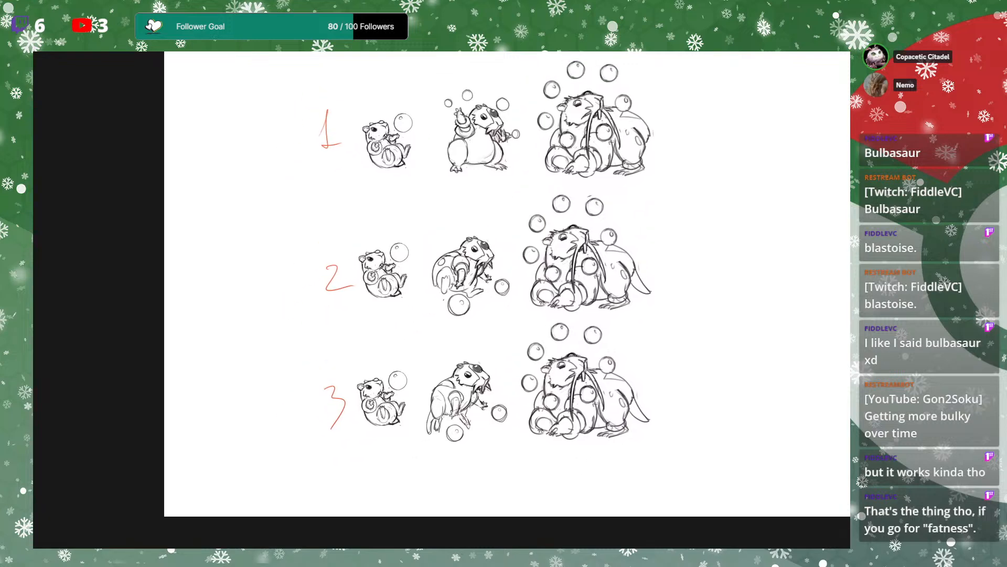
Examine line-up 1 at closer range against line-ups 2 and 3, weighing how its poses lead to the final stage
{"action": "key", "text": "ctrl+plus"}
{"action": "key", "text": "ctrl+plus"}
{"action": "left_click_drag", "start_coordinate": [538, 247], "coordinate": [549, 254]}
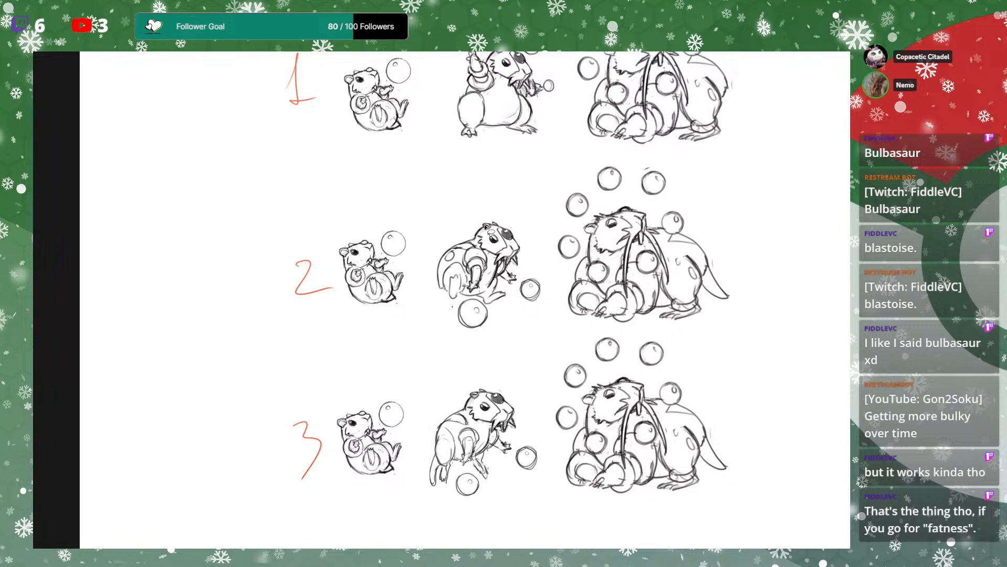
{"action": "left_click_drag", "start_coordinate": [544, 216], "coordinate": [551, 264]}
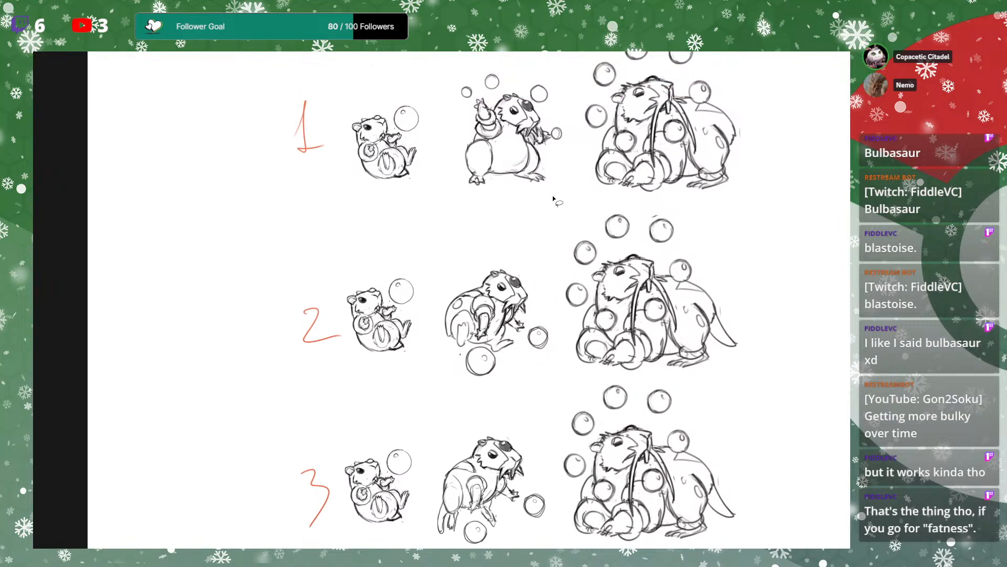
{"action": "key", "text": "ctrl+z"}
{"action": "key", "text": "ctrl+shift+z"}
{"action": "mouse_move", "coordinate": [713, 249]}
{"action": "left_mouse_down"}
{"action": "mouse_move", "coordinate": [698, 269]}
{"action": "mouse_move", "coordinate": [704, 262]}
{"action": "mouse_move", "coordinate": [687, 255]}
{"action": "mouse_move", "coordinate": [662, 285]}
{"action": "mouse_move", "coordinate": [668, 228]}
{"action": "left_mouse_up"}
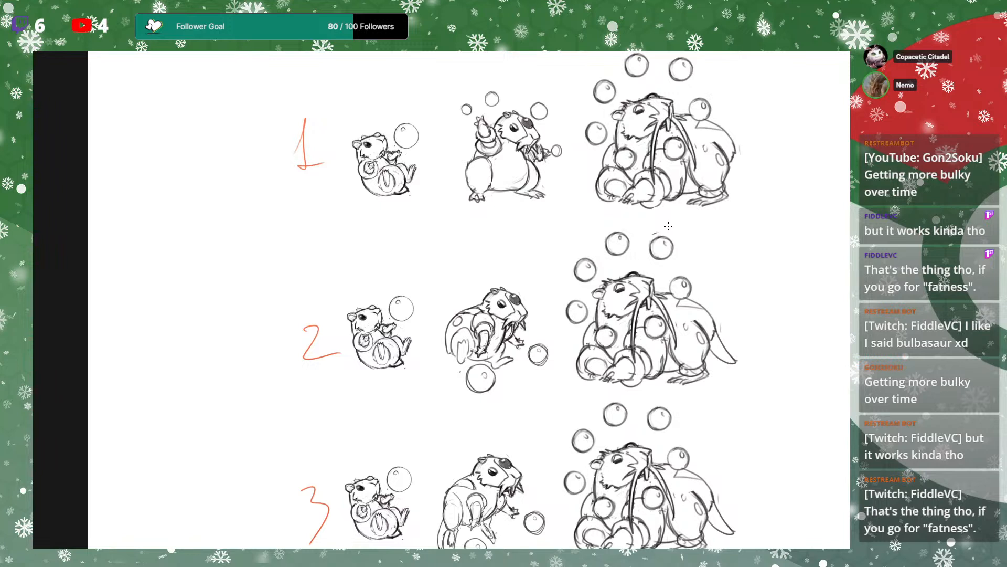
{"action": "left_click_drag", "start_coordinate": [605, 228], "coordinate": [608, 215]}
{"action": "left_click_drag", "start_coordinate": [641, 281], "coordinate": [627, 265]}
{"action": "left_click_drag", "start_coordinate": [708, 254], "coordinate": [723, 272]}
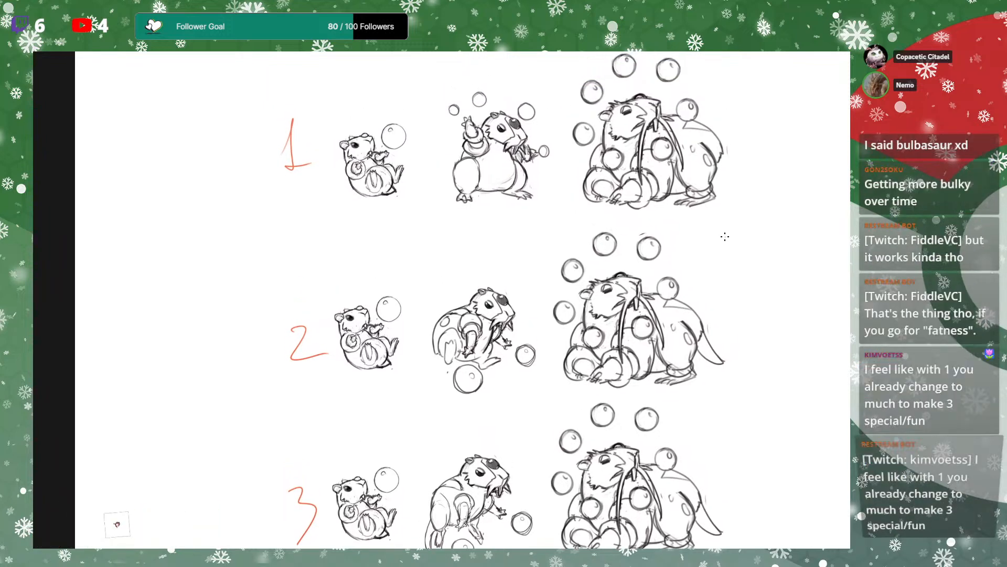
{"action": "left_click_drag", "start_coordinate": [726, 237], "coordinate": [712, 257]}
Circle the second-stage creature of line-up 1 in red, and undo the circle
{"action": "mouse_move", "coordinate": [461, 97]}
{"action": "left_mouse_down"}
{"action": "mouse_move", "coordinate": [551, 226]}
{"action": "mouse_move", "coordinate": [454, 100]}
{"action": "left_mouse_up"}
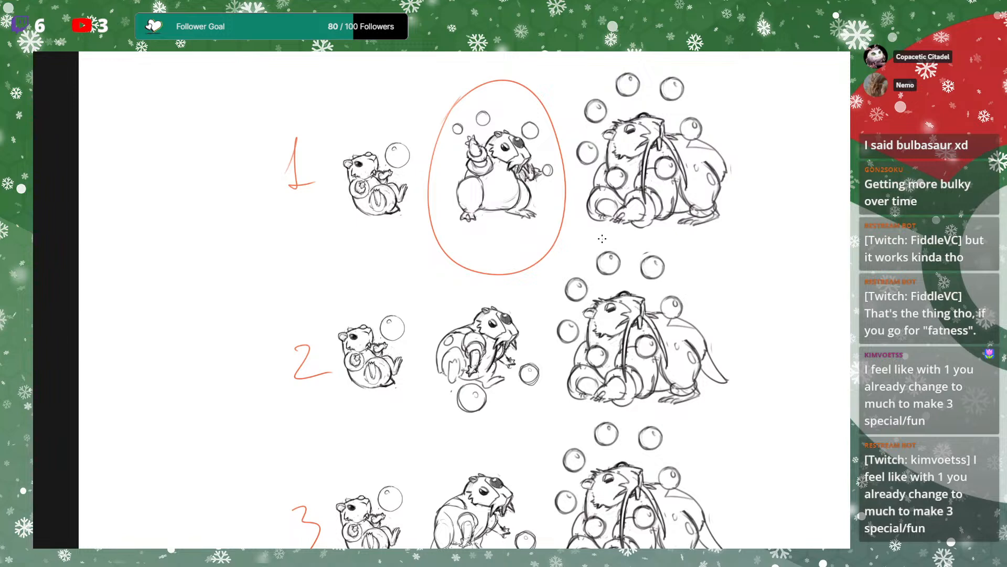
{"action": "left_click_drag", "start_coordinate": [649, 235], "coordinate": [651, 229]}
{"action": "key", "text": "ctrl+z"}
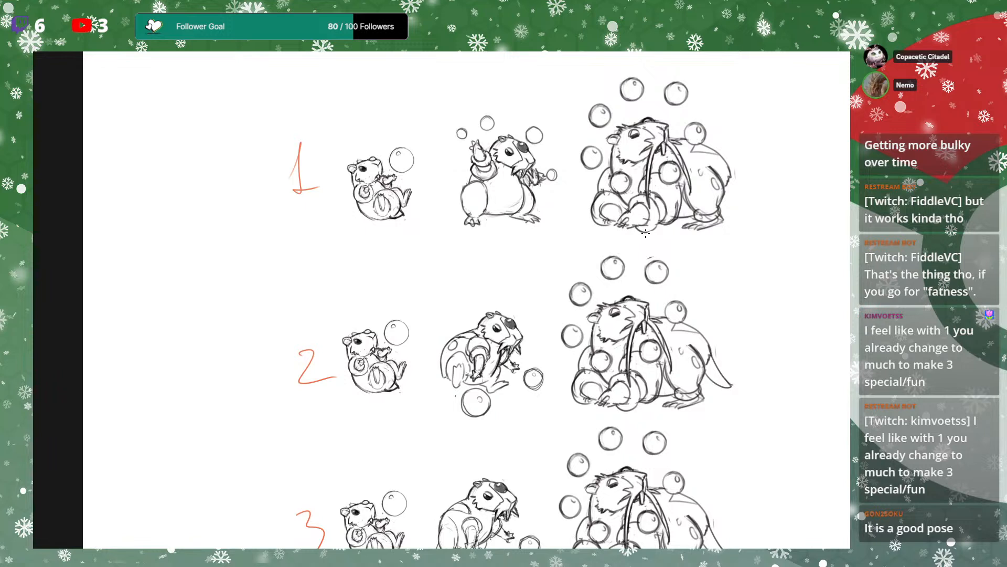
Examine line-ups 2 and 3 closely, comparing their second-stage poses with the one in line-up 1
{"action": "mouse_move", "coordinate": [709, 172]}
{"action": "left_mouse_down"}
{"action": "mouse_move", "coordinate": [691, 206]}
{"action": "mouse_move", "coordinate": [691, 238]}
{"action": "mouse_move", "coordinate": [728, 193]}
{"action": "left_mouse_up"}
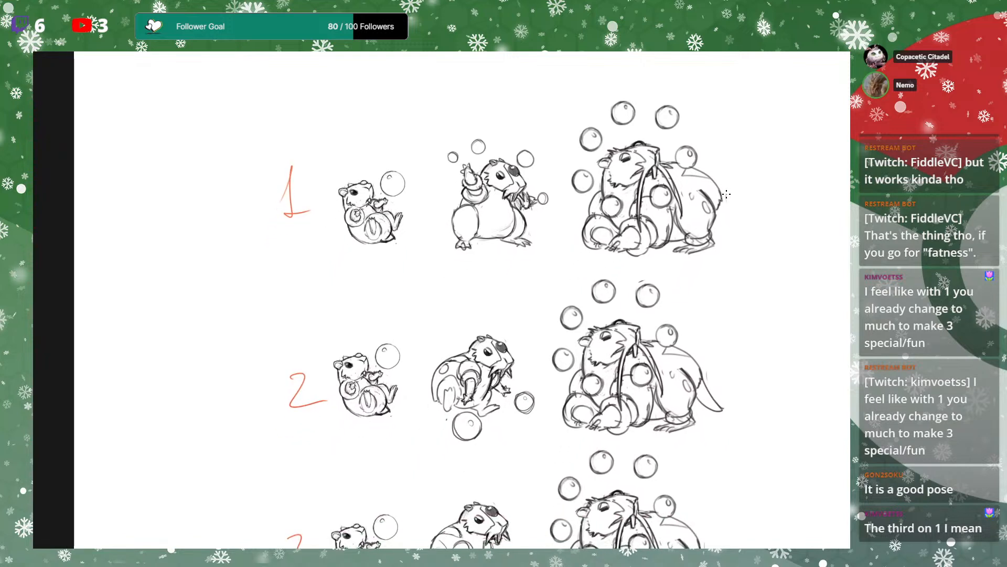
{"action": "left_click_drag", "start_coordinate": [650, 205], "coordinate": [648, 219]}
{"action": "mouse_move", "coordinate": [670, 281]}
{"action": "left_mouse_down"}
{"action": "mouse_move", "coordinate": [682, 239]}
{"action": "mouse_move", "coordinate": [708, 272]}
{"action": "left_mouse_up"}
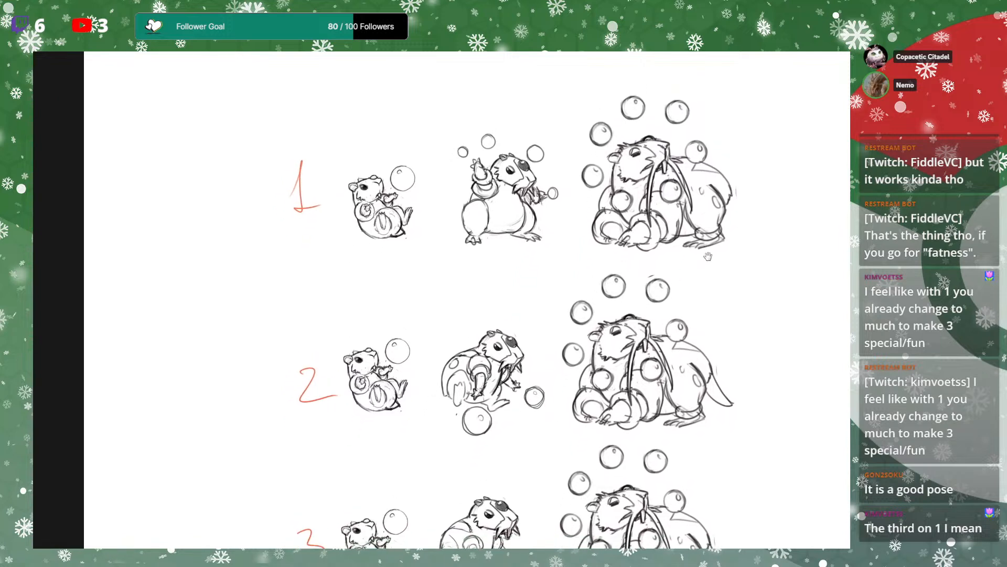
{"action": "mouse_move", "coordinate": [705, 310]}
{"action": "left_mouse_down"}
{"action": "mouse_move", "coordinate": [711, 235]}
{"action": "mouse_move", "coordinate": [736, 202]}
{"action": "mouse_move", "coordinate": [712, 247]}
{"action": "mouse_move", "coordinate": [727, 185]}
{"action": "left_mouse_up"}
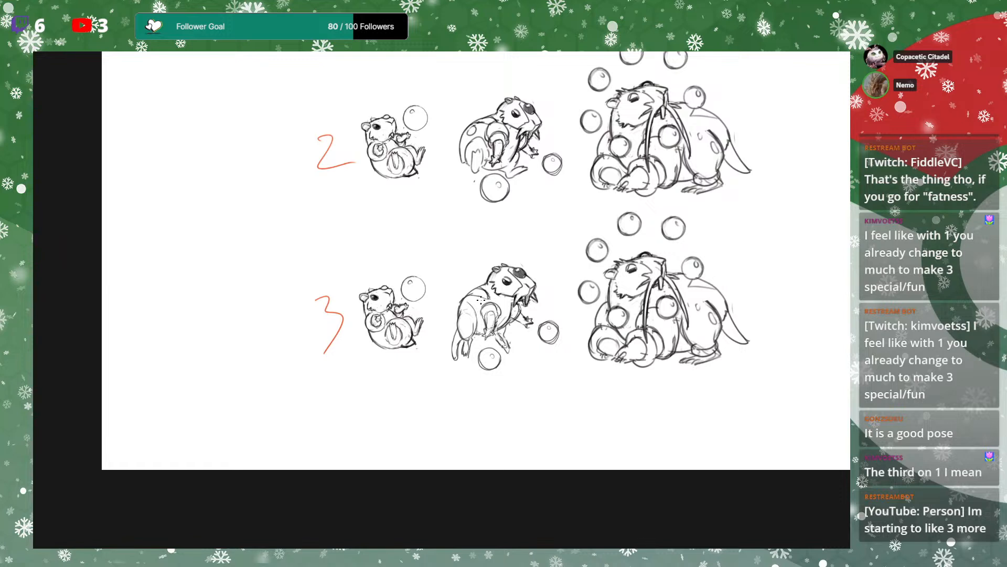
{"action": "left_click_drag", "start_coordinate": [669, 200], "coordinate": [662, 229]}
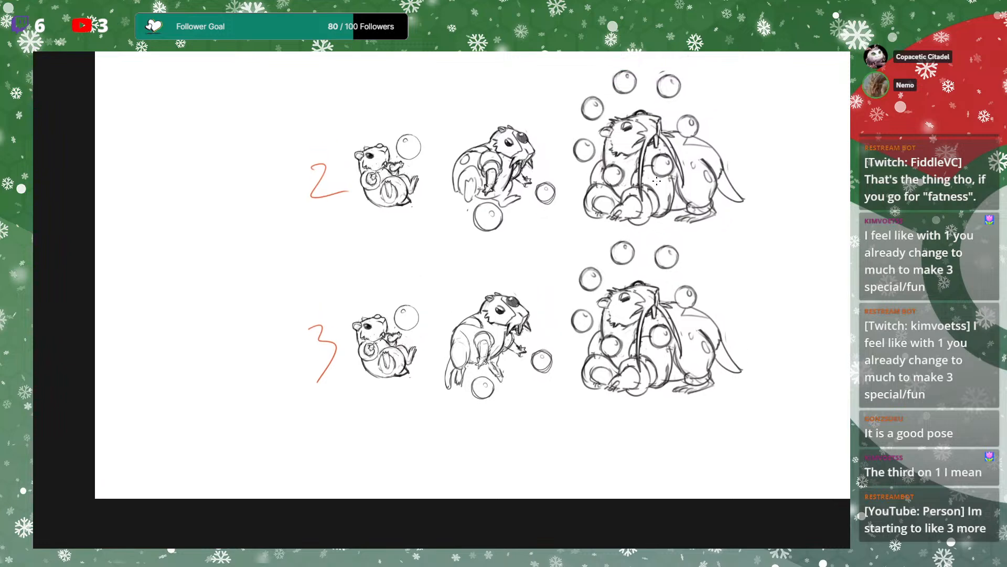
{"action": "mouse_move", "coordinate": [737, 242]}
{"action": "left_mouse_down"}
{"action": "mouse_move", "coordinate": [690, 324]}
{"action": "mouse_move", "coordinate": [680, 382]}
{"action": "mouse_move", "coordinate": [675, 348]}
{"action": "mouse_move", "coordinate": [706, 253]}
{"action": "left_mouse_up"}
{"action": "scroll", "coordinate": [436, 303], "scroll_direction": "up", "scroll_amount": 1}
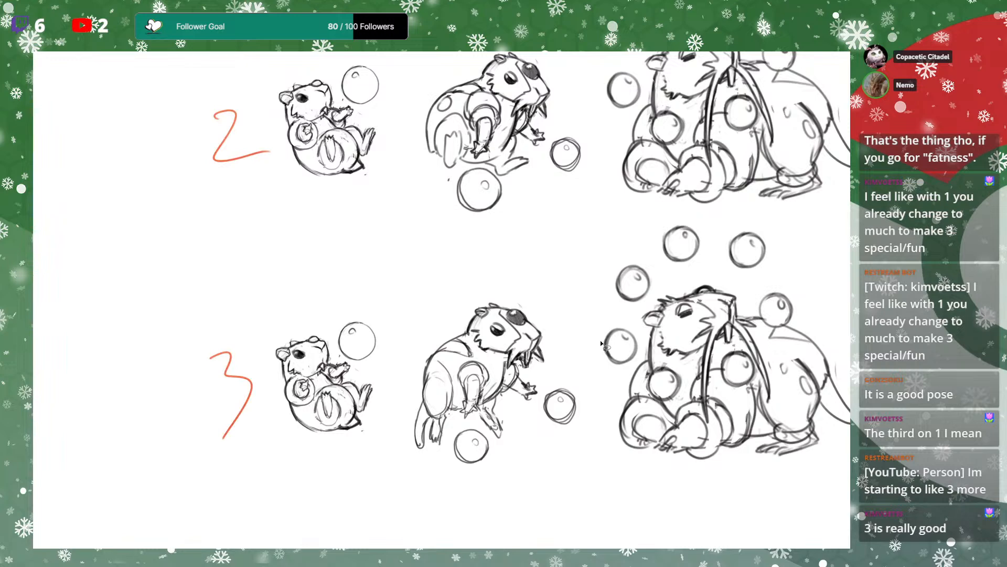
{"action": "scroll", "coordinate": [573, 278], "scroll_direction": "down", "scroll_amount": 1}
{"action": "scroll", "coordinate": [552, 263], "scroll_direction": "down", "scroll_amount": 1}
{"action": "left_click_drag", "start_coordinate": [737, 195], "coordinate": [656, 262]}
{"action": "key", "text": "ctrl+minus"}
{"action": "left_click_drag", "start_coordinate": [750, 248], "coordinate": [741, 334]}
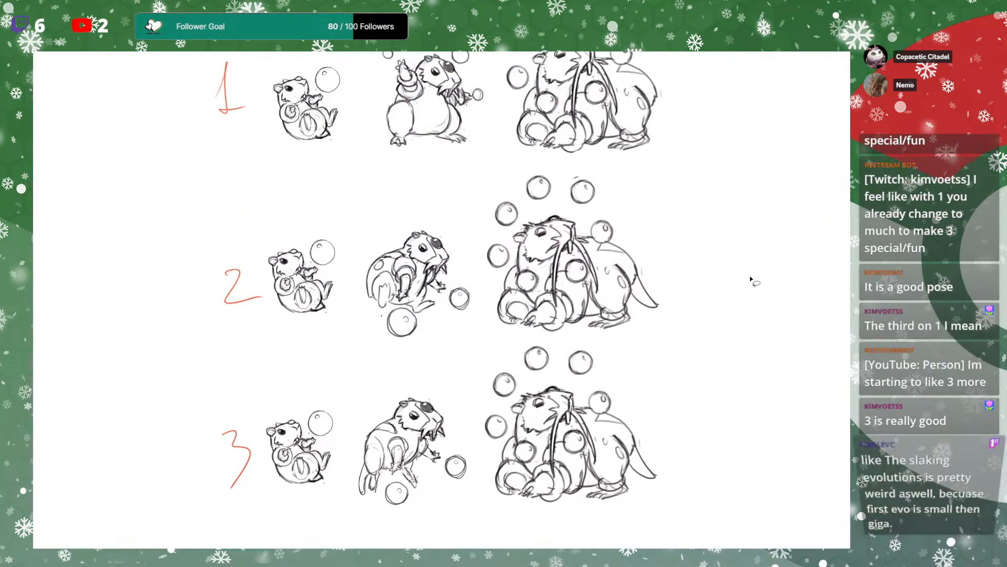
Delete line-up 2 and the red numbers beside the line-ups
{"action": "key", "text": "ctrl+minus"}
{"action": "mouse_move", "coordinate": [359, 220]}
{"action": "left_mouse_down"}
{"action": "mouse_move", "coordinate": [321, 223]}
{"action": "mouse_move", "coordinate": [453, 348]}
{"action": "mouse_move", "coordinate": [555, 348]}
{"action": "mouse_move", "coordinate": [247, 331]}
{"action": "mouse_move", "coordinate": [434, 216]}
{"action": "mouse_move", "coordinate": [499, 206]}
{"action": "mouse_move", "coordinate": [620, 258]}
{"action": "mouse_move", "coordinate": [564, 338]}
{"action": "left_mouse_up"}
{"action": "key", "text": "ctrl+z"}
{"action": "key", "text": "Delete"}
{"action": "key", "text": "ctrl+d"}
{"action": "left_click_drag", "start_coordinate": [286, 240], "coordinate": [305, 240]}
{"action": "key", "text": "Delete"}
{"action": "key", "text": "ctrl+d"}
{"action": "left_click_drag", "start_coordinate": [684, 319], "coordinate": [675, 362]}
{"action": "key", "text": "v"}
{"action": "mouse_move", "coordinate": [328, 331]}
{"action": "left_mouse_down"}
{"action": "mouse_move", "coordinate": [295, 347]}
{"action": "mouse_move", "coordinate": [441, 320]}
{"action": "mouse_move", "coordinate": [331, 390]}
{"action": "mouse_move", "coordinate": [327, 342]}
{"action": "left_mouse_up"}
{"action": "key", "text": "ctrl+z"}
{"action": "key", "text": "Delete"}
Move the remaining tilted-pose line-up up beneath line-up 1 and clear the selection
{"action": "key", "text": "l"}
{"action": "left_click_drag", "start_coordinate": [330, 318], "coordinate": [353, 325]}
{"action": "mouse_move", "coordinate": [550, 296]}
{"action": "left_mouse_down"}
{"action": "mouse_move", "coordinate": [534, 416]}
{"action": "mouse_move", "coordinate": [546, 333]}
{"action": "left_mouse_up"}
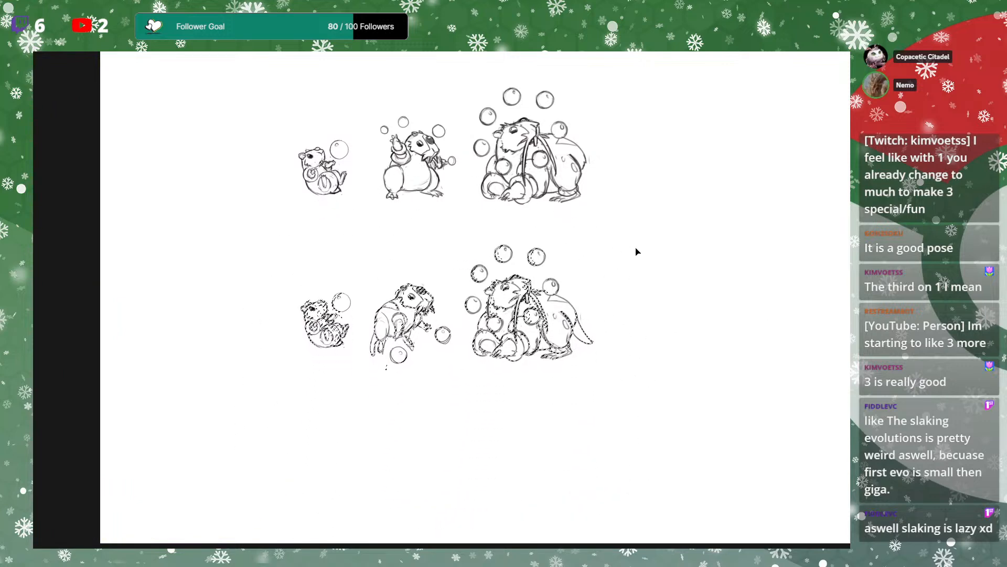
{"action": "scroll", "coordinate": [635, 257], "scroll_direction": "up", "scroll_amount": 3}
{"action": "mouse_move", "coordinate": [685, 289]}
{"action": "left_mouse_down"}
{"action": "mouse_move", "coordinate": [671, 316]}
{"action": "mouse_move", "coordinate": [675, 335]}
{"action": "mouse_move", "coordinate": [688, 283]}
{"action": "mouse_move", "coordinate": [679, 302]}
{"action": "left_mouse_up"}
{"action": "key", "text": "ctrl+d"}
Try to free-transform the head of the second-stage creature in the lower line-up
{"action": "left_click_drag", "start_coordinate": [676, 377], "coordinate": [703, 305]}
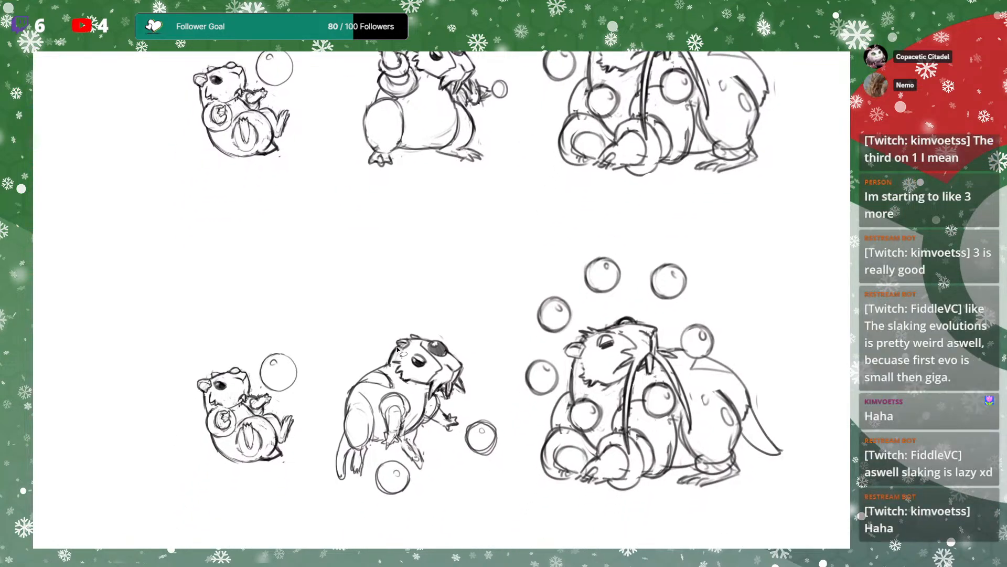
{"action": "mouse_move", "coordinate": [399, 385]}
{"action": "left_mouse_down"}
{"action": "mouse_move", "coordinate": [429, 393]}
{"action": "mouse_move", "coordinate": [461, 329]}
{"action": "mouse_move", "coordinate": [374, 329]}
{"action": "left_mouse_up"}
{"action": "key", "text": "ctrl+t"}
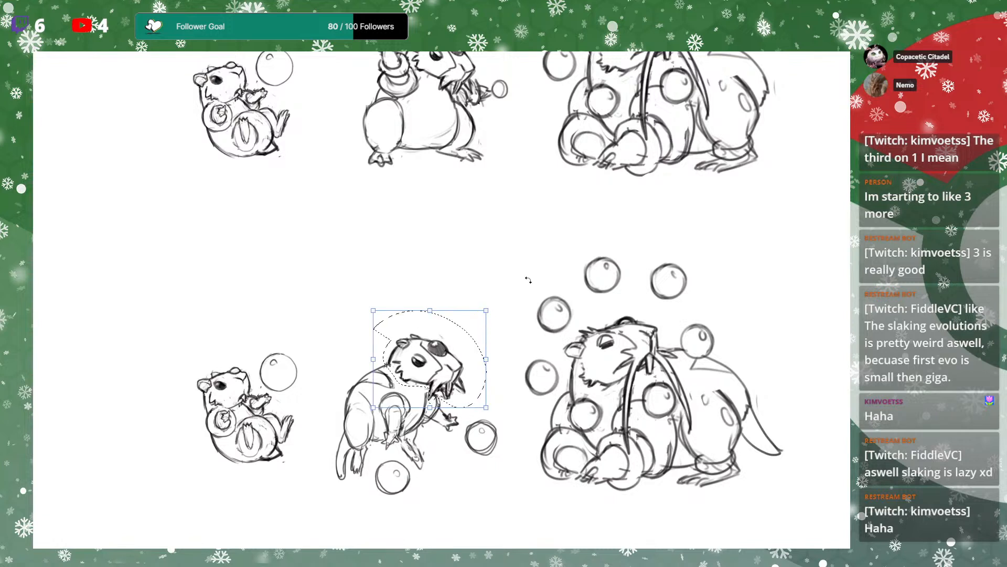
{"action": "left_click_drag", "start_coordinate": [515, 289], "coordinate": [512, 339]}
{"action": "left_click_drag", "start_coordinate": [480, 132], "coordinate": [485, 147]}
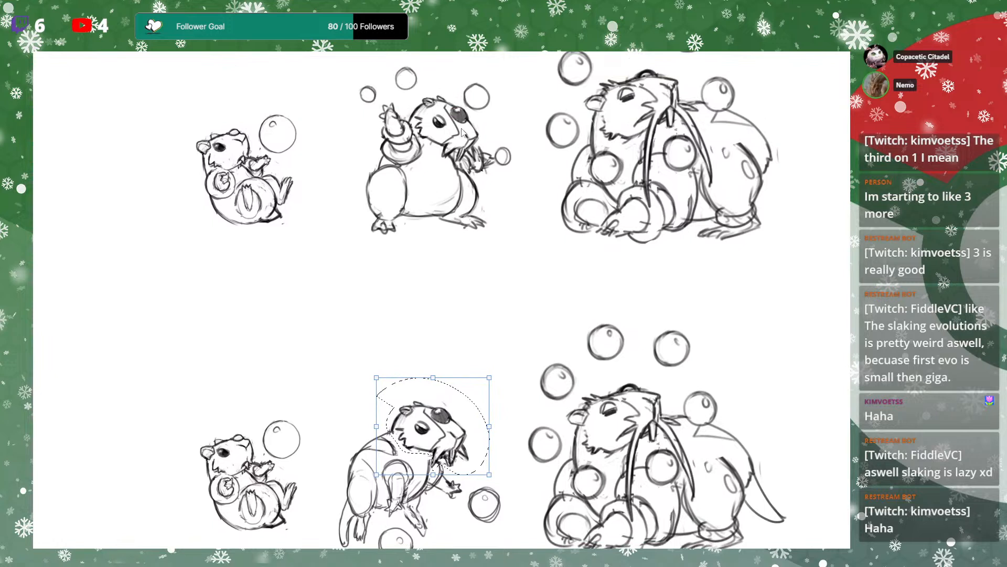
{"action": "key", "text": "Return"}
{"action": "key", "text": "b"}
{"action": "key", "text": "ctrl+d"}
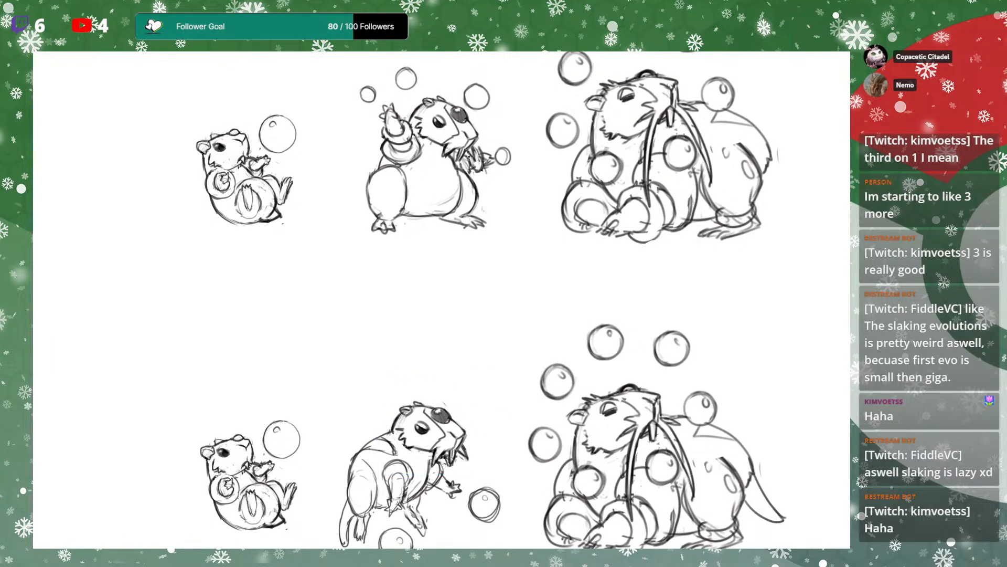
Try sketching guide strokes over the second-stage creature of the upper line-up, and undo them
{"action": "left_click_drag", "start_coordinate": [476, 178], "coordinate": [492, 173]}
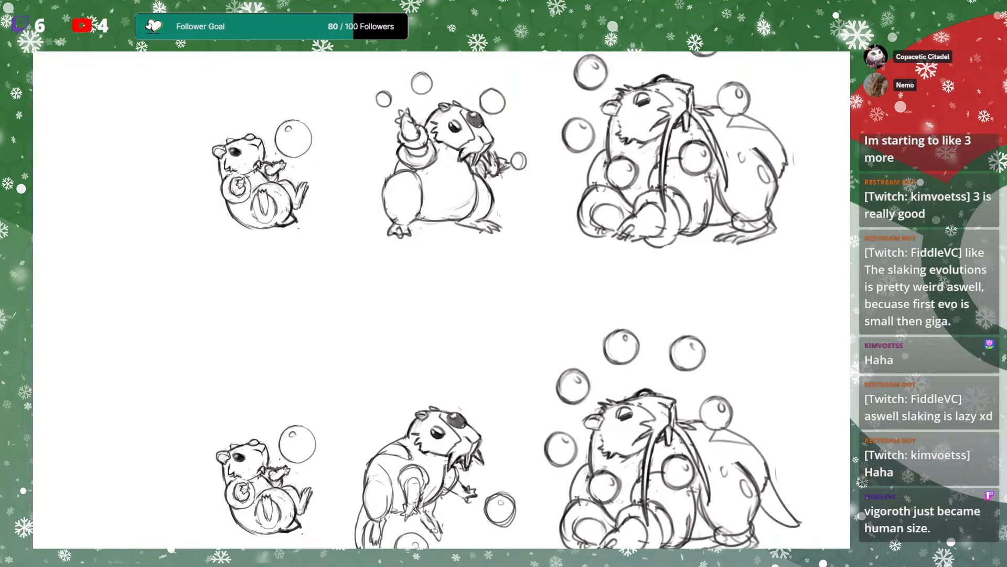
{"action": "mouse_move", "coordinate": [446, 104]}
{"action": "left_mouse_down"}
{"action": "mouse_move", "coordinate": [433, 117]}
{"action": "mouse_move", "coordinate": [458, 103]}
{"action": "left_mouse_up"}
{"action": "key", "text": "ctrl+z"}
{"action": "left_click_drag", "start_coordinate": [485, 147], "coordinate": [446, 104]}
{"action": "mouse_move", "coordinate": [563, 199]}
{"action": "left_mouse_down"}
{"action": "mouse_move", "coordinate": [603, 126]}
{"action": "mouse_move", "coordinate": [606, 243]}
{"action": "left_mouse_up"}
{"action": "left_click_drag", "start_coordinate": [607, 283], "coordinate": [642, 212]}
{"action": "left_click_drag", "start_coordinate": [630, 252], "coordinate": [624, 317]}
{"action": "mouse_move", "coordinate": [461, 140]}
{"action": "left_mouse_down"}
{"action": "mouse_move", "coordinate": [454, 217]}
{"action": "mouse_move", "coordinate": [512, 178]}
{"action": "mouse_move", "coordinate": [440, 156]}
{"action": "mouse_move", "coordinate": [434, 194]}
{"action": "mouse_move", "coordinate": [496, 157]}
{"action": "mouse_move", "coordinate": [496, 210]}
{"action": "mouse_move", "coordinate": [444, 137]}
{"action": "left_mouse_up"}
{"action": "key", "text": "ctrl+z"}
{"action": "key", "text": "ctrl+z"}
{"action": "left_click_drag", "start_coordinate": [637, 190], "coordinate": [632, 160]}
{"action": "key", "text": "ctrl+z"}
{"action": "key", "text": "ctrl+z"}
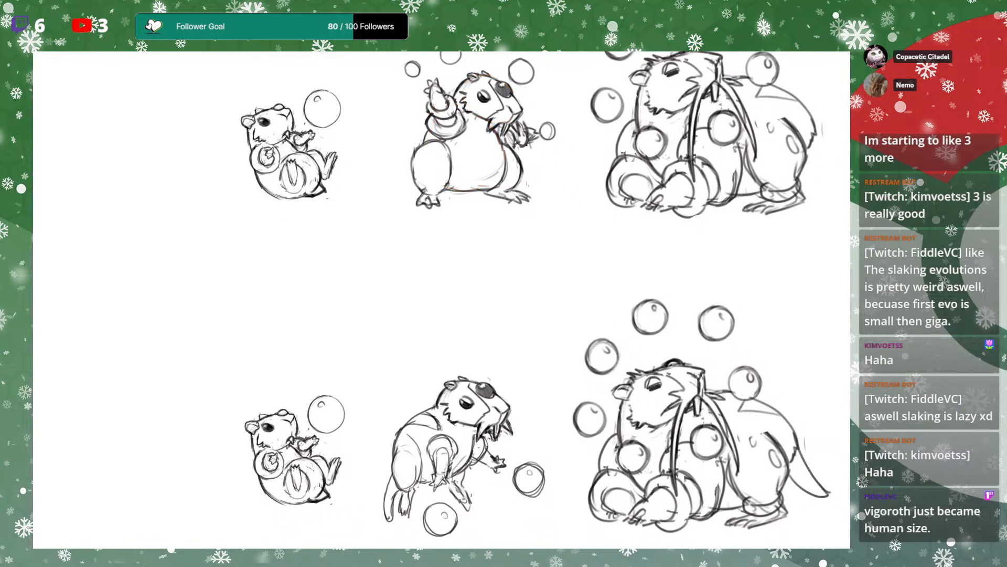
Draw red circles over the upper second-stage creature's head and body, and move them onto the lower second-stage creature
{"action": "mouse_move", "coordinate": [566, 132]}
{"action": "left_mouse_down"}
{"action": "mouse_move", "coordinate": [572, 157]}
{"action": "mouse_move", "coordinate": [562, 152]}
{"action": "left_mouse_up"}
{"action": "left_click_drag", "start_coordinate": [472, 95], "coordinate": [509, 134]}
{"action": "mouse_move", "coordinate": [435, 140]}
{"action": "left_mouse_down"}
{"action": "mouse_move", "coordinate": [469, 213]}
{"action": "mouse_move", "coordinate": [466, 126]}
{"action": "left_mouse_up"}
{"action": "left_click_drag", "start_coordinate": [491, 178], "coordinate": [477, 426]}
{"action": "left_click_drag", "start_coordinate": [549, 311], "coordinate": [572, 147]}
{"action": "left_click_drag", "start_coordinate": [494, 266], "coordinate": [489, 325]}
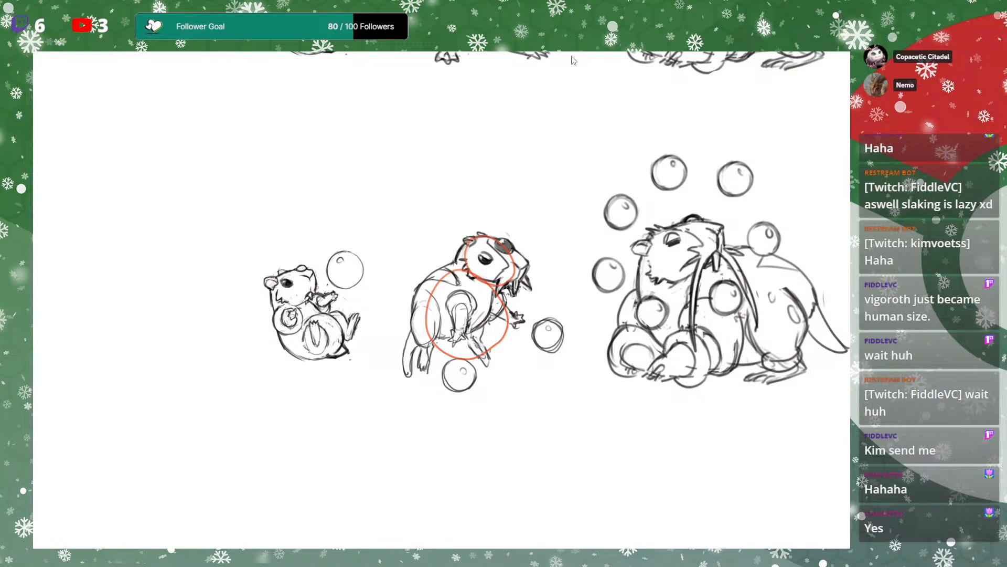
Transform the red head and body circles to follow the forward lean of the lower second-stage creature
{"action": "key", "text": "ctrl+t"}
{"action": "left_click_drag", "start_coordinate": [549, 340], "coordinate": [532, 359]}
{"action": "mouse_move", "coordinate": [486, 337]}
{"action": "left_mouse_down"}
{"action": "mouse_move", "coordinate": [475, 320]}
{"action": "mouse_move", "coordinate": [482, 330]}
{"action": "left_mouse_up"}
{"action": "key", "text": "Return"}
Duplicate the lower line-up's second-stage creature with its bubbles and place the copy directly below the original
{"action": "key", "text": "l"}
{"action": "mouse_move", "coordinate": [409, 245]}
{"action": "left_mouse_down"}
{"action": "mouse_move", "coordinate": [576, 360]}
{"action": "mouse_move", "coordinate": [417, 257]}
{"action": "mouse_move", "coordinate": [422, 176]}
{"action": "left_mouse_up"}
{"action": "key", "text": "ctrl+j"}
{"action": "left_click_drag", "start_coordinate": [514, 194], "coordinate": [515, 405]}
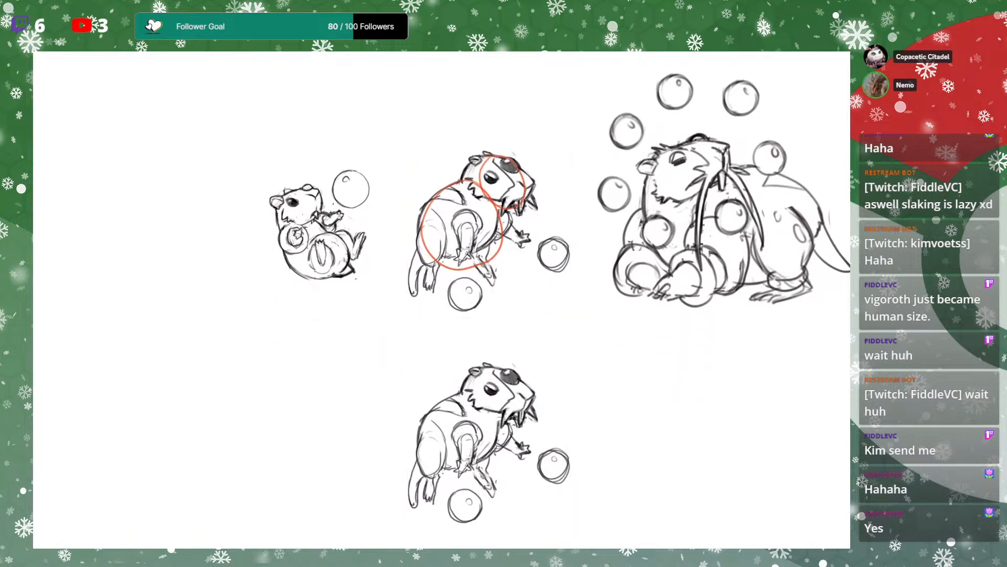
Move the red head and body circles onto the lower copy of the second-stage creature and transform them to fit
{"action": "left_click_drag", "start_coordinate": [502, 227], "coordinate": [505, 430]}
{"action": "left_click_drag", "start_coordinate": [591, 334], "coordinate": [600, 245]}
{"action": "left_click_drag", "start_coordinate": [593, 319], "coordinate": [598, 296]}
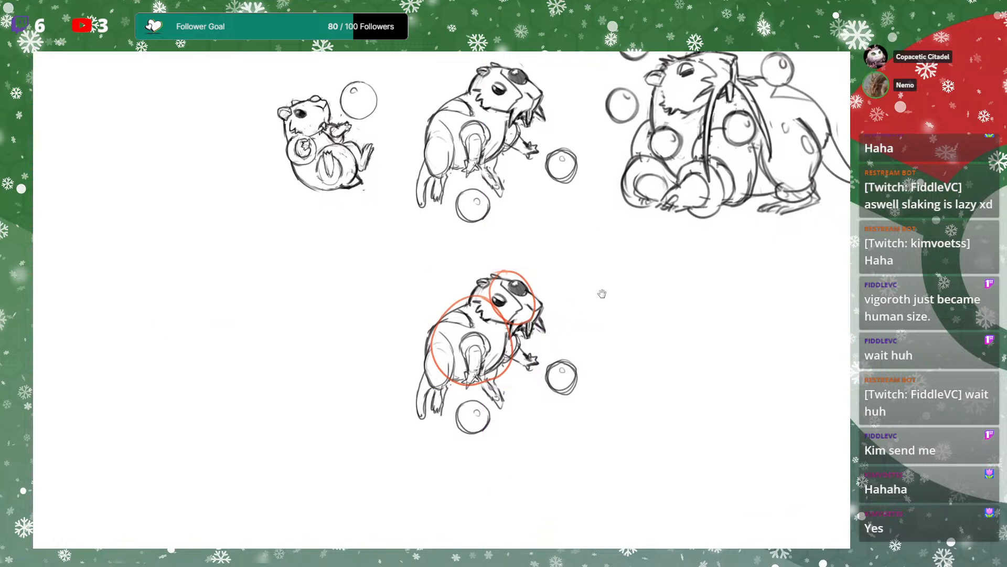
{"action": "left_click_drag", "start_coordinate": [505, 297], "coordinate": [496, 314]}
{"action": "key", "text": "ctrl+t"}
{"action": "left_click_drag", "start_coordinate": [572, 309], "coordinate": [570, 304]}
{"action": "key", "text": "Return"}
Compare the circled copy's head and body proportions with the creatures in the line-ups above it
{"action": "key", "text": "ctrl+plus"}
{"action": "mouse_move", "coordinate": [617, 345]}
{"action": "left_mouse_down"}
{"action": "mouse_move", "coordinate": [614, 326]}
{"action": "mouse_move", "coordinate": [654, 292]}
{"action": "mouse_move", "coordinate": [636, 310]}
{"action": "left_mouse_up"}
{"action": "key", "text": "ctrl+comma"}
{"action": "key", "text": "ctrl+comma"}
{"action": "left_click_drag", "start_coordinate": [609, 215], "coordinate": [587, 519]}
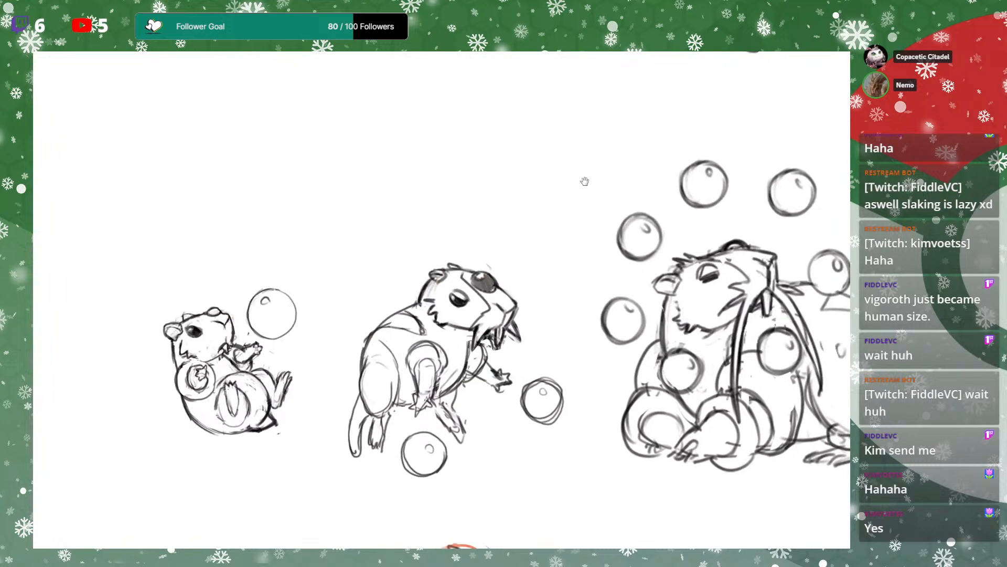
{"action": "left_click_drag", "start_coordinate": [580, 191], "coordinate": [577, 511]}
{"action": "left_click_drag", "start_coordinate": [611, 366], "coordinate": [603, 349]}
{"action": "mouse_move", "coordinate": [600, 494]}
{"action": "left_mouse_down"}
{"action": "mouse_move", "coordinate": [593, 367]}
{"action": "mouse_move", "coordinate": [627, 269]}
{"action": "left_mouse_up"}
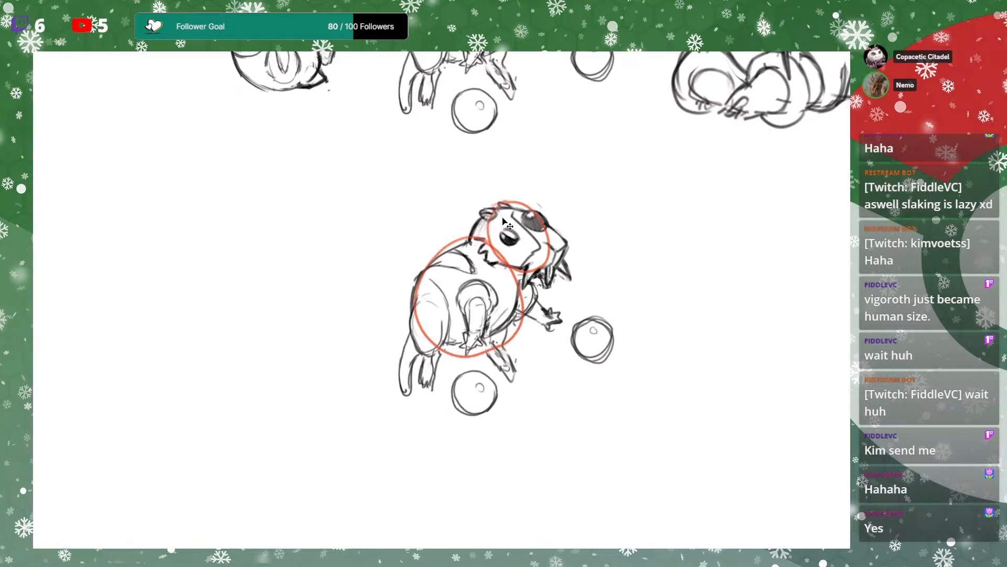
{"action": "left_click", "coordinate": [861, 357]}
{"action": "left_click", "coordinate": [861, 356]}
{"action": "left_click", "coordinate": [861, 376]}
{"action": "left_click", "coordinate": [860, 375]}
{"action": "mouse_move", "coordinate": [626, 243]}
{"action": "left_mouse_down"}
{"action": "mouse_move", "coordinate": [603, 446]}
{"action": "mouse_move", "coordinate": [623, 384]}
{"action": "mouse_move", "coordinate": [623, 402]}
{"action": "left_mouse_up"}
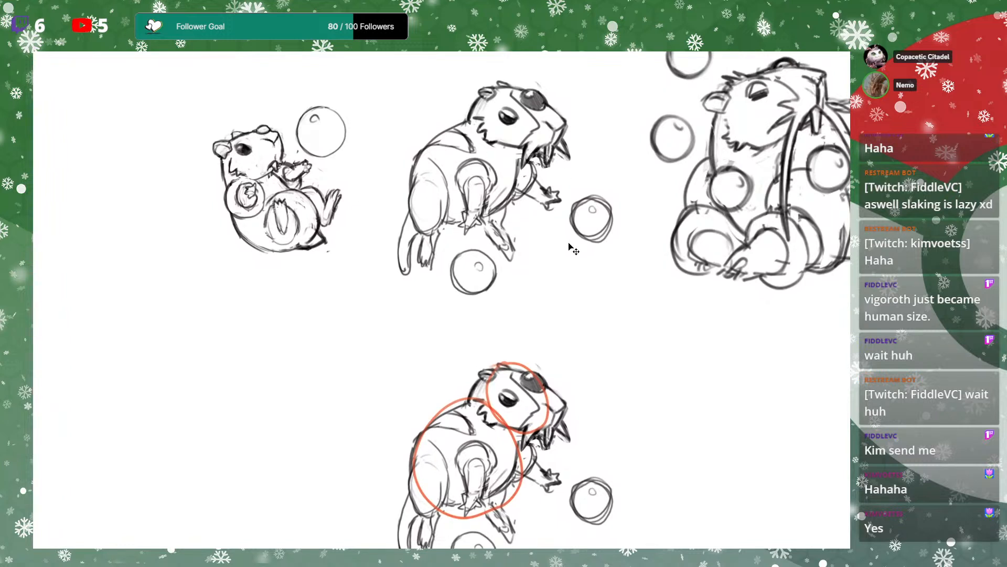
{"action": "mouse_move", "coordinate": [660, 278]}
{"action": "left_mouse_down"}
{"action": "mouse_move", "coordinate": [676, 294]}
{"action": "mouse_move", "coordinate": [684, 232]}
{"action": "left_mouse_up"}
{"action": "left_click_drag", "start_coordinate": [684, 288], "coordinate": [688, 241]}
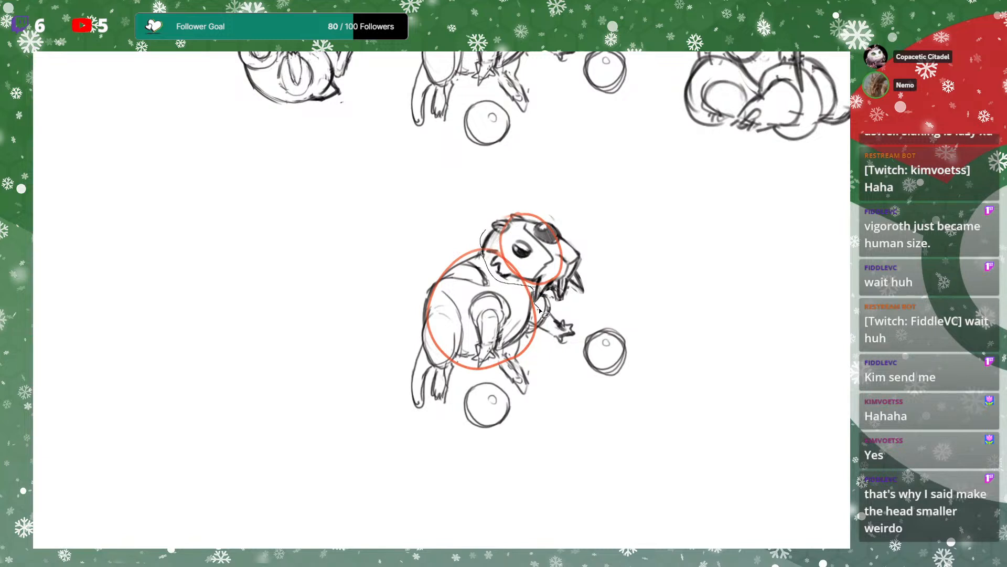
Shrink the copied creature's head and rotate it about 11° clockwise to fit the red head circle
{"action": "mouse_move", "coordinate": [546, 295]}
{"action": "left_mouse_down"}
{"action": "mouse_move", "coordinate": [591, 310]}
{"action": "mouse_move", "coordinate": [490, 183]}
{"action": "mouse_move", "coordinate": [472, 231]}
{"action": "left_mouse_up"}
{"action": "key", "text": "ctrl+t"}
{"action": "mouse_move", "coordinate": [612, 174]}
{"action": "left_mouse_down"}
{"action": "mouse_move", "coordinate": [595, 209]}
{"action": "mouse_move", "coordinate": [633, 242]}
{"action": "mouse_move", "coordinate": [630, 277]}
{"action": "left_mouse_up"}
{"action": "left_click_drag", "start_coordinate": [572, 244], "coordinate": [626, 193]}
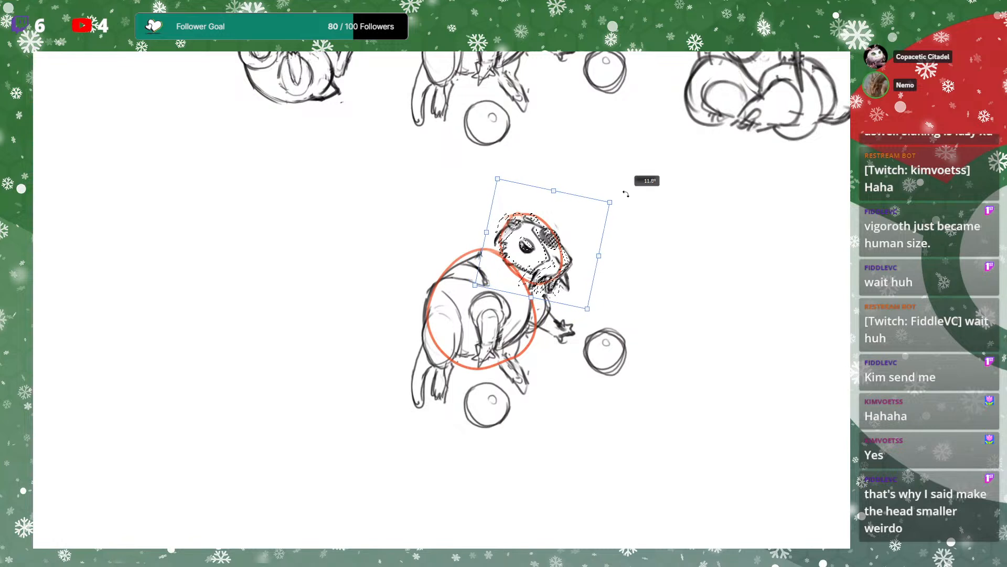
{"action": "left_click_drag", "start_coordinate": [582, 243], "coordinate": [577, 242]}
{"action": "key", "text": "Return"}
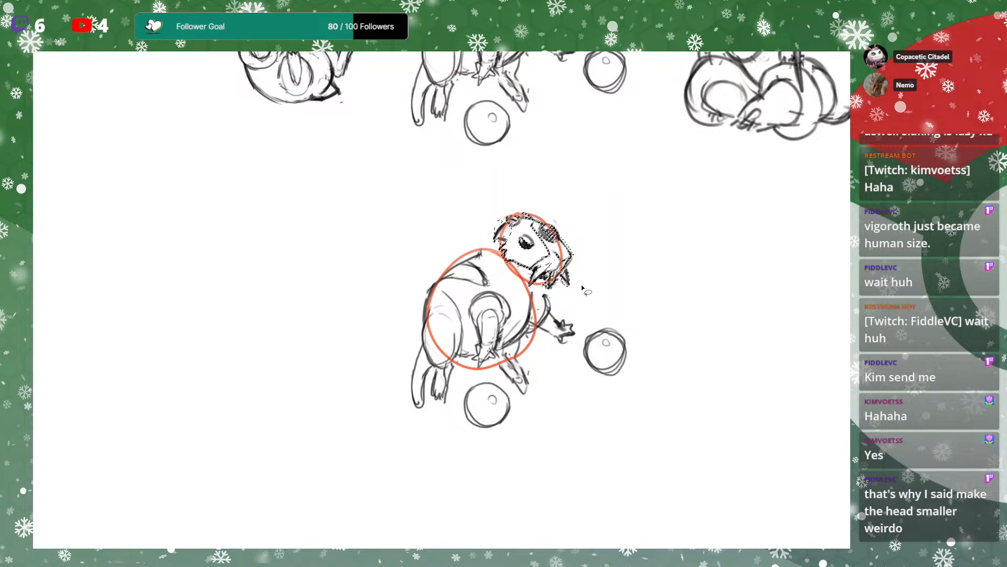
{"action": "key", "text": "ctrl+d"}
{"action": "mouse_move", "coordinate": [559, 297]}
{"action": "left_mouse_down"}
{"action": "mouse_move", "coordinate": [570, 373]}
{"action": "mouse_move", "coordinate": [513, 390]}
{"action": "mouse_move", "coordinate": [465, 386]}
{"action": "mouse_move", "coordinate": [385, 288]}
{"action": "mouse_move", "coordinate": [486, 237]}
{"action": "mouse_move", "coordinate": [533, 288]}
{"action": "left_mouse_up"}
{"action": "key", "text": "ctrl+t"}
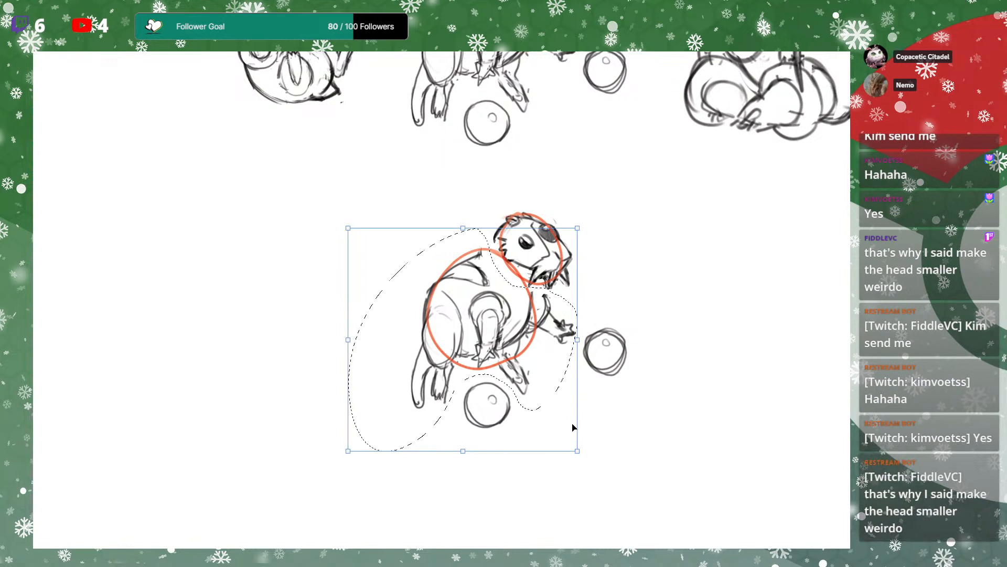
{"action": "key", "text": "Escape"}
{"action": "key", "text": "ctrl+d"}
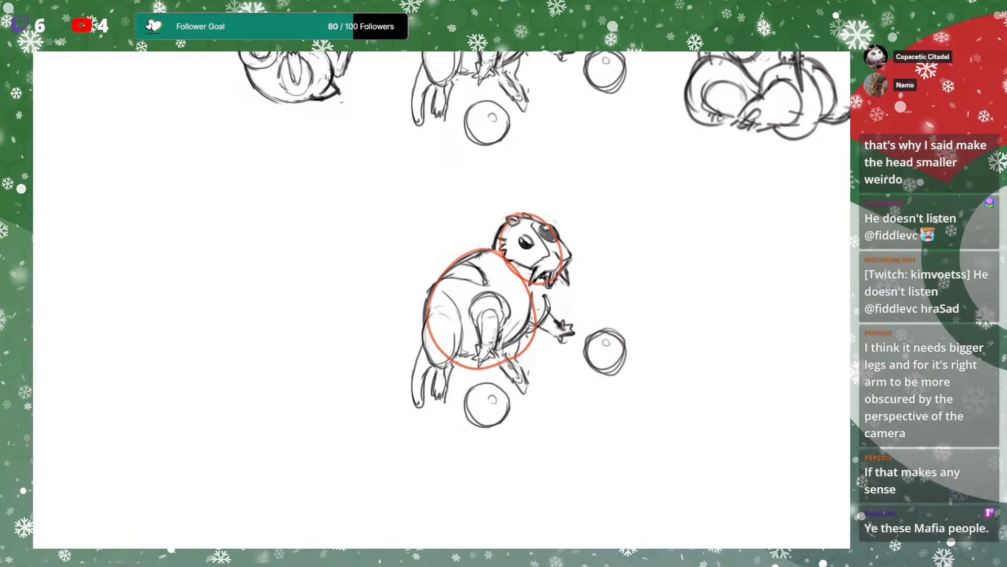
Round out the copied creature's belly along the red body circle and delete the old belly lines inside it
{"action": "left_click_drag", "start_coordinate": [481, 251], "coordinate": [494, 190]}
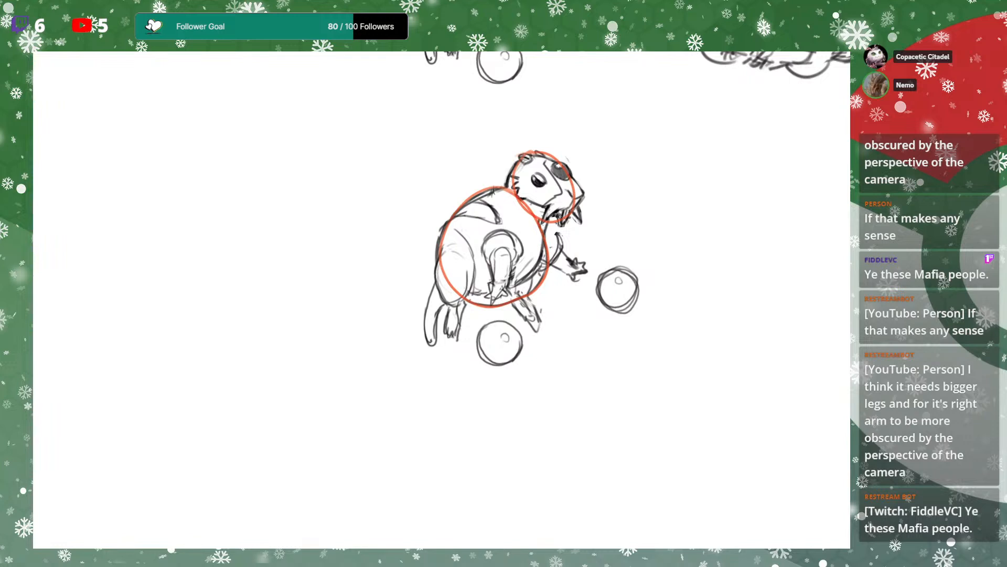
{"action": "key", "text": "Delete"}
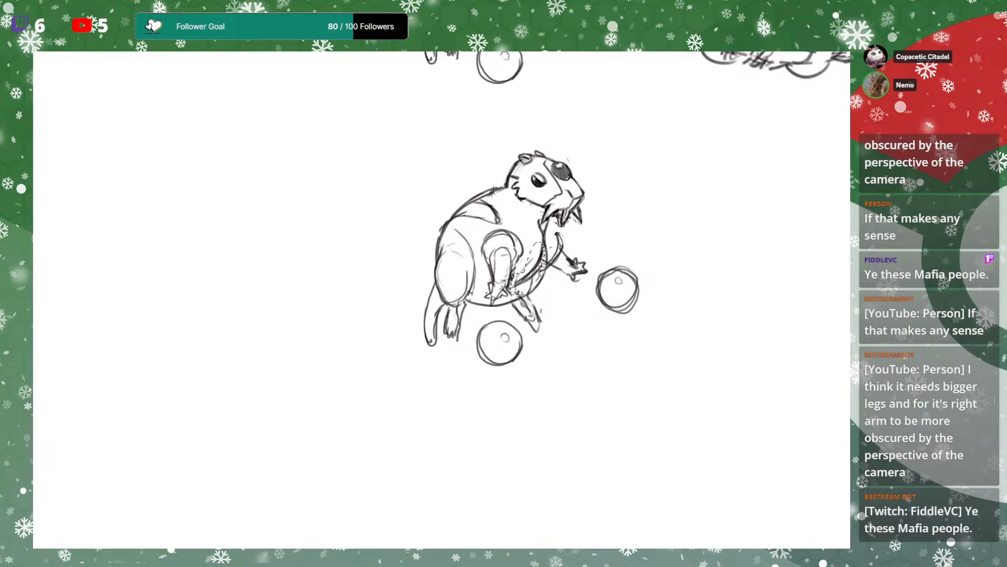
{"action": "key", "text": "Delete"}
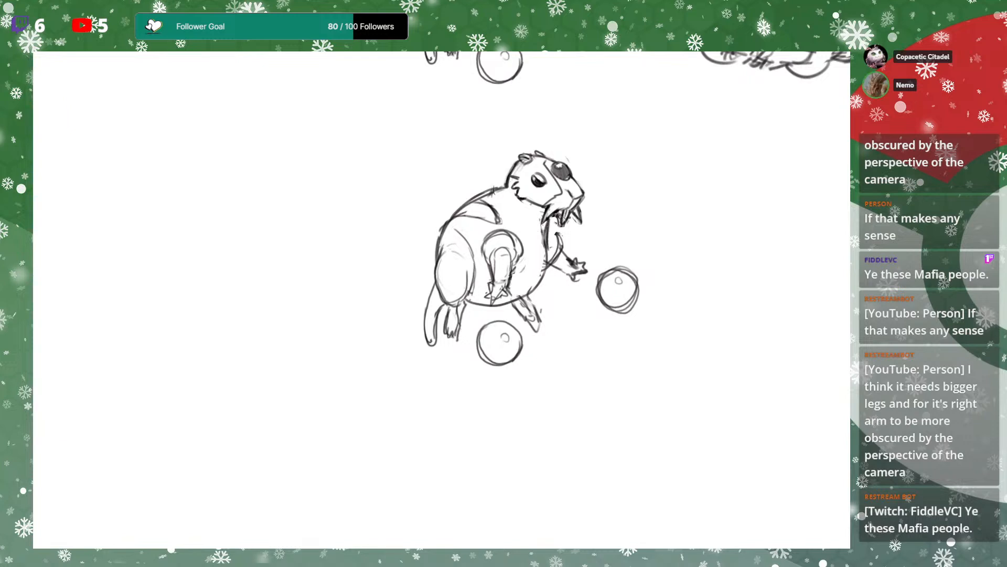
Select the copied creature's head and rotate it clockwise so that it tilts downward
{"action": "mouse_move", "coordinate": [508, 177]}
{"action": "left_mouse_down"}
{"action": "mouse_move", "coordinate": [533, 211]}
{"action": "mouse_move", "coordinate": [570, 142]}
{"action": "mouse_move", "coordinate": [512, 156]}
{"action": "left_mouse_up"}
{"action": "key", "text": "ctrl+t"}
{"action": "mouse_move", "coordinate": [640, 179]}
{"action": "left_mouse_down"}
{"action": "mouse_move", "coordinate": [637, 201]}
{"action": "mouse_move", "coordinate": [592, 204]}
{"action": "mouse_move", "coordinate": [588, 196]}
{"action": "left_mouse_up"}
{"action": "key", "text": "Return"}
{"action": "left_click_drag", "start_coordinate": [556, 236], "coordinate": [551, 244]}
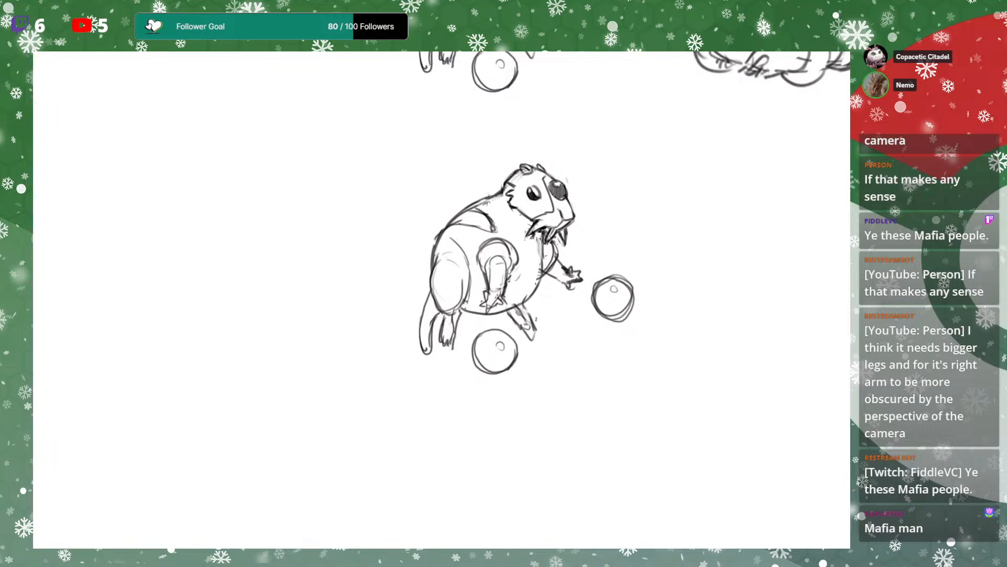
{"action": "left_click_drag", "start_coordinate": [551, 252], "coordinate": [553, 237]}
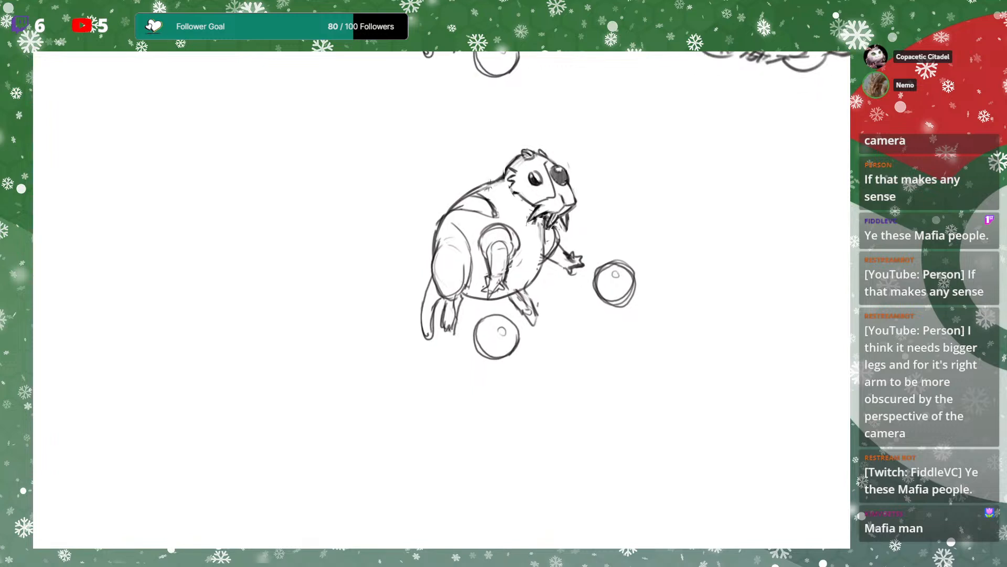
{"action": "mouse_move", "coordinate": [491, 183]}
{"action": "left_mouse_down"}
{"action": "mouse_move", "coordinate": [493, 173]}
{"action": "mouse_move", "coordinate": [457, 453]}
{"action": "mouse_move", "coordinate": [411, 336]}
{"action": "mouse_move", "coordinate": [456, 277]}
{"action": "mouse_move", "coordinate": [474, 302]}
{"action": "left_mouse_up"}
{"action": "key", "text": "ctrl+minus"}
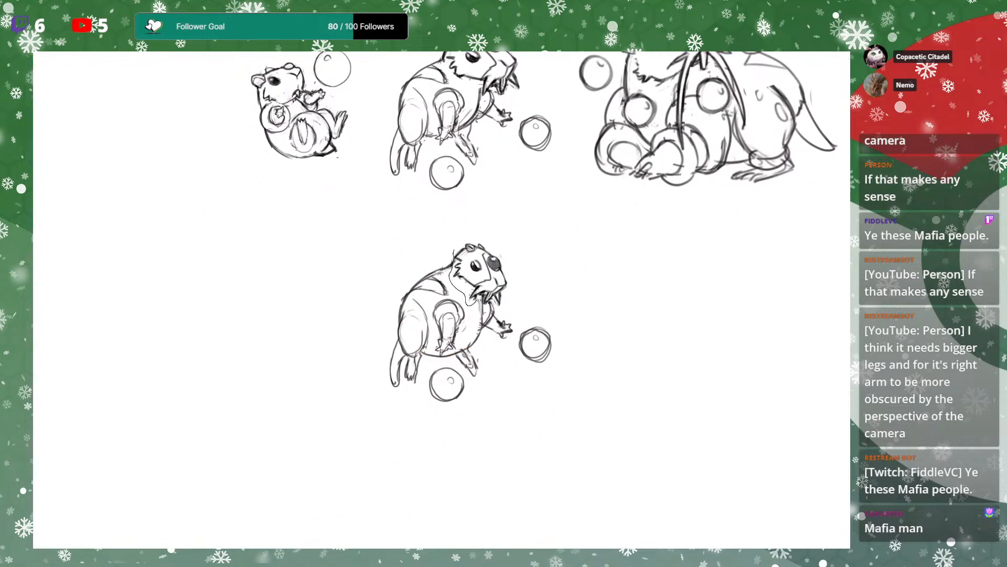
Rotate the copied creature's head back upward and reposition it on the neck
{"action": "left_click_drag", "start_coordinate": [520, 262], "coordinate": [451, 242]}
{"action": "key", "text": "ctrl+t"}
{"action": "left_click_drag", "start_coordinate": [569, 244], "coordinate": [566, 220]}
{"action": "left_click_drag", "start_coordinate": [511, 268], "coordinate": [508, 271]}
{"action": "left_click_drag", "start_coordinate": [493, 215], "coordinate": [434, 501]}
{"action": "scroll", "coordinate": [440, 299], "scroll_direction": "down", "scroll_amount": 5}
{"action": "left_click_drag", "start_coordinate": [485, 309], "coordinate": [538, 270]}
{"action": "key", "text": "Return"}
{"action": "key", "text": "ctrl+d"}
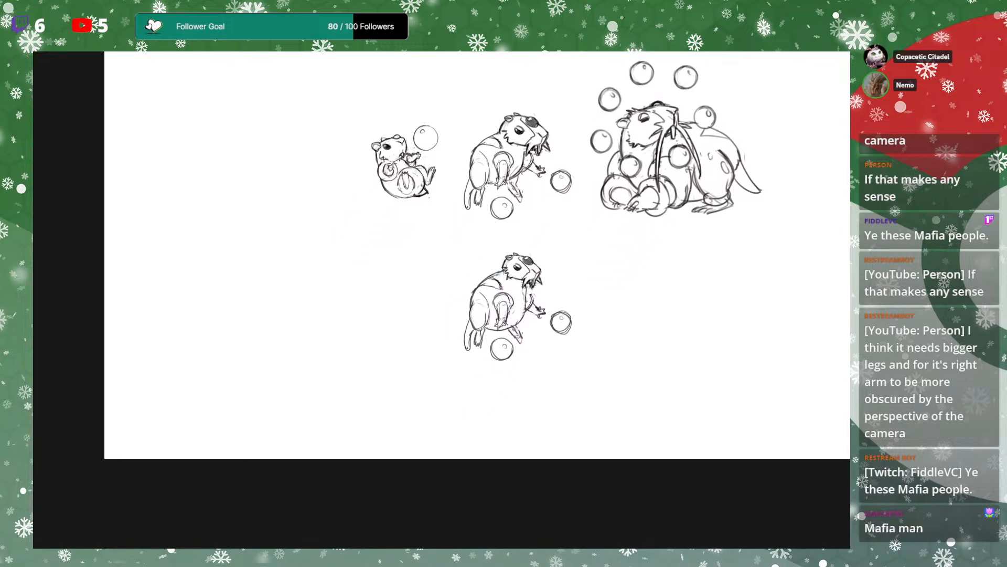
Rotate the whole copied creature with its two bubbles slightly clockwise
{"action": "mouse_move", "coordinate": [524, 273]}
{"action": "left_mouse_down"}
{"action": "mouse_move", "coordinate": [499, 417]}
{"action": "mouse_move", "coordinate": [533, 307]}
{"action": "mouse_move", "coordinate": [528, 276]}
{"action": "left_mouse_up"}
{"action": "key", "text": "ctrl+plus"}
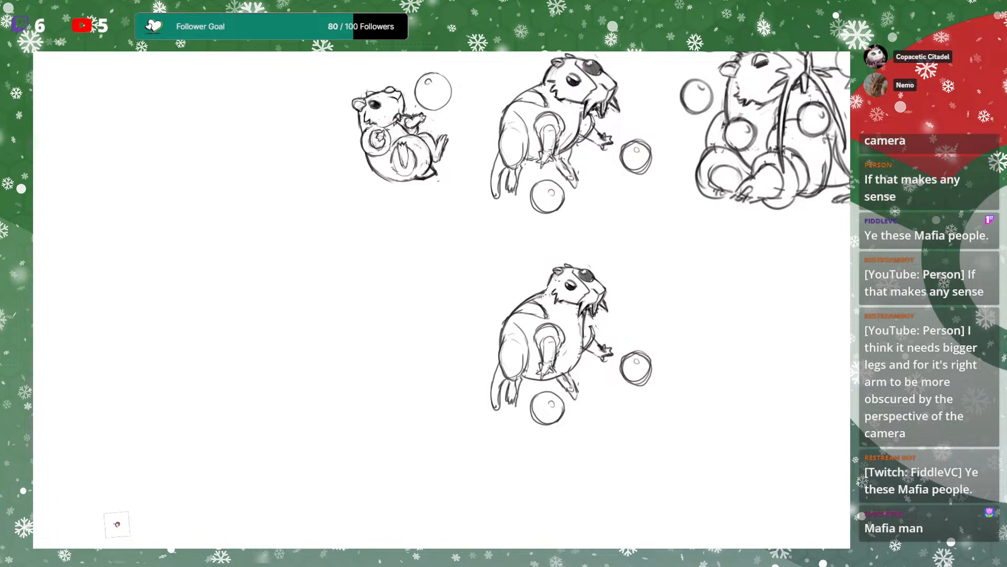
{"action": "left_click_drag", "start_coordinate": [550, 280], "coordinate": [546, 289]}
{"action": "mouse_move", "coordinate": [548, 315]}
{"action": "left_mouse_down"}
{"action": "mouse_move", "coordinate": [497, 236]}
{"action": "mouse_move", "coordinate": [486, 288]}
{"action": "left_mouse_up"}
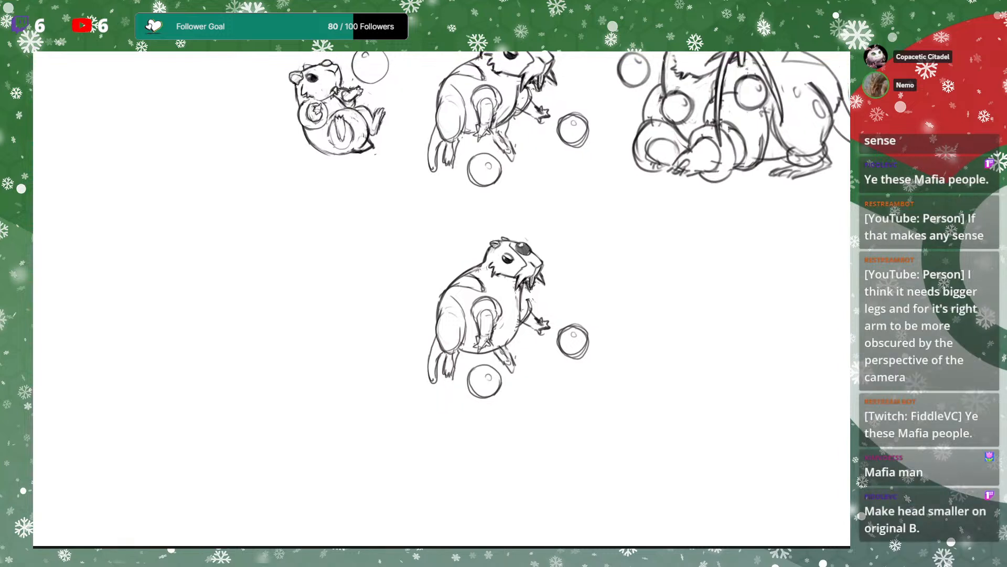
{"action": "mouse_move", "coordinate": [490, 348]}
{"action": "left_mouse_down"}
{"action": "mouse_move", "coordinate": [495, 295]}
{"action": "mouse_move", "coordinate": [468, 303]}
{"action": "mouse_move", "coordinate": [547, 344]}
{"action": "mouse_move", "coordinate": [539, 297]}
{"action": "mouse_move", "coordinate": [541, 312]}
{"action": "left_mouse_up"}
{"action": "key", "text": "ctrl+d"}
{"action": "mouse_move", "coordinate": [399, 310]}
{"action": "left_mouse_down"}
{"action": "mouse_move", "coordinate": [606, 383]}
{"action": "mouse_move", "coordinate": [428, 257]}
{"action": "left_mouse_up"}
{"action": "key", "text": "ctrl+t"}
{"action": "left_click_drag", "start_coordinate": [664, 269], "coordinate": [663, 281]}
{"action": "key", "text": "Return"}
{"action": "key", "text": "ctrl+d"}
Draw a rounded thigh for the far hind leg beneath the copied creature's belly
{"action": "left_click_drag", "start_coordinate": [728, 128], "coordinate": [707, 186]}
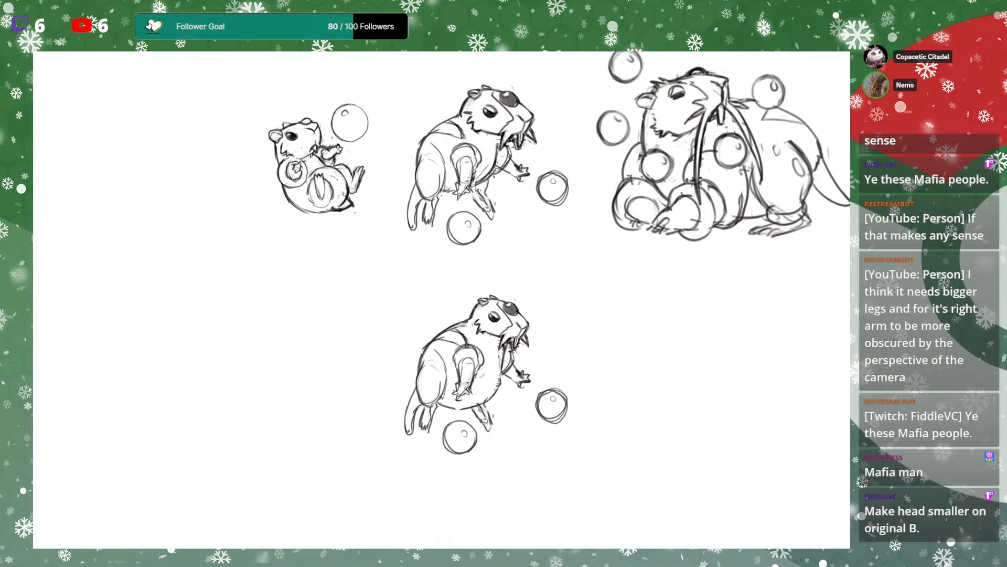
{"action": "left_click_drag", "start_coordinate": [525, 251], "coordinate": [536, 222]}
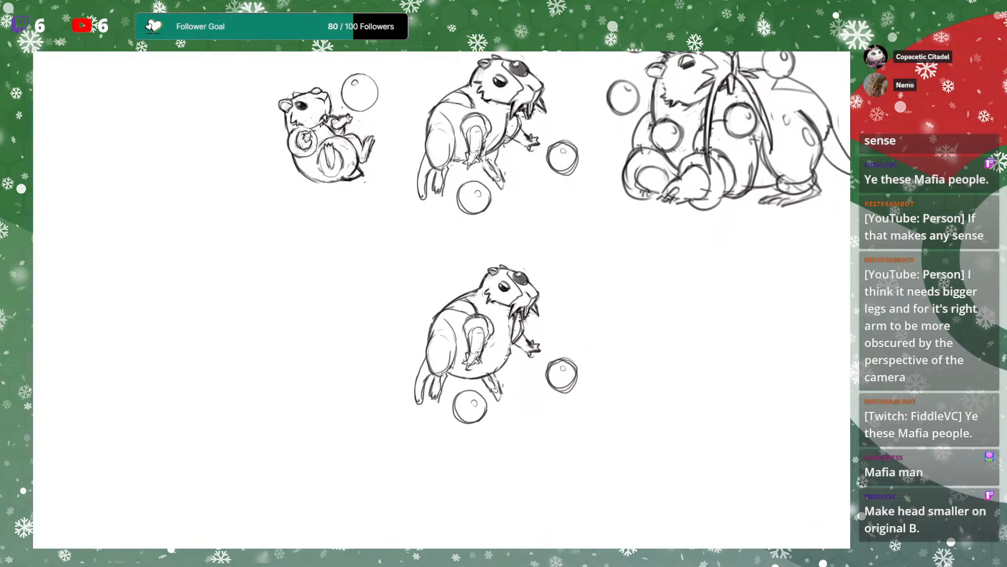
{"action": "mouse_move", "coordinate": [472, 262]}
{"action": "left_mouse_down"}
{"action": "mouse_move", "coordinate": [496, 205]}
{"action": "mouse_move", "coordinate": [456, 382]}
{"action": "mouse_move", "coordinate": [461, 453]}
{"action": "left_mouse_up"}
{"action": "key", "text": "ctrl+minus"}
{"action": "left_click_drag", "start_coordinate": [441, 368], "coordinate": [481, 217]}
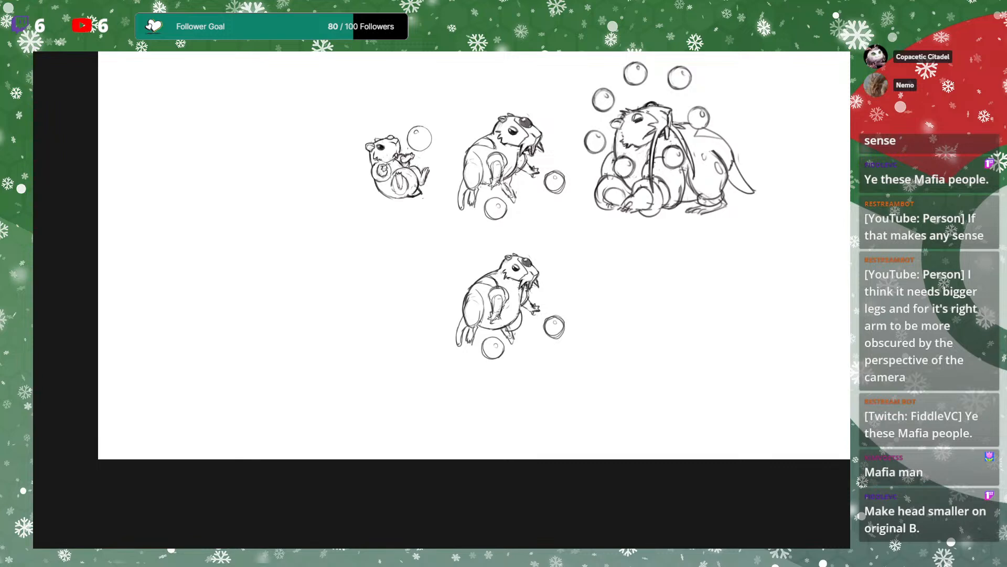
{"action": "left_click_drag", "start_coordinate": [442, 299], "coordinate": [447, 288]}
{"action": "key", "text": "ctrl+plus"}
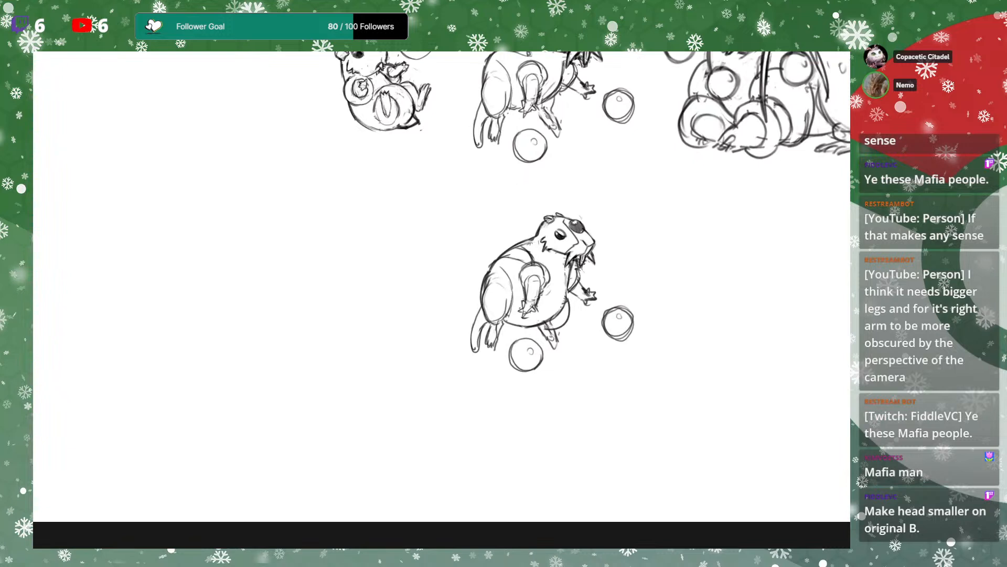
{"action": "left_click_drag", "start_coordinate": [442, 300], "coordinate": [432, 303]}
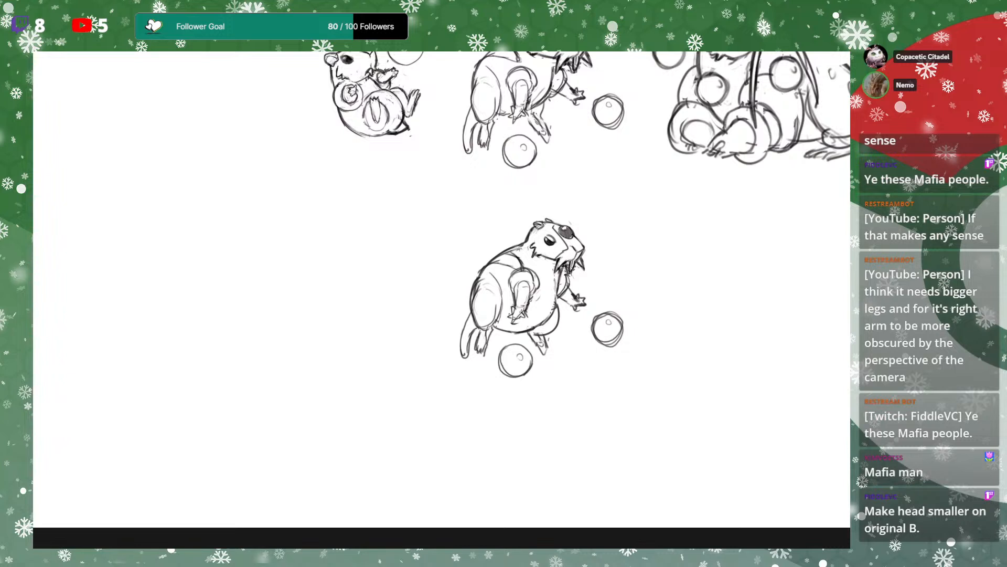
{"action": "mouse_move", "coordinate": [442, 300]}
{"action": "left_mouse_down"}
{"action": "mouse_move", "coordinate": [423, 359]}
{"action": "mouse_move", "coordinate": [432, 333]}
{"action": "left_mouse_up"}
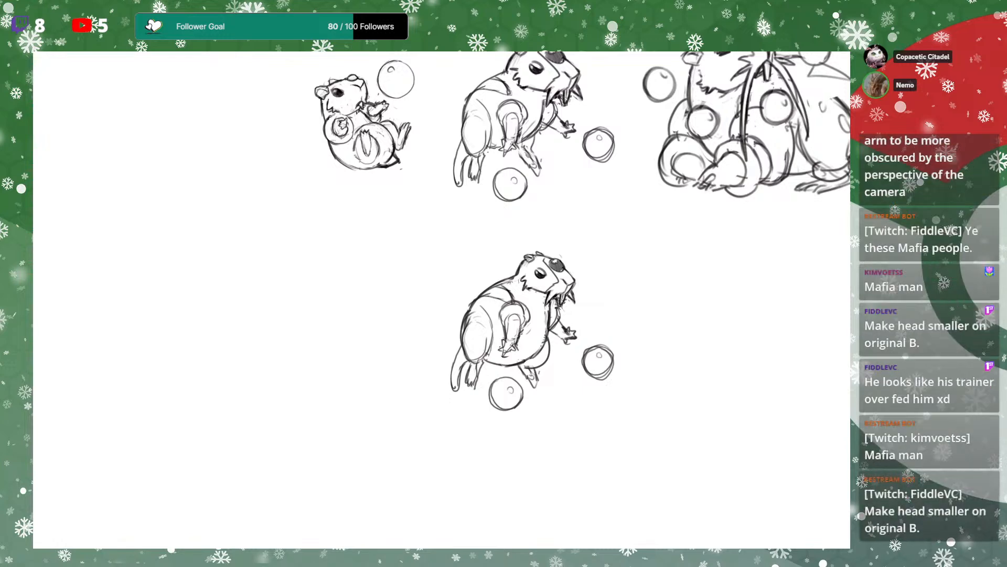
Move the reworked creature over the upper line-up's second stage, then enlarge and rotate it to match
{"action": "left_click_drag", "start_coordinate": [462, 210], "coordinate": [452, 368]}
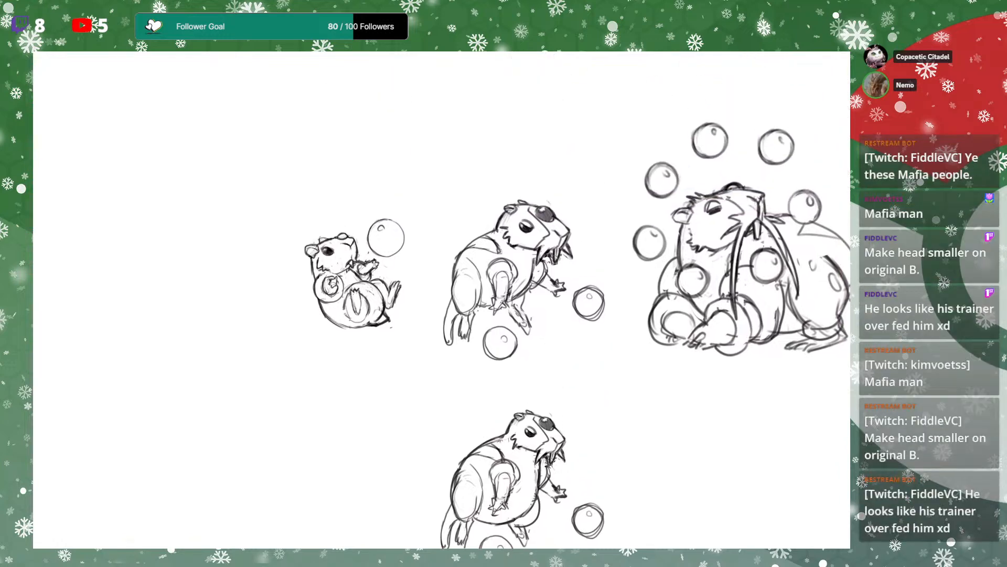
{"action": "scroll", "coordinate": [442, 299], "scroll_direction": "down", "scroll_amount": 4}
{"action": "left_click_drag", "start_coordinate": [446, 252], "coordinate": [439, 274]}
{"action": "mouse_move", "coordinate": [513, 446]}
{"action": "left_mouse_down"}
{"action": "mouse_move", "coordinate": [529, 108]}
{"action": "mouse_move", "coordinate": [515, 246]}
{"action": "mouse_move", "coordinate": [495, 224]}
{"action": "left_mouse_up"}
{"action": "scroll", "coordinate": [434, 300], "scroll_direction": "up", "scroll_amount": 3}
{"action": "key", "text": "ctrl+t"}
{"action": "left_click_drag", "start_coordinate": [591, 312], "coordinate": [609, 332]}
{"action": "left_click_drag", "start_coordinate": [584, 303], "coordinate": [564, 301]}
{"action": "left_click_drag", "start_coordinate": [645, 239], "coordinate": [644, 257]}
{"action": "left_click_drag", "start_coordinate": [560, 280], "coordinate": [562, 277]}
{"action": "key", "text": "Return"}
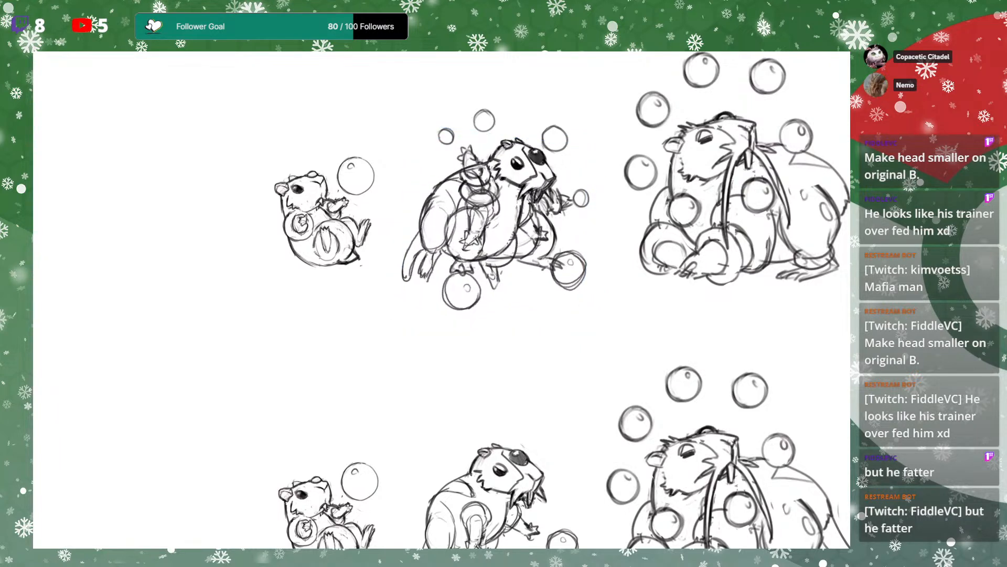
Move the enlarged creature with its bubbles back below the lower line-up's second-stage creature
{"action": "left_click_drag", "start_coordinate": [503, 294], "coordinate": [504, 199]}
{"action": "mouse_move", "coordinate": [515, 108]}
{"action": "left_mouse_down"}
{"action": "mouse_move", "coordinate": [426, 273]}
{"action": "mouse_move", "coordinate": [433, 260]}
{"action": "left_mouse_up"}
{"action": "left_click_drag", "start_coordinate": [435, 263], "coordinate": [431, 257]}
{"action": "left_click_drag", "start_coordinate": [505, 403], "coordinate": [498, 275]}
{"action": "mouse_move", "coordinate": [442, 129]}
{"action": "left_mouse_down"}
{"action": "mouse_move", "coordinate": [467, 444]}
{"action": "mouse_move", "coordinate": [456, 317]}
{"action": "mouse_move", "coordinate": [506, 316]}
{"action": "mouse_move", "coordinate": [526, 281]}
{"action": "left_mouse_up"}
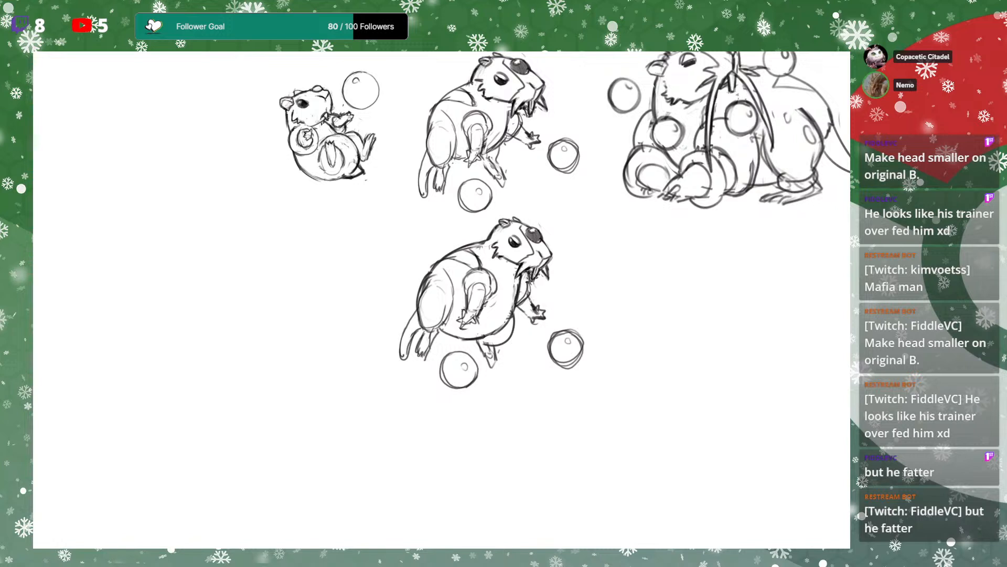
Select and delete the surplus line segments along the enlarged creature's underside and upper back
{"action": "left_click_drag", "start_coordinate": [529, 306], "coordinate": [544, 294]}
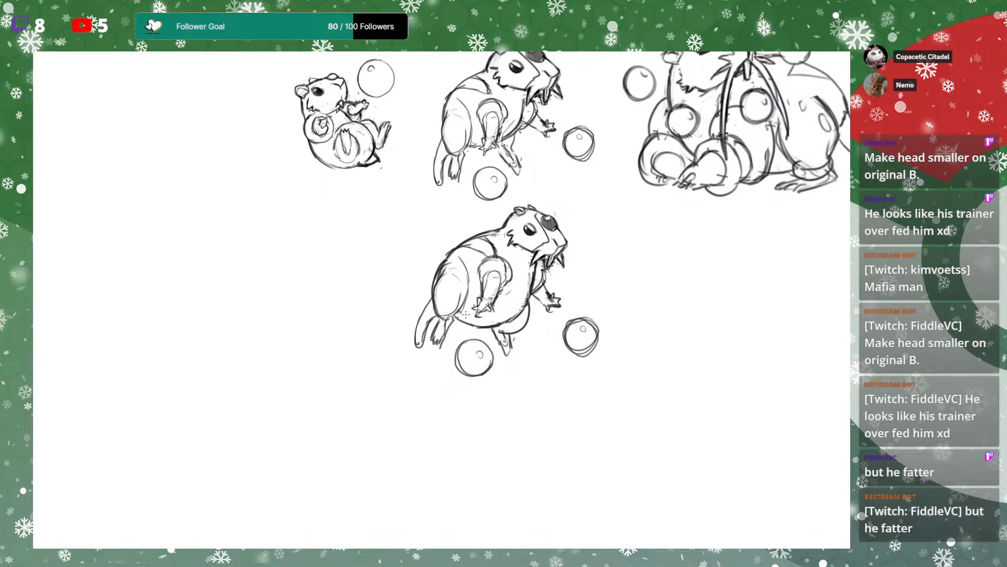
{"action": "left_click_drag", "start_coordinate": [547, 284], "coordinate": [554, 273]}
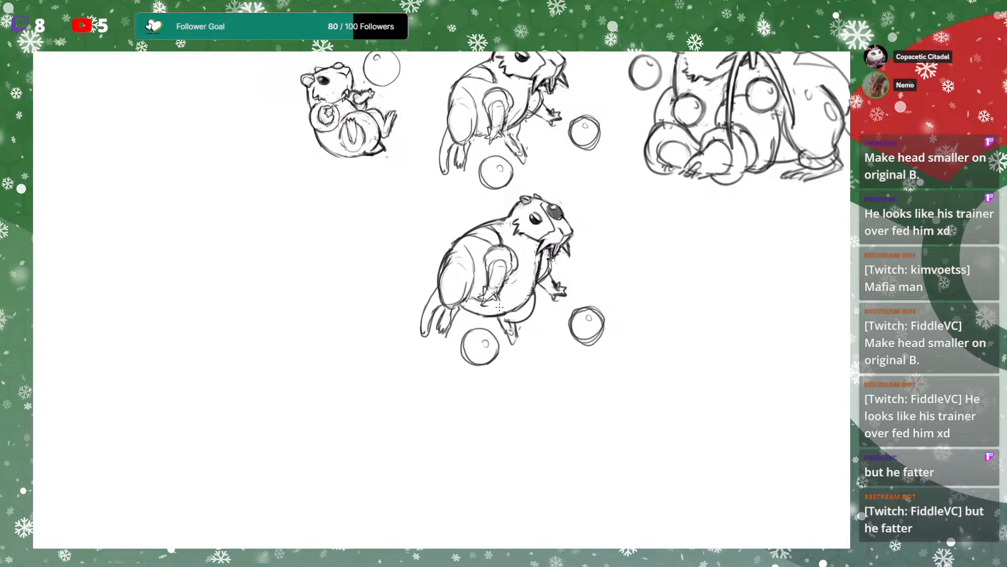
{"action": "mouse_move", "coordinate": [490, 306]}
{"action": "left_mouse_down"}
{"action": "mouse_move", "coordinate": [528, 306]}
{"action": "mouse_move", "coordinate": [498, 316]}
{"action": "mouse_move", "coordinate": [460, 307]}
{"action": "left_mouse_up"}
{"action": "key", "text": "l"}
{"action": "key", "text": "Delete"}
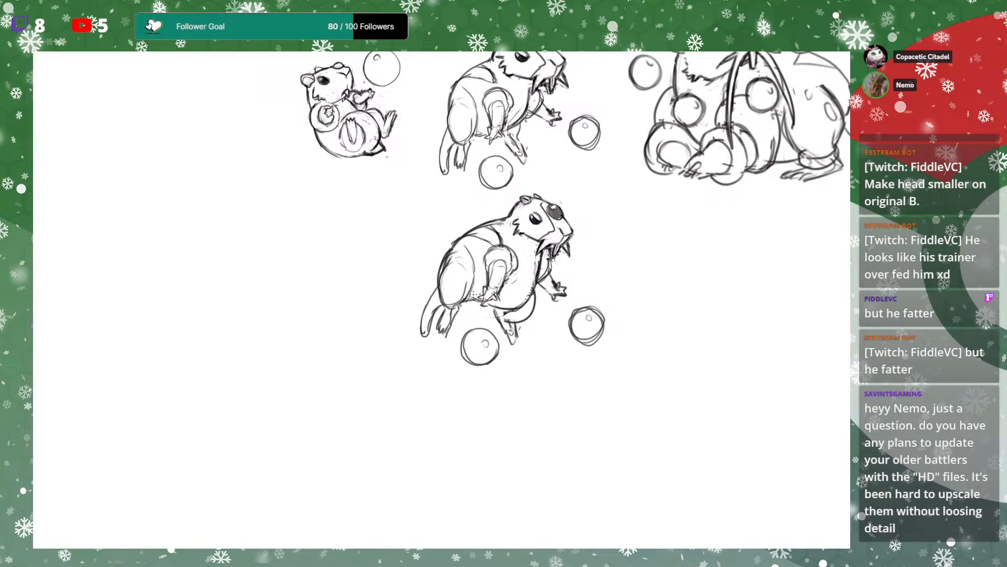
{"action": "mouse_move", "coordinate": [466, 247]}
{"action": "left_mouse_down"}
{"action": "mouse_move", "coordinate": [477, 286]}
{"action": "mouse_move", "coordinate": [466, 267]}
{"action": "mouse_move", "coordinate": [474, 263]}
{"action": "left_mouse_up"}
{"action": "key", "text": "l"}
{"action": "key", "text": "Delete"}
{"action": "key", "text": "ctrl+d"}
Try a new brush stroke along the enlarged creature's belly edge beside the far thigh, and undo it
{"action": "key", "text": "b"}
{"action": "mouse_move", "coordinate": [495, 307]}
{"action": "left_mouse_down"}
{"action": "mouse_move", "coordinate": [526, 304]}
{"action": "mouse_move", "coordinate": [535, 278]}
{"action": "left_mouse_up"}
{"action": "key", "text": "ctrl+z"}
Clean up the outline of the enlarged creature's near hind thigh
{"action": "mouse_move", "coordinate": [613, 235]}
{"action": "left_mouse_down"}
{"action": "mouse_move", "coordinate": [572, 278]}
{"action": "mouse_move", "coordinate": [554, 326]}
{"action": "left_mouse_up"}
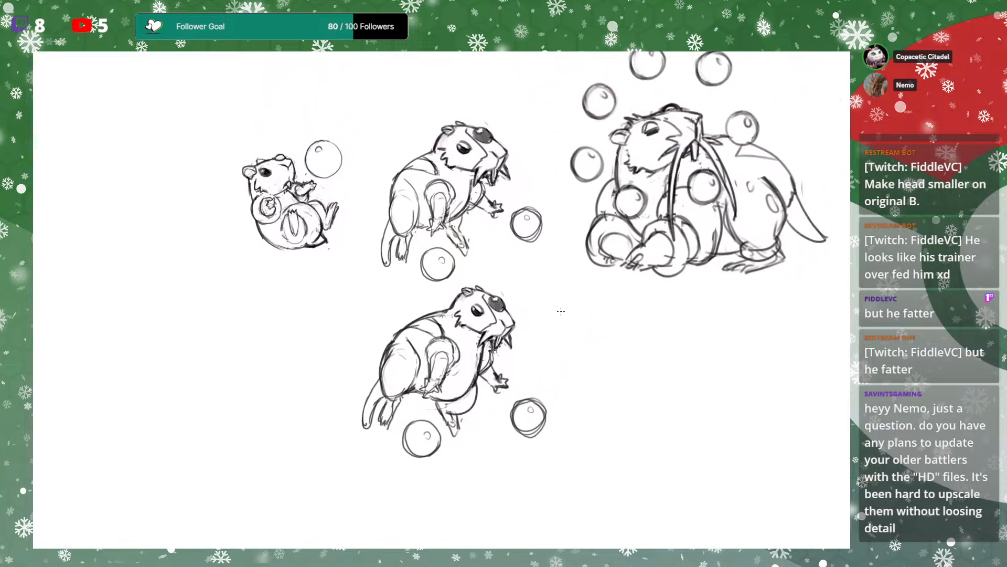
{"action": "left_click_drag", "start_coordinate": [581, 294], "coordinate": [592, 276]}
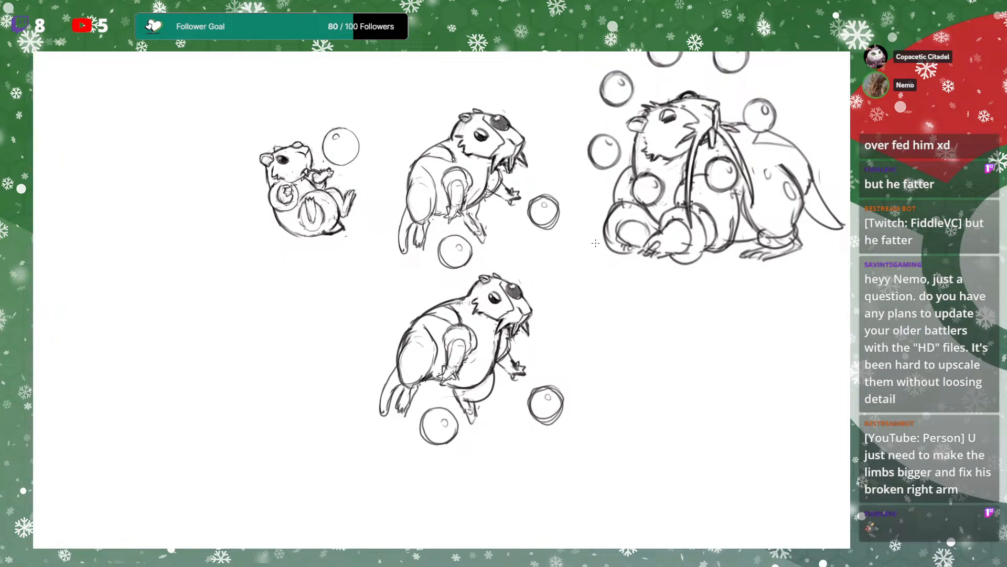
{"action": "left_click_drag", "start_coordinate": [597, 246], "coordinate": [577, 248]}
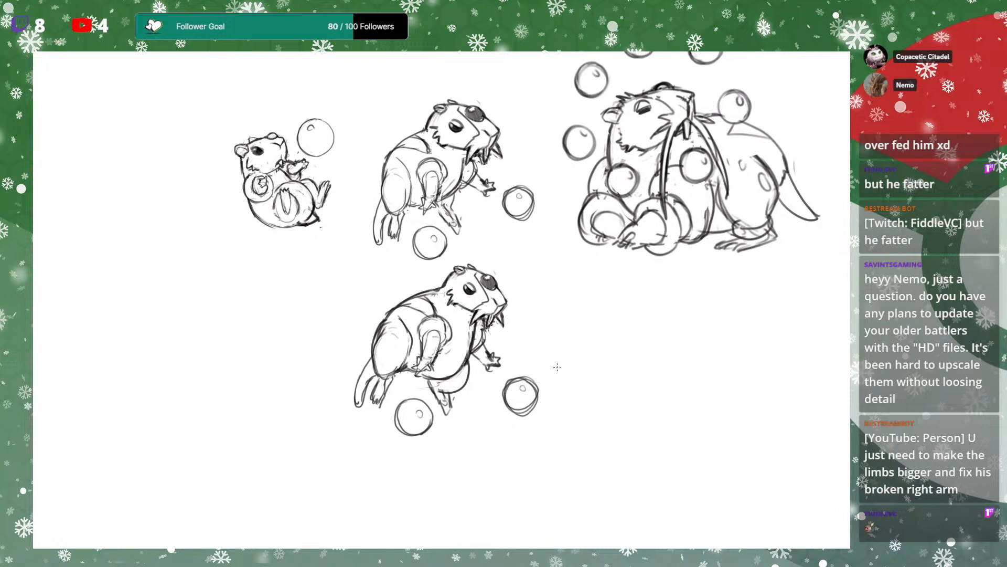
{"action": "left_click_drag", "start_coordinate": [556, 319], "coordinate": [575, 287]}
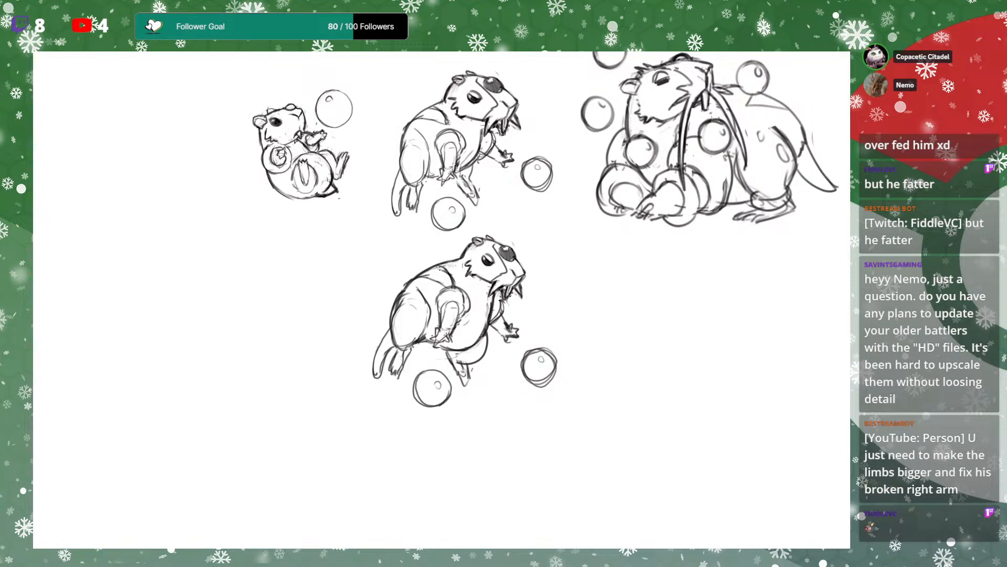
{"action": "left_click_drag", "start_coordinate": [408, 295], "coordinate": [393, 334]}
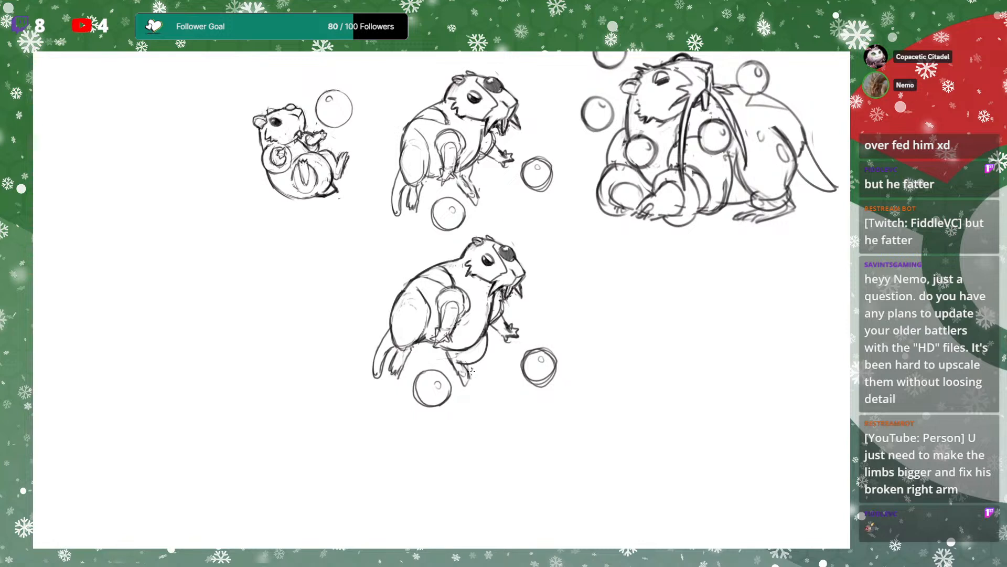
Touch up the lines of the creature's far hind leg beneath the belly
{"action": "left_click_drag", "start_coordinate": [464, 362], "coordinate": [486, 365]}
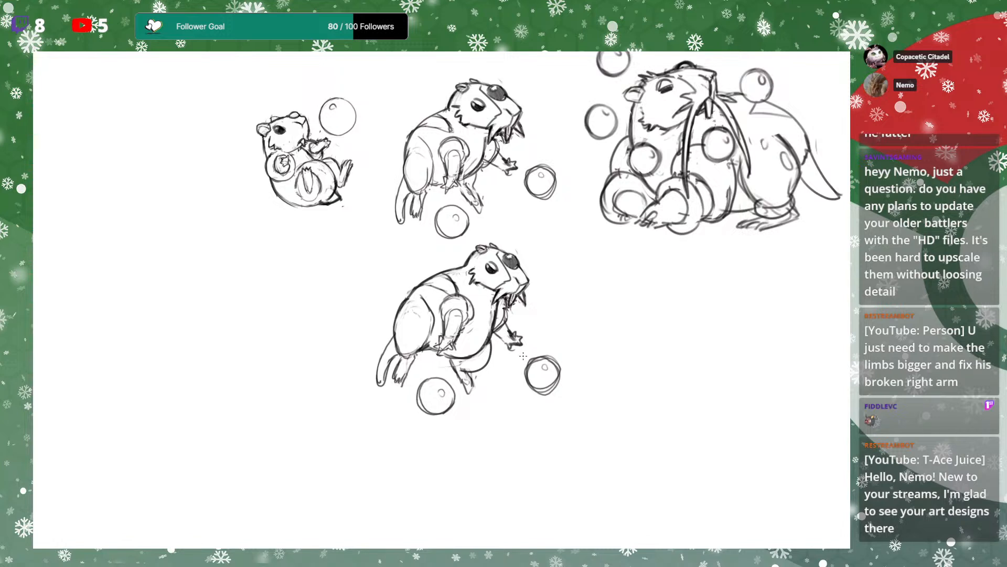
{"action": "mouse_move", "coordinate": [607, 282]}
{"action": "left_mouse_down"}
{"action": "mouse_move", "coordinate": [602, 331]}
{"action": "mouse_move", "coordinate": [621, 272]}
{"action": "left_mouse_up"}
{"action": "mouse_move", "coordinate": [536, 338]}
{"action": "left_mouse_down"}
{"action": "mouse_move", "coordinate": [608, 282]}
{"action": "mouse_move", "coordinate": [561, 313]}
{"action": "left_mouse_up"}
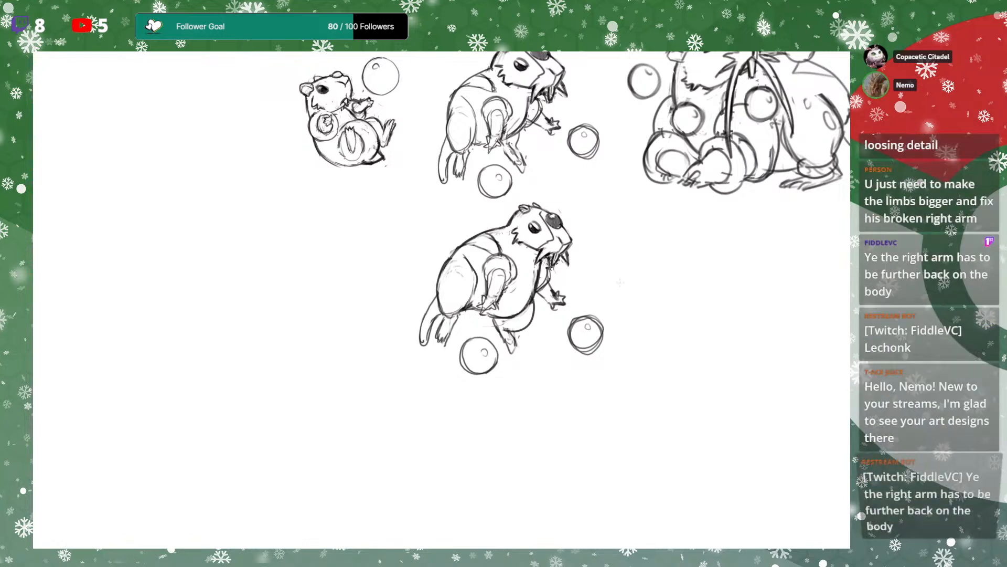
Try a red outline over the creature's lower belly and far thigh, and undo it
{"action": "mouse_move", "coordinate": [534, 286]}
{"action": "left_mouse_down"}
{"action": "mouse_move", "coordinate": [491, 316]}
{"action": "mouse_move", "coordinate": [529, 300]}
{"action": "mouse_move", "coordinate": [499, 321]}
{"action": "mouse_move", "coordinate": [535, 297]}
{"action": "left_mouse_up"}
{"action": "key", "text": "ctrl+z"}
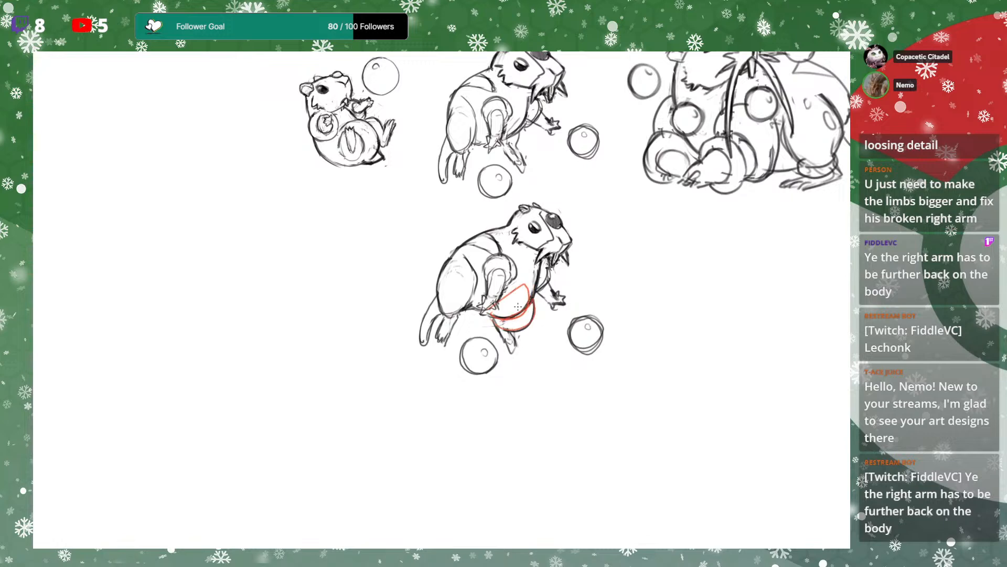
{"action": "key", "text": "ctrl+z"}
{"action": "key", "text": "ctrl+z"}
{"action": "key", "text": "ctrl+z"}
Select the creature's far hind leg and raise it slightly against the belly
{"action": "key", "text": "ctrl+plus"}
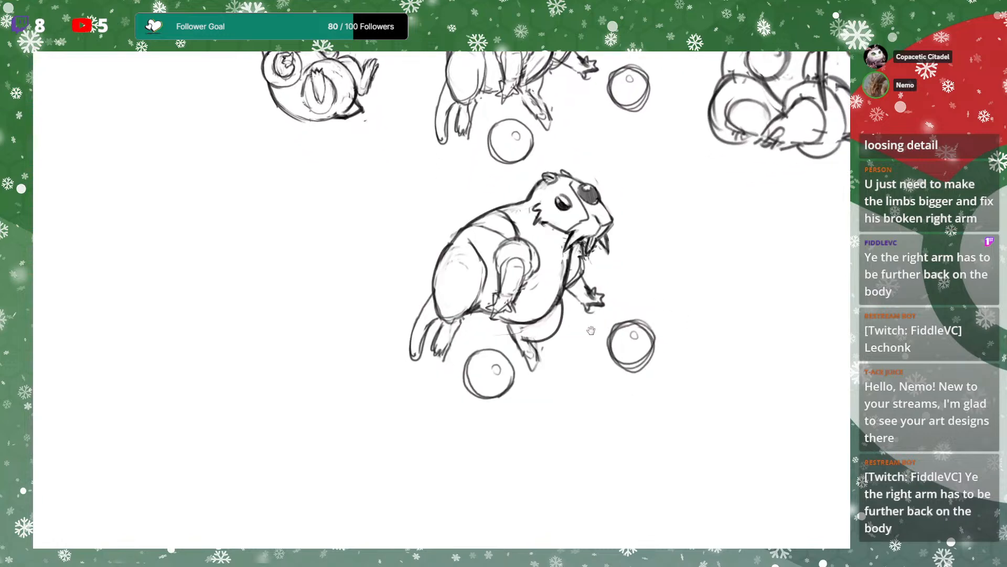
{"action": "key", "text": "ctrl+minus"}
{"action": "key", "text": "ctrl+minus"}
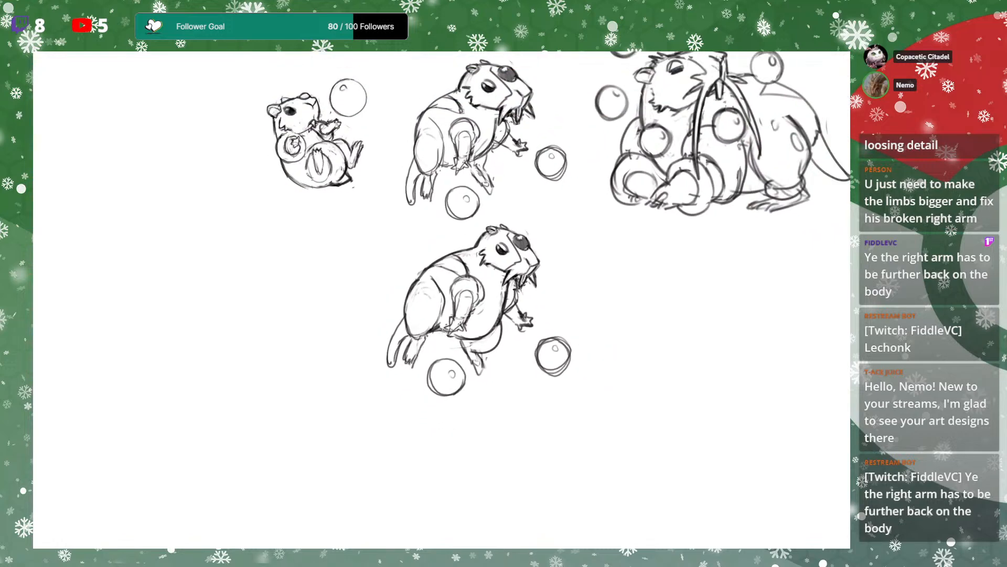
{"action": "mouse_move", "coordinate": [587, 309]}
{"action": "left_mouse_down"}
{"action": "mouse_move", "coordinate": [535, 376]}
{"action": "mouse_move", "coordinate": [602, 285]}
{"action": "left_mouse_up"}
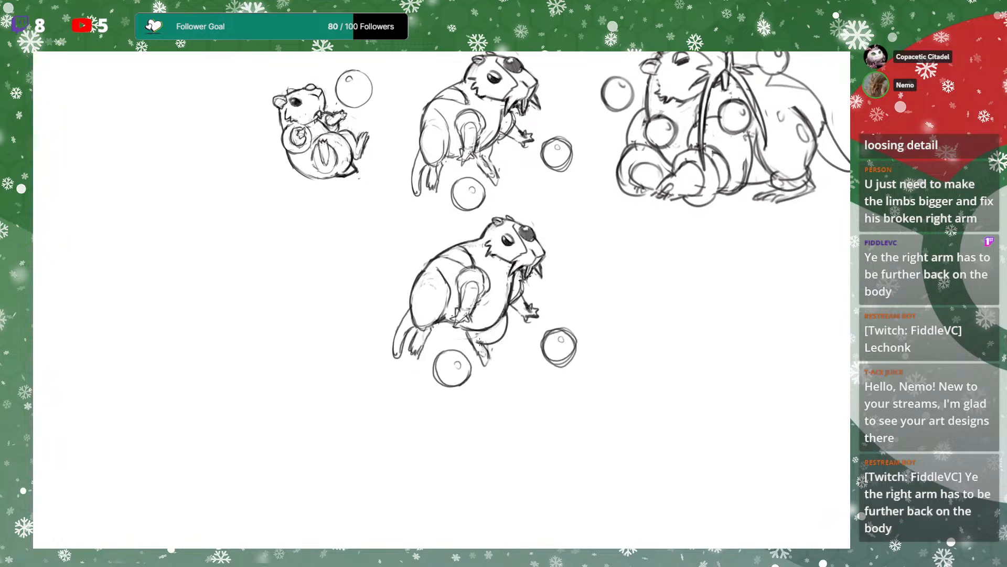
{"action": "mouse_move", "coordinate": [467, 333]}
{"action": "left_mouse_down"}
{"action": "mouse_move", "coordinate": [513, 348]}
{"action": "mouse_move", "coordinate": [510, 319]}
{"action": "mouse_move", "coordinate": [498, 336]}
{"action": "left_mouse_up"}
{"action": "key", "text": "ctrl+d"}
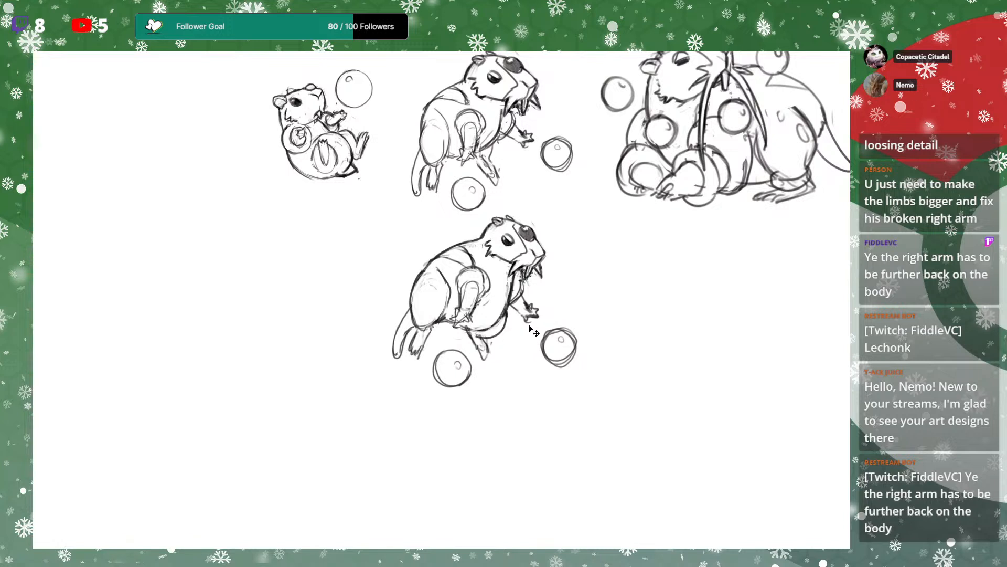
Shift the whole reworked creature with its bubbles slightly to the right beneath the lower line-up
{"action": "left_click_drag", "start_coordinate": [572, 330], "coordinate": [573, 327]}
{"action": "left_click_drag", "start_coordinate": [465, 325], "coordinate": [527, 313]}
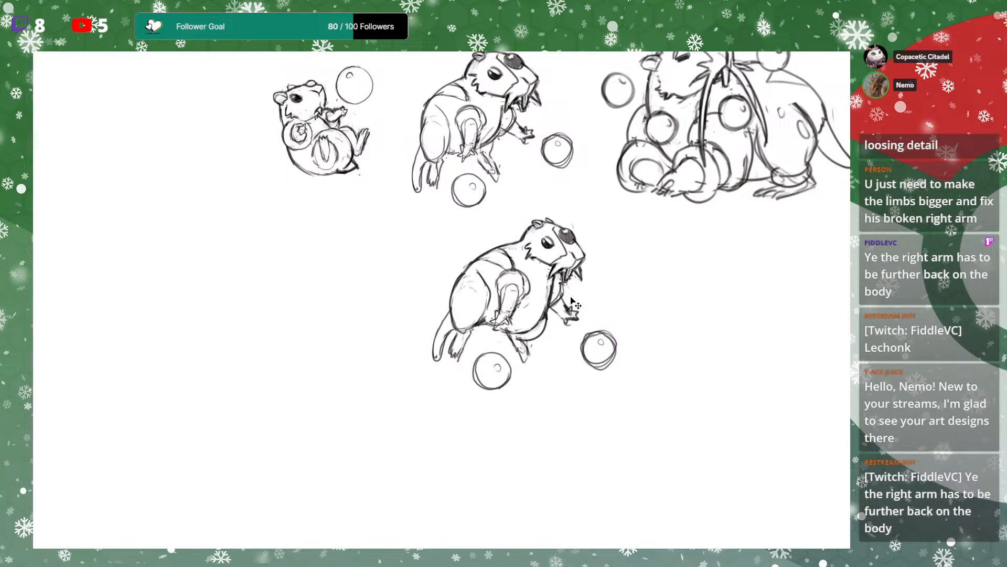
{"action": "scroll", "coordinate": [575, 308], "scroll_direction": "up", "scroll_amount": 1}
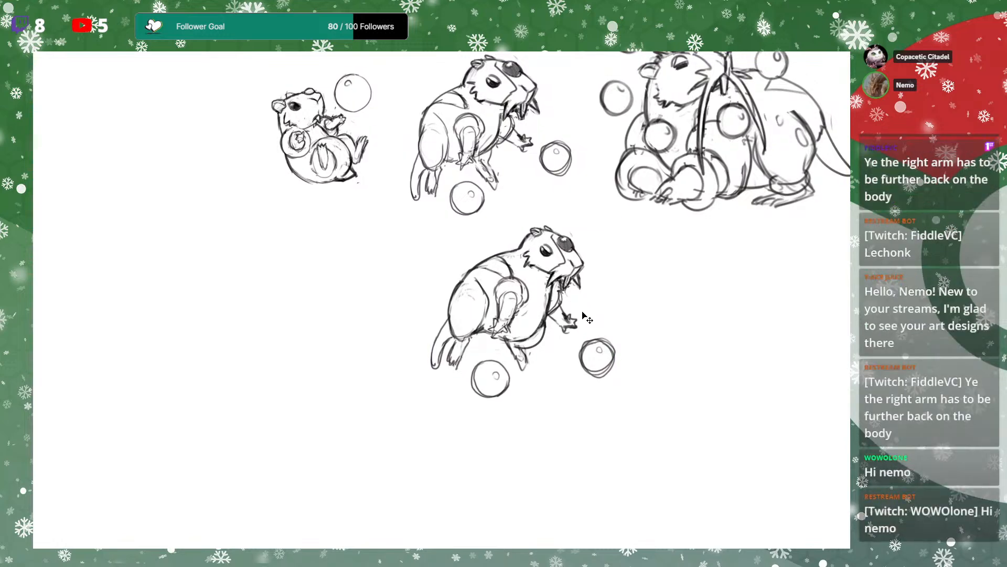
{"action": "mouse_move", "coordinate": [601, 312]}
{"action": "left_mouse_down"}
{"action": "mouse_move", "coordinate": [584, 313]}
{"action": "mouse_move", "coordinate": [560, 284]}
{"action": "left_mouse_up"}
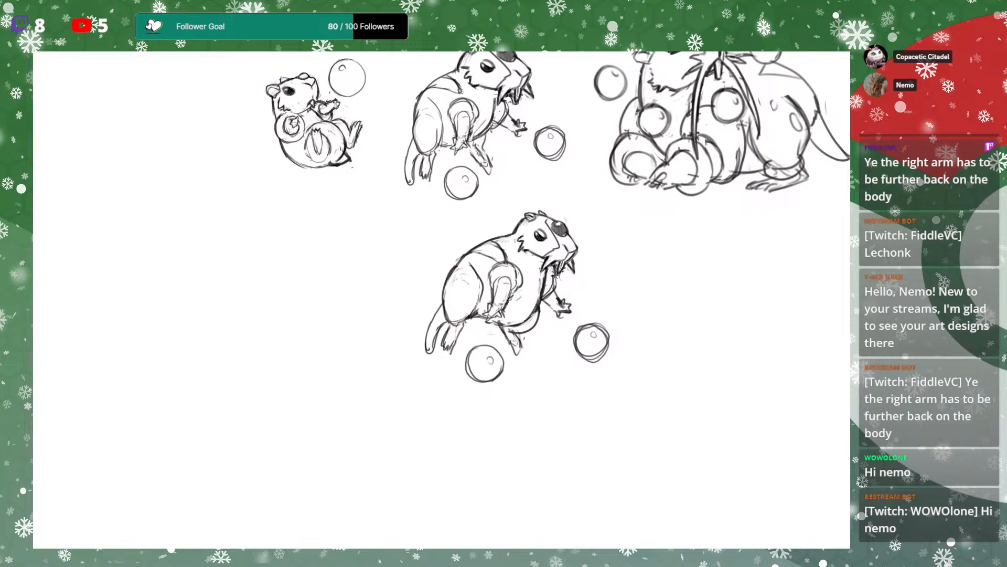
Select the creature's near arm and move it slightly higher on the body
{"action": "mouse_move", "coordinate": [507, 319]}
{"action": "left_mouse_down"}
{"action": "mouse_move", "coordinate": [486, 305]}
{"action": "mouse_move", "coordinate": [488, 267]}
{"action": "mouse_move", "coordinate": [518, 263]}
{"action": "mouse_move", "coordinate": [511, 315]}
{"action": "mouse_move", "coordinate": [514, 295]}
{"action": "left_mouse_up"}
{"action": "key", "text": "v"}
{"action": "key", "text": "ctrl+d"}
{"action": "key", "text": "b"}
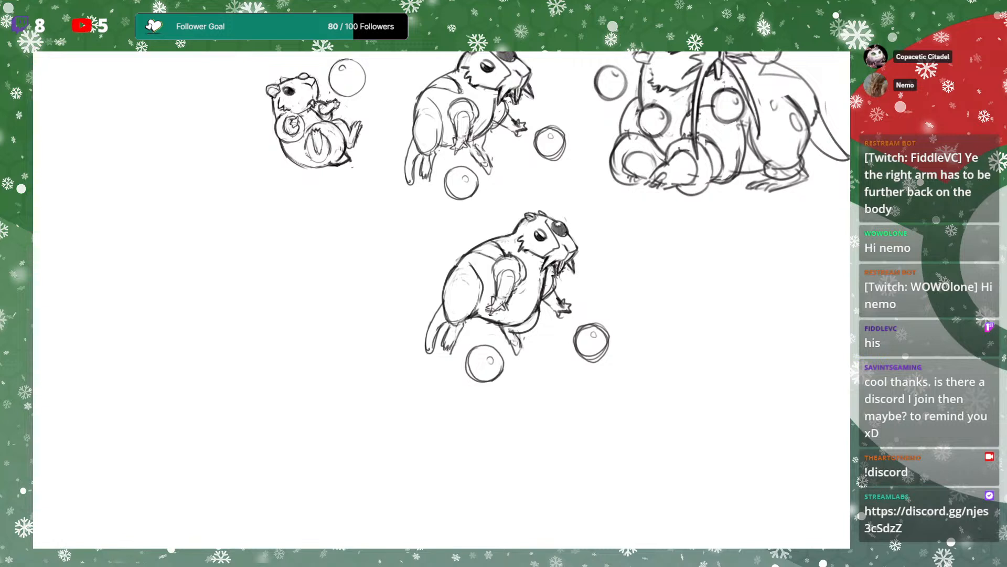
Select the reworked creature with its bubbles and flip it horizontally
{"action": "mouse_move", "coordinate": [601, 239]}
{"action": "left_mouse_down"}
{"action": "mouse_move", "coordinate": [587, 233]}
{"action": "mouse_move", "coordinate": [591, 219]}
{"action": "left_mouse_up"}
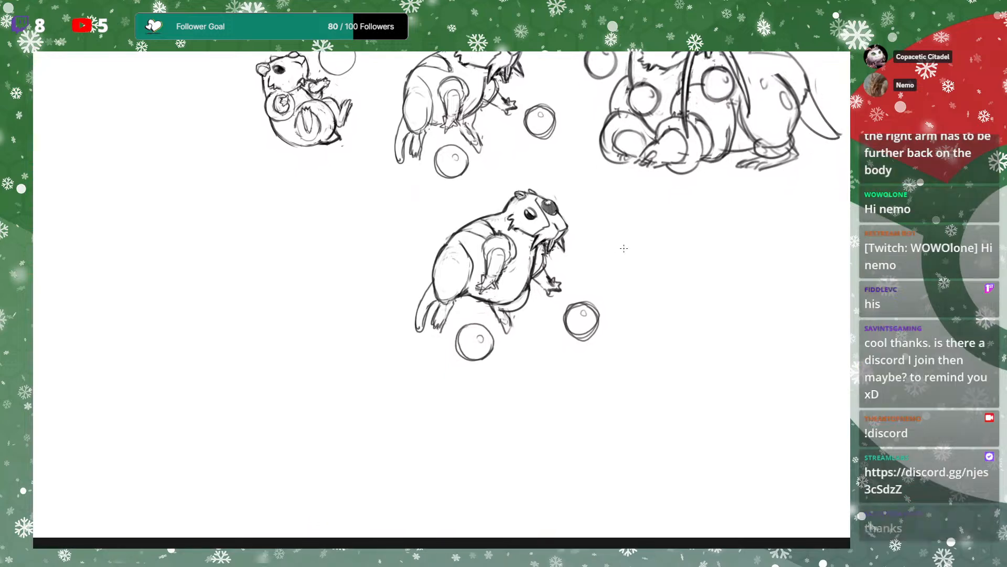
{"action": "left_click_drag", "start_coordinate": [387, 308], "coordinate": [451, 215]}
{"action": "key", "text": "ctrl+t"}
{"action": "right_click", "coordinate": [517, 273]}
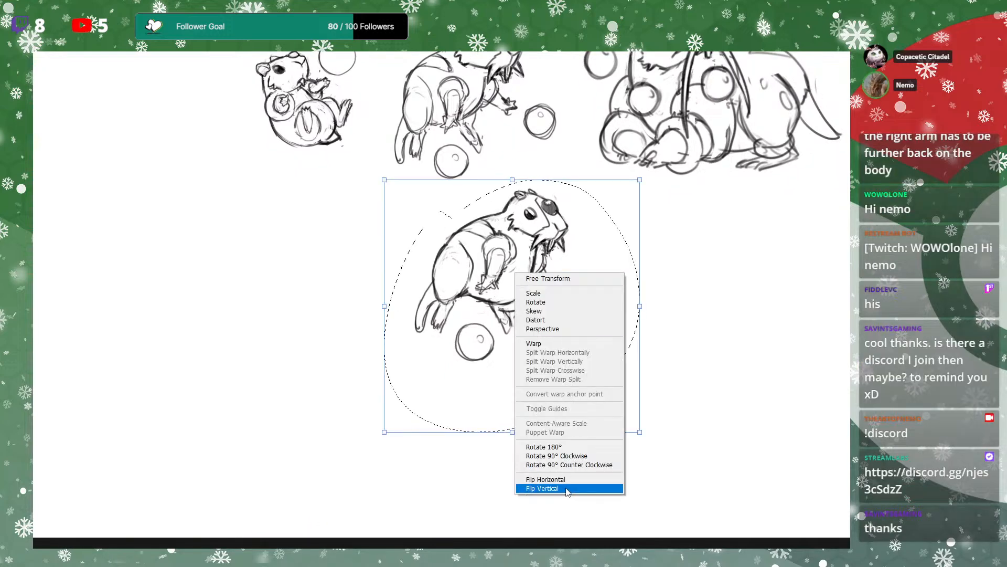
{"action": "left_click", "coordinate": [567, 480]}
{"action": "key", "text": "Return"}
{"action": "key", "text": "ctrl+d"}
Examine the flipped creature's pose and proportions against the three-stage line-ups above it
{"action": "left_click_drag", "start_coordinate": [642, 315], "coordinate": [626, 360]}
{"action": "left_click_drag", "start_coordinate": [636, 233], "coordinate": [603, 320]}
{"action": "key", "text": "ctrl+minus"}
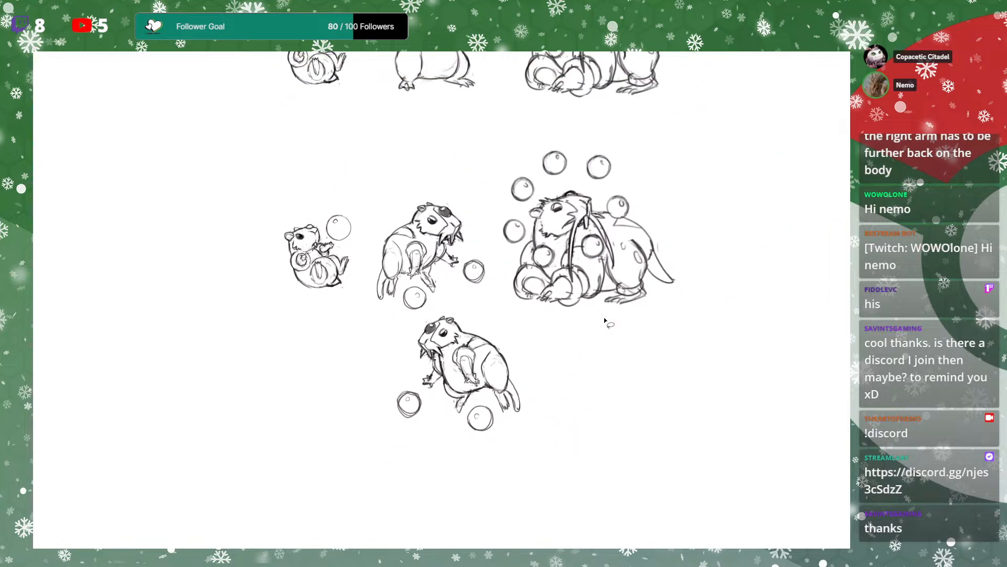
{"action": "left_click_drag", "start_coordinate": [505, 265], "coordinate": [524, 265]}
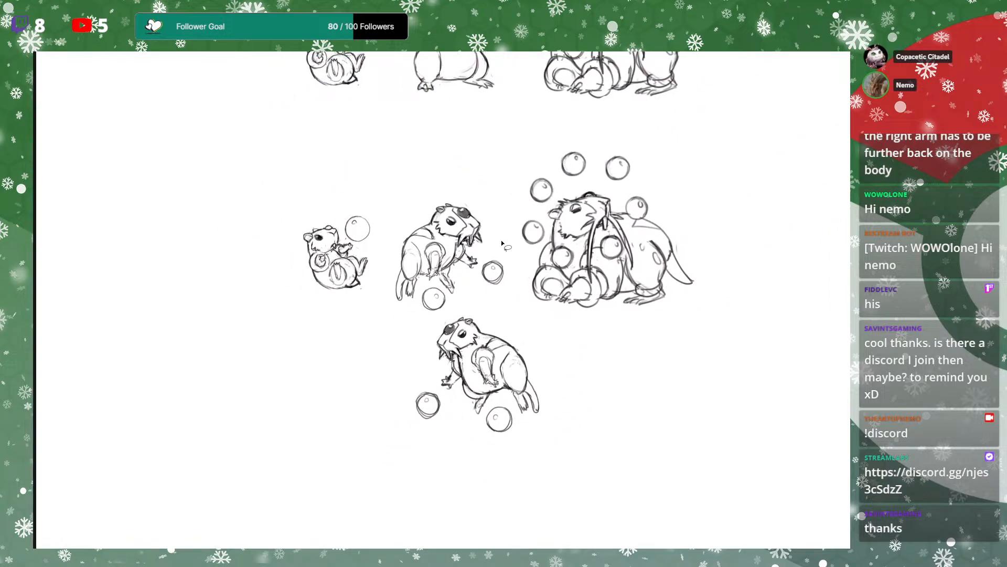
{"action": "scroll", "coordinate": [491, 260], "scroll_direction": "down", "scroll_amount": 1}
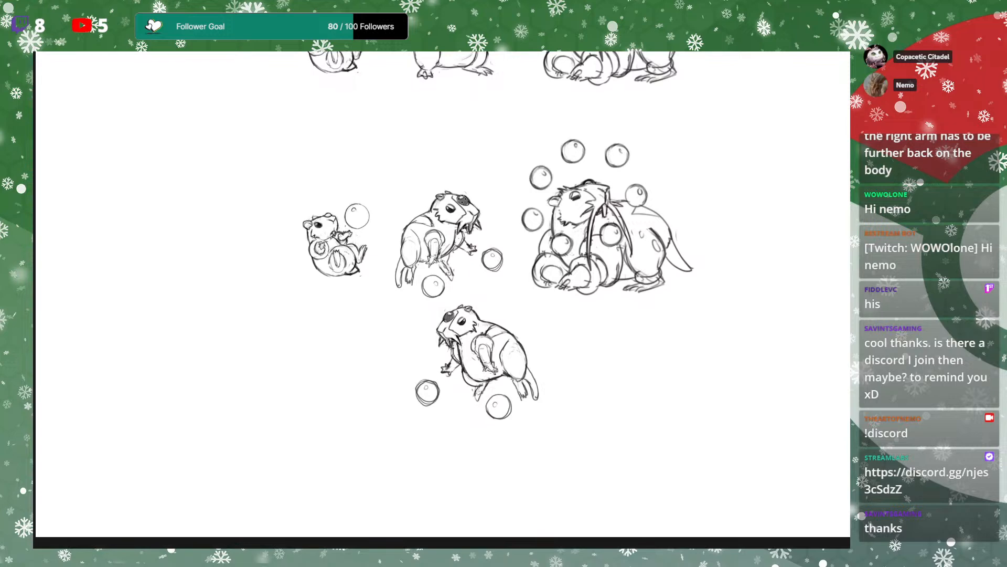
{"action": "left_click_drag", "start_coordinate": [606, 276], "coordinate": [605, 274]}
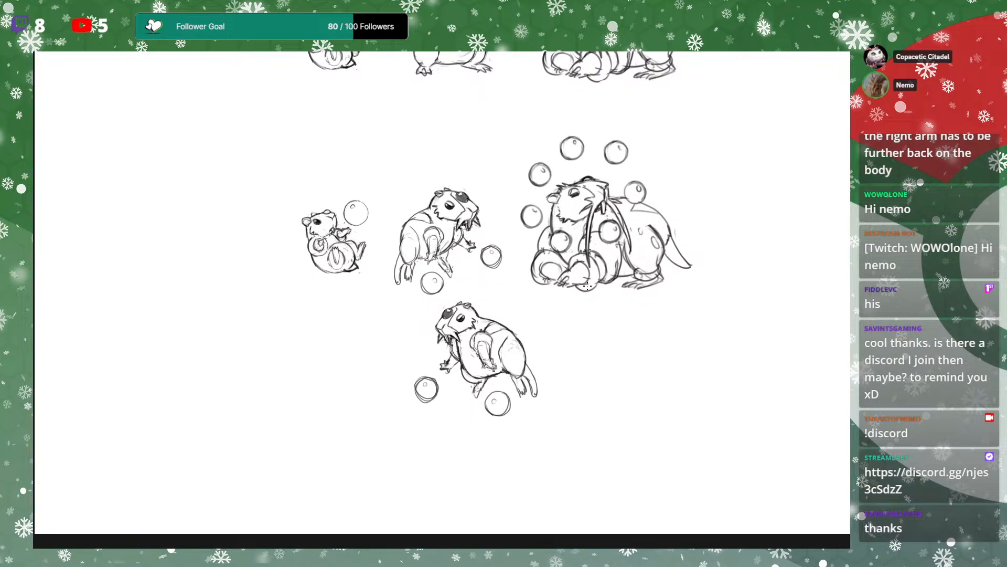
{"action": "key", "text": "ctrl+plus"}
{"action": "left_click_drag", "start_coordinate": [580, 315], "coordinate": [577, 280]}
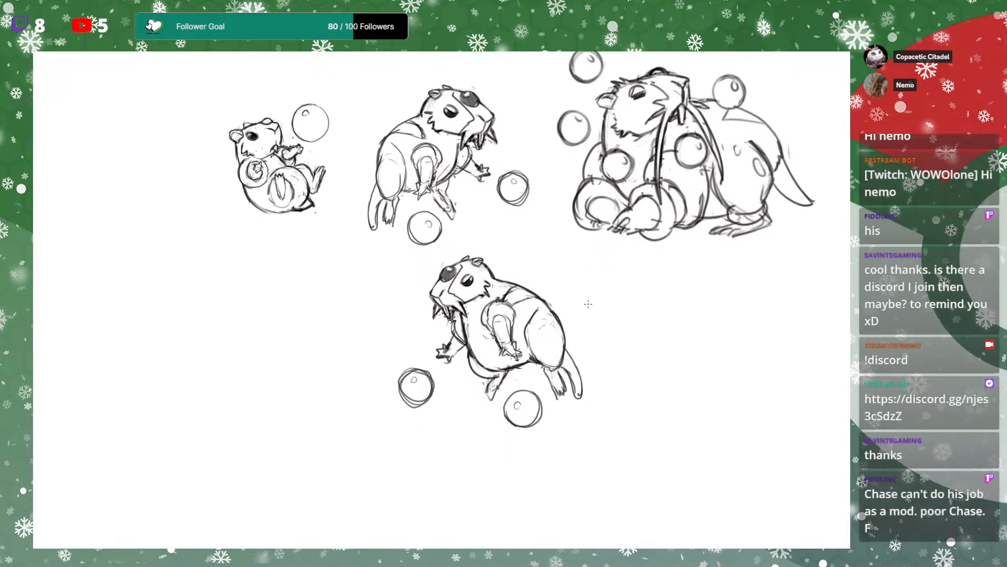
{"action": "left_click_drag", "start_coordinate": [616, 370], "coordinate": [599, 354]}
{"action": "mouse_move", "coordinate": [496, 323]}
{"action": "left_mouse_down"}
{"action": "mouse_move", "coordinate": [459, 303]}
{"action": "mouse_move", "coordinate": [437, 331]}
{"action": "mouse_move", "coordinate": [488, 329]}
{"action": "mouse_move", "coordinate": [479, 329]}
{"action": "left_mouse_up"}
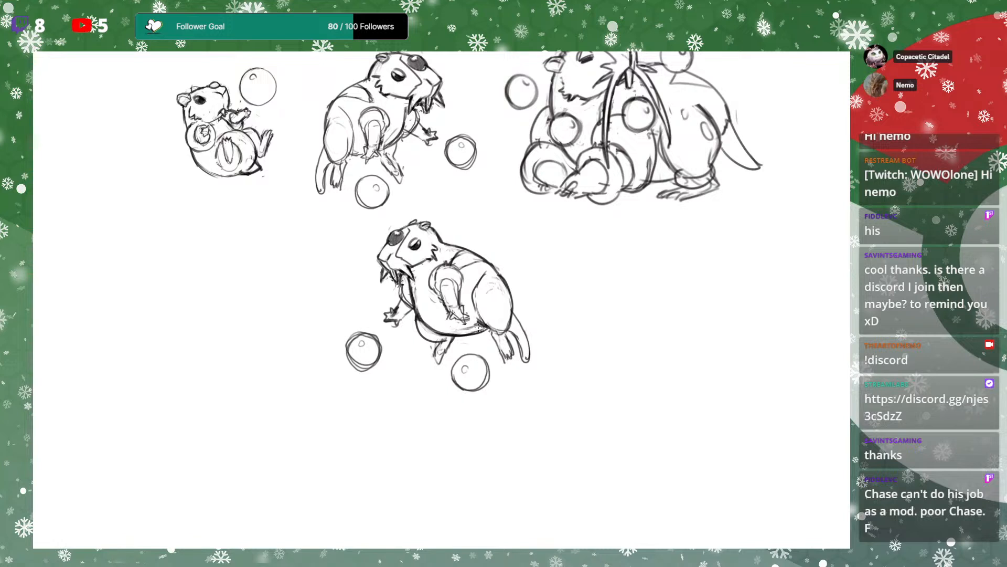
{"action": "left_click_drag", "start_coordinate": [571, 293], "coordinate": [589, 273]}
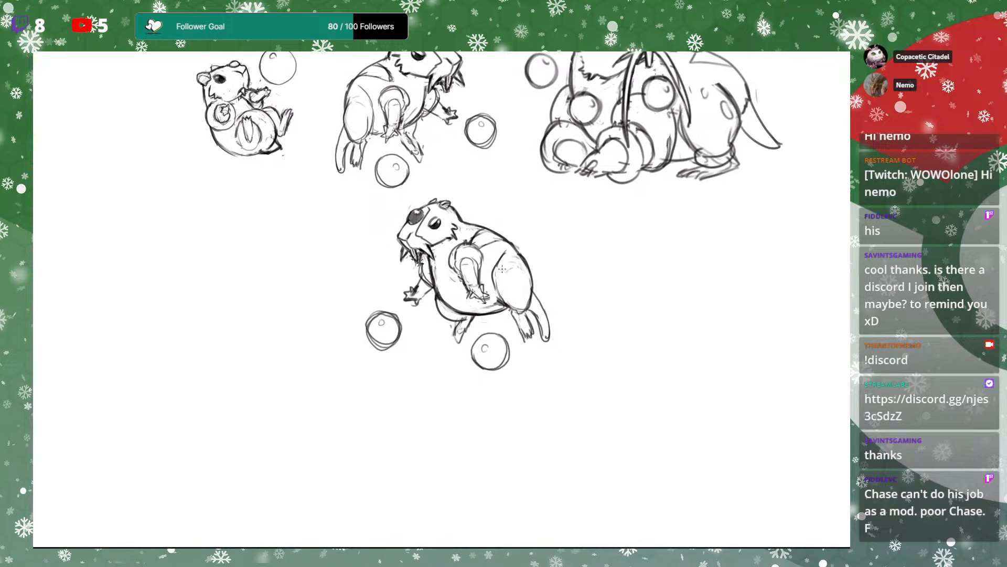
{"action": "left_click_drag", "start_coordinate": [506, 264], "coordinate": [553, 241]}
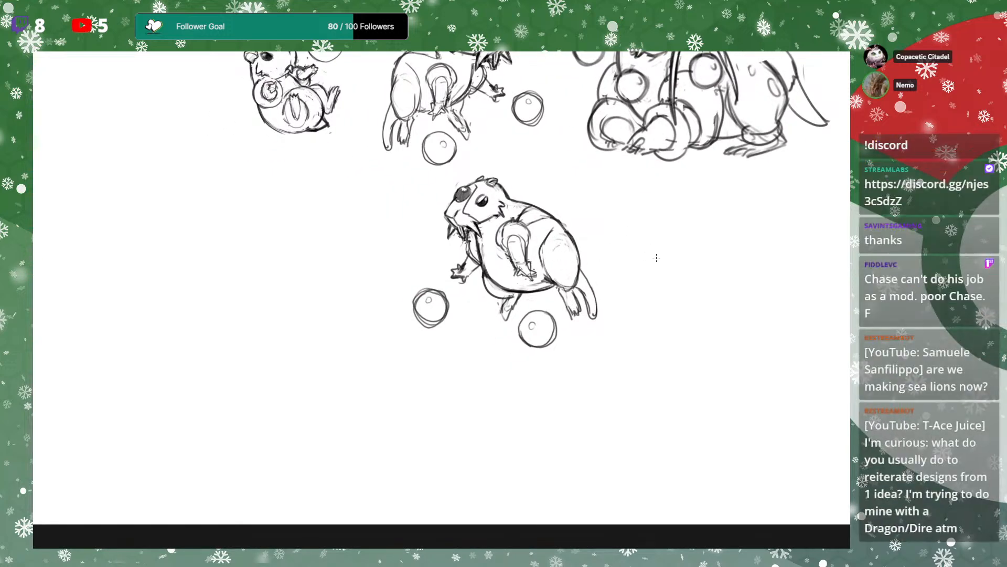
{"action": "left_click_drag", "start_coordinate": [543, 266], "coordinate": [548, 273]}
Handwrite "#ARTDECISIONS" in the empty area beside the flipped creature
{"action": "mouse_move", "coordinate": [709, 235]}
{"action": "left_mouse_down"}
{"action": "mouse_move", "coordinate": [665, 238]}
{"action": "mouse_move", "coordinate": [690, 243]}
{"action": "left_mouse_up"}
{"action": "mouse_move", "coordinate": [683, 227]}
{"action": "left_mouse_down"}
{"action": "mouse_move", "coordinate": [702, 227]}
{"action": "mouse_move", "coordinate": [708, 243]}
{"action": "left_mouse_up"}
{"action": "left_click_drag", "start_coordinate": [706, 226], "coordinate": [720, 243]}
{"action": "left_click_drag", "start_coordinate": [723, 234], "coordinate": [753, 239]}
{"action": "mouse_move", "coordinate": [764, 225]}
{"action": "left_mouse_down"}
{"action": "mouse_move", "coordinate": [759, 239]}
{"action": "mouse_move", "coordinate": [779, 239]}
{"action": "left_mouse_up"}
{"action": "mouse_move", "coordinate": [790, 228]}
{"action": "left_mouse_down"}
{"action": "mouse_move", "coordinate": [808, 224]}
{"action": "mouse_move", "coordinate": [810, 241]}
{"action": "left_mouse_up"}
{"action": "left_click_drag", "start_coordinate": [638, 224], "coordinate": [637, 246]}
{"action": "mouse_move", "coordinate": [648, 225]}
{"action": "left_mouse_down"}
{"action": "mouse_move", "coordinate": [646, 246]}
{"action": "mouse_move", "coordinate": [653, 231]}
{"action": "left_mouse_up"}
{"action": "left_click_drag", "start_coordinate": [636, 240], "coordinate": [654, 239]}
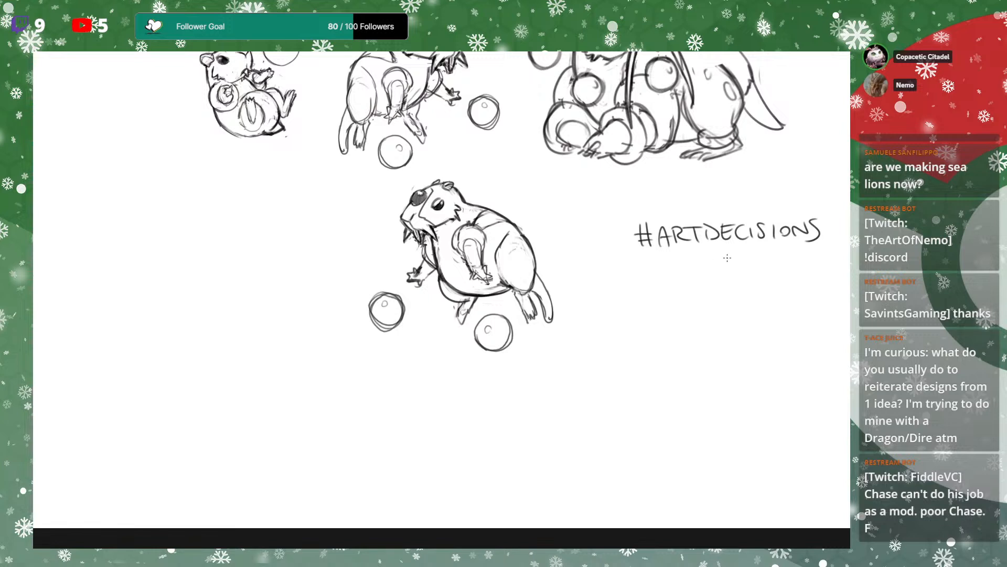
Select and delete the handwritten note beside the creature
{"action": "left_click_drag", "start_coordinate": [773, 268], "coordinate": [738, 284]}
{"action": "mouse_move", "coordinate": [615, 218]}
{"action": "left_mouse_down"}
{"action": "mouse_move", "coordinate": [821, 286]}
{"action": "mouse_move", "coordinate": [674, 216]}
{"action": "left_mouse_up"}
{"action": "key", "text": "Delete"}
{"action": "key", "text": "ctrl+d"}
Refine the lines of the flipped creature's near arm, lower belly and far thigh
{"action": "mouse_move", "coordinate": [585, 246]}
{"action": "left_mouse_down"}
{"action": "mouse_move", "coordinate": [633, 277]}
{"action": "mouse_move", "coordinate": [619, 286]}
{"action": "left_mouse_up"}
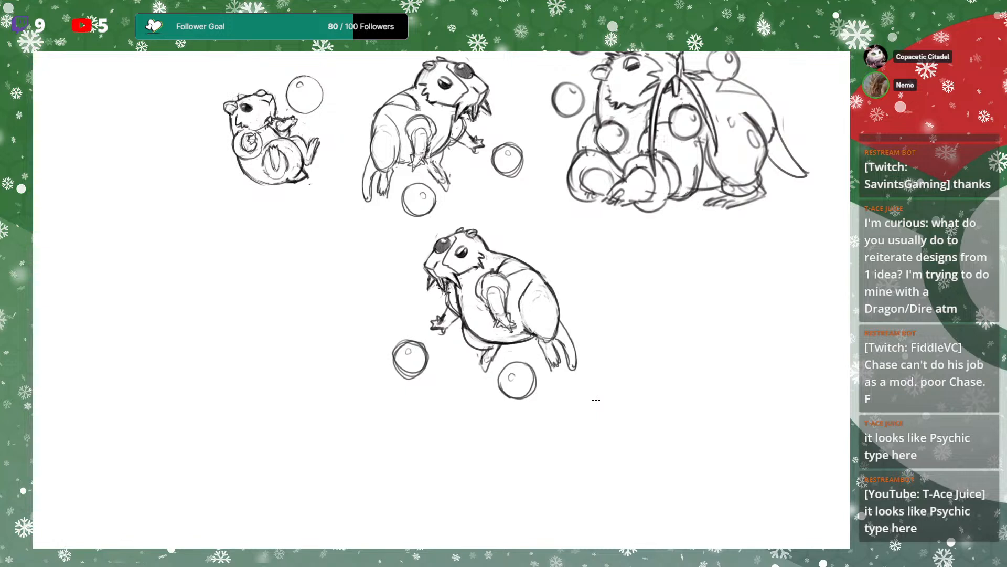
{"action": "left_click_drag", "start_coordinate": [629, 252], "coordinate": [635, 242]}
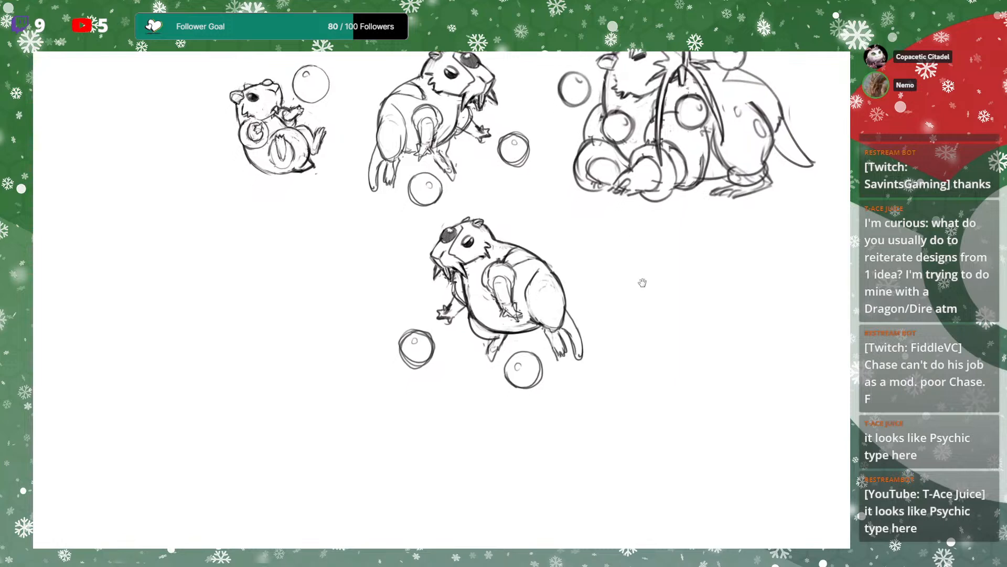
{"action": "left_click_drag", "start_coordinate": [641, 284], "coordinate": [639, 304]}
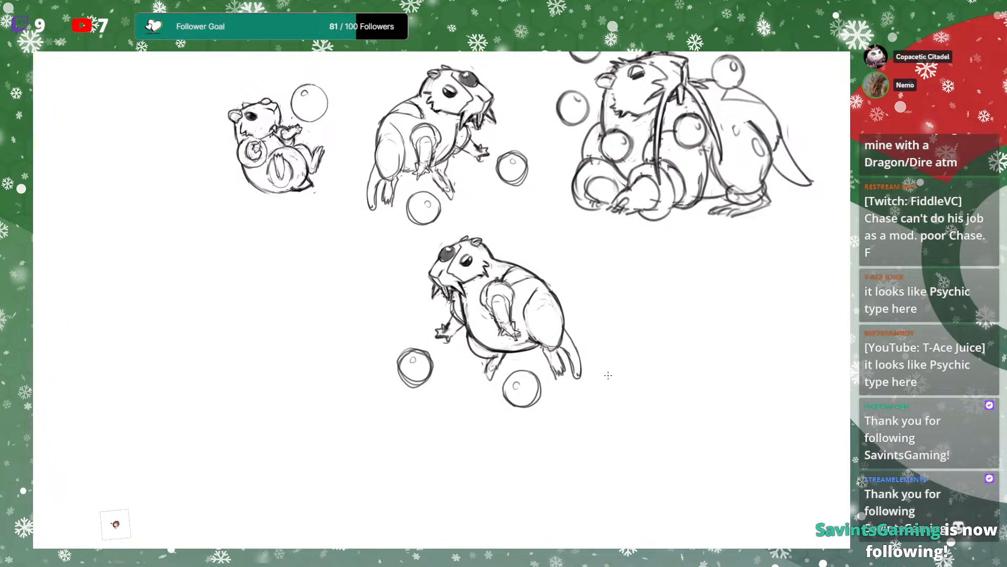
{"action": "mouse_move", "coordinate": [616, 299]}
{"action": "left_mouse_down"}
{"action": "mouse_move", "coordinate": [626, 301]}
{"action": "mouse_move", "coordinate": [593, 250]}
{"action": "left_mouse_up"}
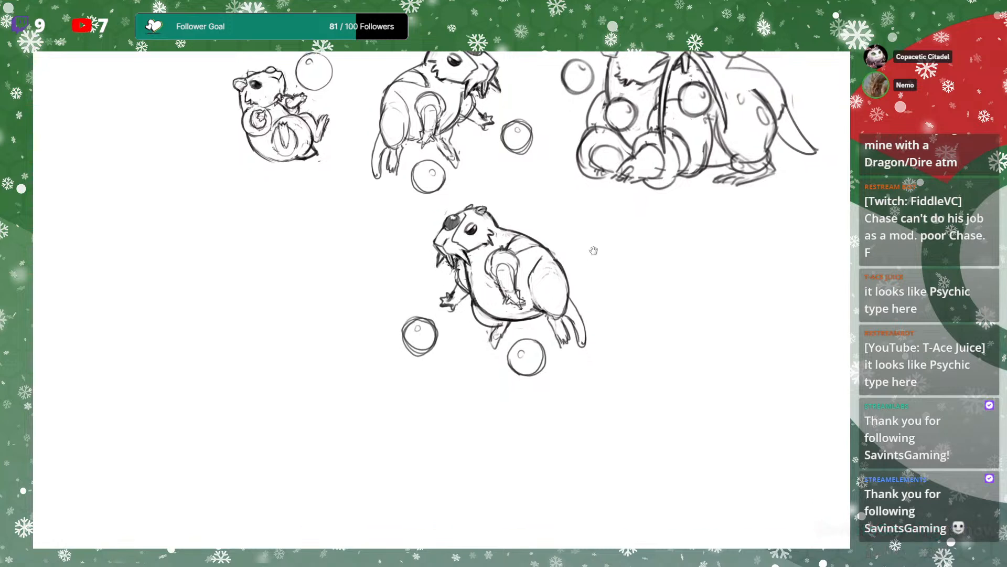
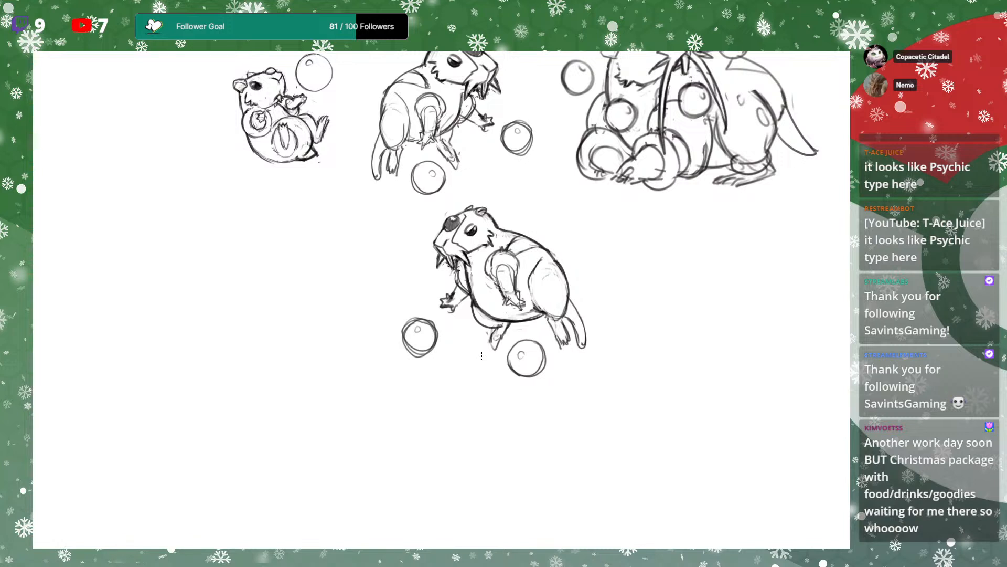
{"action": "scroll", "coordinate": [592, 243], "scroll_direction": "up", "scroll_amount": 2}
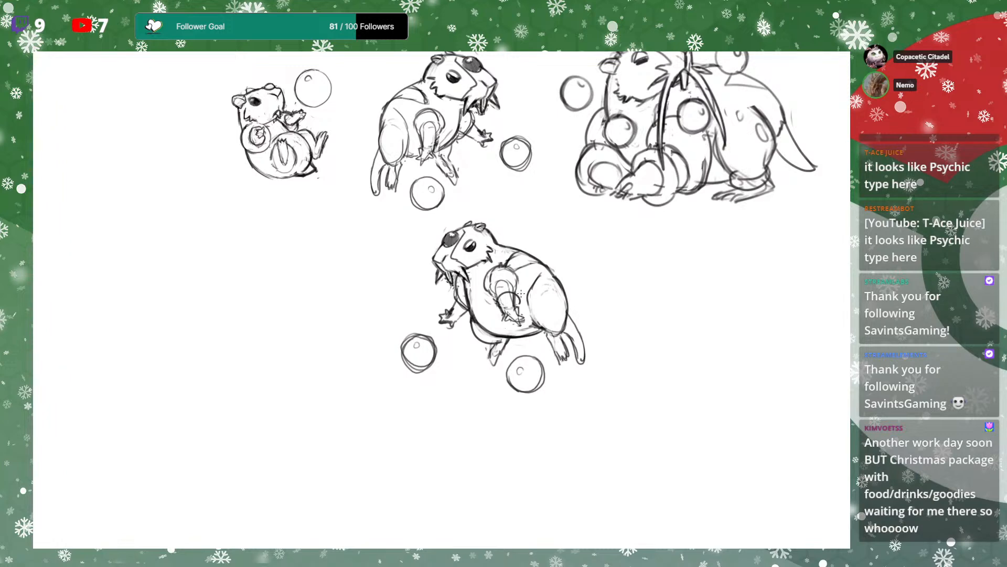
{"action": "mouse_move", "coordinate": [528, 289]}
{"action": "left_mouse_down"}
{"action": "mouse_move", "coordinate": [475, 532]}
{"action": "mouse_move", "coordinate": [496, 486]}
{"action": "mouse_move", "coordinate": [524, 285]}
{"action": "left_mouse_up"}
{"action": "mouse_move", "coordinate": [516, 327]}
{"action": "left_mouse_down"}
{"action": "mouse_move", "coordinate": [533, 322]}
{"action": "mouse_move", "coordinate": [534, 308]}
{"action": "mouse_move", "coordinate": [536, 318]}
{"action": "left_mouse_up"}
{"action": "left_click_drag", "start_coordinate": [465, 320], "coordinate": [483, 332]}
{"action": "left_click_drag", "start_coordinate": [470, 314], "coordinate": [485, 326]}
Select the reworked creature with its bubbles and flip it horizontally so it faces its original direction again
{"action": "mouse_move", "coordinate": [630, 249]}
{"action": "left_mouse_down"}
{"action": "mouse_move", "coordinate": [621, 235]}
{"action": "mouse_move", "coordinate": [594, 322]}
{"action": "mouse_move", "coordinate": [557, 523]}
{"action": "left_mouse_up"}
{"action": "key", "text": "ctrl+minus"}
{"action": "left_click_drag", "start_coordinate": [595, 347], "coordinate": [658, 211]}
{"action": "key", "text": "ctrl+plus"}
{"action": "mouse_move", "coordinate": [467, 315]}
{"action": "left_mouse_down"}
{"action": "mouse_move", "coordinate": [625, 304]}
{"action": "mouse_move", "coordinate": [482, 283]}
{"action": "left_mouse_up"}
{"action": "key", "text": "ctrl+t"}
{"action": "right_click", "coordinate": [619, 394]}
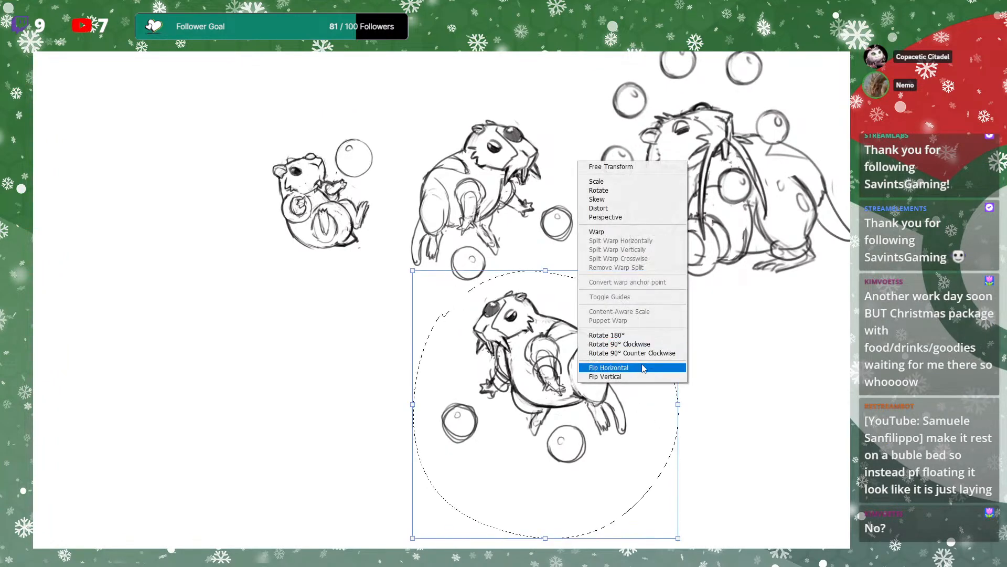
{"action": "left_click", "coordinate": [643, 376]}
{"action": "key", "text": "ctrl+z"}
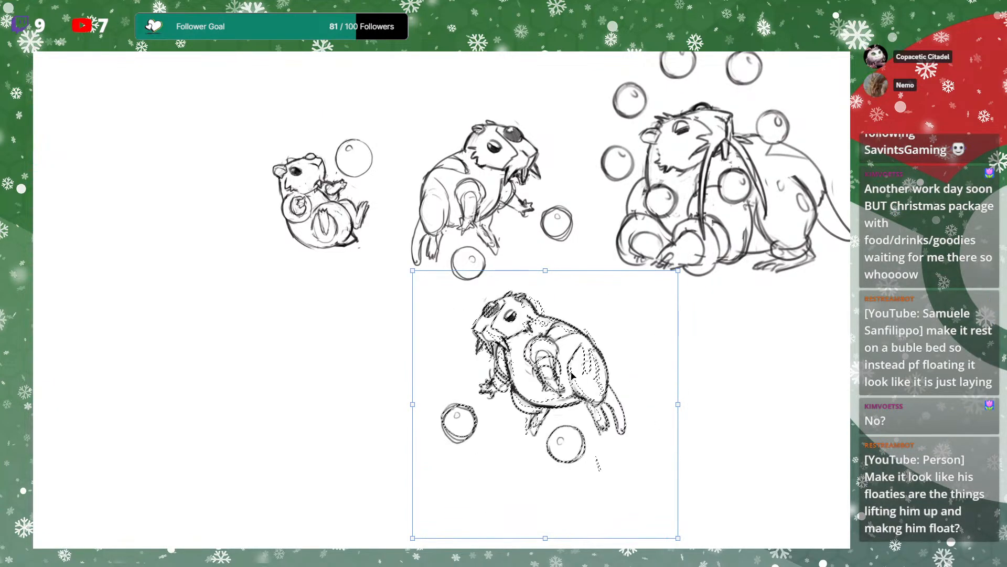
{"action": "right_click", "coordinate": [565, 368]}
{"action": "left_click", "coordinate": [618, 364]}
{"action": "key", "text": "ctrl+z"}
{"action": "right_click", "coordinate": [556, 373]}
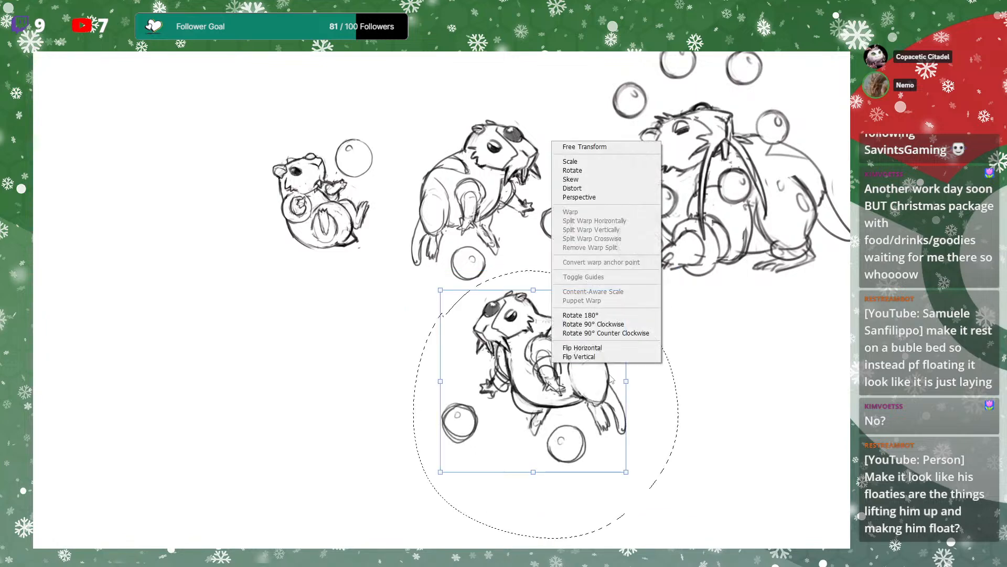
{"action": "left_click", "coordinate": [608, 357]}
{"action": "key", "text": "Return"}
{"action": "key", "text": "ctrl+d"}
Move the reworked creature with its bubbles up between the second-stage creatures of the two line-ups
{"action": "left_click_drag", "start_coordinate": [639, 290], "coordinate": [632, 384]}
{"action": "key", "text": "ctrl+minus"}
{"action": "mouse_move", "coordinate": [502, 431]}
{"action": "left_mouse_down"}
{"action": "mouse_move", "coordinate": [451, 200]}
{"action": "mouse_move", "coordinate": [455, 212]}
{"action": "left_mouse_up"}
{"action": "mouse_move", "coordinate": [570, 212]}
{"action": "left_mouse_down"}
{"action": "mouse_move", "coordinate": [604, 295]}
{"action": "mouse_move", "coordinate": [672, 237]}
{"action": "left_mouse_up"}
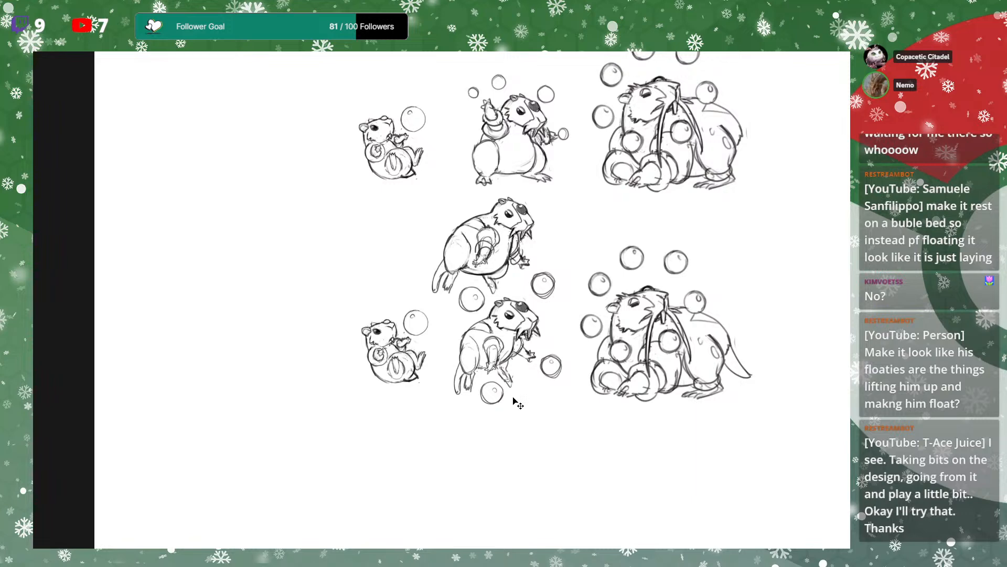
{"action": "left_click_drag", "start_coordinate": [527, 250], "coordinate": [529, 243]}
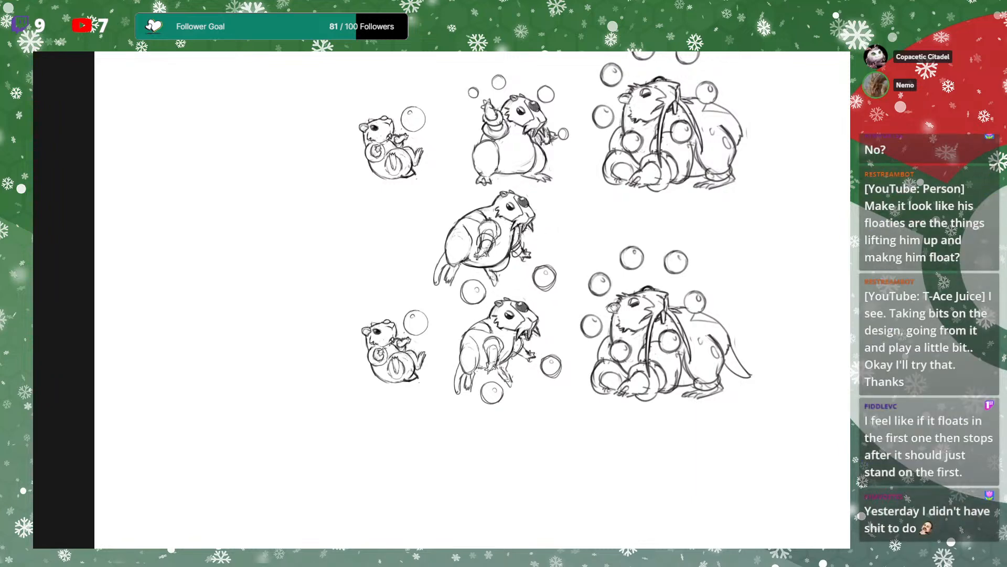
Move the reworked creature with its bubbles into the empty space left of both line-ups
{"action": "left_click_drag", "start_coordinate": [614, 306], "coordinate": [606, 310]}
{"action": "left_click_drag", "start_coordinate": [508, 237], "coordinate": [387, 233]}
{"action": "left_click_drag", "start_coordinate": [545, 246], "coordinate": [629, 266]}
{"action": "mouse_move", "coordinate": [477, 255]}
{"action": "left_mouse_down"}
{"action": "mouse_move", "coordinate": [470, 267]}
{"action": "mouse_move", "coordinate": [382, 251]}
{"action": "left_mouse_up"}
{"action": "left_click_drag", "start_coordinate": [571, 257], "coordinate": [573, 292]}
{"action": "left_click_drag", "start_coordinate": [489, 301], "coordinate": [496, 306]}
{"action": "mouse_move", "coordinate": [400, 284]}
{"action": "left_mouse_down"}
{"action": "mouse_move", "coordinate": [580, 246]}
{"action": "mouse_move", "coordinate": [560, 275]}
{"action": "mouse_move", "coordinate": [605, 287]}
{"action": "left_mouse_up"}
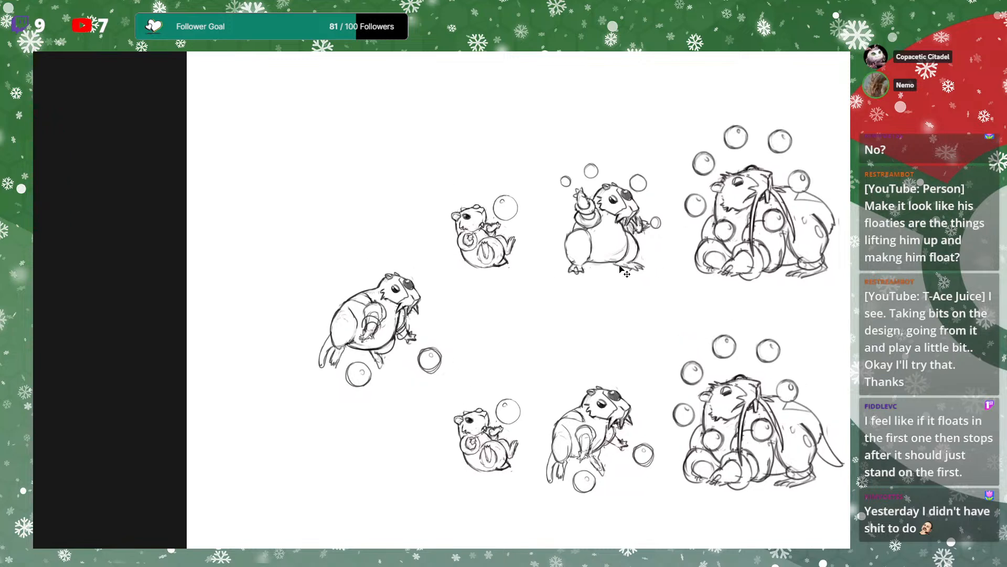
{"action": "left_click_drag", "start_coordinate": [600, 271], "coordinate": [605, 266]}
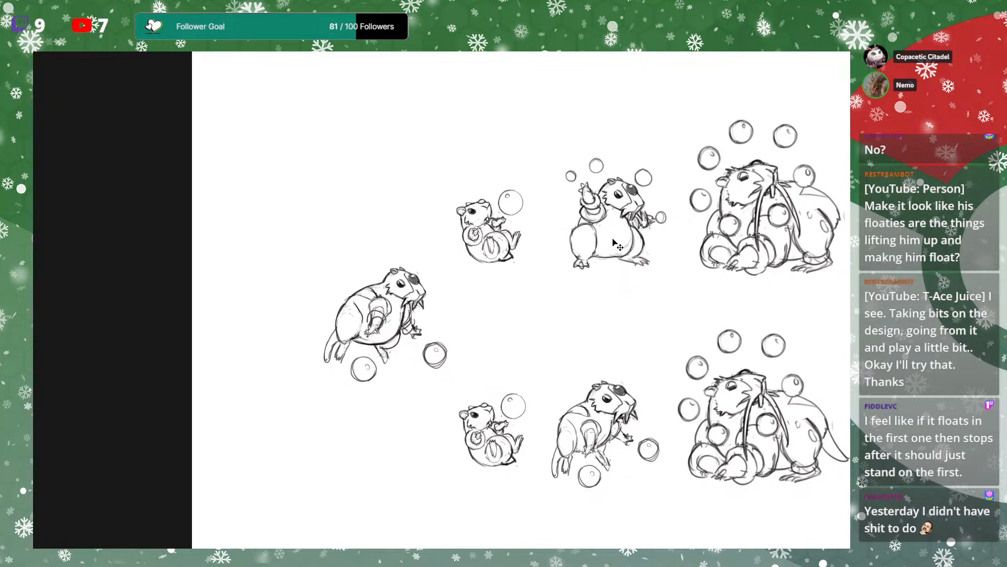
Compare the two line-ups with the reworked creature and nudge the creature with its bubbles slightly closer to them
{"action": "left_click_drag", "start_coordinate": [612, 256], "coordinate": [615, 235]}
{"action": "left_click_drag", "start_coordinate": [643, 266], "coordinate": [634, 258]}
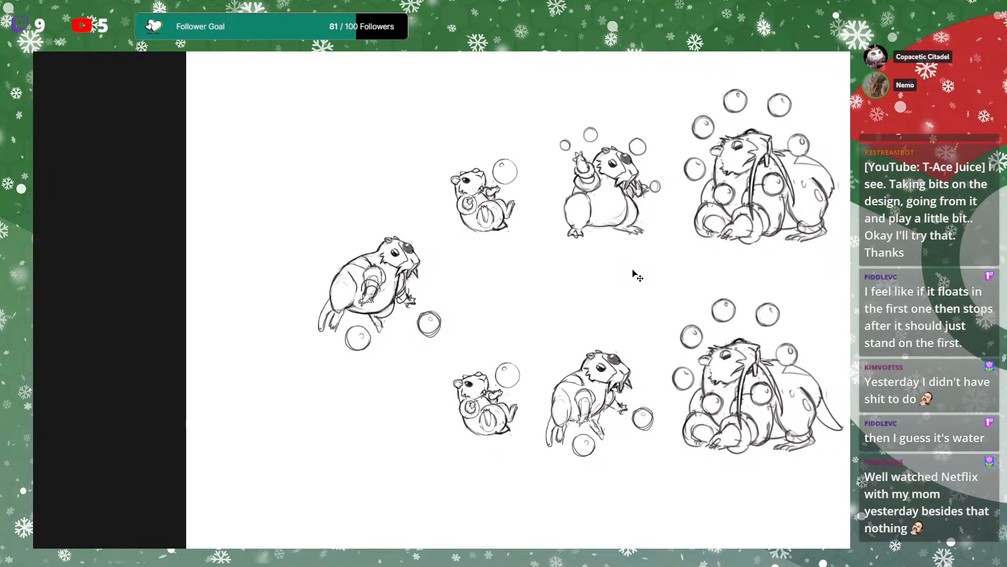
{"action": "left_click_drag", "start_coordinate": [639, 253], "coordinate": [629, 248]}
{"action": "left_click_drag", "start_coordinate": [725, 222], "coordinate": [711, 237]}
{"action": "left_click_drag", "start_coordinate": [780, 228], "coordinate": [714, 234]}
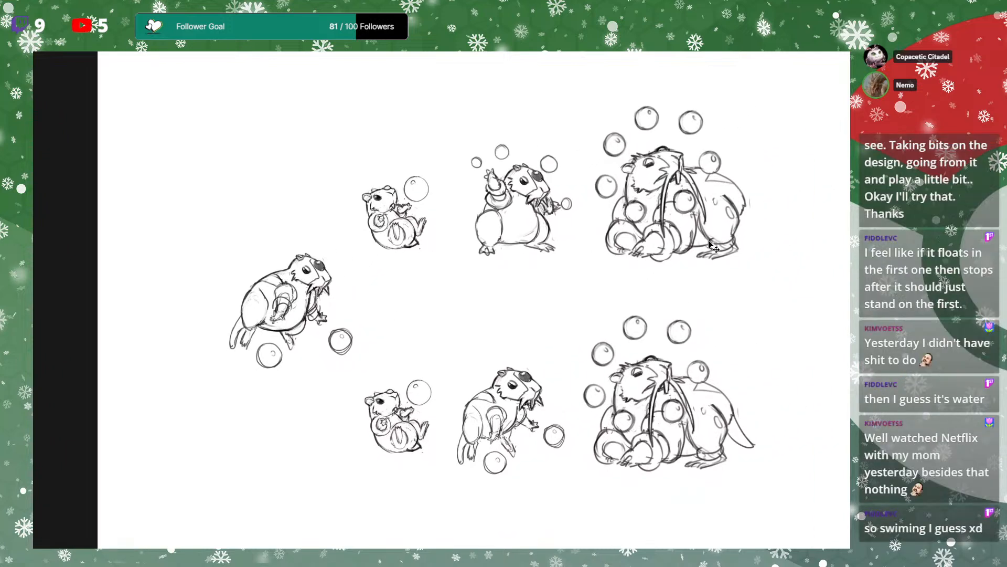
{"action": "left_click_drag", "start_coordinate": [340, 321], "coordinate": [354, 333]}
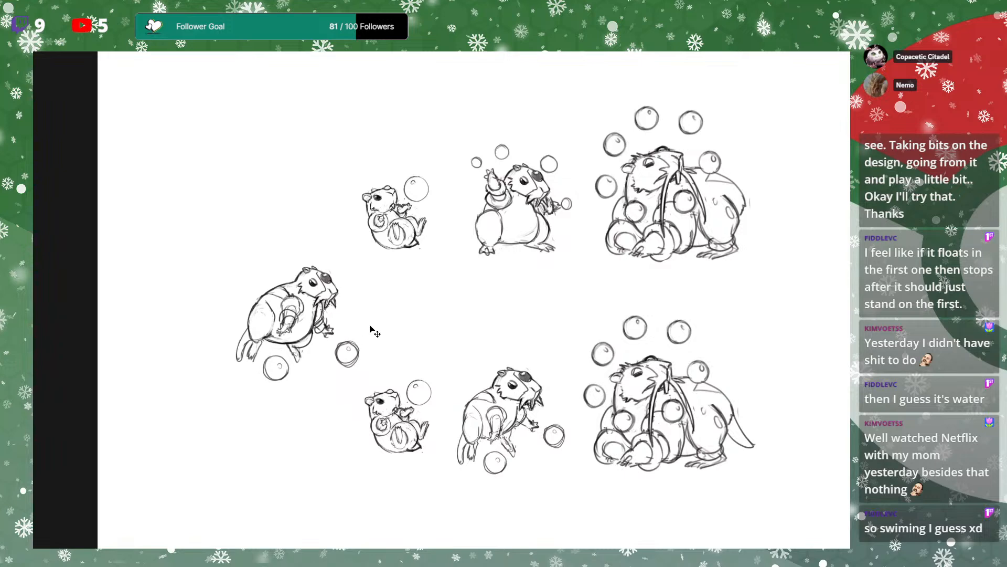
{"action": "left_click_drag", "start_coordinate": [640, 246], "coordinate": [702, 234]}
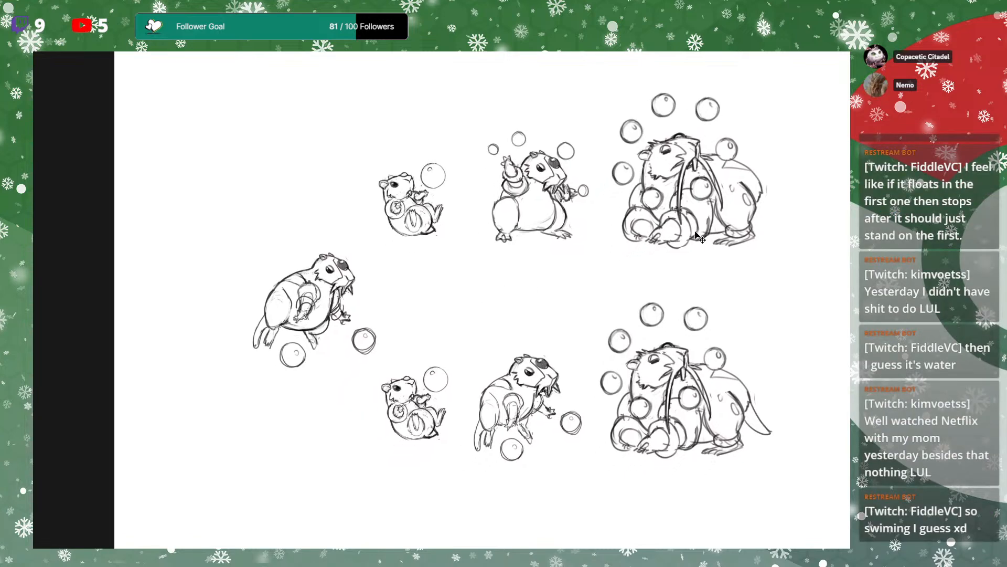
{"action": "left_click_drag", "start_coordinate": [665, 281], "coordinate": [726, 249]}
{"action": "key", "text": "ctrl+plus"}
{"action": "left_click_drag", "start_coordinate": [681, 296], "coordinate": [772, 254]}
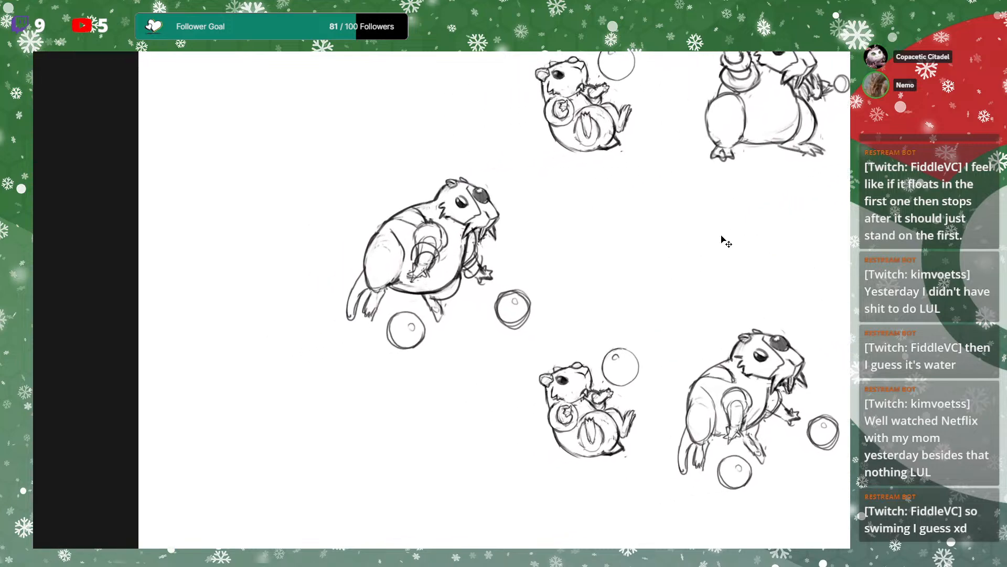
Undo the recent placements of the reworked creature
{"action": "key", "text": "ctrl+z"}
{"action": "key", "text": "ctrl+z"}
{"action": "key", "text": "ctrl+z"}
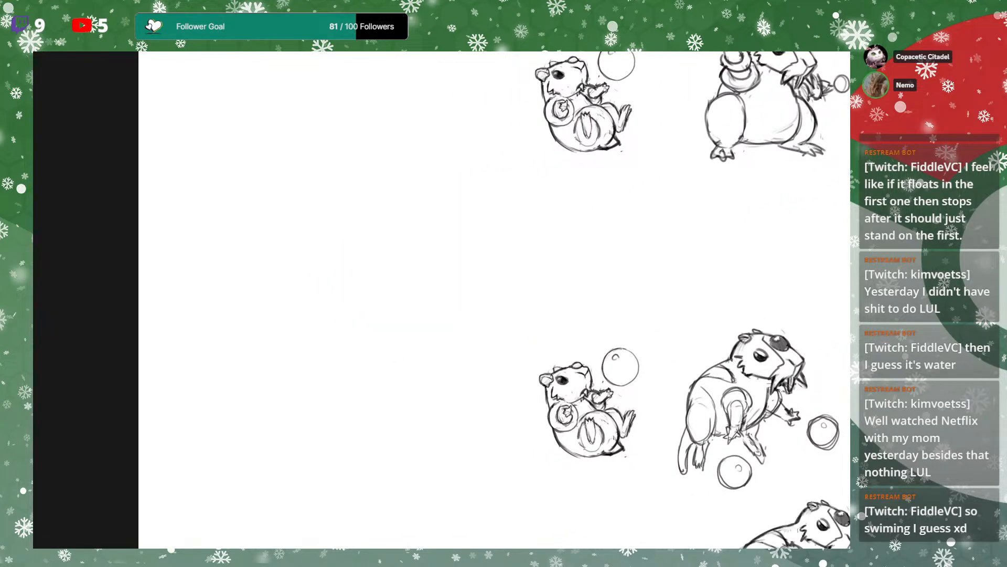
Move the reworked creature with its bubbles into the empty space beside both line-ups and flip it horizontally to face right
{"action": "left_click_drag", "start_coordinate": [848, 401], "coordinate": [690, 297]}
{"action": "left_click_drag", "start_coordinate": [686, 462], "coordinate": [206, 168]}
{"action": "left_click_drag", "start_coordinate": [401, 230], "coordinate": [597, 377]}
{"action": "right_click", "coordinate": [374, 322]}
{"action": "left_click", "coordinate": [424, 527]}
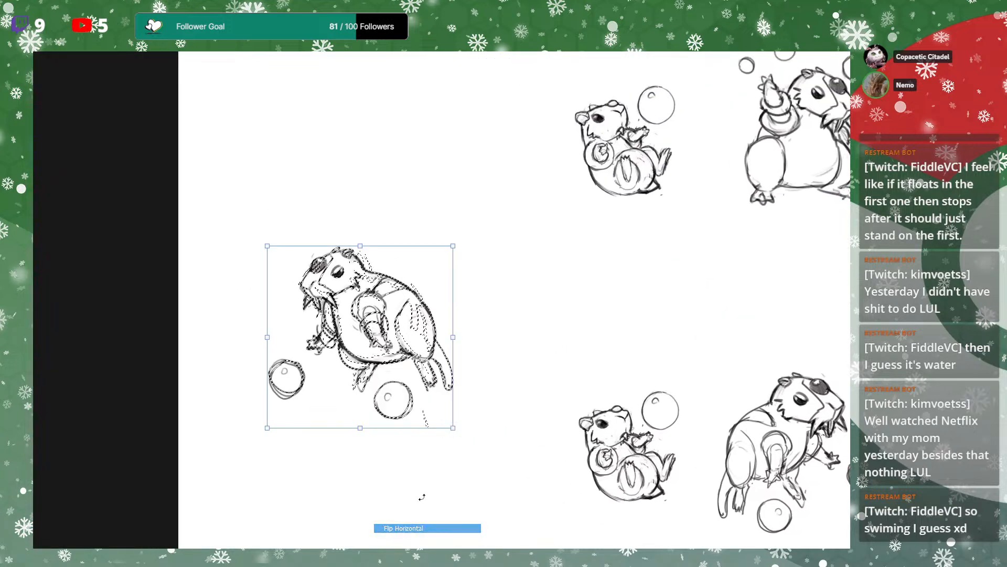
{"action": "left_click_drag", "start_coordinate": [445, 304], "coordinate": [528, 270]}
{"action": "key", "text": "Return"}
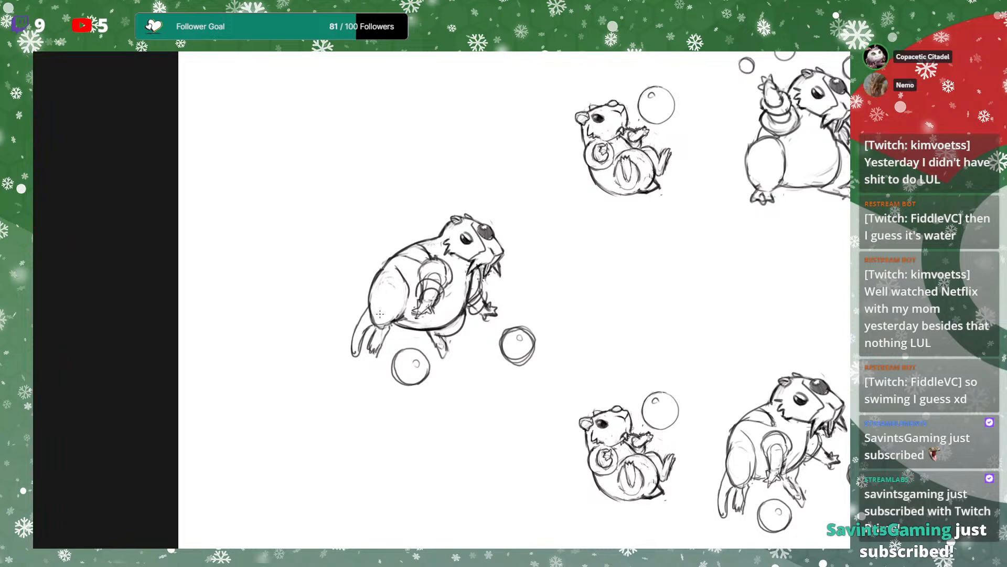
Examine the reworked creature's pose and size against the creatures in both line-ups
{"action": "left_click_drag", "start_coordinate": [497, 303], "coordinate": [510, 310]}
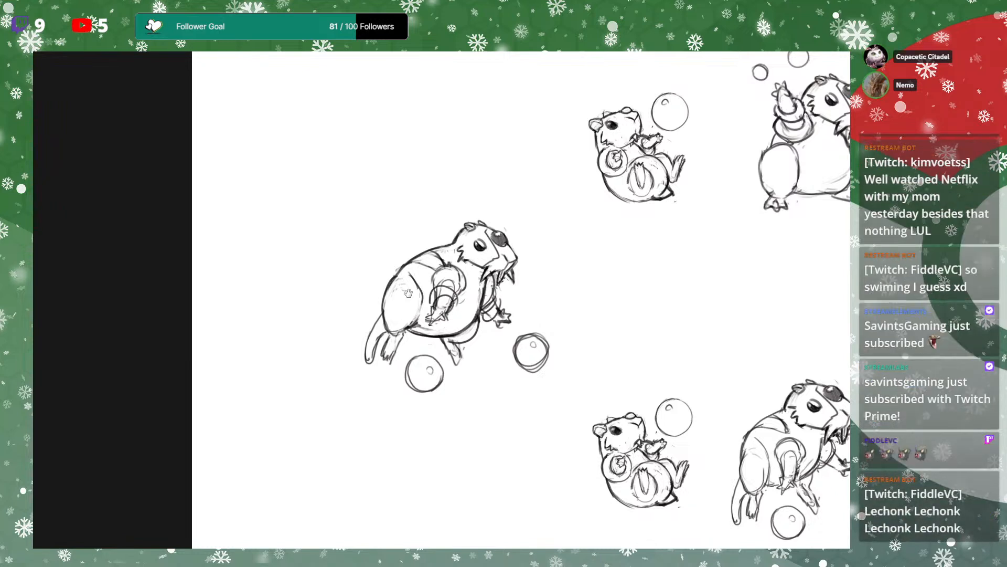
{"action": "left_click_drag", "start_coordinate": [402, 293], "coordinate": [447, 296]}
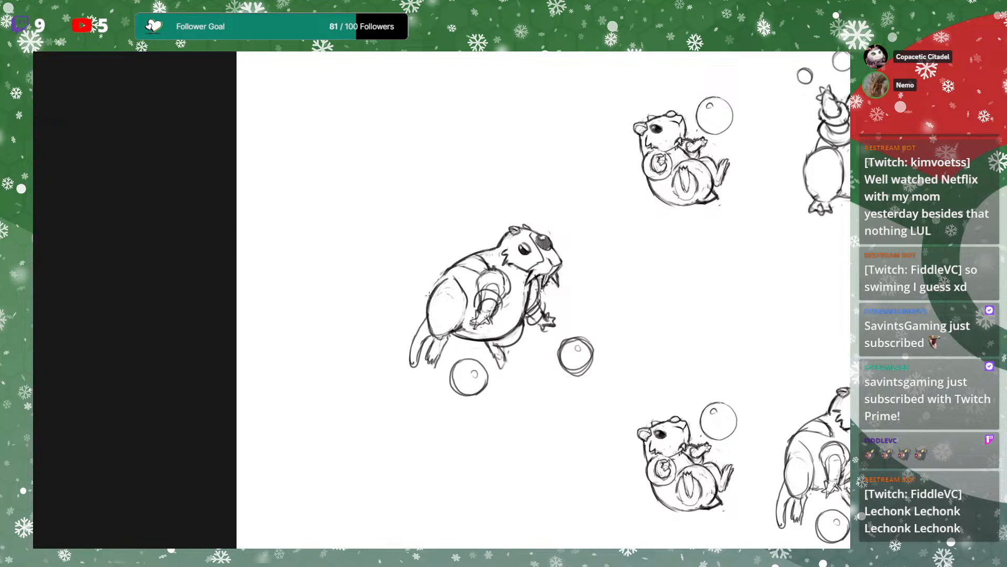
{"action": "left_click_drag", "start_coordinate": [439, 284], "coordinate": [464, 287]}
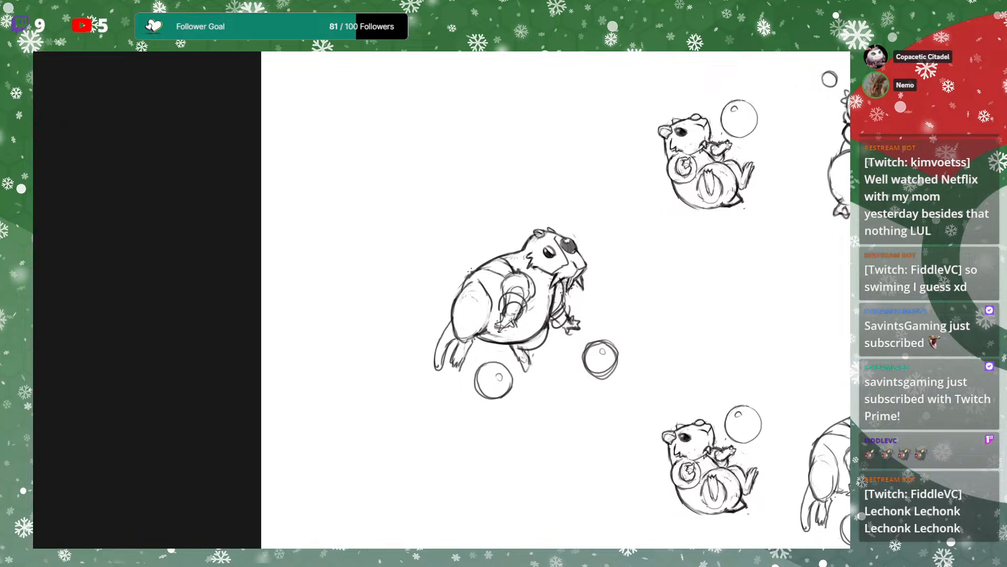
{"action": "left_click_drag", "start_coordinate": [485, 271], "coordinate": [223, 347]}
{"action": "left_click_drag", "start_coordinate": [531, 358], "coordinate": [320, 389]}
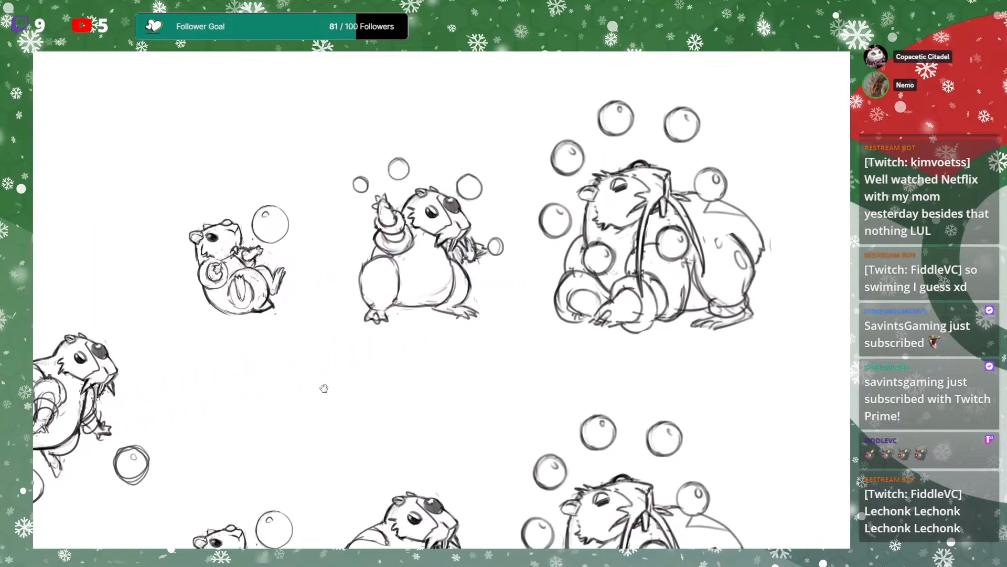
{"action": "mouse_move", "coordinate": [288, 434]}
{"action": "left_mouse_down"}
{"action": "mouse_move", "coordinate": [499, 250]}
{"action": "mouse_move", "coordinate": [722, 216]}
{"action": "mouse_move", "coordinate": [522, 412]}
{"action": "left_mouse_up"}
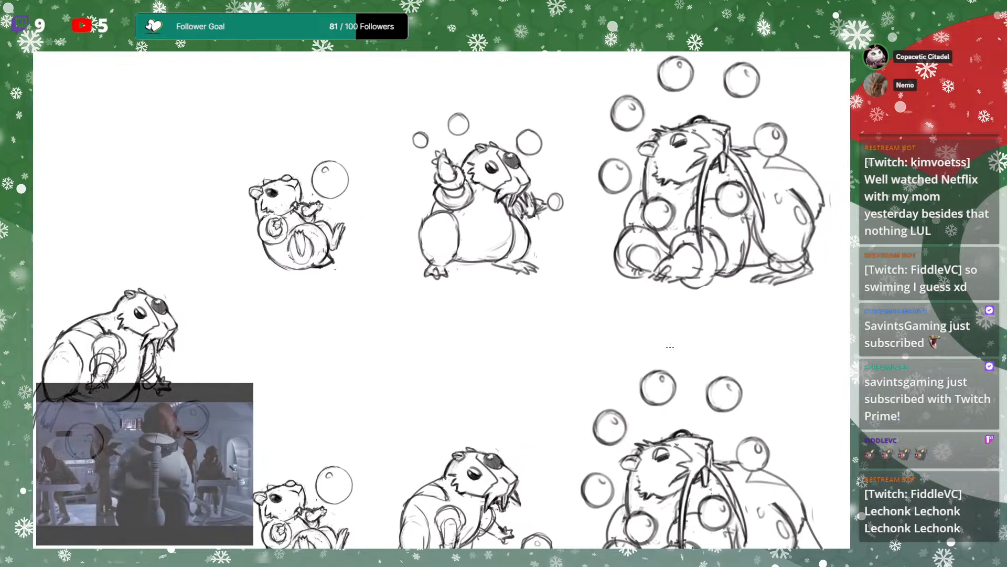
{"action": "mouse_move", "coordinate": [599, 333]}
{"action": "left_mouse_down"}
{"action": "mouse_move", "coordinate": [618, 342]}
{"action": "mouse_move", "coordinate": [729, 321]}
{"action": "mouse_move", "coordinate": [657, 306]}
{"action": "mouse_move", "coordinate": [709, 306]}
{"action": "left_mouse_up"}
{"action": "mouse_move", "coordinate": [468, 308]}
{"action": "left_mouse_down"}
{"action": "mouse_move", "coordinate": [598, 266]}
{"action": "mouse_move", "coordinate": [283, 435]}
{"action": "mouse_move", "coordinate": [377, 310]}
{"action": "left_mouse_up"}
{"action": "key", "text": "ctrl+plus"}
{"action": "left_click_drag", "start_coordinate": [600, 292], "coordinate": [381, 407]}
{"action": "key", "text": "ctrl+minus"}
{"action": "left_click_drag", "start_coordinate": [568, 345], "coordinate": [575, 334]}
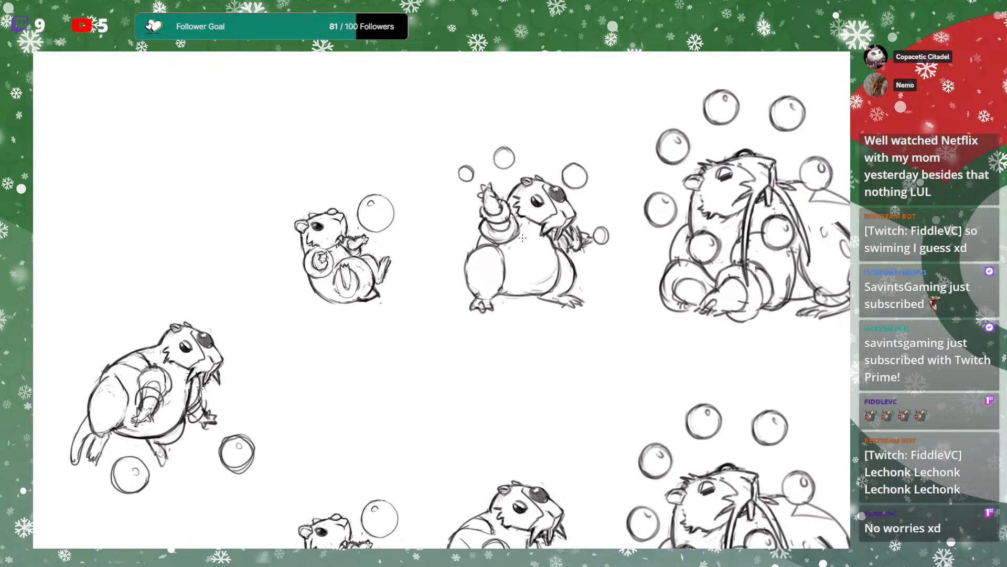
Try a sloping back line and a hanging near arm over the upper line-up's second-stage creature
{"action": "left_click_drag", "start_coordinate": [480, 244], "coordinate": [516, 186]}
{"action": "left_click_drag", "start_coordinate": [477, 246], "coordinate": [530, 175]}
{"action": "mouse_move", "coordinate": [501, 217]}
{"action": "left_mouse_down"}
{"action": "mouse_move", "coordinate": [526, 264]}
{"action": "mouse_move", "coordinate": [512, 220]}
{"action": "left_mouse_up"}
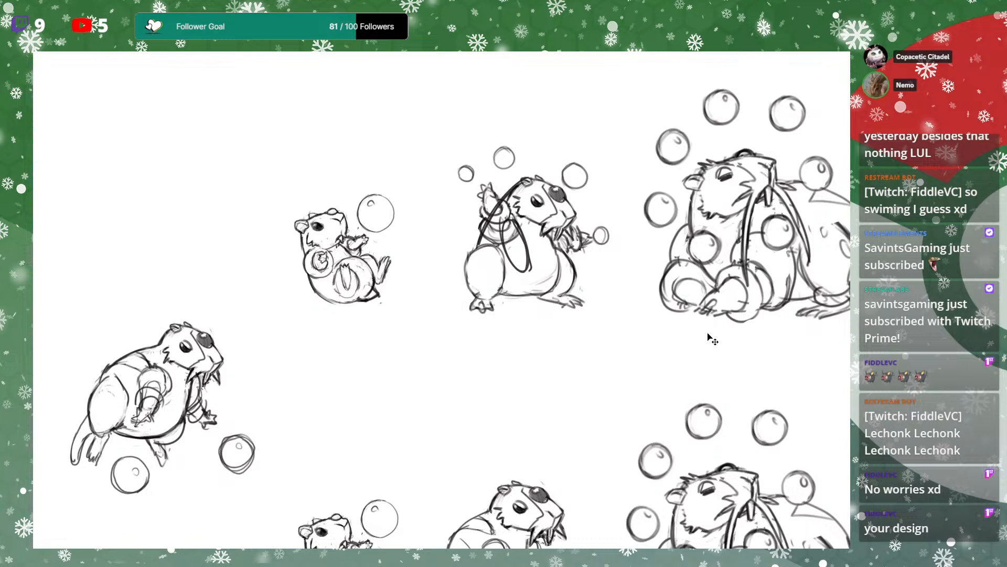
{"action": "key", "text": "ctrl+z"}
{"action": "key", "text": "ctrl+z"}
Try a few quick marks in the empty space around the reworked creature and above the lower second-stage creature
{"action": "left_click_drag", "start_coordinate": [527, 388], "coordinate": [635, 333]}
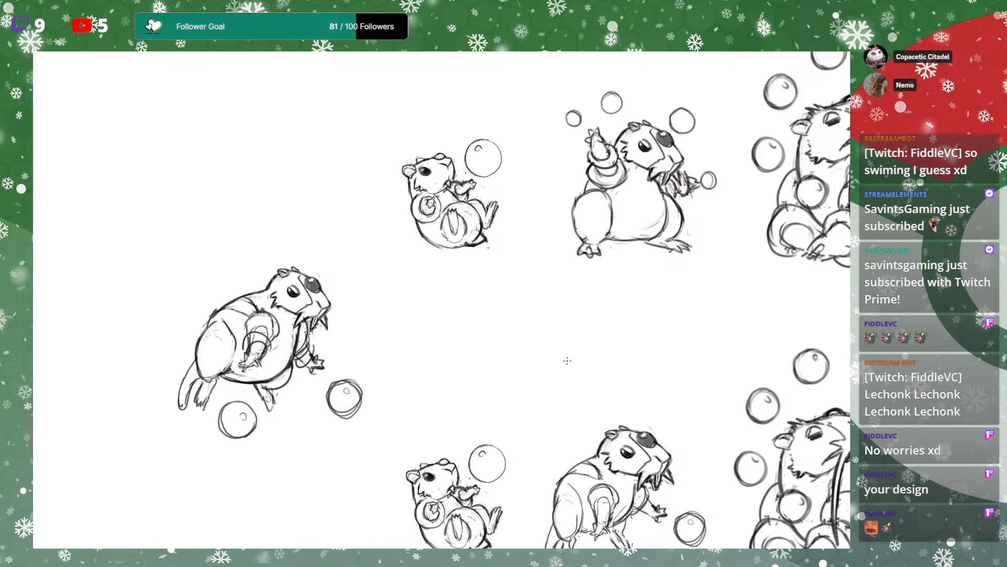
{"action": "left_click_drag", "start_coordinate": [738, 229], "coordinate": [601, 256]}
{"action": "left_click_drag", "start_coordinate": [540, 399], "coordinate": [817, 319]}
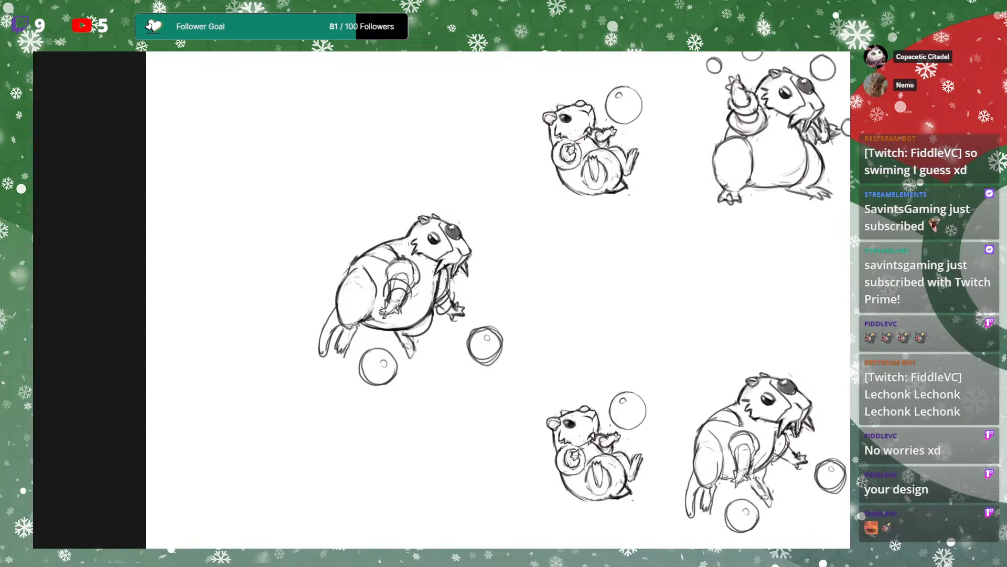
{"action": "mouse_move", "coordinate": [446, 229]}
{"action": "left_mouse_down"}
{"action": "mouse_move", "coordinate": [427, 308]}
{"action": "mouse_move", "coordinate": [385, 330]}
{"action": "left_mouse_up"}
{"action": "mouse_move", "coordinate": [215, 286]}
{"action": "left_mouse_down"}
{"action": "mouse_move", "coordinate": [242, 351]}
{"action": "mouse_move", "coordinate": [199, 329]}
{"action": "left_mouse_up"}
{"action": "mouse_move", "coordinate": [457, 296]}
{"action": "left_mouse_down"}
{"action": "mouse_move", "coordinate": [540, 249]}
{"action": "mouse_move", "coordinate": [393, 383]}
{"action": "left_mouse_up"}
{"action": "key", "text": "ctrl+z"}
{"action": "mouse_move", "coordinate": [523, 217]}
{"action": "left_mouse_down"}
{"action": "mouse_move", "coordinate": [559, 174]}
{"action": "mouse_move", "coordinate": [515, 260]}
{"action": "left_mouse_up"}
{"action": "key", "text": "ctrl+z"}
{"action": "mouse_move", "coordinate": [539, 218]}
{"action": "left_mouse_down"}
{"action": "mouse_move", "coordinate": [510, 261]}
{"action": "mouse_move", "coordinate": [534, 275]}
{"action": "left_mouse_up"}
{"action": "key", "text": "ctrl+z"}
{"action": "mouse_move", "coordinate": [540, 384]}
{"action": "left_mouse_down"}
{"action": "mouse_move", "coordinate": [636, 328]}
{"action": "mouse_move", "coordinate": [631, 340]}
{"action": "mouse_move", "coordinate": [679, 322]}
{"action": "mouse_move", "coordinate": [677, 308]}
{"action": "mouse_move", "coordinate": [567, 310]}
{"action": "left_mouse_up"}
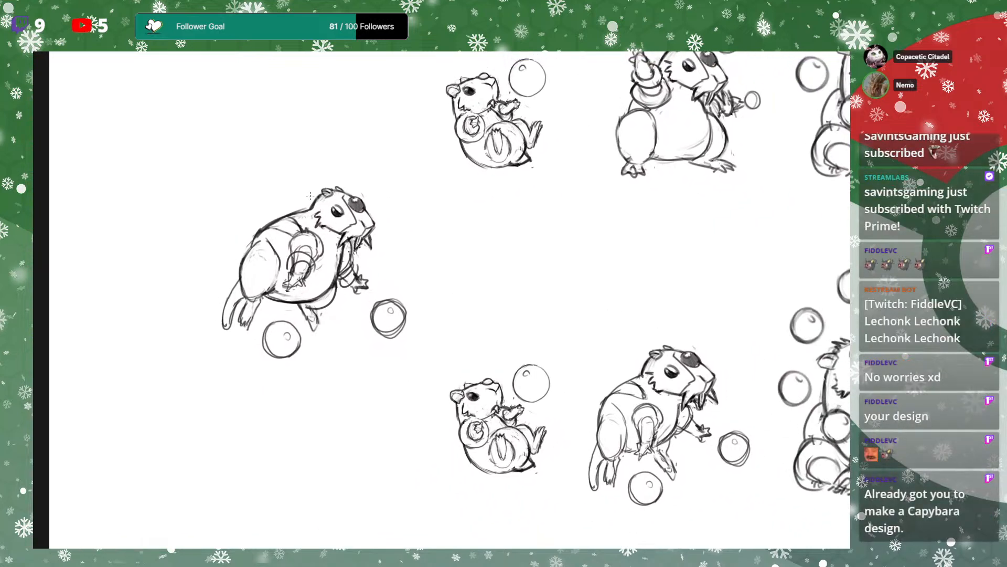
{"action": "left_click_drag", "start_coordinate": [665, 354], "coordinate": [624, 341]}
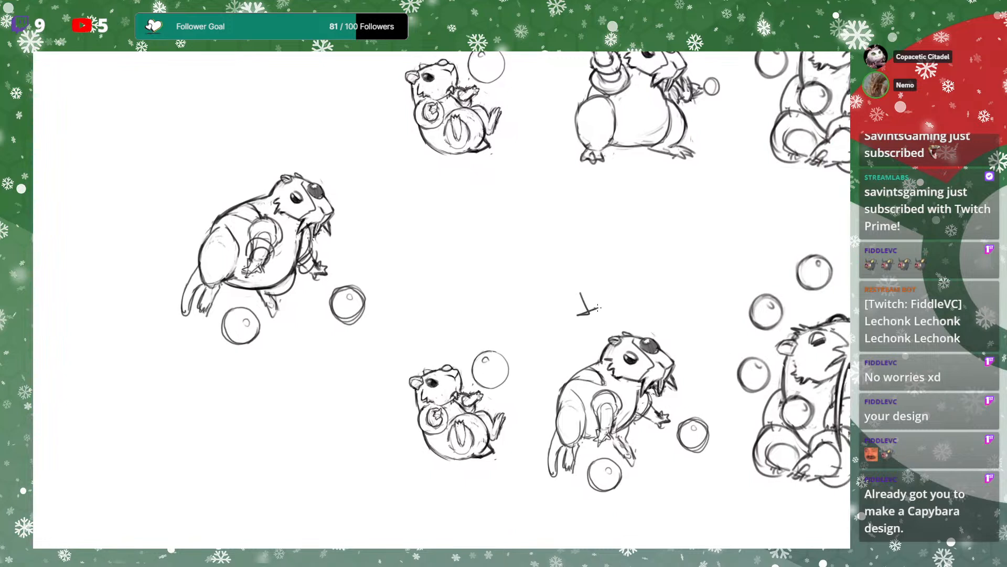
{"action": "key", "text": "ctrl+z"}
Review how the poses flow across the three stages in both line-ups
{"action": "left_click_drag", "start_coordinate": [649, 295], "coordinate": [646, 309]}
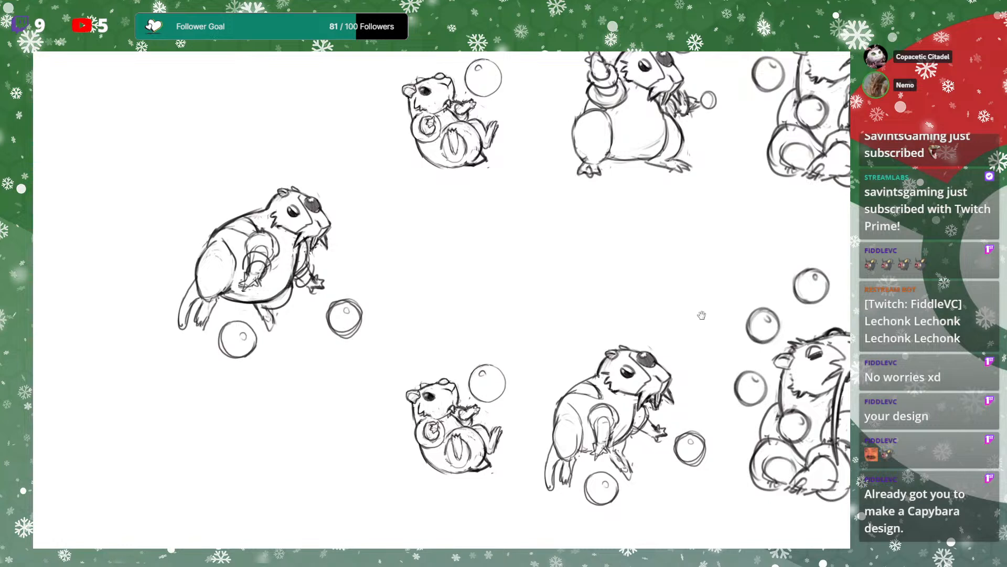
{"action": "left_click_drag", "start_coordinate": [706, 321], "coordinate": [618, 254]}
{"action": "left_click_drag", "start_coordinate": [733, 260], "coordinate": [707, 287]}
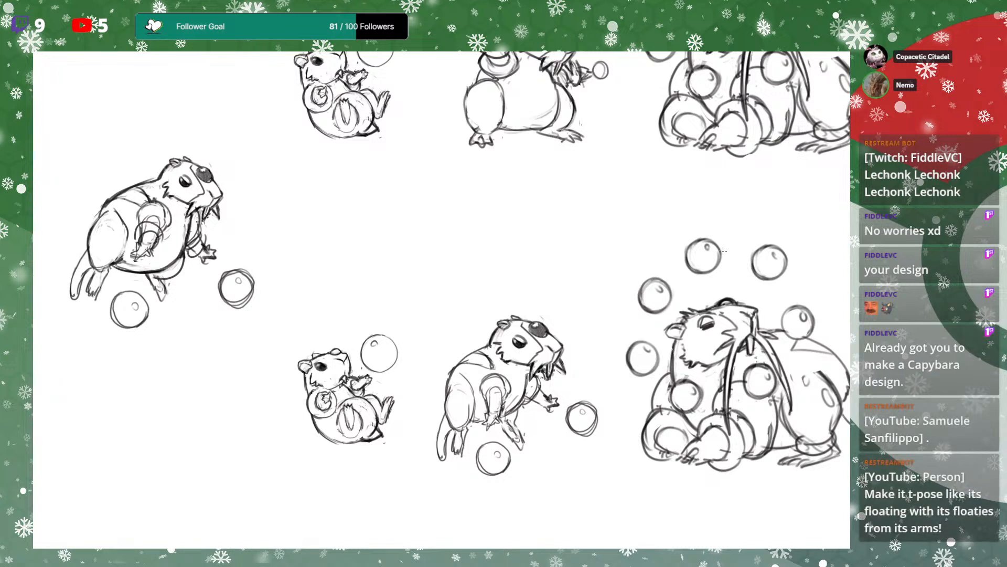
{"action": "mouse_move", "coordinate": [587, 278]}
{"action": "left_mouse_down"}
{"action": "mouse_move", "coordinate": [652, 276]}
{"action": "mouse_move", "coordinate": [628, 265]}
{"action": "left_mouse_up"}
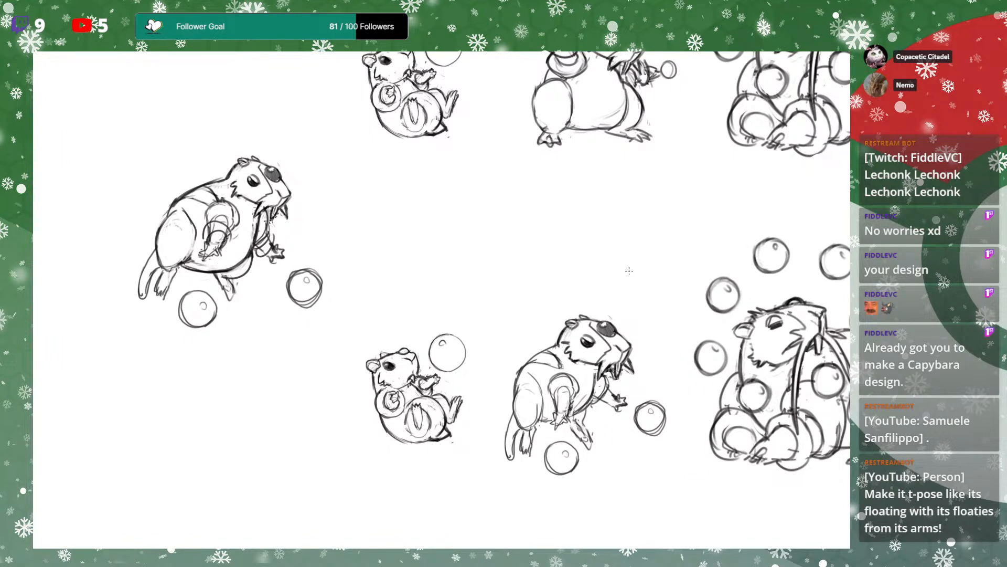
{"action": "left_click_drag", "start_coordinate": [632, 281], "coordinate": [659, 284]}
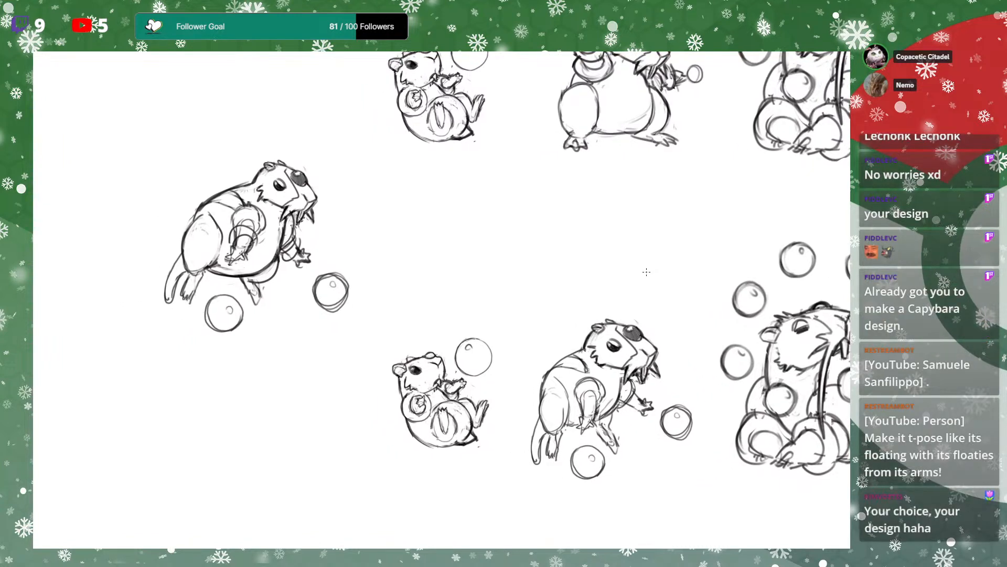
{"action": "left_click_drag", "start_coordinate": [689, 245], "coordinate": [684, 297]}
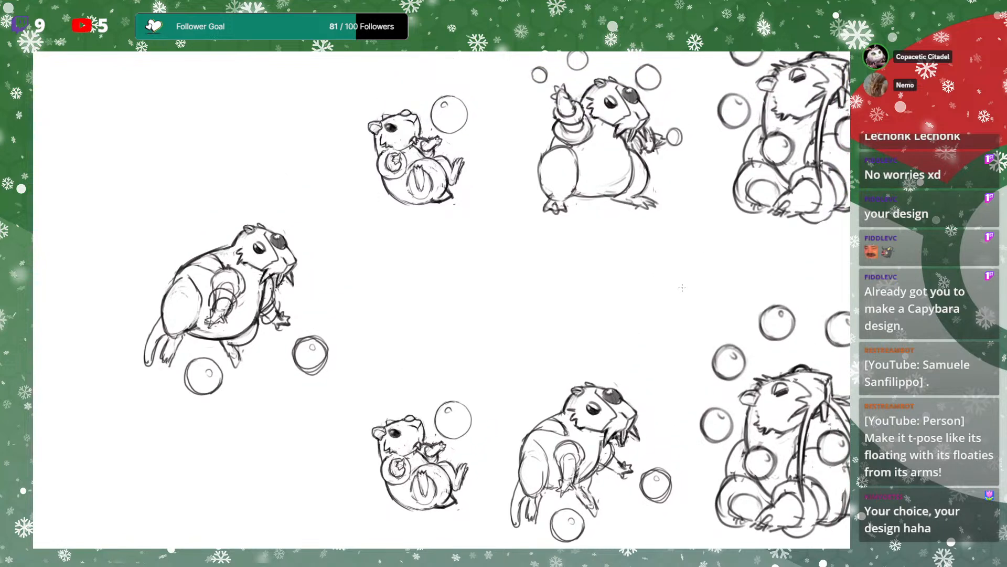
{"action": "left_click_drag", "start_coordinate": [682, 243], "coordinate": [676, 276]}
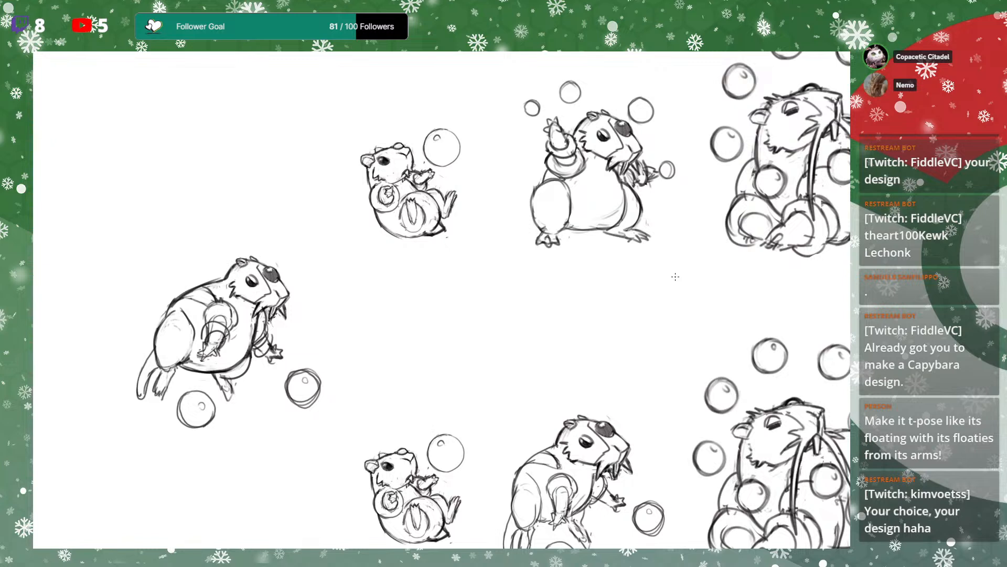
{"action": "left_click_drag", "start_coordinate": [703, 247], "coordinate": [670, 267]}
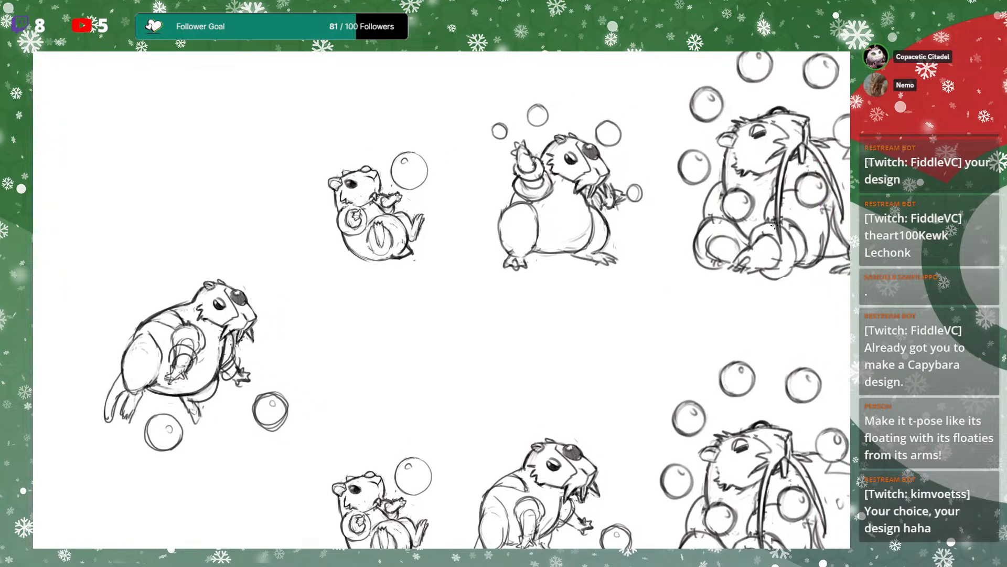
{"action": "left_click_drag", "start_coordinate": [780, 242], "coordinate": [755, 260]}
{"action": "left_click_drag", "start_coordinate": [818, 264], "coordinate": [774, 276]}
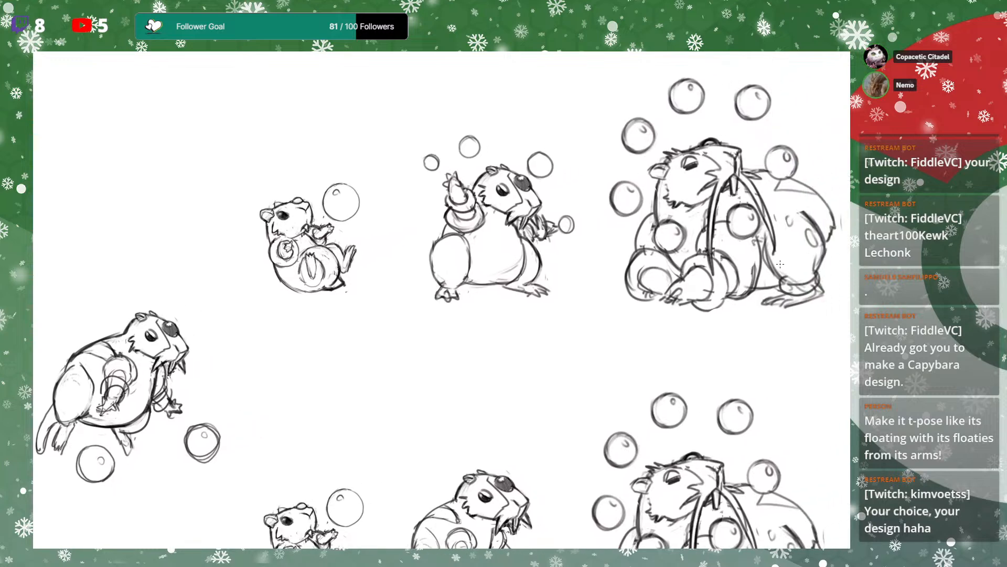
{"action": "key", "text": "ctrl+minus"}
{"action": "left_click_drag", "start_coordinate": [708, 321], "coordinate": [715, 303]}
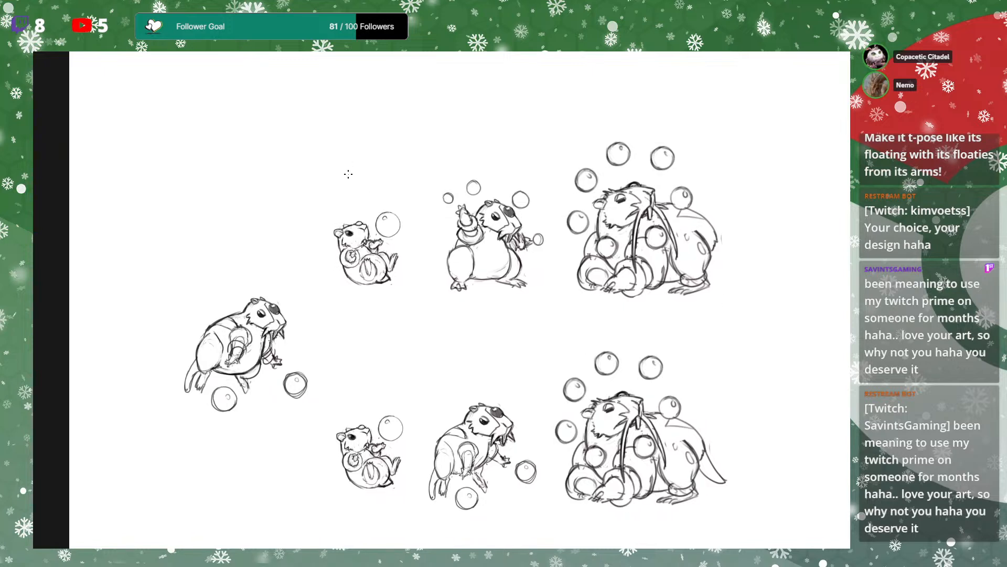
Sketch red pose guides above the upper line-up: a C-curve for stage one, a vertical line for stage two, an arch for stage three
{"action": "left_click_drag", "start_coordinate": [350, 154], "coordinate": [381, 180]}
{"action": "left_click_drag", "start_coordinate": [493, 125], "coordinate": [496, 172]}
{"action": "left_click_drag", "start_coordinate": [600, 135], "coordinate": [664, 123]}
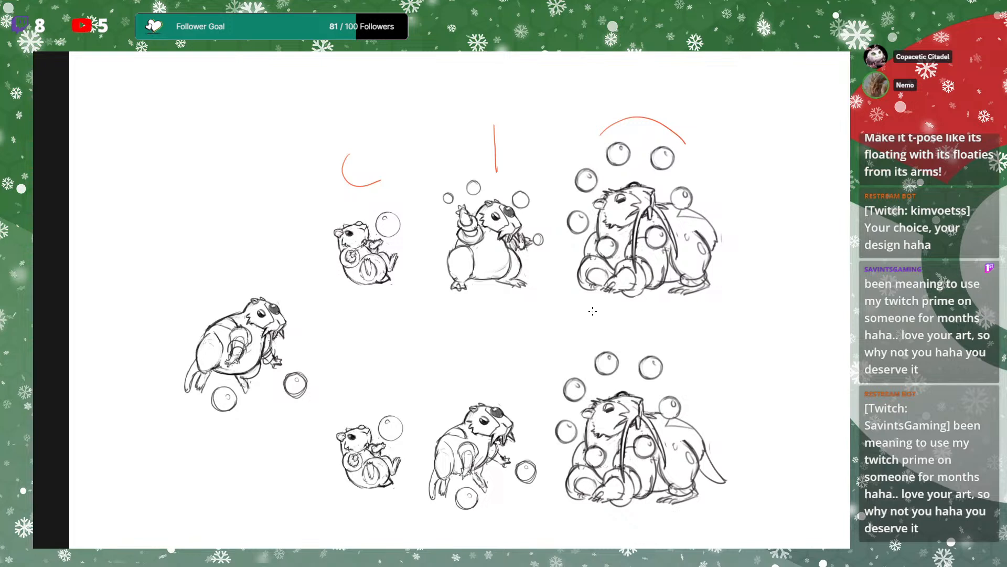
Flip the upper line-up's third-stage creature with its bubbles horizontally and shift it slightly closer to the second stage
{"action": "mouse_move", "coordinate": [570, 160]}
{"action": "left_mouse_down"}
{"action": "mouse_move", "coordinate": [749, 317]}
{"action": "mouse_move", "coordinate": [575, 142]}
{"action": "left_mouse_up"}
{"action": "key", "text": "ctrl+t"}
{"action": "right_click", "coordinate": [646, 243]}
{"action": "left_click", "coordinate": [711, 453]}
{"action": "key", "text": "Return"}
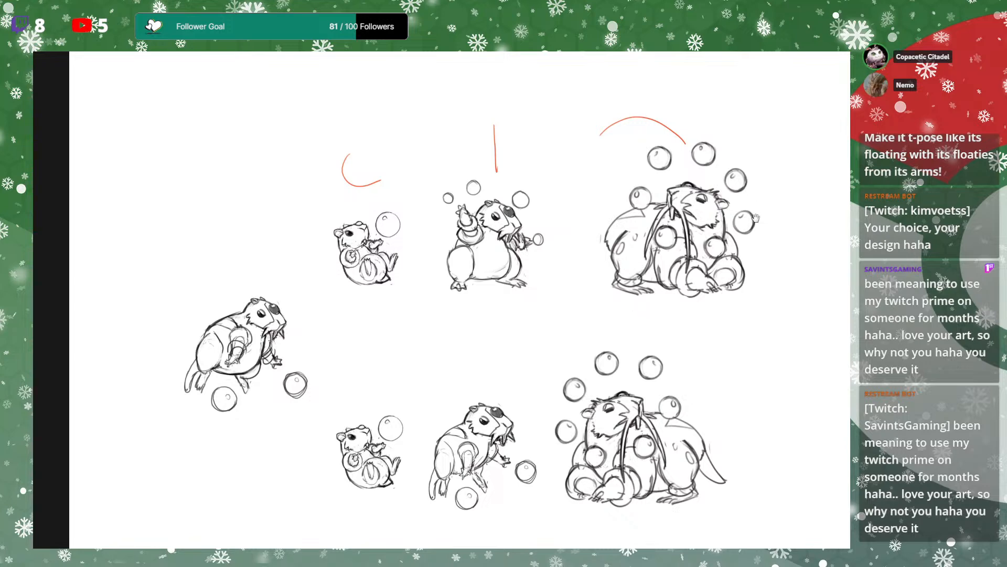
{"action": "left_click_drag", "start_coordinate": [754, 217], "coordinate": [710, 239]}
{"action": "mouse_move", "coordinate": [541, 223]}
{"action": "left_mouse_down"}
{"action": "mouse_move", "coordinate": [746, 127]}
{"action": "mouse_move", "coordinate": [541, 208]}
{"action": "left_mouse_up"}
{"action": "left_click_drag", "start_coordinate": [694, 250], "coordinate": [663, 255]}
{"action": "key", "text": "ctrl+d"}
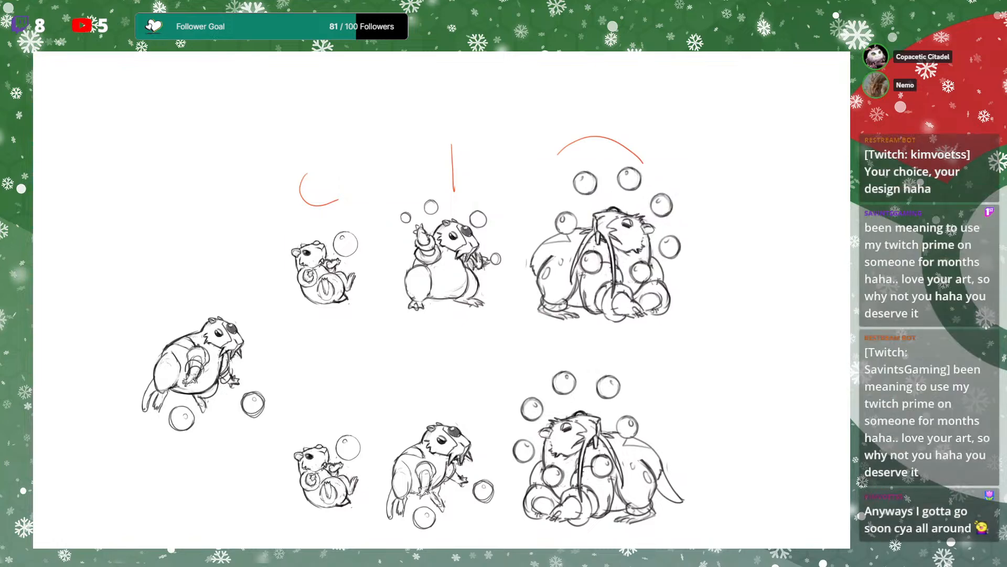
Delete the red pose guides above the upper line-up and compare both line-ups
{"action": "key", "text": "Delete"}
{"action": "mouse_move", "coordinate": [651, 323]}
{"action": "left_mouse_down"}
{"action": "mouse_move", "coordinate": [687, 274]}
{"action": "mouse_move", "coordinate": [704, 196]}
{"action": "mouse_move", "coordinate": [710, 205]}
{"action": "left_mouse_up"}
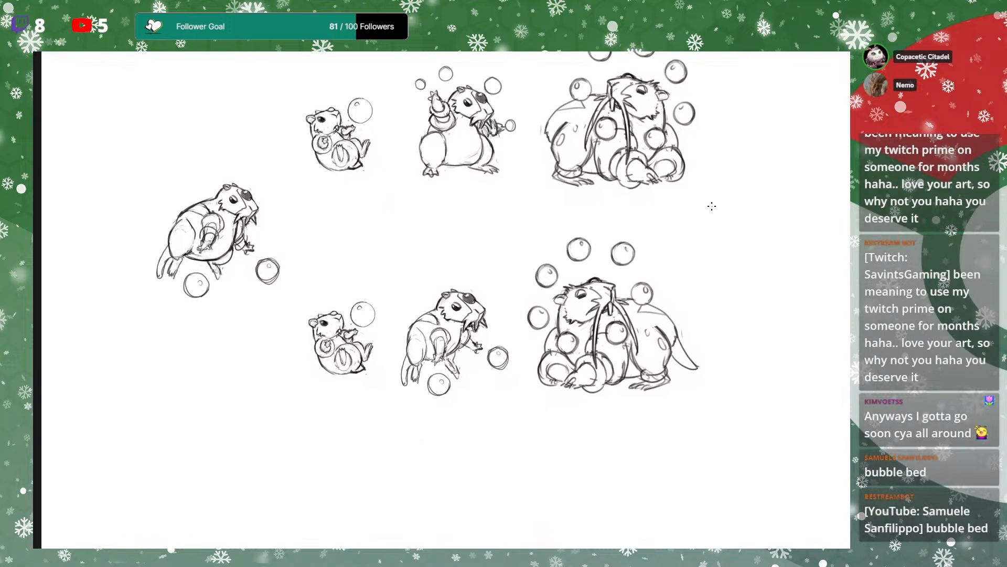
{"action": "mouse_move", "coordinate": [712, 206]}
{"action": "left_mouse_down"}
{"action": "mouse_move", "coordinate": [703, 236]}
{"action": "mouse_move", "coordinate": [711, 255]}
{"action": "mouse_move", "coordinate": [764, 242]}
{"action": "mouse_move", "coordinate": [780, 263]}
{"action": "left_mouse_up"}
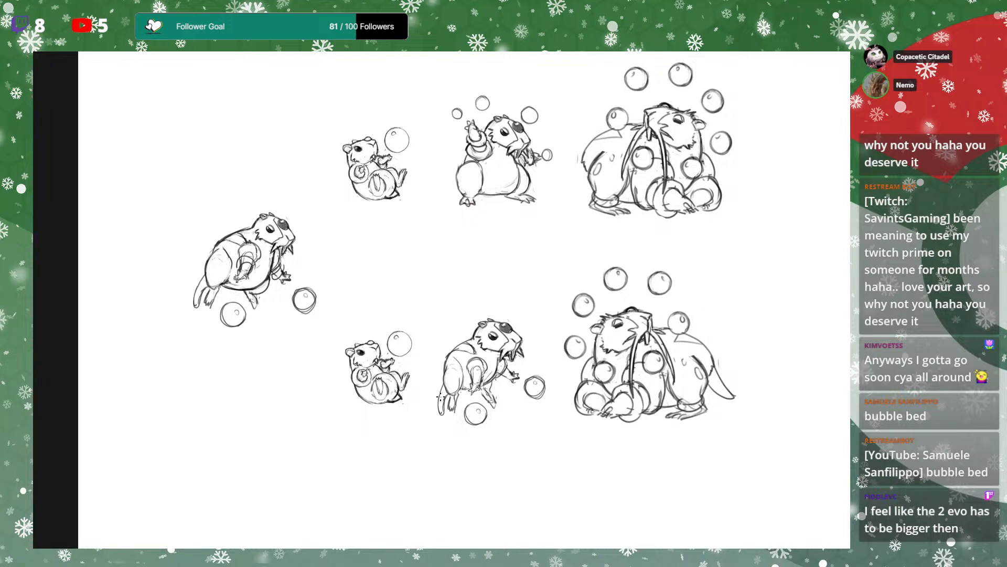
{"action": "left_click_drag", "start_coordinate": [544, 359], "coordinate": [546, 352]}
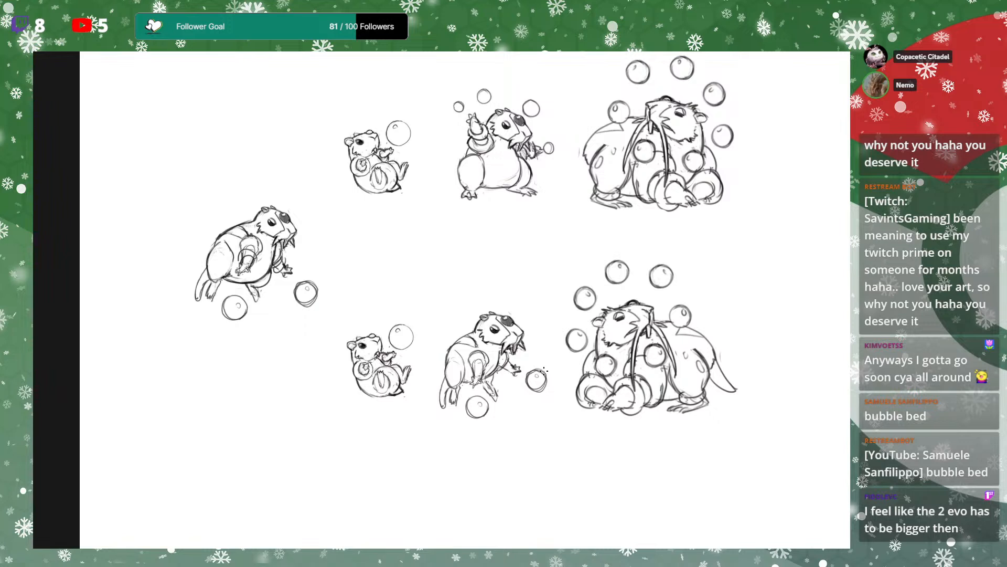
{"action": "left_click_drag", "start_coordinate": [552, 359], "coordinate": [606, 356]}
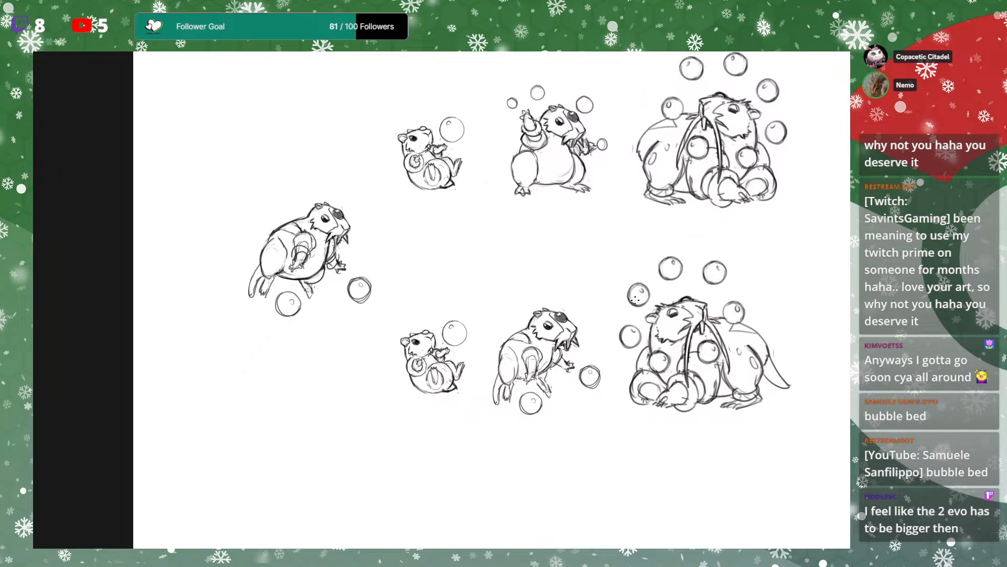
Compare the poses and sizes of the three stages between the upper and lower line-ups
{"action": "mouse_move", "coordinate": [639, 309]}
{"action": "left_mouse_down"}
{"action": "mouse_move", "coordinate": [634, 327]}
{"action": "mouse_move", "coordinate": [634, 309]}
{"action": "left_mouse_up"}
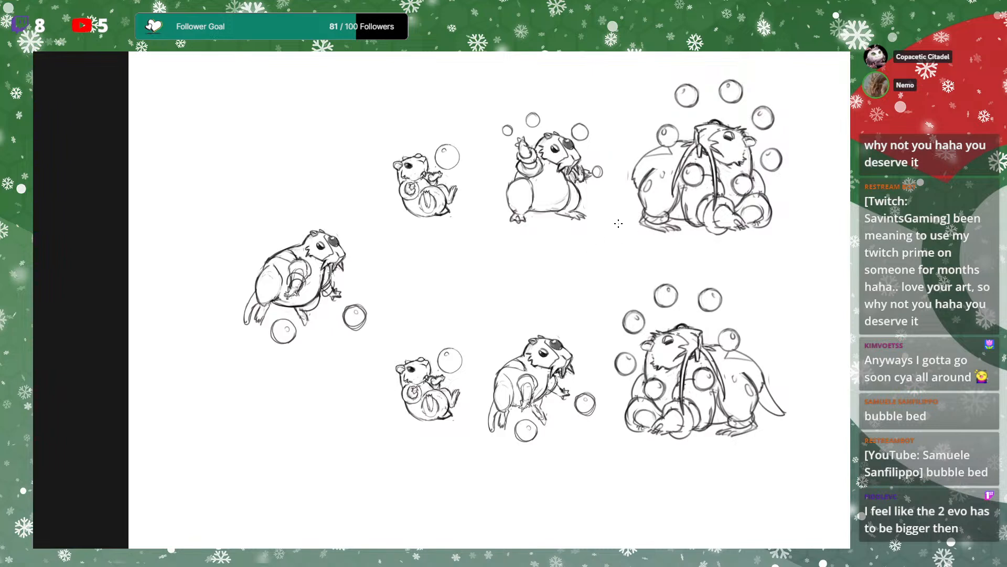
{"action": "scroll", "coordinate": [610, 224], "scroll_direction": "down", "scroll_amount": 1}
{"action": "left_click_drag", "start_coordinate": [616, 323], "coordinate": [621, 275]}
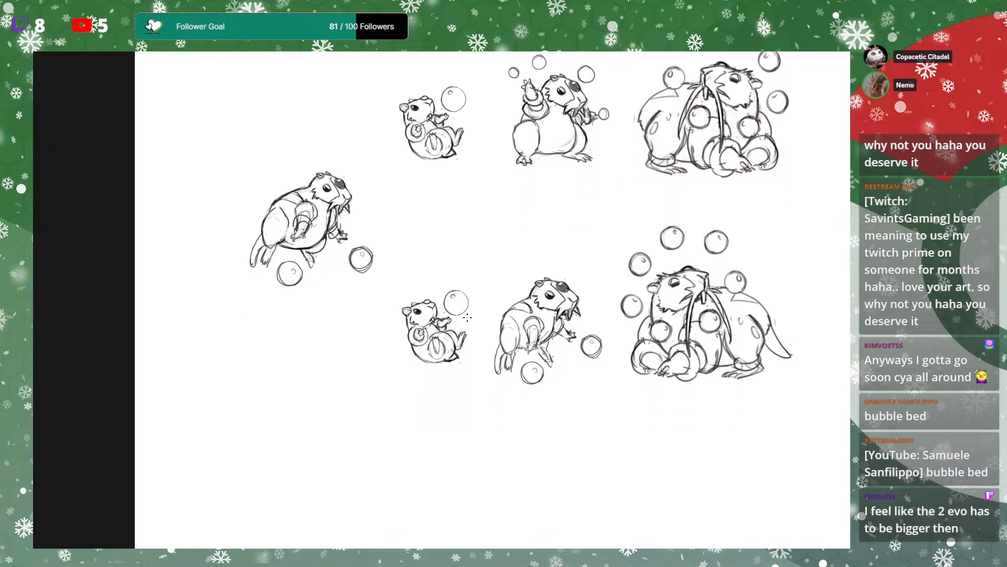
{"action": "left_click_drag", "start_coordinate": [381, 210], "coordinate": [360, 220]}
{"action": "key", "text": "ctrl+z"}
{"action": "left_click_drag", "start_coordinate": [694, 188], "coordinate": [671, 261]}
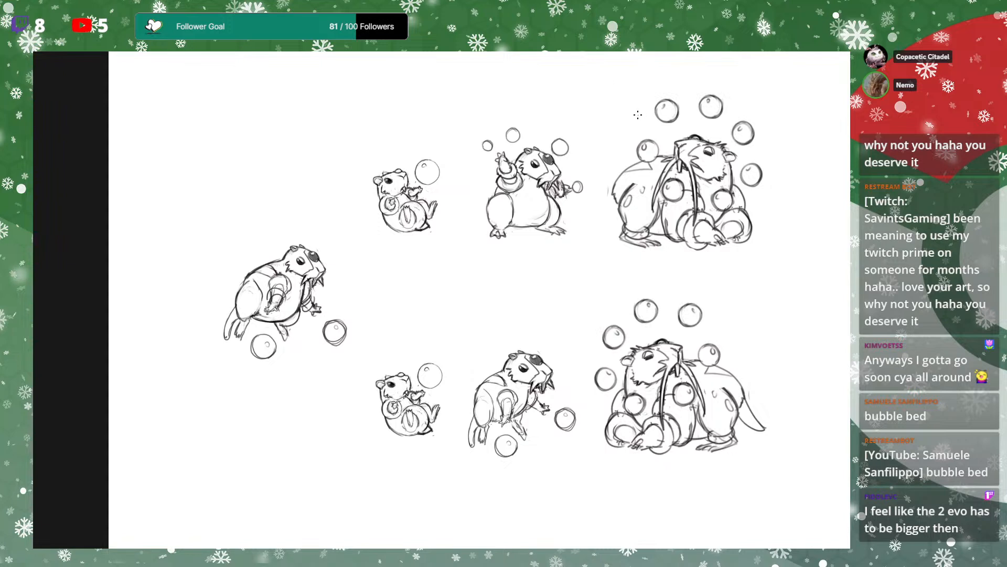
{"action": "left_click_drag", "start_coordinate": [627, 119], "coordinate": [631, 189]}
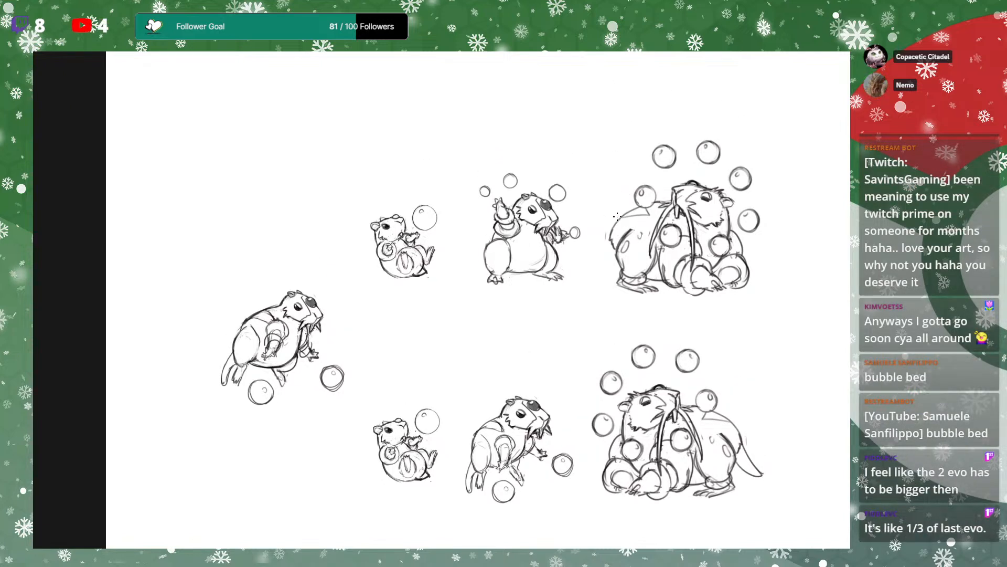
{"action": "mouse_move", "coordinate": [637, 259]}
{"action": "left_mouse_down"}
{"action": "mouse_move", "coordinate": [642, 211]}
{"action": "mouse_move", "coordinate": [677, 205]}
{"action": "left_mouse_up"}
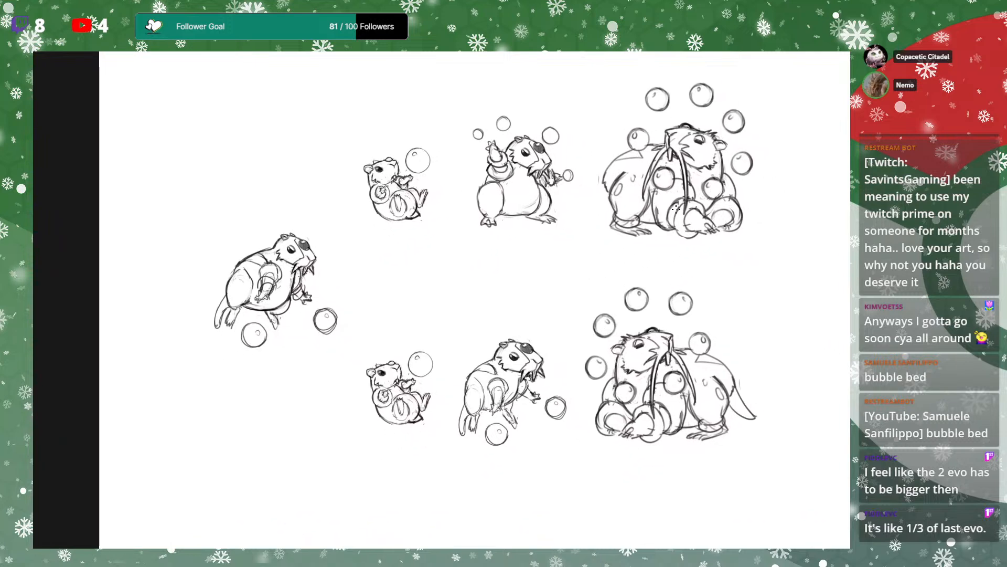
{"action": "left_click_drag", "start_coordinate": [677, 213], "coordinate": [703, 230]}
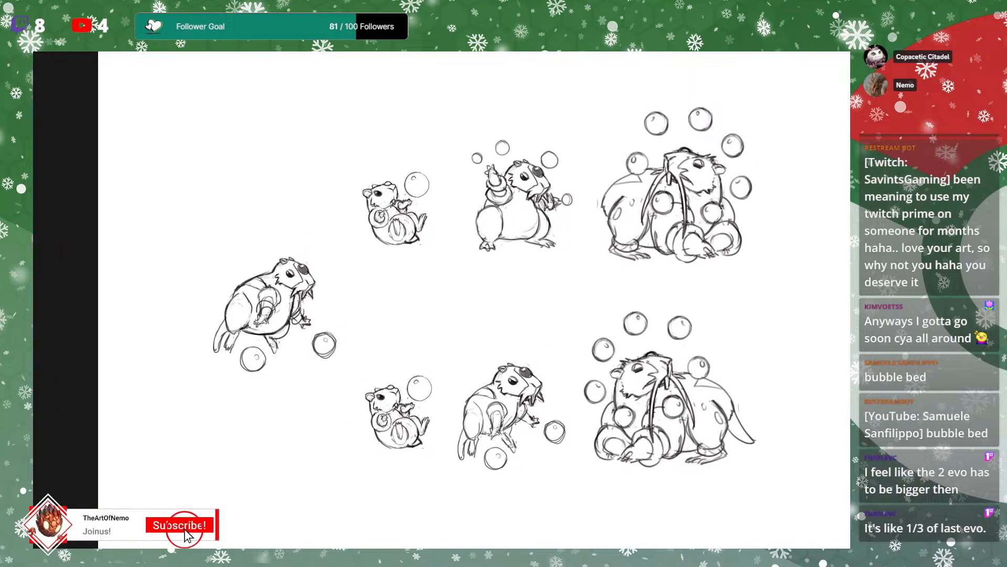
{"action": "left_click_drag", "start_coordinate": [720, 221], "coordinate": [723, 190]}
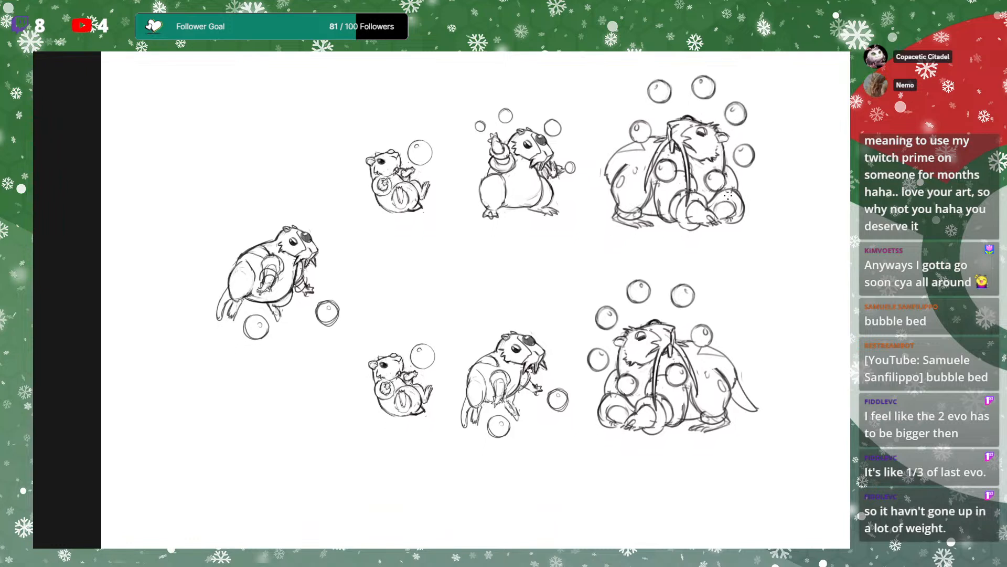
Move the spare second-stage creature and its bubbles down beside the lower line-up's first stage
{"action": "mouse_move", "coordinate": [323, 242]}
{"action": "left_mouse_down"}
{"action": "mouse_move", "coordinate": [286, 289]}
{"action": "mouse_move", "coordinate": [284, 344]}
{"action": "left_mouse_up"}
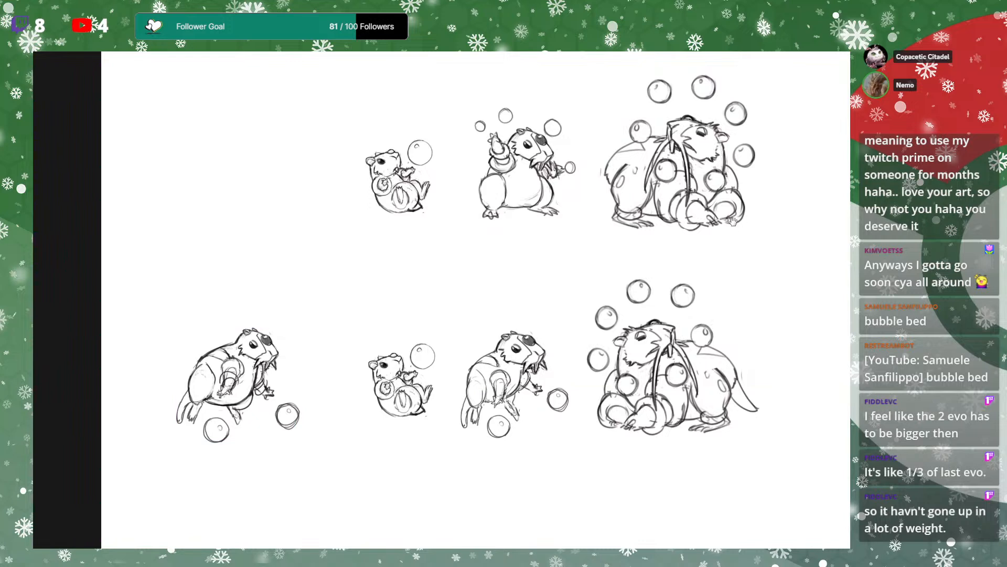
{"action": "left_click_drag", "start_coordinate": [736, 218], "coordinate": [691, 257]}
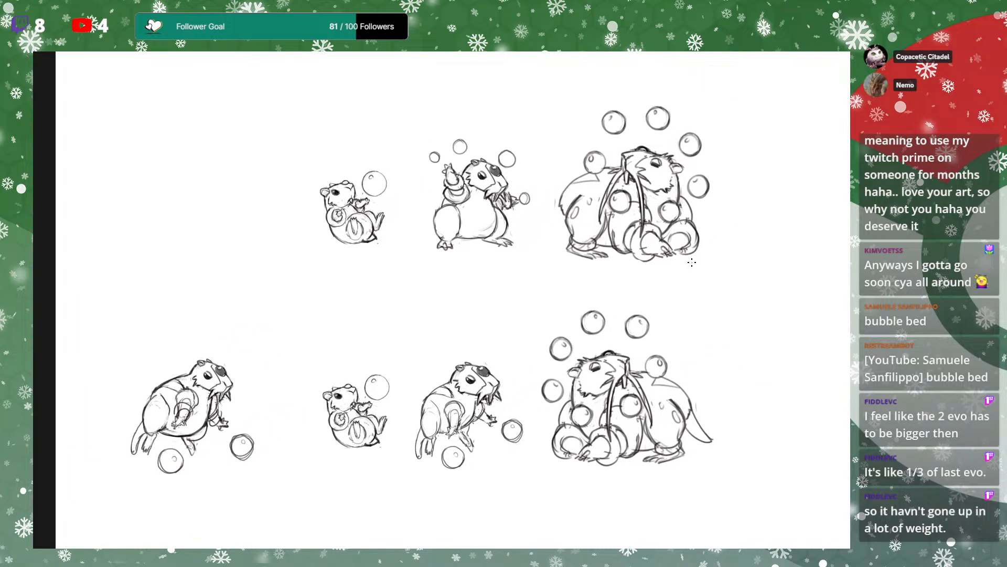
{"action": "mouse_move", "coordinate": [706, 250]}
{"action": "left_mouse_down"}
{"action": "mouse_move", "coordinate": [704, 277]}
{"action": "mouse_move", "coordinate": [711, 257]}
{"action": "left_mouse_up"}
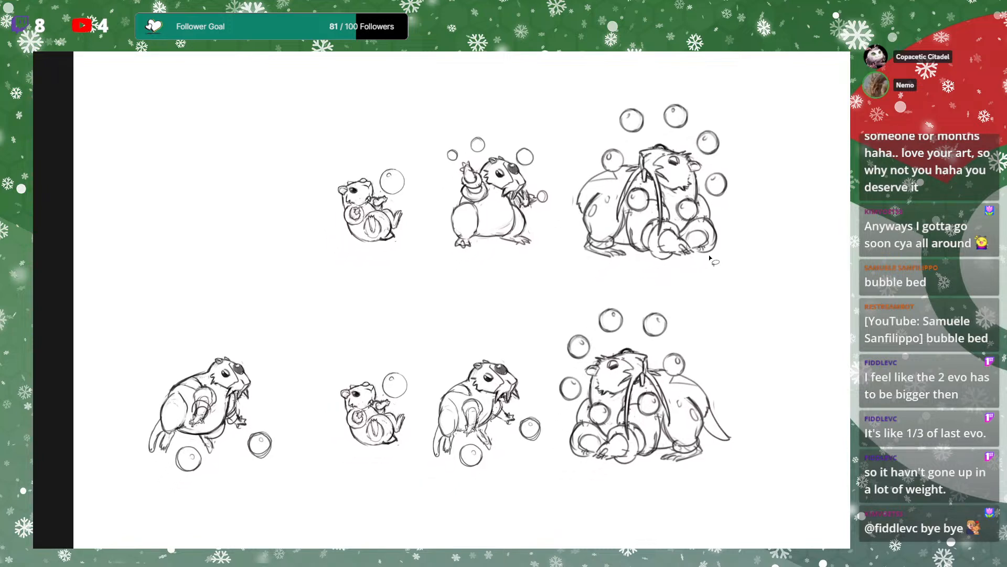
{"action": "left_click_drag", "start_coordinate": [717, 221], "coordinate": [720, 234]}
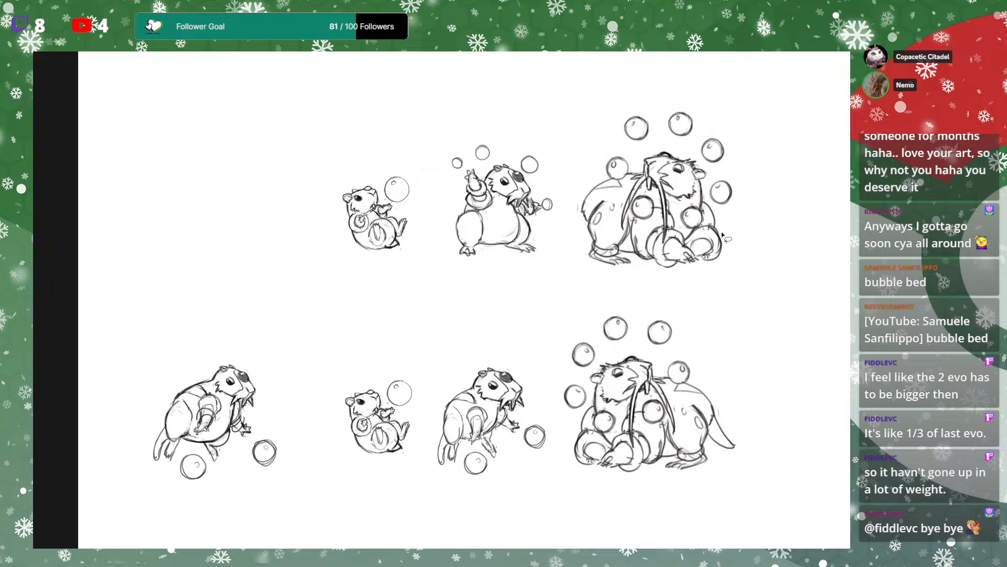
{"action": "left_click_drag", "start_coordinate": [728, 271], "coordinate": [710, 275]}
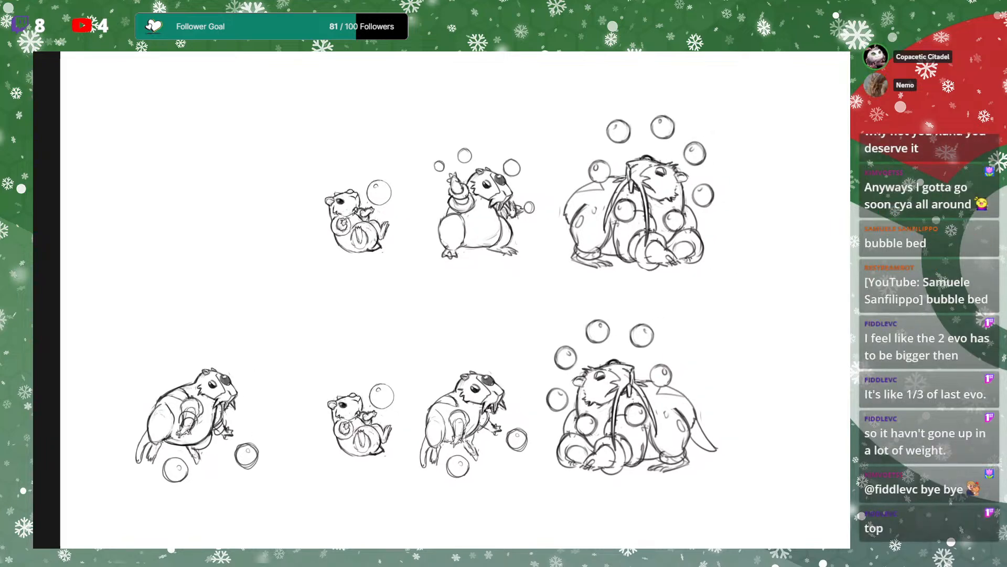
{"action": "mouse_move", "coordinate": [648, 287]}
{"action": "left_mouse_down"}
{"action": "mouse_move", "coordinate": [645, 279]}
{"action": "mouse_move", "coordinate": [674, 279]}
{"action": "left_mouse_up"}
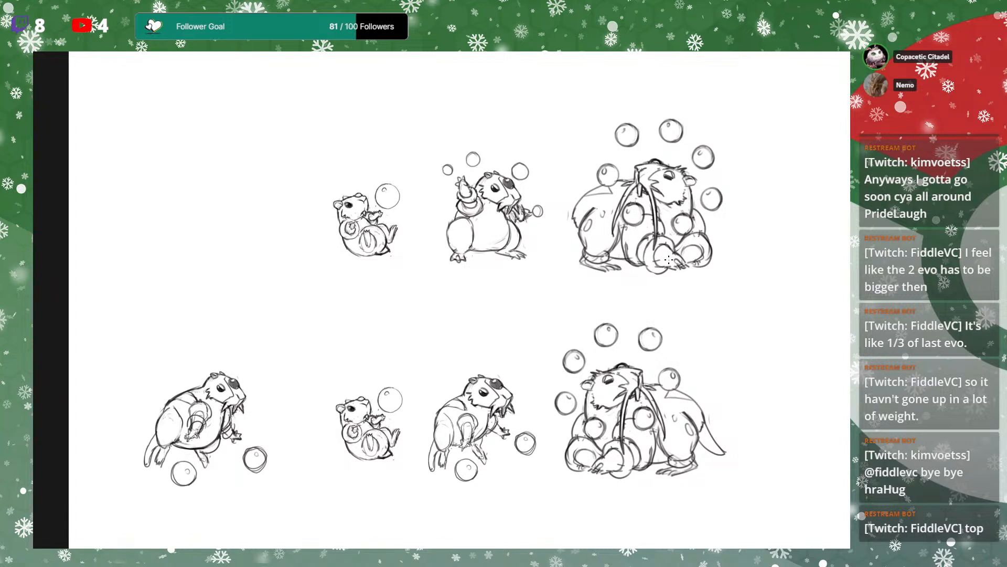
Try horizontal guide strokes across the lower body of the upper line-up's third-stage creature and undo them
{"action": "mouse_move", "coordinate": [564, 259]}
{"action": "left_mouse_down"}
{"action": "mouse_move", "coordinate": [567, 290]}
{"action": "mouse_move", "coordinate": [723, 263]}
{"action": "left_mouse_up"}
{"action": "key", "text": "ctrl+z"}
{"action": "mouse_move", "coordinate": [580, 240]}
{"action": "left_mouse_down"}
{"action": "mouse_move", "coordinate": [721, 298]}
{"action": "mouse_move", "coordinate": [729, 246]}
{"action": "left_mouse_up"}
{"action": "key", "text": "ctrl+z"}
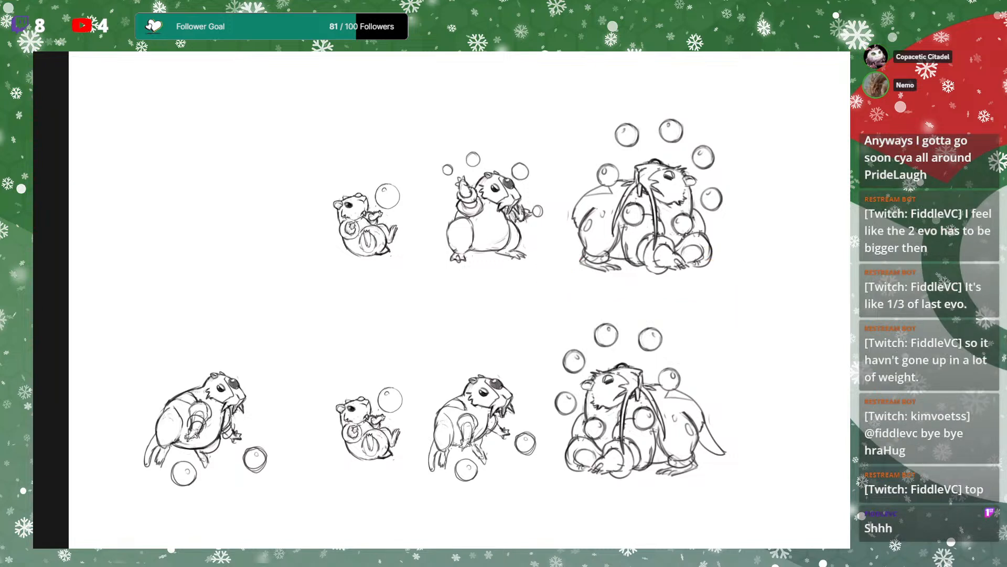
{"action": "mouse_move", "coordinate": [577, 249]}
{"action": "left_mouse_down"}
{"action": "mouse_move", "coordinate": [732, 296]}
{"action": "mouse_move", "coordinate": [727, 245]}
{"action": "left_mouse_up"}
{"action": "key", "text": "ctrl+z"}
{"action": "left_click_drag", "start_coordinate": [721, 282], "coordinate": [760, 243]}
{"action": "key", "text": "ctrl+z"}
{"action": "key", "text": "ctrl+shift+z"}
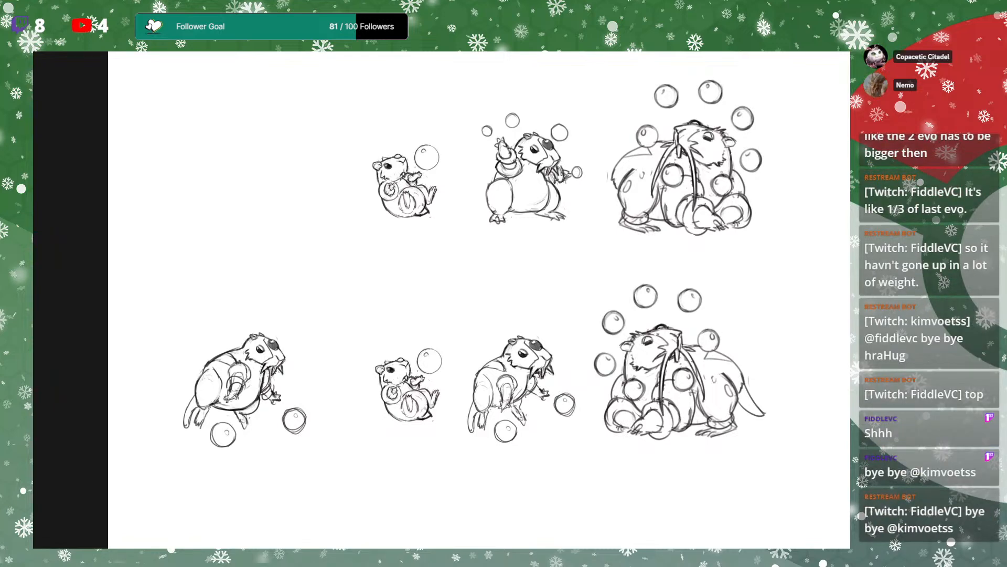
{"action": "key", "text": "ctrl+z"}
{"action": "key", "text": "ctrl+shift+z"}
Try shrinking the lower line-up's first-stage creature together with its bubble, and undo the resize
{"action": "mouse_move", "coordinate": [371, 326]}
{"action": "left_mouse_down"}
{"action": "mouse_move", "coordinate": [453, 394]}
{"action": "mouse_move", "coordinate": [416, 309]}
{"action": "left_mouse_up"}
{"action": "key", "text": "ctrl+t"}
{"action": "left_click_drag", "start_coordinate": [349, 309], "coordinate": [360, 327]}
{"action": "left_click_drag", "start_coordinate": [418, 364], "coordinate": [411, 362]}
{"action": "key", "text": "Return"}
{"action": "key", "text": "ctrl+d"}
{"action": "left_click_drag", "start_coordinate": [696, 309], "coordinate": [725, 266]}
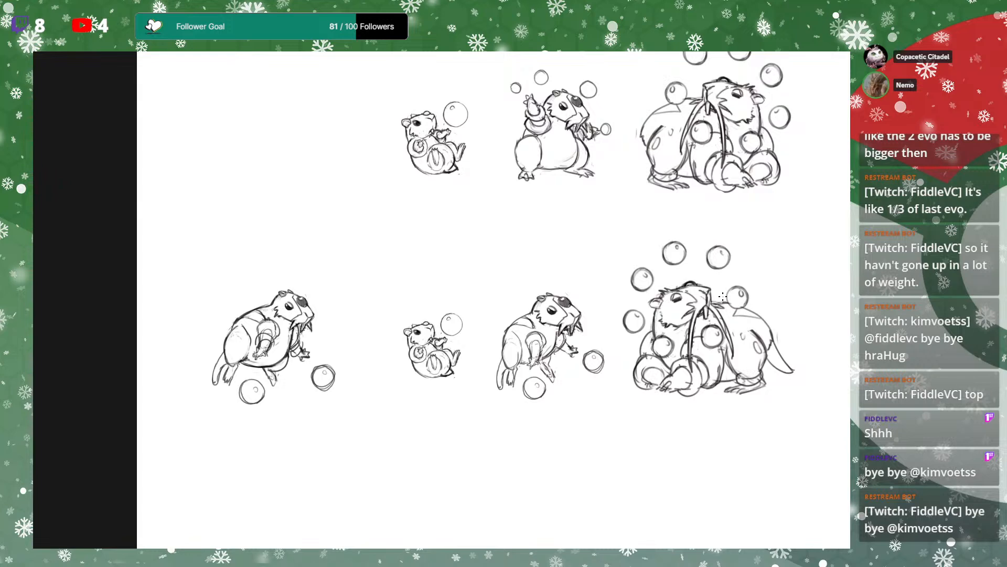
{"action": "key", "text": "ctrl+z"}
{"action": "key", "text": "ctrl+z"}
Try a free transform on the lower line-up's second-stage creature with its bubbles
{"action": "key", "text": "ctrl+plus"}
{"action": "mouse_move", "coordinate": [732, 334]}
{"action": "left_mouse_down"}
{"action": "mouse_move", "coordinate": [640, 327]}
{"action": "mouse_move", "coordinate": [687, 315]}
{"action": "left_mouse_up"}
{"action": "key", "text": "ctrl+d"}
{"action": "mouse_move", "coordinate": [537, 289]}
{"action": "left_mouse_down"}
{"action": "mouse_move", "coordinate": [529, 305]}
{"action": "mouse_move", "coordinate": [593, 342]}
{"action": "mouse_move", "coordinate": [503, 278]}
{"action": "left_mouse_up"}
{"action": "key", "text": "ctrl+t"}
{"action": "left_click_drag", "start_coordinate": [628, 341], "coordinate": [603, 321]}
{"action": "key", "text": "Return"}
{"action": "key", "text": "ctrl+d"}
Flip the lower line-up's third-stage creature with its bubbles horizontally
{"action": "key", "text": "ctrl+minus"}
{"action": "key", "text": "ctrl+minus"}
{"action": "mouse_move", "coordinate": [684, 263]}
{"action": "left_mouse_down"}
{"action": "mouse_move", "coordinate": [707, 293]}
{"action": "mouse_move", "coordinate": [691, 283]}
{"action": "mouse_move", "coordinate": [694, 274]}
{"action": "mouse_move", "coordinate": [724, 296]}
{"action": "mouse_move", "coordinate": [709, 272]}
{"action": "left_mouse_up"}
{"action": "mouse_move", "coordinate": [564, 276]}
{"action": "left_mouse_down"}
{"action": "mouse_move", "coordinate": [580, 386]}
{"action": "mouse_move", "coordinate": [603, 255]}
{"action": "mouse_move", "coordinate": [575, 267]}
{"action": "left_mouse_up"}
{"action": "right_click", "coordinate": [656, 333]}
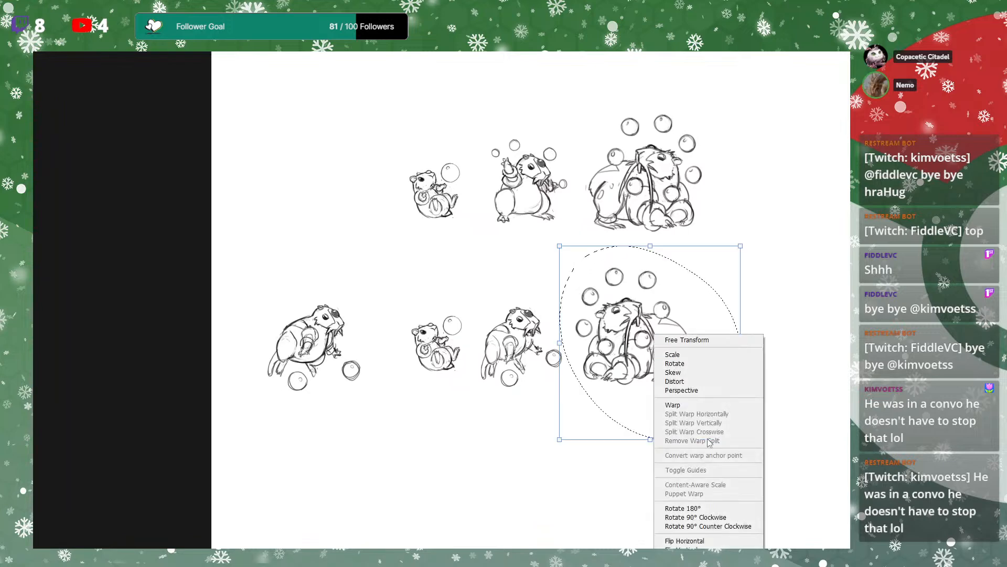
{"action": "left_click", "coordinate": [698, 542]}
{"action": "key", "text": "Return"}
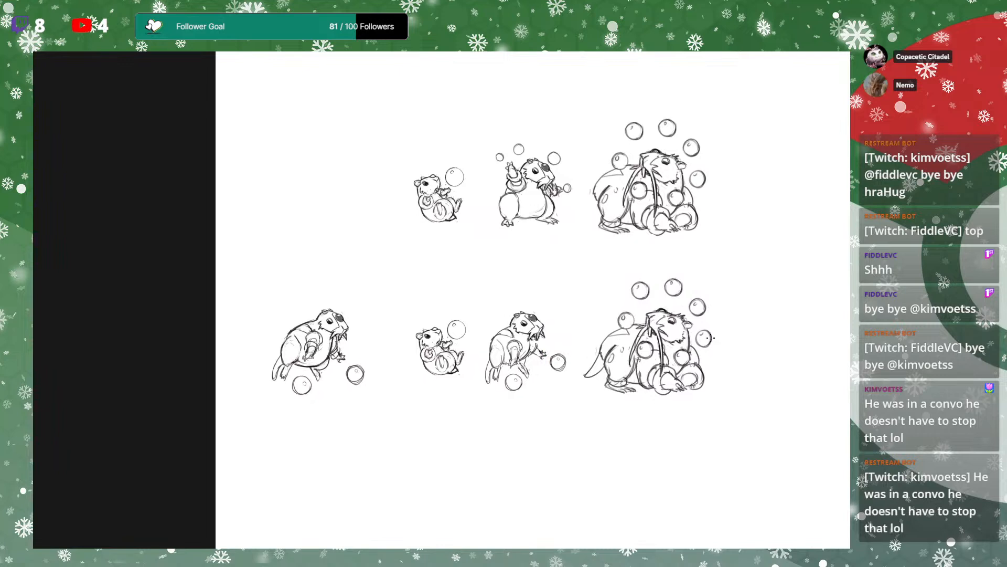
Compare the flow of both line-ups with their third stages facing the same direction
{"action": "left_click_drag", "start_coordinate": [698, 311], "coordinate": [709, 324]}
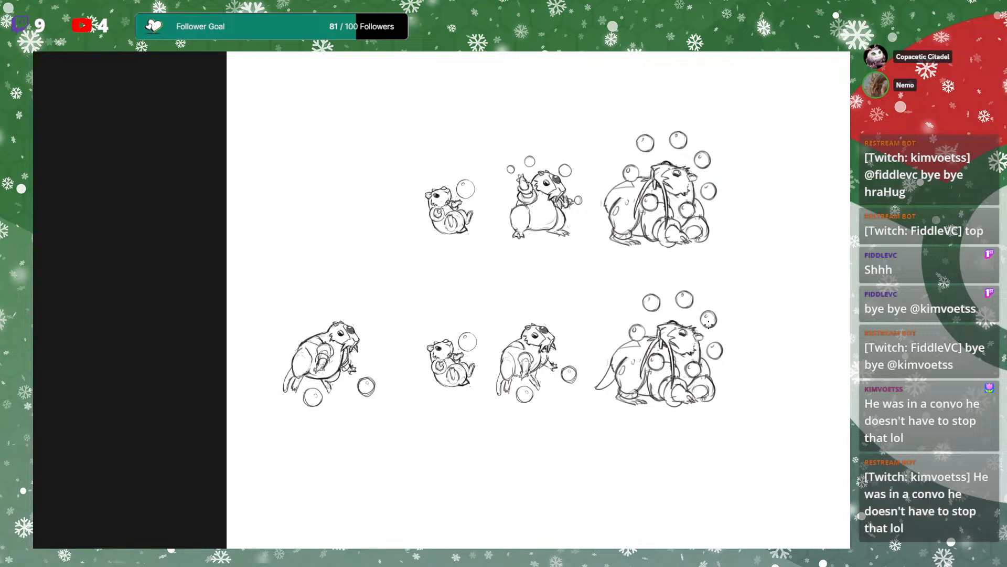
{"action": "left_click_drag", "start_coordinate": [696, 242], "coordinate": [678, 239]}
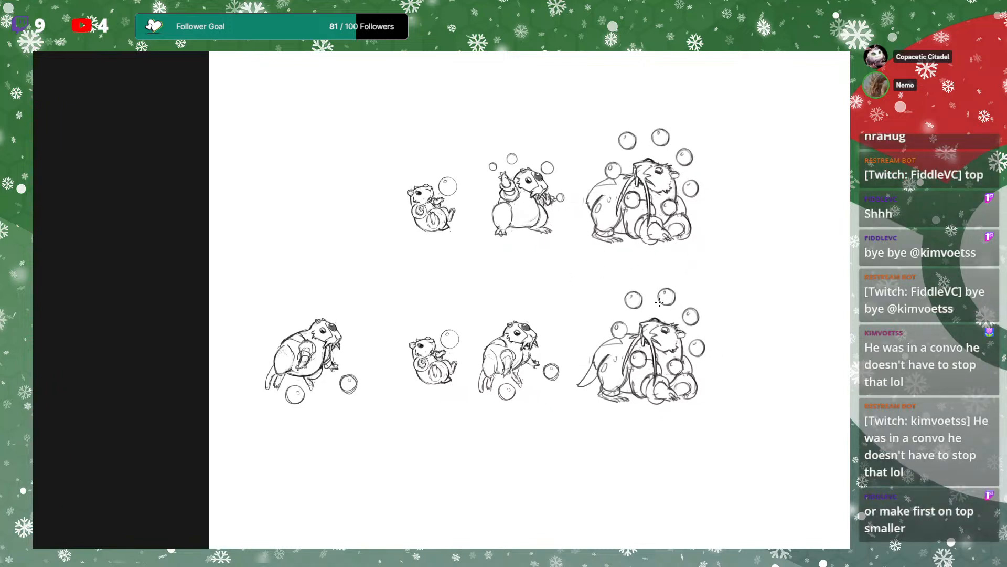
{"action": "left_click_drag", "start_coordinate": [527, 250], "coordinate": [526, 303]}
{"action": "key", "text": "ctrl+z"}
{"action": "left_click_drag", "start_coordinate": [635, 315], "coordinate": [631, 305]}
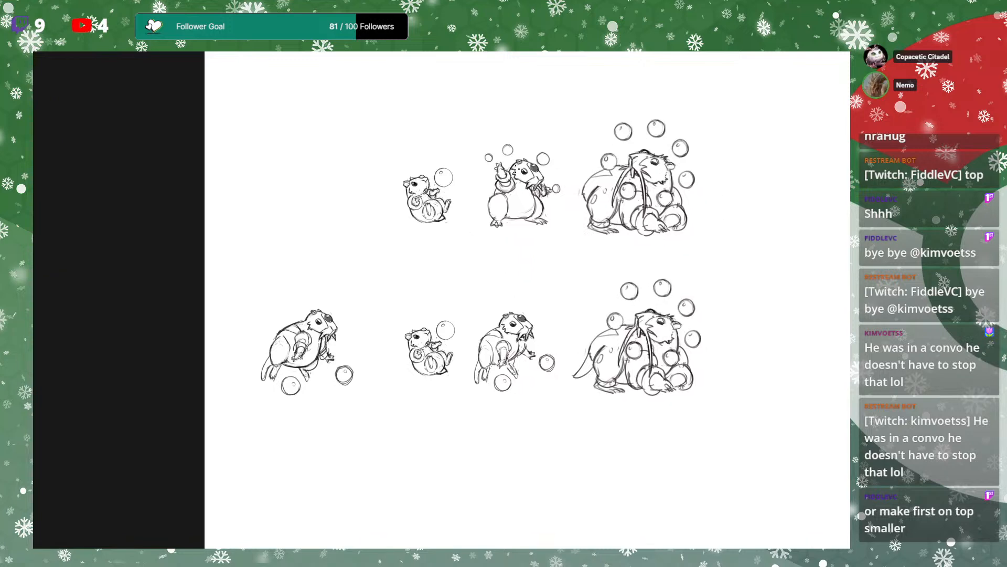
{"action": "left_click_drag", "start_coordinate": [697, 229], "coordinate": [684, 242]}
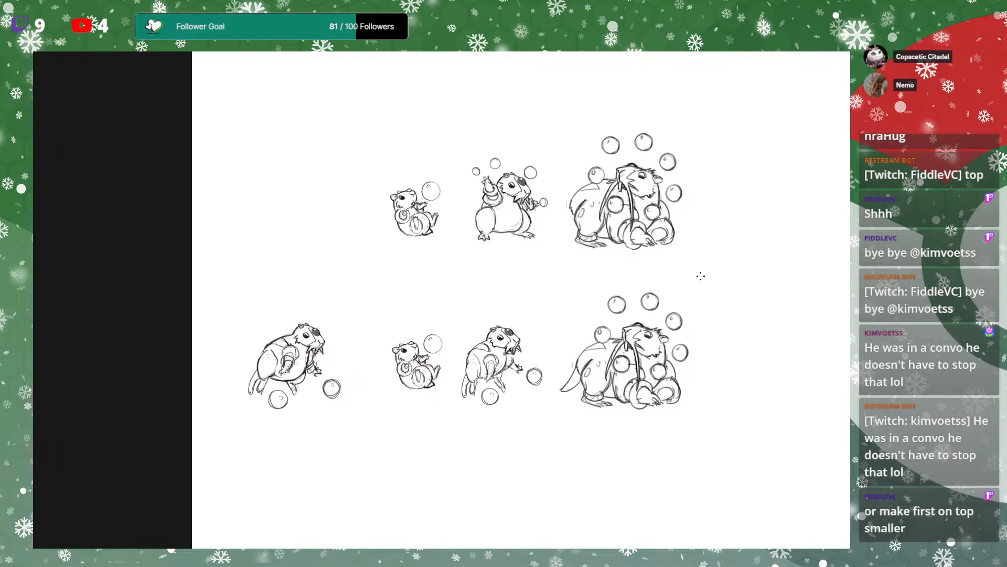
{"action": "left_click_drag", "start_coordinate": [707, 262], "coordinate": [708, 268]}
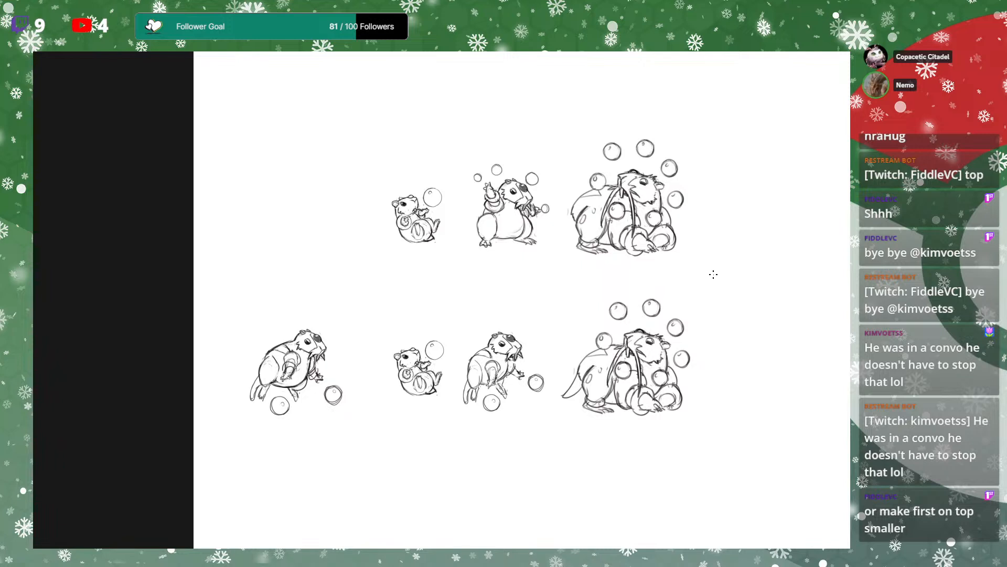
{"action": "left_click_drag", "start_coordinate": [713, 274], "coordinate": [724, 223]}
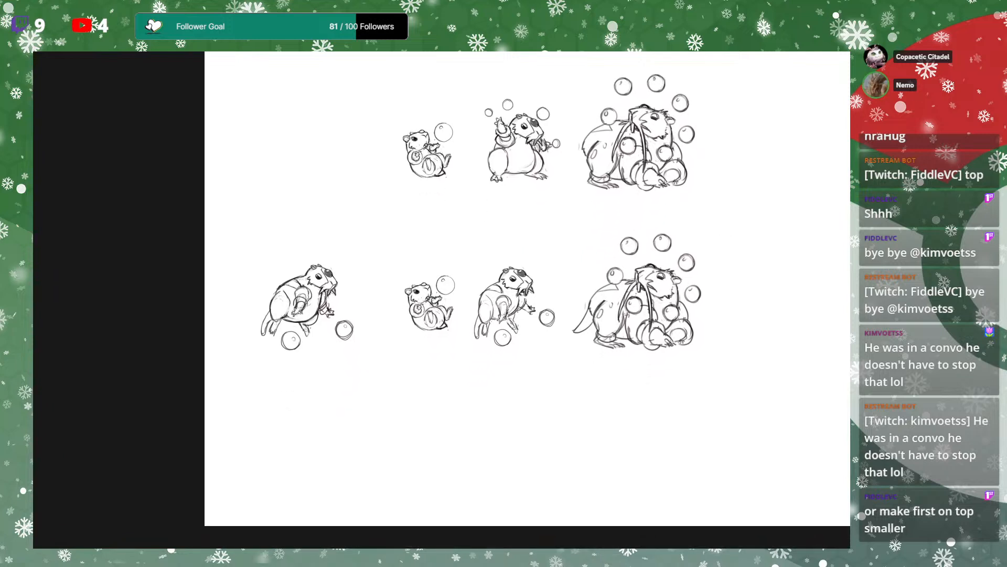
Shift the lower line-up's second-stage creature and its bubbles slightly closer to the third stage
{"action": "mouse_move", "coordinate": [540, 372]}
{"action": "left_mouse_down"}
{"action": "mouse_move", "coordinate": [467, 321]}
{"action": "mouse_move", "coordinate": [571, 315]}
{"action": "mouse_move", "coordinate": [559, 351]}
{"action": "left_mouse_up"}
{"action": "left_click_drag", "start_coordinate": [532, 285], "coordinate": [528, 290]}
{"action": "key", "text": "ctrl+d"}
{"action": "left_click_drag", "start_coordinate": [696, 227], "coordinate": [688, 273]}
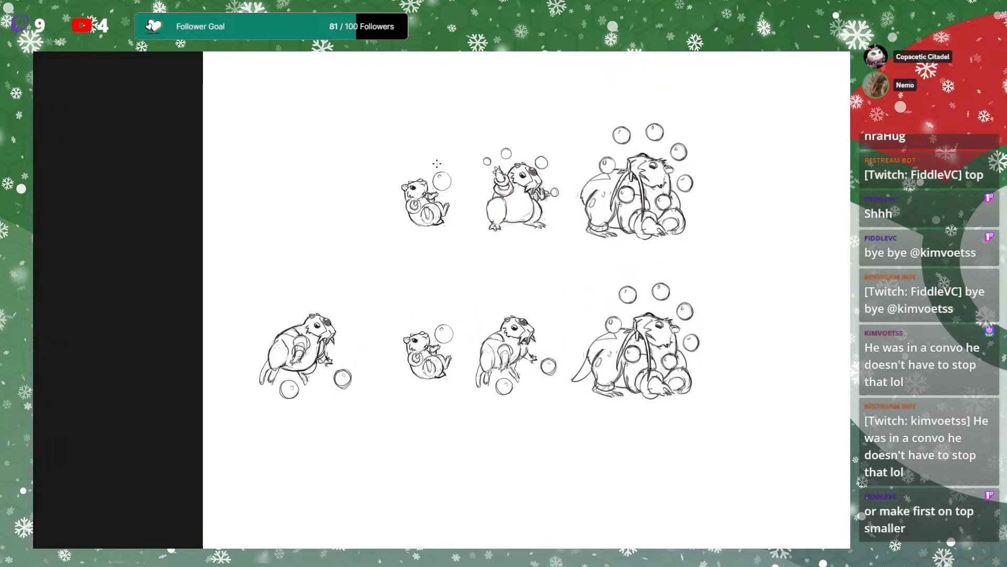
Circle the upper line-up, the lower first two stages and the lower third stage in orange-red, and undo the circles
{"action": "mouse_move", "coordinate": [487, 112]}
{"action": "left_mouse_down"}
{"action": "mouse_move", "coordinate": [359, 194]}
{"action": "mouse_move", "coordinate": [638, 271]}
{"action": "mouse_move", "coordinate": [472, 77]}
{"action": "mouse_move", "coordinate": [409, 122]}
{"action": "left_mouse_up"}
{"action": "mouse_move", "coordinate": [451, 283]}
{"action": "left_mouse_down"}
{"action": "mouse_move", "coordinate": [469, 438]}
{"action": "mouse_move", "coordinate": [409, 317]}
{"action": "left_mouse_up"}
{"action": "mouse_move", "coordinate": [579, 297]}
{"action": "left_mouse_down"}
{"action": "mouse_move", "coordinate": [556, 362]}
{"action": "mouse_move", "coordinate": [571, 327]}
{"action": "left_mouse_up"}
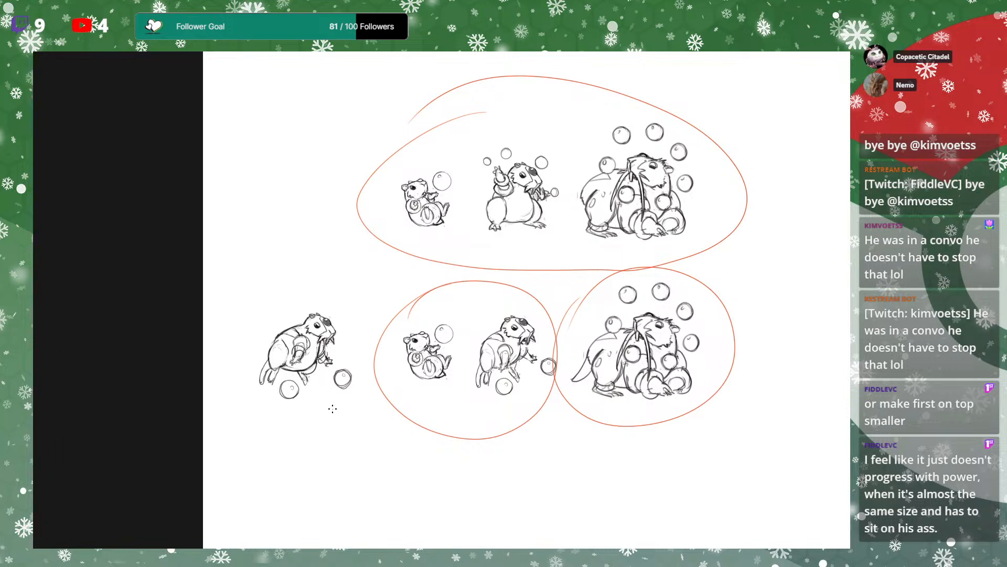
{"action": "key", "text": "ctrl+z"}
{"action": "key", "text": "ctrl+z"}
{"action": "key", "text": "ctrl+z"}
Shrink the upper line-up's first-stage creature and its bubble slightly, and check it against the other stages
{"action": "left_click_drag", "start_coordinate": [729, 209], "coordinate": [715, 260]}
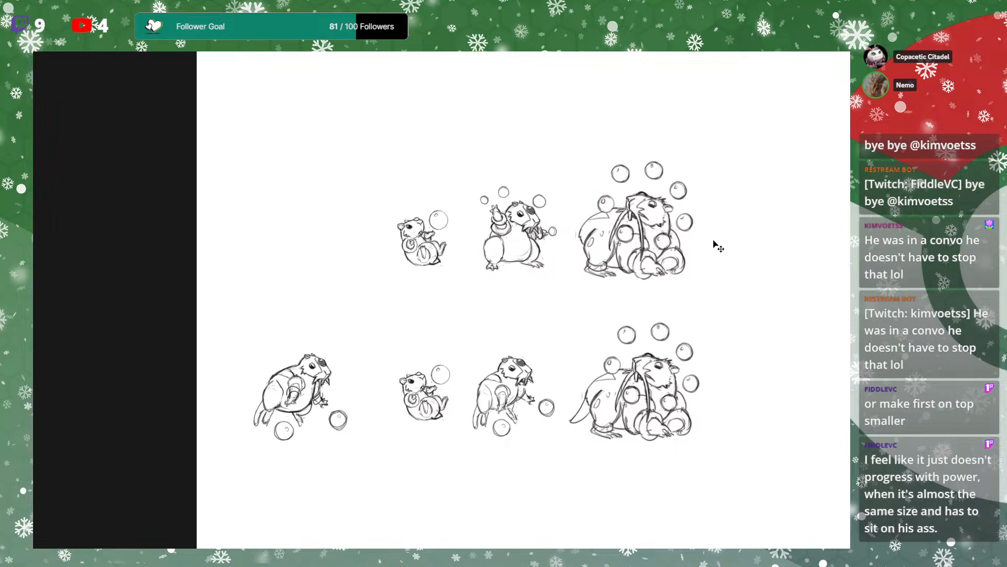
{"action": "key", "text": "ctrl+plus"}
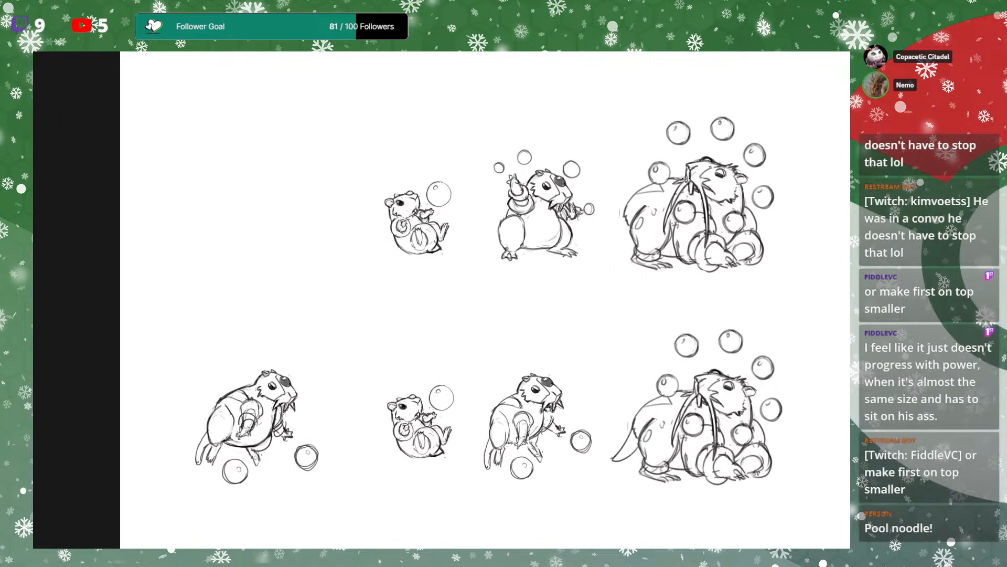
{"action": "left_click_drag", "start_coordinate": [715, 165], "coordinate": [702, 185]}
{"action": "mouse_move", "coordinate": [355, 198]}
{"action": "left_mouse_down"}
{"action": "mouse_move", "coordinate": [460, 226]}
{"action": "mouse_move", "coordinate": [394, 164]}
{"action": "mouse_move", "coordinate": [348, 173]}
{"action": "left_mouse_up"}
{"action": "key", "text": "ctrl+t"}
{"action": "key", "text": "Return"}
{"action": "key", "text": "ctrl+d"}
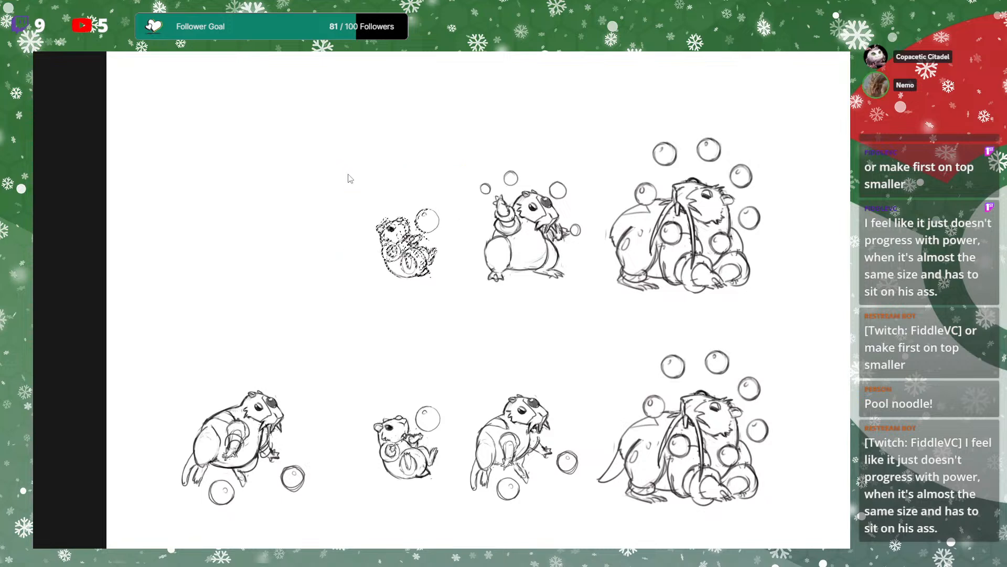
{"action": "left_click_drag", "start_coordinate": [701, 204], "coordinate": [677, 249]}
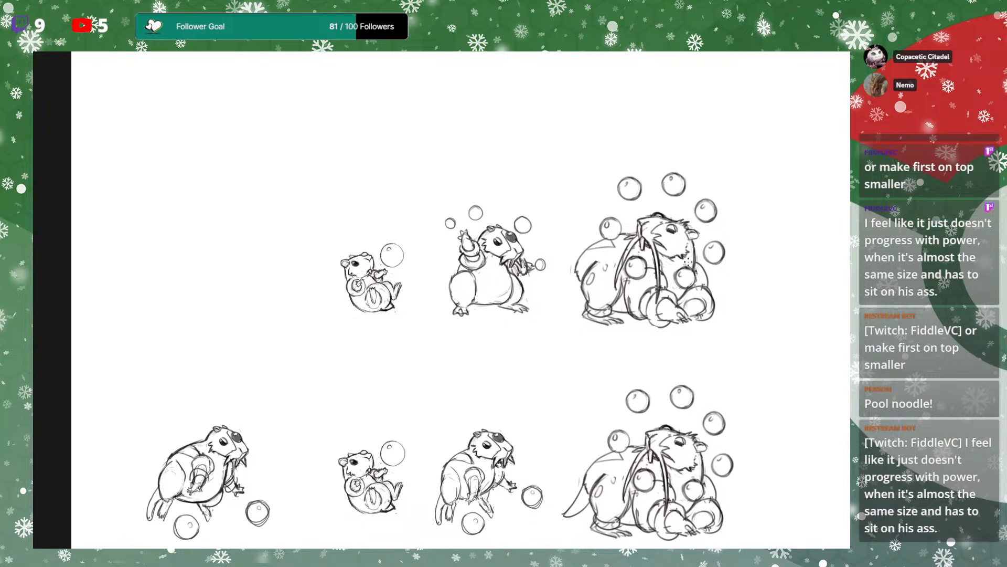
{"action": "left_click_drag", "start_coordinate": [702, 309], "coordinate": [717, 248]}
{"action": "left_click_drag", "start_coordinate": [757, 211], "coordinate": [753, 246]}
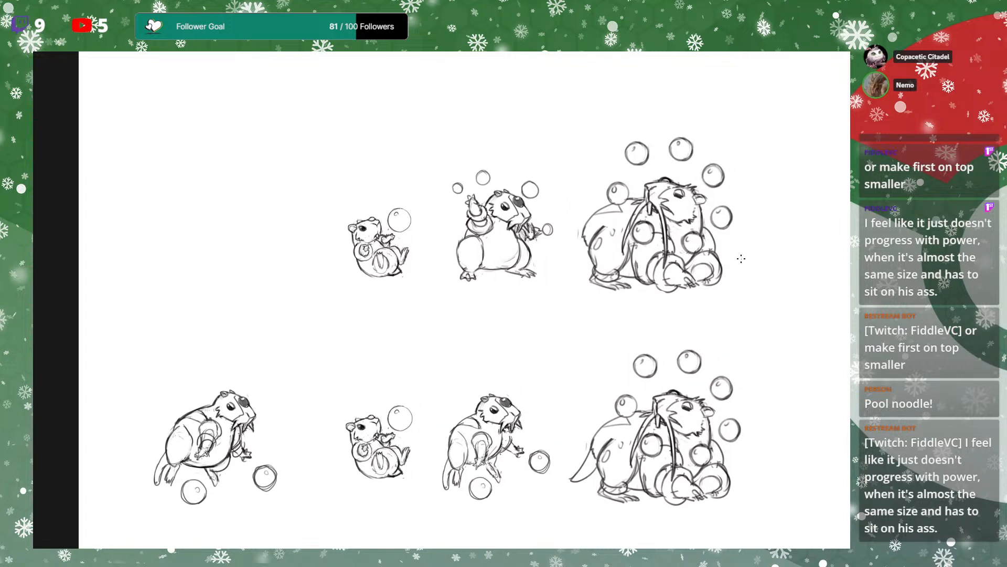
{"action": "key", "text": "ctrl+z"}
{"action": "key", "text": "ctrl+shift+z"}
Copy the upper line-up onto its own layer and hide the other sketches so only it shows
{"action": "mouse_move", "coordinate": [336, 172]}
{"action": "left_mouse_down"}
{"action": "mouse_move", "coordinate": [646, 334]}
{"action": "mouse_move", "coordinate": [672, 91]}
{"action": "mouse_move", "coordinate": [336, 169]}
{"action": "left_mouse_up"}
{"action": "key", "text": "ctrl+j"}
{"action": "left_click", "coordinate": [665, 269]}
{"action": "left_click_drag", "start_coordinate": [664, 269], "coordinate": [639, 314]}
{"action": "key", "text": "ctrl+minus"}
{"action": "key", "text": "ctrl+minus"}
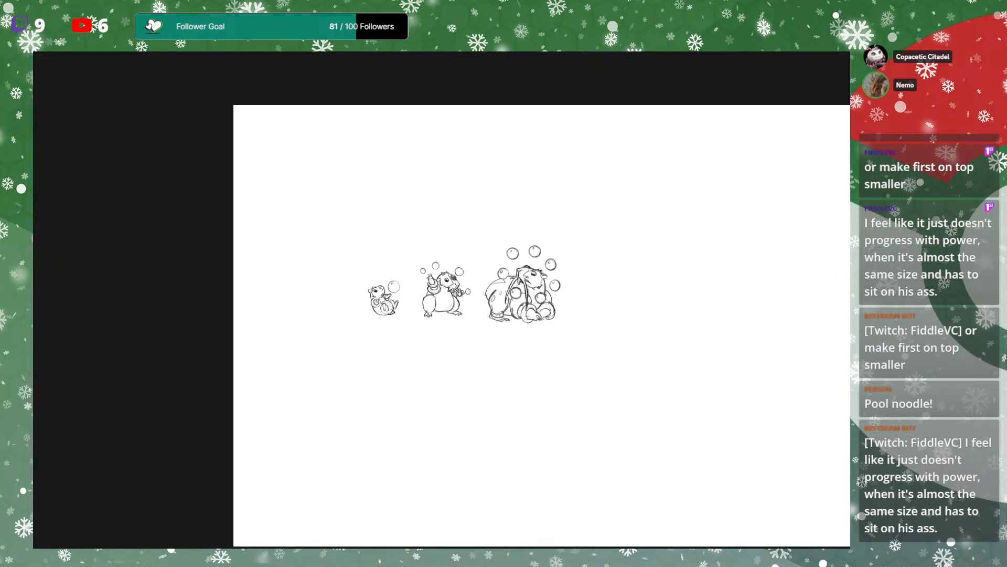
Examine the isolated three-stage line-up on the canvas with the interface panels hidden
{"action": "key", "text": "ctrl"}
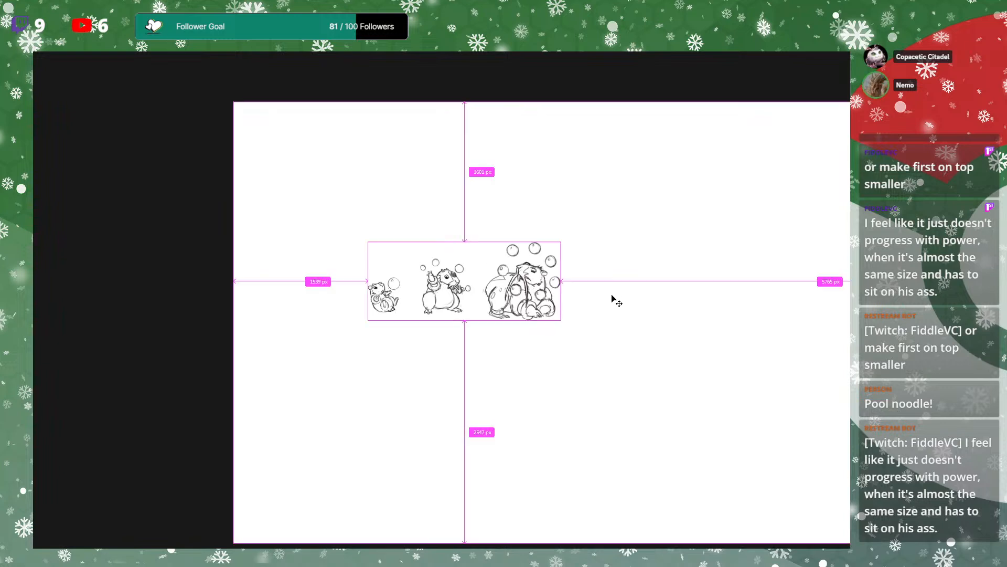
{"action": "key", "text": "ctrl+plus"}
{"action": "key", "text": "ctrl+plus"}
{"action": "key", "text": "ctrl+t"}
{"action": "key", "text": "Escape"}
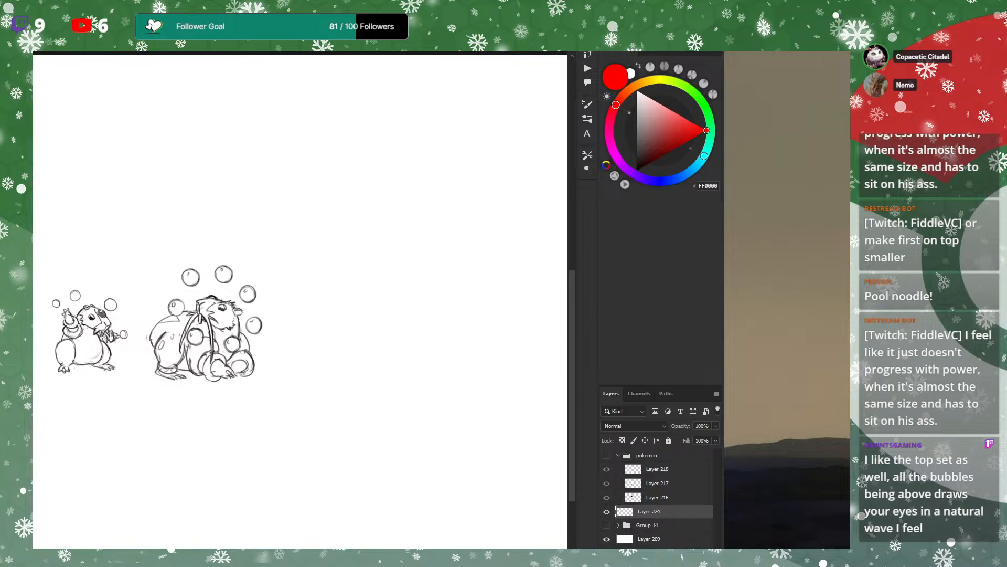
{"action": "key", "text": "Tab"}
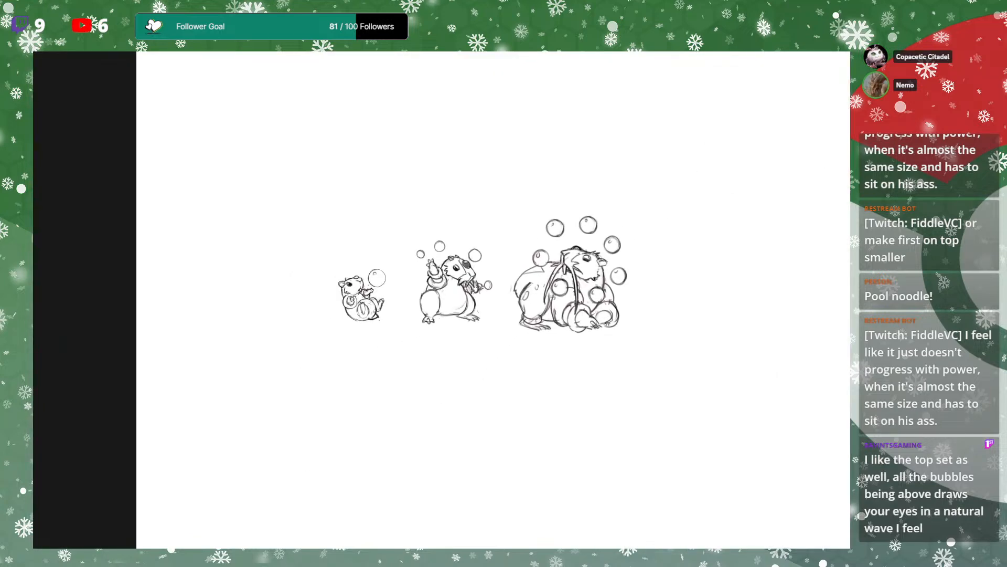
Examine the size progression across the three stages, stepping the last edit back and forth for comparison
{"action": "left_click_drag", "start_coordinate": [624, 249], "coordinate": [643, 237]}
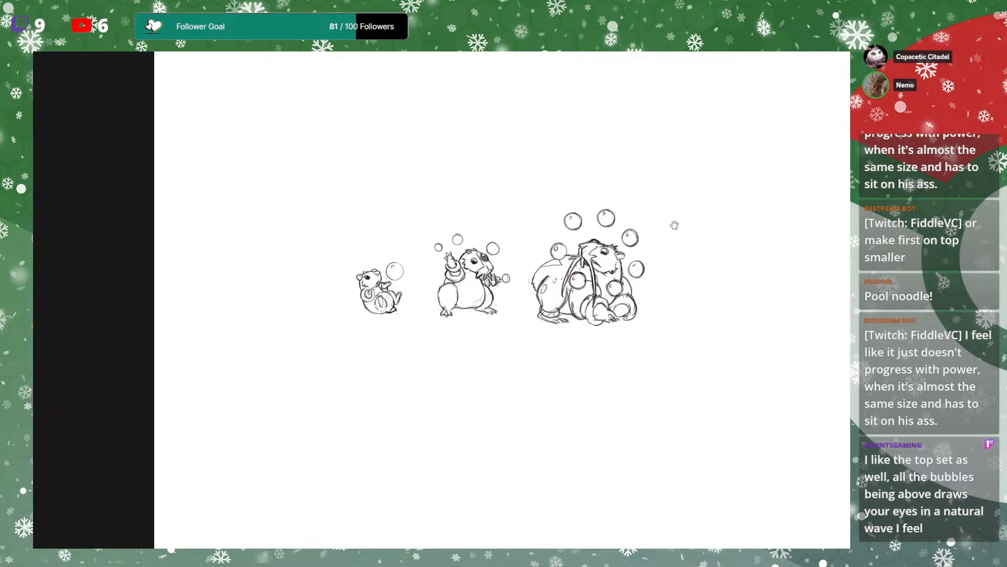
{"action": "left_click_drag", "start_coordinate": [669, 198], "coordinate": [666, 223]}
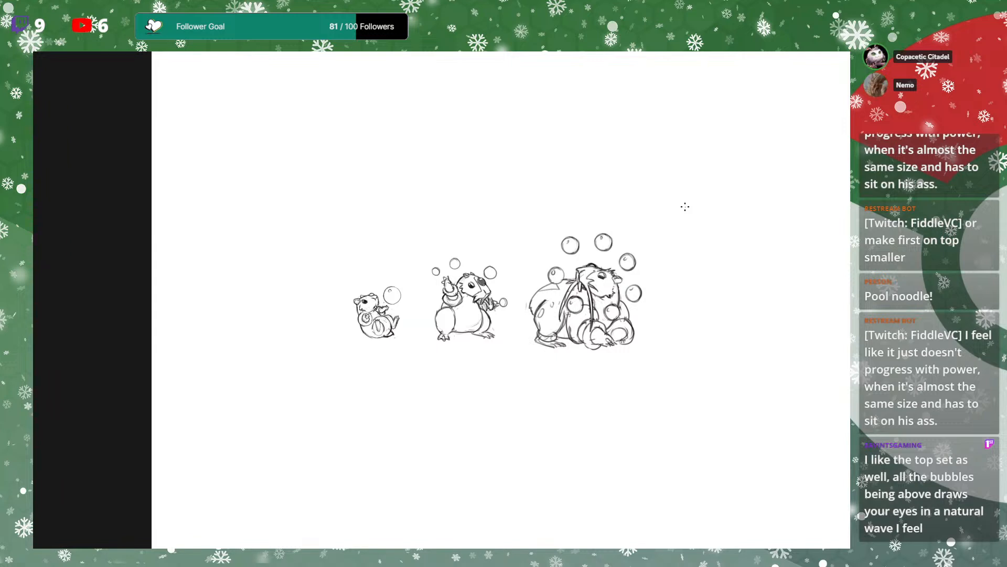
{"action": "mouse_move", "coordinate": [654, 279]}
{"action": "left_mouse_down"}
{"action": "mouse_move", "coordinate": [623, 268]}
{"action": "mouse_move", "coordinate": [615, 277]}
{"action": "left_mouse_up"}
{"action": "key", "text": "ctrl+z"}
{"action": "key", "text": "ctrl+y"}
{"action": "left_click_drag", "start_coordinate": [758, 260], "coordinate": [715, 266]}
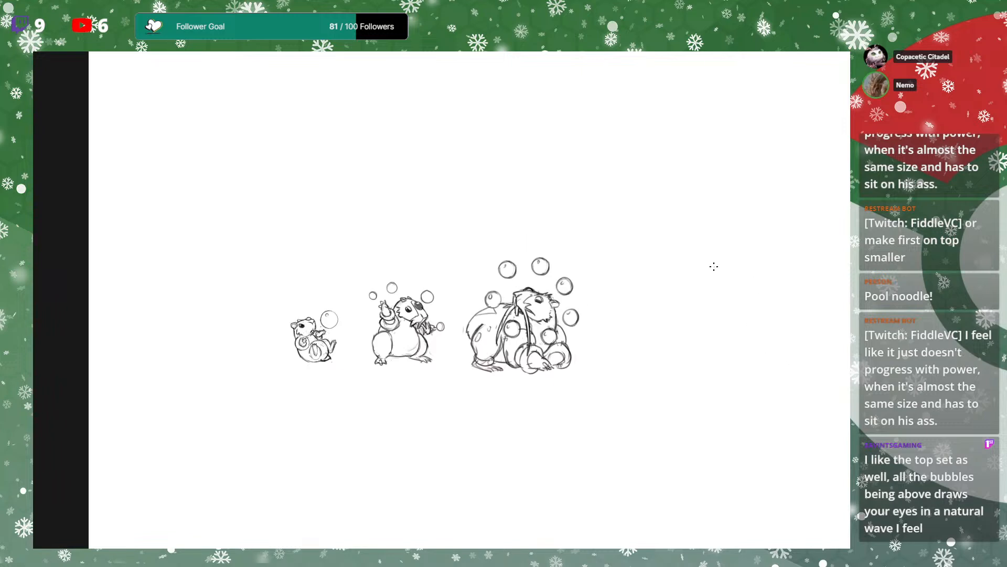
{"action": "key", "text": "ctrl+z"}
{"action": "key", "text": "ctrl+y"}
{"action": "key", "text": "ctrl+z"}
Show the coloured Nidoqueen, Typhlosion and Feraligatr reference images beside the three-stage line-up
{"action": "mouse_move", "coordinate": [609, 307]}
{"action": "left_mouse_down"}
{"action": "mouse_move", "coordinate": [684, 261]}
{"action": "mouse_move", "coordinate": [520, 274]}
{"action": "mouse_move", "coordinate": [478, 292]}
{"action": "mouse_move", "coordinate": [501, 301]}
{"action": "left_mouse_up"}
{"action": "mouse_move", "coordinate": [555, 349]}
{"action": "left_mouse_down"}
{"action": "mouse_move", "coordinate": [578, 333]}
{"action": "mouse_move", "coordinate": [581, 314]}
{"action": "left_mouse_up"}
{"action": "left_click_drag", "start_coordinate": [698, 270], "coordinate": [685, 364]}
{"action": "key", "text": "ctrl+minus"}
{"action": "key", "text": "t"}
{"action": "left_click_drag", "start_coordinate": [583, 329], "coordinate": [617, 151]}
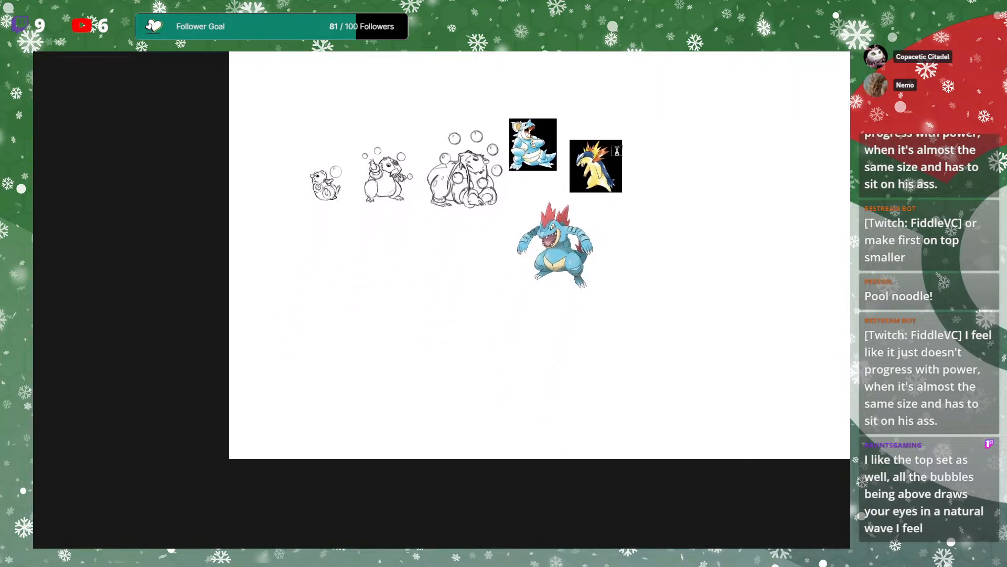
Try to enlarge the whole three-stage line-up relative to the reference creatures
{"action": "key", "text": "ctrl+t"}
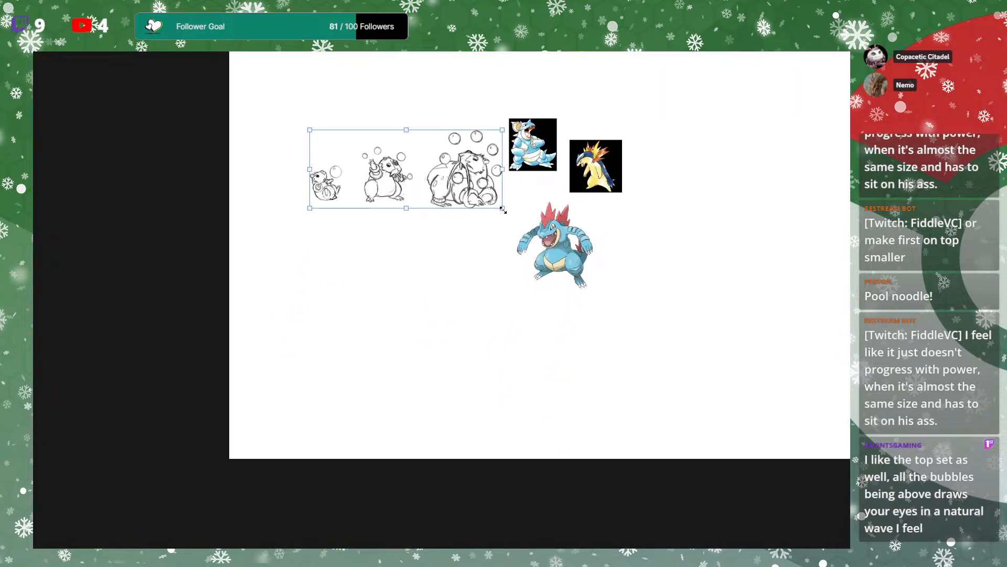
{"action": "left_click_drag", "start_coordinate": [504, 208], "coordinate": [549, 227]}
{"action": "left_click_drag", "start_coordinate": [611, 221], "coordinate": [646, 301]}
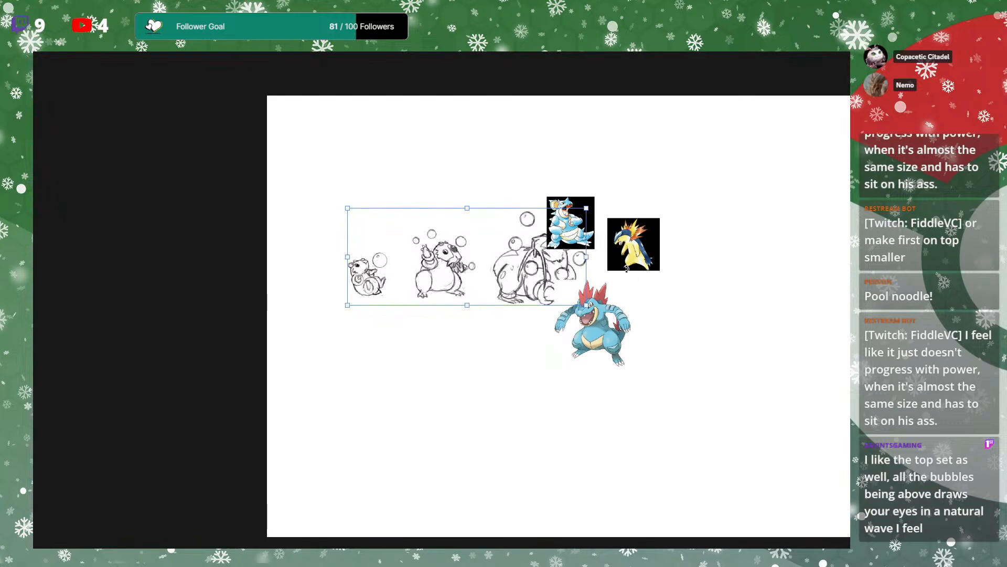
{"action": "key", "text": "ctrl+plus"}
{"action": "mouse_move", "coordinate": [624, 257]}
{"action": "left_mouse_down"}
{"action": "mouse_move", "coordinate": [562, 252]}
{"action": "mouse_move", "coordinate": [527, 313]}
{"action": "mouse_move", "coordinate": [556, 290]}
{"action": "left_mouse_up"}
{"action": "left_click_drag", "start_coordinate": [588, 350], "coordinate": [651, 382]}
{"action": "left_click_drag", "start_coordinate": [601, 338], "coordinate": [593, 265]}
{"action": "left_click_drag", "start_coordinate": [637, 296], "coordinate": [587, 311]}
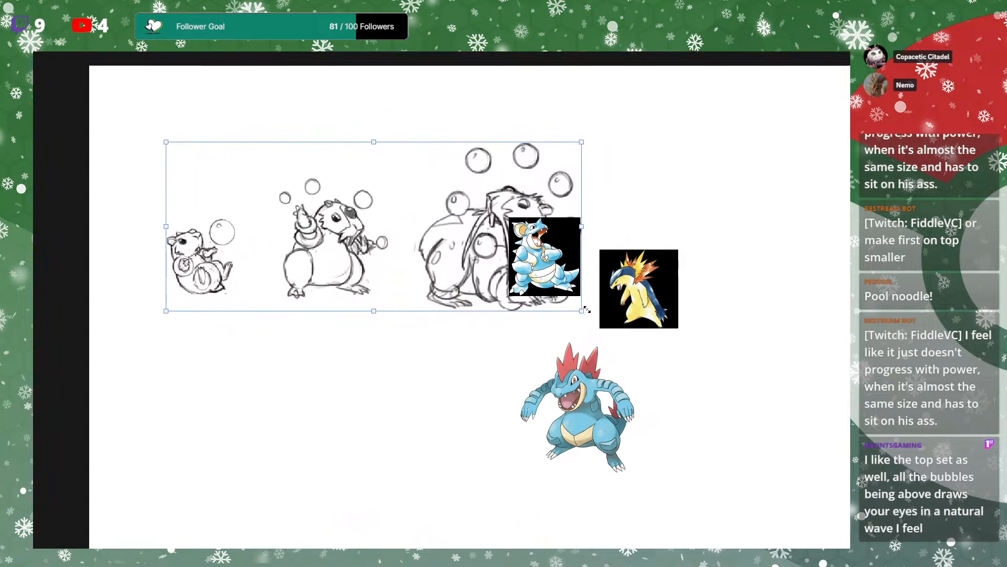
{"action": "key", "text": "ctrl+plus"}
{"action": "key", "text": "Escape"}
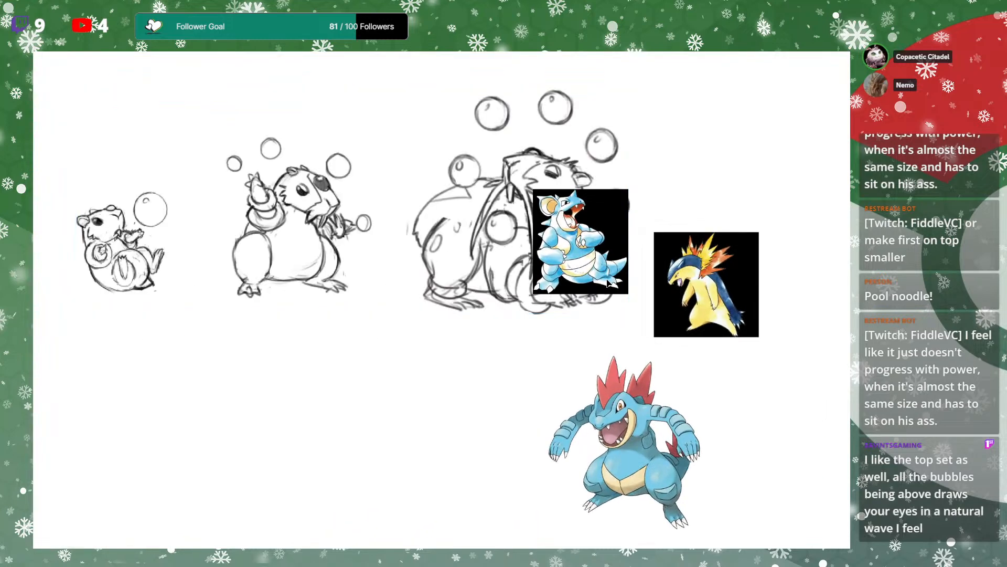
Compare the pose and size of the line-up's third stage with the Nidoqueen, Typhlosion and Feraligatr references
{"action": "key", "text": "ctrl+plus"}
{"action": "key", "text": "ctrl+plus"}
{"action": "key", "text": "ctrl+plus"}
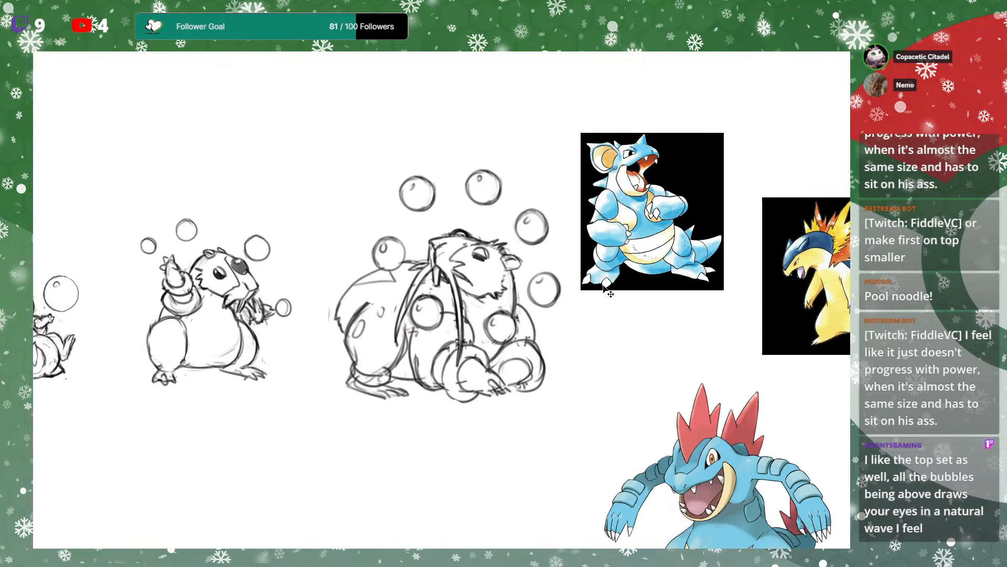
{"action": "key", "text": "ctrl+minus"}
{"action": "key", "text": "ctrl+minus"}
{"action": "key", "text": "ctrl+minus"}
{"action": "key", "text": "ctrl+minus"}
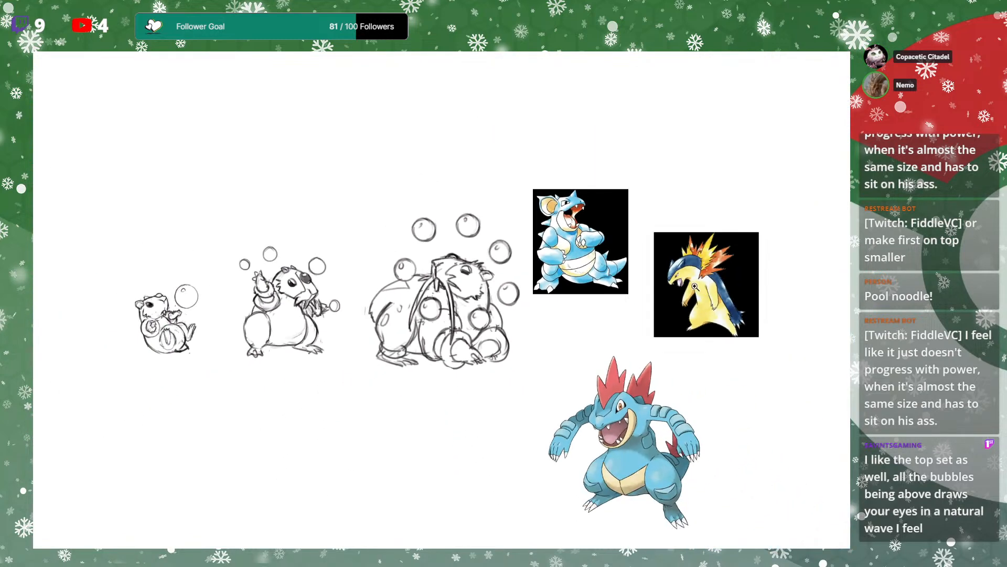
{"action": "left_click_drag", "start_coordinate": [649, 288], "coordinate": [690, 224]}
{"action": "left_click_drag", "start_coordinate": [695, 283], "coordinate": [715, 286]}
{"action": "key", "text": "ctrl+plus"}
{"action": "left_click_drag", "start_coordinate": [780, 285], "coordinate": [725, 261]}
{"action": "mouse_move", "coordinate": [772, 311]}
{"action": "left_mouse_down"}
{"action": "mouse_move", "coordinate": [684, 309]}
{"action": "mouse_move", "coordinate": [710, 313]}
{"action": "left_mouse_up"}
{"action": "mouse_move", "coordinate": [693, 224]}
{"action": "left_mouse_down"}
{"action": "mouse_move", "coordinate": [732, 349]}
{"action": "mouse_move", "coordinate": [781, 220]}
{"action": "left_mouse_up"}
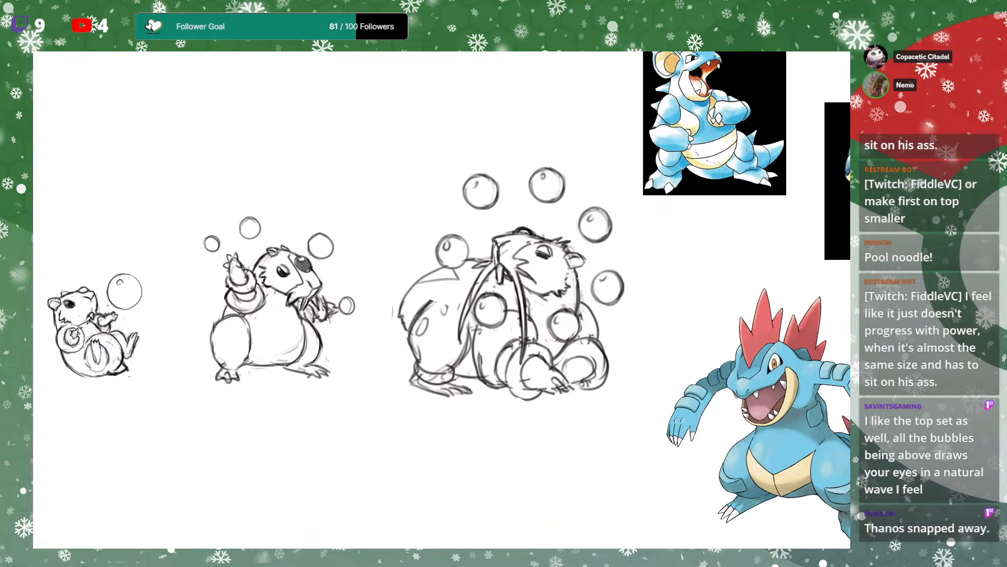
Lower the opacity of the three-stage line-up sketch to 50%
{"action": "key", "text": "5"}
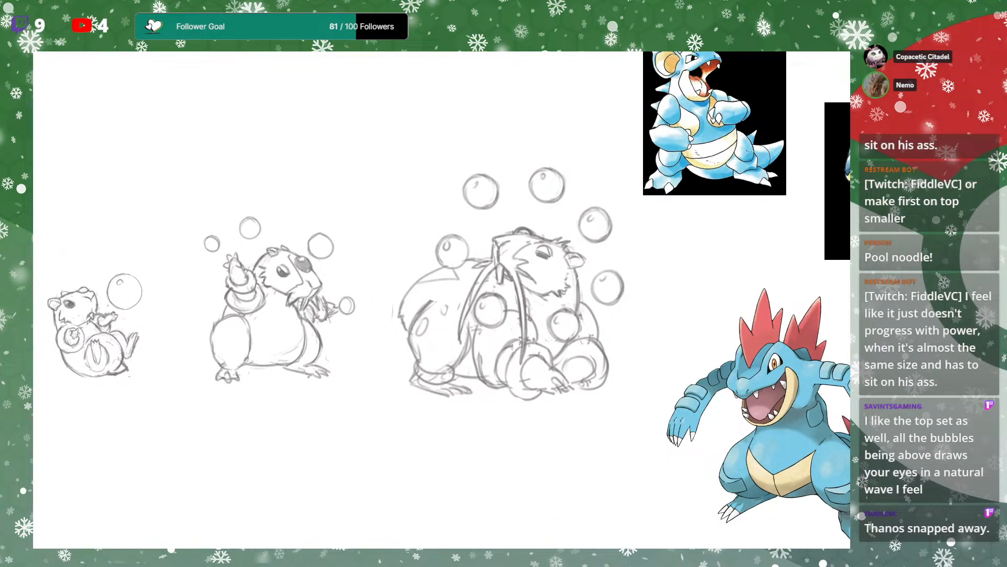
{"action": "left_click_drag", "start_coordinate": [830, 317], "coordinate": [730, 348]}
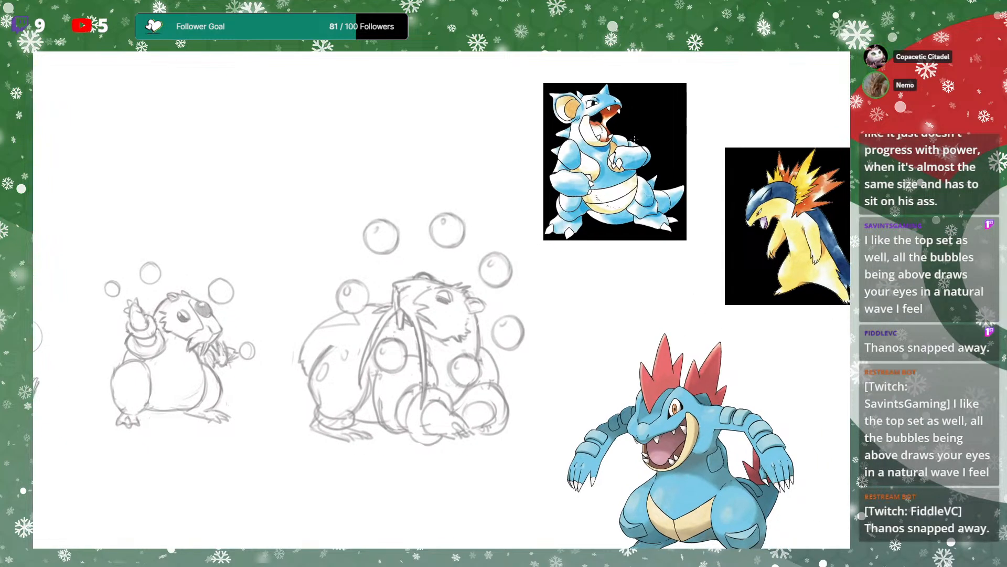
{"action": "left_click_drag", "start_coordinate": [791, 266], "coordinate": [777, 268]}
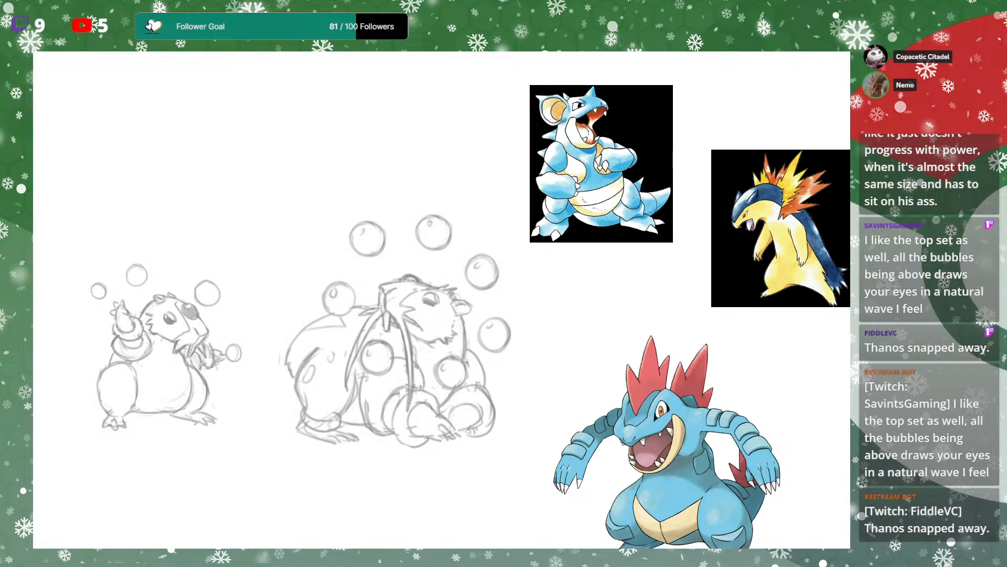
Paste the Blastoise reference image and place it above the third-stage creature, beside Nidoqueen
{"action": "key", "text": "ctrl+v"}
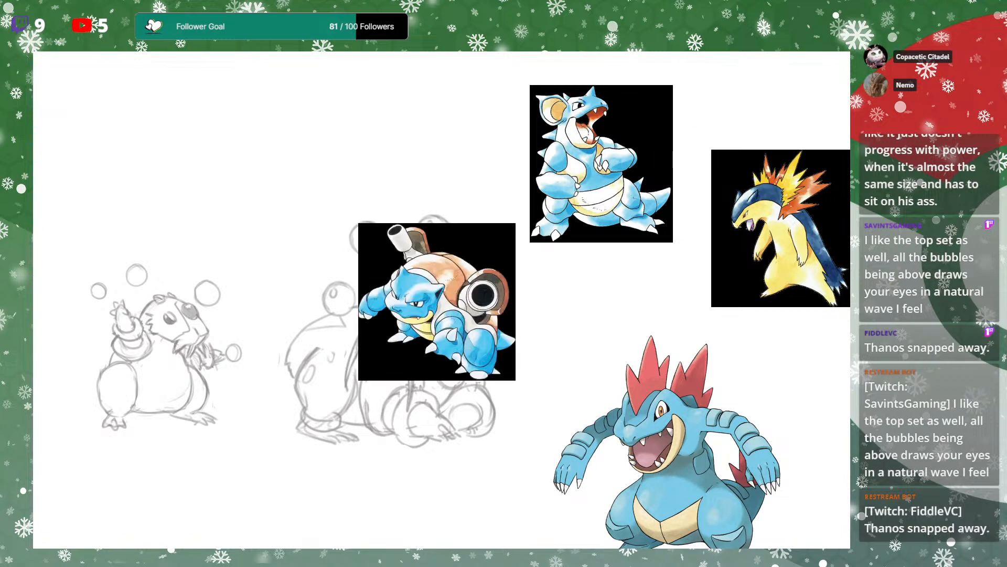
{"action": "left_click_drag", "start_coordinate": [475, 300], "coordinate": [459, 126]}
{"action": "left_click_drag", "start_coordinate": [506, 175], "coordinate": [515, 258]}
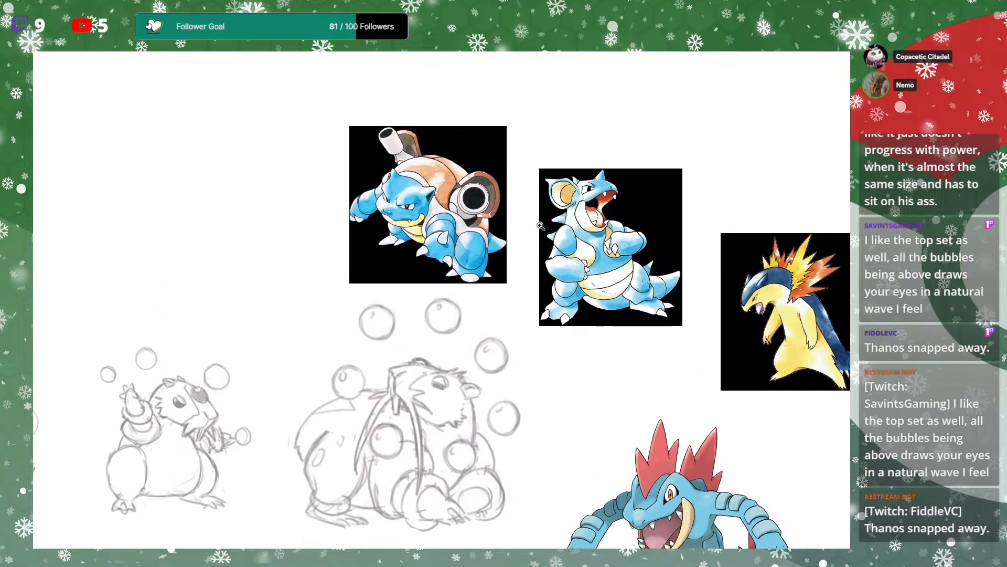
Draw black contour strokes over Blastoise's face, arm and leg, and undo them
{"action": "key", "text": "ctrl+plus"}
{"action": "key", "text": "ctrl+plus"}
{"action": "left_click_drag", "start_coordinate": [560, 213], "coordinate": [558, 269]}
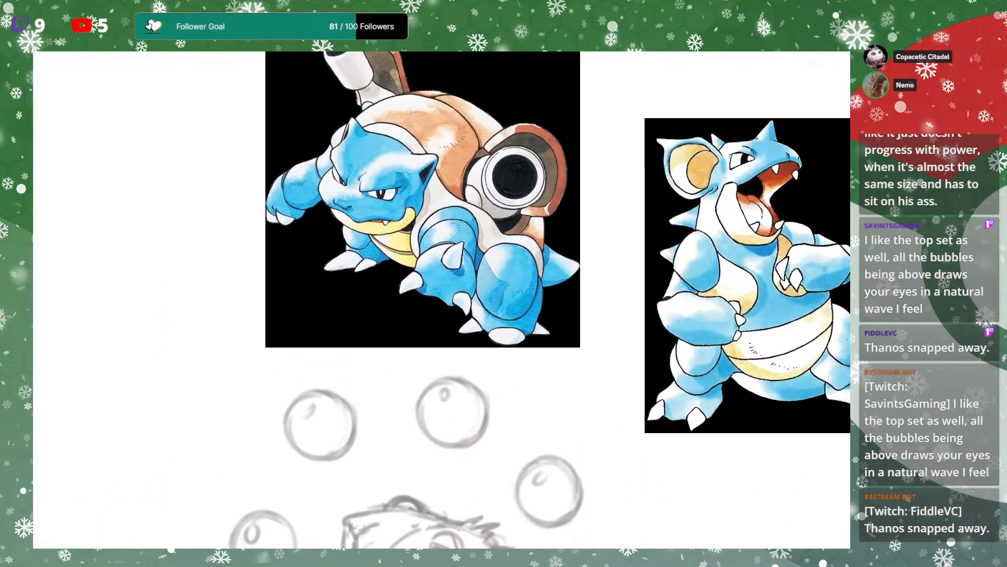
{"action": "mouse_move", "coordinate": [478, 245]}
{"action": "left_mouse_down"}
{"action": "mouse_move", "coordinate": [502, 303]}
{"action": "mouse_move", "coordinate": [491, 318]}
{"action": "left_mouse_up"}
{"action": "mouse_move", "coordinate": [455, 272]}
{"action": "left_mouse_down"}
{"action": "mouse_move", "coordinate": [463, 266]}
{"action": "mouse_move", "coordinate": [428, 294]}
{"action": "left_mouse_up"}
{"action": "mouse_move", "coordinate": [398, 172]}
{"action": "left_mouse_down"}
{"action": "mouse_move", "coordinate": [408, 188]}
{"action": "mouse_move", "coordinate": [427, 187]}
{"action": "left_mouse_up"}
{"action": "left_click_drag", "start_coordinate": [381, 253], "coordinate": [378, 261]}
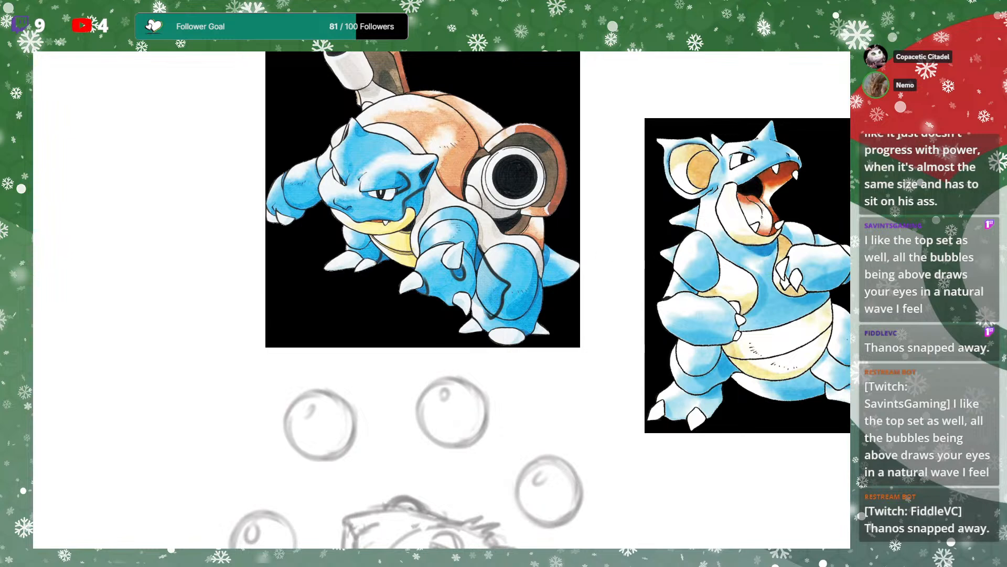
{"action": "key", "text": "ctrl+z"}
{"action": "key", "text": "ctrl+z"}
{"action": "key", "text": "ctrl+z"}
{"action": "key", "text": "ctrl+z"}
{"action": "key", "text": "ctrl+z"}
{"action": "key", "text": "ctrl+z"}
Examine the Blastoise reference up close, covering the head, shell cannons, arms and front leg
{"action": "left_click_drag", "start_coordinate": [626, 311], "coordinate": [639, 278]}
{"action": "left_click_drag", "start_coordinate": [591, 201], "coordinate": [651, 273]}
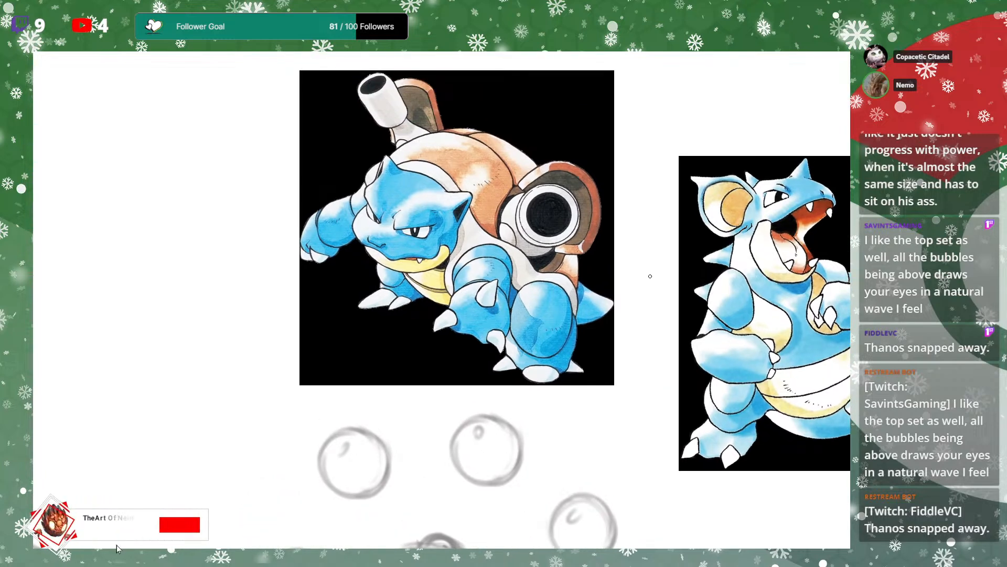
{"action": "left_click_drag", "start_coordinate": [647, 275], "coordinate": [659, 243]}
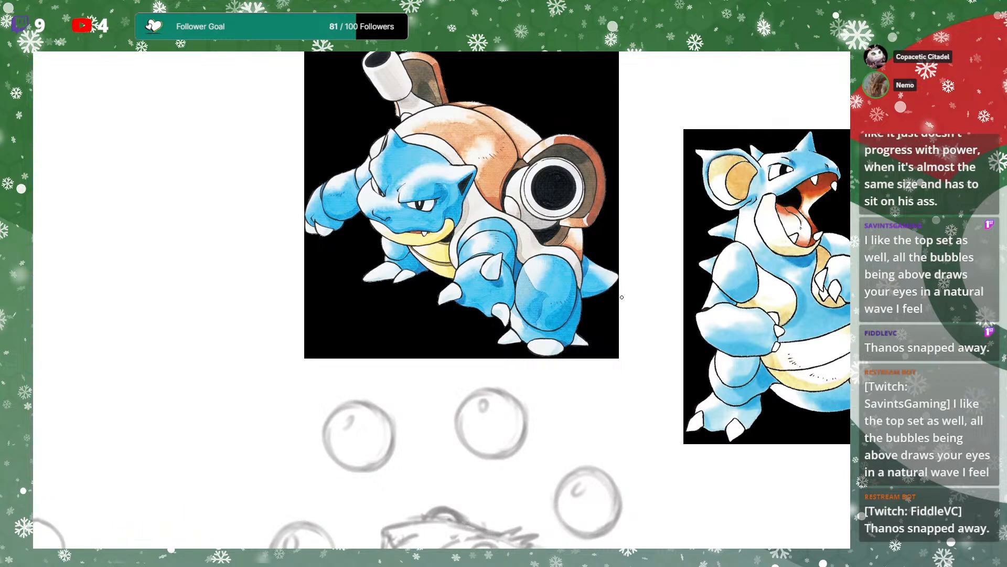
{"action": "mouse_move", "coordinate": [641, 240]}
{"action": "left_mouse_down"}
{"action": "mouse_move", "coordinate": [647, 223]}
{"action": "mouse_move", "coordinate": [678, 256]}
{"action": "mouse_move", "coordinate": [680, 241]}
{"action": "left_mouse_up"}
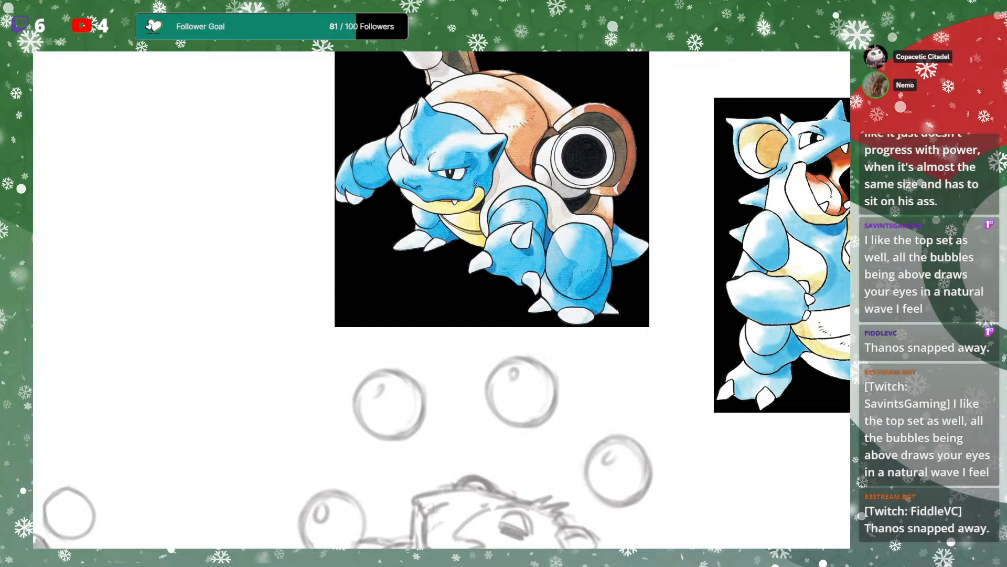
{"action": "left_click_drag", "start_coordinate": [517, 175], "coordinate": [533, 194]}
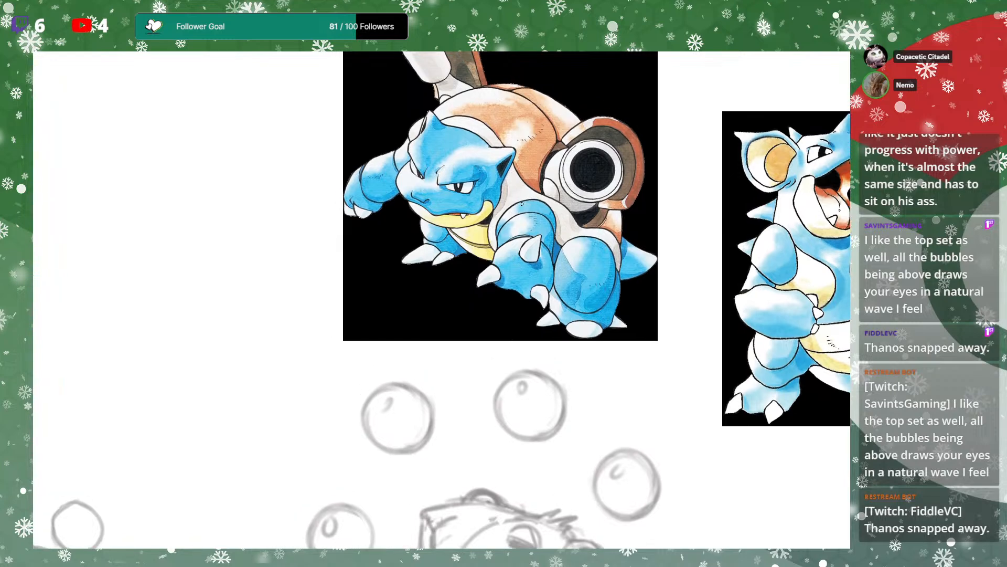
{"action": "key", "text": "ctrl+plus"}
{"action": "left_click_drag", "start_coordinate": [525, 109], "coordinate": [474, 225]}
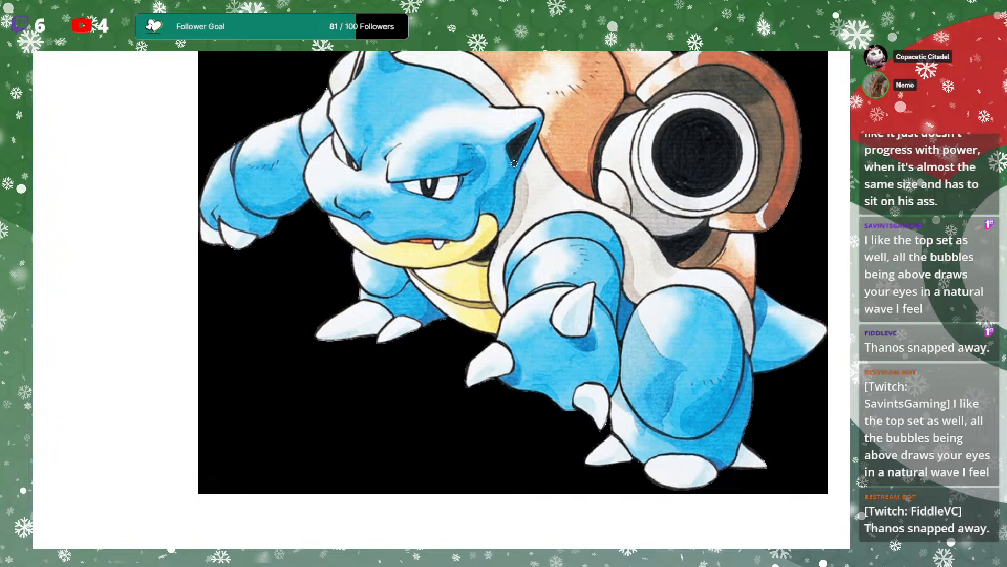
{"action": "left_click_drag", "start_coordinate": [532, 199], "coordinate": [498, 255]}
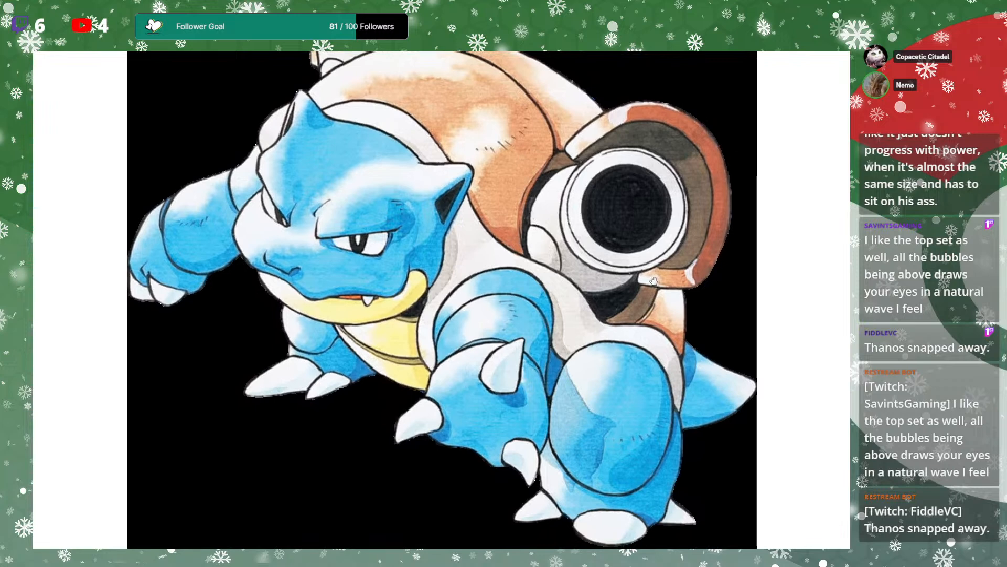
{"action": "left_click_drag", "start_coordinate": [637, 282], "coordinate": [663, 193]}
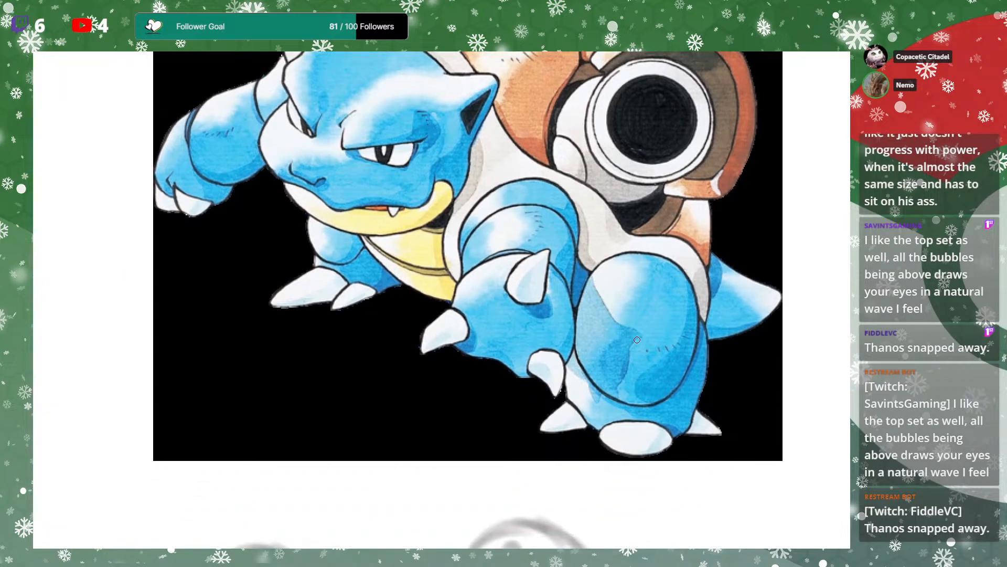
{"action": "left_click_drag", "start_coordinate": [661, 244], "coordinate": [653, 220]}
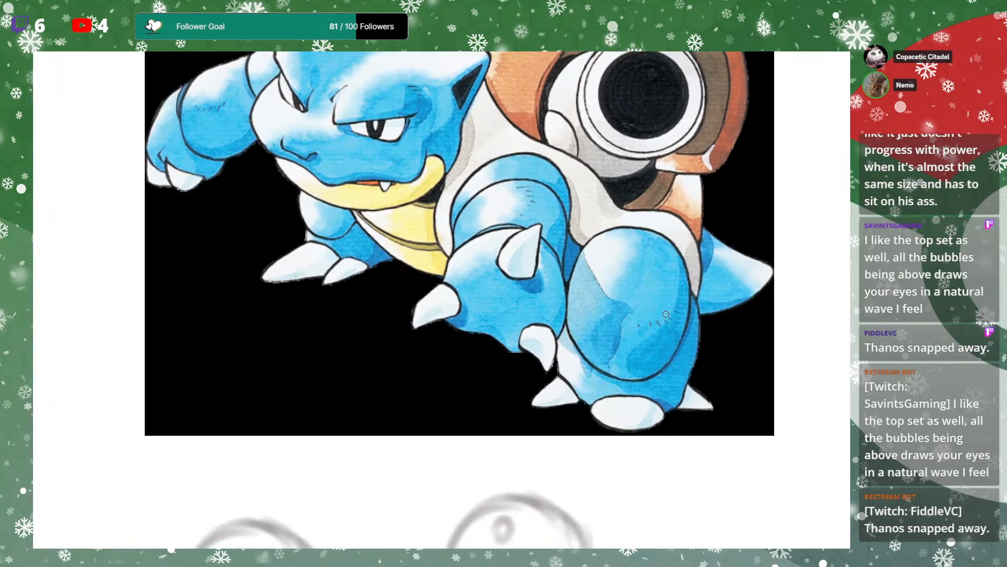
{"action": "mouse_move", "coordinate": [679, 278]}
{"action": "left_mouse_down"}
{"action": "mouse_move", "coordinate": [627, 365]}
{"action": "mouse_move", "coordinate": [700, 304]}
{"action": "mouse_move", "coordinate": [761, 272]}
{"action": "mouse_move", "coordinate": [758, 291]}
{"action": "left_mouse_up"}
{"action": "left_click_drag", "start_coordinate": [713, 251], "coordinate": [713, 276]}
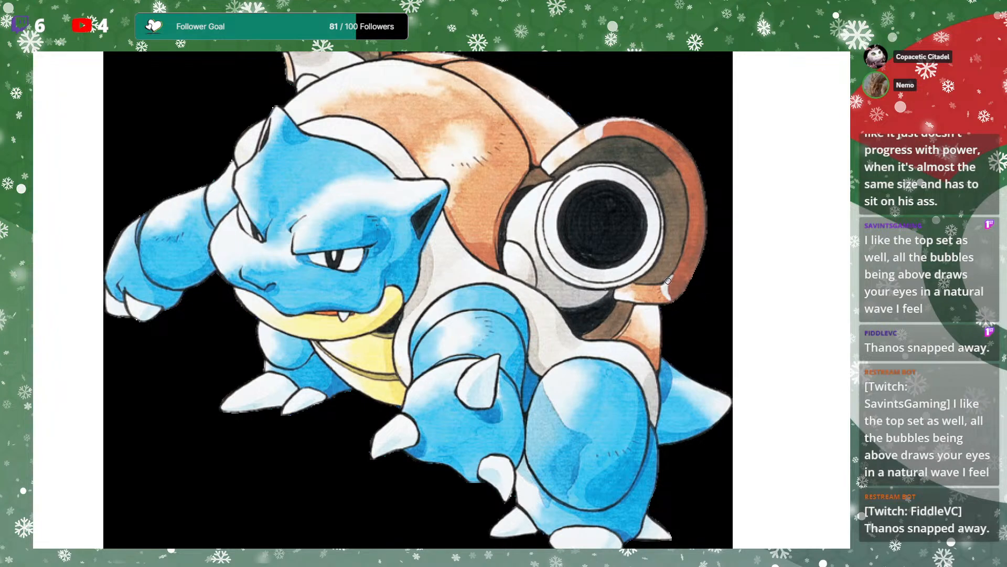
{"action": "left_click_drag", "start_coordinate": [669, 252], "coordinate": [680, 265]}
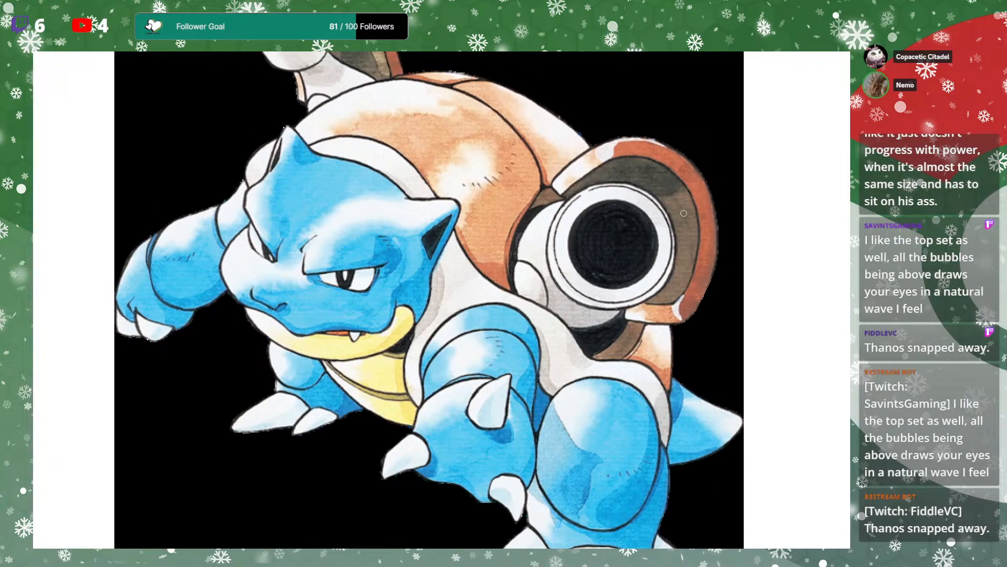
Paste the Nidoking reference image and place it above Typhlosion, at Nidoqueen's upper right
{"action": "scroll", "coordinate": [584, 233], "scroll_direction": "down", "scroll_amount": 4}
{"action": "left_click_drag", "start_coordinate": [723, 245], "coordinate": [692, 174]}
{"action": "key", "text": "ctrl+minus"}
{"action": "left_click_drag", "start_coordinate": [711, 299], "coordinate": [730, 192]}
{"action": "mouse_move", "coordinate": [716, 255]}
{"action": "left_mouse_down"}
{"action": "mouse_move", "coordinate": [715, 224]}
{"action": "mouse_move", "coordinate": [713, 247]}
{"action": "left_mouse_up"}
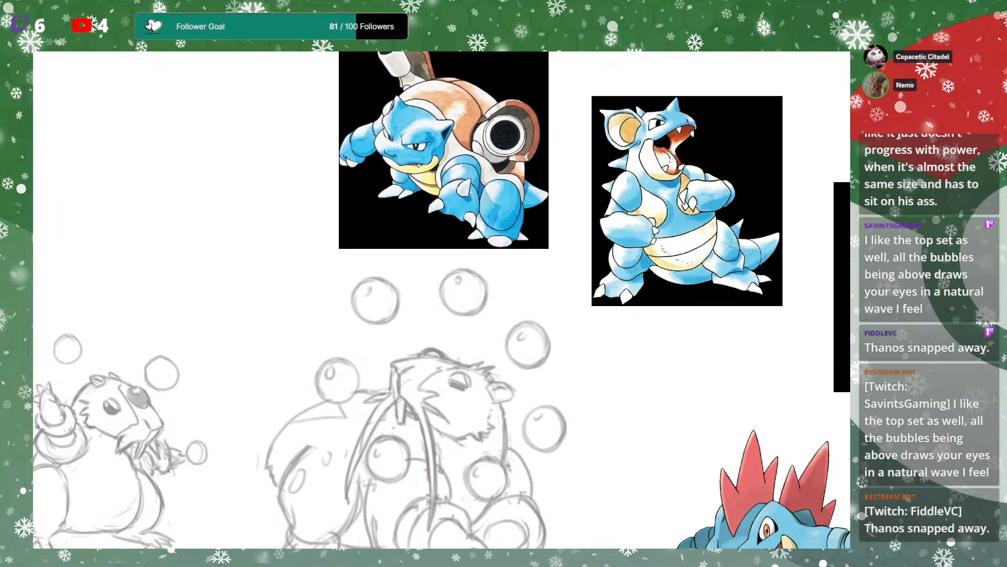
{"action": "left_click_drag", "start_coordinate": [740, 239], "coordinate": [585, 350]}
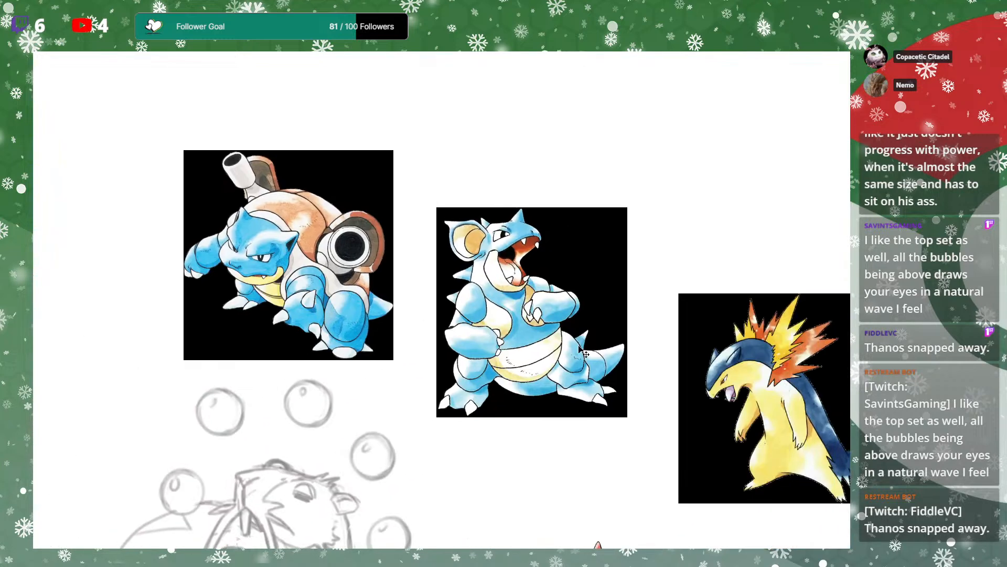
{"action": "key", "text": "ctrl+v"}
{"action": "left_click_drag", "start_coordinate": [496, 358], "coordinate": [785, 193]}
{"action": "key", "text": "ctrl+z"}
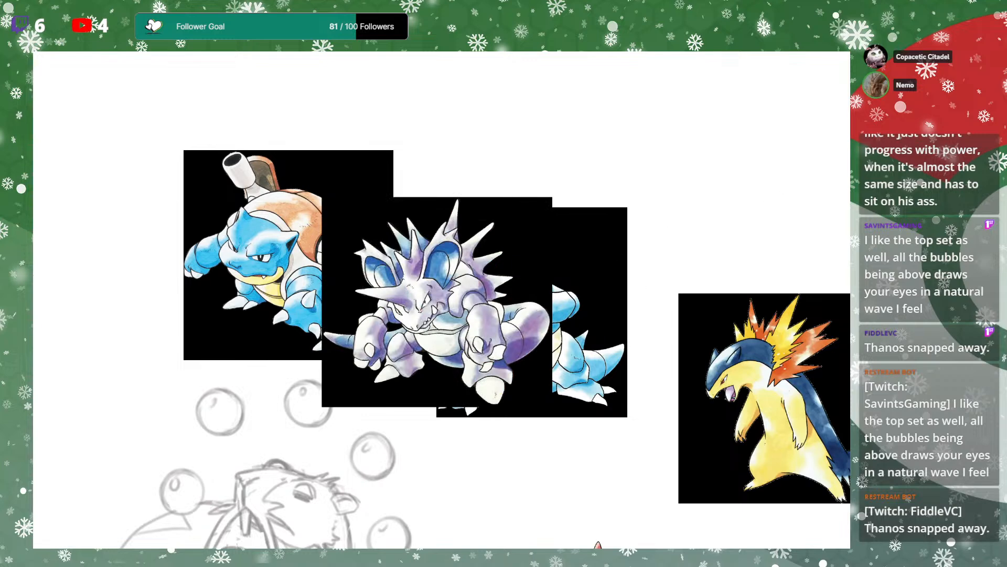
{"action": "left_click_drag", "start_coordinate": [517, 349], "coordinate": [812, 236]}
{"action": "left_click_drag", "start_coordinate": [681, 367], "coordinate": [783, 227]}
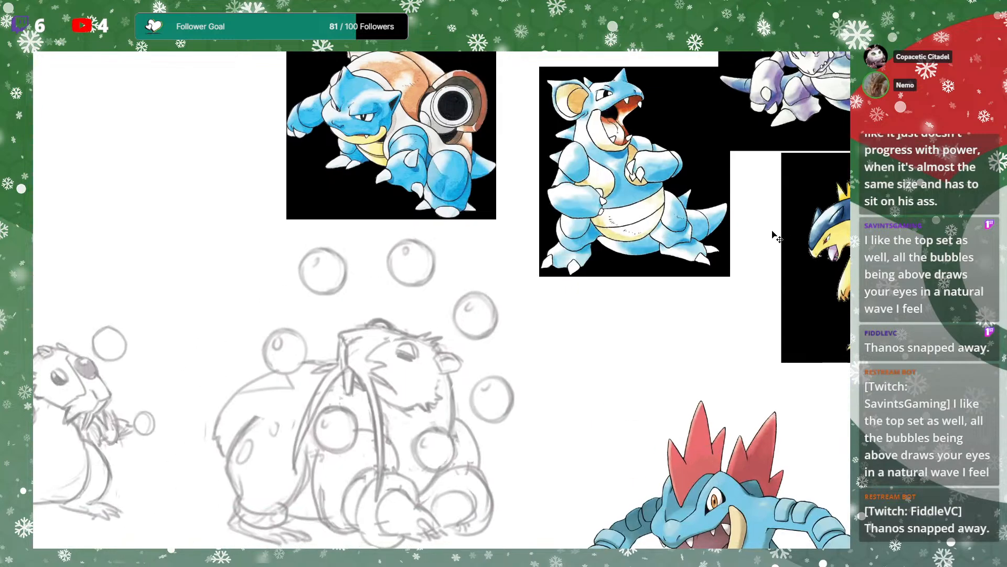
{"action": "key", "text": "ctrl+minus"}
{"action": "left_click_drag", "start_coordinate": [712, 290], "coordinate": [722, 321]}
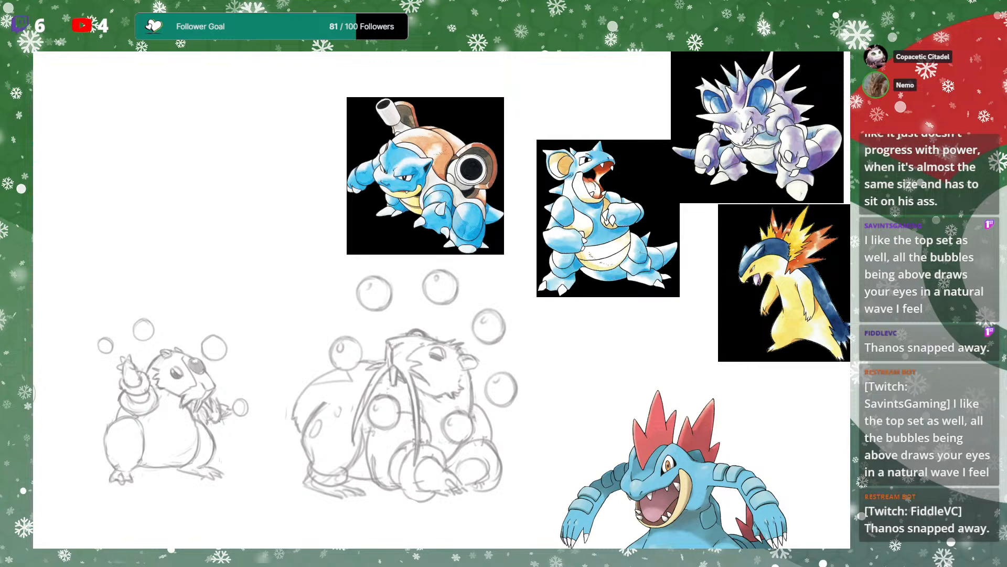
Study the faded second- and third-stage sketches against the Blastoise, Nidoqueen, Nidoking and Feraligatr references
{"action": "left_click_drag", "start_coordinate": [651, 347], "coordinate": [659, 333]}
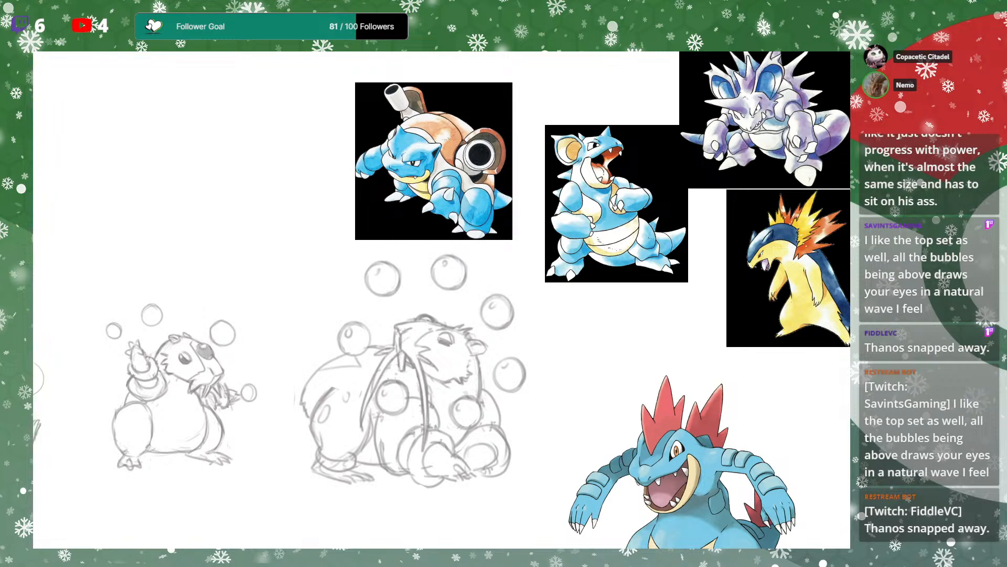
{"action": "mouse_move", "coordinate": [592, 285]}
{"action": "left_mouse_down"}
{"action": "mouse_move", "coordinate": [648, 226]}
{"action": "mouse_move", "coordinate": [637, 234]}
{"action": "left_mouse_up"}
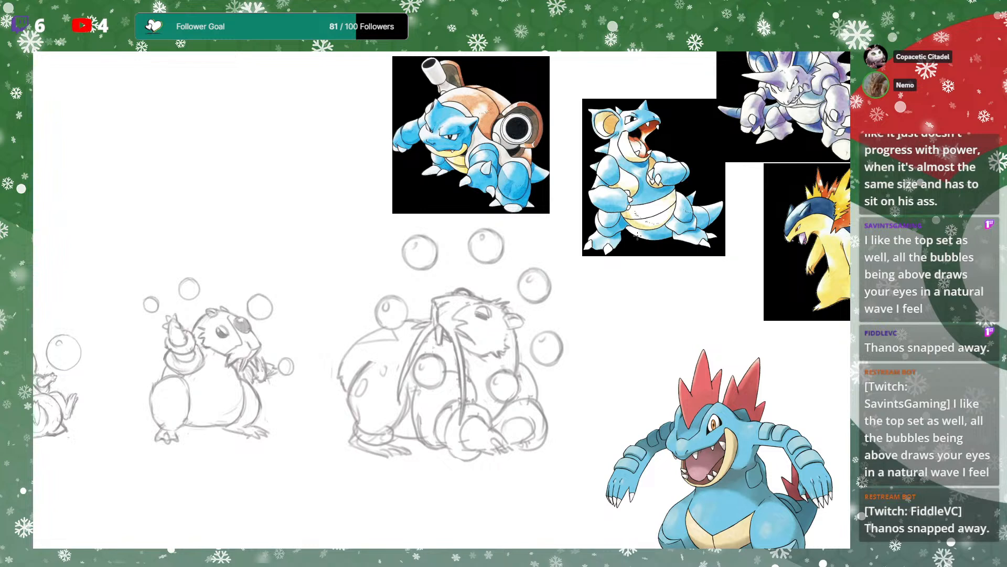
{"action": "scroll", "coordinate": [579, 262], "scroll_direction": "down", "scroll_amount": 1}
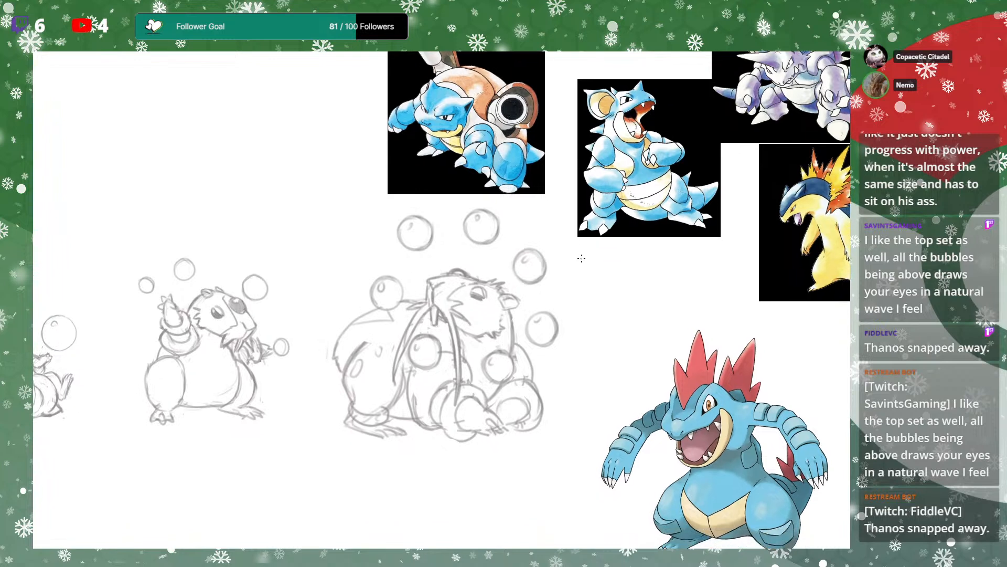
{"action": "scroll", "coordinate": [604, 252], "scroll_direction": "up", "scroll_amount": 1}
{"action": "scroll", "coordinate": [640, 286], "scroll_direction": "up", "scroll_amount": 1}
{"action": "left_click_drag", "start_coordinate": [642, 320], "coordinate": [668, 310]}
{"action": "key", "text": "ctrl+plus"}
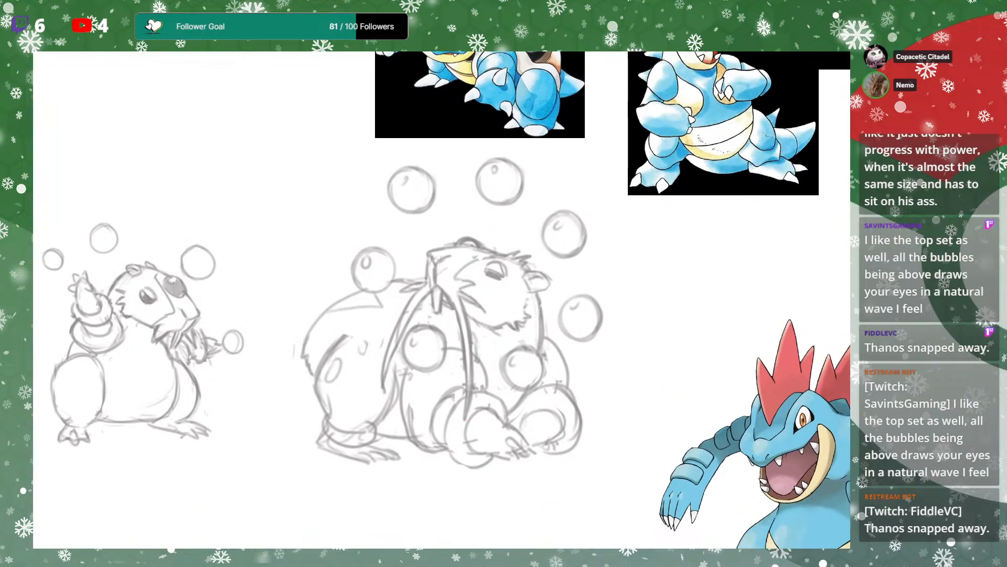
{"action": "key", "text": "ctrl+z"}
{"action": "key", "text": "ctrl+shift+z"}
{"action": "left_click_drag", "start_coordinate": [702, 340], "coordinate": [697, 351]}
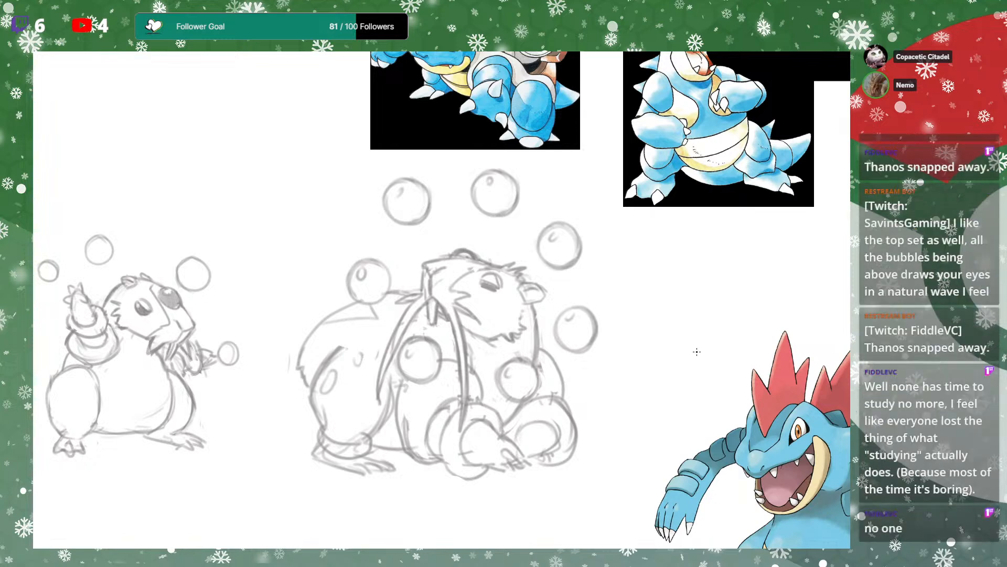
{"action": "mouse_move", "coordinate": [610, 289]}
{"action": "left_mouse_down"}
{"action": "mouse_move", "coordinate": [619, 260]}
{"action": "mouse_move", "coordinate": [643, 278]}
{"action": "mouse_move", "coordinate": [645, 264]}
{"action": "left_mouse_up"}
{"action": "mouse_move", "coordinate": [638, 221]}
{"action": "left_mouse_down"}
{"action": "mouse_move", "coordinate": [634, 271]}
{"action": "mouse_move", "coordinate": [637, 259]}
{"action": "left_mouse_up"}
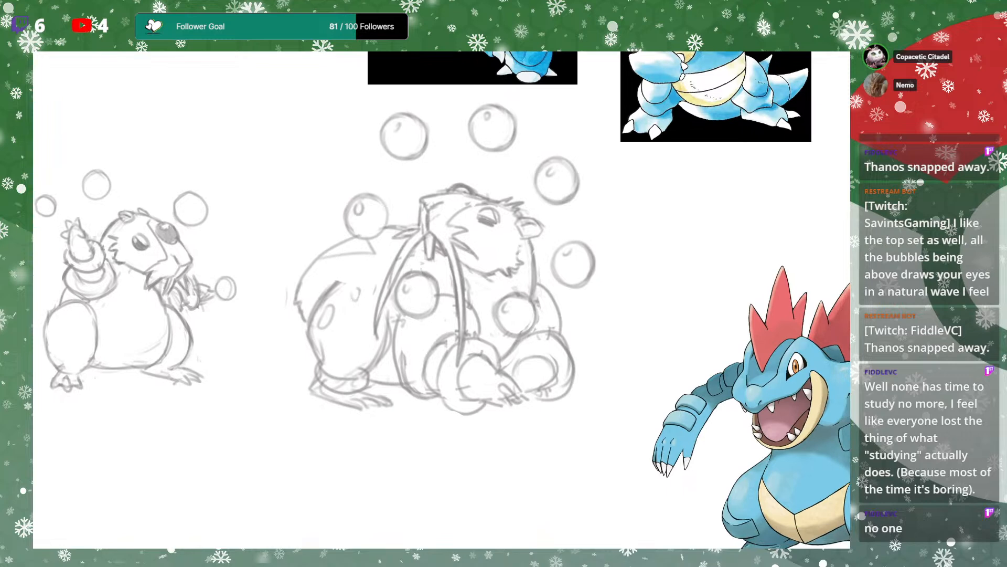
{"action": "left_click", "coordinate": [560, 290]}
{"action": "left_click", "coordinate": [489, 215]}
{"action": "left_click_drag", "start_coordinate": [664, 295], "coordinate": [665, 290]}
{"action": "left_click_drag", "start_coordinate": [589, 306], "coordinate": [540, 367]}
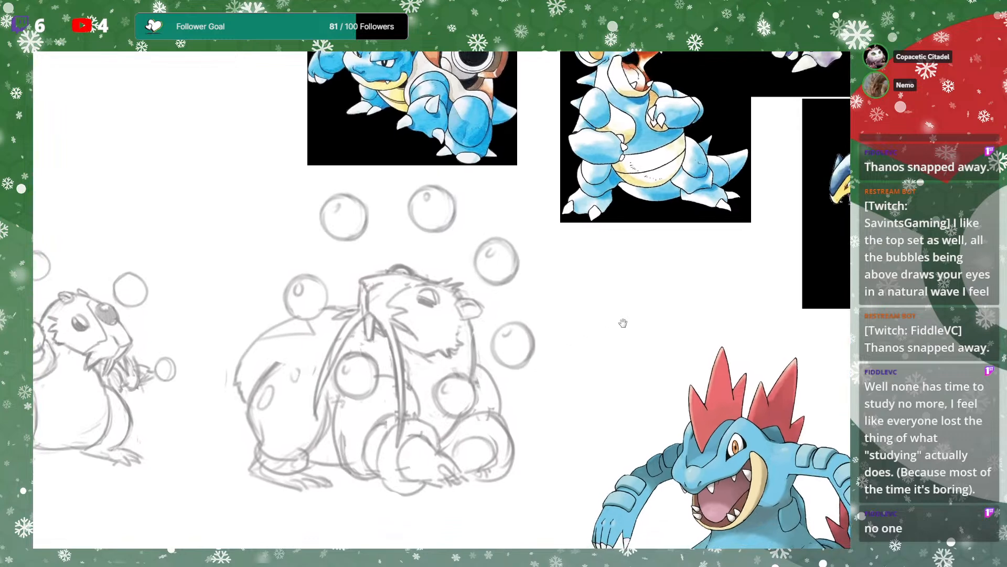
{"action": "left_click_drag", "start_coordinate": [623, 323], "coordinate": [656, 280]}
{"action": "key", "text": "ctrl+minus"}
{"action": "scroll", "coordinate": [687, 283], "scroll_direction": "down", "scroll_amount": 1}
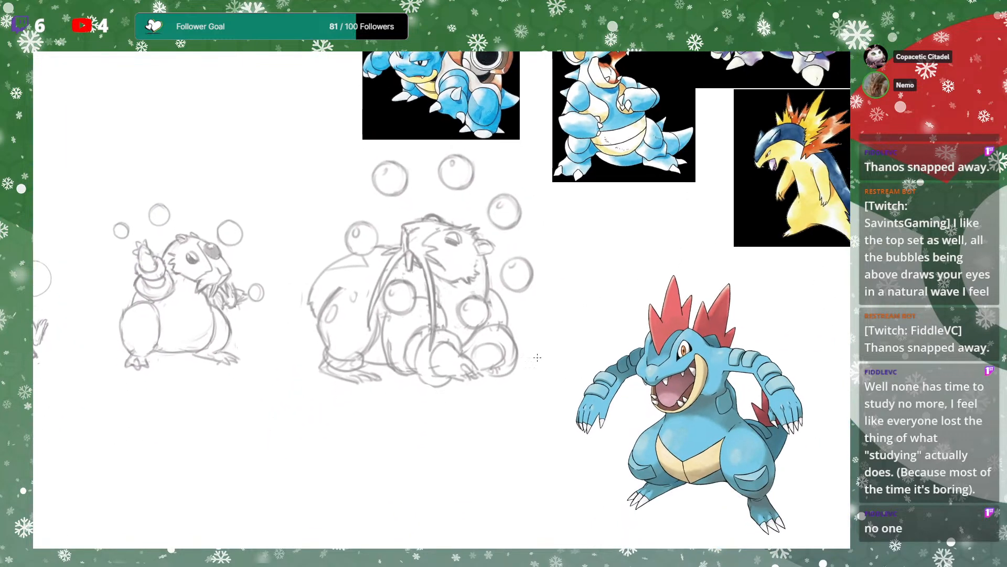
{"action": "left_click_drag", "start_coordinate": [546, 370], "coordinate": [571, 357]}
{"action": "left_click_drag", "start_coordinate": [413, 303], "coordinate": [413, 346]}
{"action": "key", "text": "ctrl+z"}
{"action": "mouse_move", "coordinate": [413, 304]}
{"action": "left_mouse_down"}
{"action": "mouse_move", "coordinate": [412, 347]}
{"action": "mouse_move", "coordinate": [429, 362]}
{"action": "left_mouse_up"}
{"action": "key", "text": "ctrl+z"}
{"action": "mouse_move", "coordinate": [634, 321]}
{"action": "left_mouse_down"}
{"action": "mouse_move", "coordinate": [625, 346]}
{"action": "mouse_move", "coordinate": [693, 424]}
{"action": "mouse_move", "coordinate": [676, 402]}
{"action": "mouse_move", "coordinate": [674, 365]}
{"action": "mouse_move", "coordinate": [627, 378]}
{"action": "left_mouse_up"}
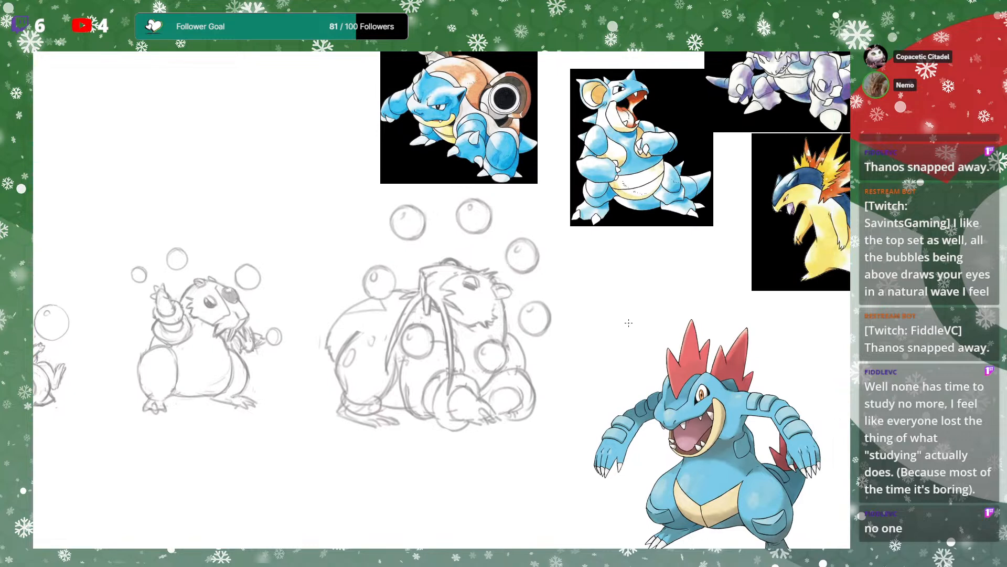
{"action": "scroll", "coordinate": [593, 369], "scroll_direction": "down", "scroll_amount": 1}
{"action": "mouse_move", "coordinate": [409, 334]}
{"action": "left_mouse_down"}
{"action": "mouse_move", "coordinate": [403, 373]}
{"action": "mouse_move", "coordinate": [436, 392]}
{"action": "left_mouse_up"}
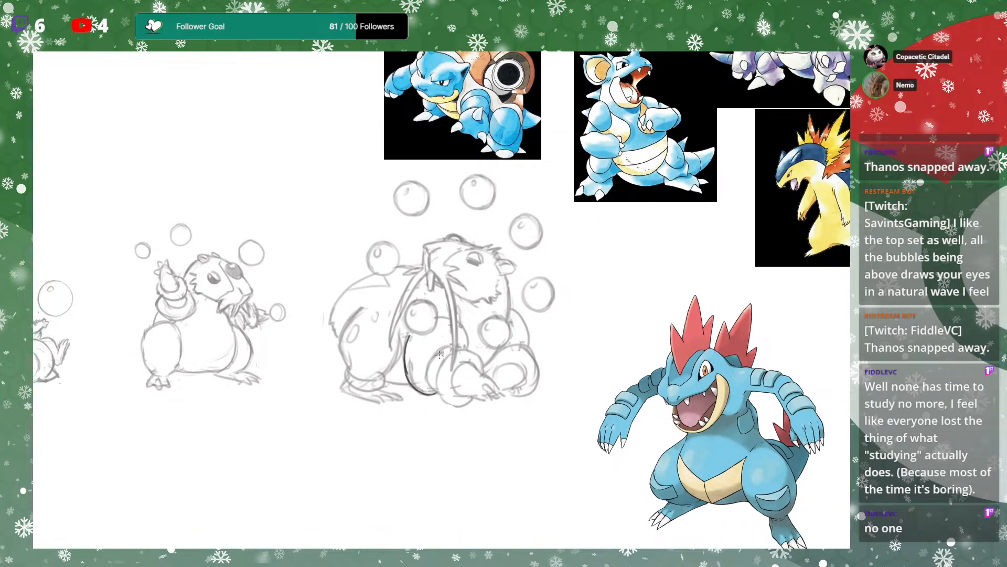
{"action": "key", "text": "ctrl+z"}
{"action": "key", "text": "ctrl+z"}
Draw a dark curved line over the outer left edge of the large bubble creature's near foreleg
{"action": "mouse_move", "coordinate": [404, 336]}
{"action": "left_mouse_down"}
{"action": "mouse_move", "coordinate": [410, 382]}
{"action": "mouse_move", "coordinate": [436, 395]}
{"action": "left_mouse_up"}
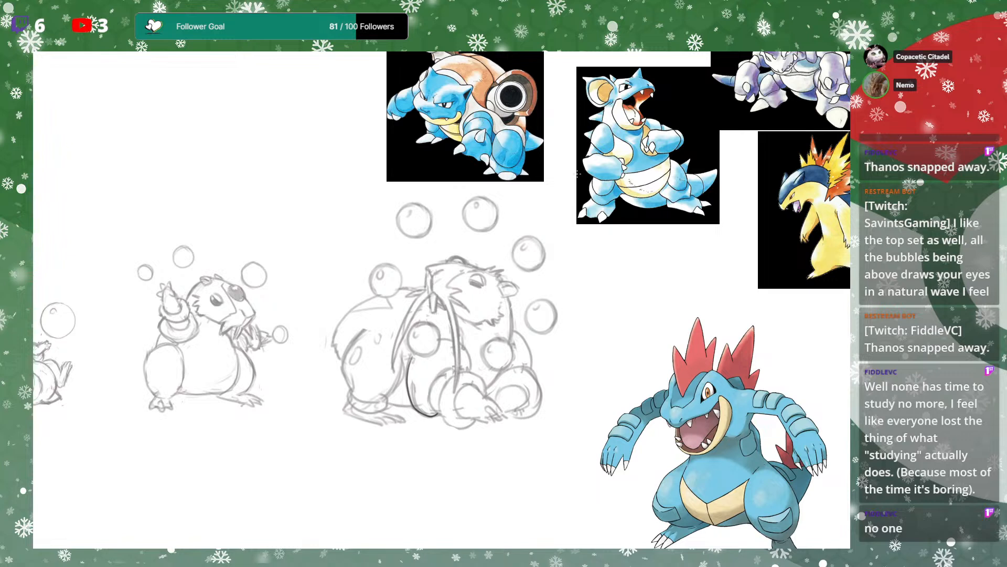
{"action": "left_click_drag", "start_coordinate": [655, 271], "coordinate": [635, 284]}
{"action": "left_click_drag", "start_coordinate": [512, 301], "coordinate": [520, 301]}
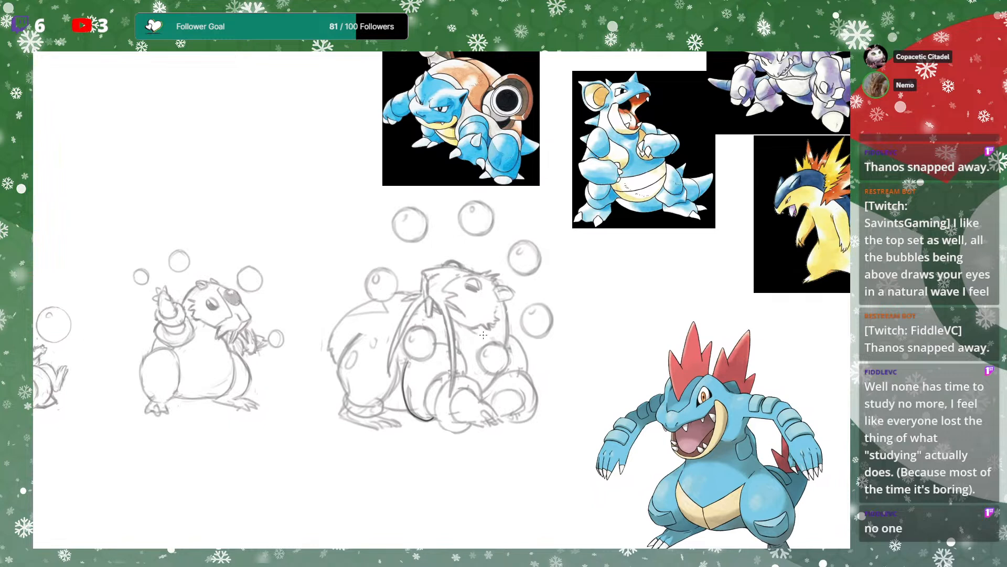
Examine the Pokémon reference artworks beside the large creature sketch to compare their poses and limb shapes
{"action": "left_click_drag", "start_coordinate": [636, 281], "coordinate": [588, 318]}
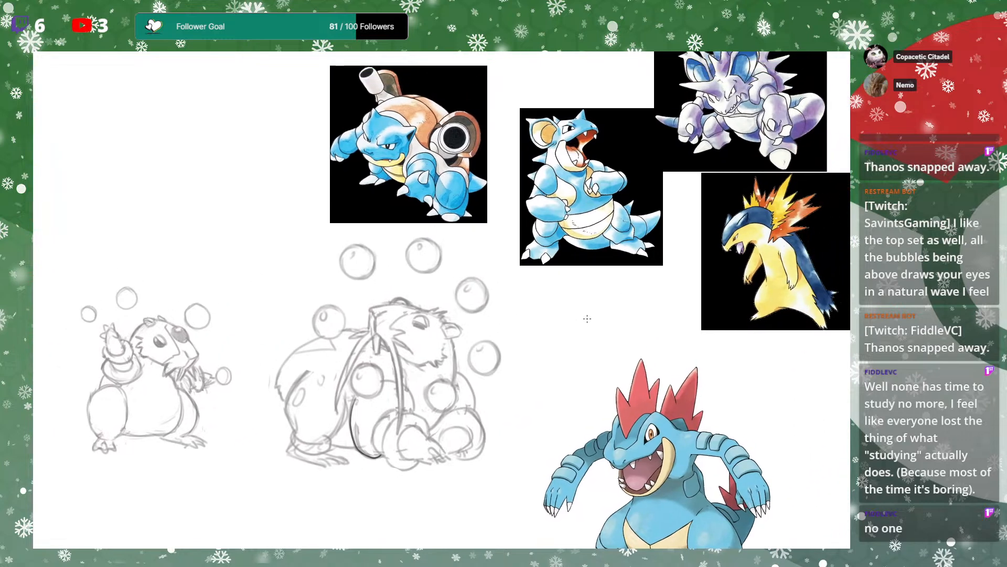
{"action": "left_click_drag", "start_coordinate": [576, 178], "coordinate": [598, 176]}
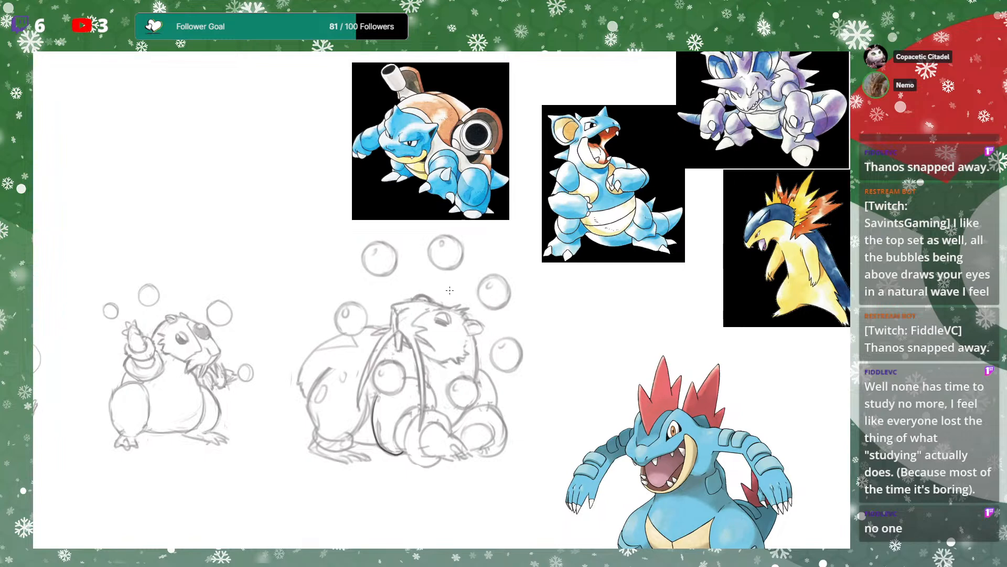
{"action": "left_click_drag", "start_coordinate": [594, 263], "coordinate": [606, 245]}
{"action": "left_click_drag", "start_coordinate": [570, 320], "coordinate": [607, 265]}
{"action": "mouse_move", "coordinate": [537, 282]}
{"action": "left_mouse_down"}
{"action": "mouse_move", "coordinate": [506, 356]}
{"action": "mouse_move", "coordinate": [506, 345]}
{"action": "left_mouse_up"}
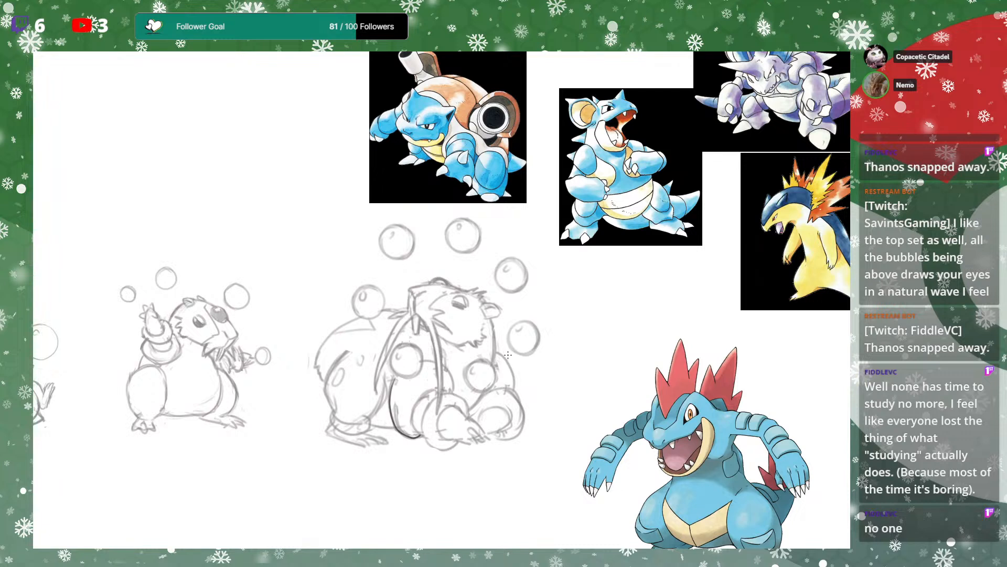
{"action": "left_click_drag", "start_coordinate": [516, 348], "coordinate": [523, 352]}
{"action": "left_click_drag", "start_coordinate": [542, 300], "coordinate": [568, 279]}
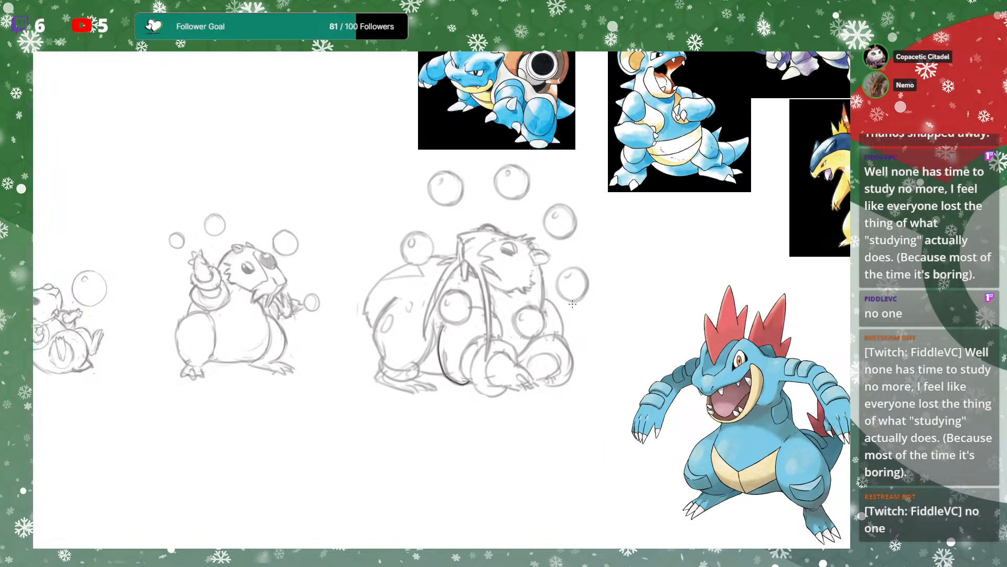
{"action": "left_click_drag", "start_coordinate": [606, 258], "coordinate": [456, 415]}
{"action": "left_click_drag", "start_coordinate": [770, 192], "coordinate": [673, 232]}
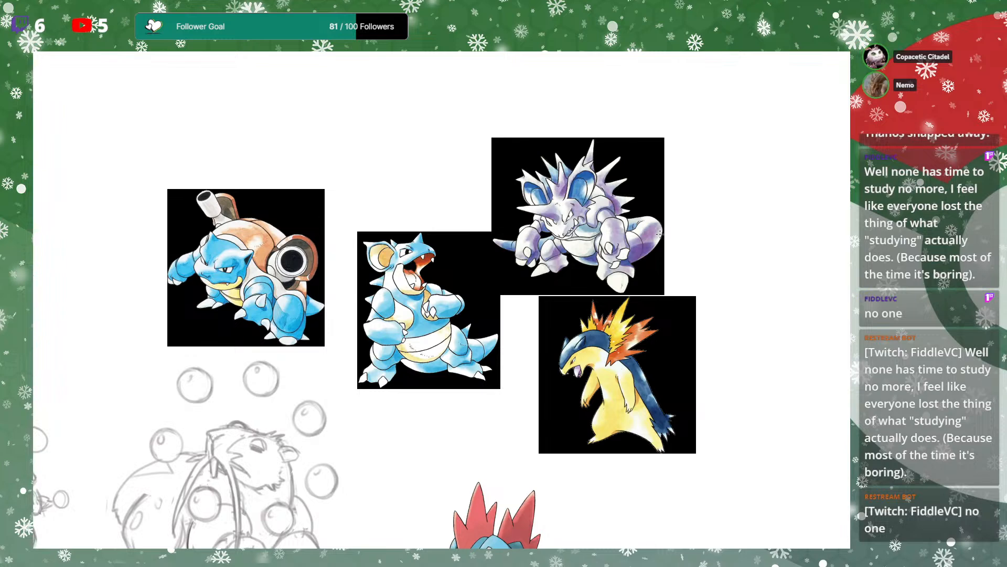
{"action": "mouse_move", "coordinate": [624, 362]}
{"action": "left_mouse_down"}
{"action": "mouse_move", "coordinate": [658, 314]}
{"action": "mouse_move", "coordinate": [740, 242]}
{"action": "mouse_move", "coordinate": [739, 267]}
{"action": "left_mouse_up"}
{"action": "key", "text": "ctrl+plus"}
{"action": "mouse_move", "coordinate": [619, 371]}
{"action": "left_mouse_down"}
{"action": "mouse_move", "coordinate": [521, 456]}
{"action": "mouse_move", "coordinate": [592, 362]}
{"action": "mouse_move", "coordinate": [592, 373]}
{"action": "mouse_move", "coordinate": [639, 326]}
{"action": "mouse_move", "coordinate": [620, 345]}
{"action": "mouse_move", "coordinate": [644, 340]}
{"action": "mouse_move", "coordinate": [730, 261]}
{"action": "left_mouse_up"}
{"action": "left_click_drag", "start_coordinate": [652, 328], "coordinate": [689, 283]}
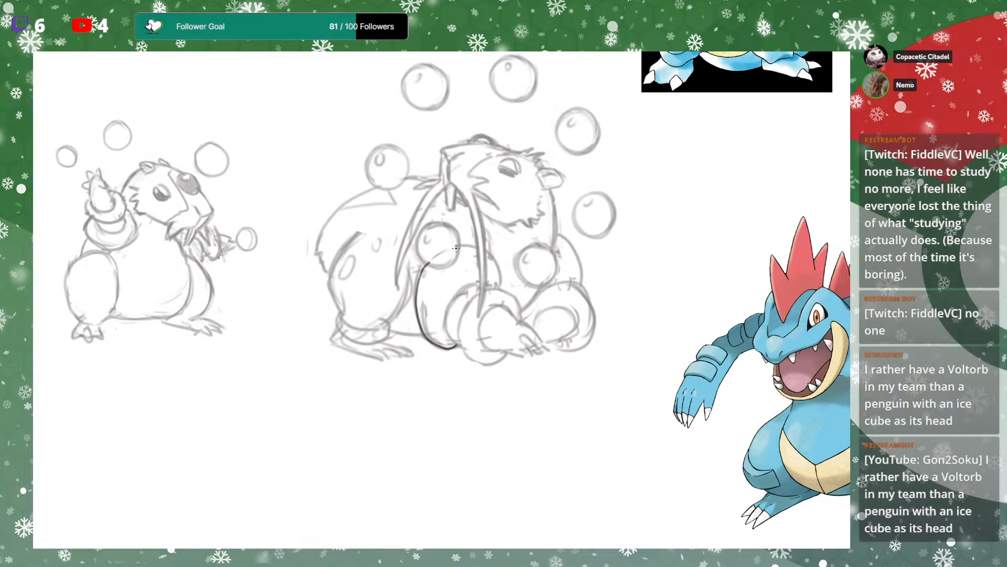
Draw dark lines over the near foreleg's rounded top arc and its first inner ring
{"action": "mouse_move", "coordinate": [455, 248]}
{"action": "left_mouse_down"}
{"action": "mouse_move", "coordinate": [492, 255]}
{"action": "mouse_move", "coordinate": [501, 287]}
{"action": "mouse_move", "coordinate": [506, 265]}
{"action": "left_mouse_up"}
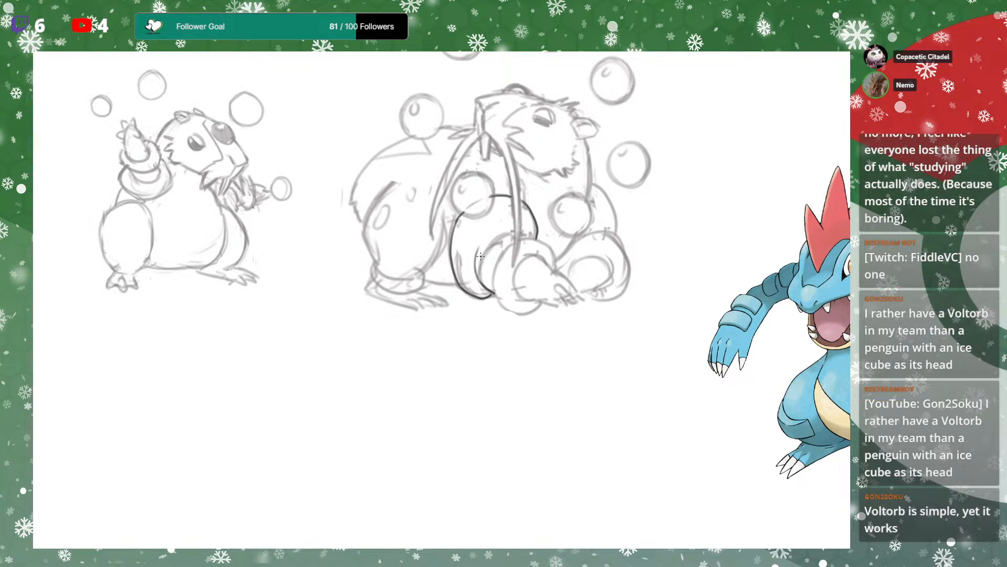
{"action": "mouse_move", "coordinate": [481, 284]}
{"action": "left_mouse_down"}
{"action": "mouse_move", "coordinate": [474, 247]}
{"action": "mouse_move", "coordinate": [485, 234]}
{"action": "mouse_move", "coordinate": [524, 237]}
{"action": "left_mouse_up"}
{"action": "key", "text": "ctrl+z"}
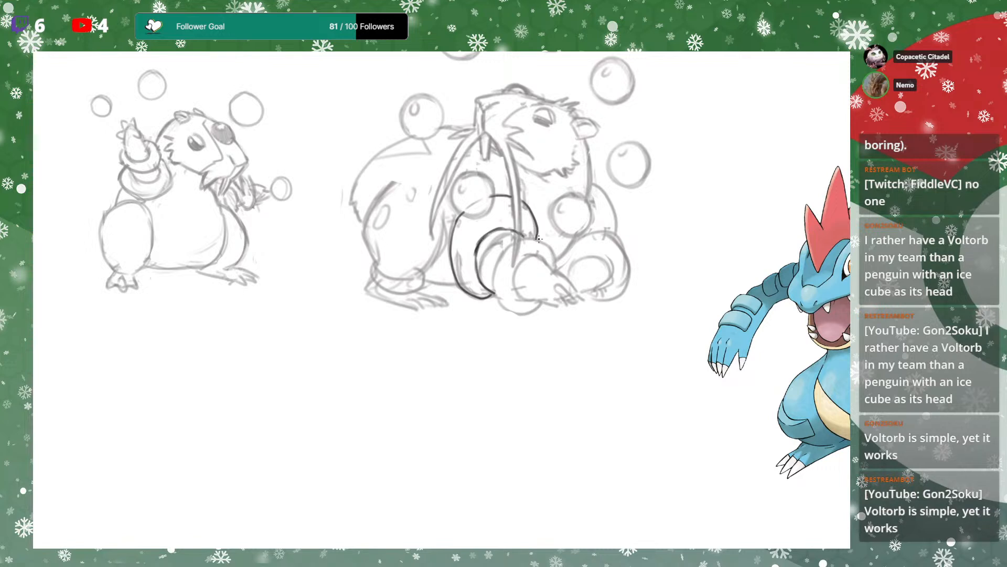
{"action": "mouse_move", "coordinate": [575, 217]}
{"action": "left_mouse_down"}
{"action": "mouse_move", "coordinate": [611, 203]}
{"action": "mouse_move", "coordinate": [610, 229]}
{"action": "mouse_move", "coordinate": [586, 234]}
{"action": "left_mouse_up"}
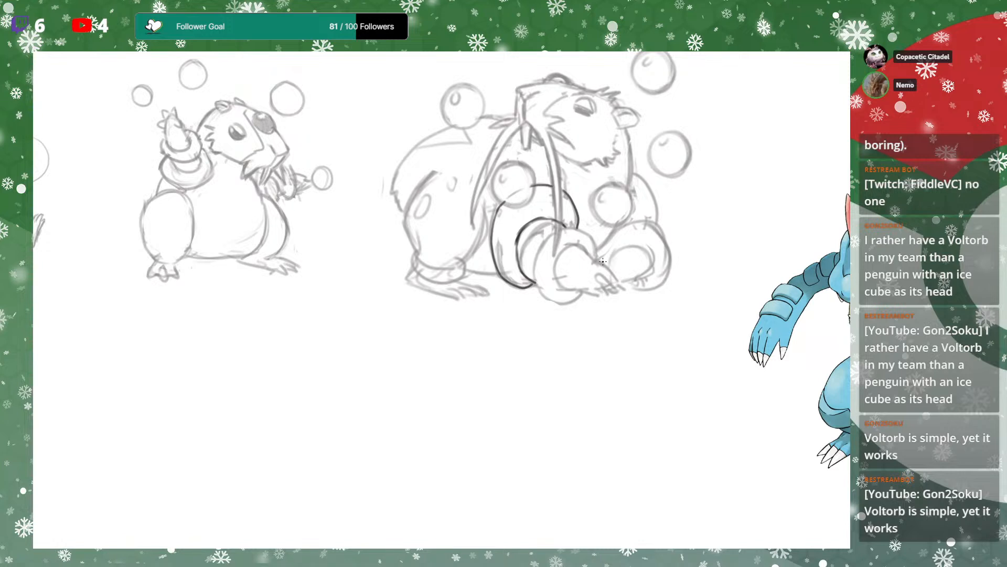
{"action": "left_click_drag", "start_coordinate": [651, 230], "coordinate": [637, 256]}
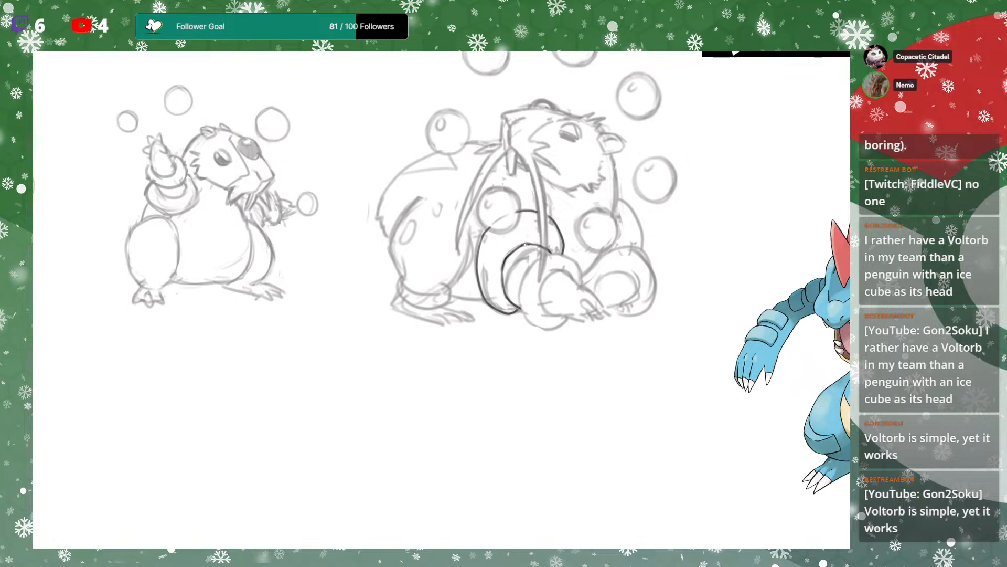
{"action": "left_click_drag", "start_coordinate": [358, 130], "coordinate": [362, 122]}
Outline the thick wrist ring of the near foreleg and the rounded back and underside of its paw
{"action": "left_click_drag", "start_coordinate": [567, 255], "coordinate": [557, 235]}
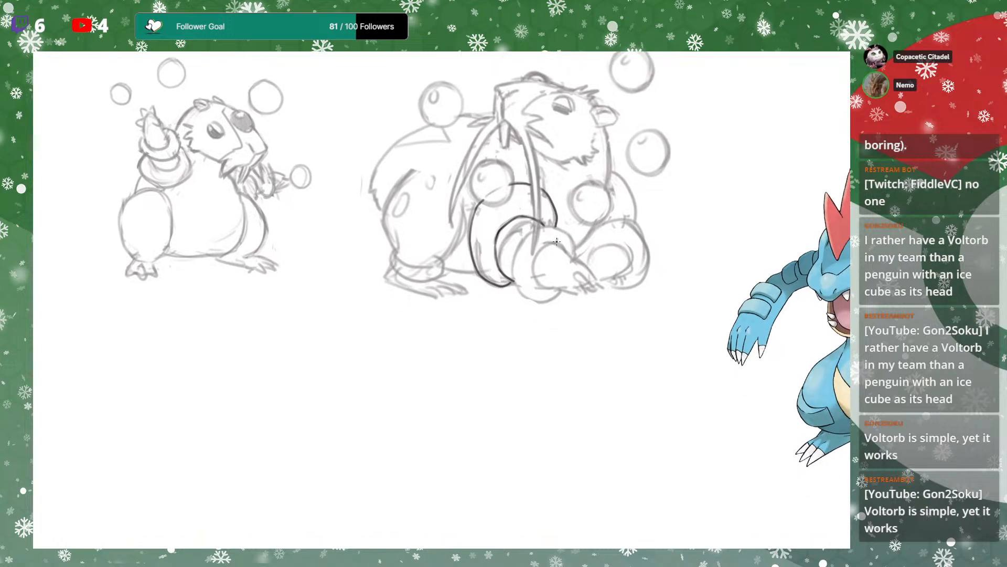
{"action": "left_click_drag", "start_coordinate": [514, 261], "coordinate": [520, 288]}
{"action": "mouse_move", "coordinate": [534, 231]}
{"action": "left_mouse_down"}
{"action": "mouse_move", "coordinate": [554, 228]}
{"action": "mouse_move", "coordinate": [572, 258]}
{"action": "mouse_move", "coordinate": [536, 278]}
{"action": "mouse_move", "coordinate": [548, 288]}
{"action": "left_mouse_up"}
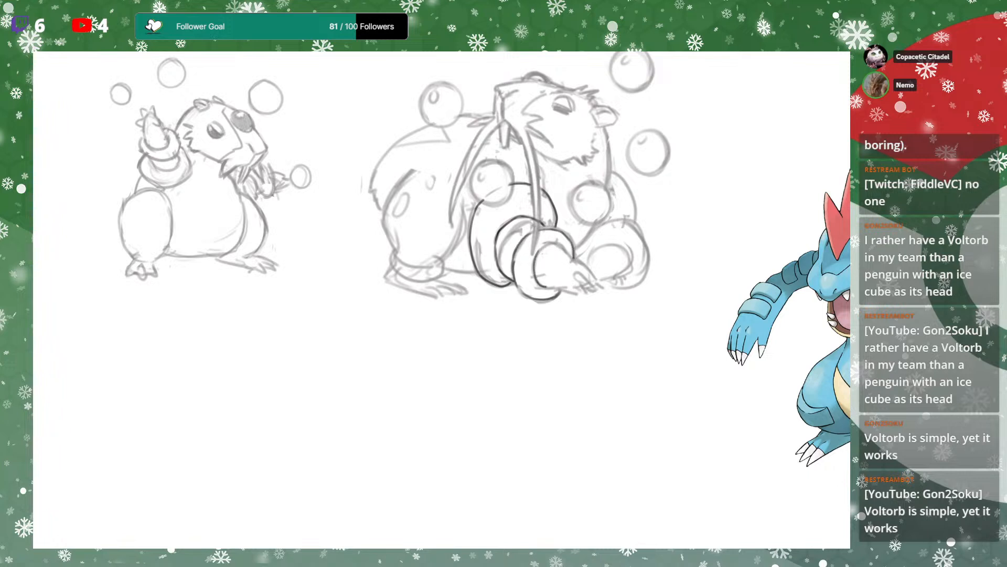
{"action": "mouse_move", "coordinate": [556, 245]}
{"action": "left_mouse_down"}
{"action": "mouse_move", "coordinate": [573, 258]}
{"action": "mouse_move", "coordinate": [518, 271]}
{"action": "mouse_move", "coordinate": [549, 242]}
{"action": "left_mouse_up"}
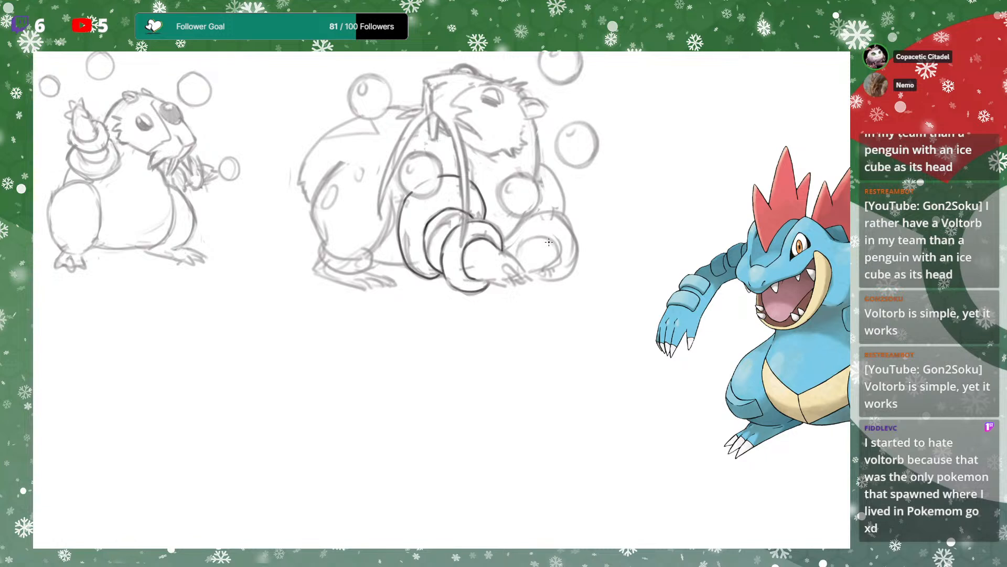
{"action": "left_click_drag", "start_coordinate": [555, 268], "coordinate": [546, 258]}
{"action": "left_click_drag", "start_coordinate": [475, 269], "coordinate": [498, 277]}
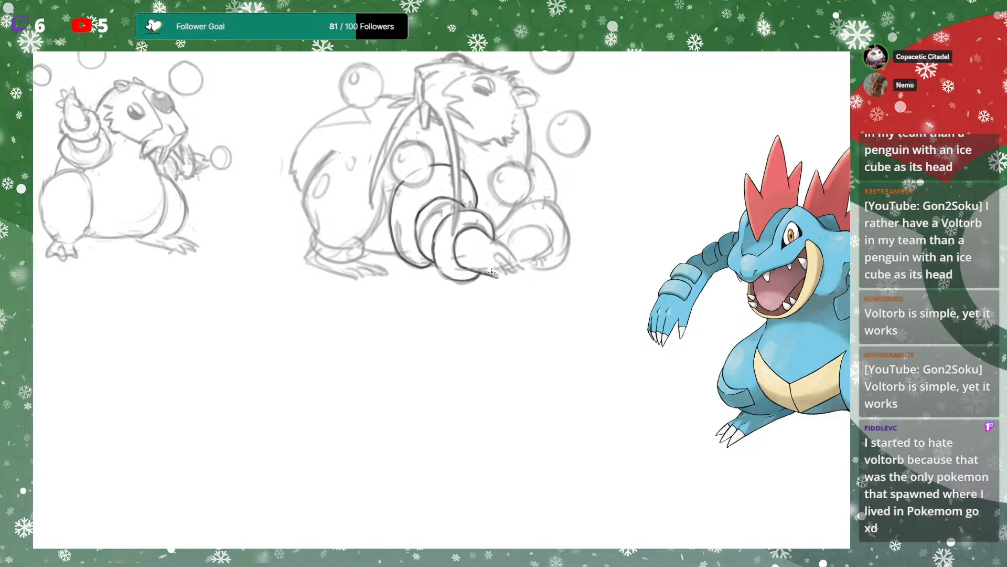
{"action": "mouse_move", "coordinate": [406, 258]}
{"action": "left_mouse_down"}
{"action": "mouse_move", "coordinate": [400, 251]}
{"action": "mouse_move", "coordinate": [416, 266]}
{"action": "mouse_move", "coordinate": [435, 261]}
{"action": "left_mouse_up"}
{"action": "mouse_move", "coordinate": [563, 212]}
{"action": "left_mouse_down"}
{"action": "mouse_move", "coordinate": [590, 269]}
{"action": "mouse_move", "coordinate": [624, 257]}
{"action": "left_mouse_up"}
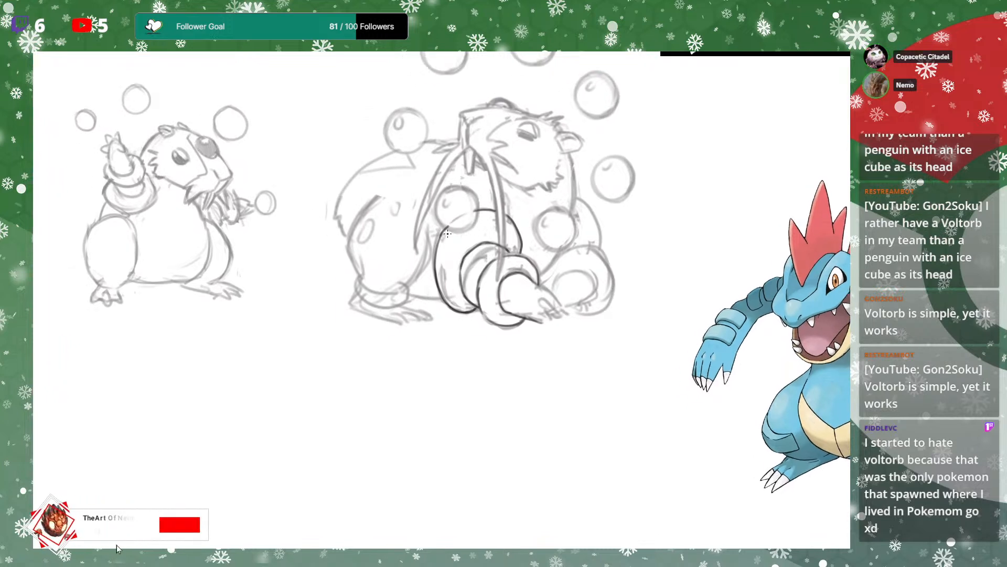
Darken the near foreleg's outer contour and inner ring with heavier strokes
{"action": "left_click_drag", "start_coordinate": [474, 213], "coordinate": [476, 214]}
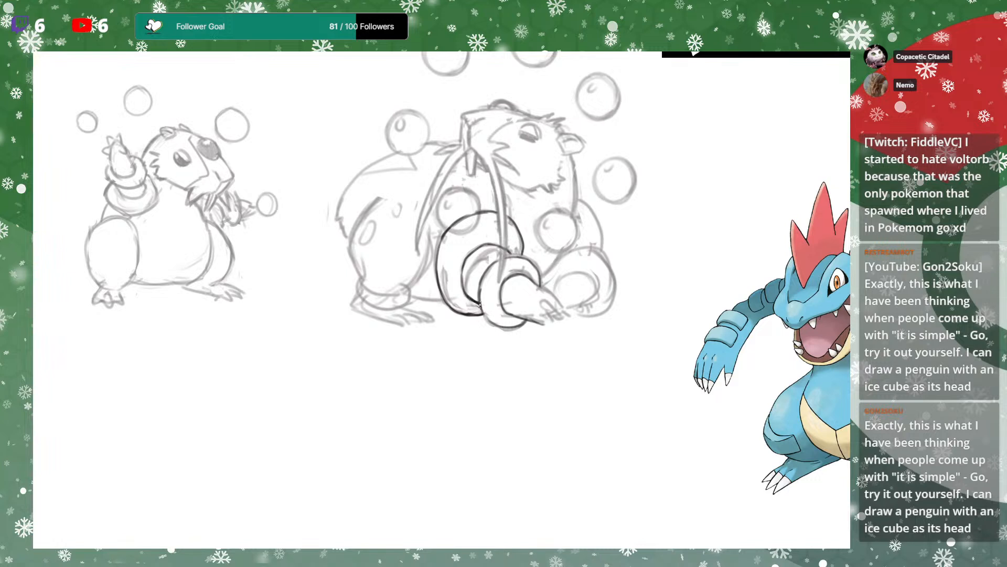
{"action": "left_click_drag", "start_coordinate": [515, 273], "coordinate": [535, 246]}
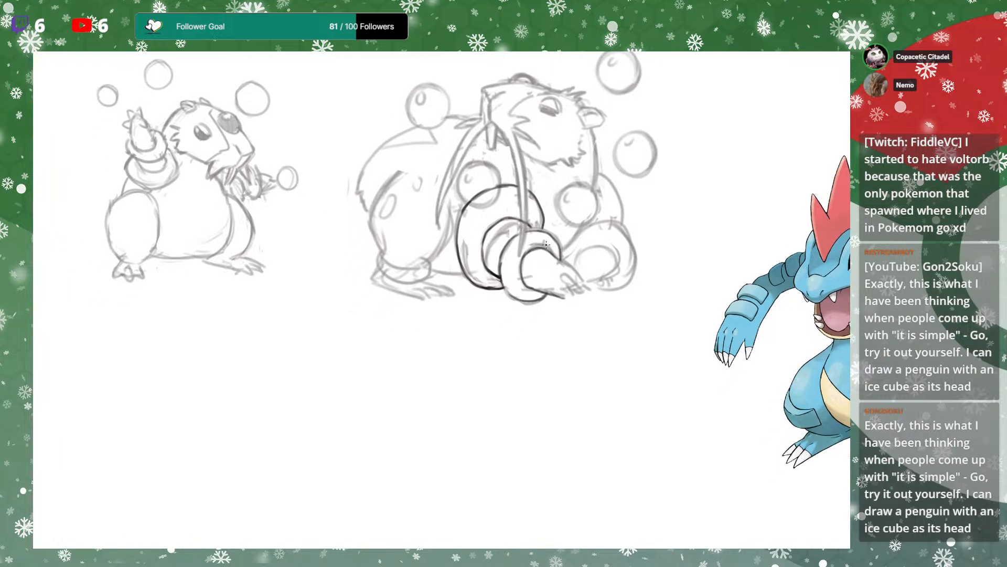
{"action": "left_click_drag", "start_coordinate": [487, 269], "coordinate": [467, 205]}
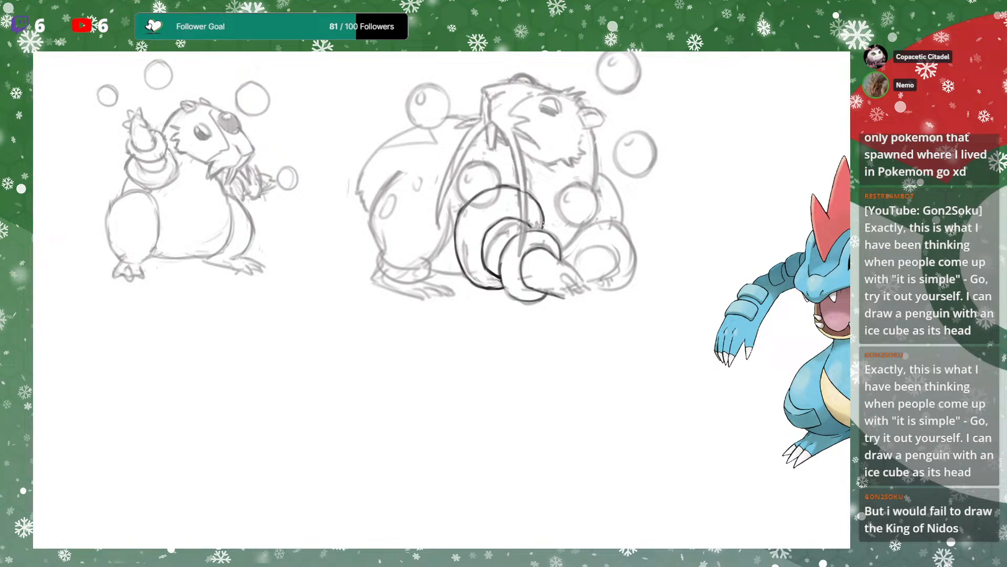
{"action": "left_click_drag", "start_coordinate": [605, 227], "coordinate": [602, 235]}
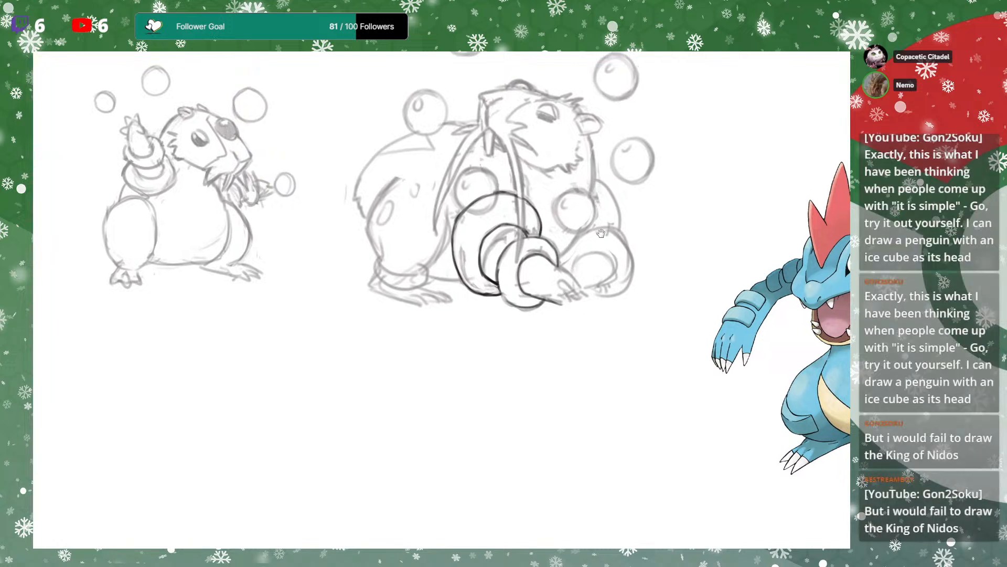
{"action": "left_click_drag", "start_coordinate": [587, 278], "coordinate": [551, 235]}
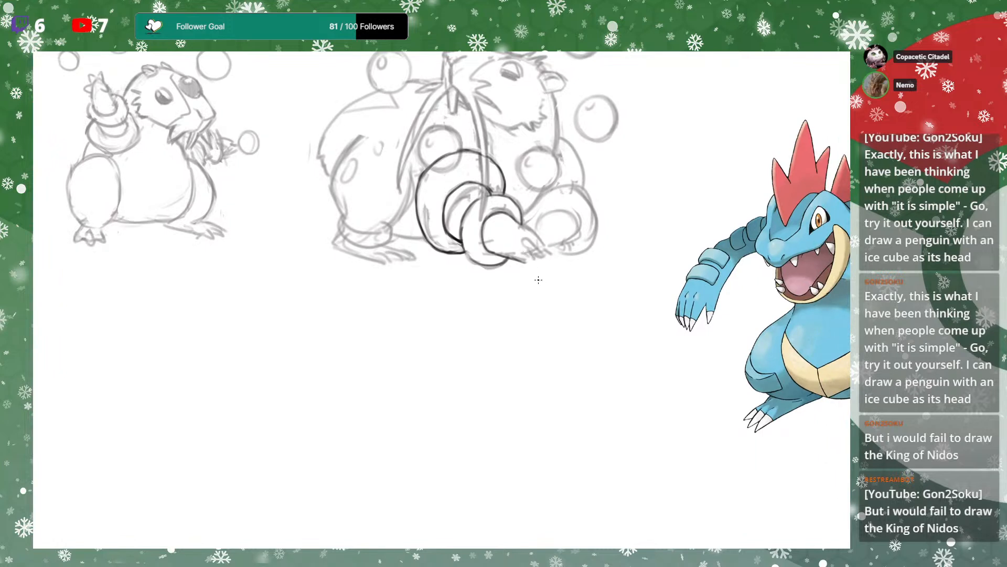
{"action": "left_click_drag", "start_coordinate": [539, 291], "coordinate": [513, 280]}
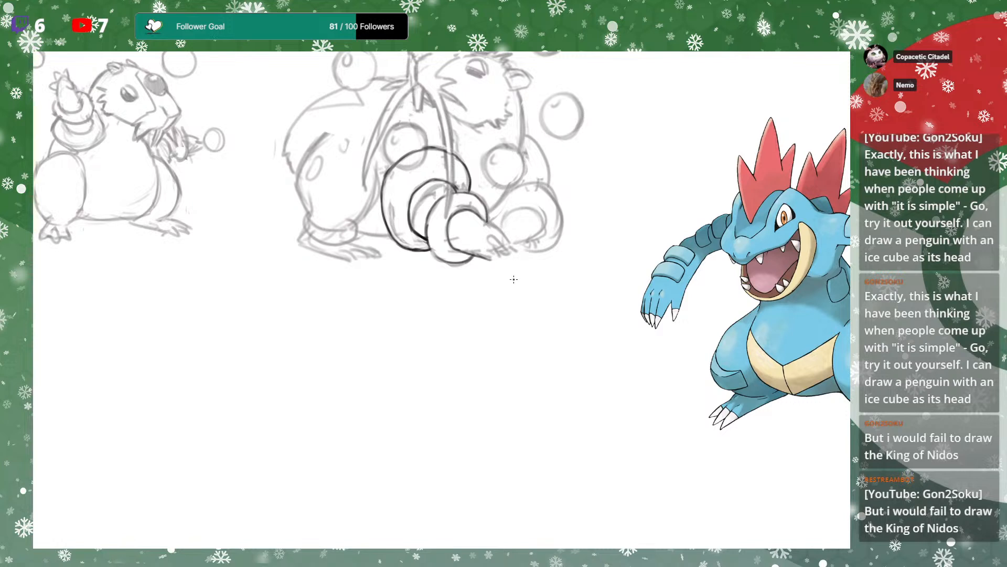
{"action": "left_click_drag", "start_coordinate": [515, 280], "coordinate": [514, 288]}
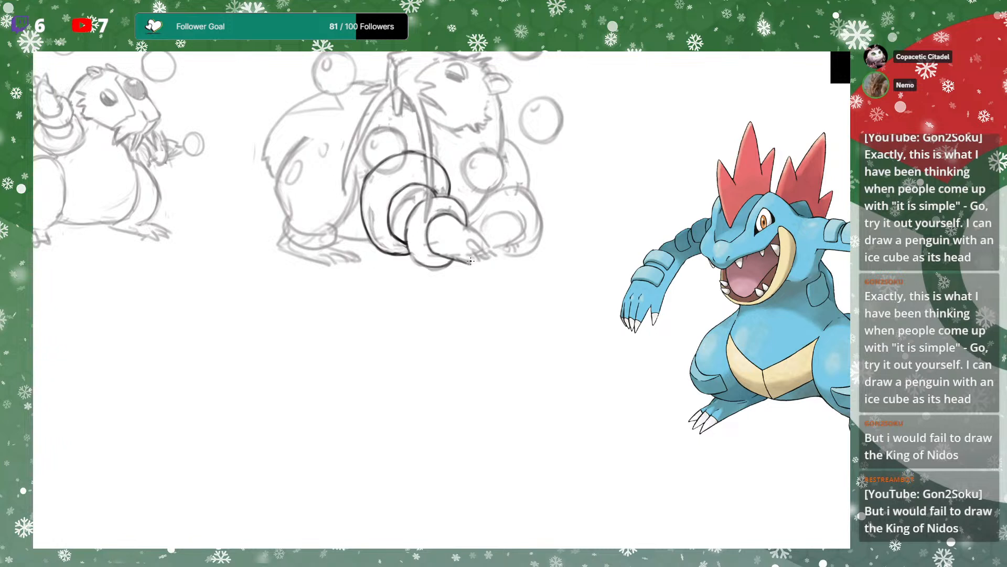
Draw the pointed claws and toe lines at the tip of the near forepaw
{"action": "left_click_drag", "start_coordinate": [465, 262], "coordinate": [469, 251]}
{"action": "left_click_drag", "start_coordinate": [471, 265], "coordinate": [465, 252]}
{"action": "key", "text": "ctrl+z"}
{"action": "mouse_move", "coordinate": [475, 265]}
{"action": "left_mouse_down"}
{"action": "mouse_move", "coordinate": [465, 254]}
{"action": "mouse_move", "coordinate": [479, 258]}
{"action": "left_mouse_up"}
{"action": "left_click_drag", "start_coordinate": [481, 261], "coordinate": [489, 247]}
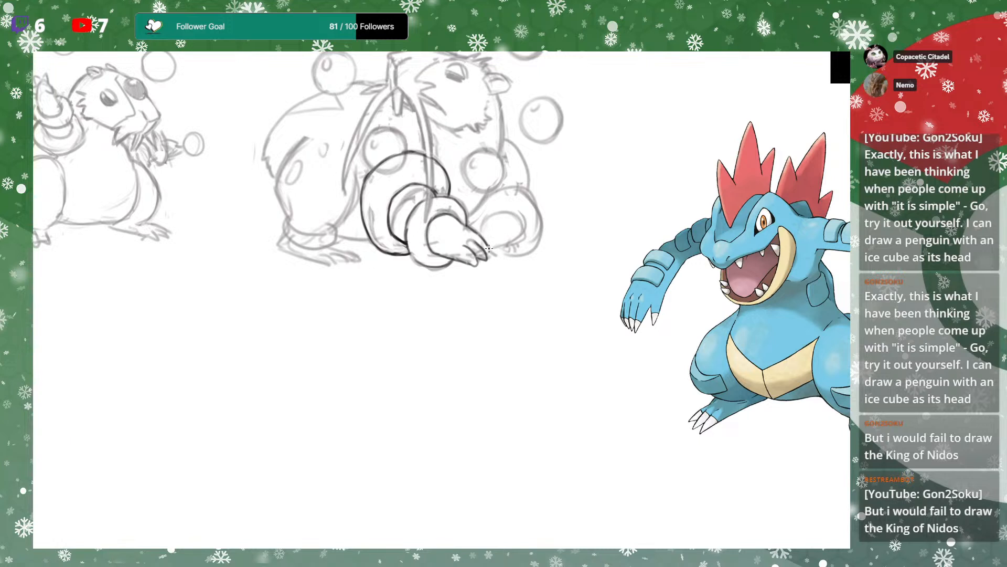
{"action": "left_click_drag", "start_coordinate": [575, 234], "coordinate": [607, 236]}
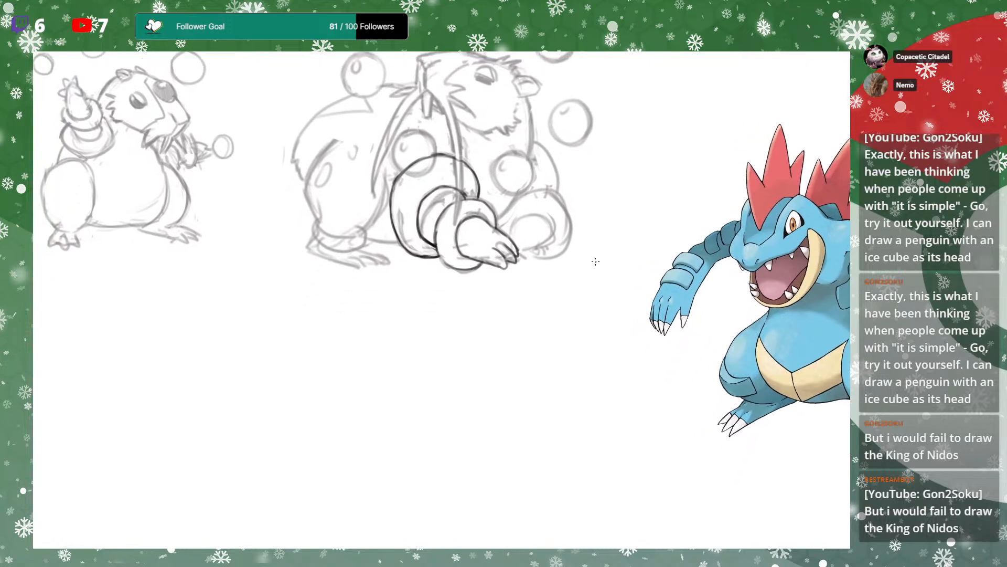
{"action": "left_click_drag", "start_coordinate": [556, 263], "coordinate": [576, 245]}
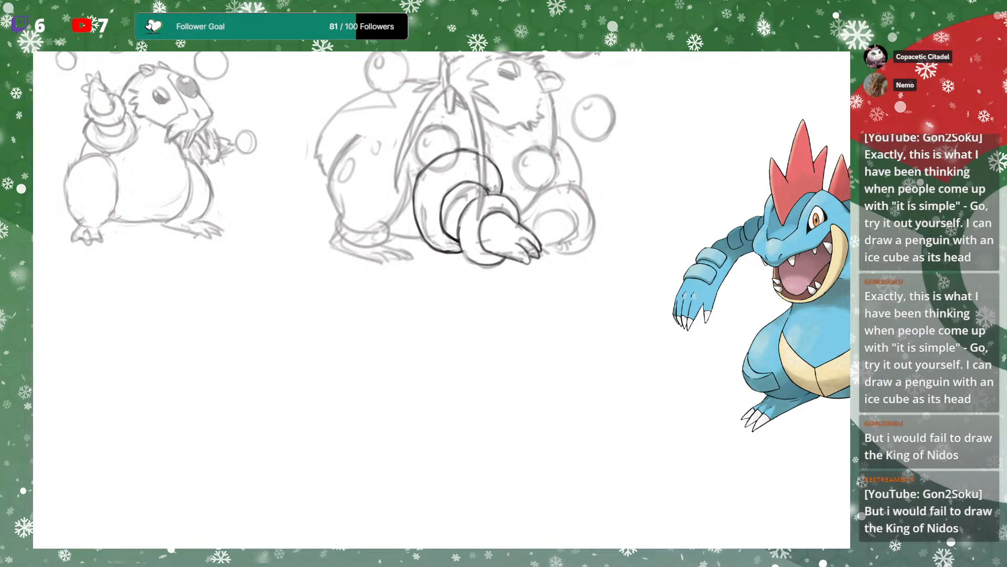
{"action": "left_click_drag", "start_coordinate": [576, 219], "coordinate": [519, 236]}
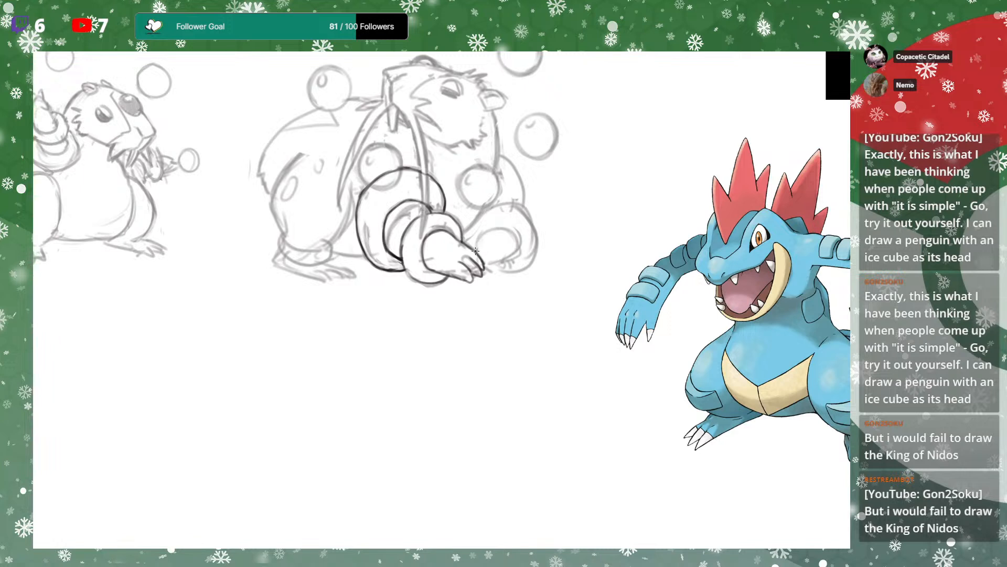
Outline the inner curve of the creature's far forepaw and sketch its small claws
{"action": "left_click_drag", "start_coordinate": [479, 244], "coordinate": [522, 248]}
{"action": "left_click_drag", "start_coordinate": [635, 245], "coordinate": [504, 274]}
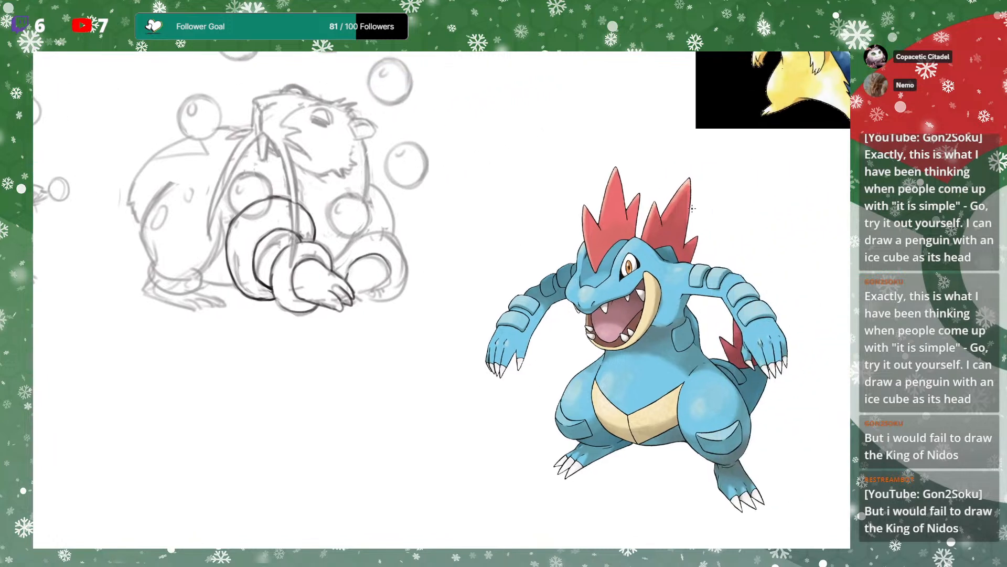
{"action": "left_click_drag", "start_coordinate": [356, 294], "coordinate": [353, 303]}
{"action": "key", "text": "ctrl+d"}
{"action": "left_click_drag", "start_coordinate": [351, 269], "coordinate": [361, 293]}
{"action": "mouse_move", "coordinate": [361, 292]}
{"action": "left_mouse_down"}
{"action": "mouse_move", "coordinate": [366, 281]}
{"action": "mouse_move", "coordinate": [373, 293]}
{"action": "left_mouse_up"}
{"action": "mouse_move", "coordinate": [373, 294]}
{"action": "left_mouse_down"}
{"action": "mouse_move", "coordinate": [366, 301]}
{"action": "mouse_move", "coordinate": [383, 292]}
{"action": "mouse_move", "coordinate": [329, 288]}
{"action": "left_mouse_up"}
{"action": "mouse_move", "coordinate": [330, 290]}
{"action": "left_mouse_down"}
{"action": "mouse_move", "coordinate": [342, 298]}
{"action": "mouse_move", "coordinate": [346, 282]}
{"action": "mouse_move", "coordinate": [352, 299]}
{"action": "mouse_move", "coordinate": [346, 283]}
{"action": "left_mouse_up"}
{"action": "key", "text": "ctrl+z"}
{"action": "key", "text": "ctrl+z"}
{"action": "mouse_move", "coordinate": [411, 307]}
{"action": "left_mouse_down"}
{"action": "mouse_move", "coordinate": [402, 313]}
{"action": "mouse_move", "coordinate": [402, 298]}
{"action": "left_mouse_up"}
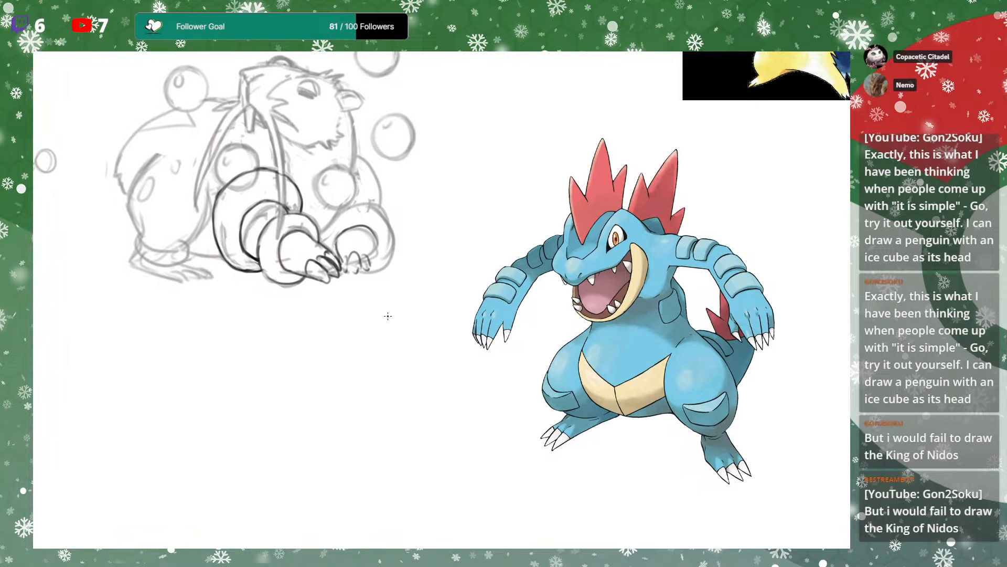
Examine the Typhlosion reference artwork up close, focusing on its arms, feet and claws
{"action": "left_click_drag", "start_coordinate": [737, 179], "coordinate": [429, 409]}
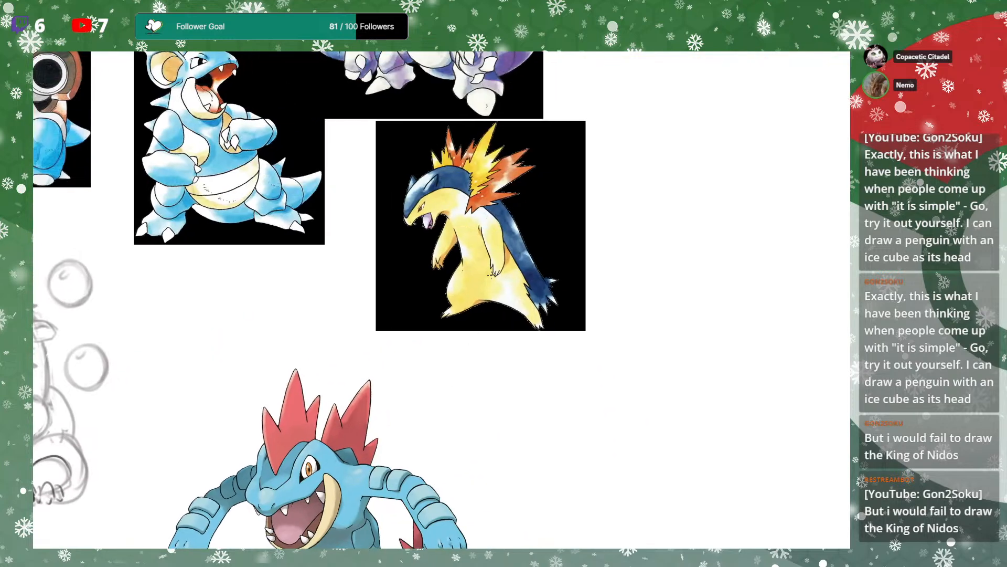
{"action": "key", "text": "ctrl+plus"}
{"action": "key", "text": "ctrl+plus"}
{"action": "key", "text": "ctrl+plus"}
{"action": "left_click_drag", "start_coordinate": [643, 226], "coordinate": [549, 312]}
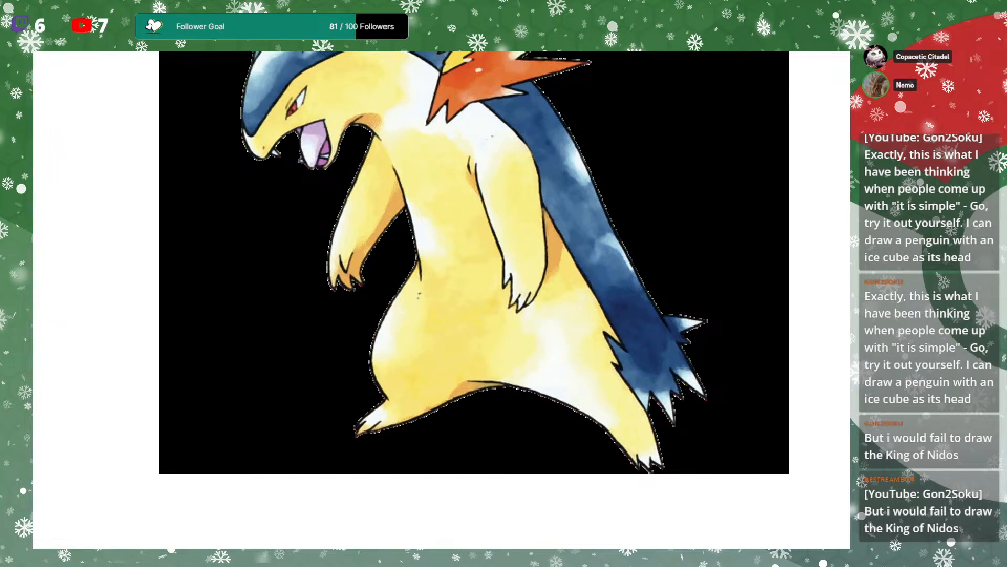
Circle the claws on the Typhlosion reference's hands to study them, and undo the circles
{"action": "mouse_move", "coordinate": [517, 244]}
{"action": "left_mouse_down"}
{"action": "mouse_move", "coordinate": [538, 331]}
{"action": "mouse_move", "coordinate": [519, 241]}
{"action": "left_mouse_up"}
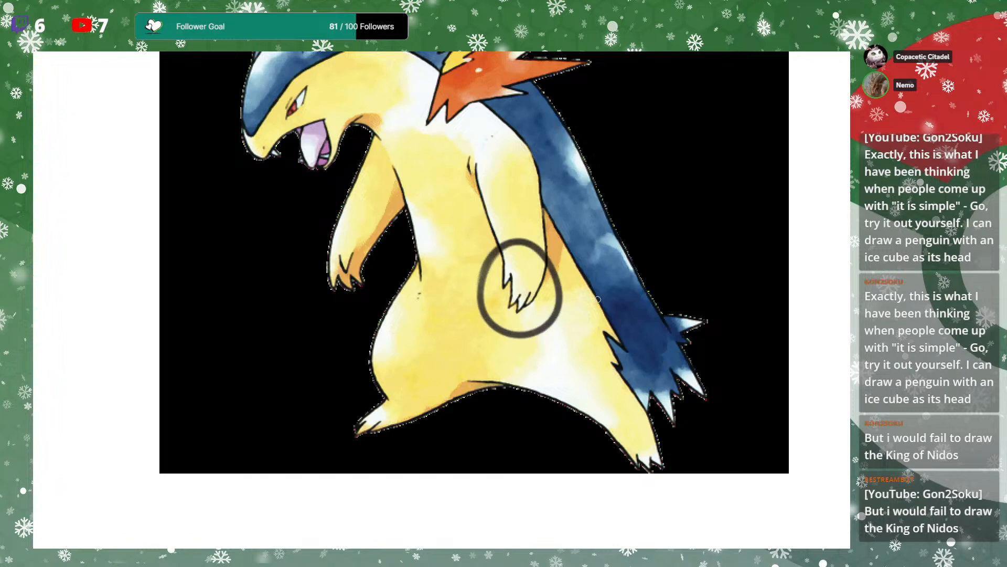
{"action": "key", "text": "ctrl+z"}
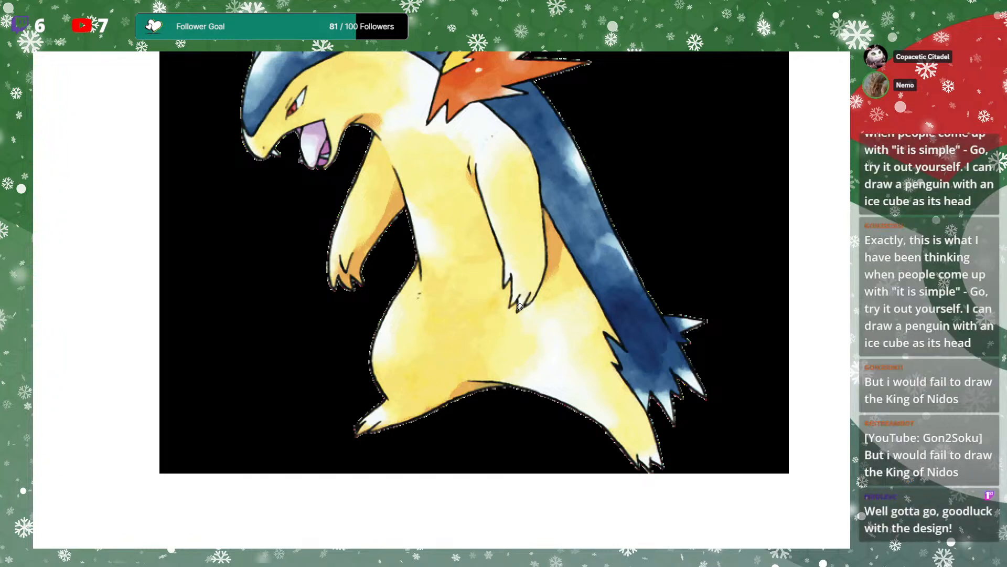
{"action": "left_click_drag", "start_coordinate": [534, 296], "coordinate": [575, 271]}
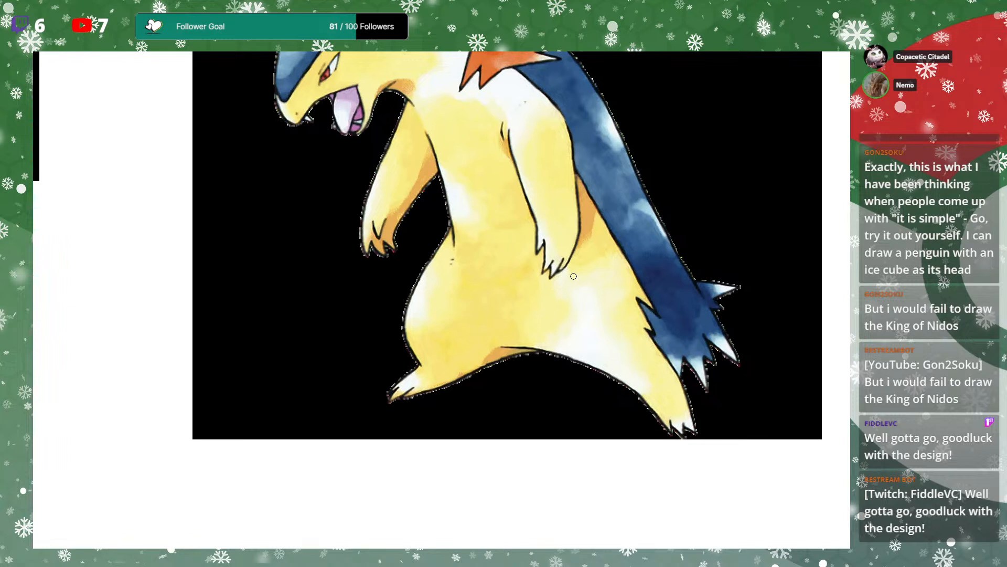
{"action": "mouse_move", "coordinate": [594, 309]}
{"action": "left_mouse_down"}
{"action": "mouse_move", "coordinate": [609, 290]}
{"action": "mouse_move", "coordinate": [599, 312]}
{"action": "left_mouse_up"}
{"action": "mouse_move", "coordinate": [547, 217]}
{"action": "left_mouse_down"}
{"action": "mouse_move", "coordinate": [563, 215]}
{"action": "mouse_move", "coordinate": [519, 267]}
{"action": "left_mouse_up"}
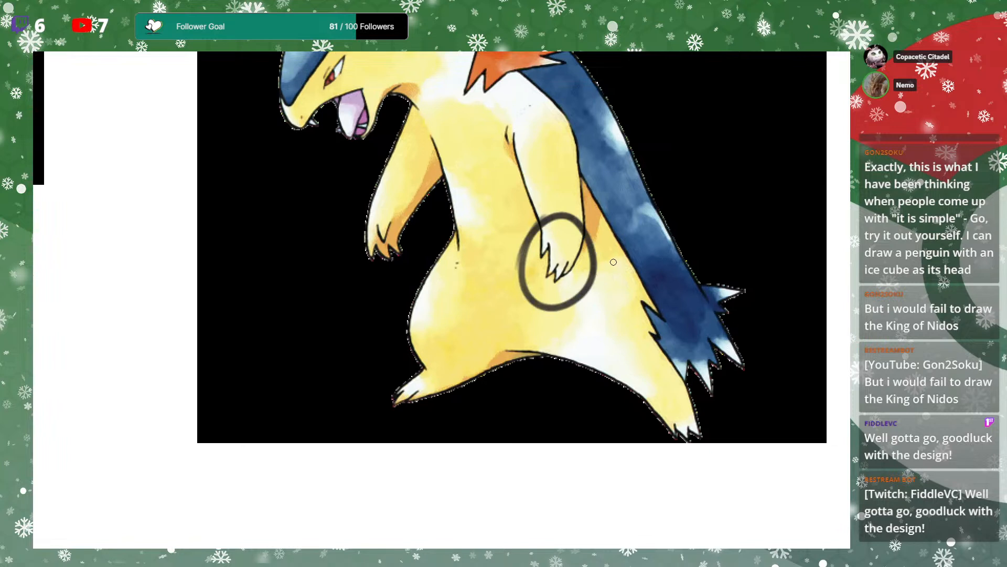
{"action": "key", "text": "ctrl+z"}
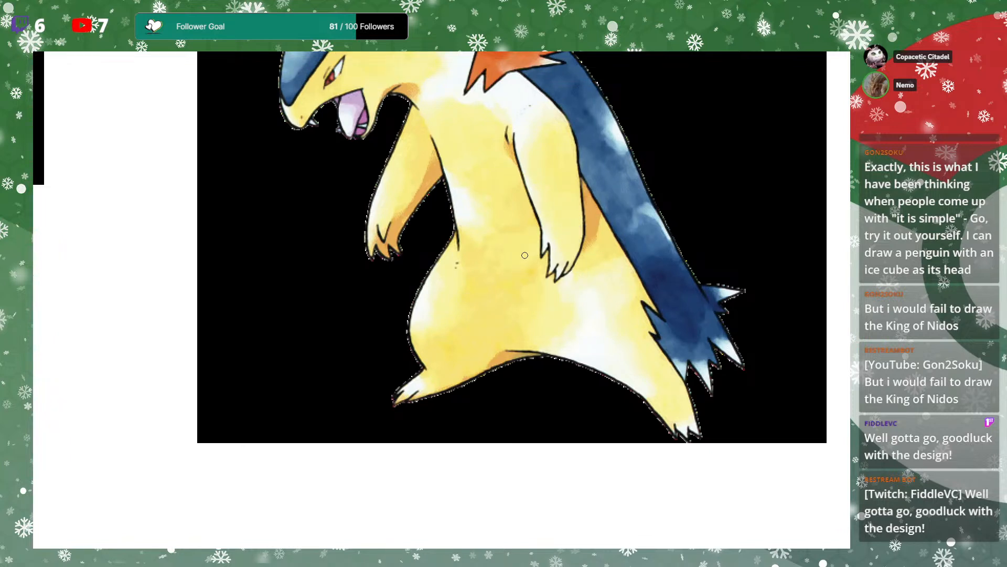
{"action": "left_click_drag", "start_coordinate": [593, 255], "coordinate": [616, 268]}
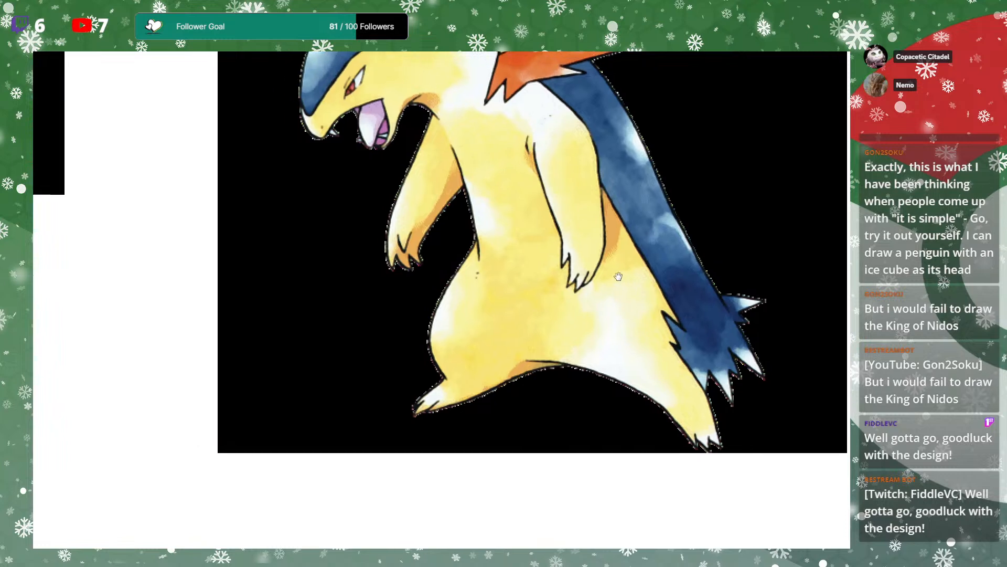
{"action": "mouse_move", "coordinate": [388, 226]}
{"action": "left_mouse_down"}
{"action": "mouse_move", "coordinate": [431, 236]}
{"action": "mouse_move", "coordinate": [389, 217]}
{"action": "left_mouse_up"}
{"action": "key", "text": "ctrl+z"}
Examine the claws on the Feraligatr reference's hand and compare them with the sketched creature's forepaws
{"action": "left_click_drag", "start_coordinate": [686, 299], "coordinate": [770, 173]}
{"action": "left_click_drag", "start_coordinate": [642, 374], "coordinate": [758, 133]}
{"action": "left_click_drag", "start_coordinate": [441, 448], "coordinate": [695, 217]}
{"action": "key", "text": "ctrl+minus"}
{"action": "key", "text": "ctrl+minus"}
{"action": "left_click_drag", "start_coordinate": [659, 335], "coordinate": [717, 237]}
{"action": "left_click_drag", "start_coordinate": [598, 319], "coordinate": [738, 242]}
{"action": "left_click_drag", "start_coordinate": [557, 354], "coordinate": [755, 395]}
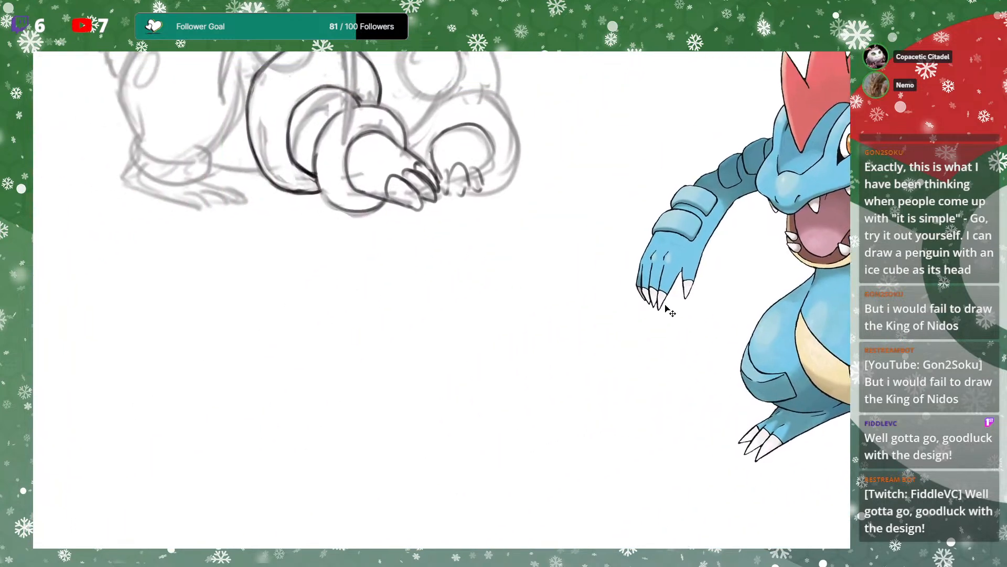
{"action": "key", "text": "ctrl+minus"}
{"action": "key", "text": "ctrl+minus"}
{"action": "left_click_drag", "start_coordinate": [552, 198], "coordinate": [584, 286]}
Darken the long body line running down from the side of the creature's head to the far forepaw
{"action": "key", "text": "ctrl+plus"}
{"action": "key", "text": "ctrl+plus"}
{"action": "mouse_move", "coordinate": [638, 269]}
{"action": "left_mouse_down"}
{"action": "mouse_move", "coordinate": [661, 322]}
{"action": "mouse_move", "coordinate": [641, 280]}
{"action": "mouse_move", "coordinate": [616, 271]}
{"action": "left_mouse_up"}
{"action": "scroll", "coordinate": [644, 289], "scroll_direction": "down", "scroll_amount": 2}
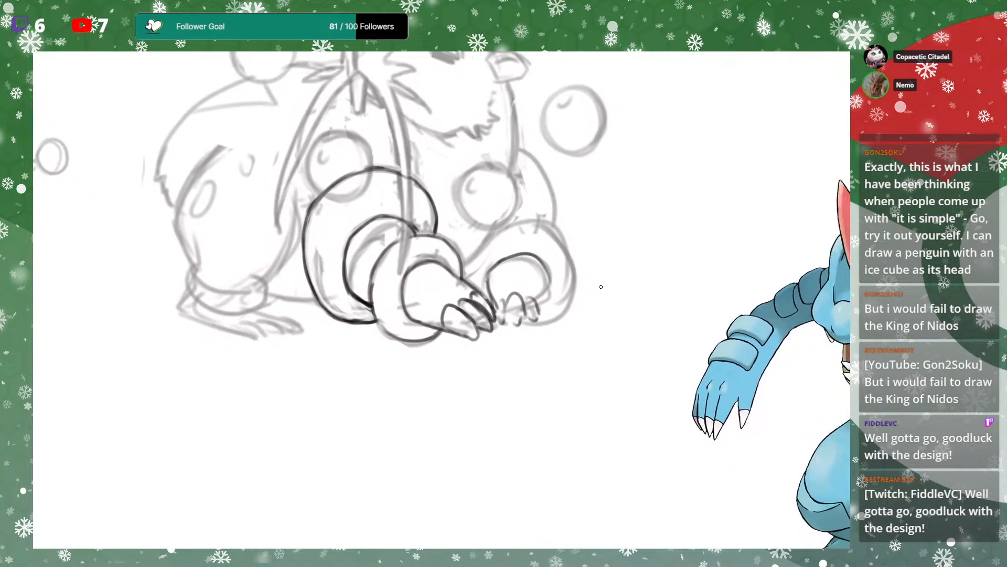
{"action": "left_click_drag", "start_coordinate": [539, 310], "coordinate": [551, 288]}
{"action": "scroll", "coordinate": [496, 309], "scroll_direction": "up", "scroll_amount": 2}
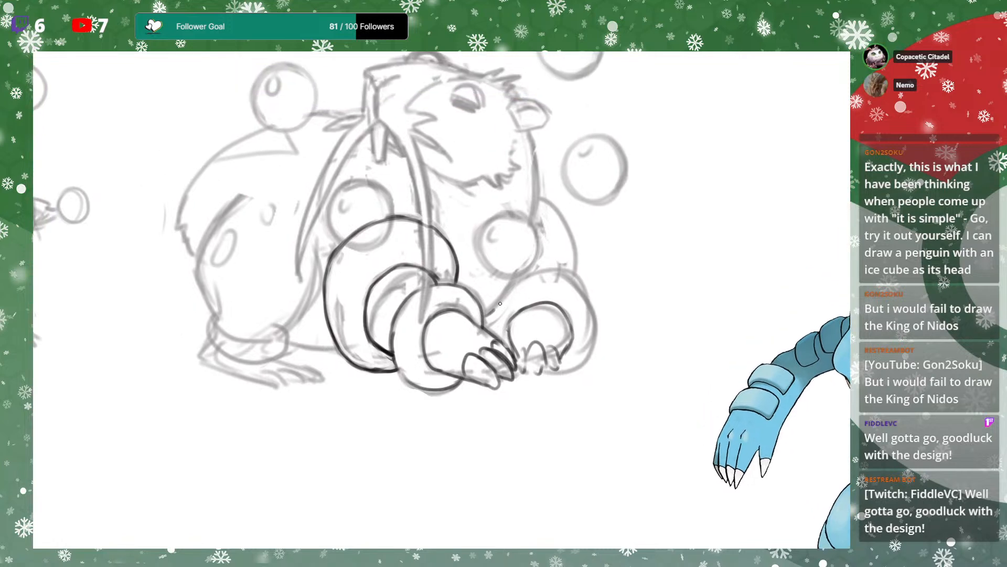
{"action": "scroll", "coordinate": [495, 309], "scroll_direction": "up", "scroll_amount": 1}
{"action": "left_click_drag", "start_coordinate": [519, 291], "coordinate": [526, 237]}
{"action": "left_click_drag", "start_coordinate": [522, 156], "coordinate": [531, 262]}
{"action": "left_click_drag", "start_coordinate": [532, 228], "coordinate": [516, 303]}
{"action": "left_click_drag", "start_coordinate": [616, 240], "coordinate": [615, 245]}
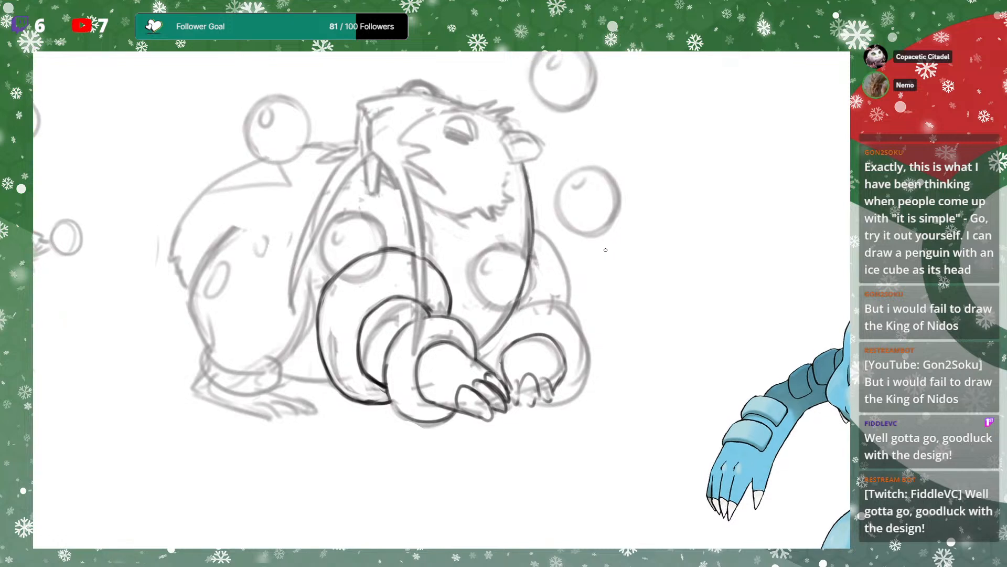
Outline the rounded outer contour of the far foreleg's cuff and clear the body line overlapping it
{"action": "scroll", "coordinate": [601, 246], "scroll_direction": "down", "scroll_amount": 1}
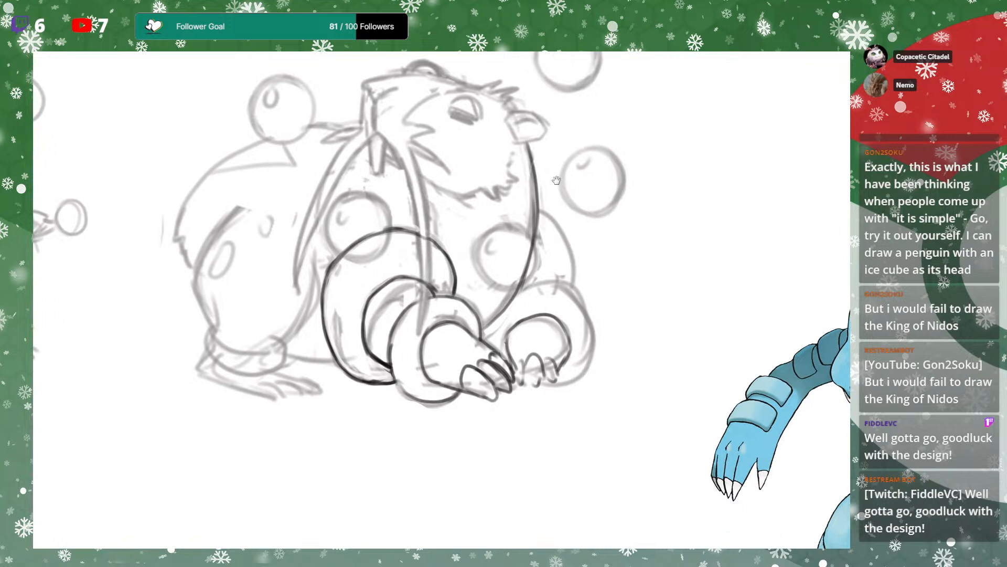
{"action": "left_click_drag", "start_coordinate": [568, 198], "coordinate": [598, 245]}
{"action": "mouse_move", "coordinate": [599, 300]}
{"action": "left_mouse_down"}
{"action": "mouse_move", "coordinate": [623, 281]}
{"action": "mouse_move", "coordinate": [615, 202]}
{"action": "left_mouse_up"}
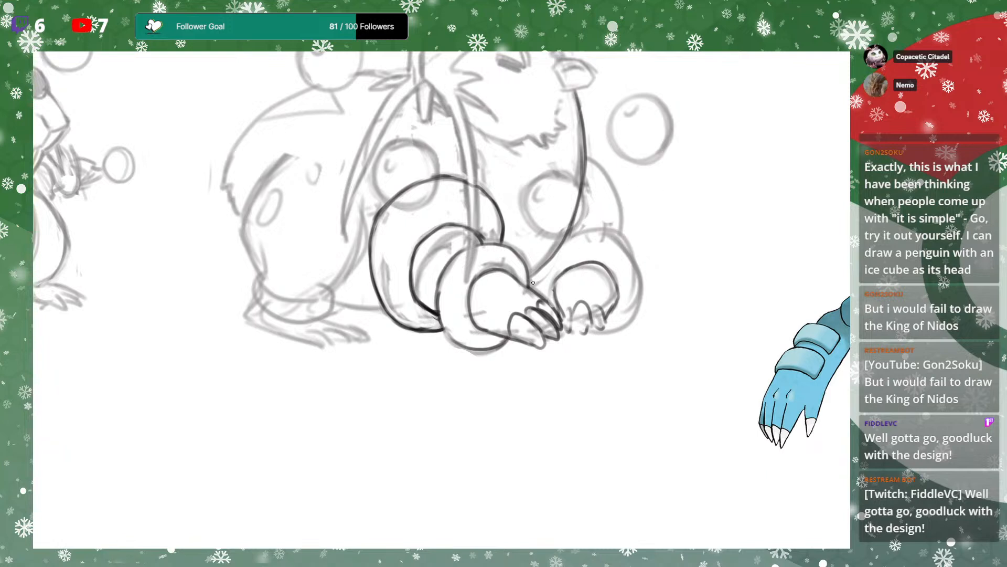
{"action": "mouse_move", "coordinate": [535, 283]}
{"action": "left_mouse_down"}
{"action": "mouse_move", "coordinate": [563, 236]}
{"action": "mouse_move", "coordinate": [609, 231]}
{"action": "mouse_move", "coordinate": [630, 249]}
{"action": "mouse_move", "coordinate": [639, 290]}
{"action": "left_mouse_up"}
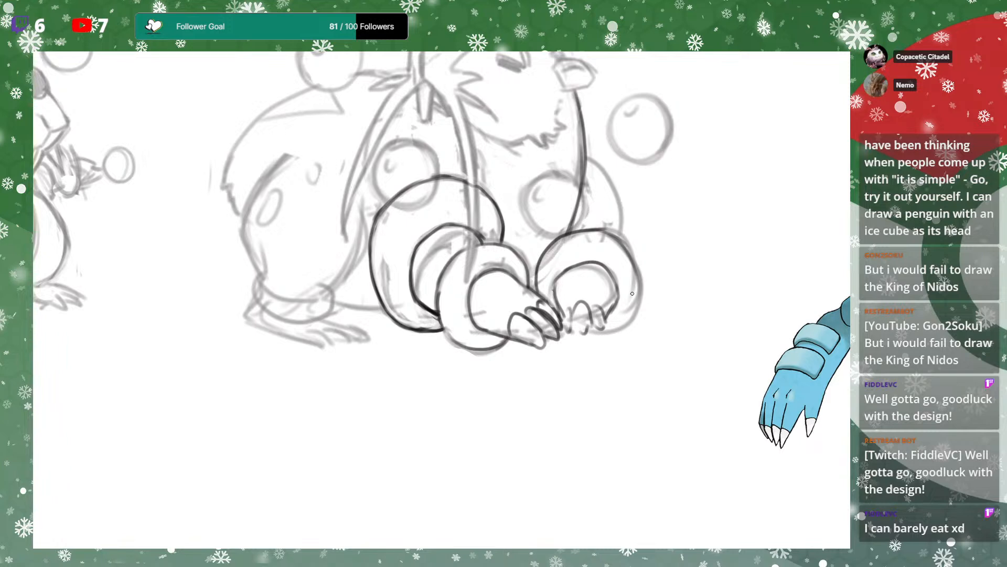
{"action": "mouse_move", "coordinate": [609, 321]}
{"action": "left_mouse_down"}
{"action": "mouse_move", "coordinate": [639, 285]}
{"action": "mouse_move", "coordinate": [615, 277]}
{"action": "mouse_move", "coordinate": [641, 288]}
{"action": "mouse_move", "coordinate": [625, 310]}
{"action": "left_mouse_up"}
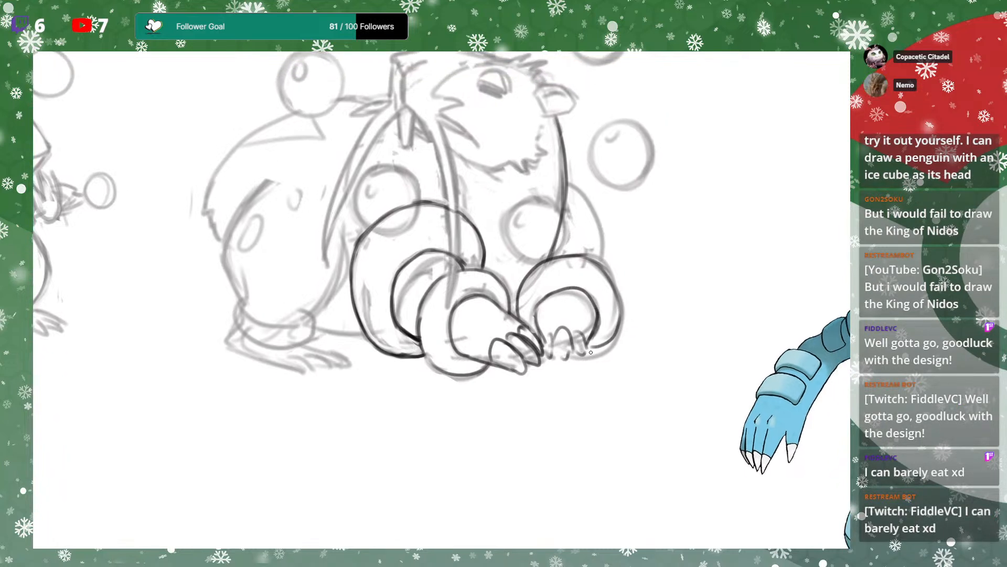
{"action": "mouse_move", "coordinate": [589, 351]}
{"action": "left_mouse_down"}
{"action": "mouse_move", "coordinate": [618, 331]}
{"action": "mouse_move", "coordinate": [608, 299]}
{"action": "mouse_move", "coordinate": [585, 322]}
{"action": "mouse_move", "coordinate": [595, 292]}
{"action": "mouse_move", "coordinate": [495, 239]}
{"action": "left_mouse_up"}
{"action": "key", "text": "ctrl+z"}
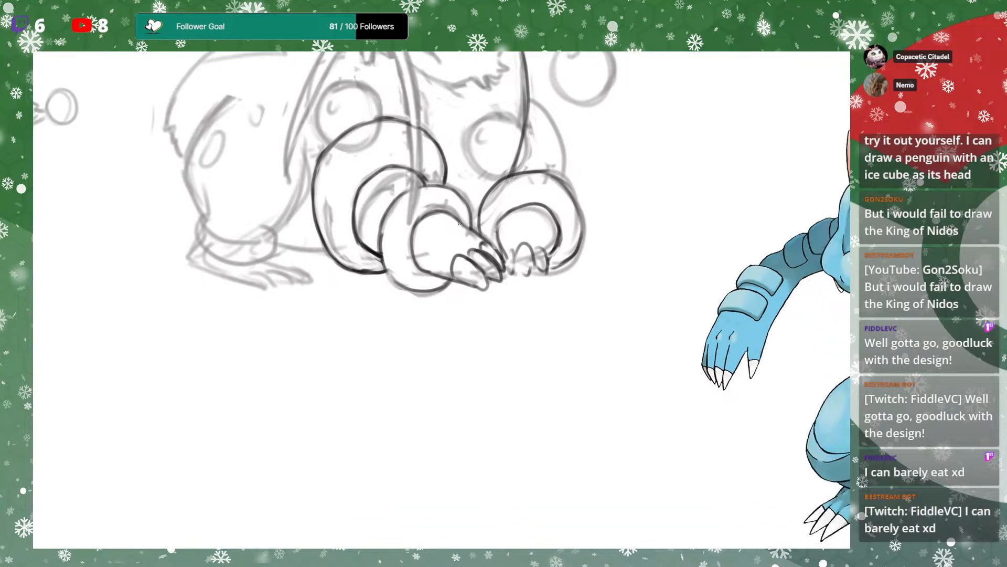
Reshape the claws on the near forepaw into cleaner pointed forms
{"action": "left_click_drag", "start_coordinate": [460, 280], "coordinate": [482, 271]}
{"action": "key", "text": "l"}
{"action": "scroll", "coordinate": [462, 270], "scroll_direction": "down", "scroll_amount": 6}
{"action": "key", "text": "ctrl+d"}
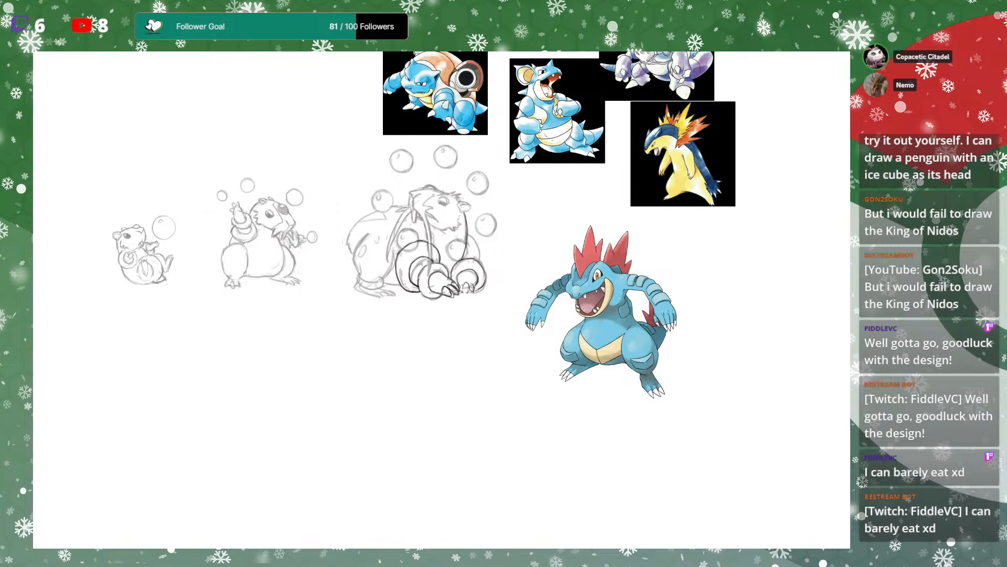
{"action": "scroll", "coordinate": [586, 289], "scroll_direction": "up", "scroll_amount": 6}
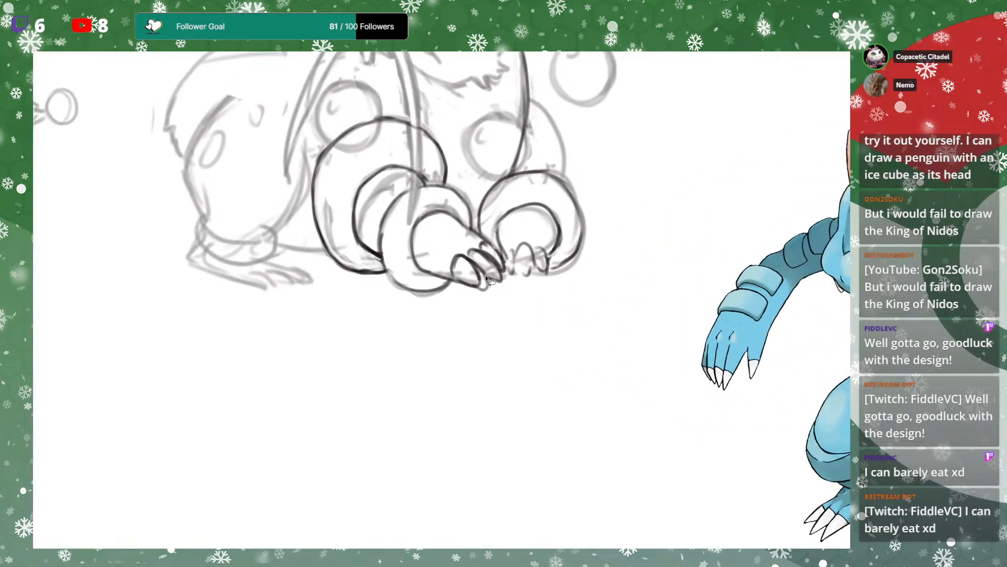
{"action": "left_click_drag", "start_coordinate": [487, 270], "coordinate": [479, 282]}
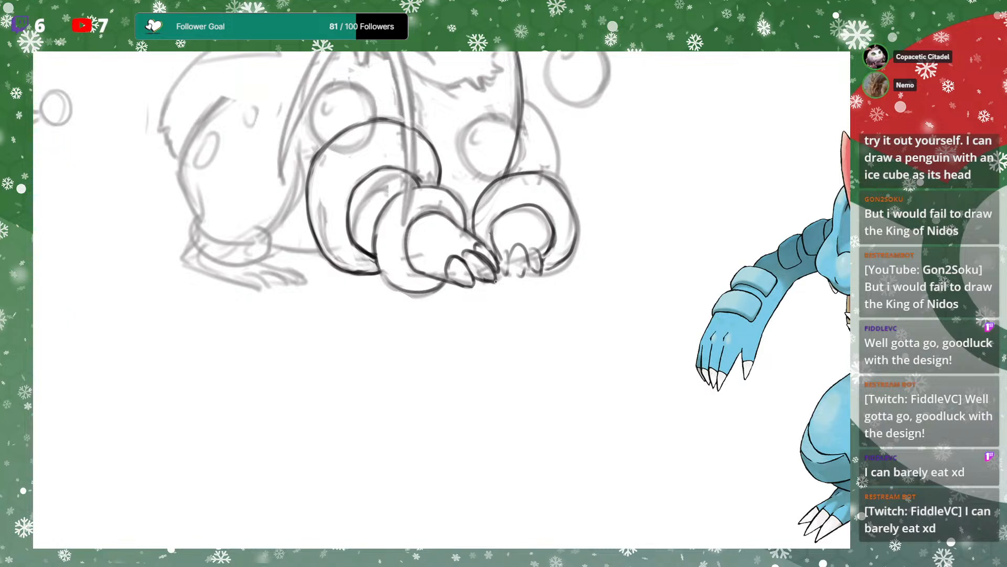
{"action": "left_click_drag", "start_coordinate": [474, 253], "coordinate": [492, 274]}
{"action": "scroll", "coordinate": [520, 255], "scroll_direction": "up", "scroll_amount": 1}
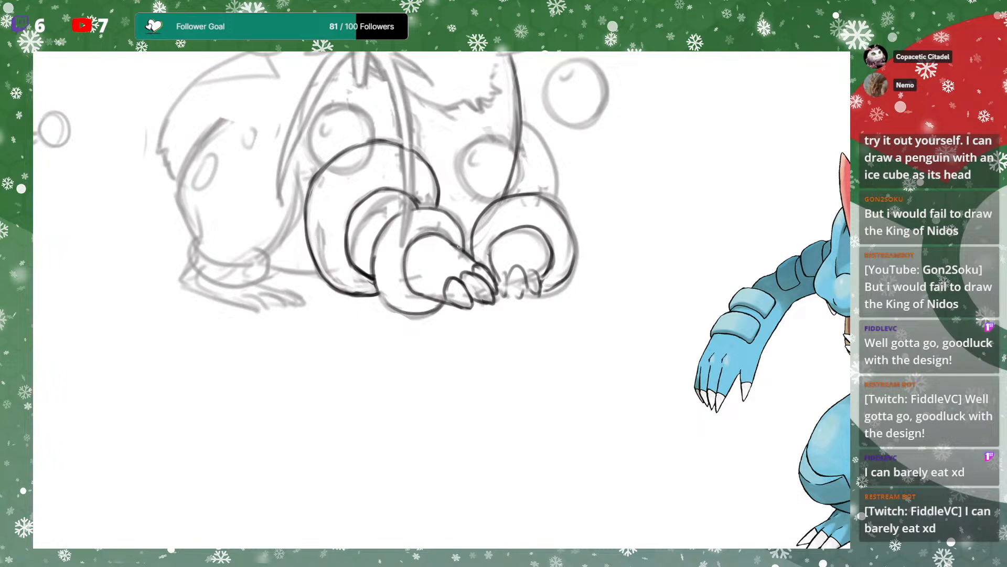
Darken the lower contour of the near forepaw's cuff up to the claws and erase stray lines around it
{"action": "left_click_drag", "start_coordinate": [514, 250], "coordinate": [527, 249]}
{"action": "left_click_drag", "start_coordinate": [593, 220], "coordinate": [656, 204]}
{"action": "mouse_move", "coordinate": [442, 251]}
{"action": "left_mouse_down"}
{"action": "mouse_move", "coordinate": [466, 281]}
{"action": "mouse_move", "coordinate": [511, 280]}
{"action": "left_mouse_up"}
{"action": "key", "text": "ctrl+z"}
{"action": "key", "text": "e"}
{"action": "mouse_move", "coordinate": [450, 281]}
{"action": "left_mouse_down"}
{"action": "mouse_move", "coordinate": [500, 283]}
{"action": "mouse_move", "coordinate": [490, 287]}
{"action": "left_mouse_up"}
{"action": "key", "text": "b"}
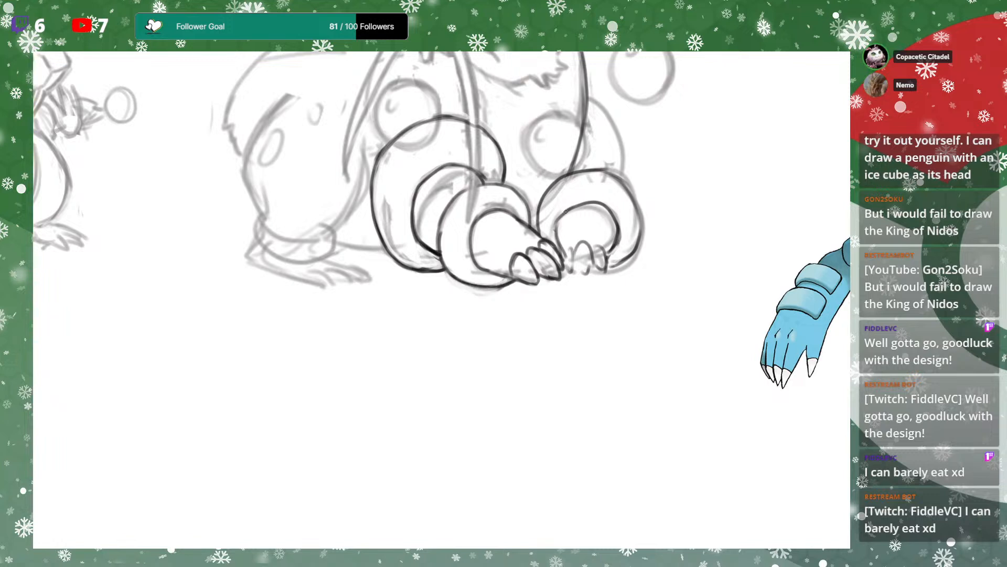
Redraw the upper edge of the near forepaw's cuff with a dark curve ending beside the claws
{"action": "left_click_drag", "start_coordinate": [591, 215], "coordinate": [581, 250]}
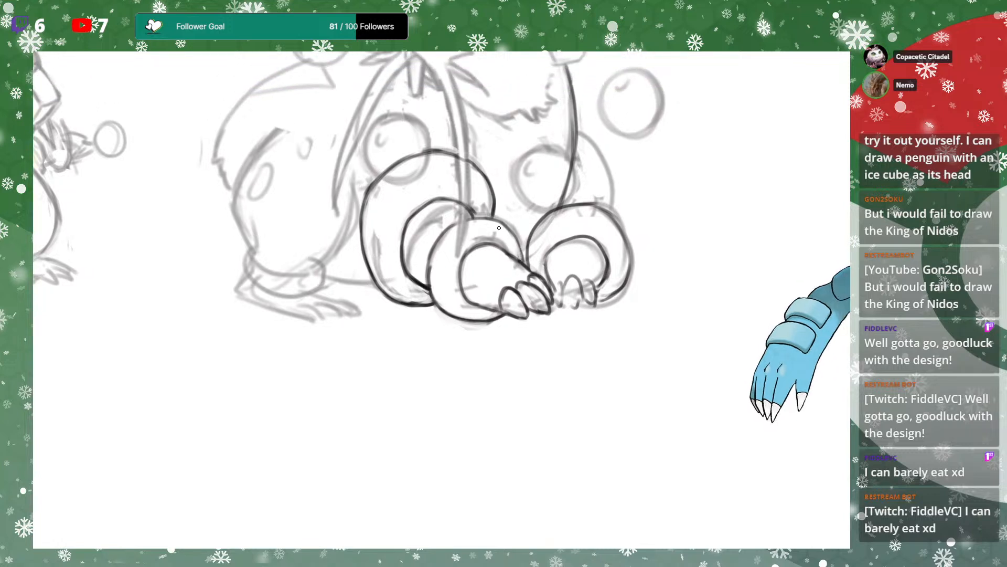
{"action": "left_click_drag", "start_coordinate": [662, 256], "coordinate": [648, 258]}
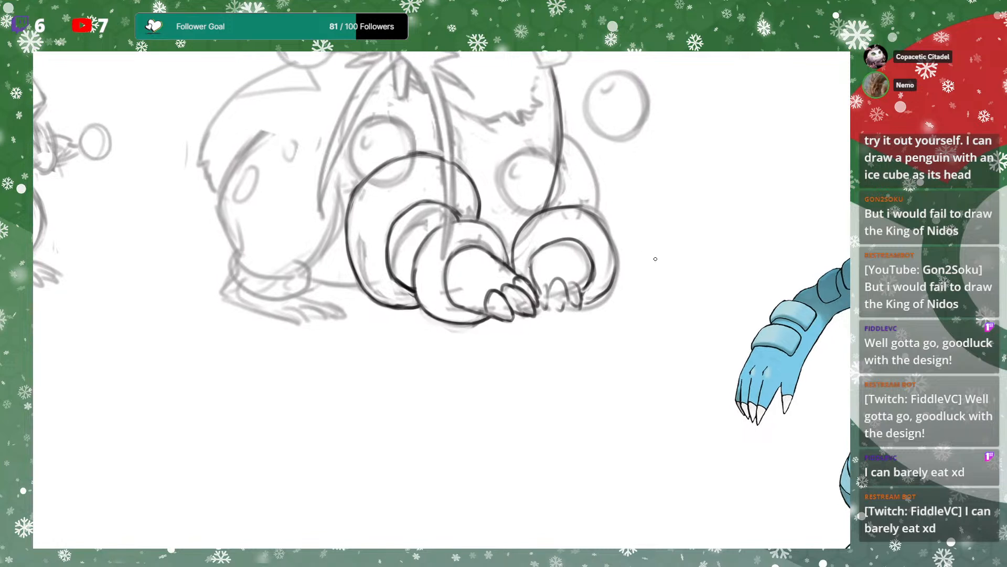
{"action": "left_click_drag", "start_coordinate": [554, 245], "coordinate": [579, 276]}
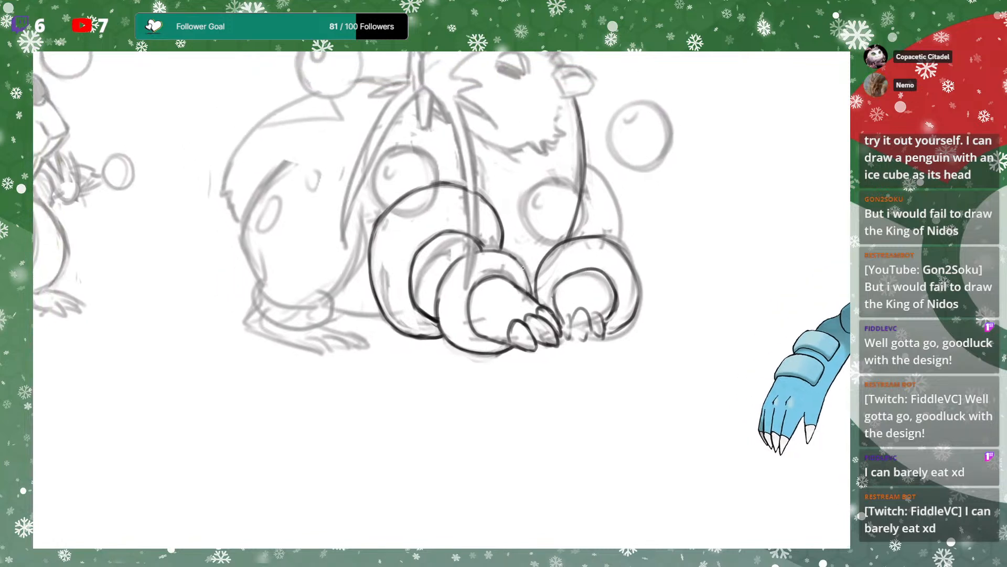
{"action": "left_click_drag", "start_coordinate": [606, 235], "coordinate": [604, 237]}
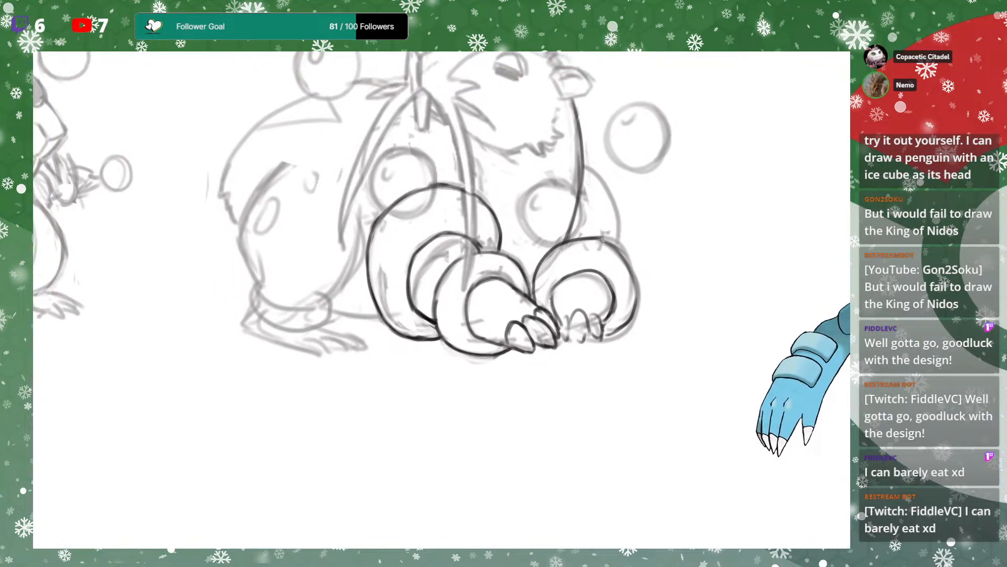
{"action": "left_click_drag", "start_coordinate": [512, 260], "coordinate": [536, 291]}
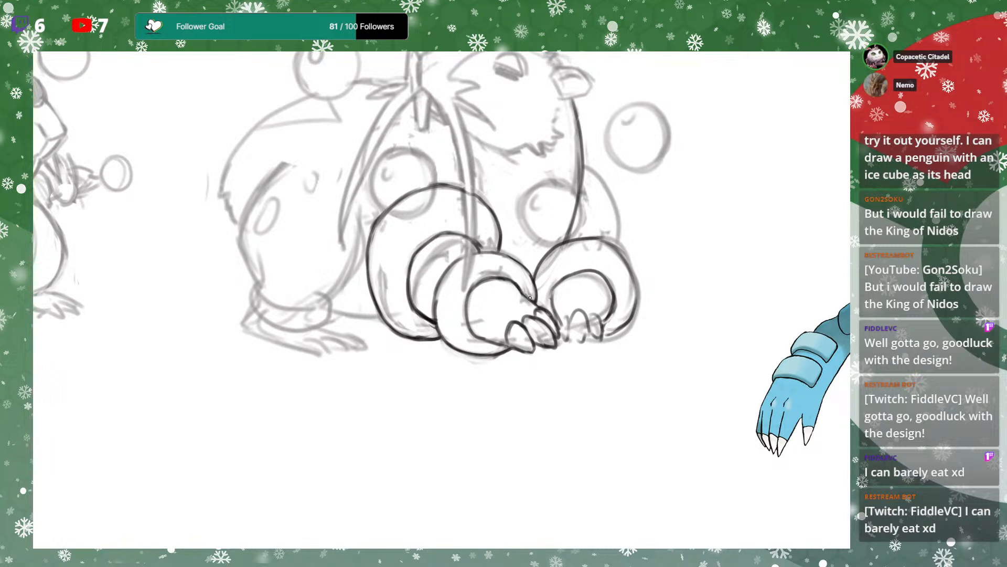
{"action": "left_click_drag", "start_coordinate": [527, 296], "coordinate": [539, 308]}
Draw the row of curved claws on the far forepaw with dark lines
{"action": "mouse_move", "coordinate": [550, 323]}
{"action": "left_mouse_down"}
{"action": "mouse_move", "coordinate": [581, 289]}
{"action": "mouse_move", "coordinate": [597, 289]}
{"action": "left_mouse_up"}
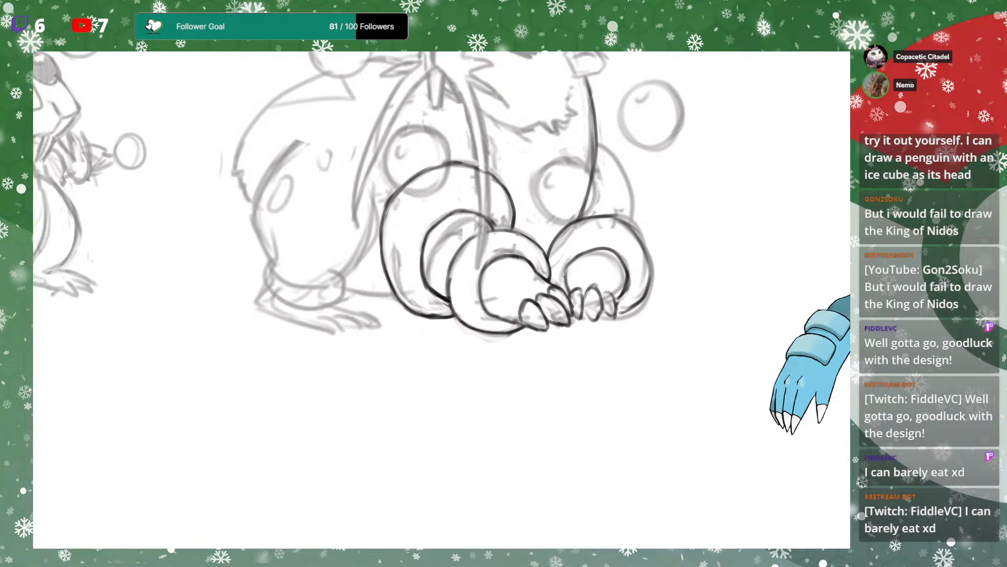
{"action": "left_click_drag", "start_coordinate": [661, 264], "coordinate": [650, 337]}
{"action": "mouse_move", "coordinate": [555, 353]}
{"action": "left_mouse_down"}
{"action": "mouse_move", "coordinate": [560, 332]}
{"action": "mouse_move", "coordinate": [609, 327]}
{"action": "left_mouse_up"}
Outline the outer curve of the far upper foreleg from the body line down to the forepaw cuff
{"action": "left_click_drag", "start_coordinate": [642, 275], "coordinate": [602, 311]}
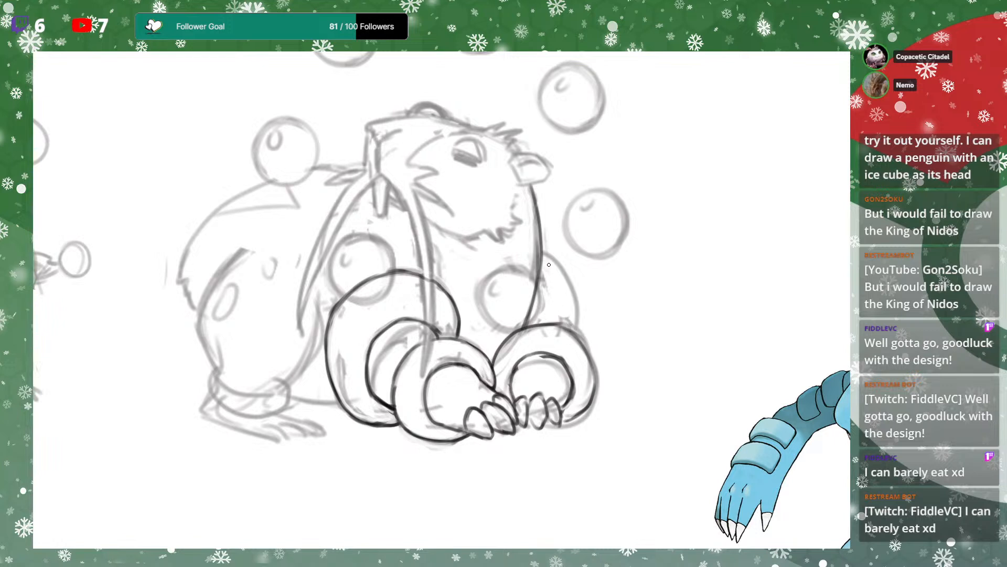
{"action": "left_click_drag", "start_coordinate": [544, 258], "coordinate": [588, 344]}
{"action": "key", "text": "ctrl+z"}
{"action": "left_click_drag", "start_coordinate": [541, 261], "coordinate": [587, 352]}
{"action": "key", "text": "ctrl+z"}
{"action": "mouse_move", "coordinate": [543, 259]}
{"action": "left_mouse_down"}
{"action": "mouse_move", "coordinate": [591, 330]}
{"action": "mouse_move", "coordinate": [584, 353]}
{"action": "left_mouse_up"}
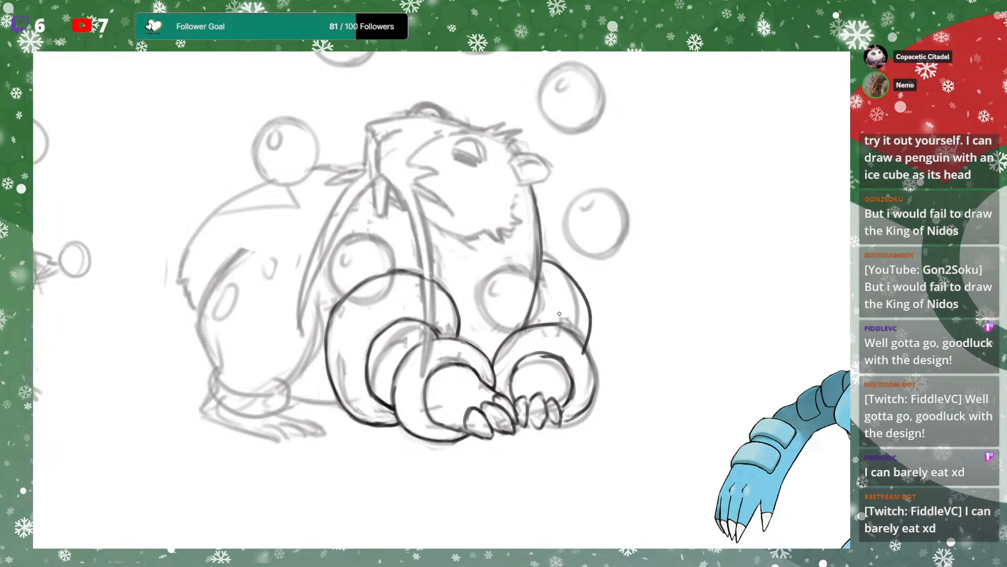
Draw the short inner fold curve between the body line and the far forepaw cuff
{"action": "left_click_drag", "start_coordinate": [534, 306], "coordinate": [566, 331]}
{"action": "key", "text": "ctrl+z"}
{"action": "left_click_drag", "start_coordinate": [541, 294], "coordinate": [561, 327]}
{"action": "key", "text": "ctrl+z"}
{"action": "mouse_move", "coordinate": [537, 294]}
{"action": "left_mouse_down"}
{"action": "mouse_move", "coordinate": [585, 346]}
{"action": "mouse_move", "coordinate": [598, 392]}
{"action": "left_mouse_up"}
{"action": "key", "text": "ctrl+z"}
{"action": "left_click_drag", "start_coordinate": [581, 348], "coordinate": [585, 358]}
{"action": "left_click_drag", "start_coordinate": [538, 294], "coordinate": [561, 323]}
{"action": "left_click_drag", "start_coordinate": [553, 282], "coordinate": [630, 243]}
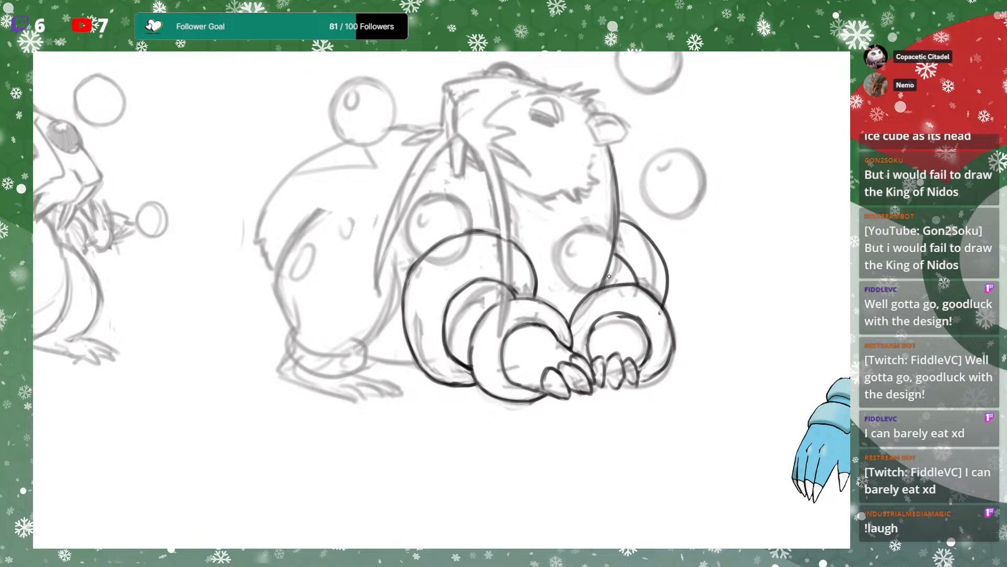
Review the whole creature sketch beside the reference artwork, checking the proportions of its forelegs and claws
{"action": "mouse_move", "coordinate": [662, 216]}
{"action": "left_mouse_down"}
{"action": "mouse_move", "coordinate": [666, 282]}
{"action": "mouse_move", "coordinate": [395, 453]}
{"action": "mouse_move", "coordinate": [412, 563]}
{"action": "left_mouse_up"}
{"action": "mouse_move", "coordinate": [460, 389]}
{"action": "left_mouse_down"}
{"action": "mouse_move", "coordinate": [465, 423]}
{"action": "mouse_move", "coordinate": [504, 360]}
{"action": "mouse_move", "coordinate": [516, 398]}
{"action": "mouse_move", "coordinate": [508, 427]}
{"action": "mouse_move", "coordinate": [599, 373]}
{"action": "mouse_move", "coordinate": [712, 257]}
{"action": "left_mouse_up"}
{"action": "key", "text": "ctrl+minus"}
{"action": "left_click_drag", "start_coordinate": [586, 357], "coordinate": [598, 335]}
{"action": "mouse_move", "coordinate": [553, 291]}
{"action": "left_mouse_down"}
{"action": "mouse_move", "coordinate": [512, 368]}
{"action": "mouse_move", "coordinate": [534, 336]}
{"action": "mouse_move", "coordinate": [547, 345]}
{"action": "mouse_move", "coordinate": [475, 393]}
{"action": "mouse_move", "coordinate": [444, 481]}
{"action": "mouse_move", "coordinate": [541, 321]}
{"action": "mouse_move", "coordinate": [472, 417]}
{"action": "mouse_move", "coordinate": [527, 343]}
{"action": "mouse_move", "coordinate": [495, 368]}
{"action": "mouse_move", "coordinate": [518, 295]}
{"action": "mouse_move", "coordinate": [492, 320]}
{"action": "left_mouse_up"}
{"action": "key", "text": "ctrl+plus"}
{"action": "key", "text": "ctrl+minus"}
{"action": "left_click_drag", "start_coordinate": [353, 439], "coordinate": [413, 339]}
{"action": "left_click_drag", "start_coordinate": [599, 362], "coordinate": [688, 218]}
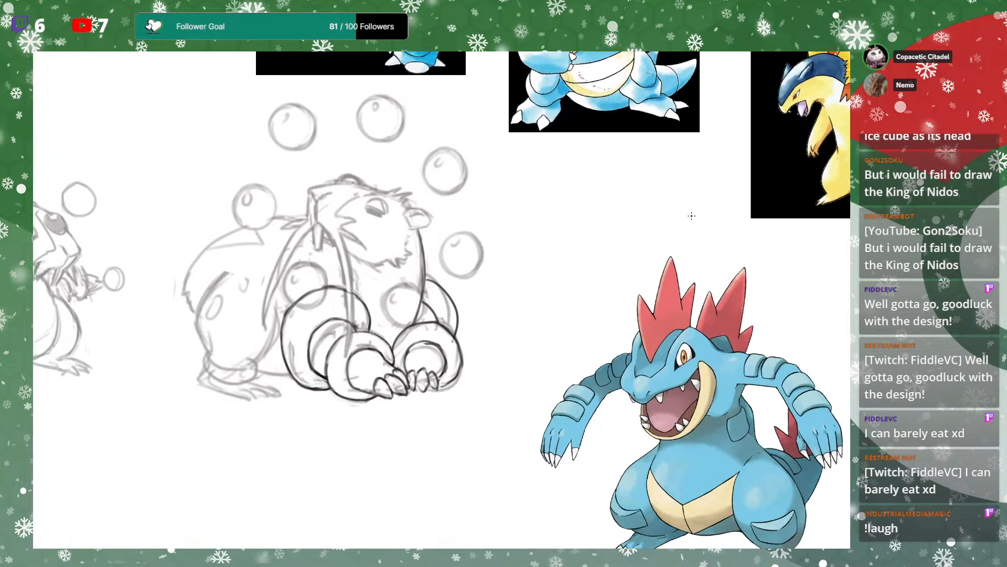
{"action": "left_click_drag", "start_coordinate": [606, 239], "coordinate": [630, 236]}
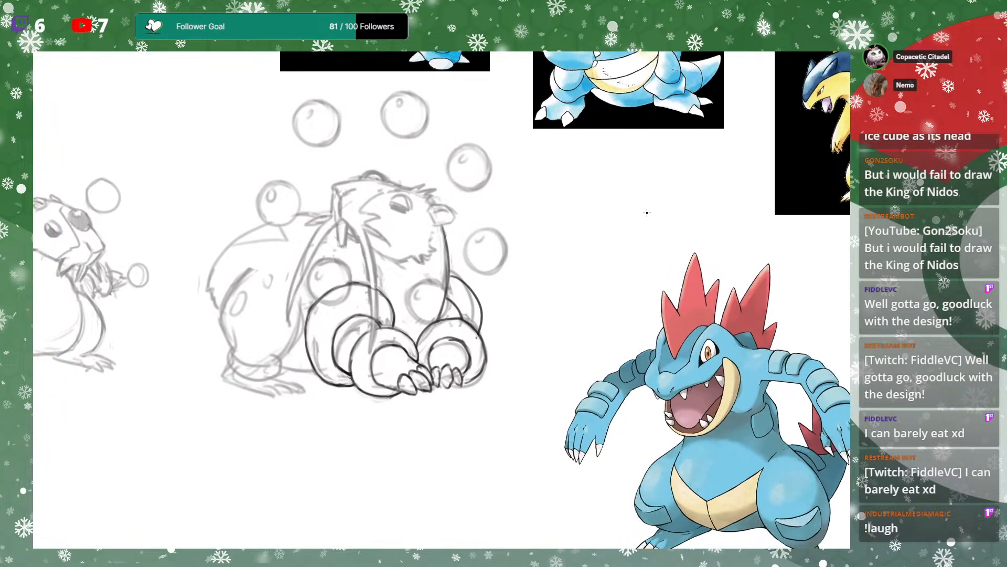
Outline the small rounded shape protruding from the side of the creature's head with a dark line
{"action": "key", "text": "ctrl+plus"}
{"action": "key", "text": "ctrl+plus"}
{"action": "mouse_move", "coordinate": [422, 165]}
{"action": "left_mouse_down"}
{"action": "mouse_move", "coordinate": [434, 225]}
{"action": "mouse_move", "coordinate": [477, 239]}
{"action": "mouse_move", "coordinate": [467, 223]}
{"action": "mouse_move", "coordinate": [465, 244]}
{"action": "left_mouse_up"}
{"action": "key", "text": "ctrl+z"}
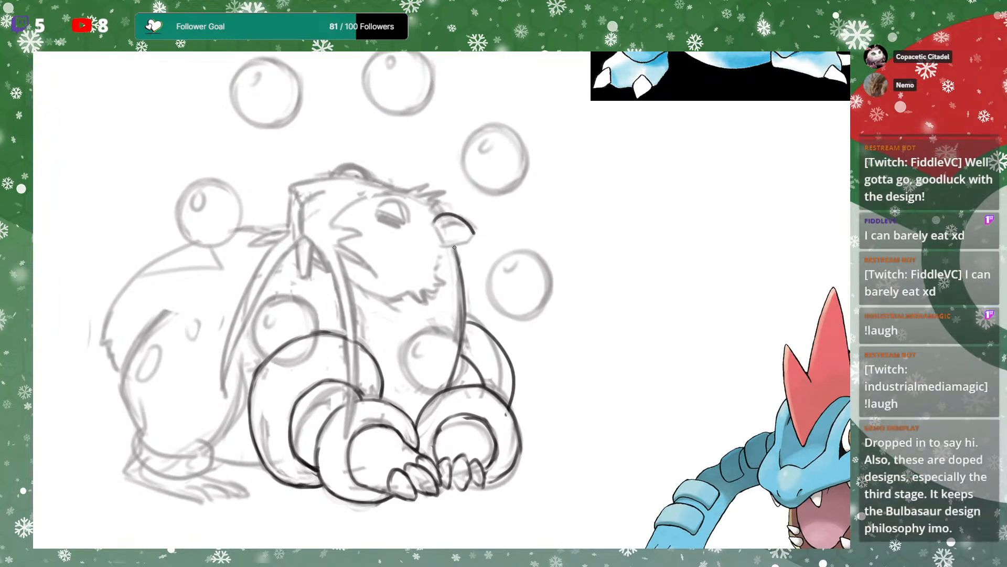
{"action": "key", "text": "ctrl+z"}
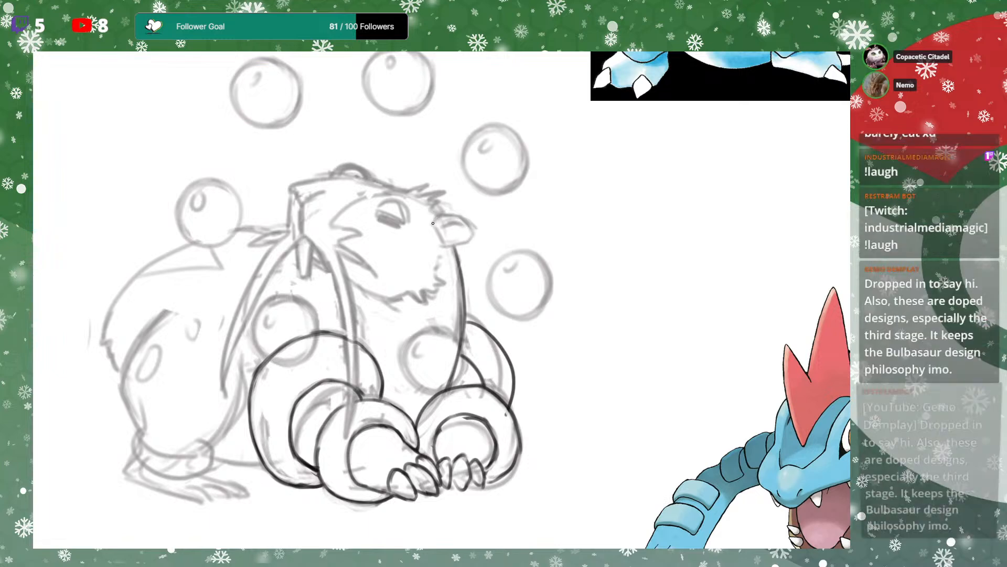
{"action": "mouse_move", "coordinate": [434, 224]}
{"action": "left_mouse_down"}
{"action": "mouse_move", "coordinate": [471, 233]}
{"action": "mouse_move", "coordinate": [444, 245]}
{"action": "mouse_move", "coordinate": [472, 229]}
{"action": "left_mouse_up"}
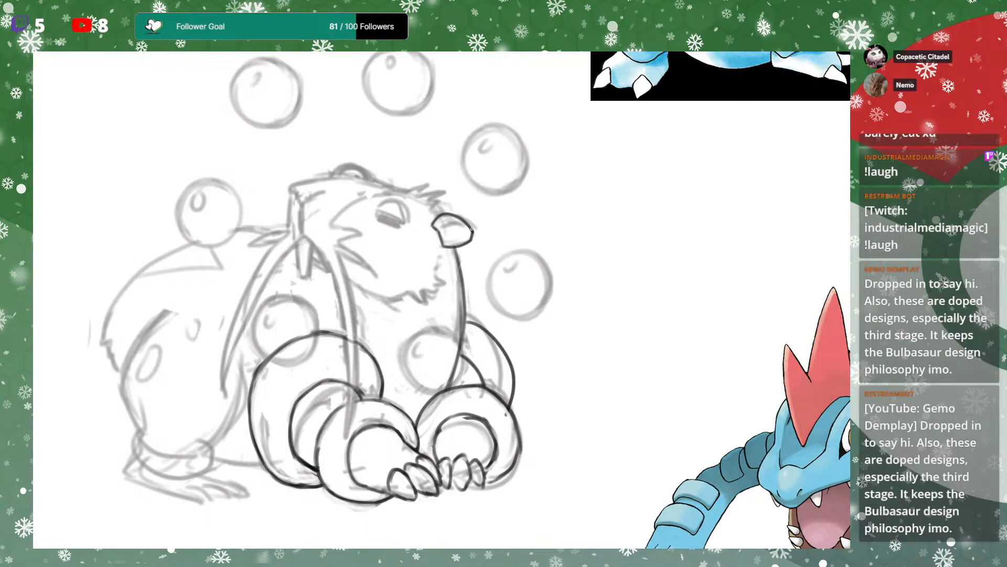
{"action": "left_click_drag", "start_coordinate": [527, 186], "coordinate": [384, 421]}
{"action": "mouse_move", "coordinate": [404, 385]}
{"action": "left_mouse_down"}
{"action": "mouse_move", "coordinate": [407, 443]}
{"action": "mouse_move", "coordinate": [504, 200]}
{"action": "mouse_move", "coordinate": [569, 169]}
{"action": "left_mouse_up"}
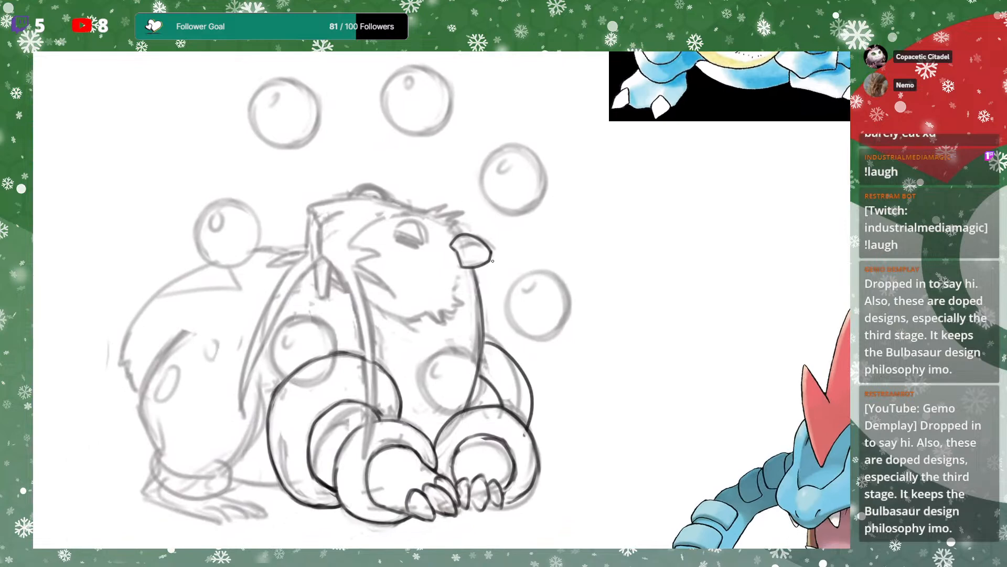
Try a small dark inner outline inside the rounded nose at the front of the creature's head
{"action": "left_click_drag", "start_coordinate": [458, 247], "coordinate": [481, 248]}
{"action": "mouse_move", "coordinate": [557, 213]}
{"action": "left_mouse_down"}
{"action": "mouse_move", "coordinate": [417, 447]}
{"action": "mouse_move", "coordinate": [549, 245]}
{"action": "left_mouse_up"}
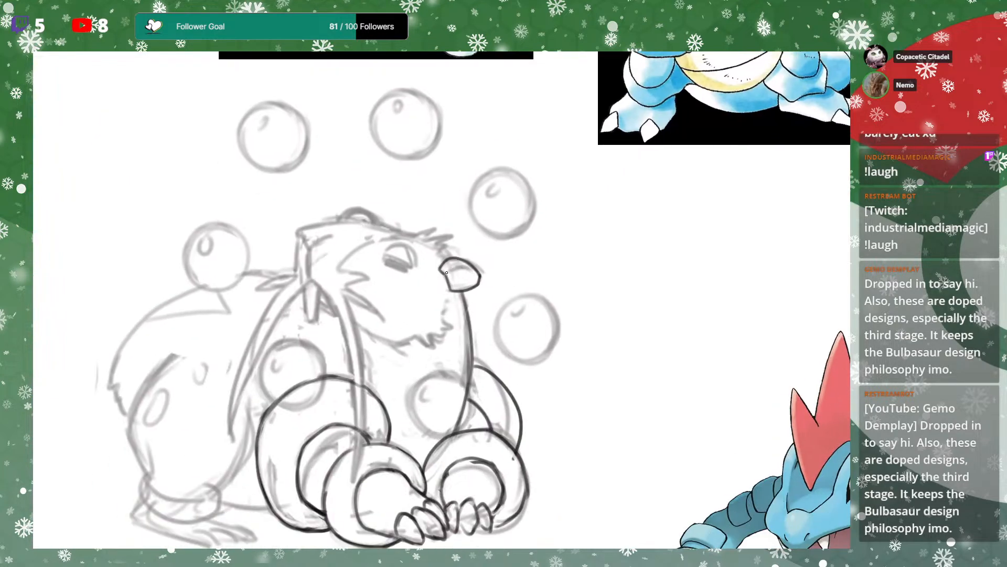
{"action": "key", "text": "ctrl+z"}
{"action": "left_click_drag", "start_coordinate": [521, 245], "coordinate": [531, 274]}
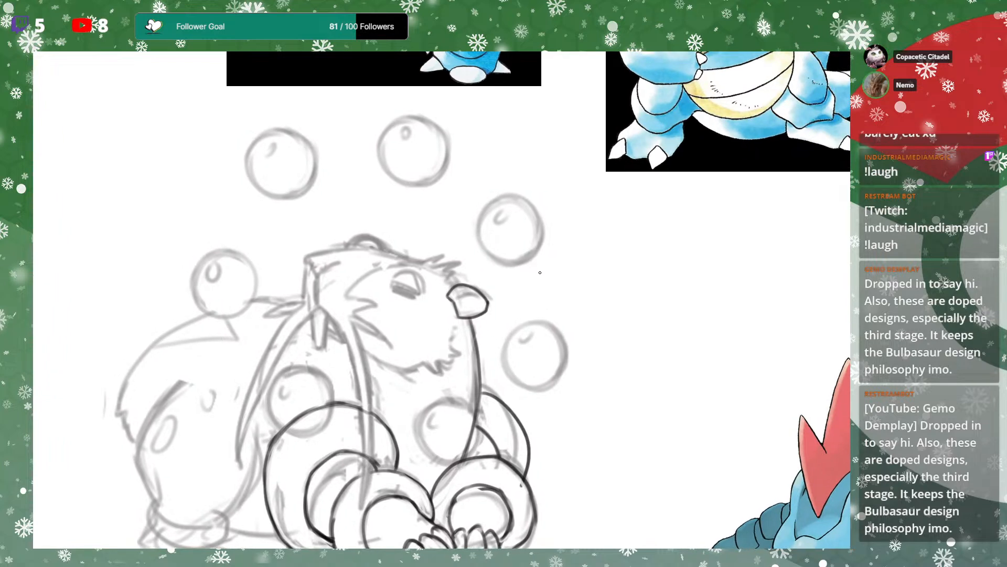
{"action": "mouse_move", "coordinate": [547, 281]}
{"action": "left_mouse_down"}
{"action": "mouse_move", "coordinate": [624, 264]}
{"action": "mouse_move", "coordinate": [614, 243]}
{"action": "mouse_move", "coordinate": [590, 269]}
{"action": "mouse_move", "coordinate": [524, 302]}
{"action": "mouse_move", "coordinate": [412, 430]}
{"action": "mouse_move", "coordinate": [385, 518]}
{"action": "mouse_move", "coordinate": [564, 279]}
{"action": "mouse_move", "coordinate": [612, 250]}
{"action": "left_mouse_up"}
{"action": "key", "text": "ctrl+minus"}
{"action": "key", "text": "ctrl+plus"}
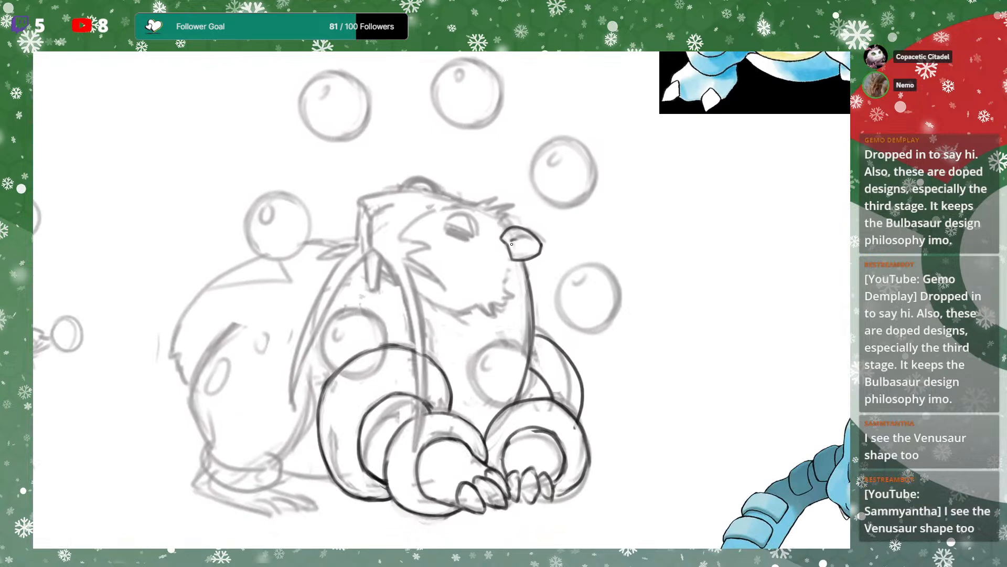
{"action": "mouse_move", "coordinate": [584, 206]}
{"action": "left_mouse_down"}
{"action": "mouse_move", "coordinate": [316, 429]}
{"action": "mouse_move", "coordinate": [285, 535]}
{"action": "mouse_move", "coordinate": [511, 227]}
{"action": "left_mouse_up"}
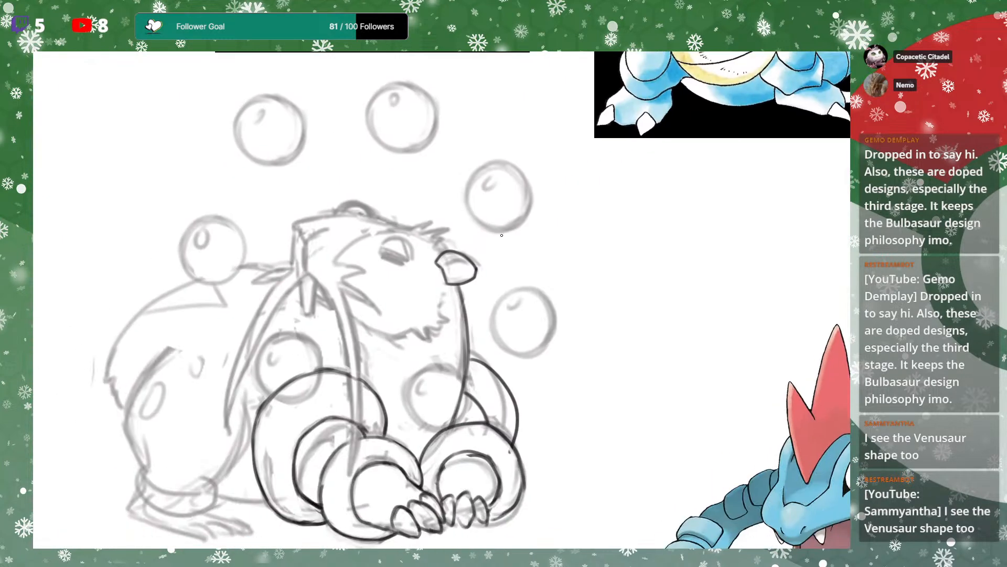
{"action": "left_click_drag", "start_coordinate": [447, 262], "coordinate": [467, 271]}
{"action": "key", "text": "ctrl+z"}
{"action": "key", "text": "ctrl+z"}
{"action": "left_click_drag", "start_coordinate": [495, 276], "coordinate": [530, 297]}
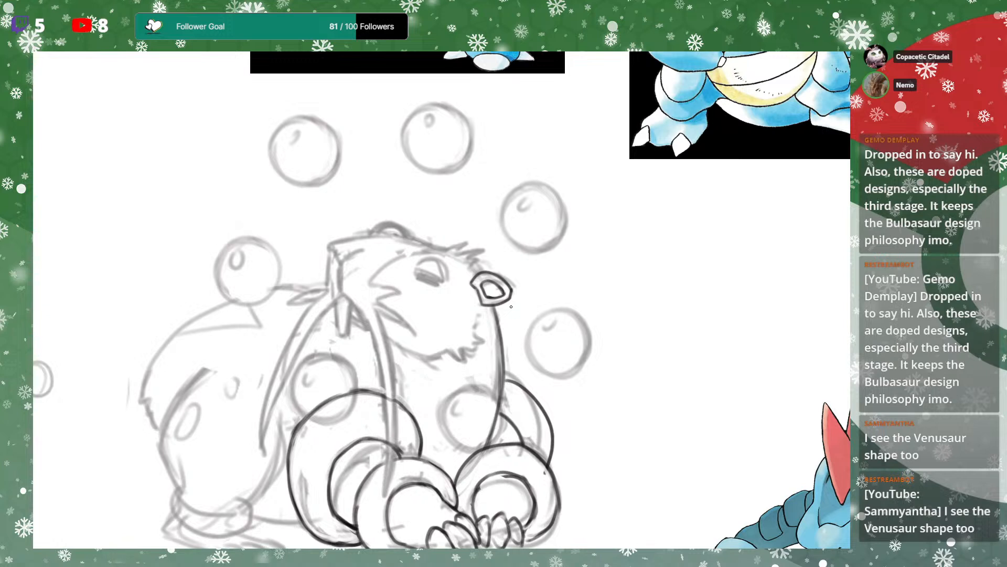
{"action": "left_click_drag", "start_coordinate": [545, 264], "coordinate": [550, 226]}
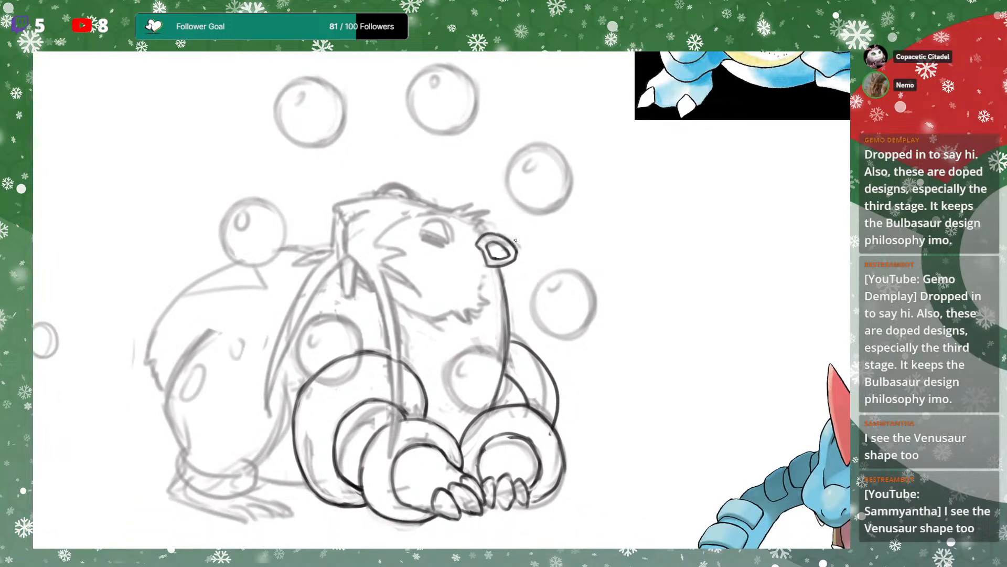
Compare the large creature sketch with the two smaller stage sketches and the surrounding Pokémon reference artwork
{"action": "scroll", "coordinate": [560, 226], "scroll_direction": "down", "scroll_amount": 3}
{"action": "key", "text": "ctrl+minus"}
{"action": "left_click_drag", "start_coordinate": [289, 195], "coordinate": [368, 200]}
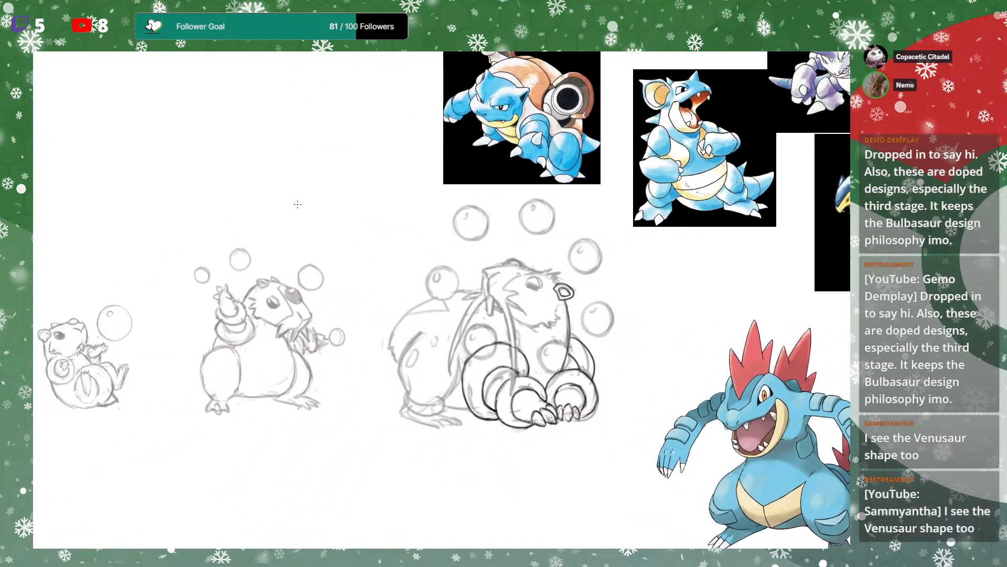
{"action": "left_click_drag", "start_coordinate": [89, 222], "coordinate": [112, 191]}
{"action": "left_click_drag", "start_coordinate": [378, 324], "coordinate": [401, 281]}
{"action": "left_click_drag", "start_coordinate": [553, 383], "coordinate": [522, 424]}
{"action": "left_click_drag", "start_coordinate": [455, 430], "coordinate": [488, 428]}
{"action": "left_click_drag", "start_coordinate": [166, 529], "coordinate": [164, 493]}
{"action": "left_click_drag", "start_coordinate": [613, 332], "coordinate": [514, 383]}
{"action": "left_click_drag", "start_coordinate": [563, 254], "coordinate": [555, 273]}
{"action": "key", "text": "ctrl+plus"}
{"action": "left_click_drag", "start_coordinate": [562, 310], "coordinate": [602, 259]}
{"action": "key", "text": "ctrl+minus"}
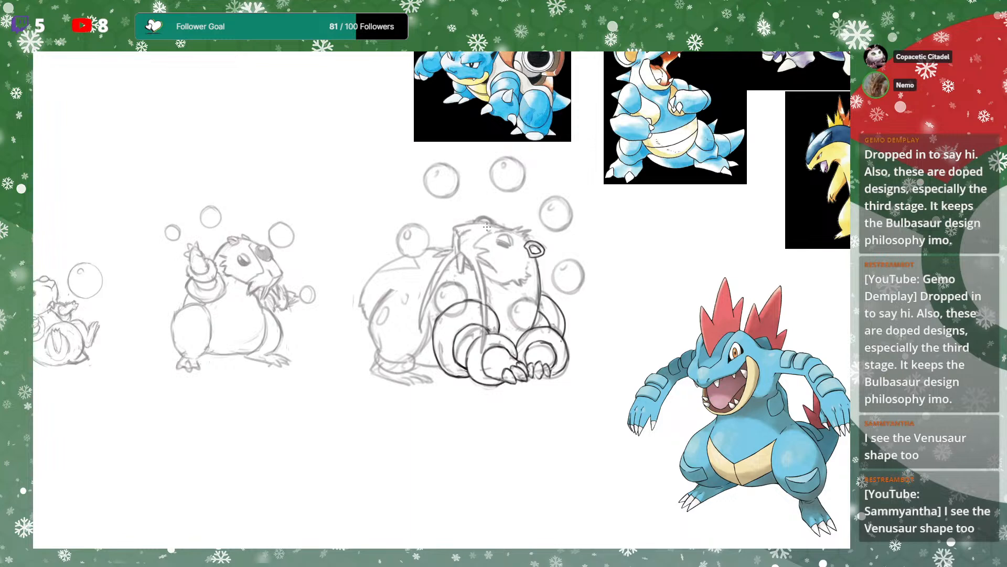
{"action": "key", "text": "ctrl+plus"}
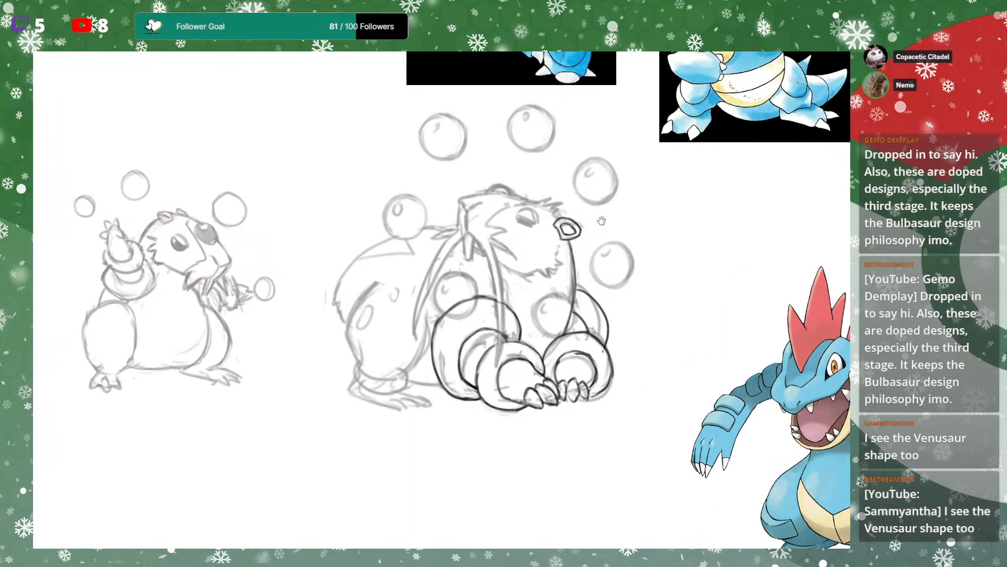
{"action": "left_click_drag", "start_coordinate": [594, 221], "coordinate": [553, 258]}
{"action": "key", "text": "ctrl+plus"}
{"action": "left_click_drag", "start_coordinate": [615, 258], "coordinate": [540, 276]}
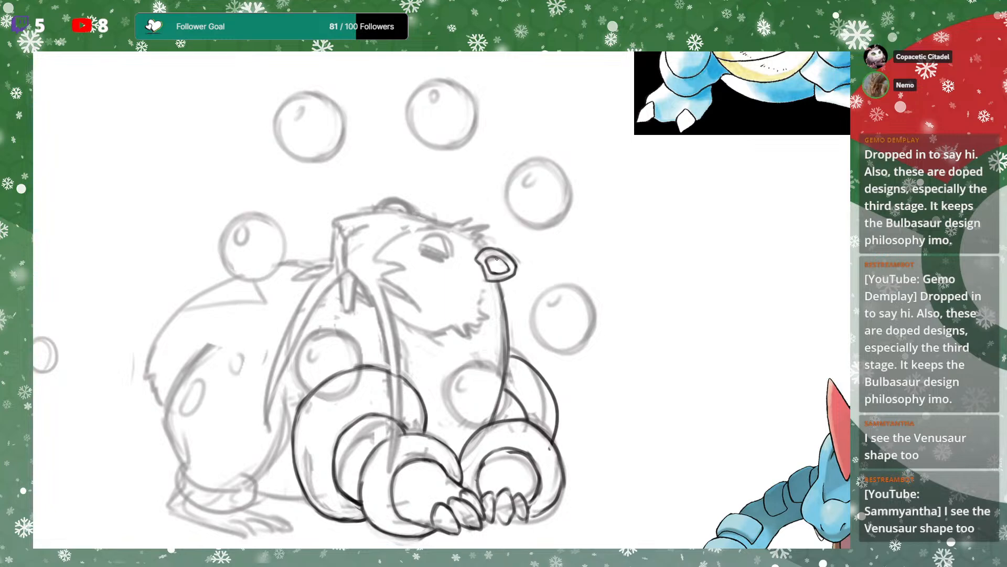
Delete the small inner outline from inside the creature's nose, keeping the nose's outer contour
{"action": "left_click_drag", "start_coordinate": [506, 256], "coordinate": [476, 260]}
{"action": "key", "text": "ctrl+minus"}
{"action": "key", "text": "ctrl+plus"}
{"action": "left_click_drag", "start_coordinate": [452, 263], "coordinate": [459, 276]}
{"action": "key", "text": "ctrl+z"}
{"action": "key", "text": "ctrl+plus"}
{"action": "key", "text": "ctrl+plus"}
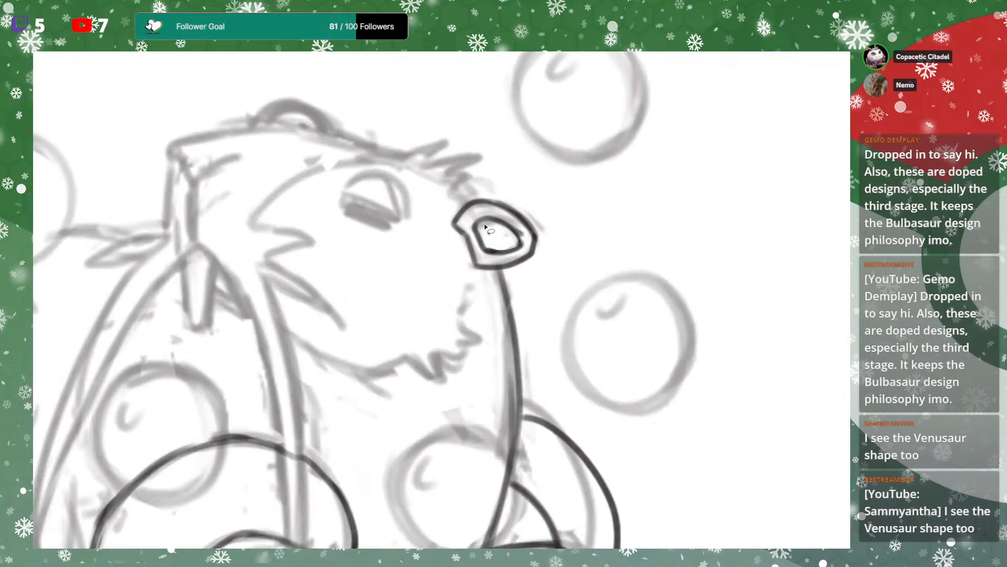
{"action": "key", "text": "Delete"}
Draw a dark curved line across the inside of the nose, ending in a small hook near its front edge
{"action": "left_click_drag", "start_coordinate": [486, 208], "coordinate": [517, 229]}
{"action": "left_click_drag", "start_coordinate": [457, 225], "coordinate": [523, 231]}
{"action": "mouse_move", "coordinate": [588, 239]}
{"action": "left_mouse_down"}
{"action": "mouse_move", "coordinate": [633, 270]}
{"action": "mouse_move", "coordinate": [631, 223]}
{"action": "left_mouse_up"}
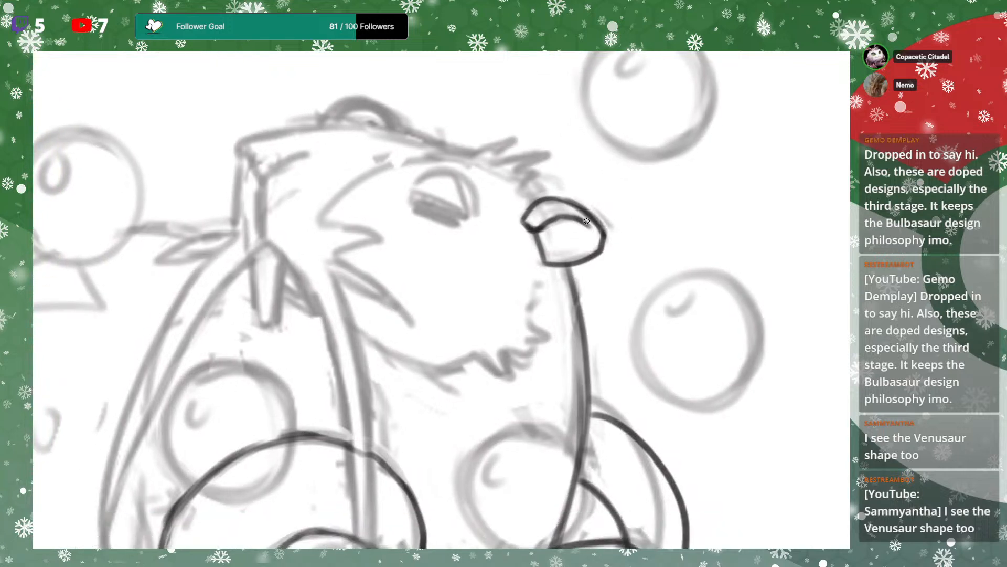
{"action": "left_click_drag", "start_coordinate": [539, 231], "coordinate": [538, 221]}
{"action": "left_click_drag", "start_coordinate": [595, 235], "coordinate": [593, 242]}
{"action": "left_click_drag", "start_coordinate": [607, 200], "coordinate": [621, 241]}
{"action": "left_click_drag", "start_coordinate": [519, 242], "coordinate": [544, 223]}
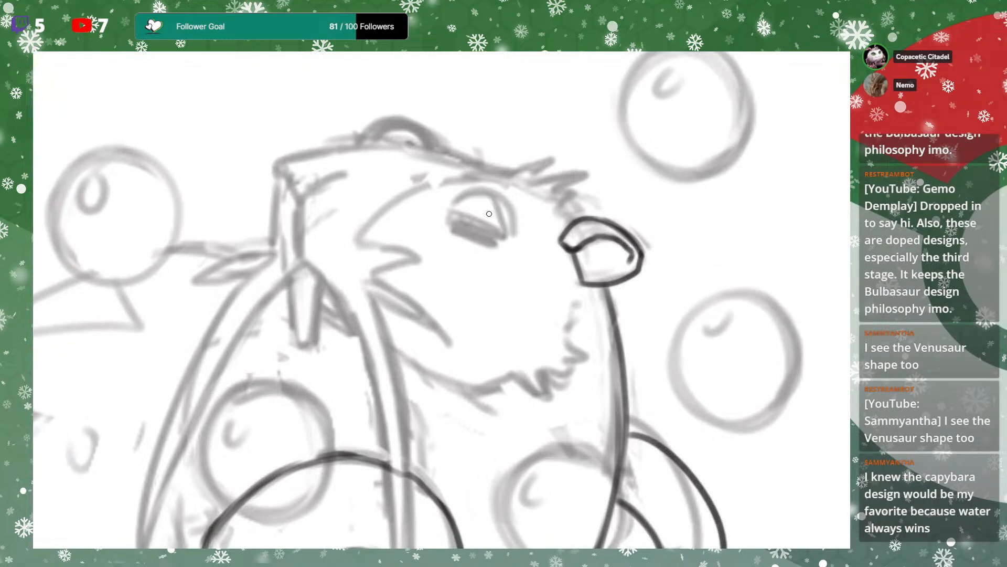
Outline the arched upper lid of the creature's half-closed eye and darken the slit beneath it
{"action": "left_click_drag", "start_coordinate": [448, 209], "coordinate": [484, 190]}
{"action": "left_click_drag", "start_coordinate": [530, 222], "coordinate": [531, 220]}
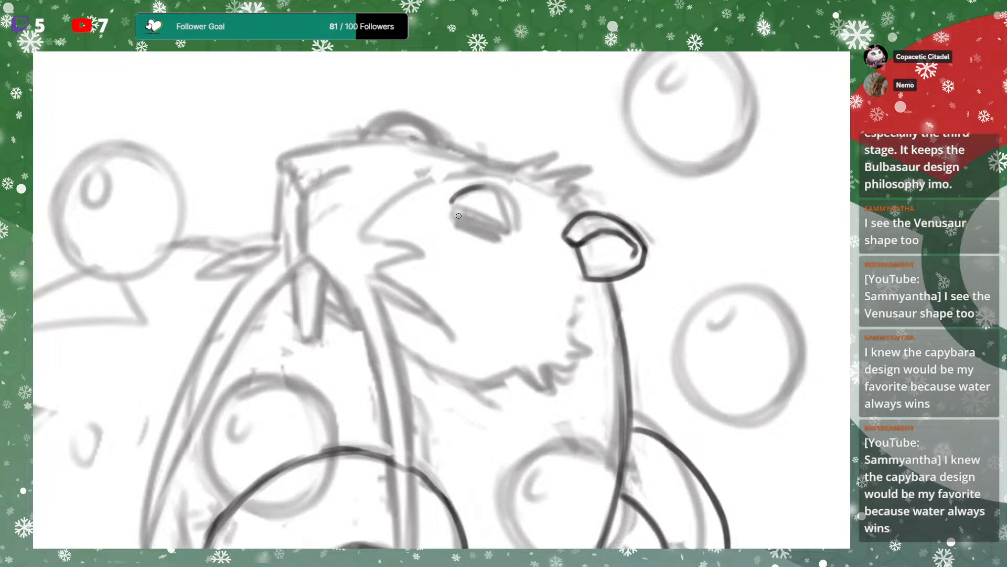
{"action": "mouse_move", "coordinate": [458, 221]}
{"action": "left_mouse_down"}
{"action": "mouse_move", "coordinate": [495, 230]}
{"action": "mouse_move", "coordinate": [455, 213]}
{"action": "mouse_move", "coordinate": [497, 228]}
{"action": "mouse_move", "coordinate": [510, 220]}
{"action": "left_mouse_up"}
{"action": "key", "text": "ctrl+minus"}
{"action": "key", "text": "ctrl+minus"}
{"action": "key", "text": "ctrl+minus"}
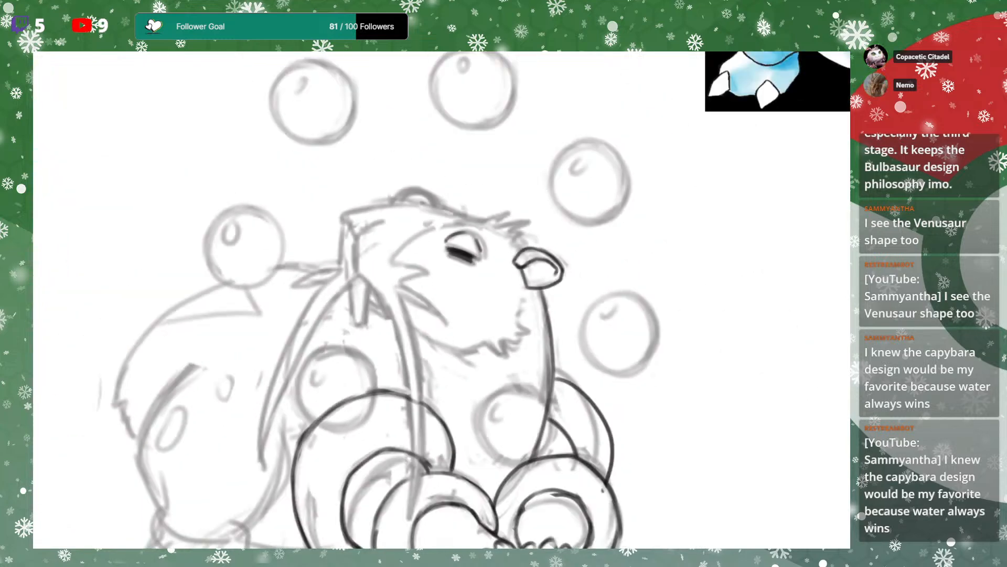
{"action": "key", "text": "ctrl+plus"}
{"action": "key", "text": "ctrl+plus"}
{"action": "key", "text": "ctrl+plus"}
{"action": "key", "text": "ctrl+plus"}
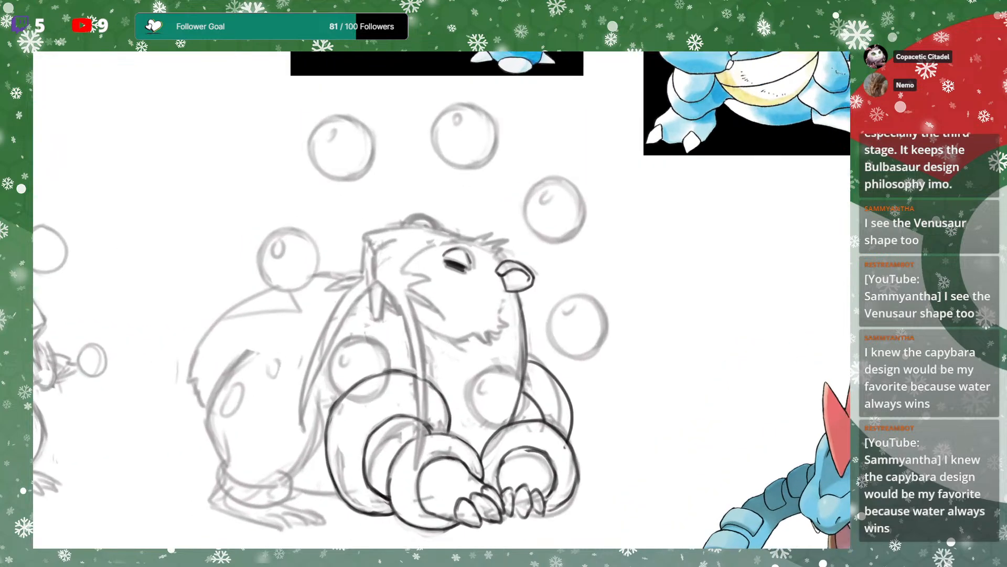
Thicken the dark slit of the half-closed eye and refine the lines around its front corner
{"action": "left_click_drag", "start_coordinate": [496, 230], "coordinate": [502, 230]}
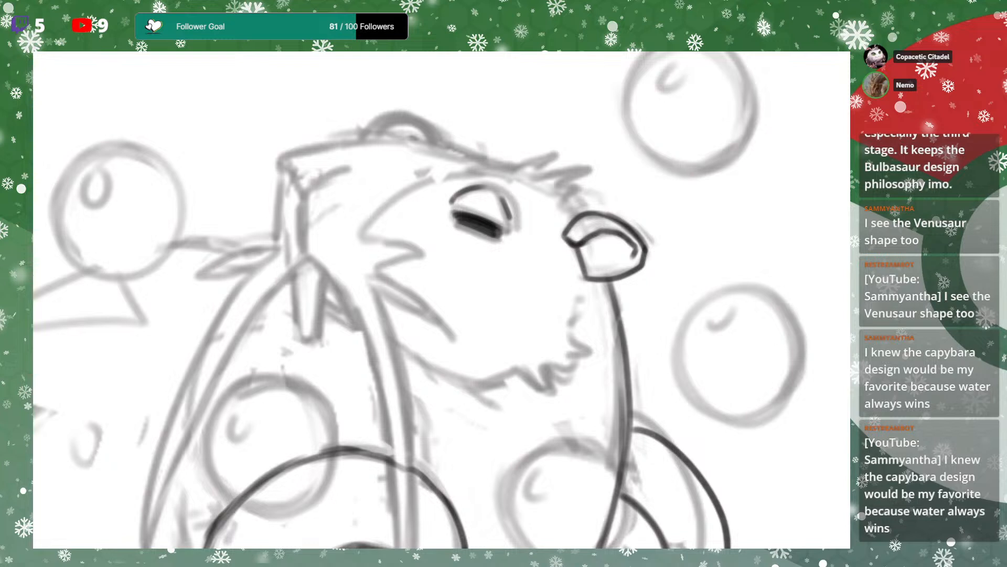
{"action": "left_click_drag", "start_coordinate": [533, 228], "coordinate": [551, 232]}
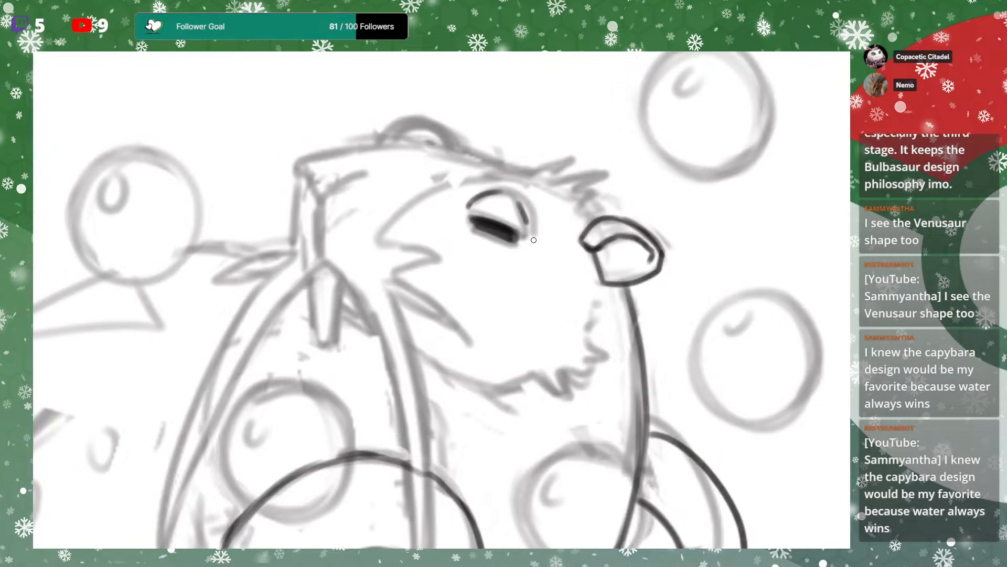
{"action": "left_click_drag", "start_coordinate": [545, 227], "coordinate": [565, 232]}
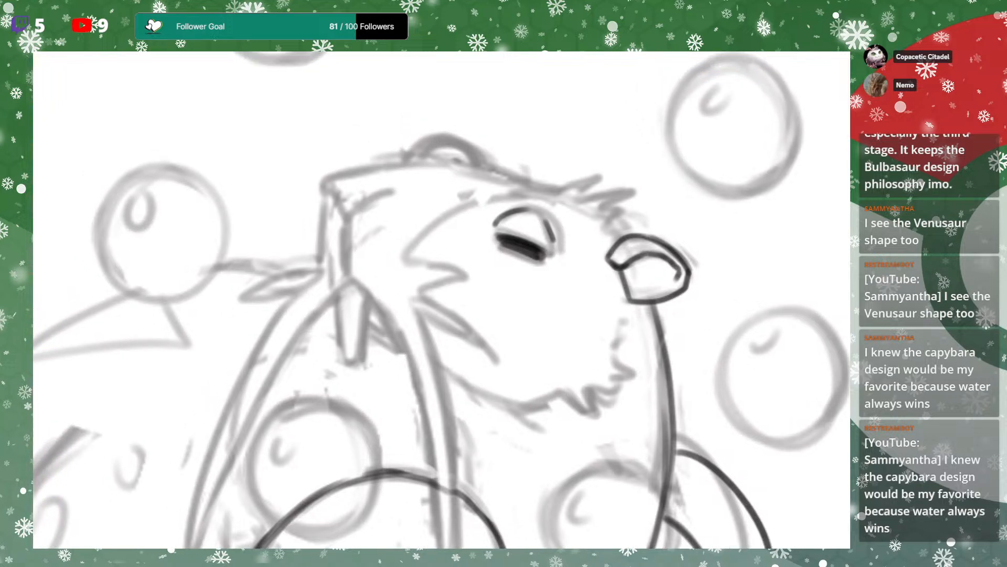
{"action": "left_click_drag", "start_coordinate": [471, 252], "coordinate": [519, 251]}
{"action": "key", "text": "ctrl+minus"}
{"action": "key", "text": "ctrl+minus"}
{"action": "left_click_drag", "start_coordinate": [500, 309], "coordinate": [502, 290]}
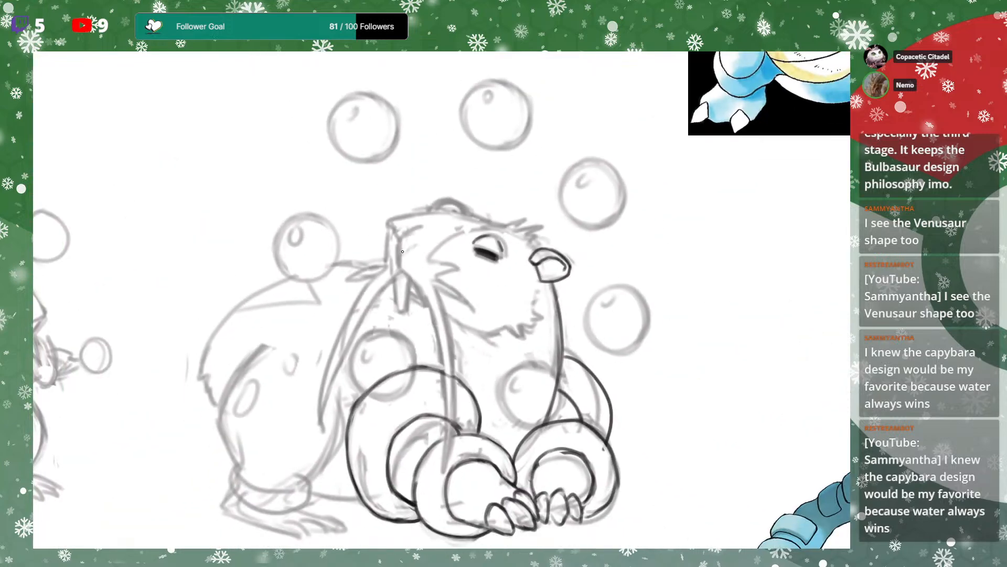
{"action": "left_click_drag", "start_coordinate": [400, 240], "coordinate": [399, 268]}
{"action": "key", "text": "ctrl+z"}
{"action": "mouse_move", "coordinate": [330, 400]}
{"action": "left_mouse_down"}
{"action": "mouse_move", "coordinate": [352, 330]}
{"action": "mouse_move", "coordinate": [412, 231]}
{"action": "left_mouse_up"}
{"action": "key", "text": "ctrl+z"}
{"action": "mouse_move", "coordinate": [338, 376]}
{"action": "left_mouse_down"}
{"action": "mouse_move", "coordinate": [376, 277]}
{"action": "mouse_move", "coordinate": [415, 229]}
{"action": "left_mouse_up"}
{"action": "key", "text": "ctrl+z"}
{"action": "left_click_drag", "start_coordinate": [335, 377], "coordinate": [415, 226]}
{"action": "key", "text": "ctrl+z"}
{"action": "left_click_drag", "start_coordinate": [334, 378], "coordinate": [414, 228]}
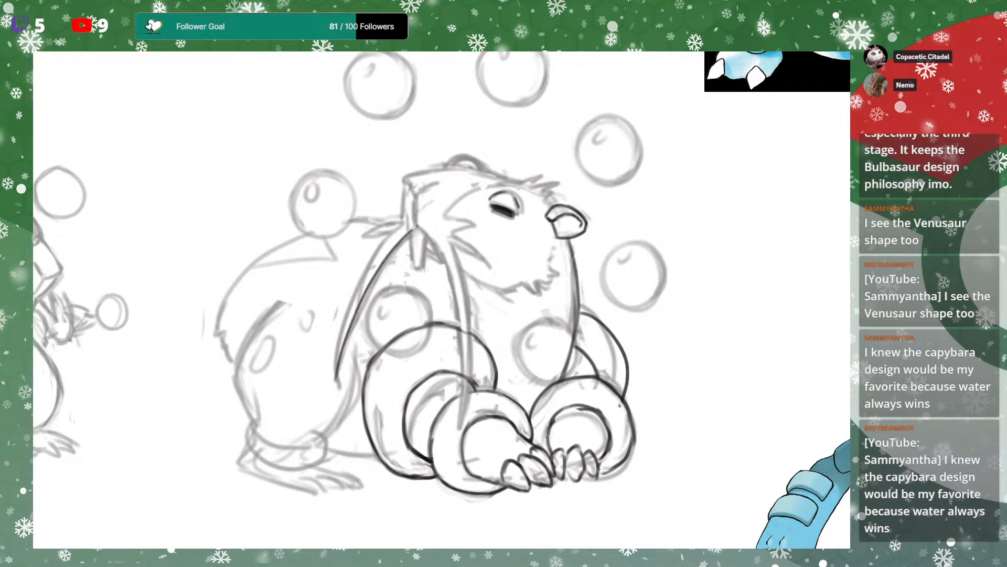
{"action": "key", "text": "ctrl+z"}
{"action": "left_click_drag", "start_coordinate": [336, 382], "coordinate": [412, 231]}
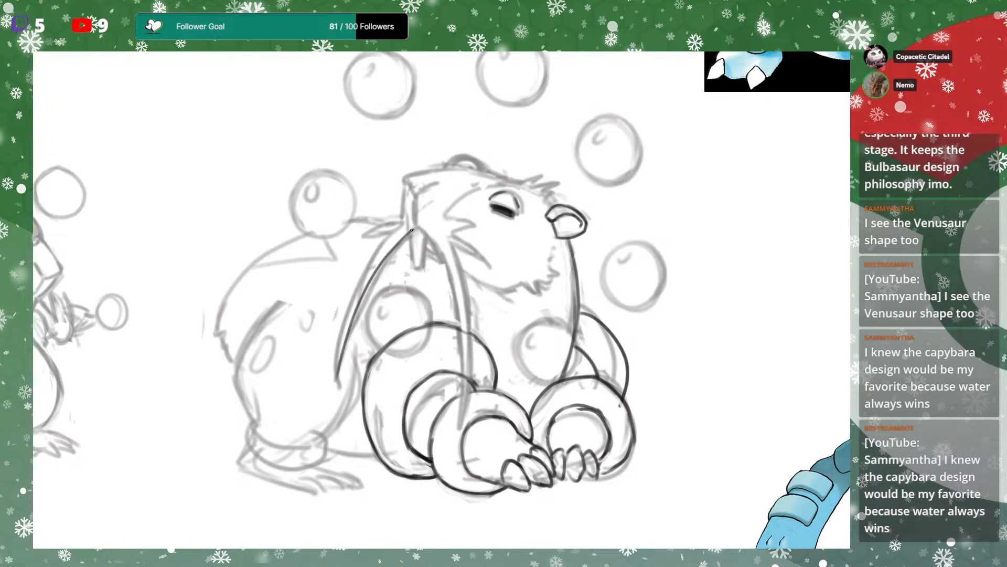
{"action": "left_click_drag", "start_coordinate": [446, 289], "coordinate": [458, 263]}
{"action": "key", "text": "ctrl+z"}
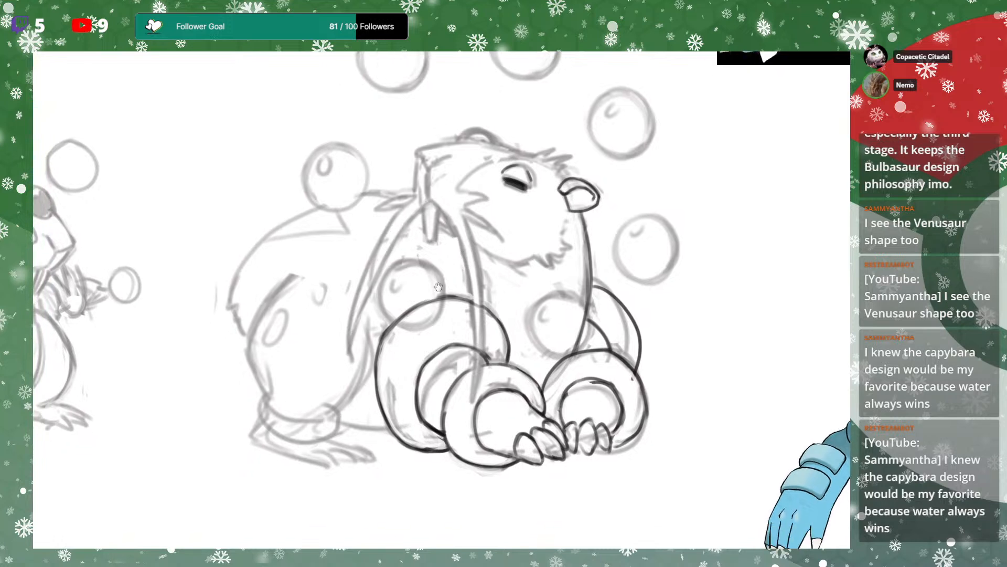
{"action": "left_click_drag", "start_coordinate": [423, 313], "coordinate": [431, 295]}
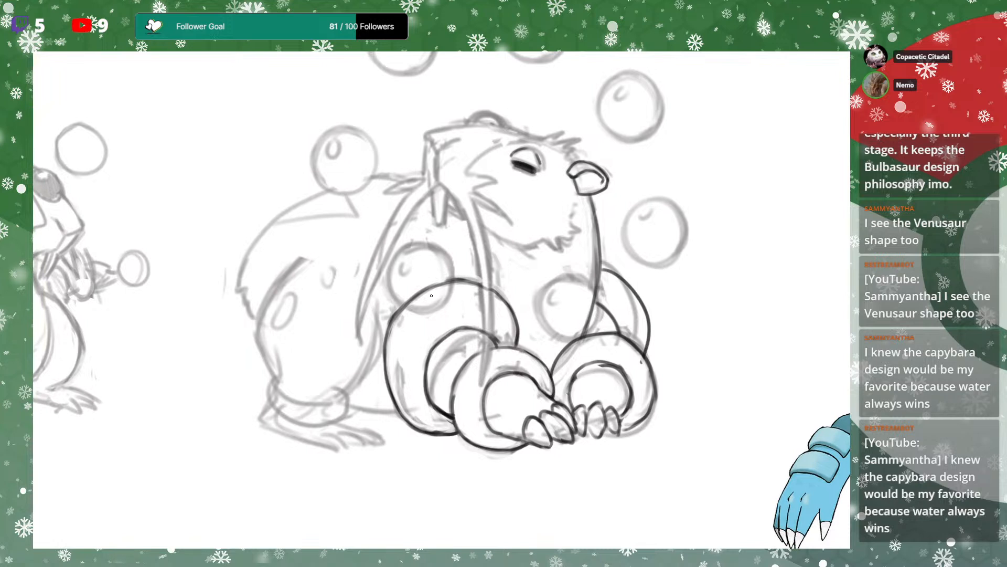
{"action": "left_click_drag", "start_coordinate": [469, 247], "coordinate": [503, 245]}
{"action": "left_click_drag", "start_coordinate": [412, 224], "coordinate": [392, 248]}
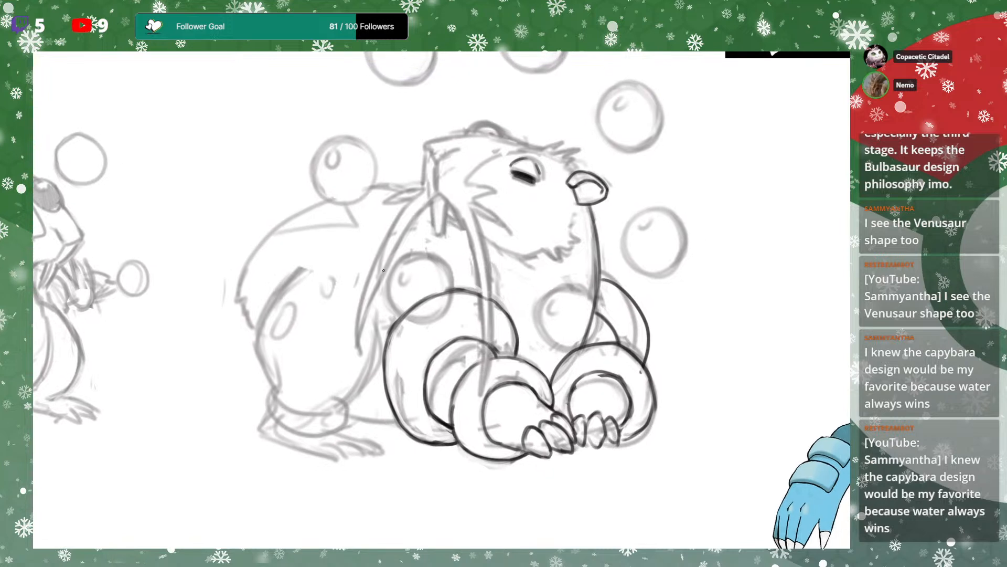
{"action": "left_click_drag", "start_coordinate": [360, 332], "coordinate": [428, 204]}
{"action": "key", "text": "ctrl+z"}
{"action": "left_click_drag", "start_coordinate": [357, 339], "coordinate": [439, 195]}
{"action": "key", "text": "ctrl+z"}
{"action": "mouse_move", "coordinate": [357, 341]}
{"action": "left_mouse_down"}
{"action": "mouse_move", "coordinate": [370, 292]}
{"action": "mouse_move", "coordinate": [450, 186]}
{"action": "left_mouse_up"}
{"action": "key", "text": "ctrl+z"}
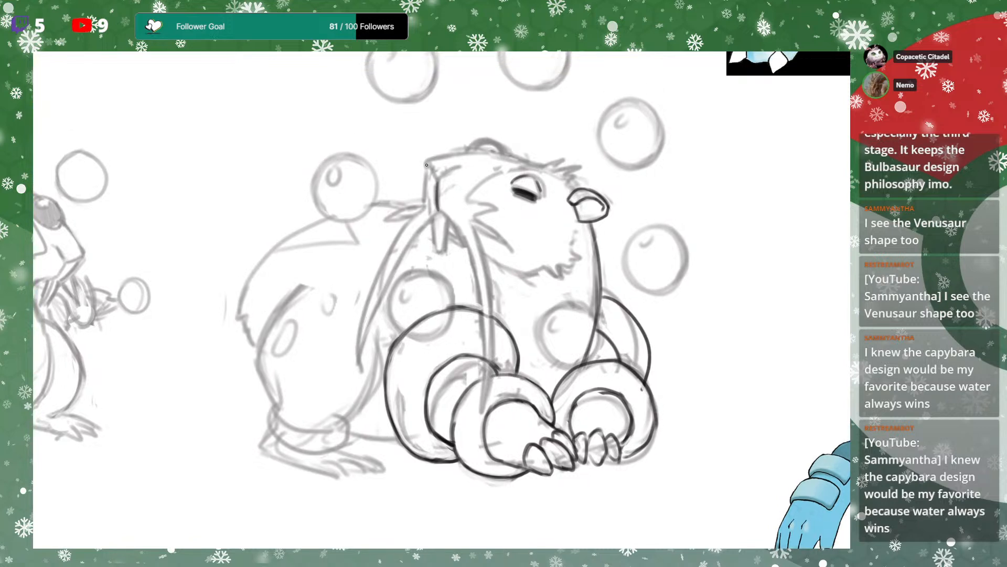
Darken the back edge of the head with its short forked fold, and mark the start of the cheek fur
{"action": "left_click_drag", "start_coordinate": [430, 166], "coordinate": [437, 180]}
{"action": "left_click_drag", "start_coordinate": [441, 176], "coordinate": [474, 170]}
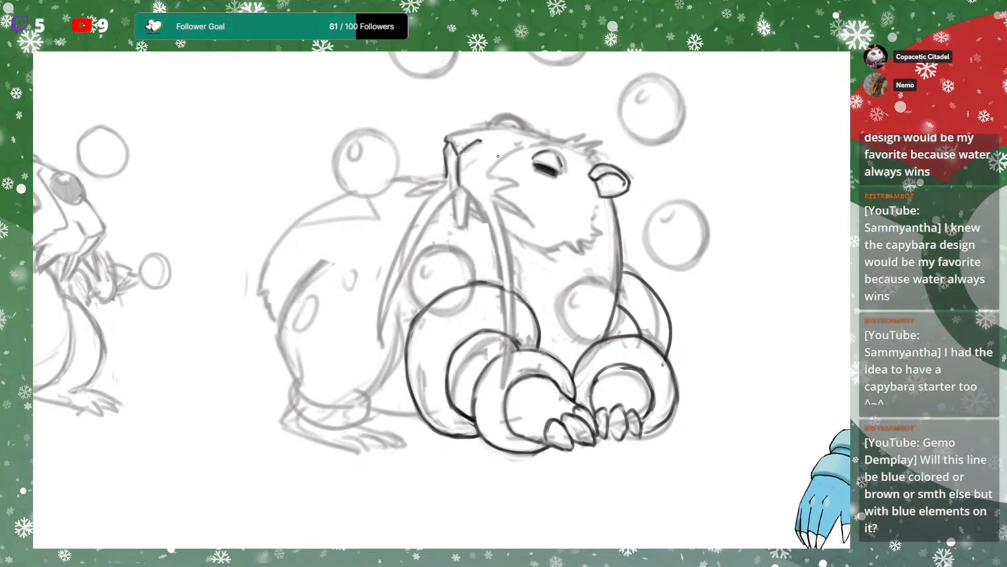
{"action": "left_click_drag", "start_coordinate": [515, 176], "coordinate": [521, 172]}
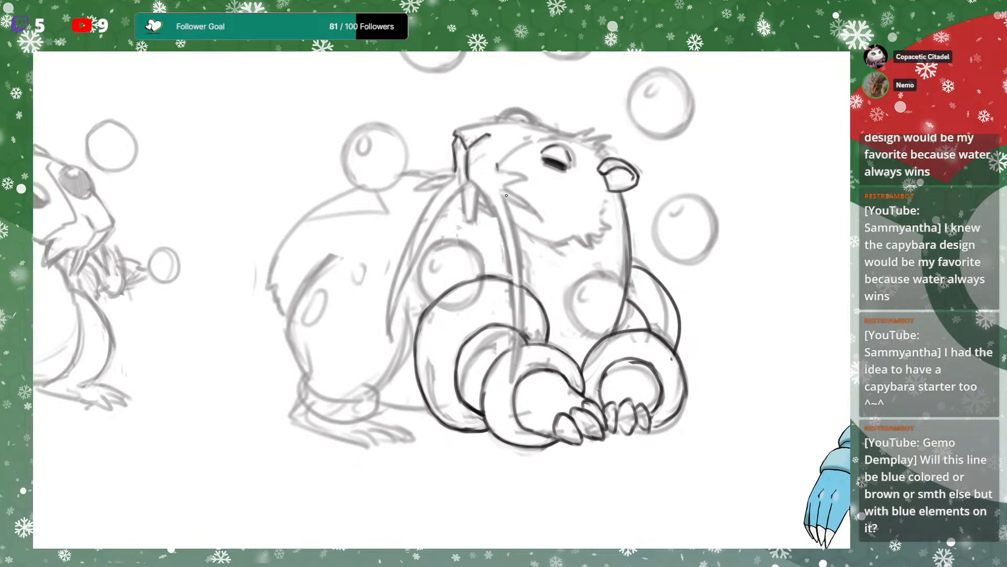
{"action": "left_click_drag", "start_coordinate": [501, 186], "coordinate": [504, 186]}
{"action": "left_click_drag", "start_coordinate": [459, 212], "coordinate": [470, 213]}
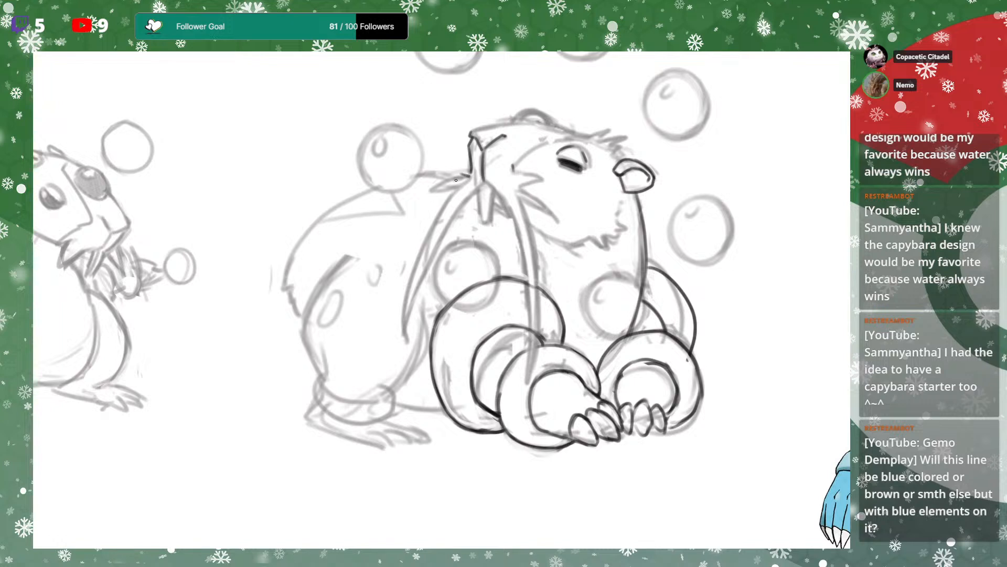
{"action": "mouse_move", "coordinate": [429, 190]}
{"action": "left_mouse_down"}
{"action": "mouse_move", "coordinate": [461, 174]}
{"action": "mouse_move", "coordinate": [455, 185]}
{"action": "left_mouse_up"}
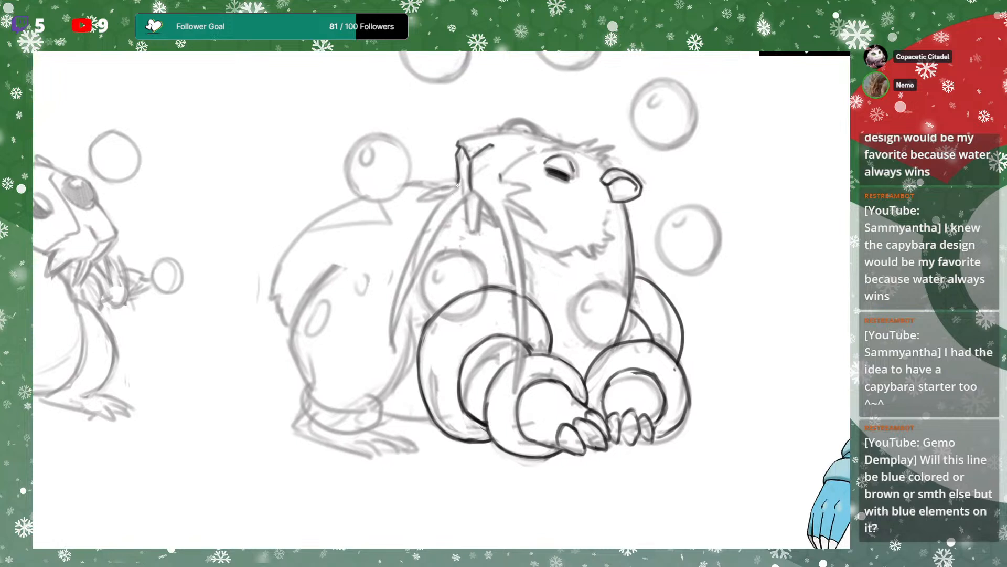
{"action": "mouse_move", "coordinate": [508, 187]}
{"action": "left_mouse_down"}
{"action": "mouse_move", "coordinate": [507, 204]}
{"action": "mouse_move", "coordinate": [525, 199]}
{"action": "left_mouse_up"}
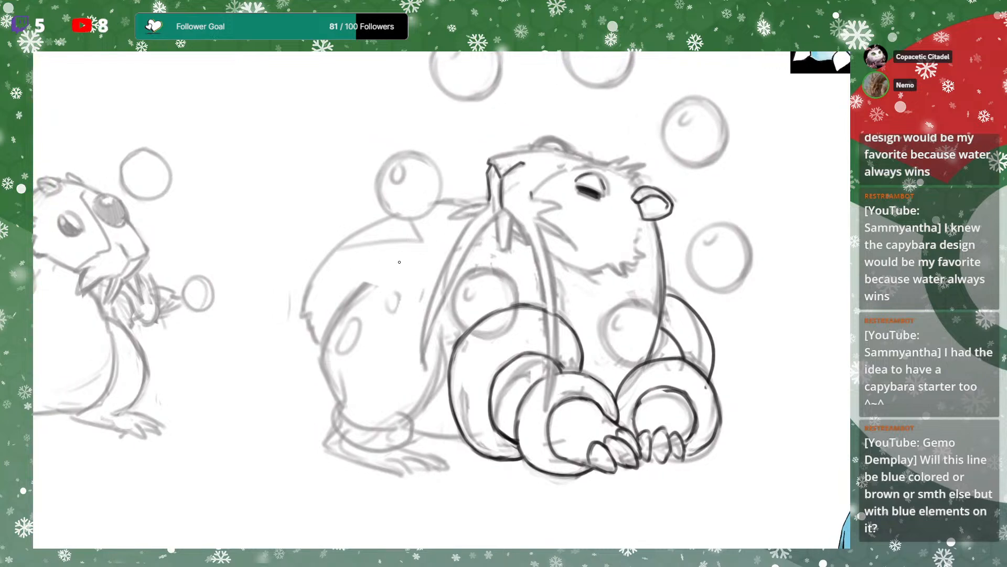
Draw the spiky fur tuft sticking out behind the creature's head with dark lines
{"action": "mouse_move", "coordinate": [495, 226]}
{"action": "left_mouse_down"}
{"action": "mouse_move", "coordinate": [500, 234]}
{"action": "mouse_move", "coordinate": [490, 212]}
{"action": "left_mouse_up"}
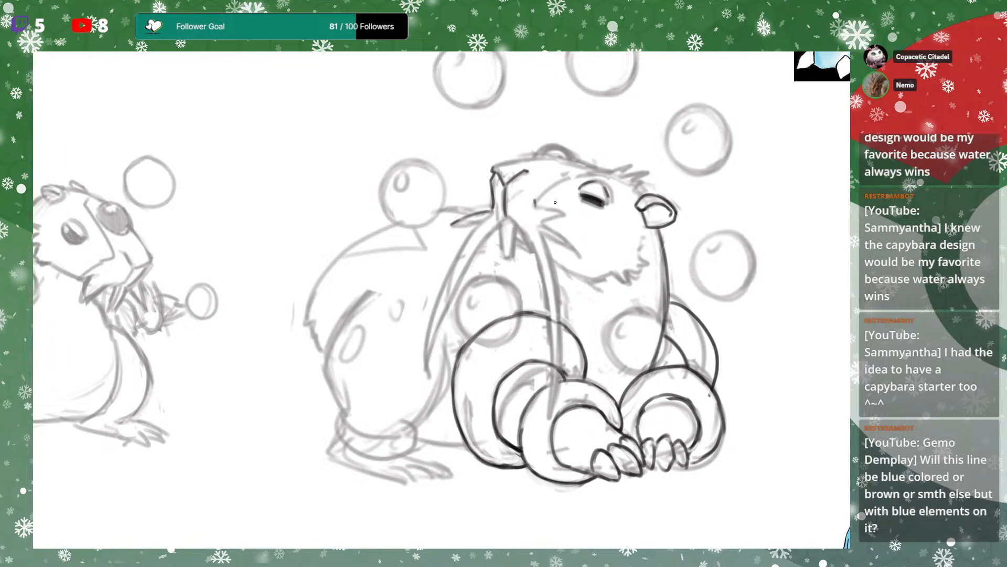
{"action": "mouse_move", "coordinate": [481, 198]}
{"action": "left_mouse_down"}
{"action": "mouse_move", "coordinate": [490, 205]}
{"action": "mouse_move", "coordinate": [479, 207]}
{"action": "left_mouse_up"}
{"action": "key", "text": "ctrl+z"}
{"action": "key", "text": "ctrl+z"}
{"action": "left_click_drag", "start_coordinate": [597, 229], "coordinate": [602, 215]}
{"action": "mouse_move", "coordinate": [457, 212]}
{"action": "left_mouse_down"}
{"action": "mouse_move", "coordinate": [486, 206]}
{"action": "mouse_move", "coordinate": [460, 250]}
{"action": "left_mouse_up"}
{"action": "key", "text": "ctrl+z"}
{"action": "key", "text": "ctrl+z"}
Draw the long dark outer curve of the band hanging from behind the head down along the flank
{"action": "mouse_move", "coordinate": [494, 203]}
{"action": "left_mouse_down"}
{"action": "mouse_move", "coordinate": [444, 283]}
{"action": "mouse_move", "coordinate": [430, 358]}
{"action": "left_mouse_up"}
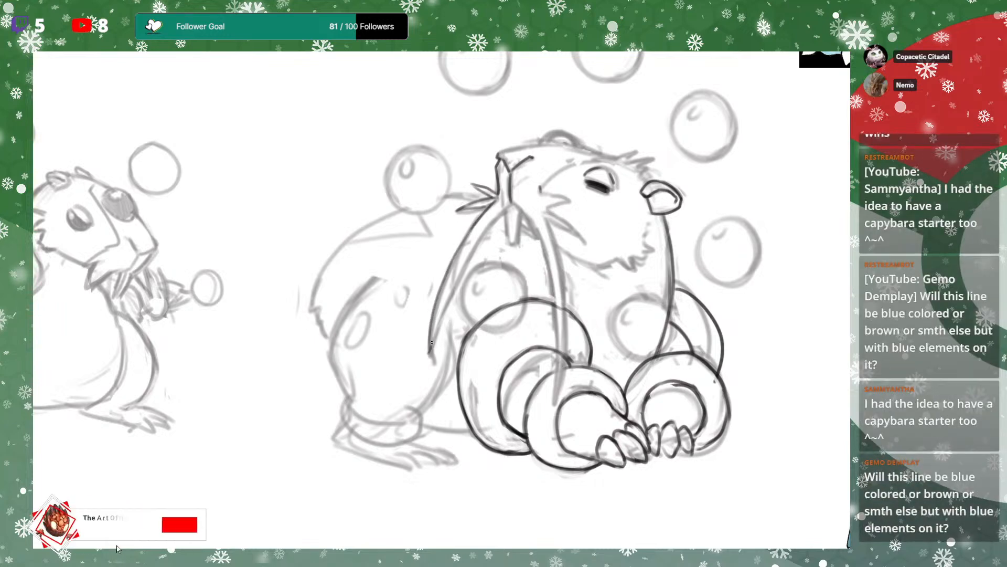
{"action": "key", "text": "ctrl+z"}
{"action": "left_click_drag", "start_coordinate": [431, 352], "coordinate": [488, 230]}
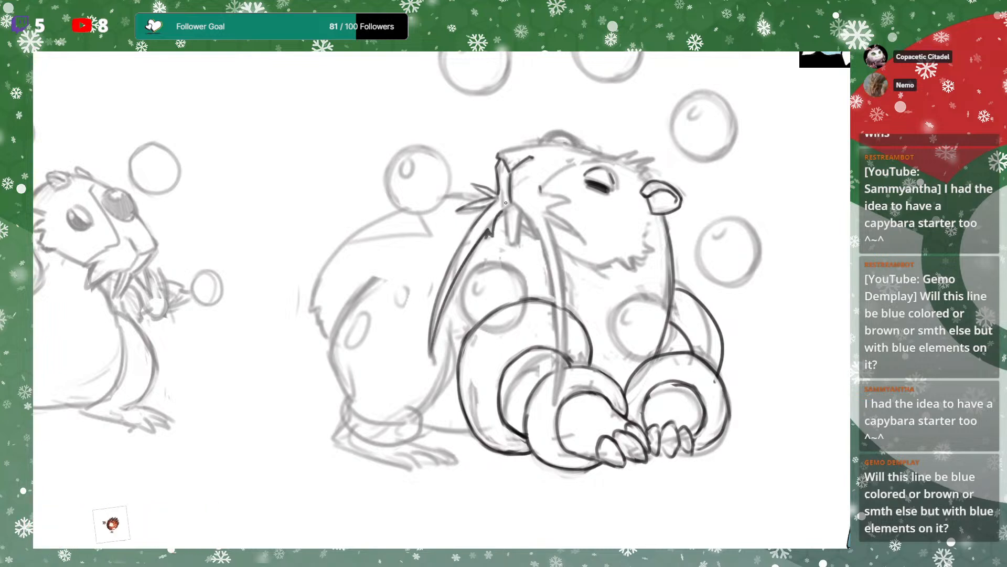
{"action": "key", "text": "ctrl+z"}
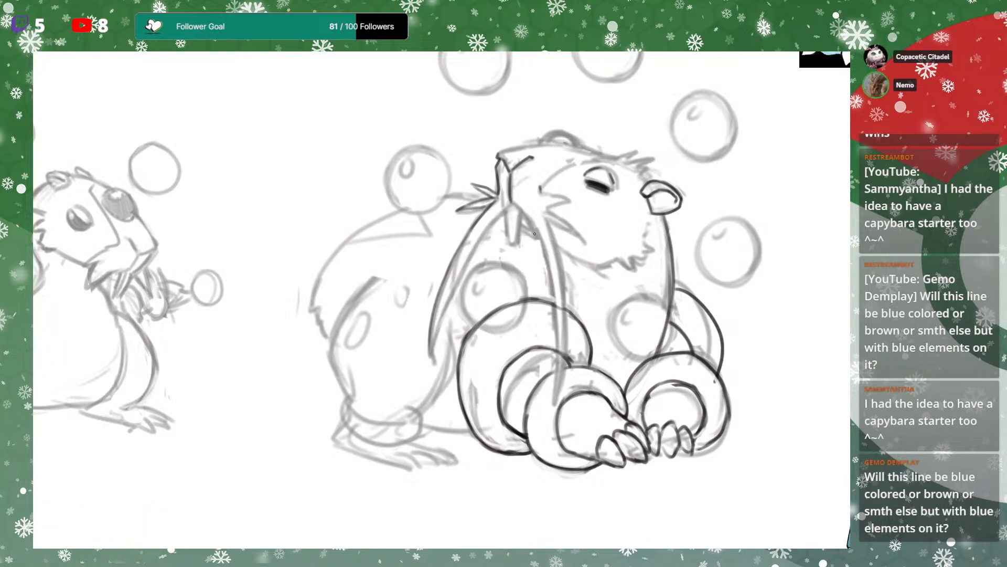
Darken the edges of both long strands hanging from the muzzle and outline the pointed teeth between them
{"action": "left_click_drag", "start_coordinate": [429, 354], "coordinate": [498, 214]}
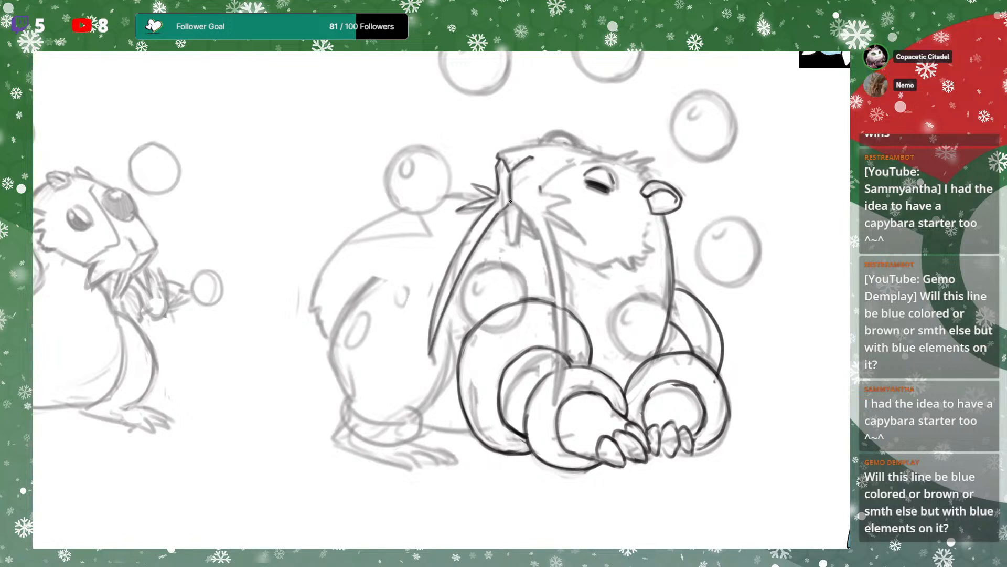
{"action": "left_click_drag", "start_coordinate": [572, 239], "coordinate": [544, 227]}
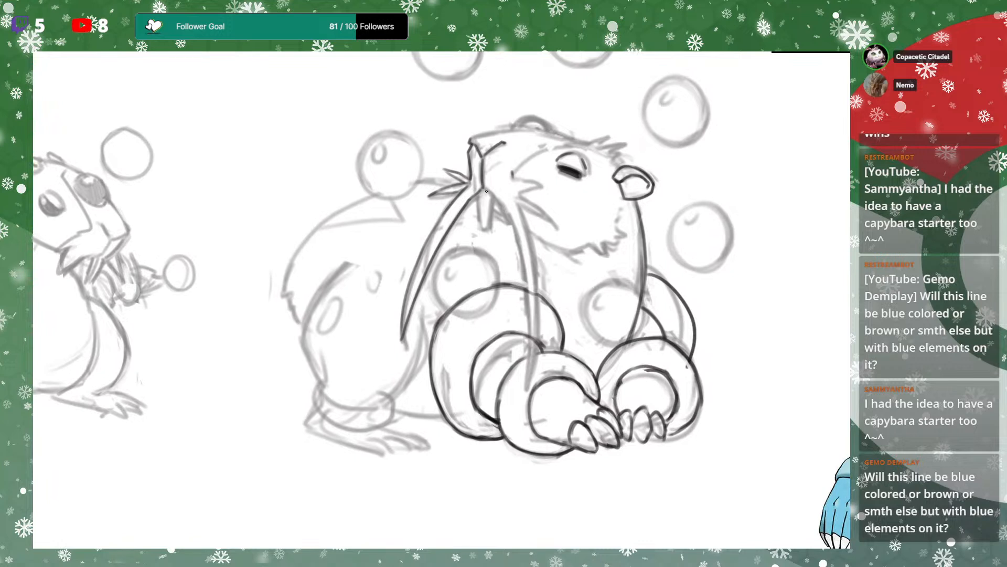
{"action": "mouse_move", "coordinate": [475, 195]}
{"action": "left_mouse_down"}
{"action": "mouse_move", "coordinate": [483, 228]}
{"action": "mouse_move", "coordinate": [493, 198]}
{"action": "left_mouse_up"}
{"action": "key", "text": "ctrl+z"}
{"action": "mouse_move", "coordinate": [467, 205]}
{"action": "left_mouse_down"}
{"action": "mouse_move", "coordinate": [482, 187]}
{"action": "mouse_move", "coordinate": [509, 218]}
{"action": "mouse_move", "coordinate": [513, 190]}
{"action": "mouse_move", "coordinate": [528, 324]}
{"action": "left_mouse_up"}
{"action": "mouse_move", "coordinate": [527, 276]}
{"action": "left_mouse_down"}
{"action": "mouse_move", "coordinate": [523, 342]}
{"action": "mouse_move", "coordinate": [538, 287]}
{"action": "left_mouse_up"}
{"action": "left_click_drag", "start_coordinate": [515, 160], "coordinate": [534, 222]}
{"action": "left_click_drag", "start_coordinate": [534, 221], "coordinate": [534, 310]}
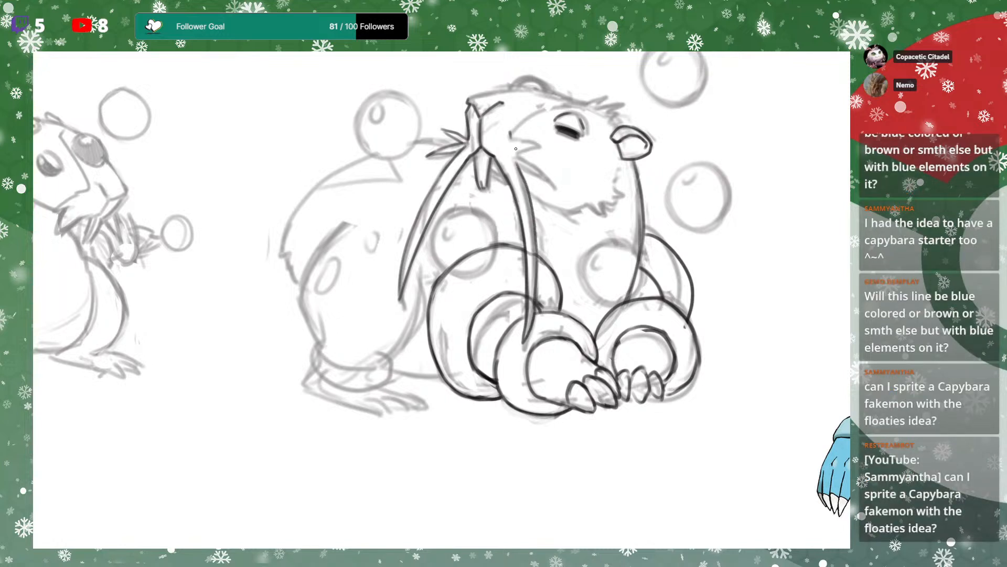
Draw the spiky whisker tuft on the cheek side of the muzzle with dark lines, redoing the rejected strokes
{"action": "left_click_drag", "start_coordinate": [517, 160], "coordinate": [556, 187]}
{"action": "left_click_drag", "start_coordinate": [520, 161], "coordinate": [558, 191]}
{"action": "key", "text": "ctrl+z"}
{"action": "key", "text": "ctrl+z"}
{"action": "key", "text": "ctrl+z"}
{"action": "left_click_drag", "start_coordinate": [512, 152], "coordinate": [542, 148]}
{"action": "mouse_move", "coordinate": [544, 144]}
{"action": "left_mouse_down"}
{"action": "mouse_move", "coordinate": [521, 196]}
{"action": "mouse_move", "coordinate": [521, 153]}
{"action": "mouse_move", "coordinate": [556, 151]}
{"action": "left_mouse_up"}
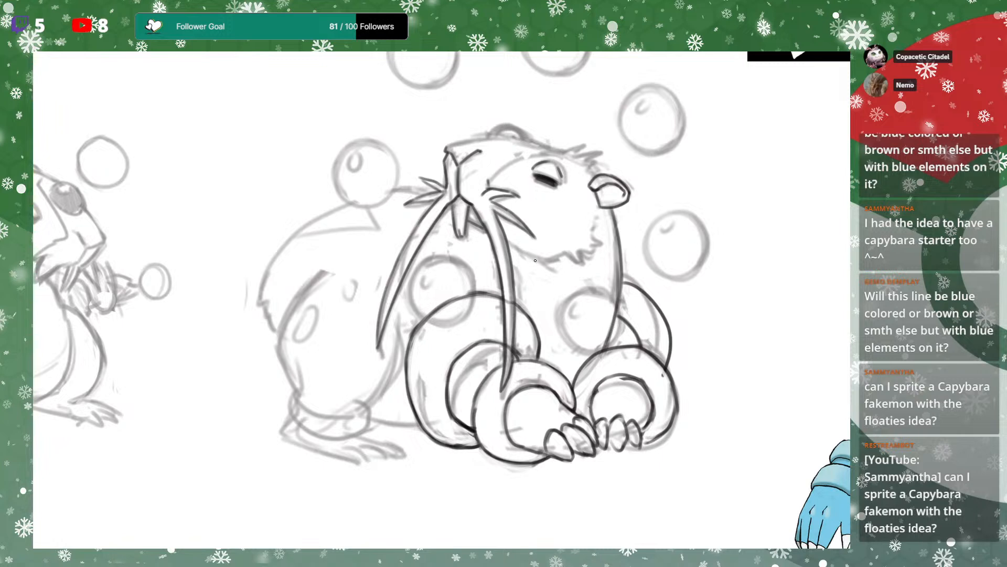
Darken the jaw line with its spiky chin fur and the top line of the head back to the fur tuft
{"action": "left_click_drag", "start_coordinate": [509, 240], "coordinate": [568, 256]}
{"action": "mouse_move", "coordinate": [573, 256]}
{"action": "left_mouse_down"}
{"action": "mouse_move", "coordinate": [585, 265]}
{"action": "mouse_move", "coordinate": [600, 247]}
{"action": "mouse_move", "coordinate": [599, 222]}
{"action": "left_mouse_up"}
{"action": "mouse_move", "coordinate": [486, 161]}
{"action": "left_mouse_down"}
{"action": "mouse_move", "coordinate": [492, 182]}
{"action": "mouse_move", "coordinate": [468, 161]}
{"action": "mouse_move", "coordinate": [555, 165]}
{"action": "left_mouse_up"}
{"action": "key", "text": "ctrl+z"}
{"action": "mouse_move", "coordinate": [491, 159]}
{"action": "left_mouse_down"}
{"action": "mouse_move", "coordinate": [571, 171]}
{"action": "mouse_move", "coordinate": [605, 193]}
{"action": "left_mouse_up"}
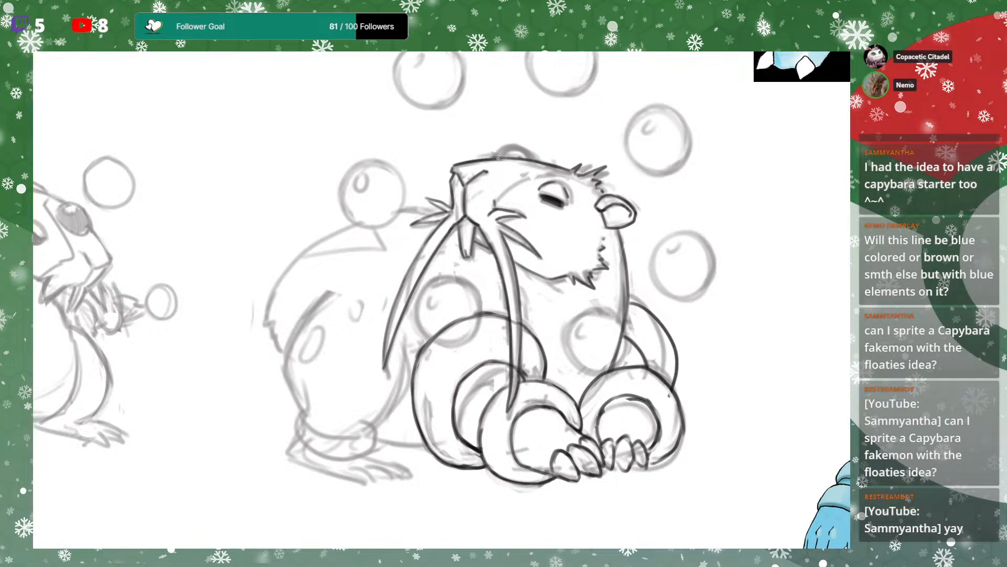
Outline the rounded bump on top of the head in dark line and undo the trial dark shading inside it
{"action": "key", "text": "ctrl+z"}
{"action": "left_click_drag", "start_coordinate": [495, 158], "coordinate": [536, 160]}
{"action": "mouse_move", "coordinate": [494, 158]}
{"action": "left_mouse_down"}
{"action": "mouse_move", "coordinate": [498, 150]}
{"action": "mouse_move", "coordinate": [537, 160]}
{"action": "left_mouse_up"}
{"action": "left_click_drag", "start_coordinate": [615, 202], "coordinate": [702, 198]}
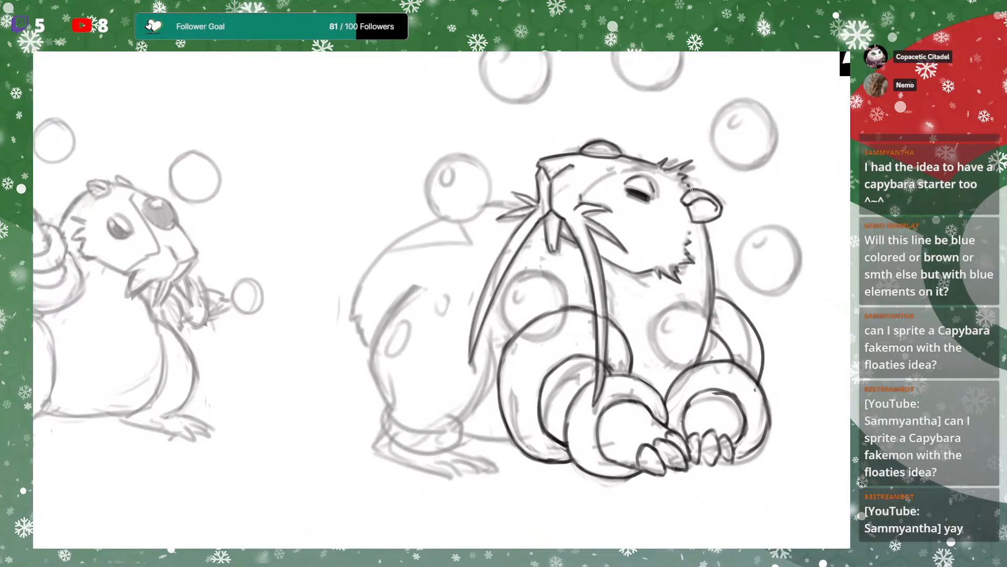
{"action": "left_click_drag", "start_coordinate": [588, 149], "coordinate": [615, 152]}
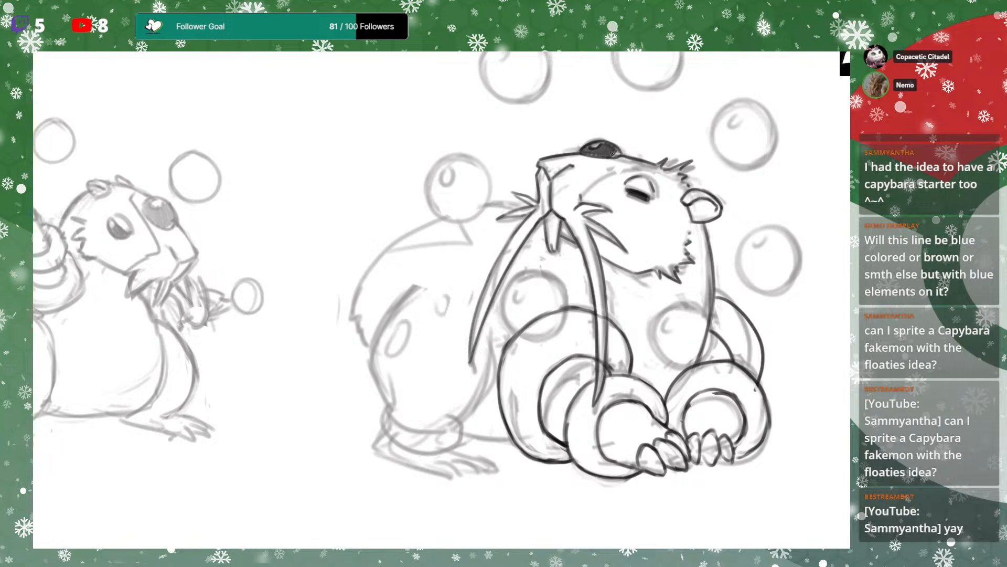
{"action": "key", "text": "ctrl+z"}
{"action": "left_click_drag", "start_coordinate": [744, 182], "coordinate": [694, 198]}
{"action": "key", "text": "ctrl+z"}
{"action": "left_click_drag", "start_coordinate": [672, 134], "coordinate": [666, 127]}
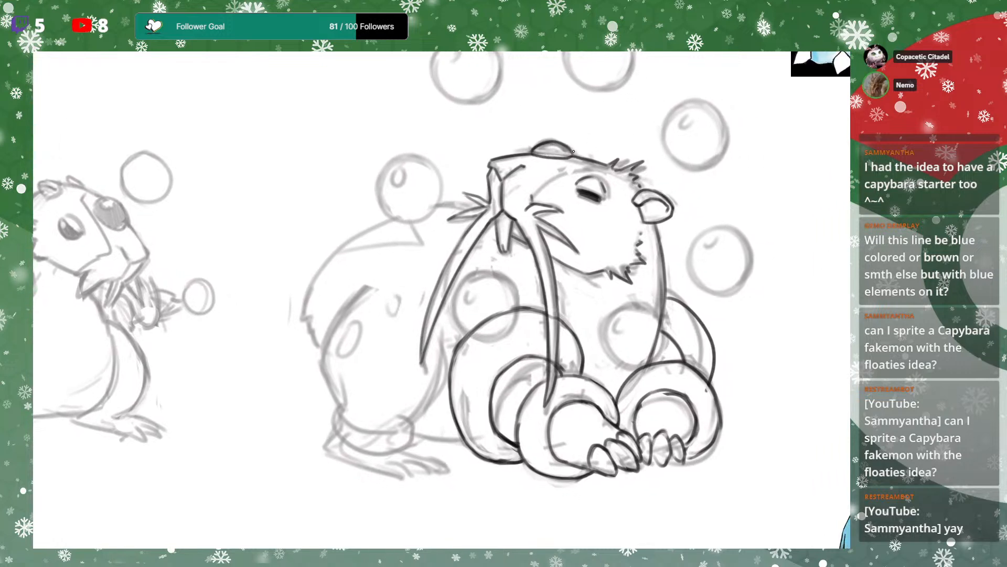
Check the dark line work with the rough sketch hidden, and compare it with the sketch shown again
{"action": "left_click_drag", "start_coordinate": [692, 208], "coordinate": [689, 192]}
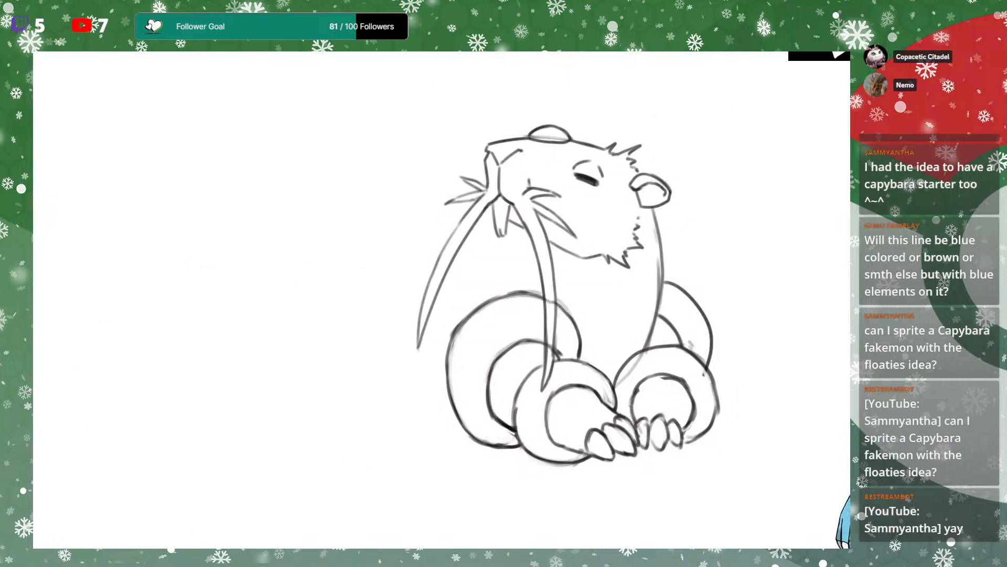
{"action": "left_click_drag", "start_coordinate": [661, 376], "coordinate": [695, 303]}
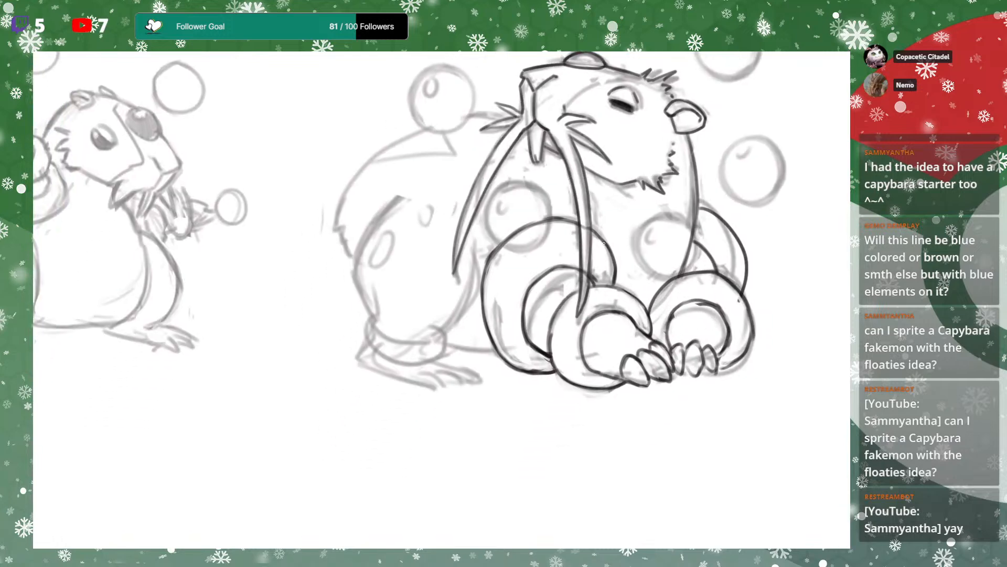
{"action": "left_click_drag", "start_coordinate": [566, 254], "coordinate": [582, 246]}
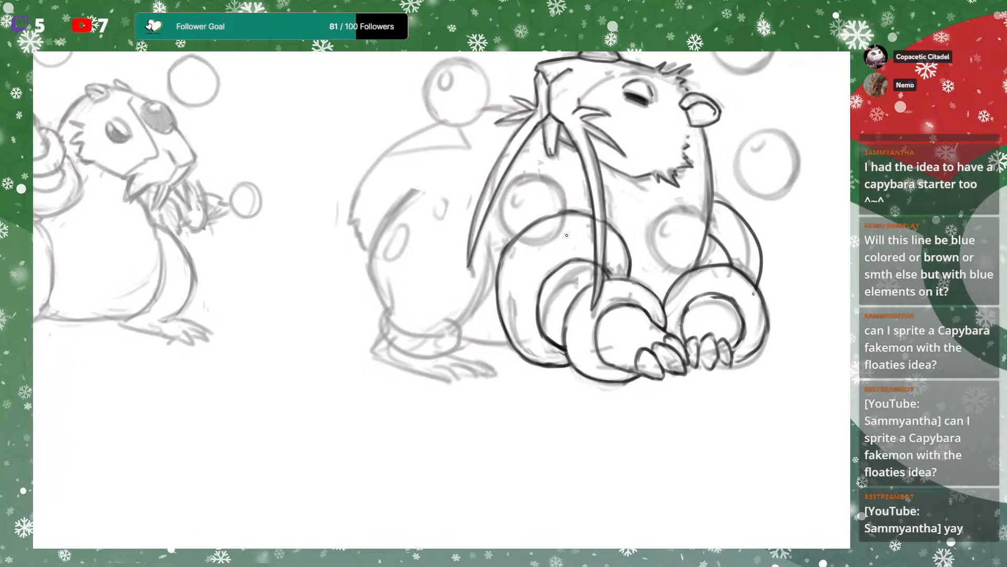
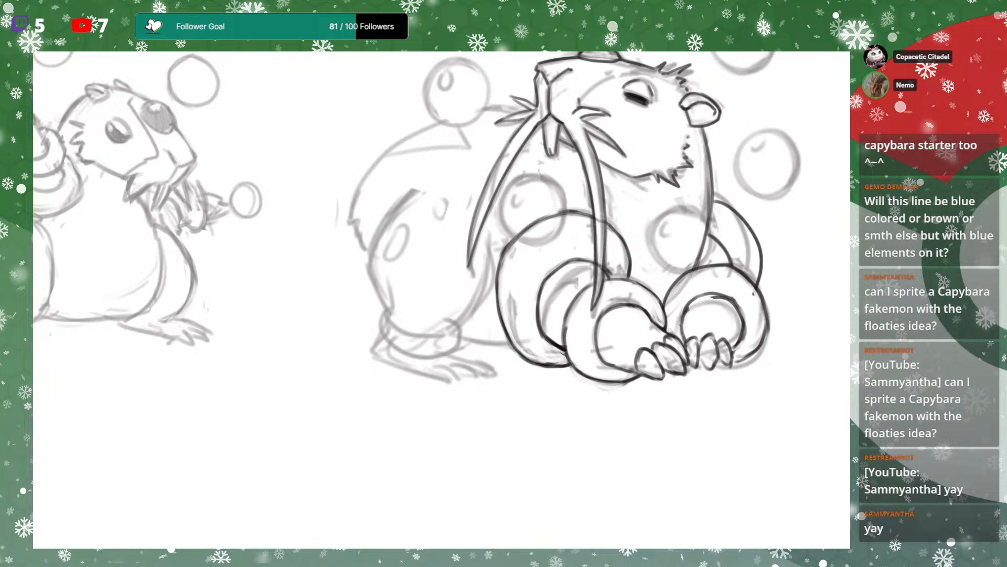
{"action": "left_click_drag", "start_coordinate": [635, 207], "coordinate": [635, 182]}
{"action": "left_click_drag", "start_coordinate": [686, 135], "coordinate": [646, 220]}
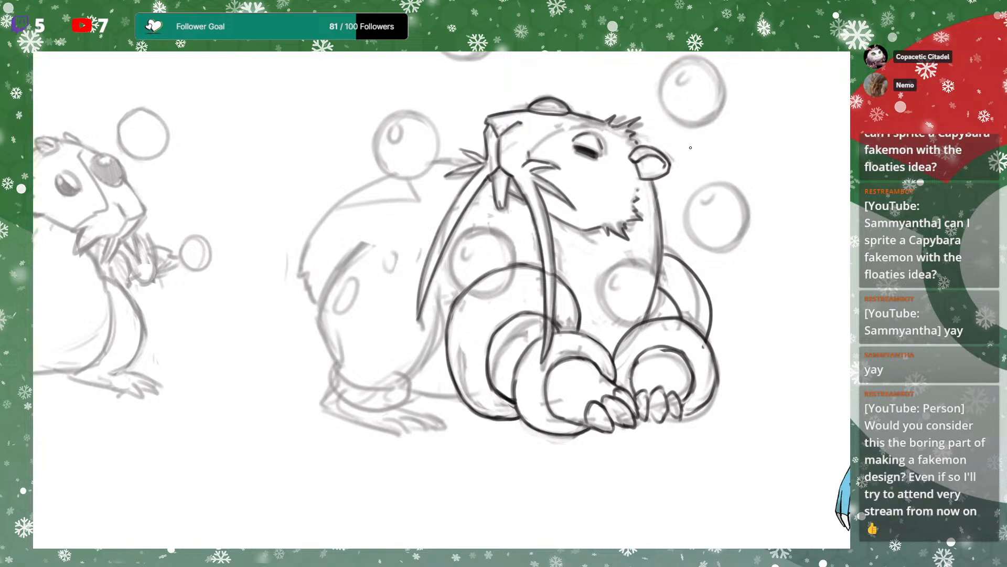
{"action": "left_click_drag", "start_coordinate": [689, 146], "coordinate": [710, 142]}
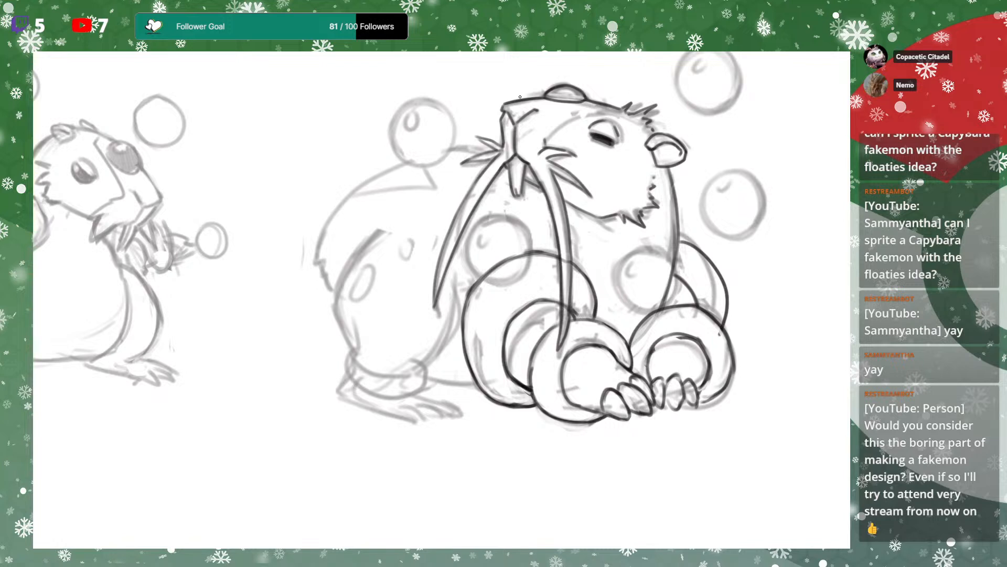
Reshape the ear with a rounded lower lobe and refine the fur spikes on the head just in front of it
{"action": "mouse_move", "coordinate": [660, 218]}
{"action": "left_mouse_down"}
{"action": "mouse_move", "coordinate": [665, 181]}
{"action": "mouse_move", "coordinate": [625, 222]}
{"action": "left_mouse_up"}
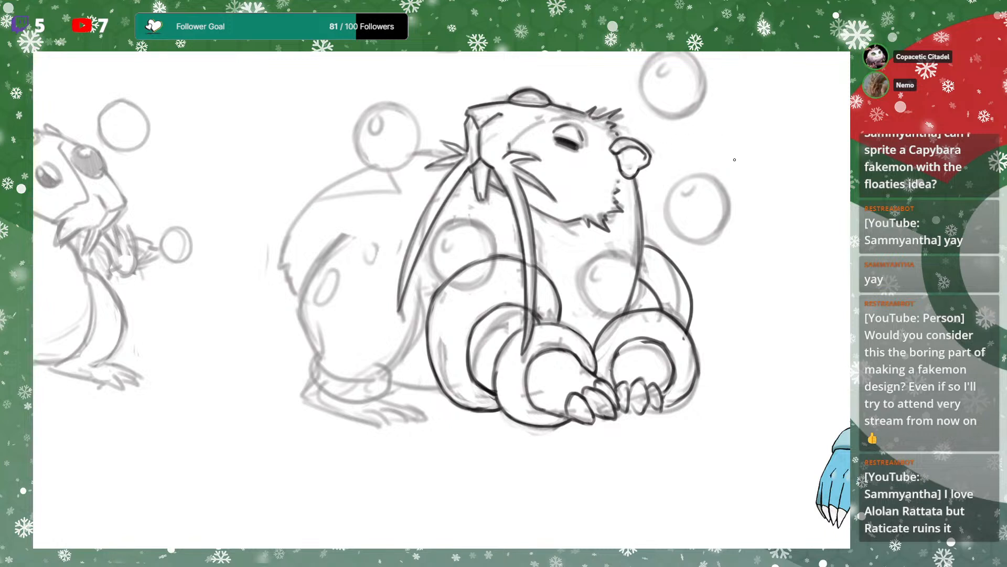
{"action": "left_click_drag", "start_coordinate": [612, 127], "coordinate": [622, 136]}
{"action": "mouse_move", "coordinate": [588, 113]}
{"action": "left_mouse_down"}
{"action": "mouse_move", "coordinate": [621, 109]}
{"action": "mouse_move", "coordinate": [607, 121]}
{"action": "mouse_move", "coordinate": [593, 108]}
{"action": "left_mouse_up"}
{"action": "key", "text": "ctrl+z"}
{"action": "key", "text": "ctrl+z"}
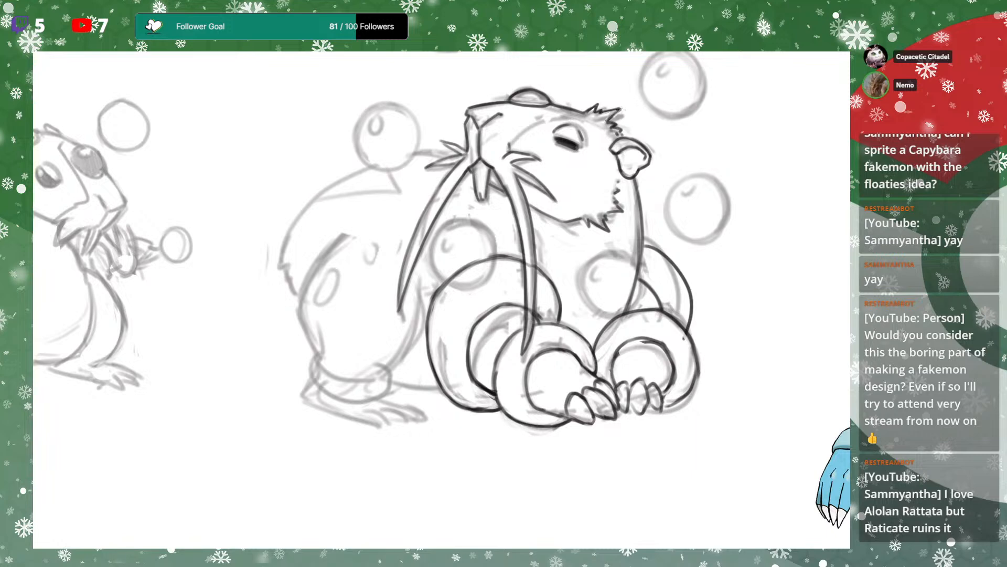
{"action": "left_click_drag", "start_coordinate": [611, 118], "coordinate": [623, 107]}
{"action": "left_click_drag", "start_coordinate": [612, 124], "coordinate": [623, 110]}
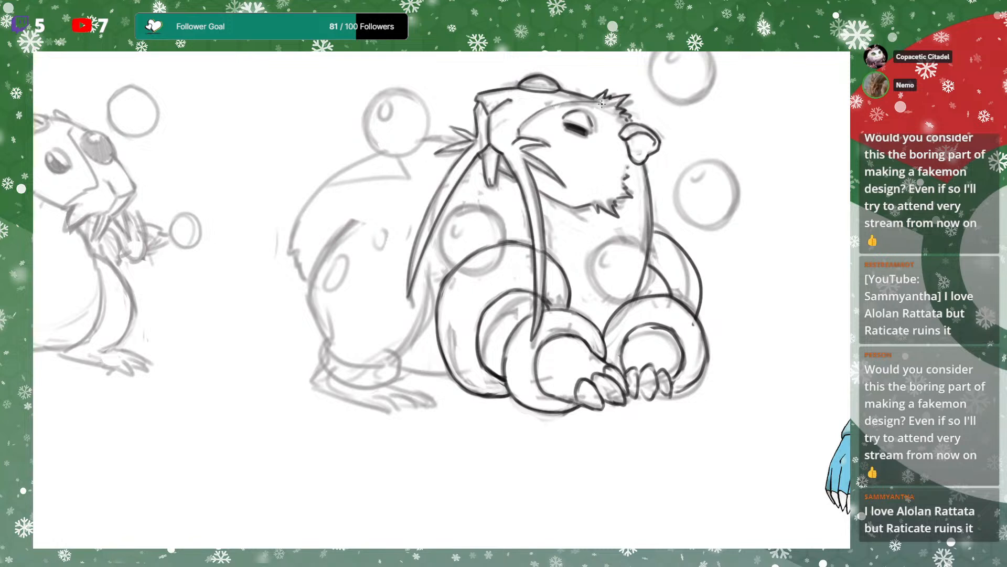
{"action": "left_click_drag", "start_coordinate": [662, 104], "coordinate": [605, 133]}
{"action": "mouse_move", "coordinate": [537, 266]}
{"action": "left_mouse_down"}
{"action": "mouse_move", "coordinate": [603, 217]}
{"action": "mouse_move", "coordinate": [629, 173]}
{"action": "left_mouse_up"}
{"action": "left_click_drag", "start_coordinate": [618, 217], "coordinate": [634, 185]}
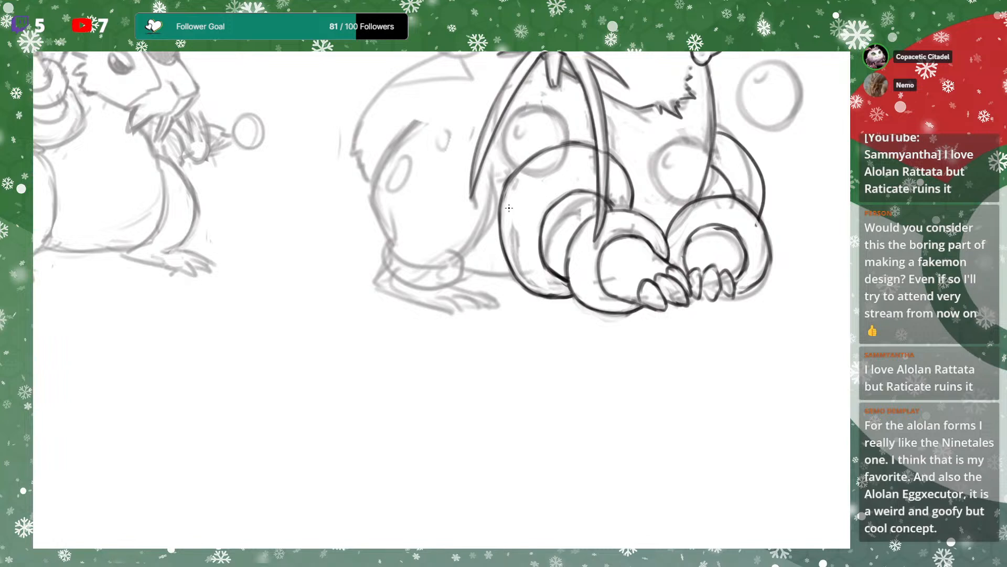
{"action": "mouse_move", "coordinate": [690, 118]}
{"action": "left_mouse_down"}
{"action": "mouse_move", "coordinate": [651, 223]}
{"action": "mouse_move", "coordinate": [669, 162]}
{"action": "mouse_move", "coordinate": [603, 247]}
{"action": "mouse_move", "coordinate": [660, 186]}
{"action": "mouse_move", "coordinate": [658, 204]}
{"action": "left_mouse_up"}
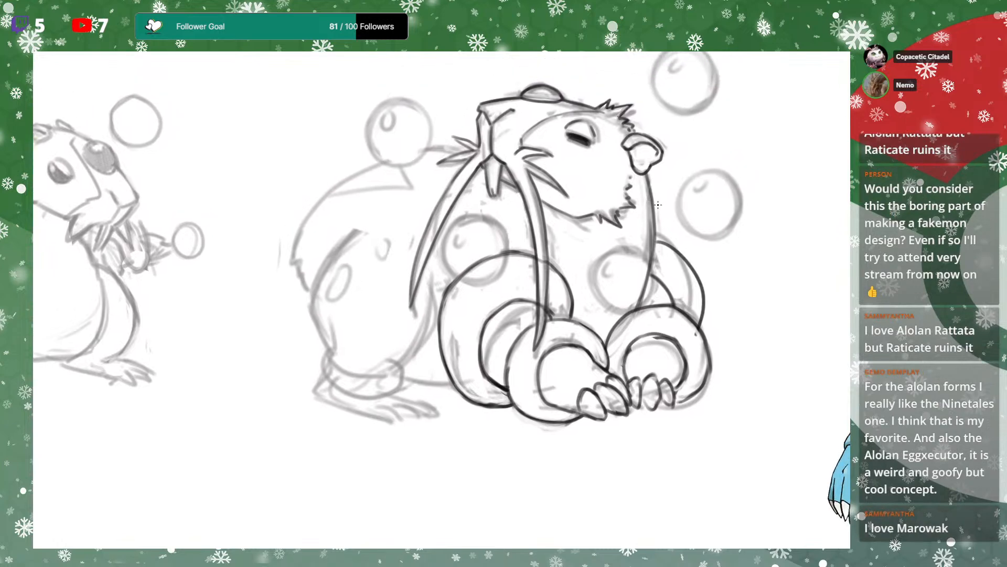
{"action": "key", "text": "ctrl+minus"}
{"action": "key", "text": "ctrl+minus"}
{"action": "key", "text": "ctrl+plus"}
{"action": "left_click_drag", "start_coordinate": [660, 203], "coordinate": [686, 177]}
{"action": "key", "text": "ctrl+plus"}
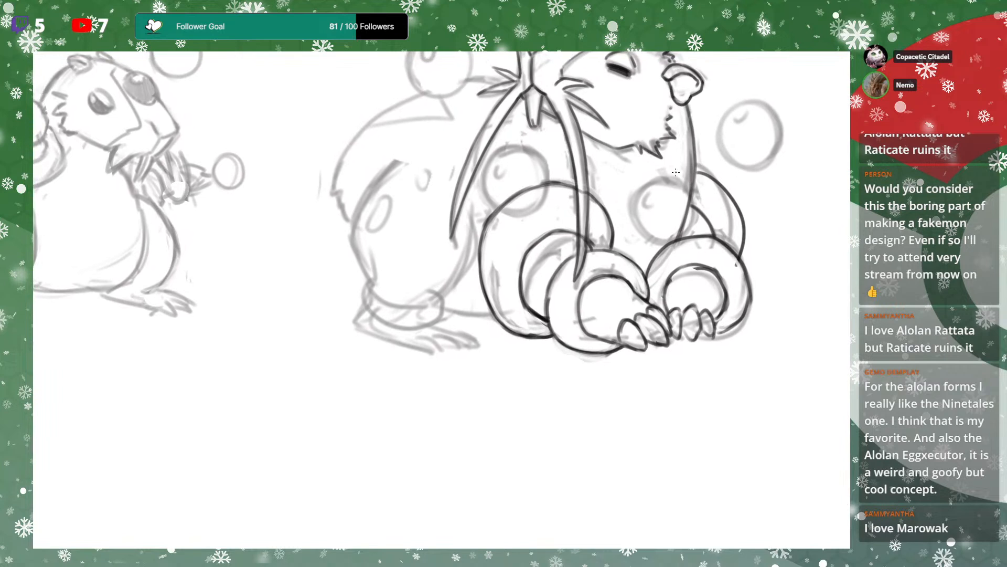
{"action": "mouse_move", "coordinate": [507, 237]}
{"action": "left_mouse_down"}
{"action": "mouse_move", "coordinate": [516, 216]}
{"action": "mouse_move", "coordinate": [512, 242]}
{"action": "left_mouse_up"}
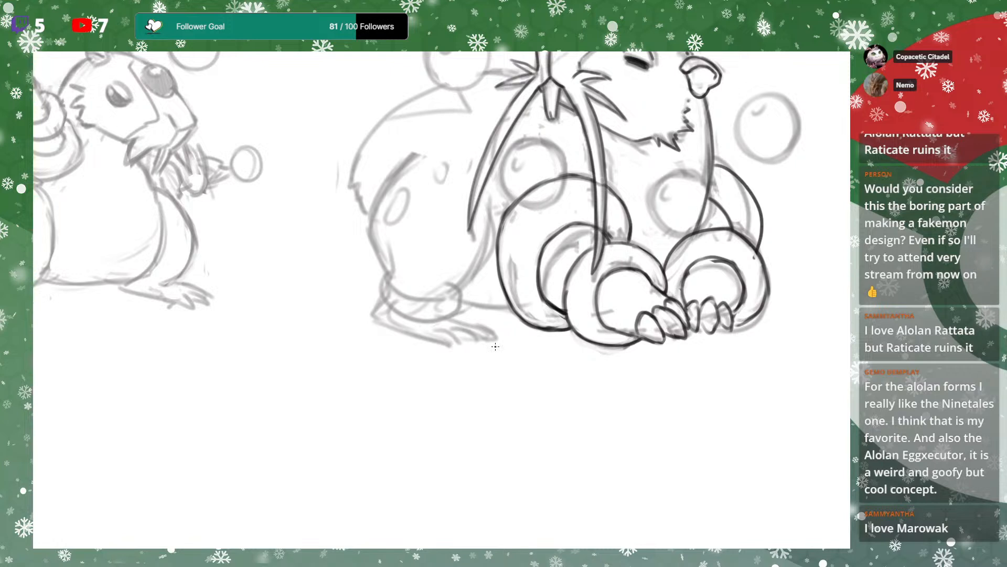
{"action": "left_click_drag", "start_coordinate": [564, 213], "coordinate": [561, 237]}
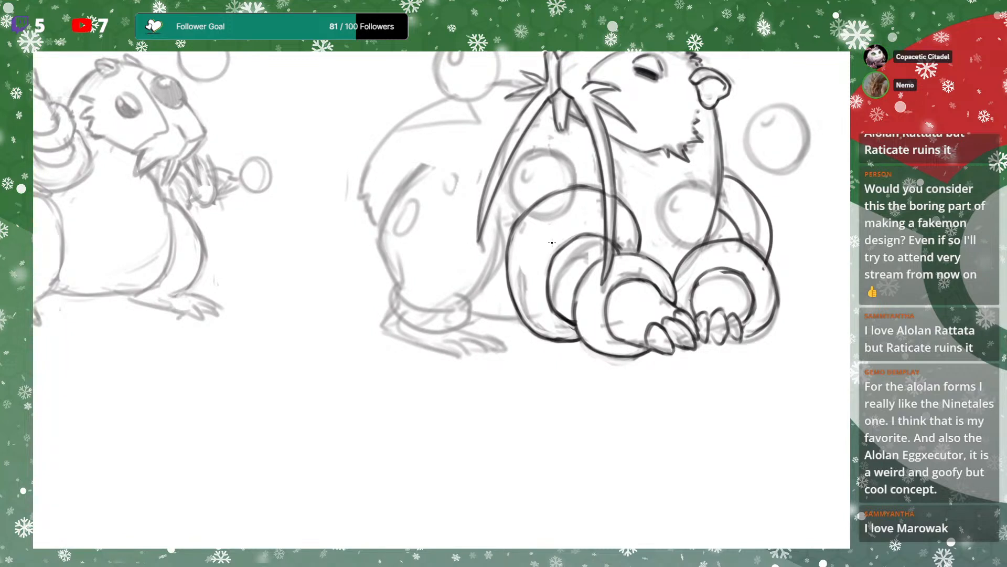
{"action": "mouse_move", "coordinate": [500, 215]}
{"action": "left_mouse_down"}
{"action": "mouse_move", "coordinate": [482, 285]}
{"action": "mouse_move", "coordinate": [463, 310]}
{"action": "left_mouse_up"}
{"action": "key", "text": "ctrl+z"}
{"action": "left_click_drag", "start_coordinate": [693, 143], "coordinate": [590, 207]}
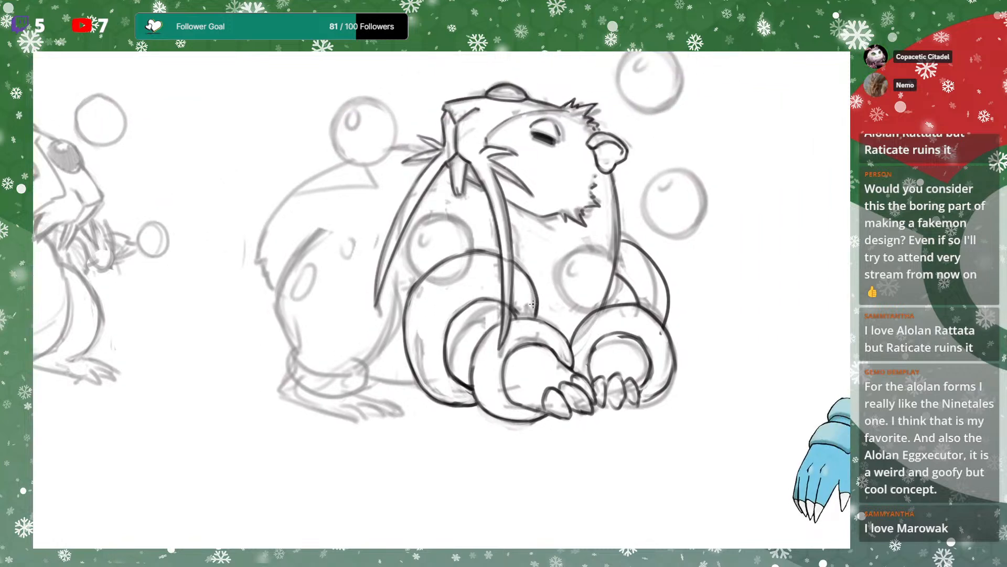
Compare the large creature with its two smaller stages and the coloured Pokémon reference artwork
{"action": "left_click_drag", "start_coordinate": [802, 225], "coordinate": [738, 245]}
{"action": "key", "text": "ctrl+minus"}
{"action": "key", "text": "ctrl+minus"}
{"action": "key", "text": "ctrl+minus"}
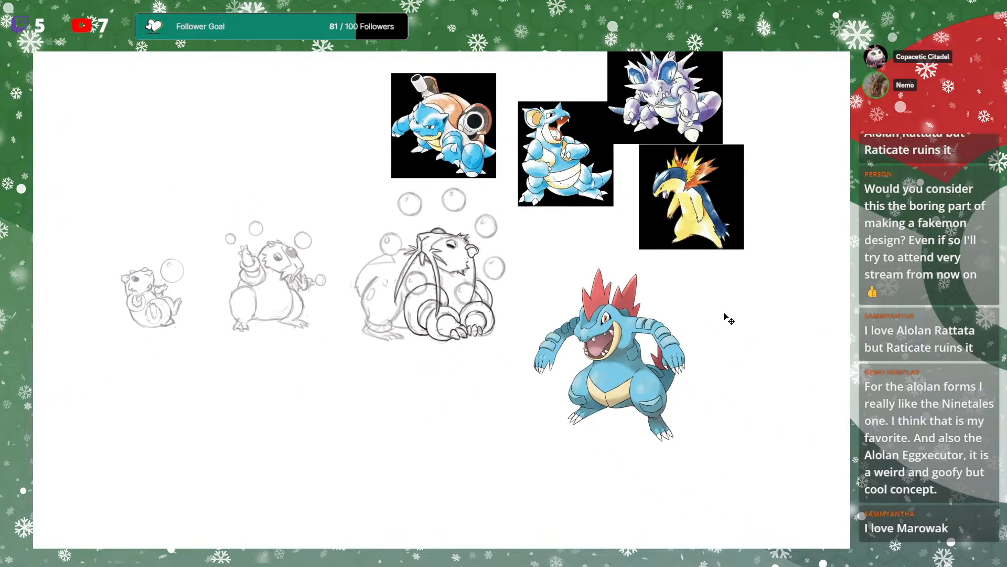
{"action": "key", "text": "ctrl+plus"}
{"action": "left_click_drag", "start_coordinate": [632, 257], "coordinate": [621, 356]}
{"action": "key", "text": "ctrl+plus"}
{"action": "left_click_drag", "start_coordinate": [640, 294], "coordinate": [702, 223]}
{"action": "key", "text": "ctrl+plus"}
{"action": "mouse_move", "coordinate": [577, 290]}
{"action": "left_mouse_down"}
{"action": "mouse_move", "coordinate": [579, 384]}
{"action": "mouse_move", "coordinate": [651, 258]}
{"action": "mouse_move", "coordinate": [590, 397]}
{"action": "mouse_move", "coordinate": [645, 293]}
{"action": "left_mouse_up"}
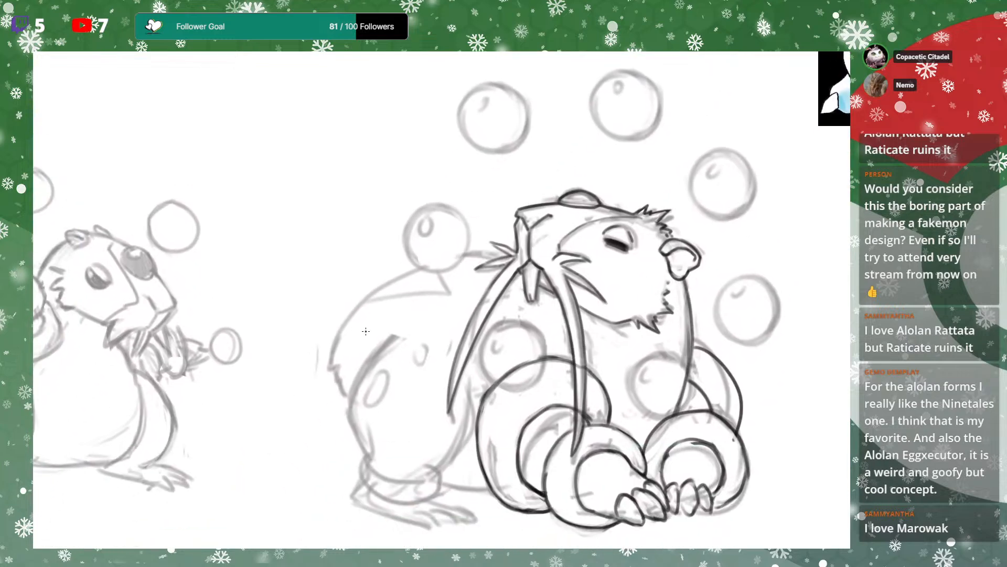
Draw the dark rump outline with one spiky fur tuft at its upper end and another at its lower end
{"action": "mouse_move", "coordinate": [334, 346]}
{"action": "left_mouse_down"}
{"action": "mouse_move", "coordinate": [322, 373]}
{"action": "mouse_move", "coordinate": [337, 367]}
{"action": "mouse_move", "coordinate": [351, 395]}
{"action": "left_mouse_up"}
{"action": "mouse_move", "coordinate": [339, 347]}
{"action": "left_mouse_down"}
{"action": "mouse_move", "coordinate": [348, 302]}
{"action": "mouse_move", "coordinate": [420, 267]}
{"action": "mouse_move", "coordinate": [503, 253]}
{"action": "left_mouse_up"}
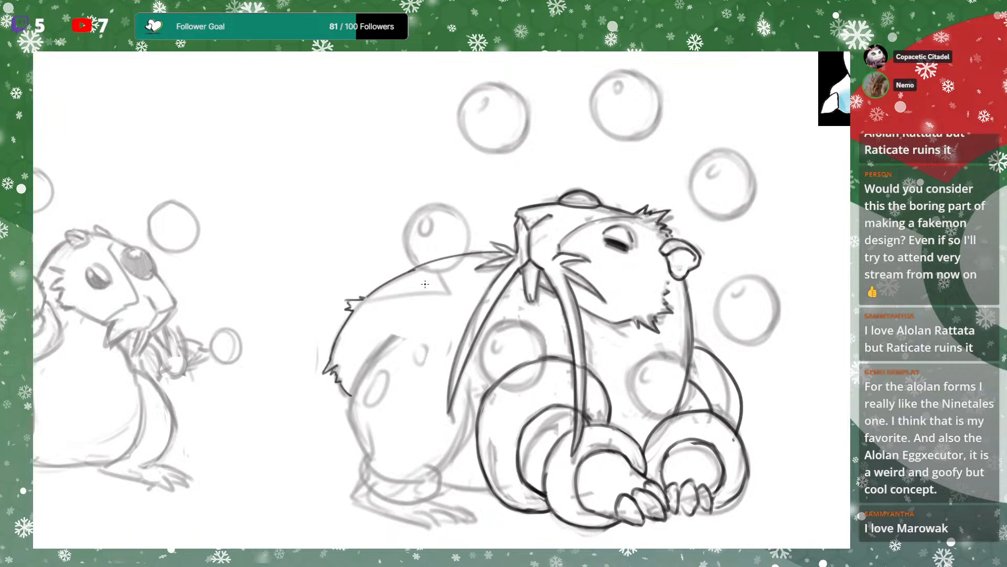
{"action": "key", "text": "ctrl+z"}
{"action": "key", "text": "ctrl+z"}
{"action": "mouse_move", "coordinate": [365, 298]}
{"action": "left_mouse_down"}
{"action": "mouse_move", "coordinate": [426, 267]}
{"action": "mouse_move", "coordinate": [483, 254]}
{"action": "mouse_move", "coordinate": [371, 295]}
{"action": "mouse_move", "coordinate": [489, 253]}
{"action": "mouse_move", "coordinate": [369, 296]}
{"action": "mouse_move", "coordinate": [412, 269]}
{"action": "mouse_move", "coordinate": [504, 248]}
{"action": "left_mouse_up"}
{"action": "key", "text": "ctrl+z"}
{"action": "key", "text": "ctrl+z"}
{"action": "key", "text": "ctrl+z"}
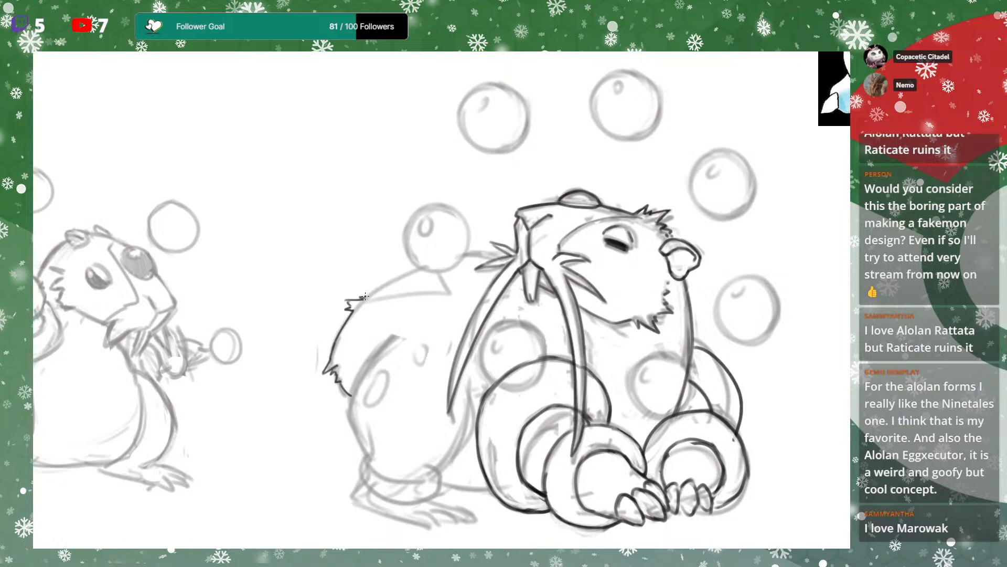
Try several dark curves for the back line from the upper rump tuft to the whiskers beside the muzzle
{"action": "left_click_drag", "start_coordinate": [371, 297], "coordinate": [506, 254]}
{"action": "key", "text": "ctrl+z"}
{"action": "left_click_drag", "start_coordinate": [368, 298], "coordinate": [476, 254]}
{"action": "key", "text": "ctrl+z"}
{"action": "left_click_drag", "start_coordinate": [369, 298], "coordinate": [482, 252]}
{"action": "key", "text": "ctrl+z"}
{"action": "mouse_move", "coordinate": [369, 298]}
{"action": "left_mouse_down"}
{"action": "mouse_move", "coordinate": [443, 260]}
{"action": "mouse_move", "coordinate": [507, 251]}
{"action": "left_mouse_up"}
{"action": "key", "text": "ctrl+z"}
{"action": "key", "text": "ctrl+z"}
{"action": "key", "text": "ctrl+z"}
Draw the smooth dark back line from the upper rump tuft to the whiskers beside the muzzle
{"action": "mouse_move", "coordinate": [369, 298]}
{"action": "left_mouse_down"}
{"action": "mouse_move", "coordinate": [429, 266]}
{"action": "mouse_move", "coordinate": [498, 252]}
{"action": "left_mouse_up"}
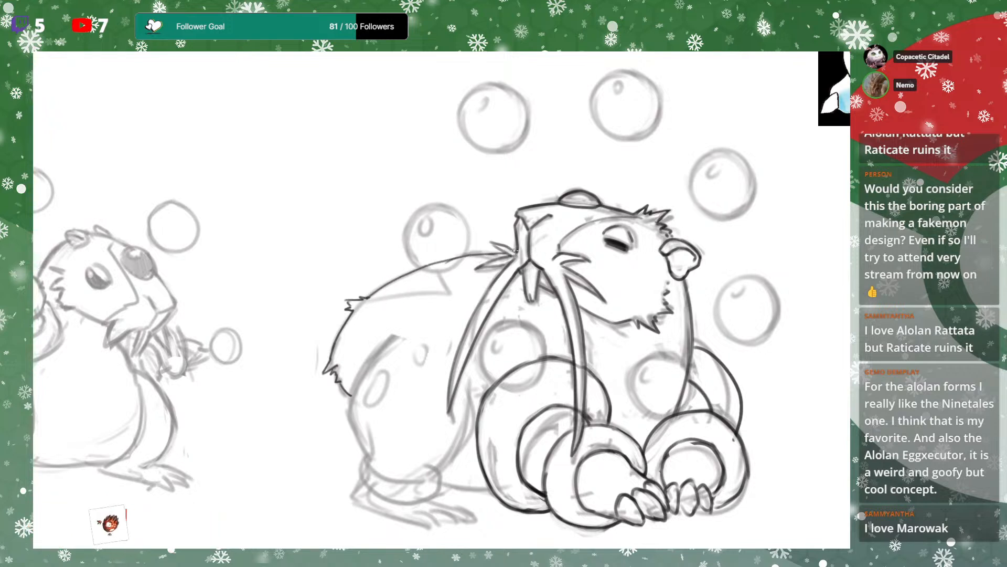
{"action": "scroll", "coordinate": [725, 274], "scroll_direction": "down", "scroll_amount": 5}
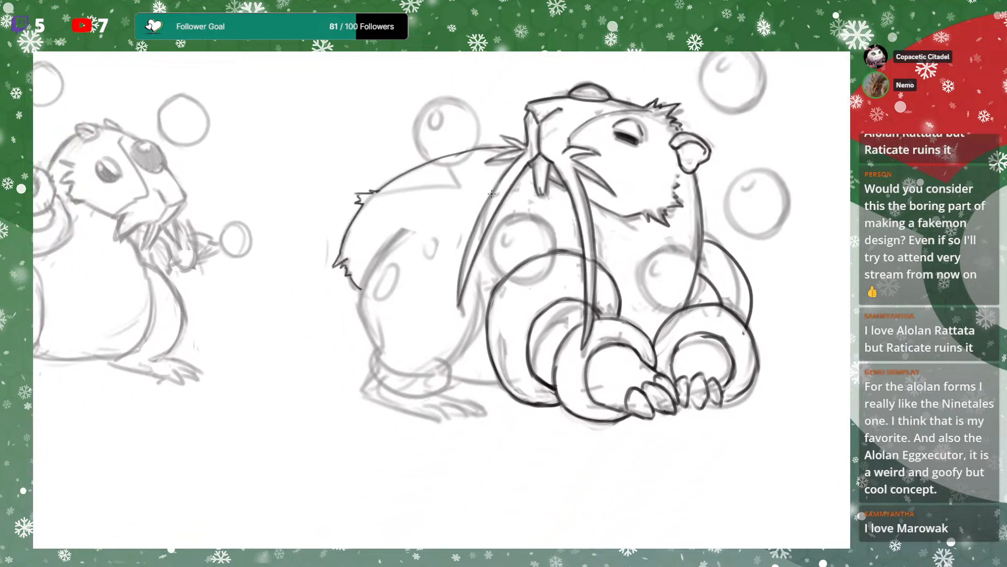
{"action": "scroll", "coordinate": [554, 215], "scroll_direction": "down", "scroll_amount": 2}
{"action": "left_click_drag", "start_coordinate": [561, 256], "coordinate": [549, 244]}
{"action": "left_click_drag", "start_coordinate": [628, 266], "coordinate": [610, 270]}
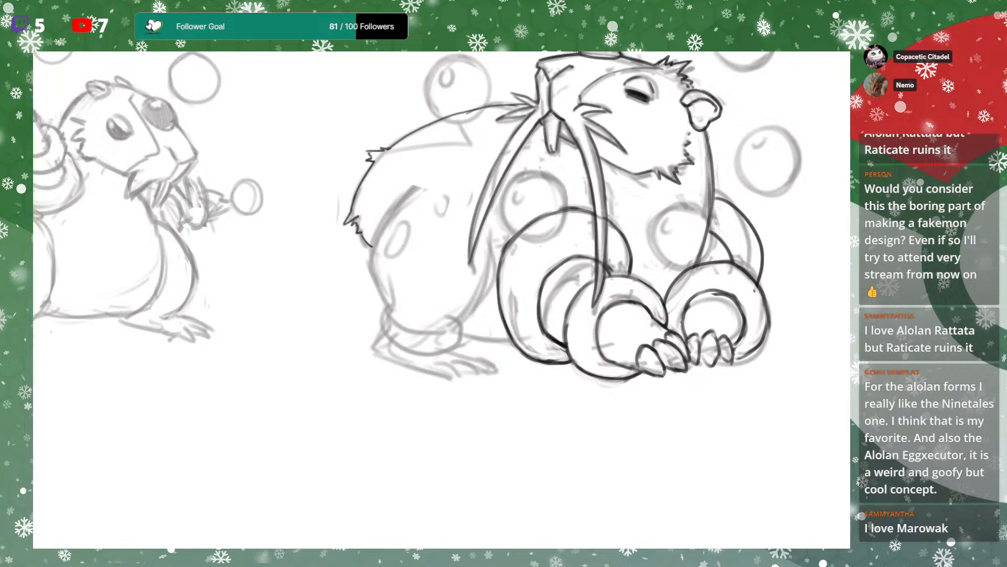
Darken the curved upper rear edge of the hind thigh beside the lower rump tuft
{"action": "mouse_move", "coordinate": [669, 170]}
{"action": "left_mouse_down"}
{"action": "mouse_move", "coordinate": [663, 232]}
{"action": "mouse_move", "coordinate": [654, 237]}
{"action": "left_mouse_up"}
{"action": "left_click_drag", "start_coordinate": [489, 263], "coordinate": [527, 208]}
{"action": "left_click_drag", "start_coordinate": [447, 267], "coordinate": [475, 206]}
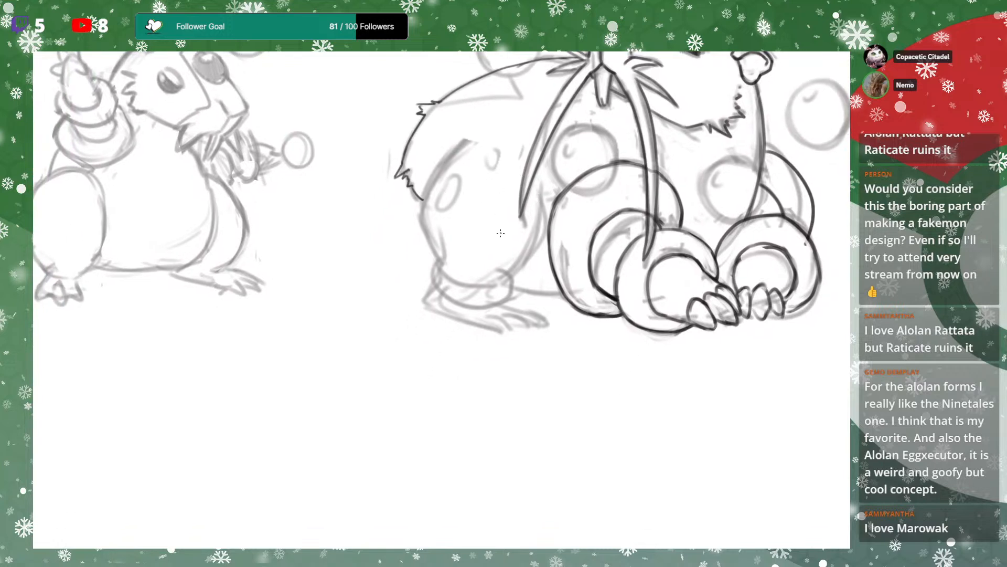
{"action": "left_click_drag", "start_coordinate": [548, 261], "coordinate": [546, 257]}
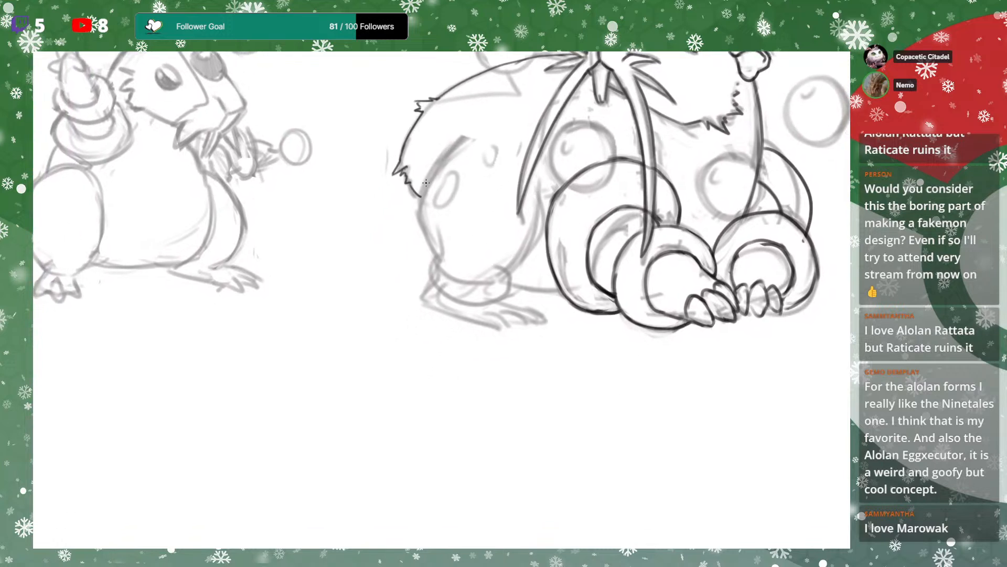
{"action": "left_click_drag", "start_coordinate": [456, 150], "coordinate": [398, 223]}
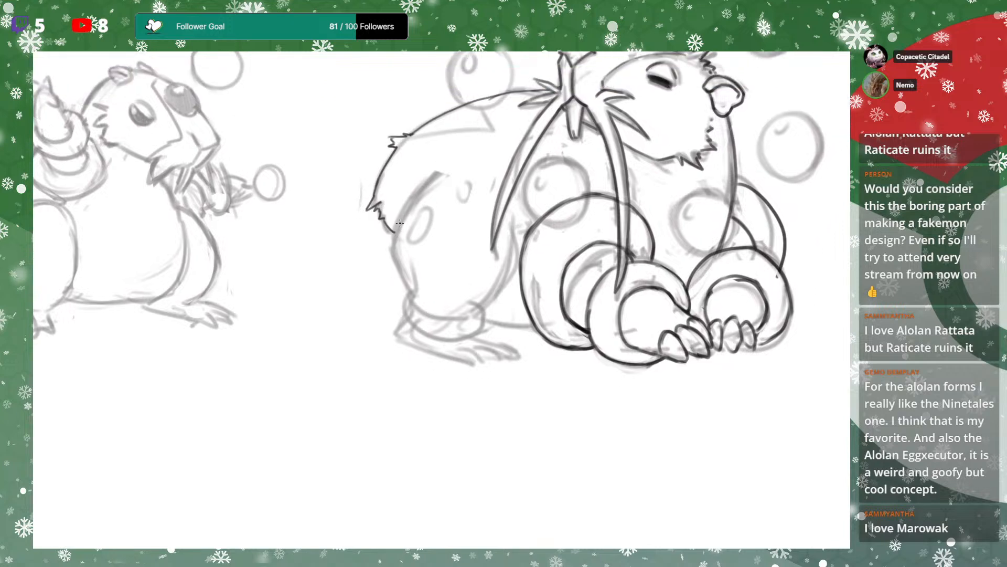
{"action": "key", "text": "ctrl+z"}
{"action": "left_click_drag", "start_coordinate": [394, 246], "coordinate": [428, 167]}
{"action": "scroll", "coordinate": [472, 189], "scroll_direction": "down", "scroll_amount": 1}
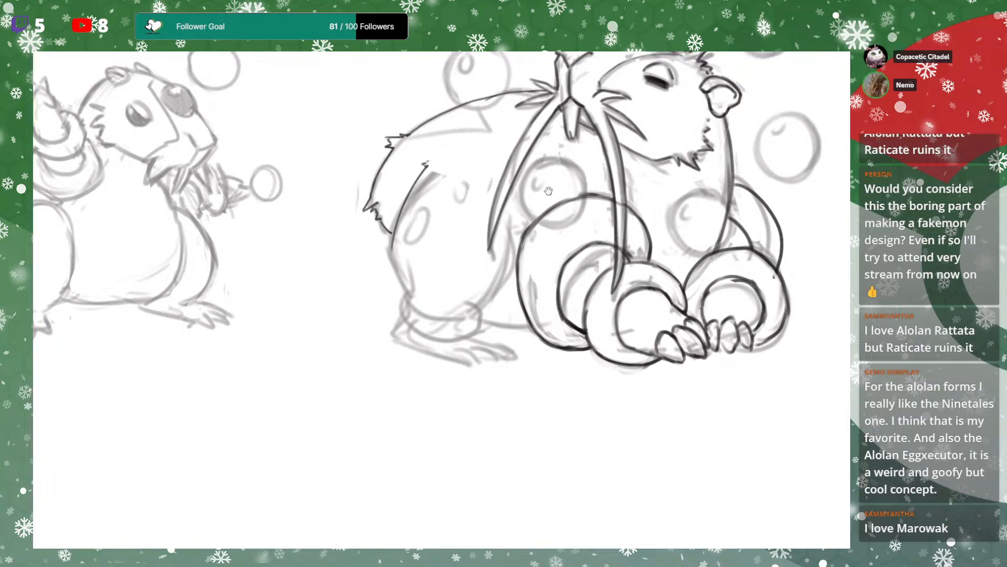
Draw the dark front edge of the hind leg curving down to the ankle band
{"action": "left_click_drag", "start_coordinate": [512, 196], "coordinate": [513, 247]}
{"action": "key", "text": "ctrl+z"}
{"action": "mouse_move", "coordinate": [512, 195]}
{"action": "left_mouse_down"}
{"action": "mouse_move", "coordinate": [504, 284]}
{"action": "mouse_move", "coordinate": [475, 300]}
{"action": "left_mouse_up"}
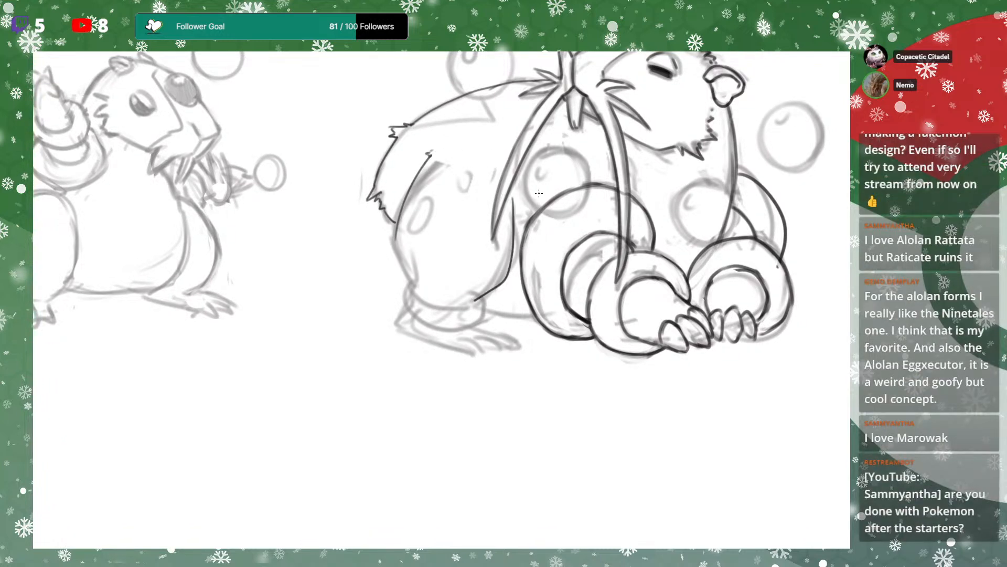
Darken the rear edge of the hind leg from below the lower rump tuft down to the ankle band
{"action": "scroll", "coordinate": [534, 205], "scroll_direction": "down", "scroll_amount": 3}
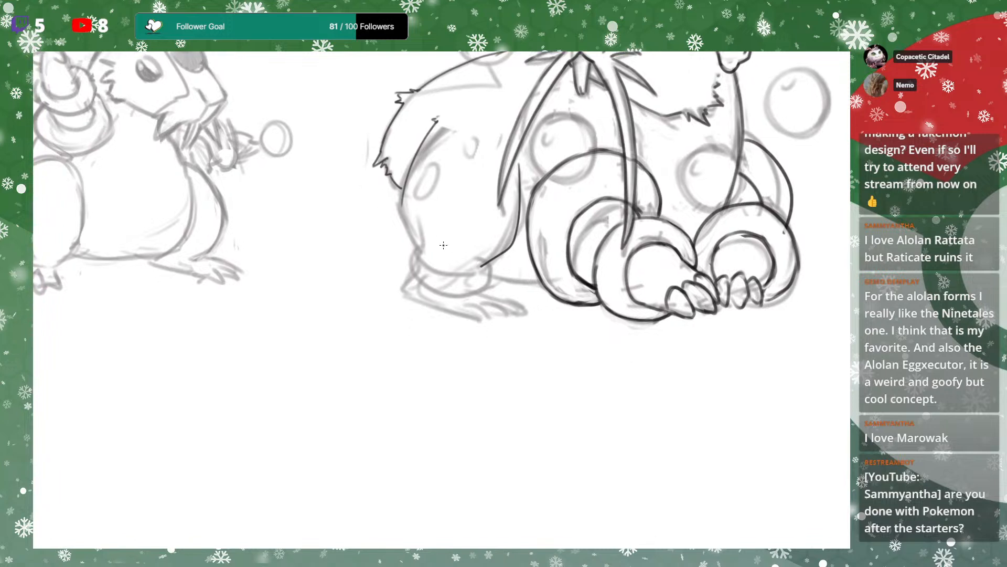
{"action": "left_click_drag", "start_coordinate": [403, 199], "coordinate": [416, 242]}
{"action": "scroll", "coordinate": [524, 173], "scroll_direction": "up", "scroll_amount": 2}
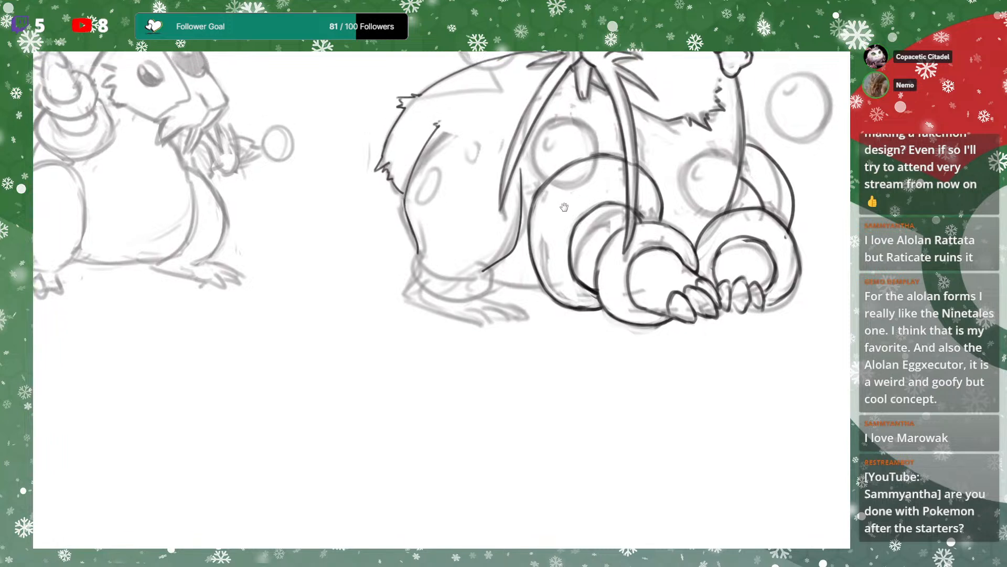
{"action": "scroll", "coordinate": [537, 211], "scroll_direction": "down", "scroll_amount": 2}
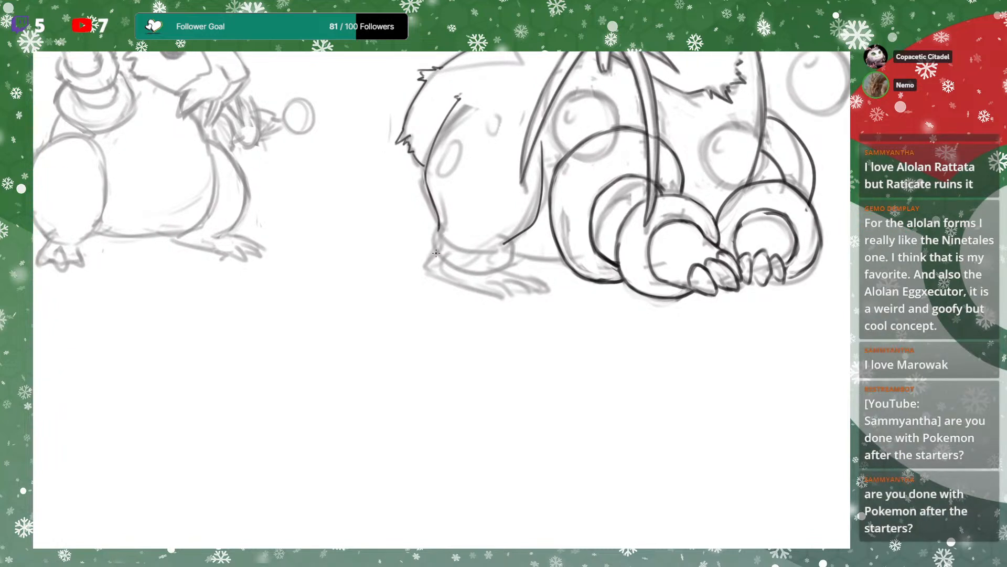
{"action": "scroll", "coordinate": [431, 244], "scroll_direction": "right", "scroll_amount": 1}
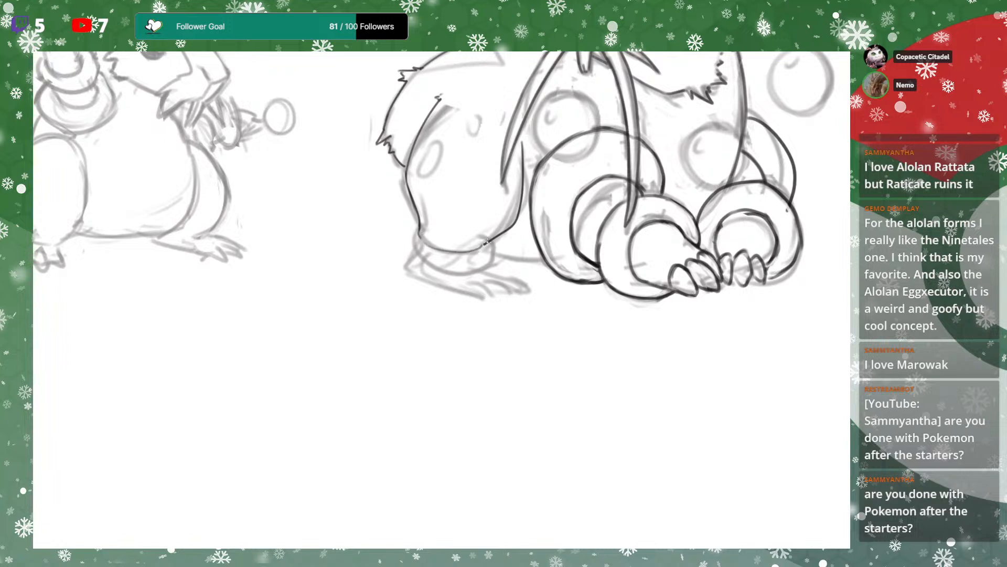
Outline the hind leg's ankle band with dark upper and lower curves and rounded ends
{"action": "mouse_move", "coordinate": [424, 236]}
{"action": "left_mouse_down"}
{"action": "mouse_move", "coordinate": [452, 255]}
{"action": "mouse_move", "coordinate": [488, 246]}
{"action": "left_mouse_up"}
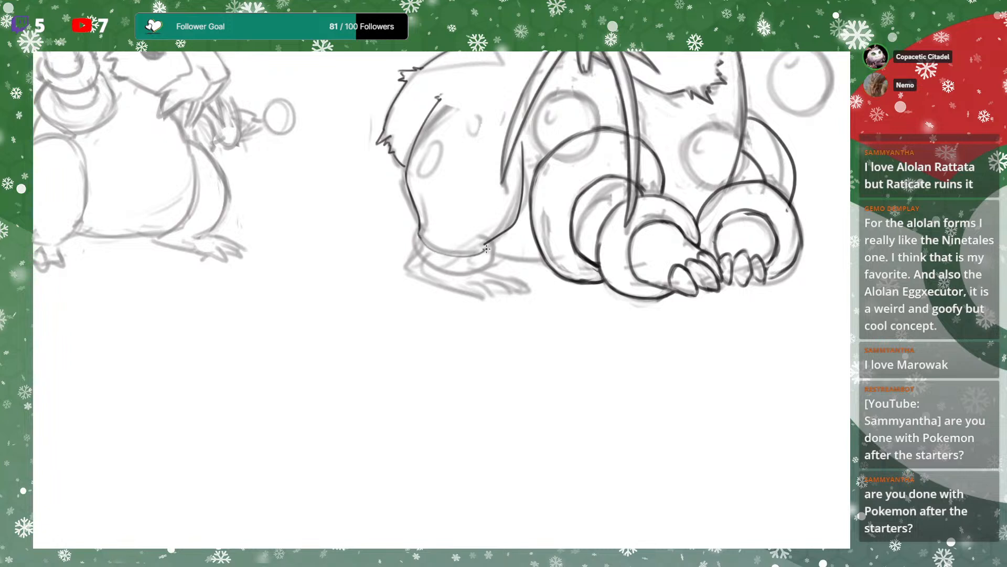
{"action": "mouse_move", "coordinate": [414, 225]}
{"action": "left_mouse_down"}
{"action": "mouse_move", "coordinate": [413, 258]}
{"action": "mouse_move", "coordinate": [427, 266]}
{"action": "mouse_move", "coordinate": [485, 270]}
{"action": "mouse_move", "coordinate": [498, 257]}
{"action": "mouse_move", "coordinate": [499, 265]}
{"action": "mouse_move", "coordinate": [497, 242]}
{"action": "left_mouse_up"}
{"action": "left_click_drag", "start_coordinate": [489, 266], "coordinate": [494, 241]}
{"action": "left_click_drag", "start_coordinate": [410, 245], "coordinate": [420, 220]}
{"action": "left_click_drag", "start_coordinate": [656, 215], "coordinate": [544, 272]}
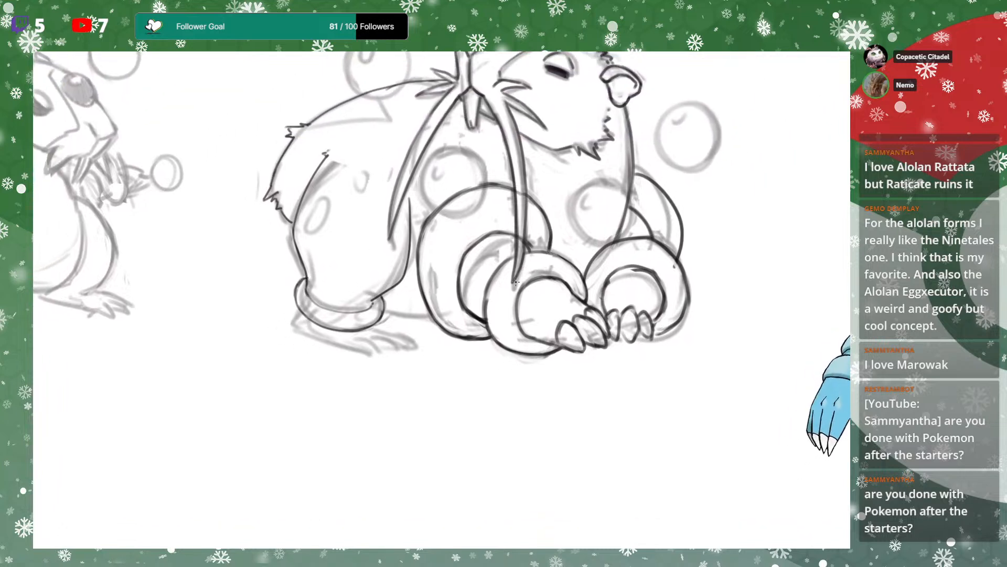
Try a dark sole line for the hind foot from the heel toward the toes
{"action": "left_click_drag", "start_coordinate": [315, 225], "coordinate": [306, 185]}
{"action": "mouse_move", "coordinate": [294, 274]}
{"action": "left_mouse_down"}
{"action": "mouse_move", "coordinate": [285, 287]}
{"action": "mouse_move", "coordinate": [295, 270]}
{"action": "mouse_move", "coordinate": [242, 244]}
{"action": "left_mouse_up"}
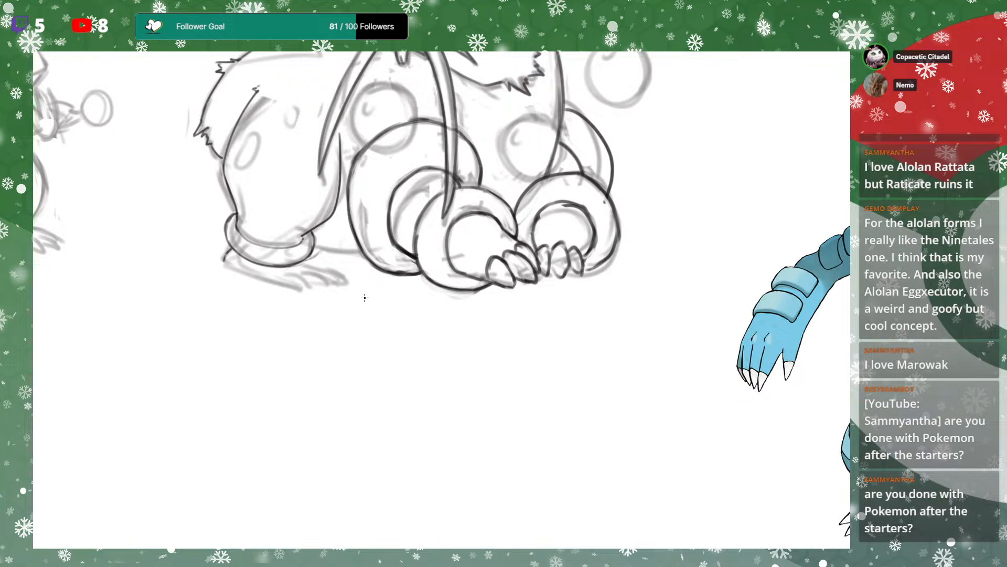
{"action": "left_click_drag", "start_coordinate": [224, 262], "coordinate": [292, 292]}
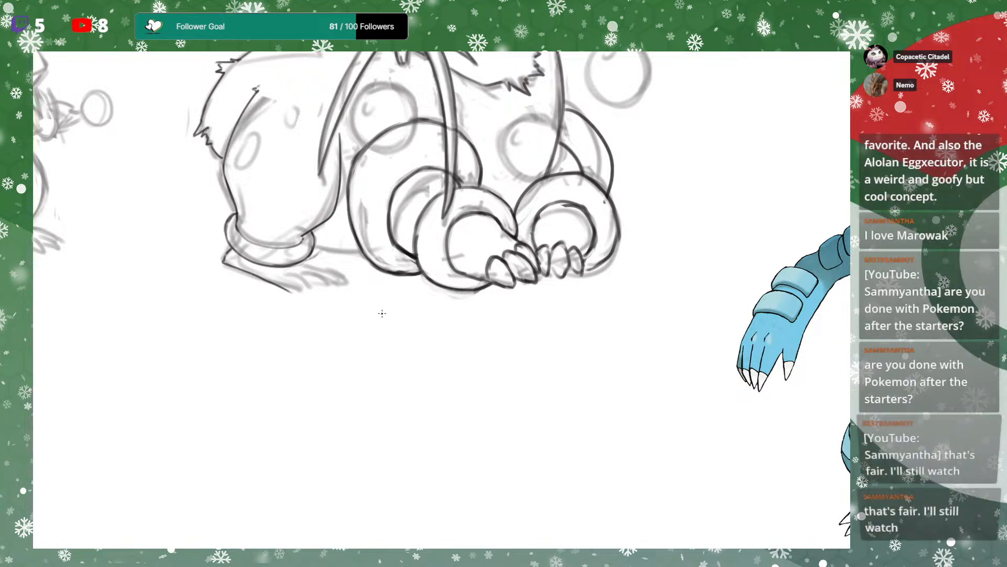
{"action": "key", "text": "ctrl+z"}
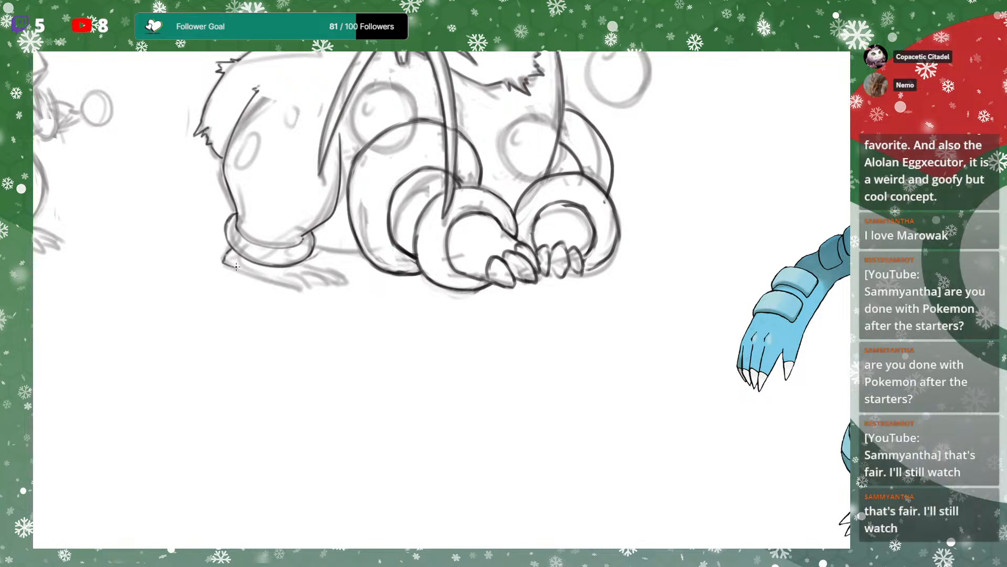
{"action": "left_click_drag", "start_coordinate": [231, 266], "coordinate": [295, 294]}
{"action": "key", "text": "ctrl+z"}
Draw the hind foot's dark heel and sole line and outline its pointed toes
{"action": "left_click_drag", "start_coordinate": [232, 266], "coordinate": [297, 293]}
{"action": "mouse_move", "coordinate": [319, 286]}
{"action": "left_mouse_down"}
{"action": "mouse_move", "coordinate": [416, 295]}
{"action": "mouse_move", "coordinate": [389, 302]}
{"action": "mouse_move", "coordinate": [387, 264]}
{"action": "mouse_move", "coordinate": [374, 272]}
{"action": "mouse_move", "coordinate": [402, 276]}
{"action": "mouse_move", "coordinate": [416, 294]}
{"action": "left_mouse_up"}
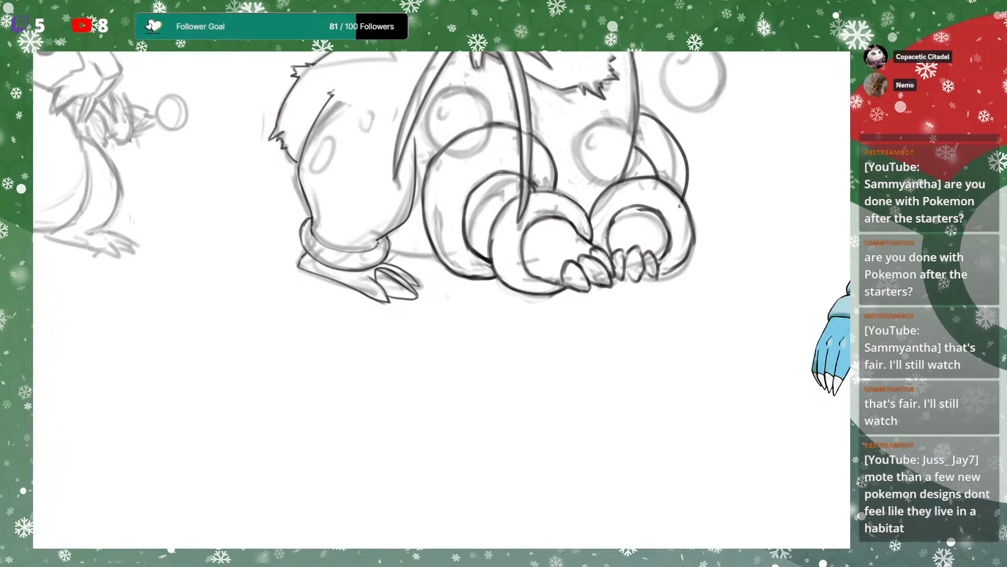
{"action": "mouse_move", "coordinate": [382, 272]}
{"action": "left_mouse_down"}
{"action": "mouse_move", "coordinate": [418, 298]}
{"action": "mouse_move", "coordinate": [383, 281]}
{"action": "mouse_move", "coordinate": [353, 376]}
{"action": "left_mouse_up"}
{"action": "mouse_move", "coordinate": [703, 201]}
{"action": "left_mouse_down"}
{"action": "mouse_move", "coordinate": [754, 149]}
{"action": "mouse_move", "coordinate": [696, 191]}
{"action": "left_mouse_up"}
Compare the line art with the rough sketch and refine the hind foot's upper edge and toe bases below the ankle band
{"action": "key", "text": "ctrl+comma"}
{"action": "key", "text": "ctrl+comma"}
{"action": "key", "text": "ctrl+comma"}
{"action": "key", "text": "ctrl+comma"}
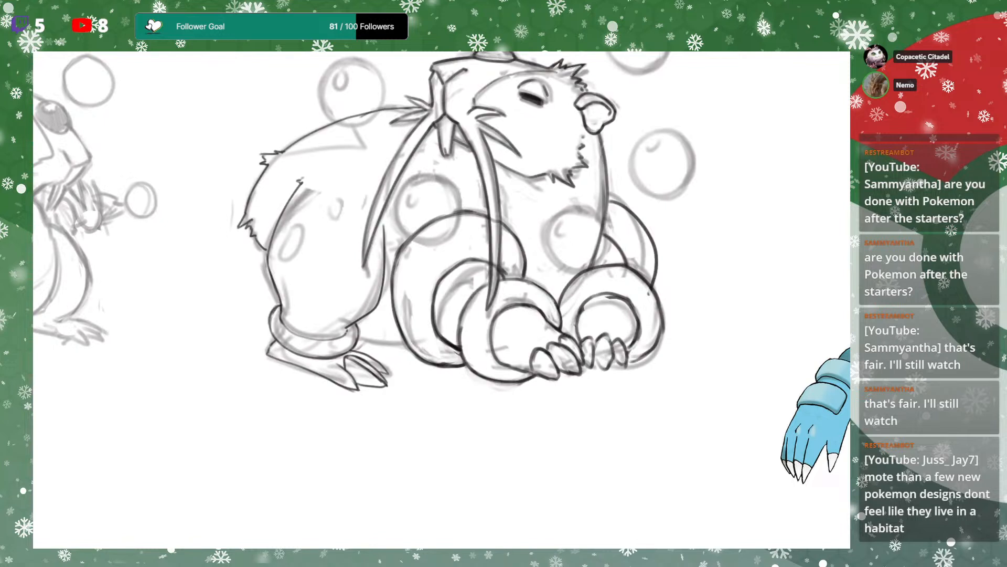
{"action": "key", "text": "ctrl+comma"}
{"action": "key", "text": "ctrl+comma"}
{"action": "scroll", "coordinate": [339, 310], "scroll_direction": "down", "scroll_amount": 2}
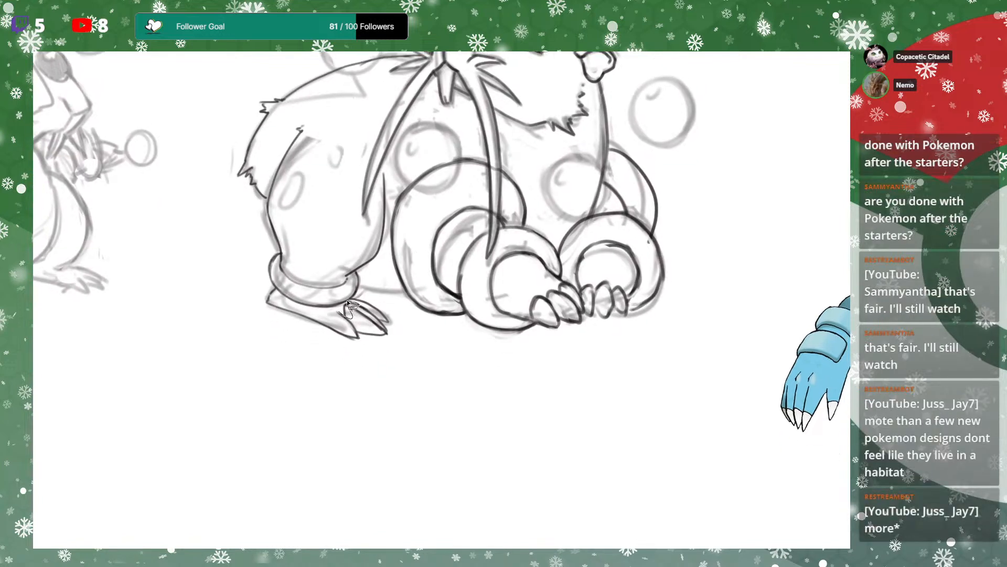
{"action": "key", "text": "ctrl+d"}
{"action": "key", "text": "b"}
{"action": "left_click_drag", "start_coordinate": [357, 307], "coordinate": [377, 321]}
{"action": "left_click_drag", "start_coordinate": [324, 324], "coordinate": [358, 308]}
Draw the dark circular outline of the bubble between the two hanging whisker strands
{"action": "left_click_drag", "start_coordinate": [650, 203], "coordinate": [611, 320]}
{"action": "left_click_drag", "start_coordinate": [635, 244], "coordinate": [687, 229]}
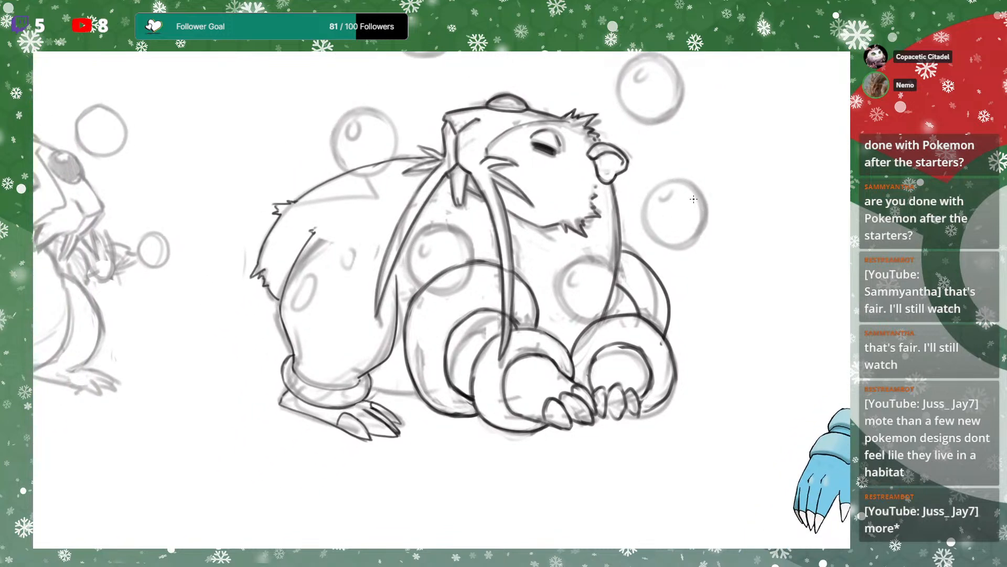
{"action": "left_click_drag", "start_coordinate": [414, 294], "coordinate": [478, 273]}
{"action": "left_click_drag", "start_coordinate": [410, 261], "coordinate": [444, 227]}
{"action": "mouse_move", "coordinate": [439, 295]}
{"action": "left_mouse_down"}
{"action": "mouse_move", "coordinate": [471, 279]}
{"action": "mouse_move", "coordinate": [474, 254]}
{"action": "left_mouse_up"}
{"action": "mouse_move", "coordinate": [414, 242]}
{"action": "left_mouse_down"}
{"action": "mouse_move", "coordinate": [464, 235]}
{"action": "mouse_move", "coordinate": [474, 256]}
{"action": "left_mouse_up"}
{"action": "left_click_drag", "start_coordinate": [455, 229], "coordinate": [474, 267]}
{"action": "left_click_drag", "start_coordinate": [498, 209], "coordinate": [494, 268]}
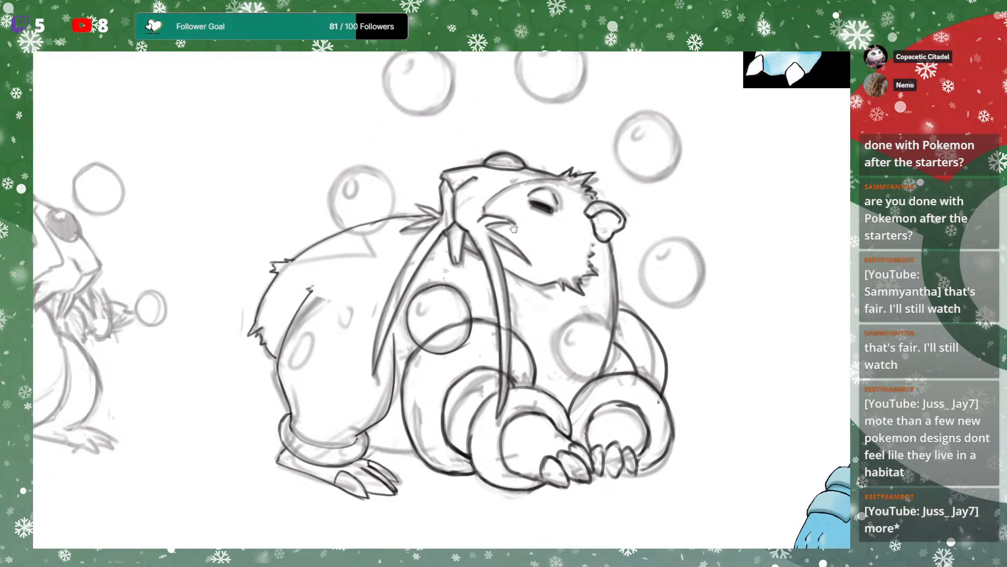
Outline the remaining bubbles above, behind and in front of the creature with dark circles
{"action": "left_click_drag", "start_coordinate": [509, 123], "coordinate": [488, 235]}
{"action": "mouse_move", "coordinate": [371, 172]}
{"action": "left_mouse_down"}
{"action": "mouse_move", "coordinate": [363, 181]}
{"action": "mouse_move", "coordinate": [435, 210]}
{"action": "left_mouse_up"}
{"action": "mouse_move", "coordinate": [369, 170]}
{"action": "left_mouse_down"}
{"action": "mouse_move", "coordinate": [426, 167]}
{"action": "mouse_move", "coordinate": [436, 212]}
{"action": "left_mouse_up"}
{"action": "left_click_drag", "start_coordinate": [708, 356], "coordinate": [702, 311]}
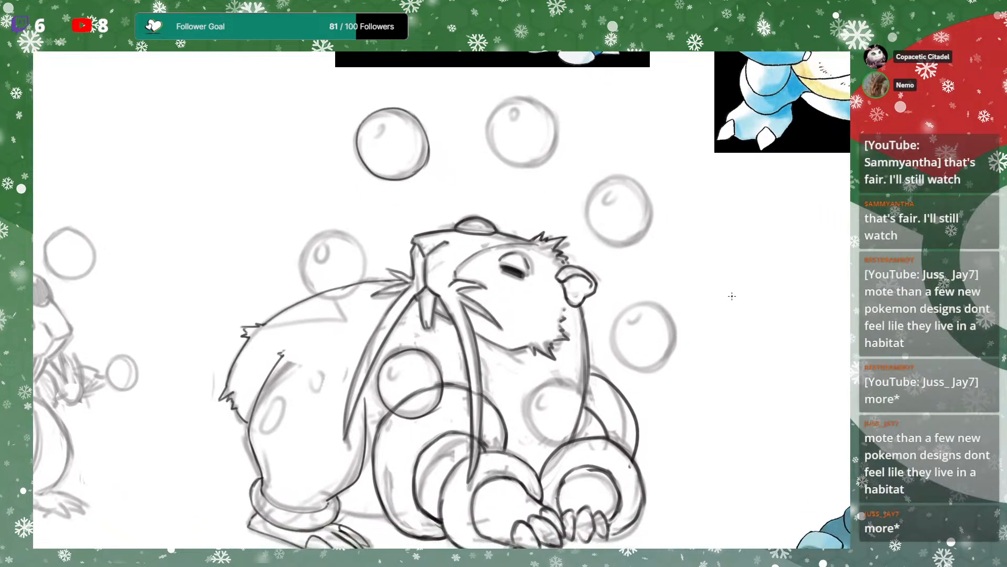
{"action": "mouse_move", "coordinate": [336, 156]}
{"action": "left_mouse_down"}
{"action": "mouse_move", "coordinate": [410, 117]}
{"action": "mouse_move", "coordinate": [355, 269]}
{"action": "mouse_move", "coordinate": [433, 389]}
{"action": "mouse_move", "coordinate": [363, 261]}
{"action": "mouse_move", "coordinate": [351, 267]}
{"action": "mouse_move", "coordinate": [548, 140]}
{"action": "mouse_move", "coordinate": [543, 134]}
{"action": "mouse_move", "coordinate": [640, 215]}
{"action": "mouse_move", "coordinate": [666, 340]}
{"action": "mouse_move", "coordinate": [576, 413]}
{"action": "mouse_move", "coordinate": [586, 410]}
{"action": "left_mouse_up"}
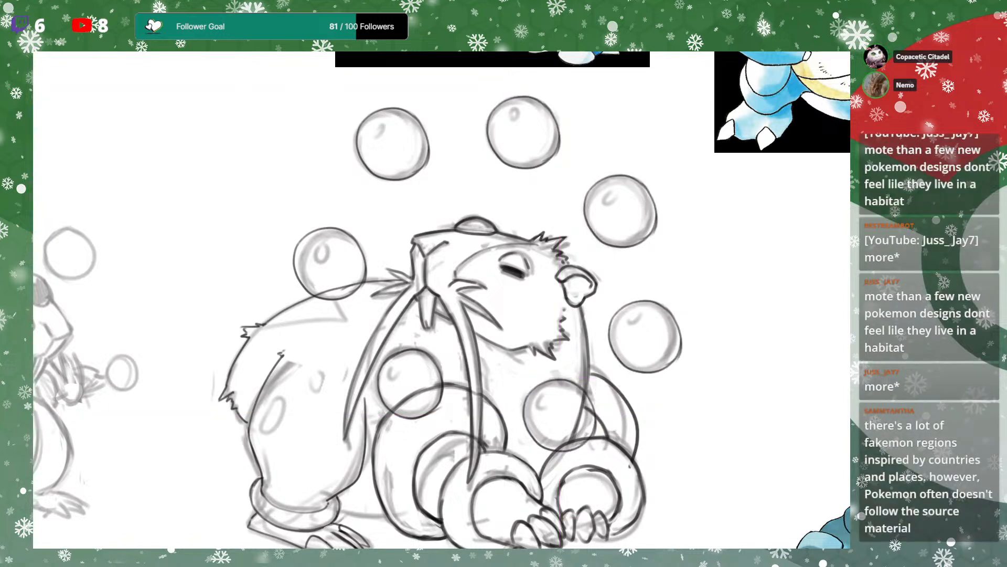
Delete the body and arm lines that run through the two bubbles overlapping the chest and arms
{"action": "key", "text": "ctrl+comma"}
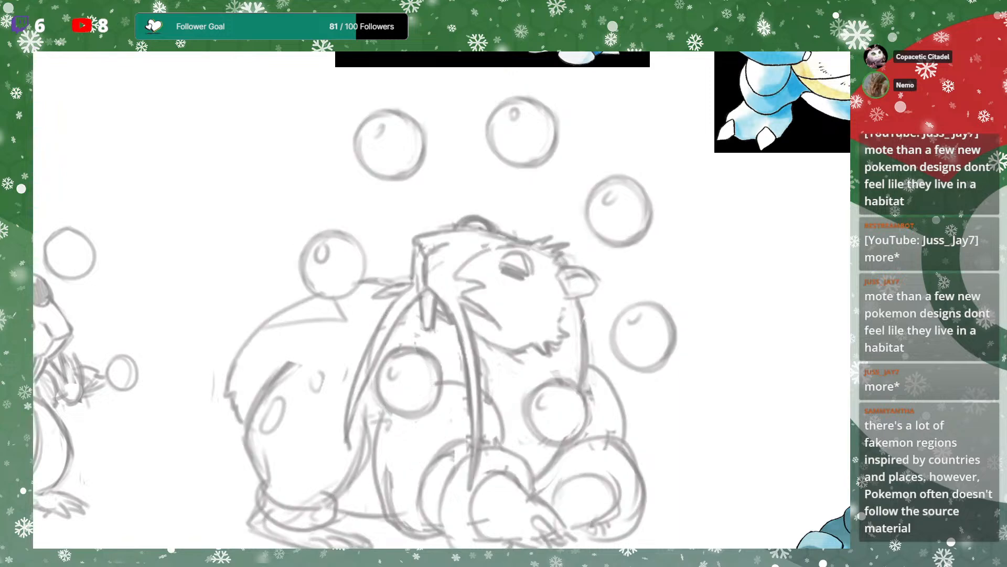
{"action": "key", "text": "ctrl+comma"}
{"action": "scroll", "coordinate": [658, 406], "scroll_direction": "down", "scroll_amount": 3}
{"action": "mouse_move", "coordinate": [390, 321]}
{"action": "left_mouse_down"}
{"action": "mouse_move", "coordinate": [431, 319]}
{"action": "mouse_move", "coordinate": [423, 281]}
{"action": "left_mouse_up"}
{"action": "key", "text": "Delete"}
{"action": "left_click_drag", "start_coordinate": [552, 360], "coordinate": [569, 365]}
{"action": "key", "text": "Delete"}
{"action": "key", "text": "ctrl+d"}
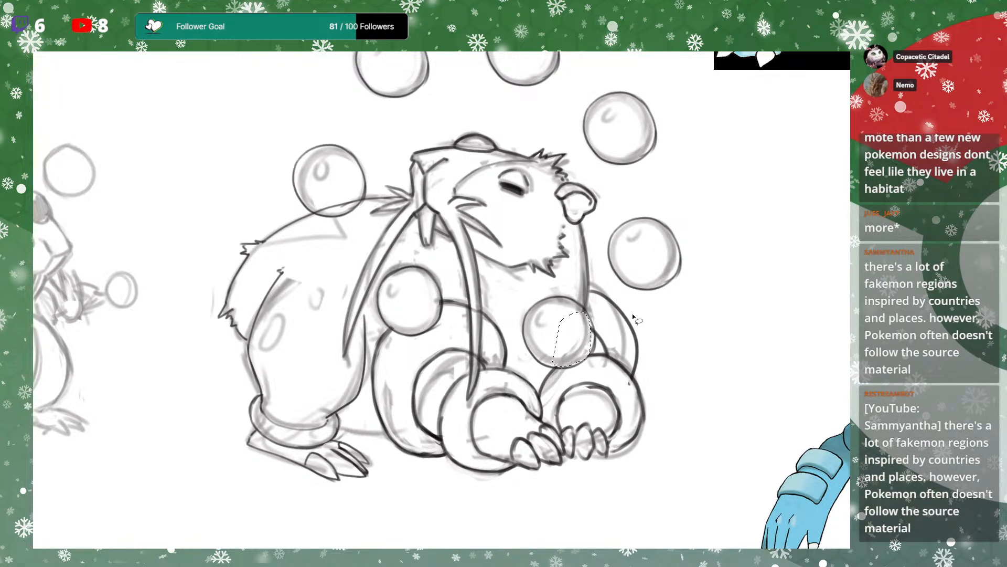
Remove the back line that crosses the inside of the bubble behind the head
{"action": "left_click_drag", "start_coordinate": [636, 219], "coordinate": [627, 279]}
{"action": "mouse_move", "coordinate": [306, 268]}
{"action": "left_mouse_down"}
{"action": "mouse_move", "coordinate": [314, 274]}
{"action": "mouse_move", "coordinate": [349, 242]}
{"action": "left_mouse_up"}
{"action": "key", "text": "ctrl+x"}
{"action": "left_click_drag", "start_coordinate": [500, 275], "coordinate": [504, 280]}
{"action": "key", "text": "ctrl+minus"}
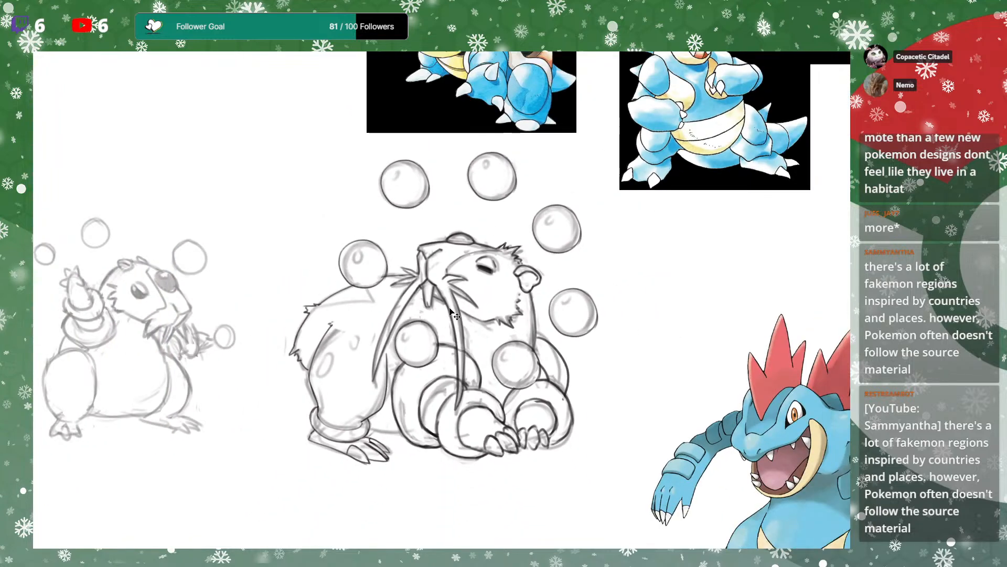
Outline the back marking beneath the rear bubble and the two round spots on the hind thigh
{"action": "mouse_move", "coordinate": [331, 298]}
{"action": "left_mouse_down"}
{"action": "mouse_move", "coordinate": [390, 297]}
{"action": "mouse_move", "coordinate": [369, 283]}
{"action": "left_mouse_up"}
{"action": "left_click_drag", "start_coordinate": [596, 224], "coordinate": [681, 161]}
{"action": "mouse_move", "coordinate": [410, 293]}
{"action": "left_mouse_down"}
{"action": "mouse_move", "coordinate": [435, 282]}
{"action": "mouse_move", "coordinate": [435, 272]}
{"action": "left_mouse_up"}
{"action": "key", "text": "ctrl+z"}
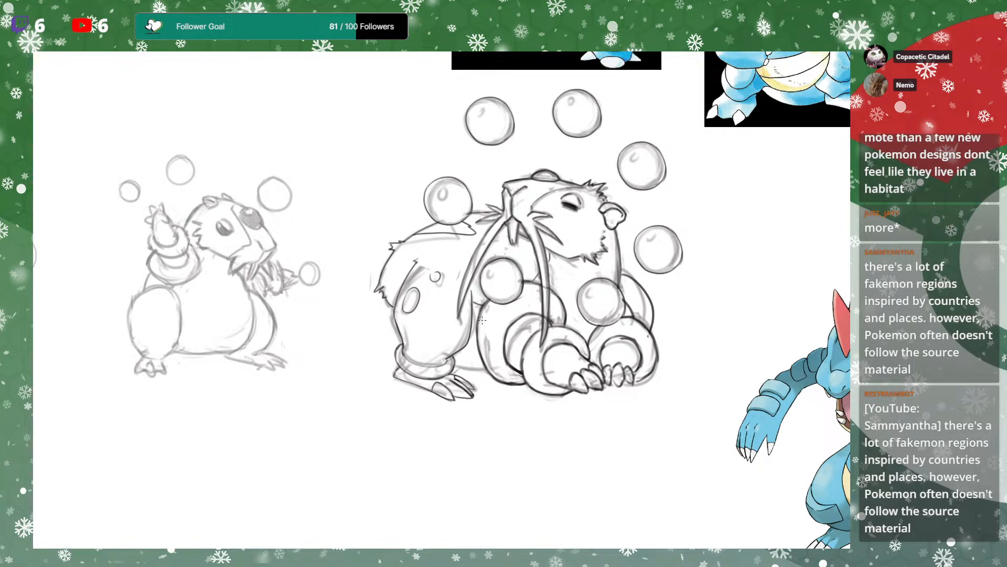
Draw the short belly line between the hind foot and the front arm, and hide the rough sketch beneath the line art
{"action": "mouse_move", "coordinate": [666, 217]}
{"action": "left_mouse_down"}
{"action": "mouse_move", "coordinate": [491, 398]}
{"action": "mouse_move", "coordinate": [672, 209]}
{"action": "left_mouse_up"}
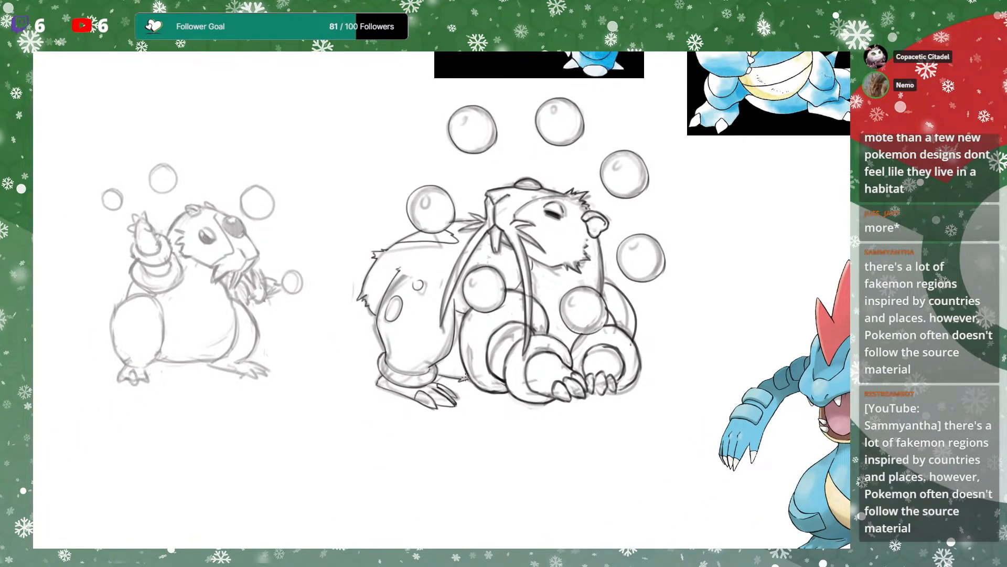
{"action": "left_click_drag", "start_coordinate": [665, 299], "coordinate": [649, 321]}
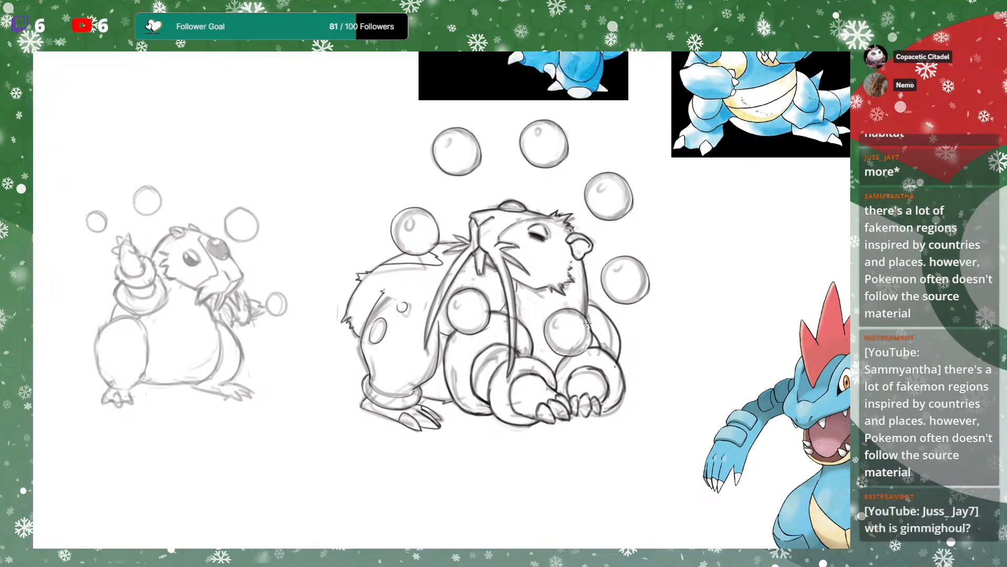
{"action": "left_click_drag", "start_coordinate": [741, 278], "coordinate": [656, 339]}
{"action": "mouse_move", "coordinate": [677, 291]}
{"action": "left_mouse_down"}
{"action": "mouse_move", "coordinate": [648, 307]}
{"action": "mouse_move", "coordinate": [631, 255]}
{"action": "mouse_move", "coordinate": [533, 416]}
{"action": "mouse_move", "coordinate": [603, 312]}
{"action": "mouse_move", "coordinate": [621, 346]}
{"action": "mouse_move", "coordinate": [634, 315]}
{"action": "mouse_move", "coordinate": [660, 307]}
{"action": "mouse_move", "coordinate": [663, 281]}
{"action": "left_mouse_up"}
{"action": "key", "text": "ctrl+minus"}
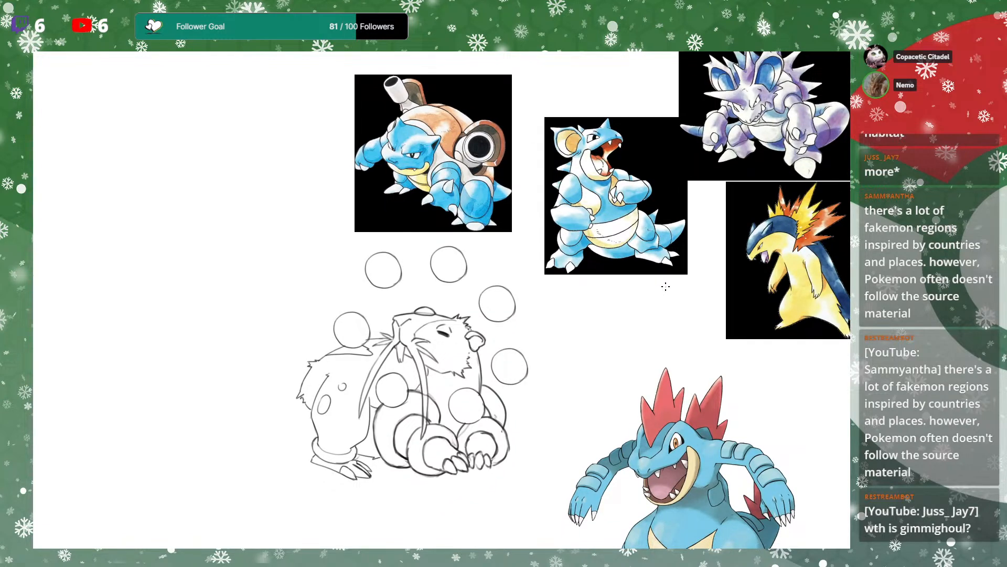
Examine the clean creature line art at a reduced size beside the Pokémon reference artwork
{"action": "left_click_drag", "start_coordinate": [667, 289], "coordinate": [678, 259]}
{"action": "left_click_drag", "start_coordinate": [609, 317], "coordinate": [638, 288]}
{"action": "mouse_move", "coordinate": [662, 256]}
{"action": "left_mouse_down"}
{"action": "mouse_move", "coordinate": [639, 285]}
{"action": "mouse_move", "coordinate": [652, 252]}
{"action": "left_mouse_up"}
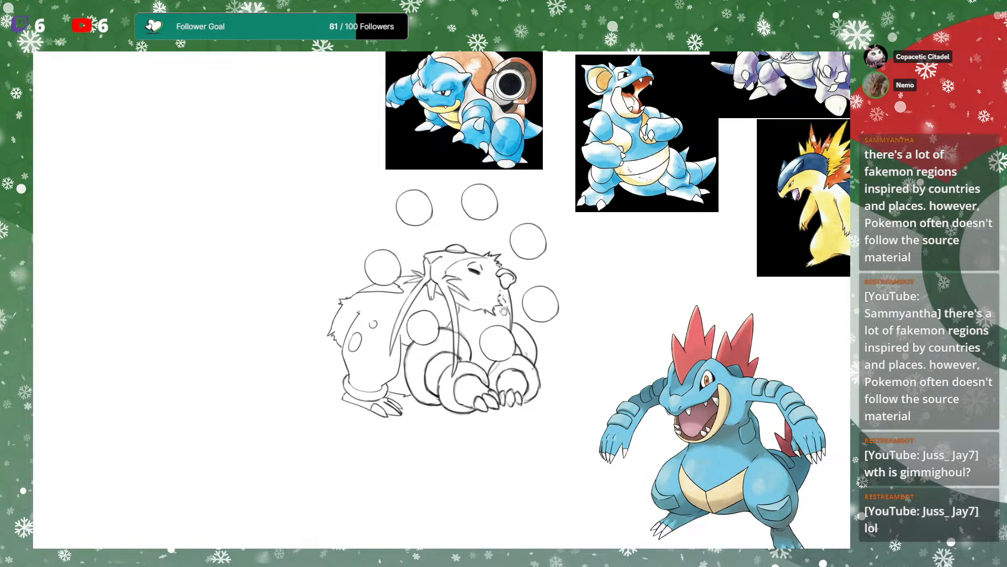
{"action": "left_click_drag", "start_coordinate": [500, 310], "coordinate": [514, 279]}
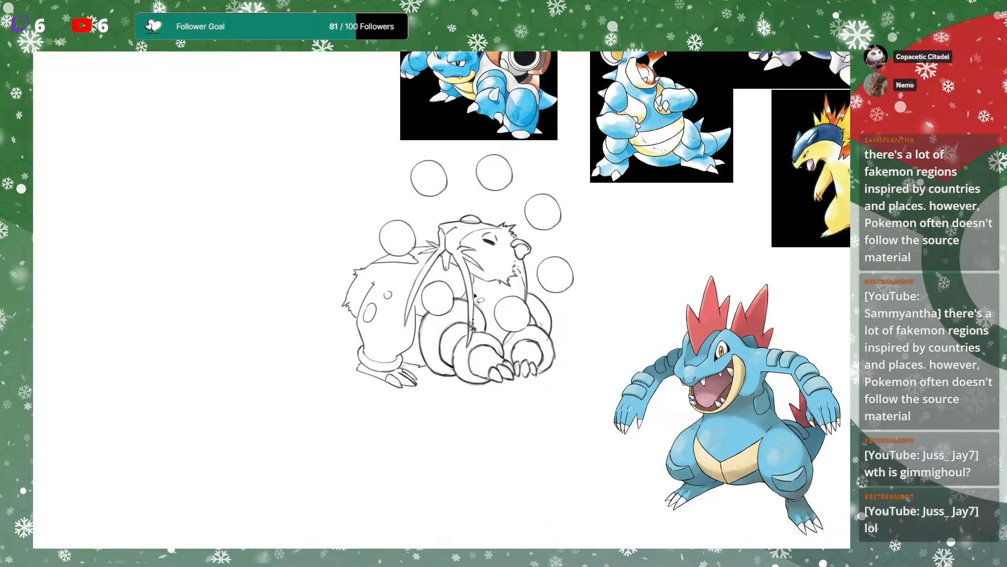
{"action": "left_click_drag", "start_coordinate": [507, 284], "coordinate": [553, 233]}
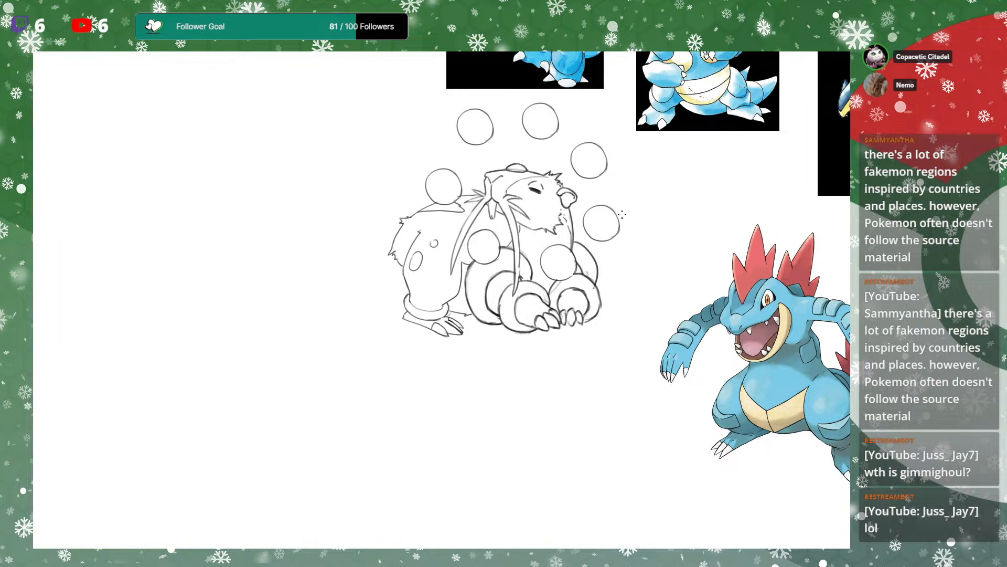
{"action": "left_click_drag", "start_coordinate": [618, 210], "coordinate": [629, 219]}
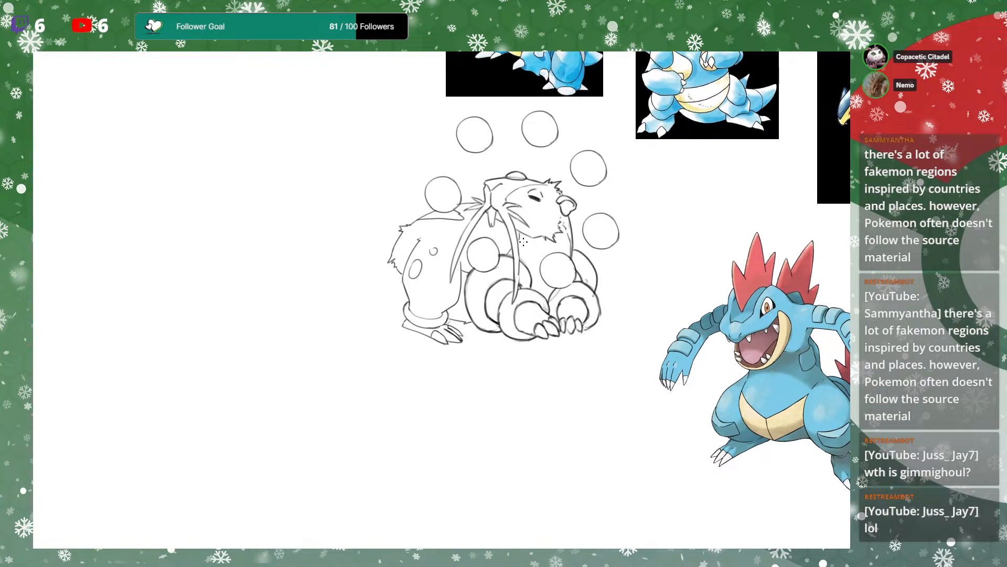
{"action": "left_click_drag", "start_coordinate": [522, 254], "coordinate": [521, 255]}
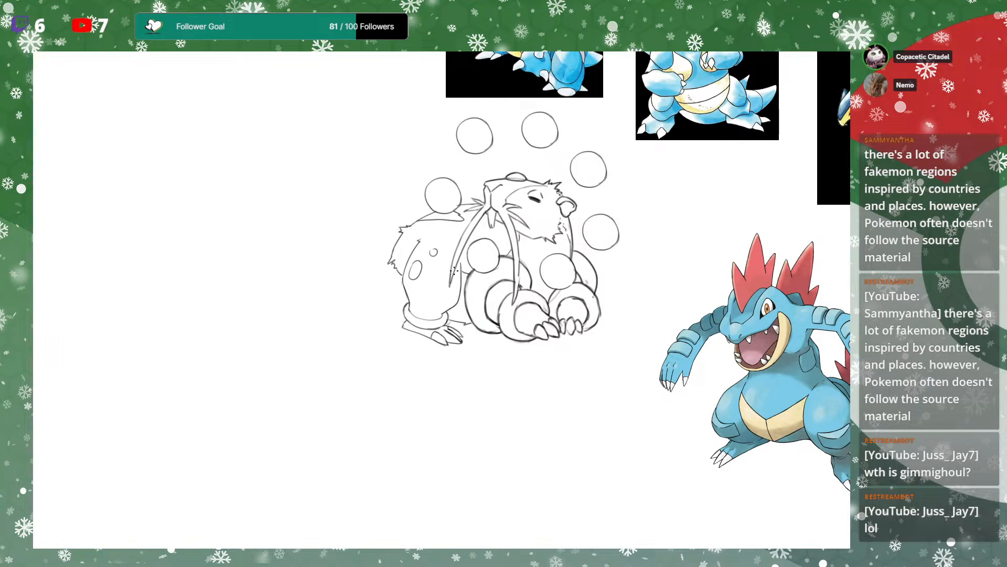
{"action": "left_click_drag", "start_coordinate": [646, 203], "coordinate": [642, 213]}
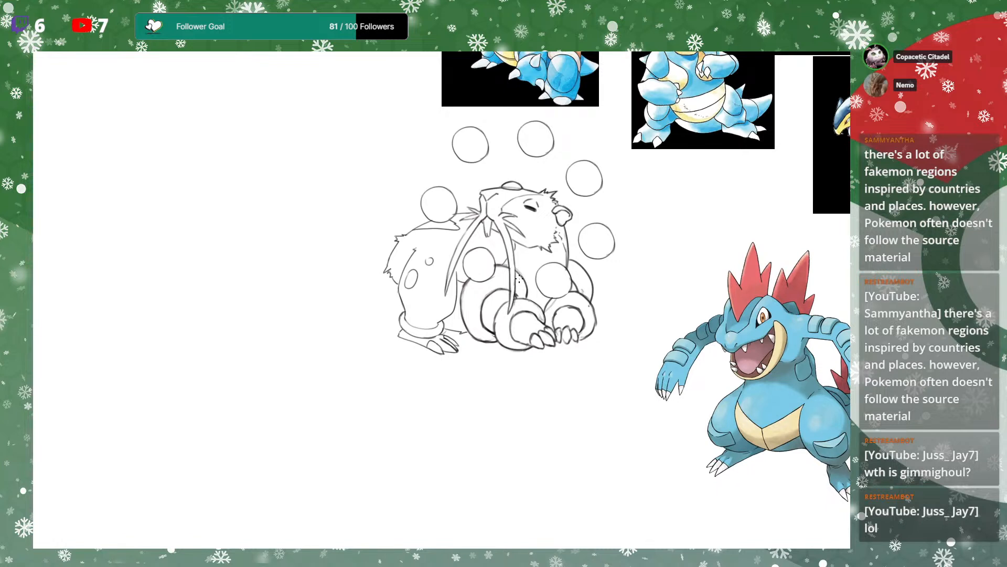
{"action": "left_click_drag", "start_coordinate": [631, 219], "coordinate": [603, 263]}
{"action": "mouse_move", "coordinate": [670, 246]}
{"action": "left_mouse_down"}
{"action": "mouse_move", "coordinate": [590, 299]}
{"action": "mouse_move", "coordinate": [641, 242]}
{"action": "left_mouse_up"}
Delete the extra inner curve on the far arm beside the front bubble
{"action": "key", "text": "ctrl+plus"}
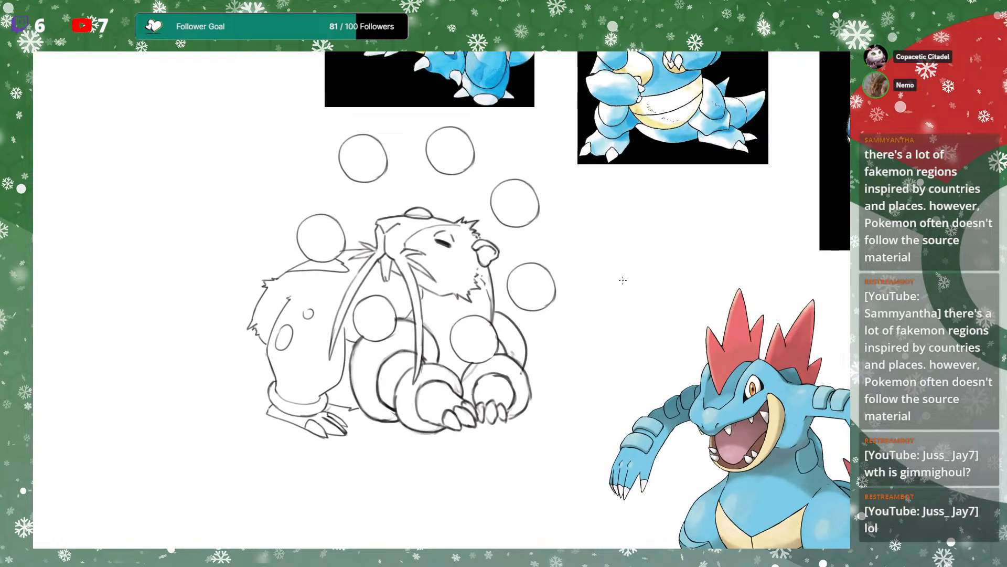
{"action": "left_click_drag", "start_coordinate": [602, 328], "coordinate": [613, 297]}
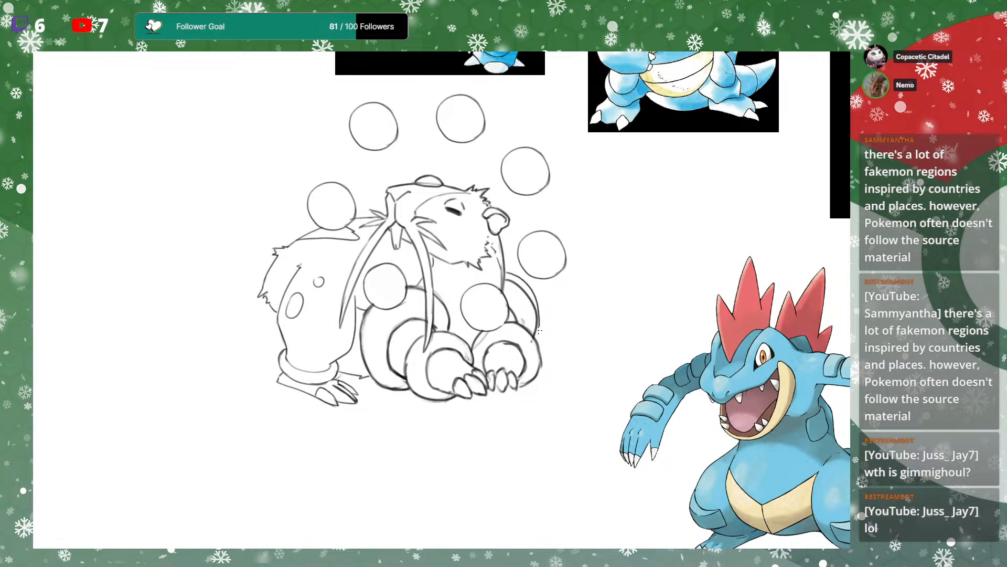
{"action": "key", "text": "l"}
{"action": "mouse_move", "coordinate": [508, 277]}
{"action": "left_mouse_down"}
{"action": "mouse_move", "coordinate": [517, 300]}
{"action": "mouse_move", "coordinate": [536, 298]}
{"action": "mouse_move", "coordinate": [510, 276]}
{"action": "left_mouse_up"}
{"action": "key", "text": "Delete"}
{"action": "mouse_move", "coordinate": [602, 254]}
{"action": "left_mouse_down"}
{"action": "mouse_move", "coordinate": [523, 408]}
{"action": "mouse_move", "coordinate": [443, 446]}
{"action": "mouse_move", "coordinate": [466, 407]}
{"action": "mouse_move", "coordinate": [629, 254]}
{"action": "mouse_move", "coordinate": [634, 312]}
{"action": "mouse_move", "coordinate": [663, 214]}
{"action": "left_mouse_up"}
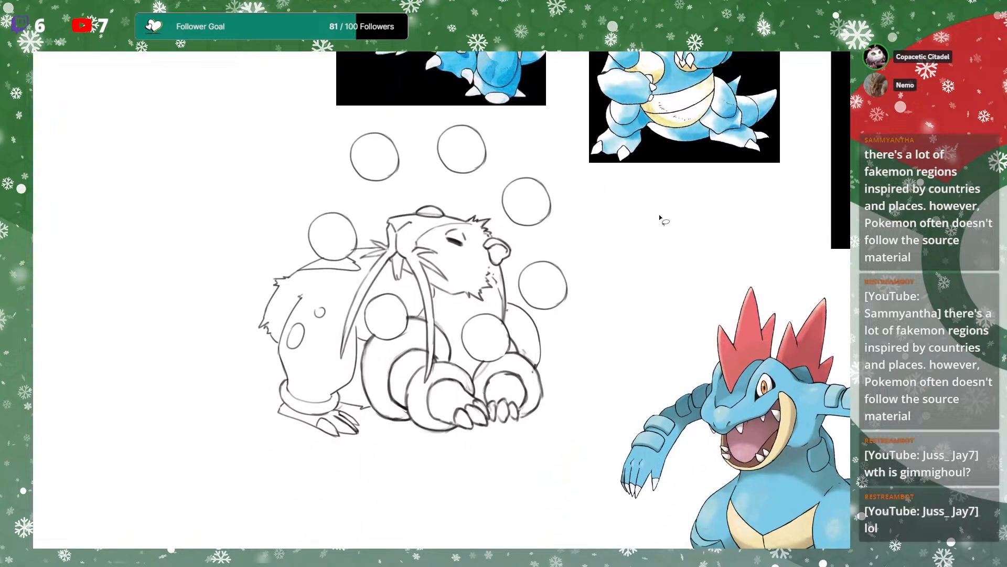
{"action": "left_click_drag", "start_coordinate": [577, 257], "coordinate": [611, 279]}
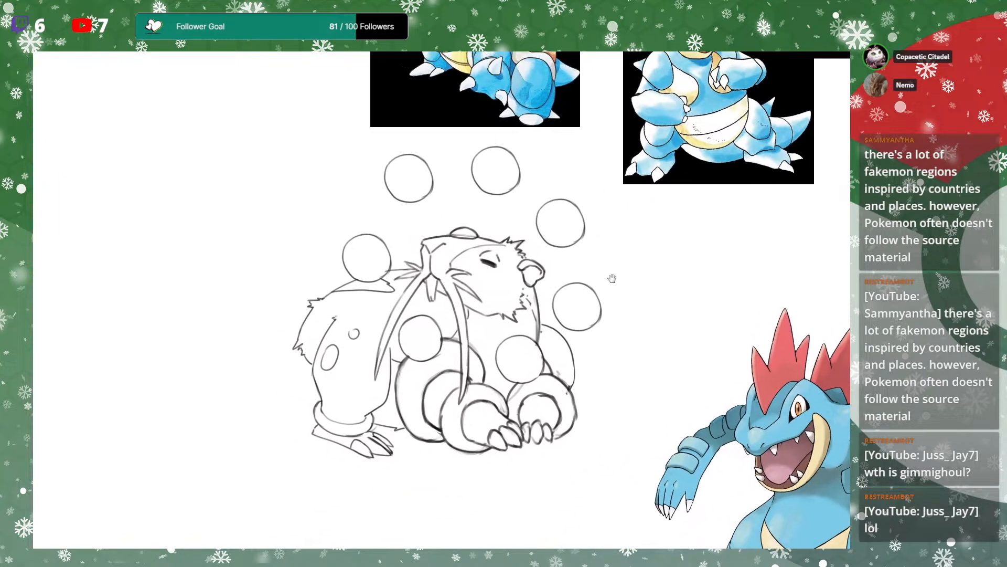
{"action": "left_click_drag", "start_coordinate": [447, 409], "coordinate": [438, 357]}
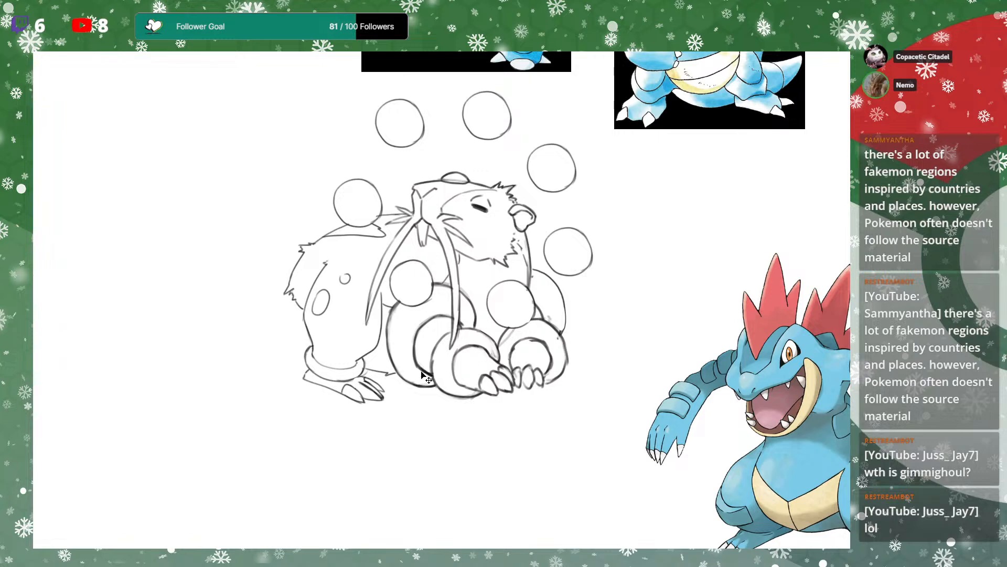
{"action": "mouse_move", "coordinate": [555, 256]}
{"action": "left_mouse_down"}
{"action": "mouse_move", "coordinate": [415, 454]}
{"action": "mouse_move", "coordinate": [457, 352]}
{"action": "mouse_move", "coordinate": [534, 420]}
{"action": "mouse_move", "coordinate": [570, 479]}
{"action": "mouse_move", "coordinate": [559, 248]}
{"action": "left_mouse_up"}
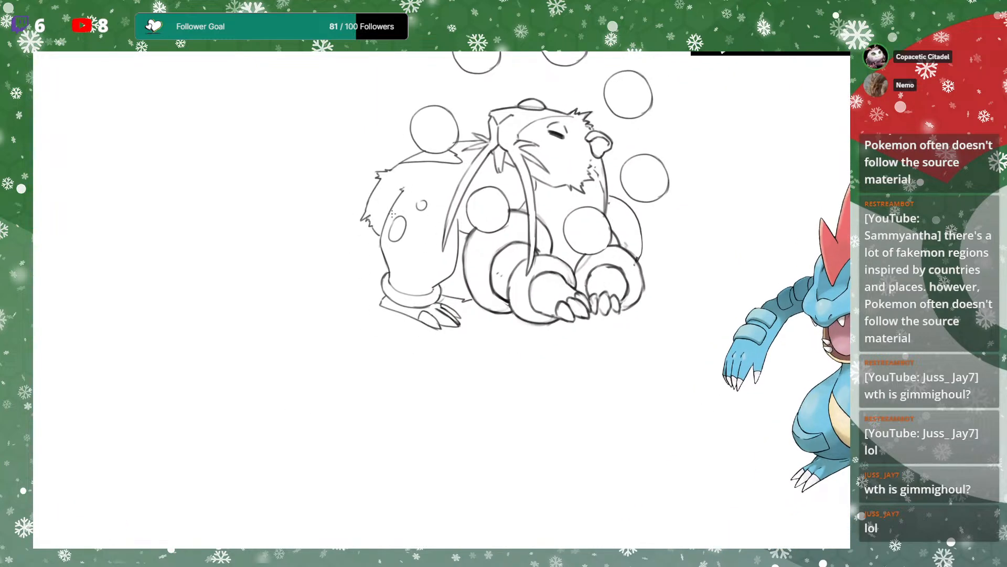
Compare the creature's pose and line work with the surrounding Pokémon reference artwork
{"action": "left_click_drag", "start_coordinate": [397, 180], "coordinate": [401, 185]}
{"action": "left_click_drag", "start_coordinate": [572, 195], "coordinate": [620, 168]}
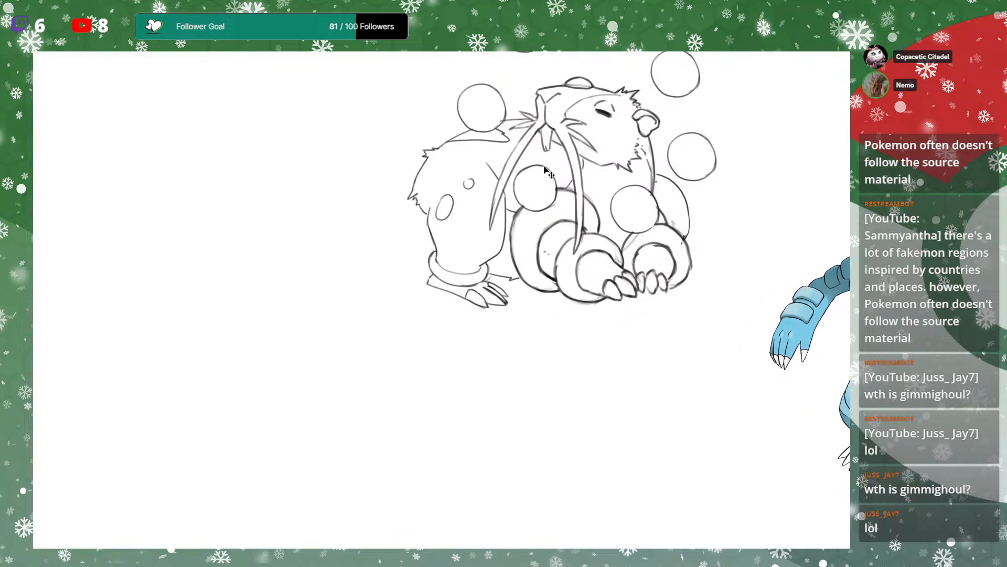
{"action": "mouse_move", "coordinate": [755, 84]}
{"action": "left_mouse_down"}
{"action": "mouse_move", "coordinate": [640, 178]}
{"action": "mouse_move", "coordinate": [628, 208]}
{"action": "mouse_move", "coordinate": [626, 177]}
{"action": "mouse_move", "coordinate": [419, 368]}
{"action": "left_mouse_up"}
{"action": "left_click_drag", "start_coordinate": [675, 310], "coordinate": [642, 257]}
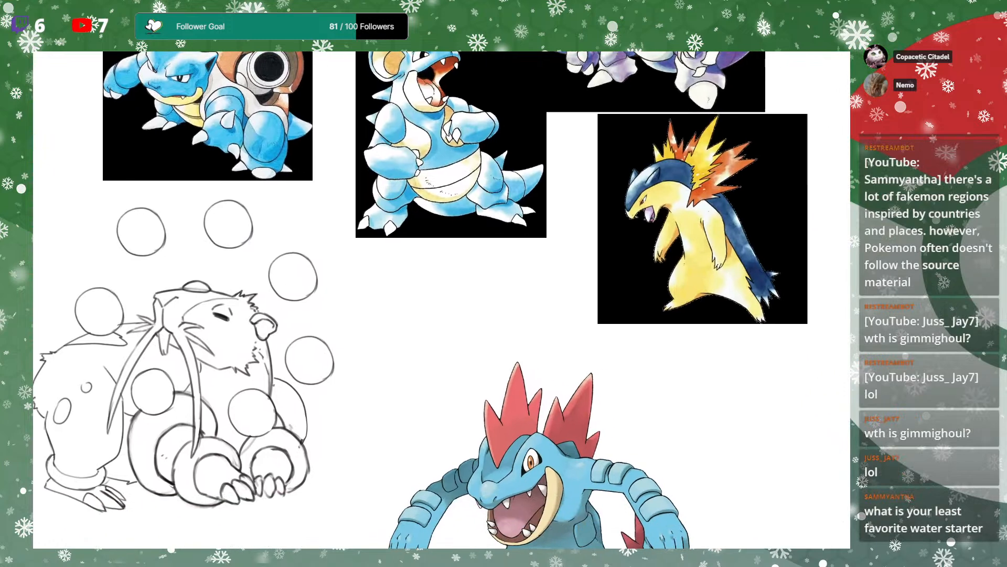
{"action": "left_click_drag", "start_coordinate": [579, 351], "coordinate": [629, 287]}
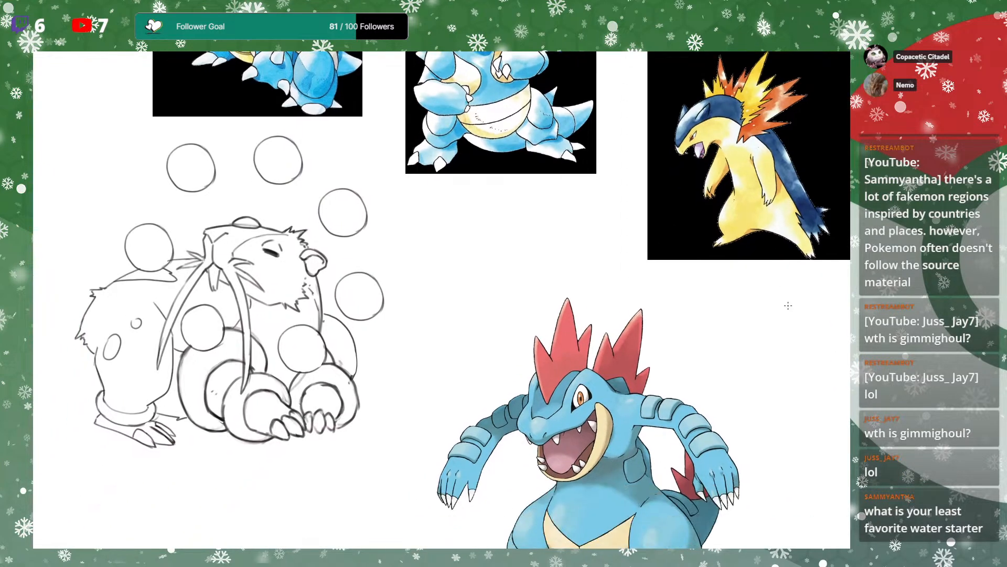
{"action": "mouse_move", "coordinate": [590, 372]}
{"action": "left_mouse_down"}
{"action": "mouse_move", "coordinate": [712, 284]}
{"action": "mouse_move", "coordinate": [705, 353]}
{"action": "mouse_move", "coordinate": [731, 330]}
{"action": "left_mouse_up"}
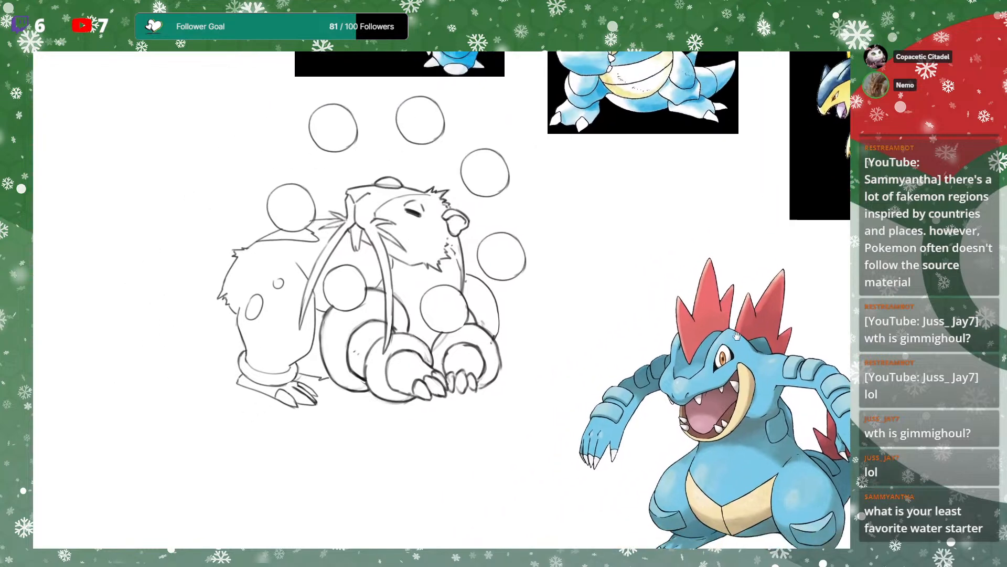
{"action": "mouse_move", "coordinate": [594, 332]}
{"action": "left_mouse_down"}
{"action": "mouse_move", "coordinate": [536, 243]}
{"action": "mouse_move", "coordinate": [567, 292]}
{"action": "left_mouse_up"}
{"action": "mouse_move", "coordinate": [590, 244]}
{"action": "left_mouse_down"}
{"action": "mouse_move", "coordinate": [474, 499]}
{"action": "mouse_move", "coordinate": [527, 281]}
{"action": "mouse_move", "coordinate": [583, 149]}
{"action": "mouse_move", "coordinate": [661, 189]}
{"action": "left_mouse_up"}
{"action": "mouse_move", "coordinate": [563, 220]}
{"action": "left_mouse_down"}
{"action": "mouse_move", "coordinate": [591, 175]}
{"action": "mouse_move", "coordinate": [582, 225]}
{"action": "mouse_move", "coordinate": [615, 177]}
{"action": "mouse_move", "coordinate": [663, 141]}
{"action": "mouse_move", "coordinate": [695, 151]}
{"action": "mouse_move", "coordinate": [528, 250]}
{"action": "mouse_move", "coordinate": [575, 249]}
{"action": "mouse_move", "coordinate": [586, 204]}
{"action": "left_mouse_up"}
{"action": "mouse_move", "coordinate": [205, 292]}
{"action": "left_mouse_down"}
{"action": "mouse_move", "coordinate": [341, 251]}
{"action": "mouse_move", "coordinate": [434, 248]}
{"action": "left_mouse_up"}
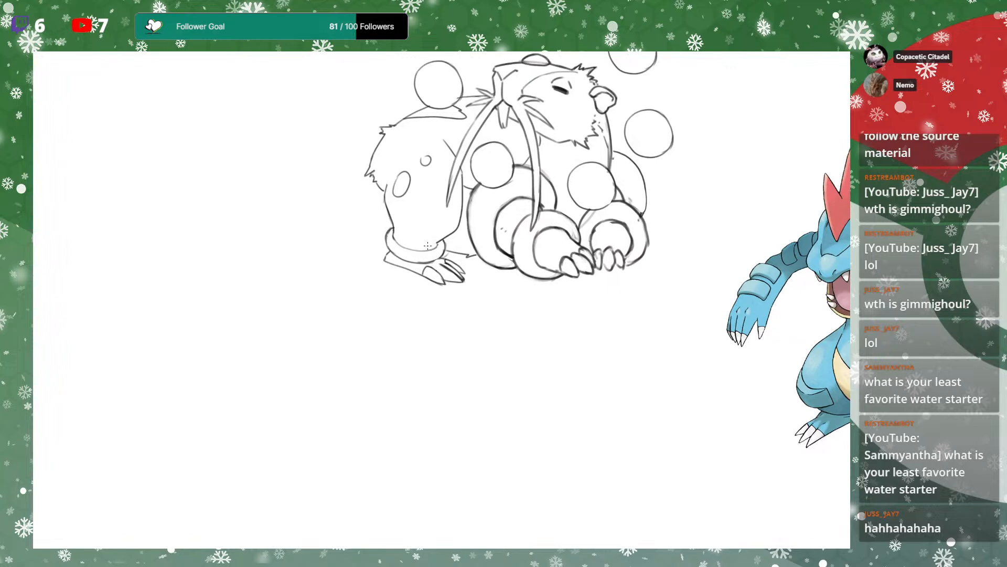
{"action": "left_click_drag", "start_coordinate": [560, 229], "coordinate": [391, 293]}
{"action": "mouse_move", "coordinate": [565, 270]}
{"action": "left_mouse_down"}
{"action": "mouse_move", "coordinate": [591, 263]}
{"action": "mouse_move", "coordinate": [596, 288]}
{"action": "mouse_move", "coordinate": [595, 308]}
{"action": "mouse_move", "coordinate": [562, 346]}
{"action": "left_mouse_up"}
{"action": "mouse_move", "coordinate": [745, 265]}
{"action": "left_mouse_down"}
{"action": "mouse_move", "coordinate": [675, 215]}
{"action": "mouse_move", "coordinate": [707, 251]}
{"action": "mouse_move", "coordinate": [630, 311]}
{"action": "mouse_move", "coordinate": [584, 411]}
{"action": "mouse_move", "coordinate": [606, 365]}
{"action": "mouse_move", "coordinate": [714, 238]}
{"action": "left_mouse_up"}
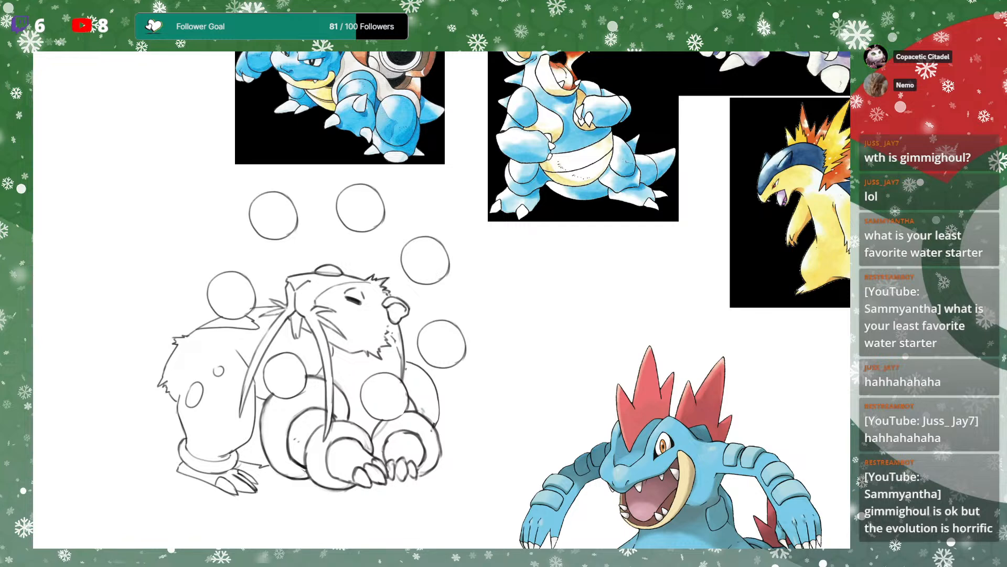
{"action": "key", "text": "ctrl+v"}
{"action": "left_click_drag", "start_coordinate": [493, 278], "coordinate": [172, 126]}
{"action": "left_click_drag", "start_coordinate": [340, 187], "coordinate": [525, 258]}
{"action": "left_click_drag", "start_coordinate": [385, 232], "coordinate": [349, 201]}
{"action": "mouse_move", "coordinate": [519, 242]}
{"action": "left_mouse_down"}
{"action": "mouse_move", "coordinate": [515, 214]}
{"action": "mouse_move", "coordinate": [540, 210]}
{"action": "mouse_move", "coordinate": [559, 229]}
{"action": "mouse_move", "coordinate": [553, 262]}
{"action": "mouse_move", "coordinate": [556, 251]}
{"action": "left_mouse_up"}
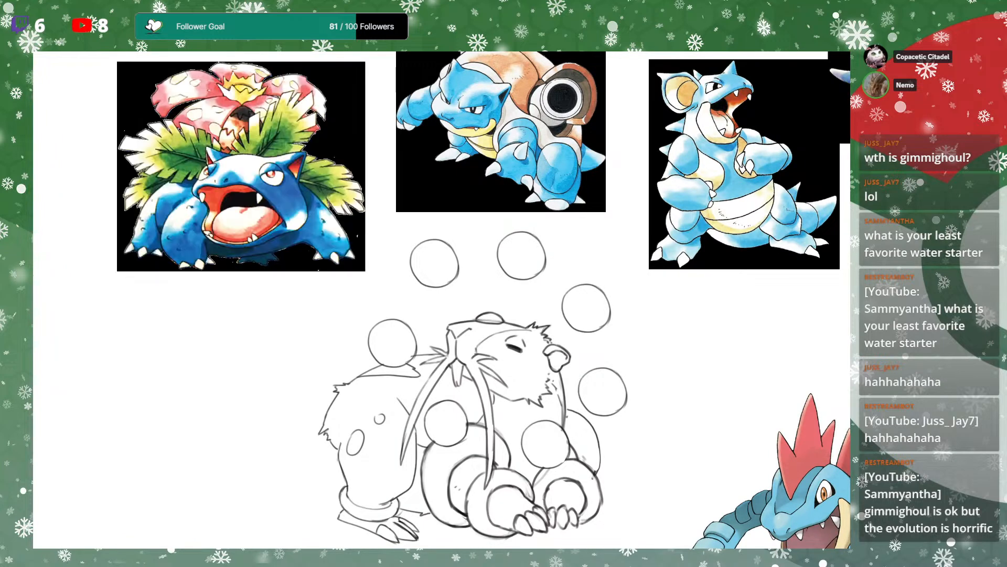
{"action": "mouse_move", "coordinate": [632, 366]}
{"action": "left_mouse_down"}
{"action": "mouse_move", "coordinate": [628, 317]}
{"action": "mouse_move", "coordinate": [639, 329]}
{"action": "mouse_move", "coordinate": [620, 296]}
{"action": "mouse_move", "coordinate": [643, 286]}
{"action": "left_mouse_up"}
{"action": "mouse_move", "coordinate": [409, 341]}
{"action": "left_mouse_down"}
{"action": "mouse_move", "coordinate": [437, 288]}
{"action": "mouse_move", "coordinate": [461, 378]}
{"action": "left_mouse_up"}
{"action": "mouse_move", "coordinate": [411, 349]}
{"action": "left_mouse_down"}
{"action": "mouse_move", "coordinate": [363, 425]}
{"action": "mouse_move", "coordinate": [461, 403]}
{"action": "left_mouse_up"}
{"action": "key", "text": "ctrl+z"}
{"action": "key", "text": "ctrl+z"}
{"action": "key", "text": "ctrl+z"}
{"action": "mouse_move", "coordinate": [407, 369]}
{"action": "left_mouse_down"}
{"action": "mouse_move", "coordinate": [422, 408]}
{"action": "mouse_move", "coordinate": [464, 388]}
{"action": "left_mouse_up"}
{"action": "key", "text": "ctrl+z"}
Select the bubble in front of the creature's chest and enlarge it slightly
{"action": "mouse_move", "coordinate": [685, 277]}
{"action": "left_mouse_down"}
{"action": "mouse_move", "coordinate": [632, 371]}
{"action": "mouse_move", "coordinate": [659, 417]}
{"action": "left_mouse_up"}
{"action": "mouse_move", "coordinate": [649, 356]}
{"action": "left_mouse_down"}
{"action": "mouse_move", "coordinate": [672, 274]}
{"action": "mouse_move", "coordinate": [650, 266]}
{"action": "left_mouse_up"}
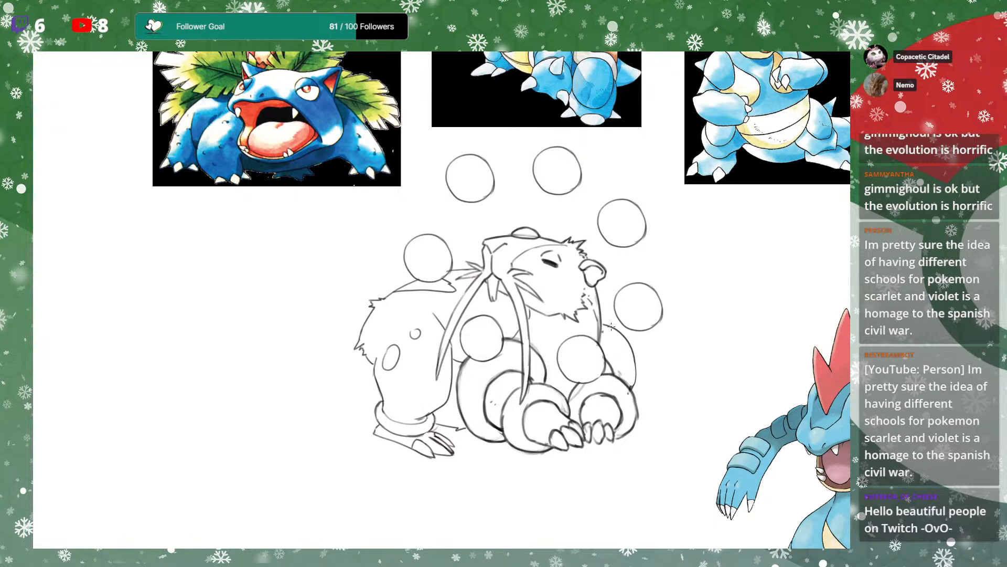
{"action": "left_click_drag", "start_coordinate": [606, 307], "coordinate": [611, 306]}
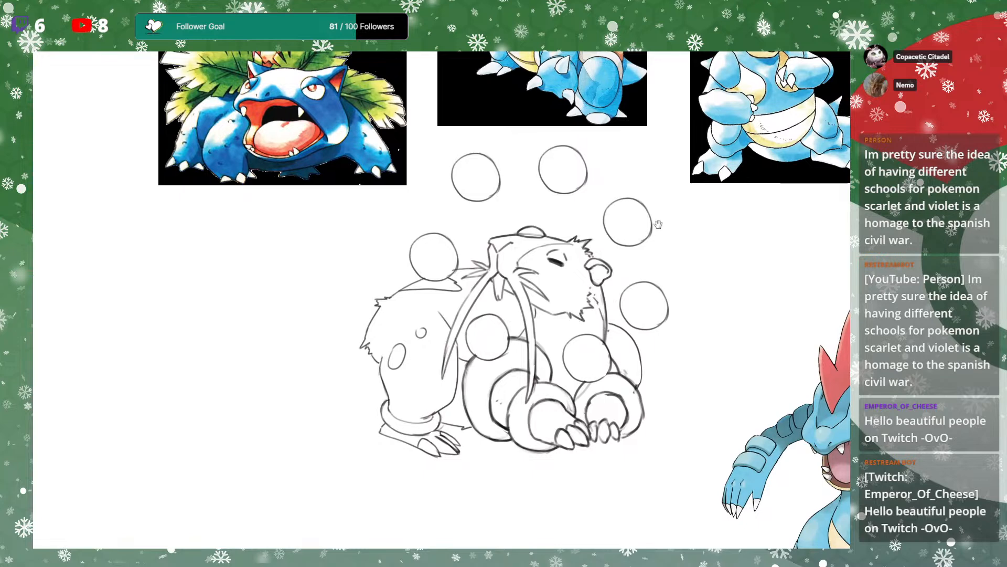
{"action": "left_click_drag", "start_coordinate": [659, 229], "coordinate": [666, 183]}
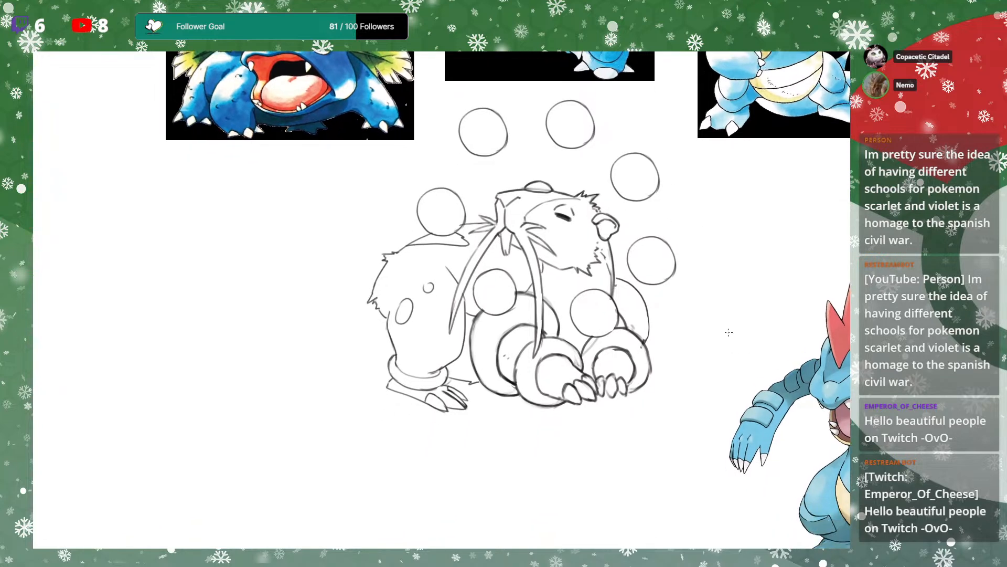
{"action": "key", "text": "ctrl+plus"}
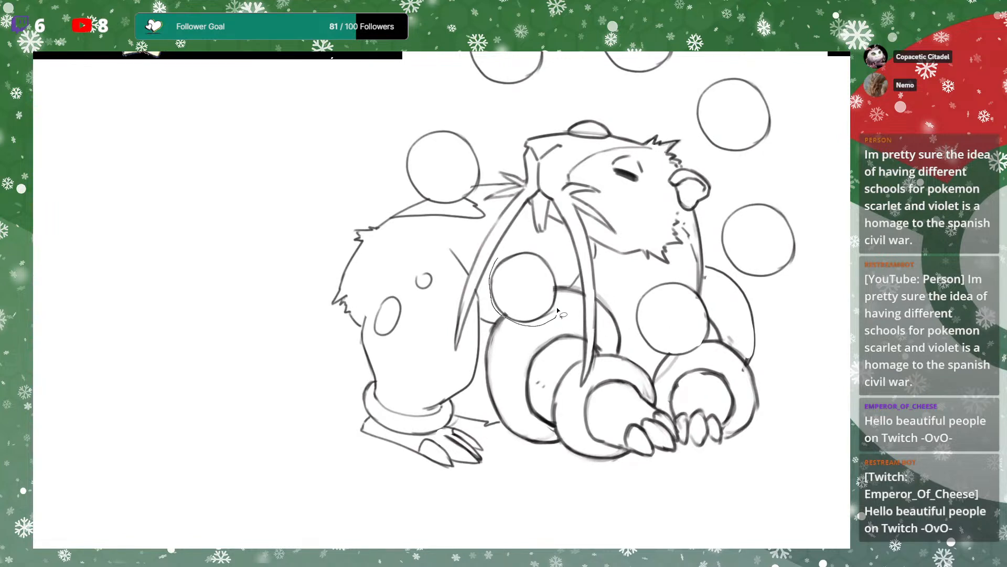
{"action": "left_click_drag", "start_coordinate": [534, 248], "coordinate": [542, 252]}
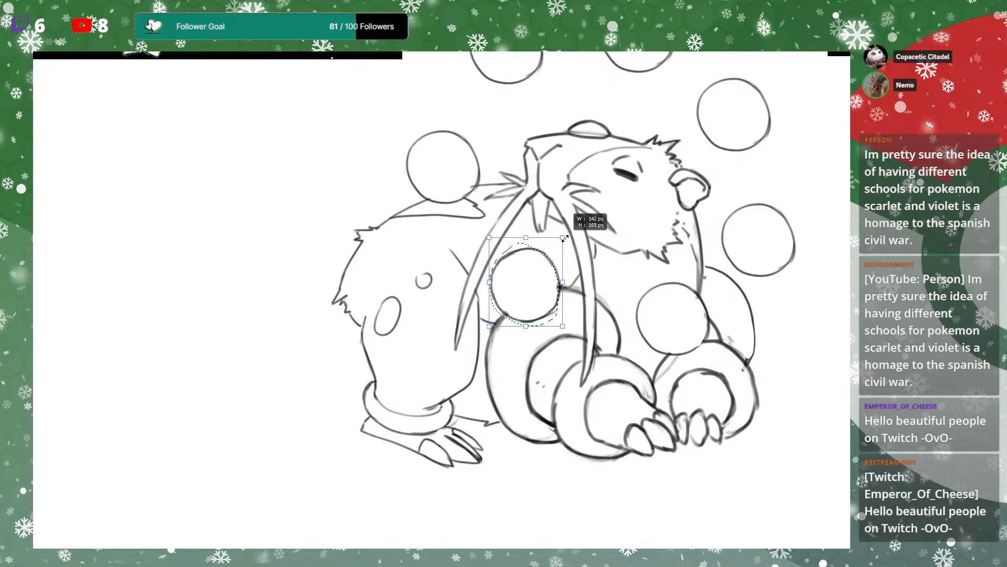
{"action": "key", "text": "ctrl+d"}
{"action": "mouse_move", "coordinate": [718, 220]}
{"action": "left_mouse_down"}
{"action": "mouse_move", "coordinate": [674, 265]}
{"action": "mouse_move", "coordinate": [697, 259]}
{"action": "mouse_move", "coordinate": [676, 314]}
{"action": "mouse_move", "coordinate": [641, 321]}
{"action": "left_mouse_up"}
{"action": "key", "text": "ctrl+minus"}
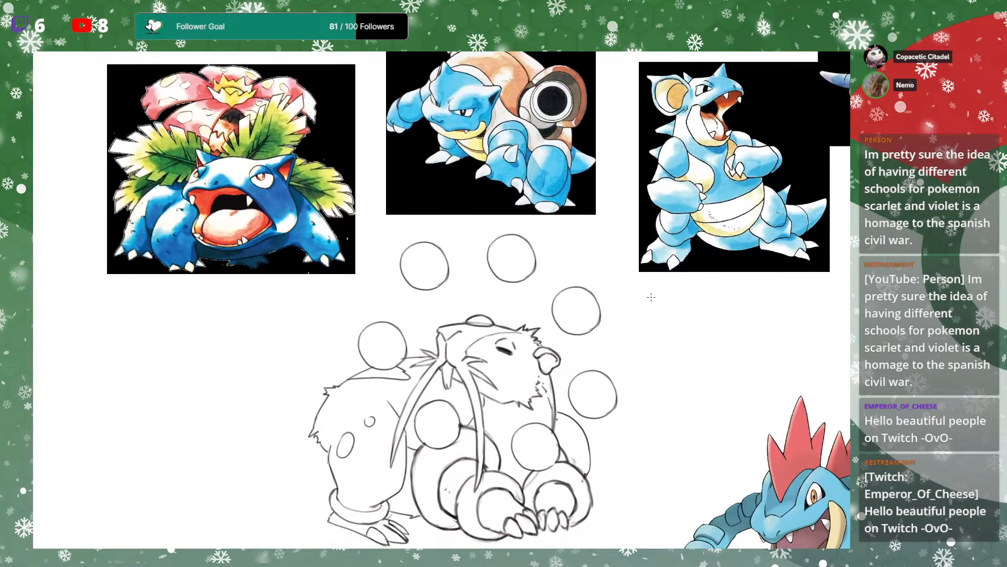
Rotate the whole creature line art with its bubbles slightly clockwise
{"action": "mouse_move", "coordinate": [686, 266]}
{"action": "left_mouse_down"}
{"action": "mouse_move", "coordinate": [699, 252]}
{"action": "mouse_move", "coordinate": [598, 303]}
{"action": "mouse_move", "coordinate": [673, 302]}
{"action": "left_mouse_up"}
{"action": "left_click_drag", "start_coordinate": [654, 319], "coordinate": [664, 283]}
{"action": "mouse_move", "coordinate": [308, 316]}
{"action": "left_mouse_down"}
{"action": "mouse_move", "coordinate": [295, 373]}
{"action": "mouse_move", "coordinate": [567, 450]}
{"action": "mouse_move", "coordinate": [394, 158]}
{"action": "mouse_move", "coordinate": [291, 315]}
{"action": "left_mouse_up"}
{"action": "key", "text": "ctrl+t"}
{"action": "mouse_move", "coordinate": [705, 286]}
{"action": "left_mouse_down"}
{"action": "mouse_move", "coordinate": [719, 291]}
{"action": "mouse_move", "coordinate": [716, 306]}
{"action": "mouse_move", "coordinate": [718, 297]}
{"action": "left_mouse_up"}
{"action": "key", "text": "Return"}
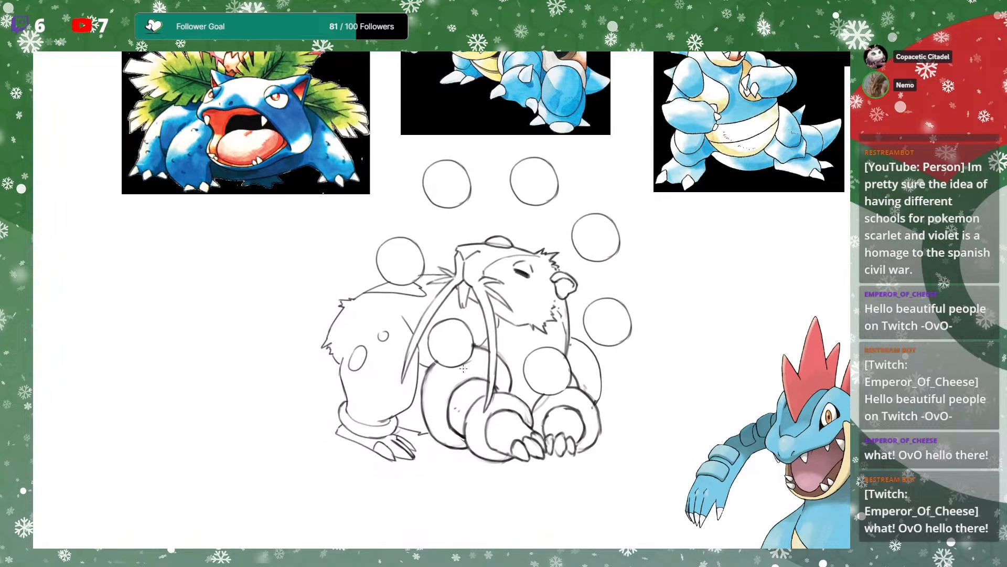
{"action": "mouse_move", "coordinate": [476, 382]}
{"action": "left_mouse_down"}
{"action": "mouse_move", "coordinate": [469, 376]}
{"action": "mouse_move", "coordinate": [488, 363]}
{"action": "left_mouse_up"}
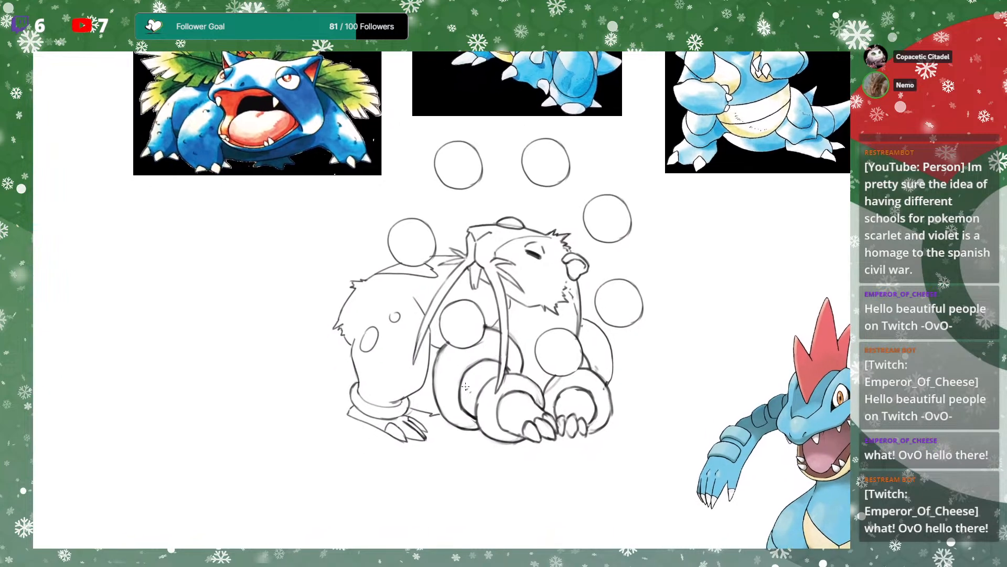
{"action": "left_click_drag", "start_coordinate": [570, 348], "coordinate": [587, 326]}
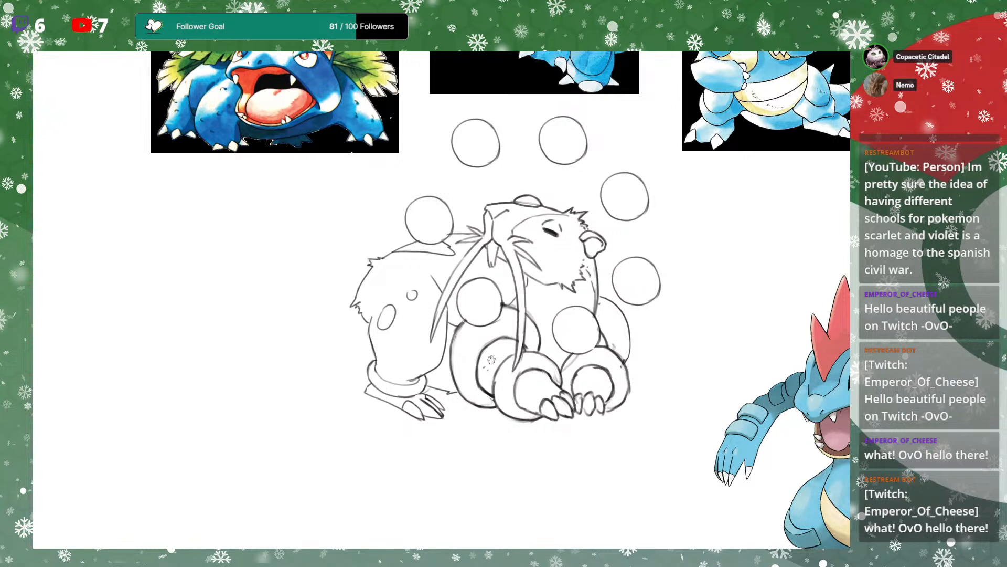
{"action": "left_click_drag", "start_coordinate": [479, 362], "coordinate": [495, 326]}
{"action": "mouse_move", "coordinate": [460, 361]}
{"action": "left_mouse_down"}
{"action": "mouse_move", "coordinate": [438, 342]}
{"action": "mouse_move", "coordinate": [428, 350]}
{"action": "mouse_move", "coordinate": [492, 353]}
{"action": "left_mouse_up"}
{"action": "key", "text": "Delete"}
{"action": "key", "text": "ctrl+d"}
{"action": "key", "text": "ctrl+z"}
{"action": "key", "text": "ctrl+z"}
{"action": "key", "text": "ctrl+z"}
Delete the toes and claws of the hind foot below the ankle ring
{"action": "left_click_drag", "start_coordinate": [435, 347], "coordinate": [408, 354]}
{"action": "left_click_drag", "start_coordinate": [471, 368], "coordinate": [446, 342]}
{"action": "key", "text": "Delete"}
{"action": "key", "text": "ctrl+d"}
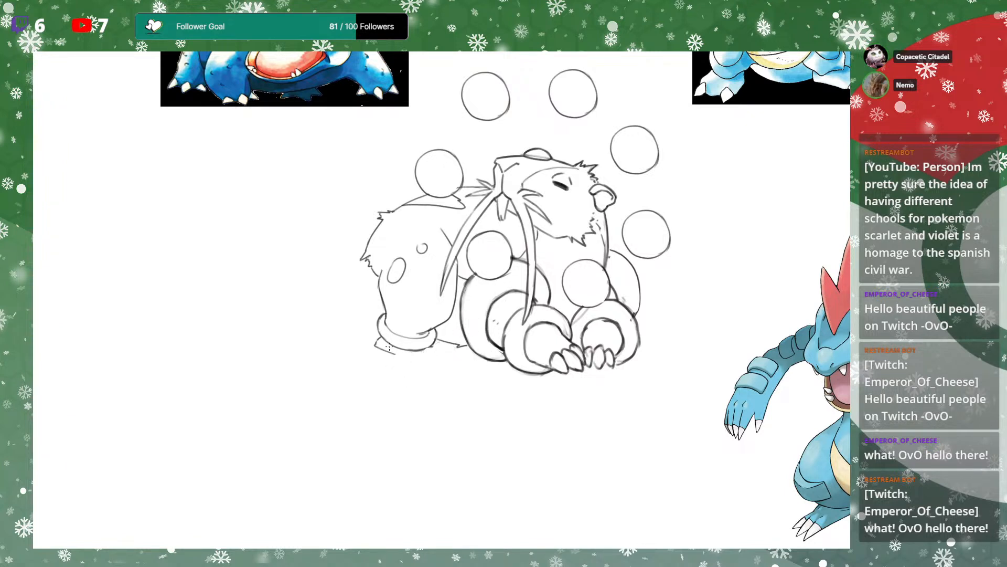
Redraw the hind foot below the ankle ring with splayed, clawed toes
{"action": "mouse_move", "coordinate": [386, 353]}
{"action": "left_mouse_down"}
{"action": "mouse_move", "coordinate": [430, 370]}
{"action": "mouse_move", "coordinate": [455, 358]}
{"action": "mouse_move", "coordinate": [436, 348]}
{"action": "left_mouse_up"}
{"action": "mouse_move", "coordinate": [399, 360]}
{"action": "left_mouse_down"}
{"action": "mouse_move", "coordinate": [441, 364]}
{"action": "mouse_move", "coordinate": [443, 387]}
{"action": "mouse_move", "coordinate": [433, 351]}
{"action": "mouse_move", "coordinate": [464, 377]}
{"action": "mouse_move", "coordinate": [430, 363]}
{"action": "mouse_move", "coordinate": [449, 370]}
{"action": "left_mouse_up"}
{"action": "mouse_move", "coordinate": [607, 265]}
{"action": "left_mouse_down"}
{"action": "mouse_move", "coordinate": [587, 310]}
{"action": "mouse_move", "coordinate": [588, 253]}
{"action": "left_mouse_up"}
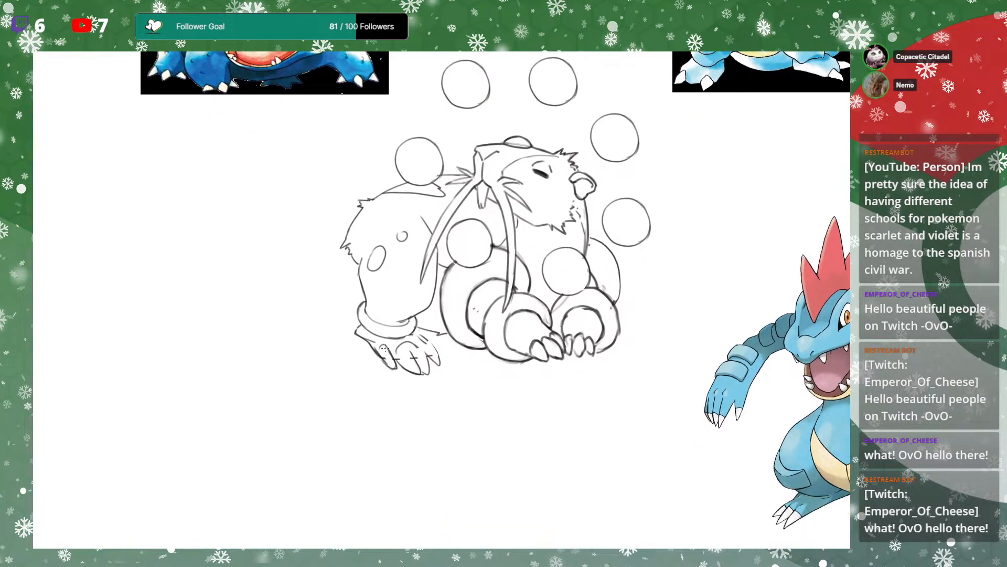
Clean up the overlapping sketch lines inside the redrawn hind foot and its toes
{"action": "mouse_move", "coordinate": [393, 359]}
{"action": "left_mouse_down"}
{"action": "mouse_move", "coordinate": [380, 362]}
{"action": "mouse_move", "coordinate": [403, 361]}
{"action": "left_mouse_up"}
{"action": "left_click_drag", "start_coordinate": [564, 280], "coordinate": [569, 338]}
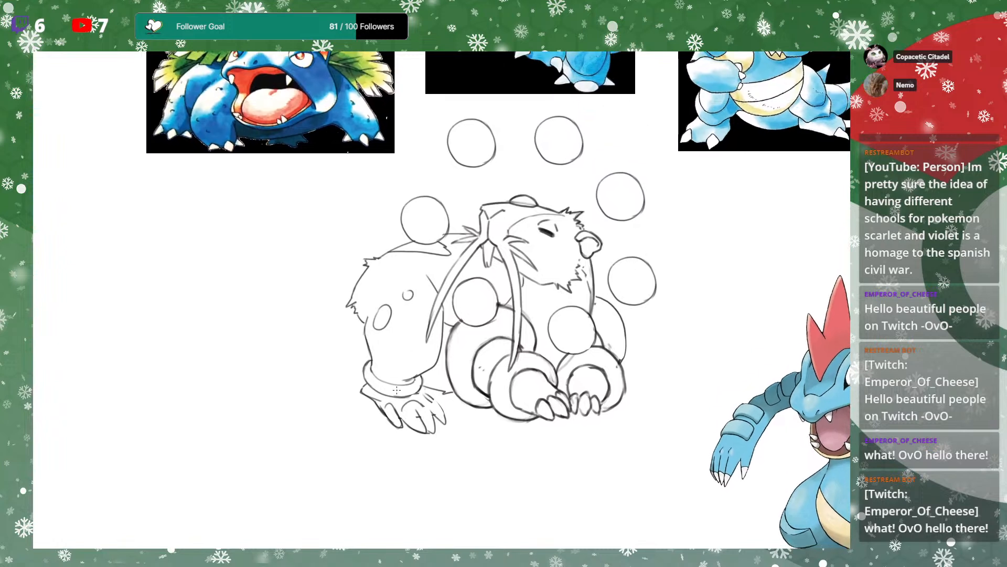
{"action": "left_click_drag", "start_coordinate": [425, 401], "coordinate": [429, 345]}
{"action": "mouse_move", "coordinate": [405, 362]}
{"action": "left_mouse_down"}
{"action": "mouse_move", "coordinate": [416, 350]}
{"action": "mouse_move", "coordinate": [432, 355]}
{"action": "left_mouse_up"}
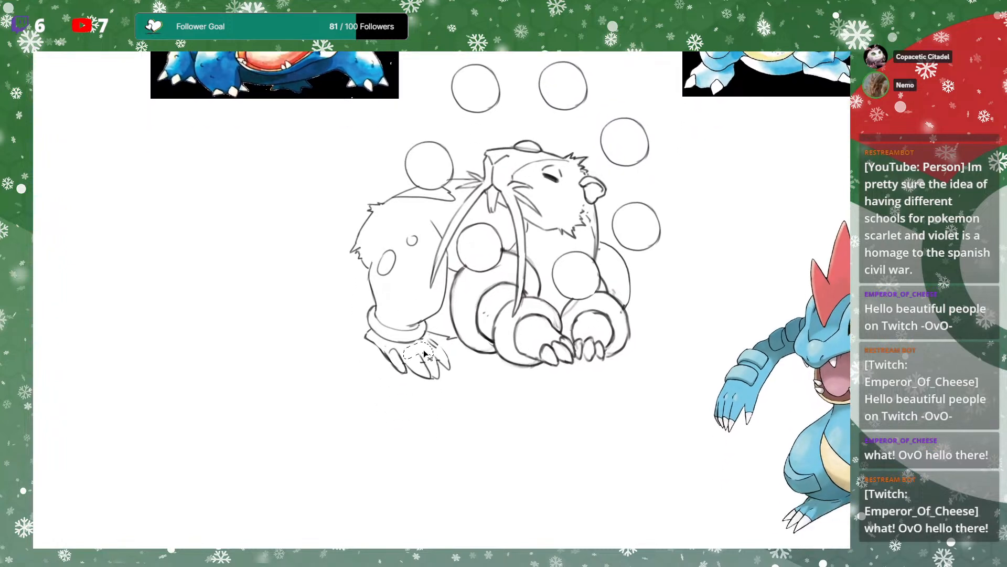
{"action": "key", "text": "ctrl+d"}
{"action": "key", "text": "b"}
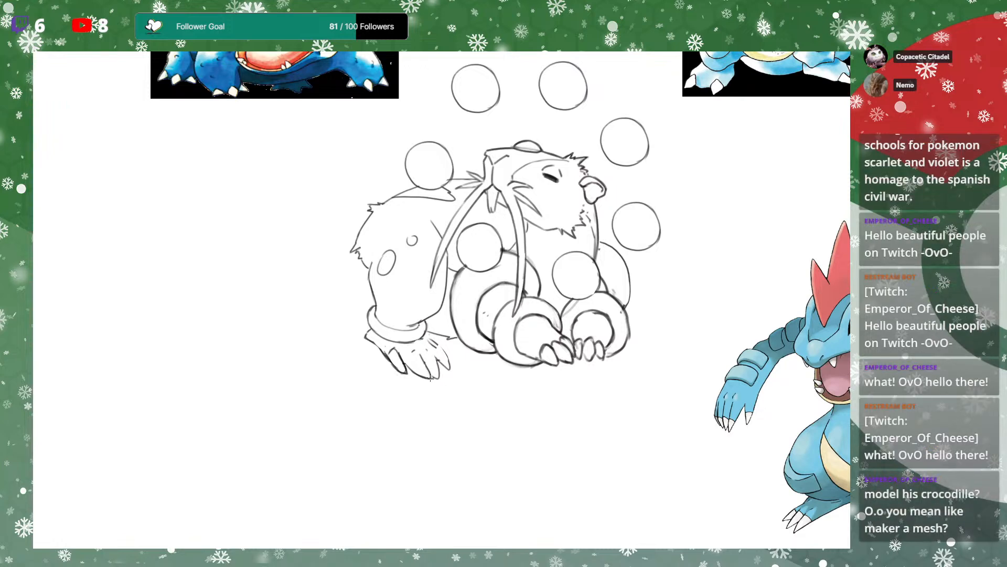
Refine the claw outlines on the hind foot's toes and touch up the ankle ring above them
{"action": "left_click_drag", "start_coordinate": [439, 361], "coordinate": [439, 376]}
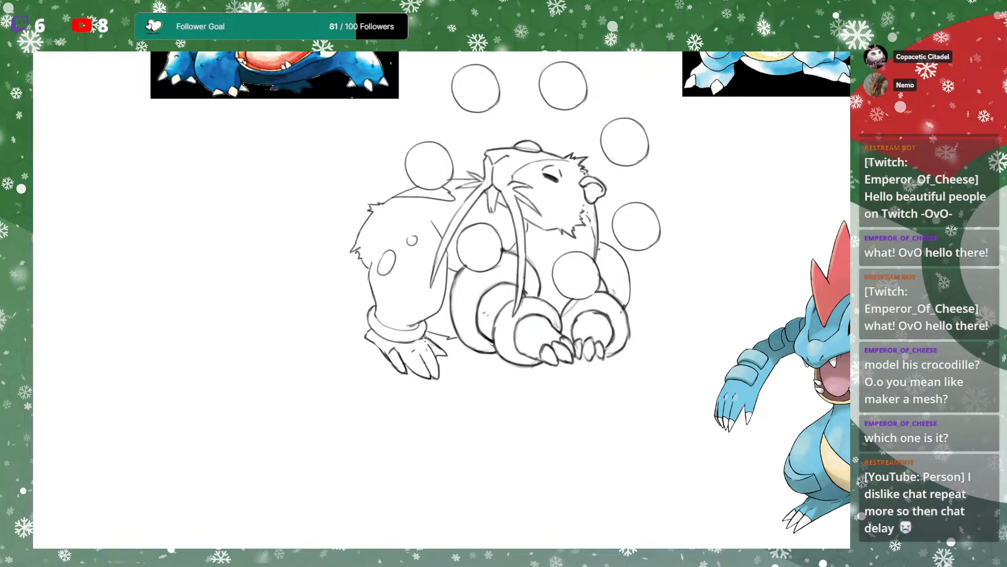
{"action": "mouse_move", "coordinate": [452, 298]}
{"action": "left_mouse_down"}
{"action": "mouse_move", "coordinate": [433, 431]}
{"action": "mouse_move", "coordinate": [374, 449]}
{"action": "mouse_move", "coordinate": [376, 464]}
{"action": "mouse_move", "coordinate": [476, 280]}
{"action": "left_mouse_up"}
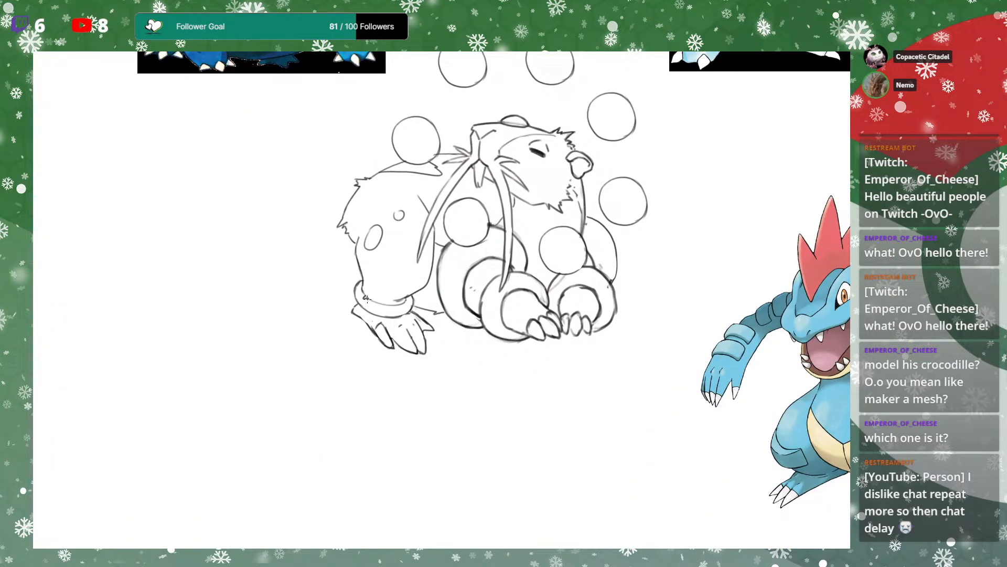
{"action": "left_click_drag", "start_coordinate": [397, 308], "coordinate": [414, 300]}
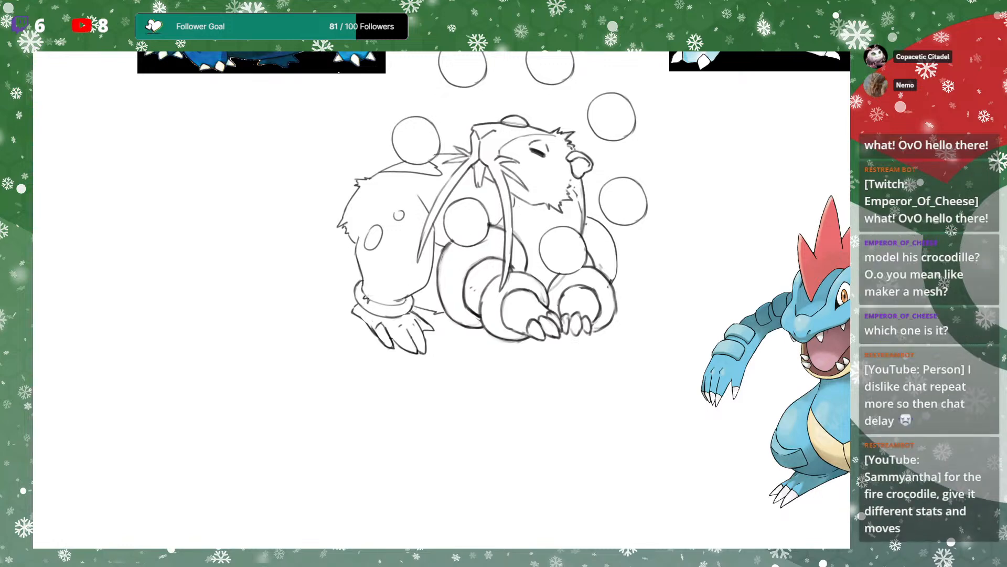
{"action": "left_click_drag", "start_coordinate": [544, 216], "coordinate": [463, 299]}
{"action": "left_click_drag", "start_coordinate": [551, 304], "coordinate": [559, 263]}
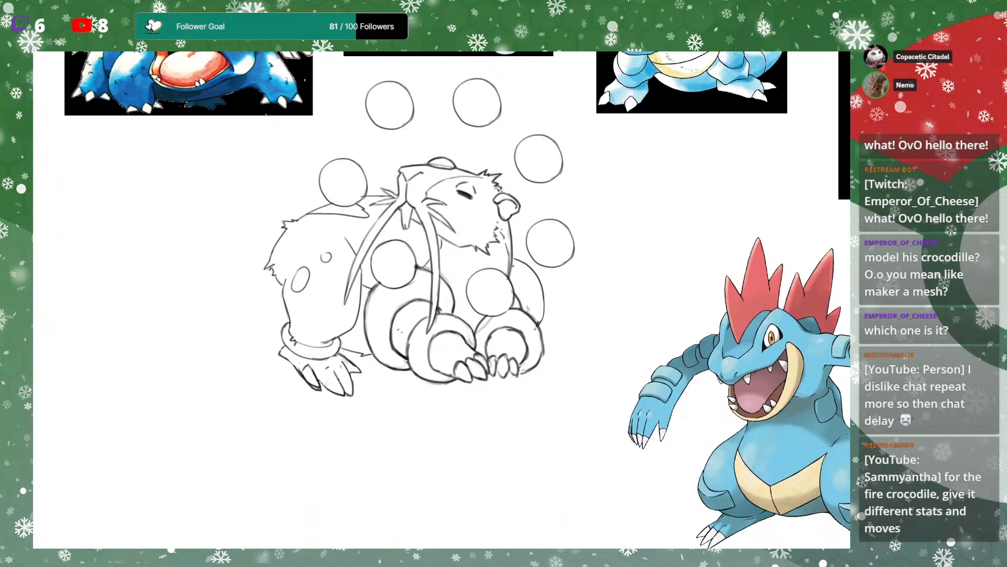
{"action": "left_click_drag", "start_coordinate": [322, 385], "coordinate": [344, 394]}
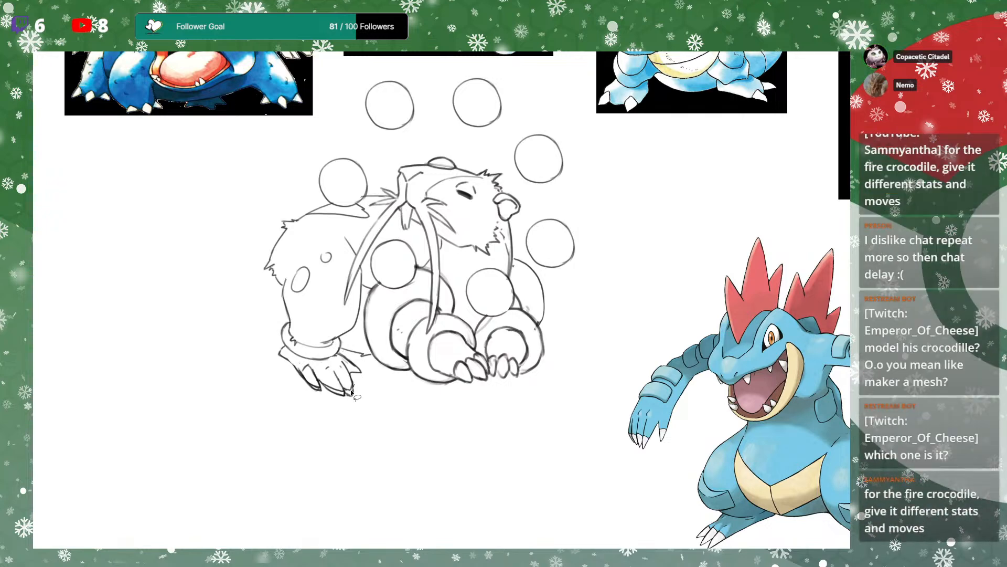
{"action": "mouse_move", "coordinate": [323, 386]}
{"action": "left_mouse_down"}
{"action": "mouse_move", "coordinate": [364, 388]}
{"action": "mouse_move", "coordinate": [319, 390]}
{"action": "left_mouse_up"}
{"action": "mouse_move", "coordinate": [385, 341]}
{"action": "left_mouse_down"}
{"action": "mouse_move", "coordinate": [407, 314]}
{"action": "mouse_move", "coordinate": [411, 348]}
{"action": "mouse_move", "coordinate": [395, 325]}
{"action": "left_mouse_up"}
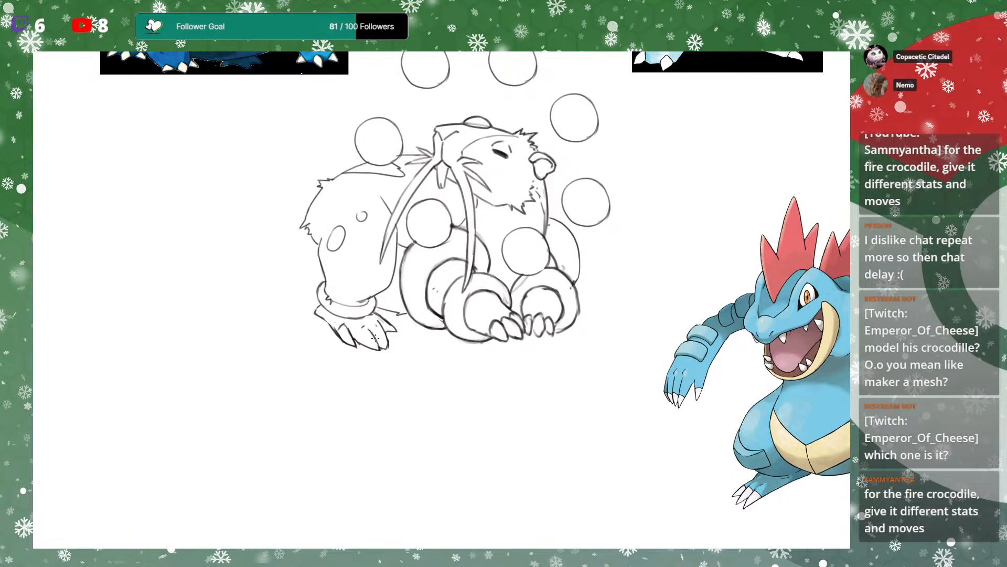
{"action": "mouse_move", "coordinate": [436, 274]}
{"action": "left_mouse_down"}
{"action": "mouse_move", "coordinate": [446, 331]}
{"action": "mouse_move", "coordinate": [412, 392]}
{"action": "left_mouse_up"}
{"action": "left_click_drag", "start_coordinate": [600, 300], "coordinate": [612, 211]}
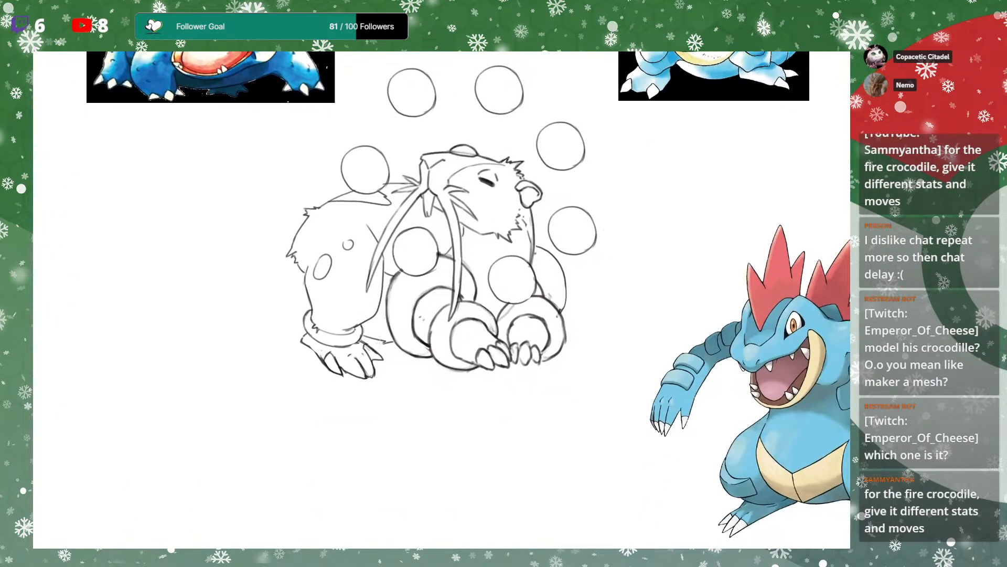
{"action": "left_click_drag", "start_coordinate": [393, 325], "coordinate": [388, 333]}
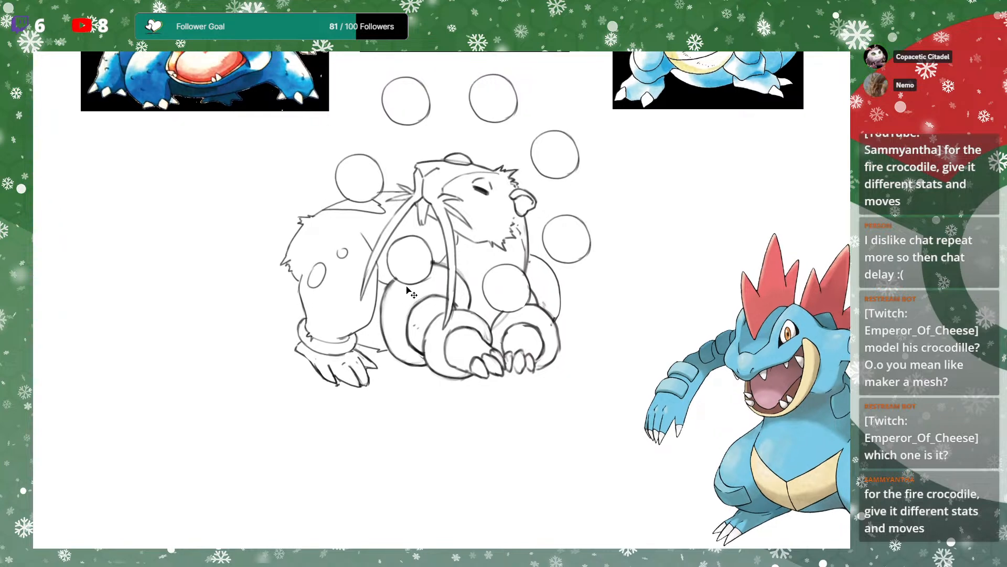
{"action": "mouse_move", "coordinate": [311, 340]}
{"action": "left_mouse_down"}
{"action": "mouse_move", "coordinate": [326, 477]}
{"action": "mouse_move", "coordinate": [300, 378]}
{"action": "left_mouse_up"}
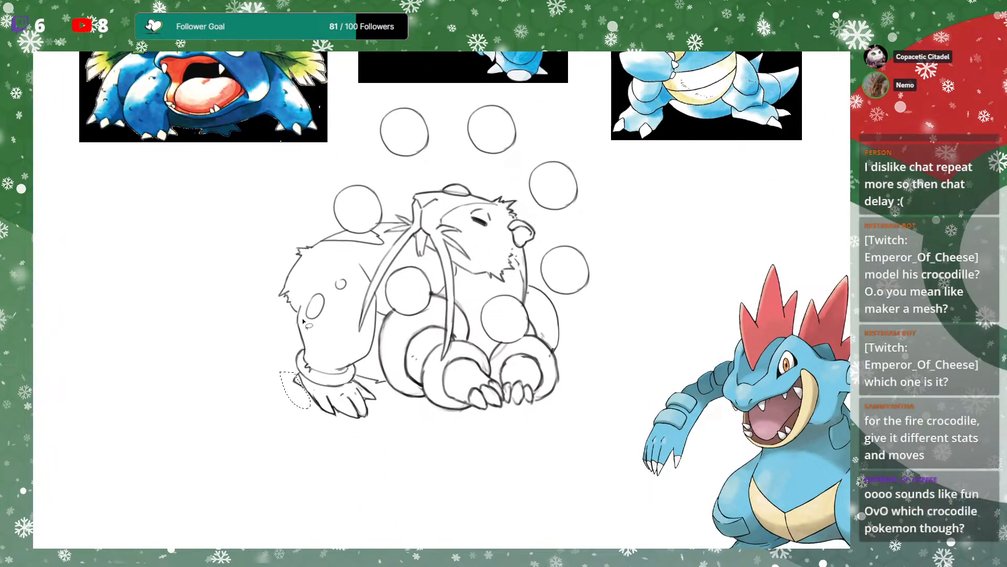
{"action": "left_click_drag", "start_coordinate": [349, 314], "coordinate": [358, 271]}
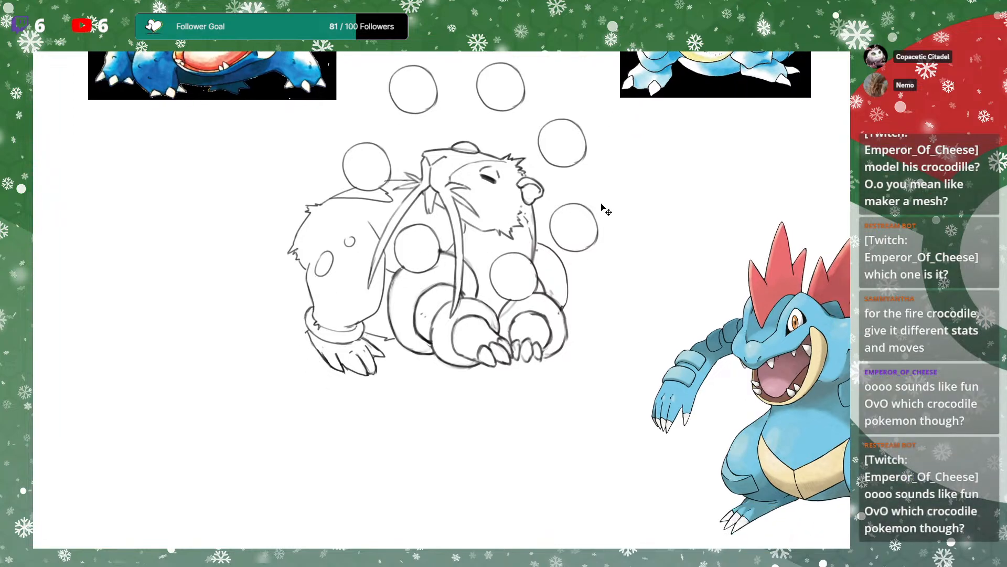
{"action": "key", "text": "ctrl+z"}
{"action": "key", "text": "ctrl+z"}
{"action": "key", "text": "ctrl+z"}
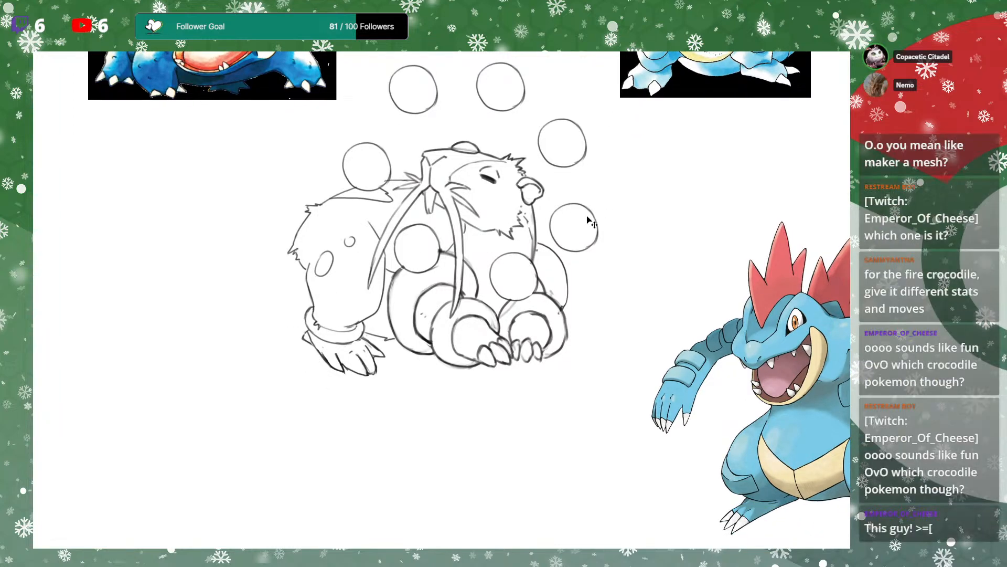
{"action": "left_click_drag", "start_coordinate": [594, 226], "coordinate": [553, 229]}
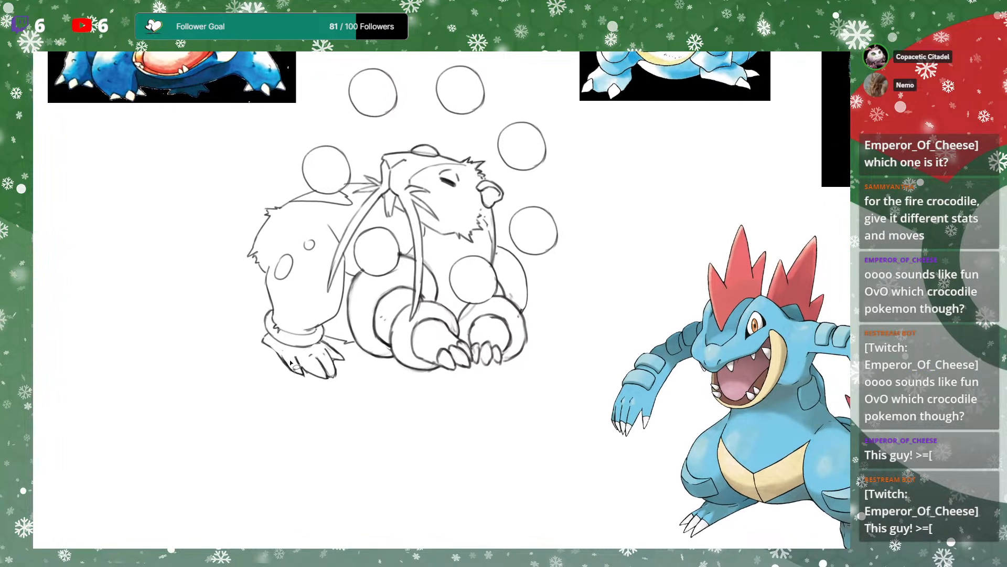
{"action": "mouse_move", "coordinate": [480, 287]}
{"action": "left_mouse_down"}
{"action": "mouse_move", "coordinate": [473, 292]}
{"action": "mouse_move", "coordinate": [528, 283]}
{"action": "left_mouse_up"}
{"action": "mouse_move", "coordinate": [599, 274]}
{"action": "left_mouse_down"}
{"action": "mouse_move", "coordinate": [595, 247]}
{"action": "mouse_move", "coordinate": [590, 291]}
{"action": "left_mouse_up"}
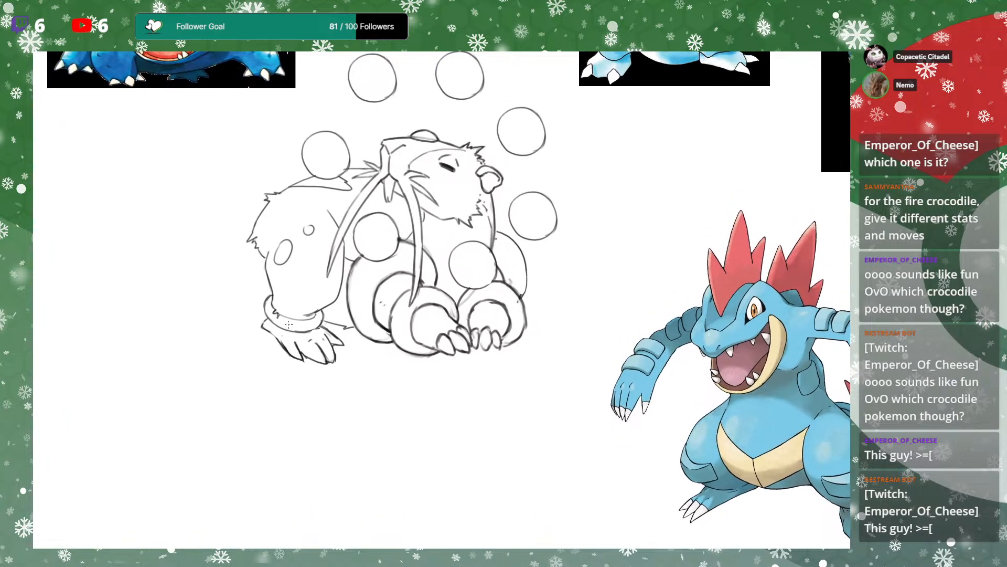
{"action": "left_click_drag", "start_coordinate": [572, 212], "coordinate": [568, 230]}
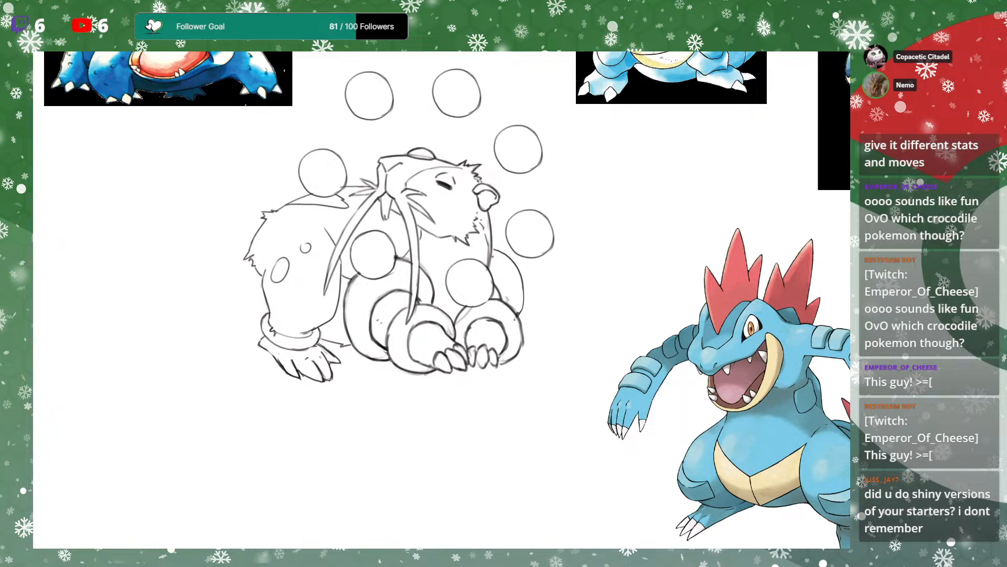
Rotate and reposition the outer toes of the hind foot below the ankle ring
{"action": "left_click_drag", "start_coordinate": [402, 248], "coordinate": [411, 254]}
{"action": "key", "text": "ctrl+plus"}
{"action": "left_click_drag", "start_coordinate": [390, 299], "coordinate": [395, 284]}
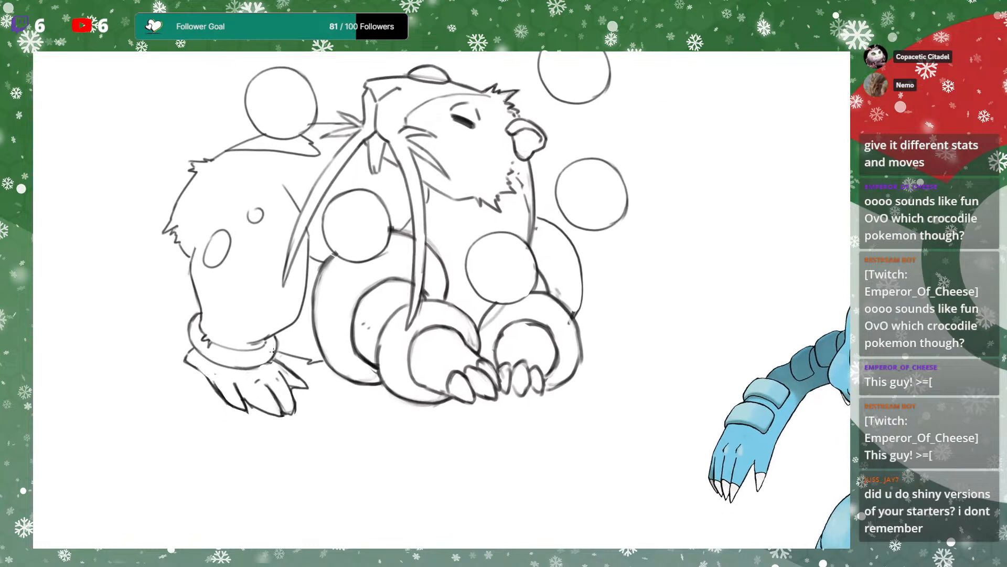
{"action": "mouse_move", "coordinate": [198, 372]}
{"action": "left_mouse_down"}
{"action": "mouse_move", "coordinate": [260, 415]}
{"action": "mouse_move", "coordinate": [235, 382]}
{"action": "left_mouse_up"}
{"action": "key", "text": "l"}
{"action": "left_click_drag", "start_coordinate": [235, 418], "coordinate": [232, 370]}
{"action": "key", "text": "ctrl+x"}
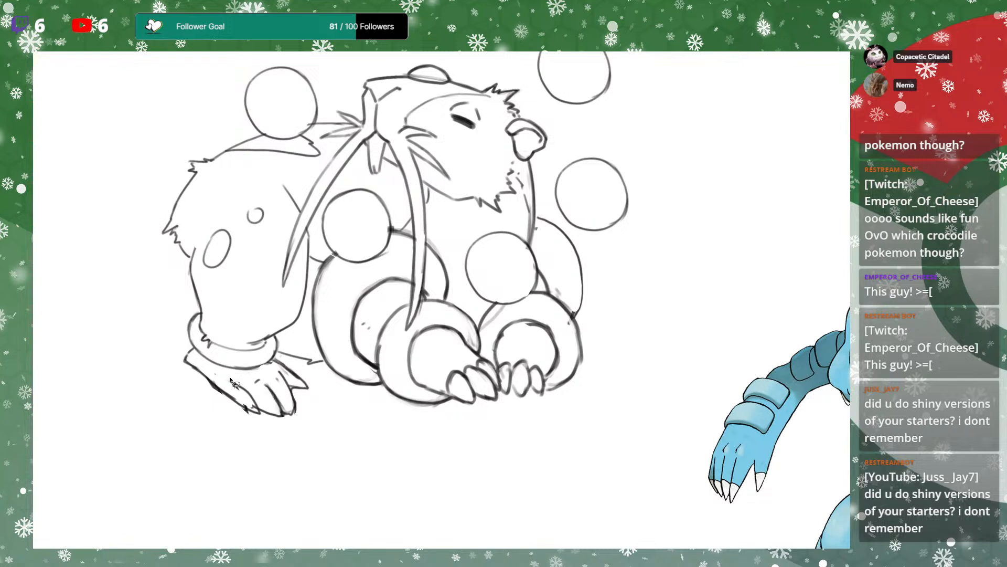
{"action": "mouse_move", "coordinate": [252, 393]}
{"action": "left_mouse_down"}
{"action": "mouse_move", "coordinate": [311, 400]}
{"action": "mouse_move", "coordinate": [226, 379]}
{"action": "left_mouse_up"}
{"action": "key", "text": "ctrl+t"}
{"action": "left_click_drag", "start_coordinate": [352, 370], "coordinate": [344, 345]}
{"action": "left_click_drag", "start_coordinate": [306, 402], "coordinate": [305, 398]}
{"action": "key", "text": "Return"}
{"action": "key", "text": "ctrl+d"}
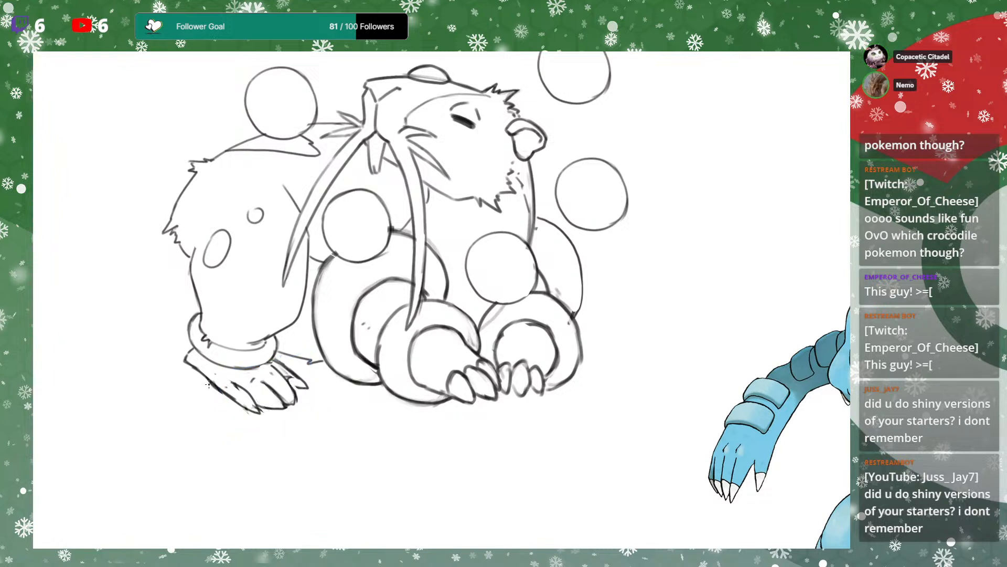
Redraw the lower outline of the hind foot's outermost toe and its claw
{"action": "mouse_move", "coordinate": [225, 395]}
{"action": "left_mouse_down"}
{"action": "mouse_move", "coordinate": [259, 411]}
{"action": "mouse_move", "coordinate": [238, 387]}
{"action": "mouse_move", "coordinate": [260, 414]}
{"action": "left_mouse_up"}
{"action": "key", "text": "ctrl+z"}
{"action": "key", "text": "ctrl+z"}
{"action": "left_click_drag", "start_coordinate": [241, 389], "coordinate": [259, 412]}
{"action": "left_click_drag", "start_coordinate": [406, 325], "coordinate": [405, 303]}
Try tilting the whole hind foot, and delete its line art below the ankle ring
{"action": "key", "text": "l"}
{"action": "mouse_move", "coordinate": [196, 337]}
{"action": "left_mouse_down"}
{"action": "mouse_move", "coordinate": [323, 367]}
{"action": "mouse_move", "coordinate": [275, 337]}
{"action": "mouse_move", "coordinate": [205, 354]}
{"action": "mouse_move", "coordinate": [197, 339]}
{"action": "left_mouse_up"}
{"action": "key", "text": "ctrl+t"}
{"action": "mouse_move", "coordinate": [355, 366]}
{"action": "left_mouse_down"}
{"action": "mouse_move", "coordinate": [355, 354]}
{"action": "mouse_move", "coordinate": [317, 370]}
{"action": "left_mouse_up"}
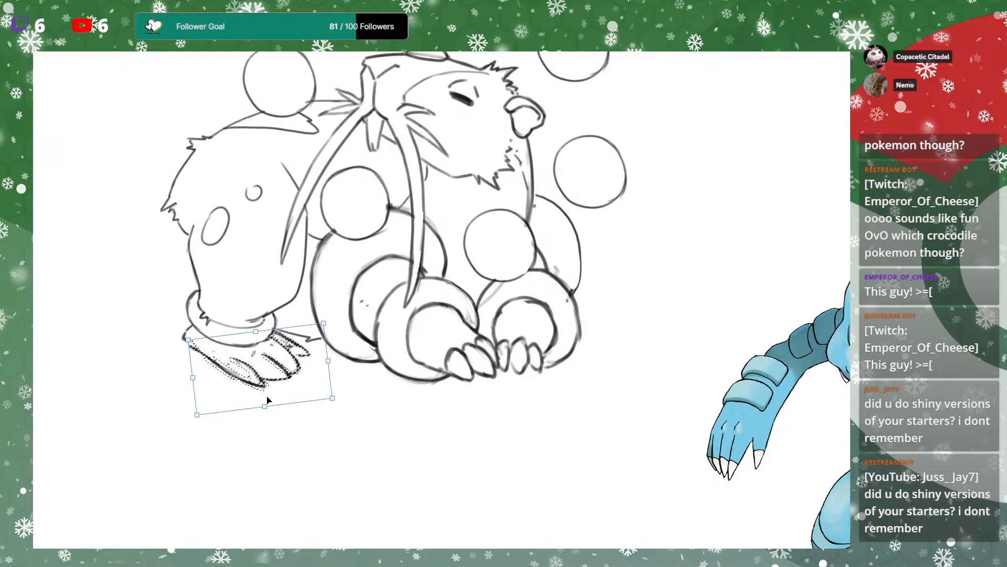
{"action": "key", "text": "Escape"}
{"action": "key", "text": "Delete"}
{"action": "key", "text": "ctrl+d"}
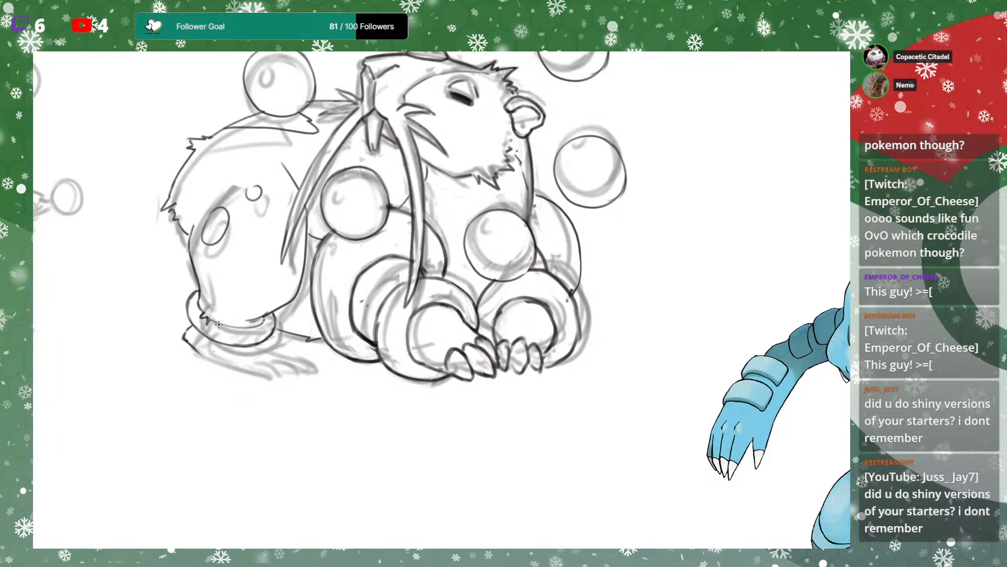
Redraw the hind foot's sole, long toes and claws over the rough sketch
{"action": "left_click_drag", "start_coordinate": [367, 300], "coordinate": [426, 265]}
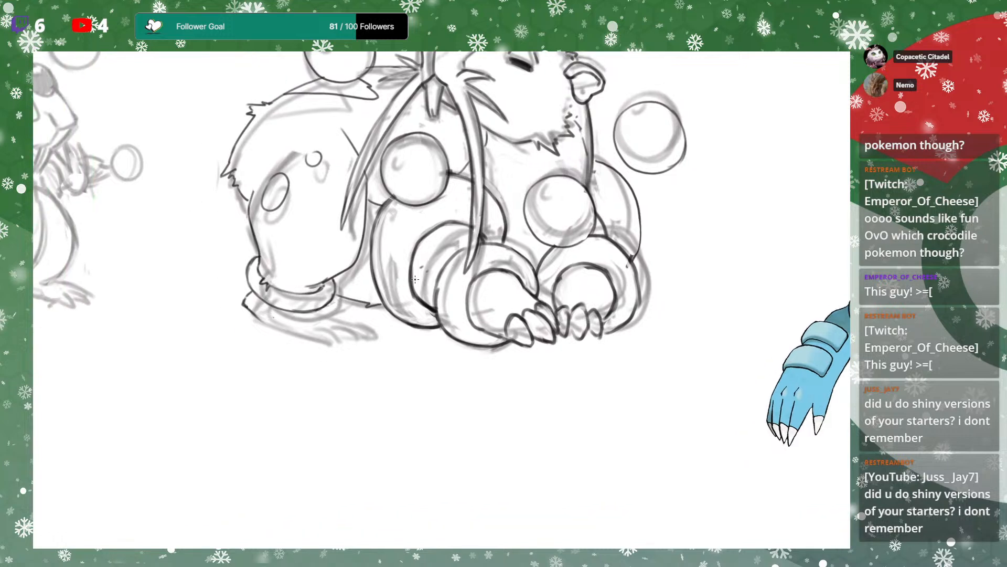
{"action": "left_click_drag", "start_coordinate": [355, 263], "coordinate": [371, 280]}
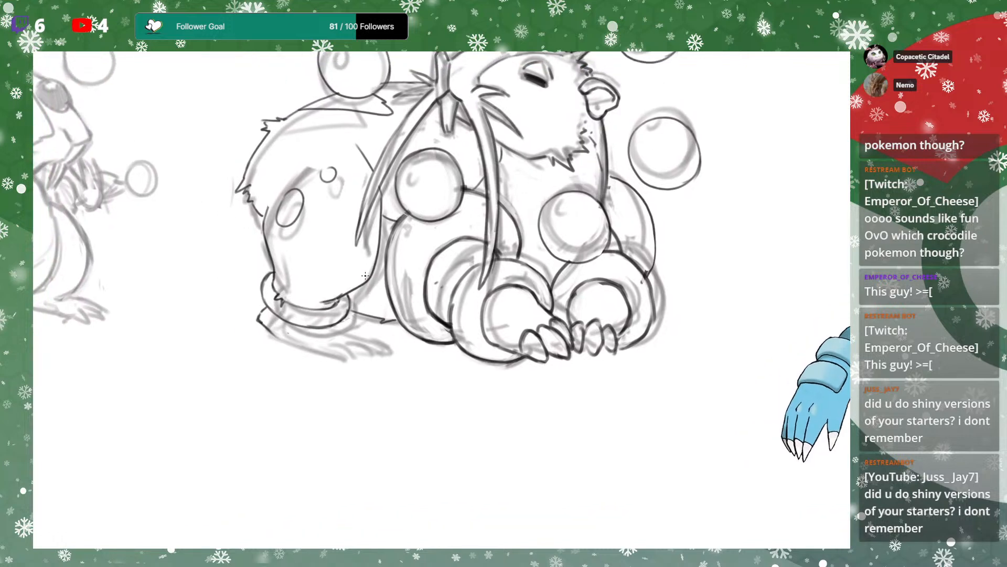
{"action": "left_click_drag", "start_coordinate": [498, 248], "coordinate": [486, 210]}
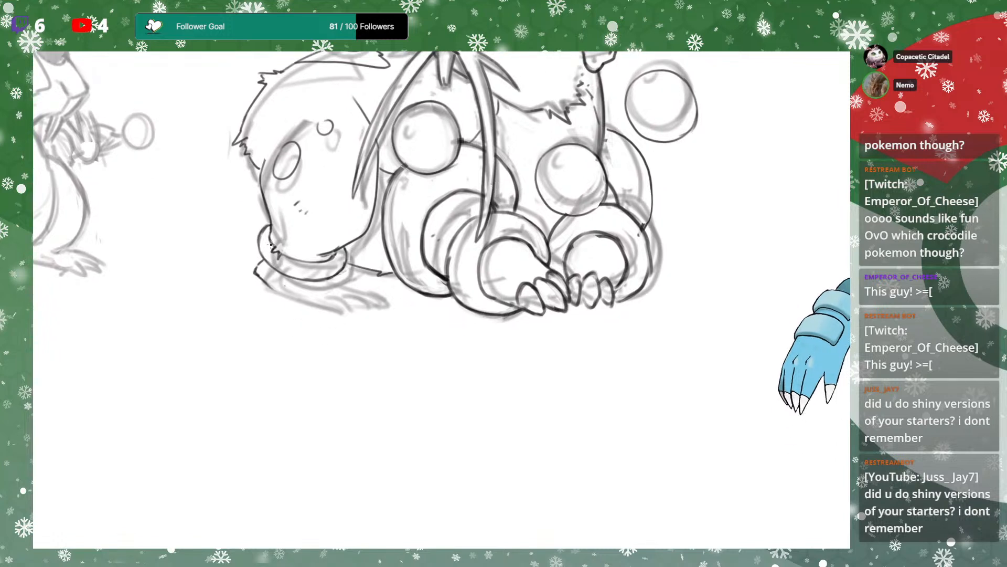
{"action": "left_click_drag", "start_coordinate": [339, 274], "coordinate": [382, 291]}
{"action": "mouse_move", "coordinate": [322, 293]}
{"action": "left_mouse_down"}
{"action": "mouse_move", "coordinate": [339, 279]}
{"action": "mouse_move", "coordinate": [362, 286]}
{"action": "mouse_move", "coordinate": [362, 309]}
{"action": "mouse_move", "coordinate": [376, 311]}
{"action": "left_mouse_up"}
{"action": "mouse_move", "coordinate": [379, 306]}
{"action": "left_mouse_down"}
{"action": "mouse_move", "coordinate": [354, 281]}
{"action": "mouse_move", "coordinate": [350, 307]}
{"action": "mouse_move", "coordinate": [394, 310]}
{"action": "mouse_move", "coordinate": [351, 281]}
{"action": "mouse_move", "coordinate": [378, 305]}
{"action": "left_mouse_up"}
{"action": "key", "text": "ctrl+z"}
{"action": "key", "text": "ctrl+z"}
{"action": "key", "text": "ctrl+z"}
{"action": "key", "text": "ctrl+z"}
{"action": "key", "text": "ctrl+z"}
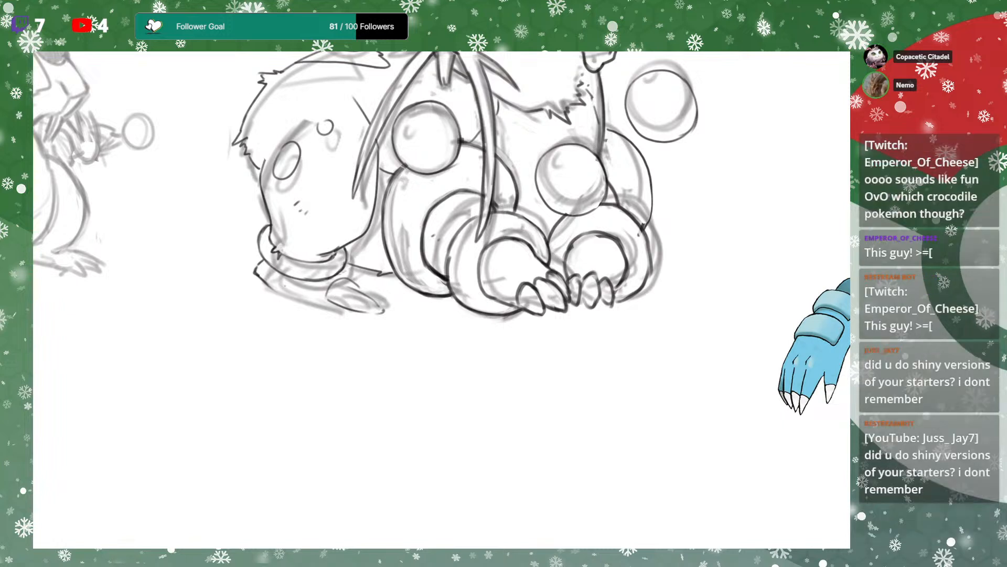
{"action": "mouse_move", "coordinate": [384, 312]}
{"action": "left_mouse_down"}
{"action": "mouse_move", "coordinate": [362, 314]}
{"action": "mouse_move", "coordinate": [344, 285]}
{"action": "mouse_move", "coordinate": [391, 309]}
{"action": "left_mouse_up"}
{"action": "mouse_move", "coordinate": [313, 297]}
{"action": "left_mouse_down"}
{"action": "mouse_move", "coordinate": [326, 289]}
{"action": "mouse_move", "coordinate": [349, 315]}
{"action": "left_mouse_up"}
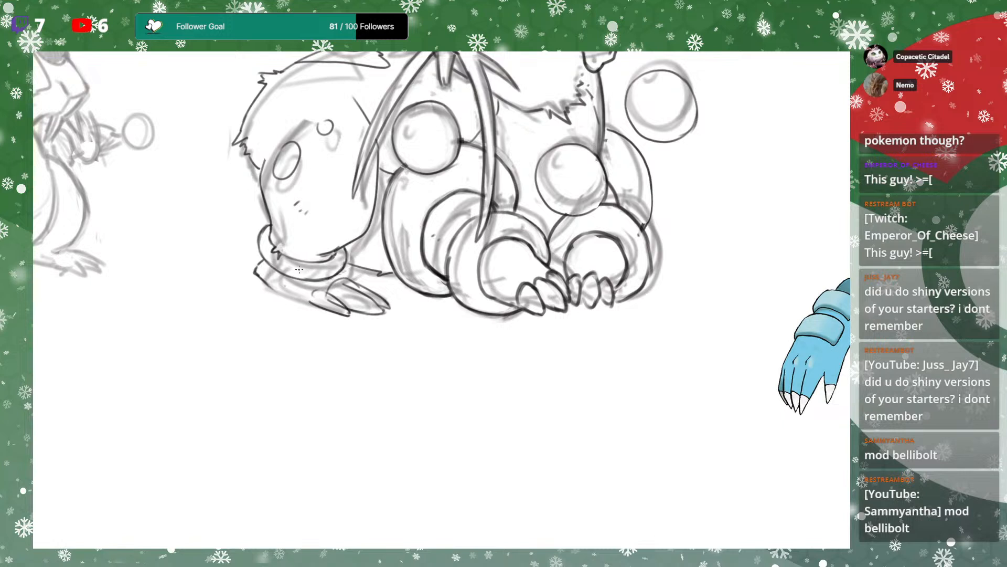
{"action": "mouse_move", "coordinate": [268, 285]}
{"action": "left_mouse_down"}
{"action": "mouse_move", "coordinate": [314, 302]}
{"action": "mouse_move", "coordinate": [301, 288]}
{"action": "left_mouse_up"}
{"action": "key", "text": "l"}
{"action": "key", "text": "p"}
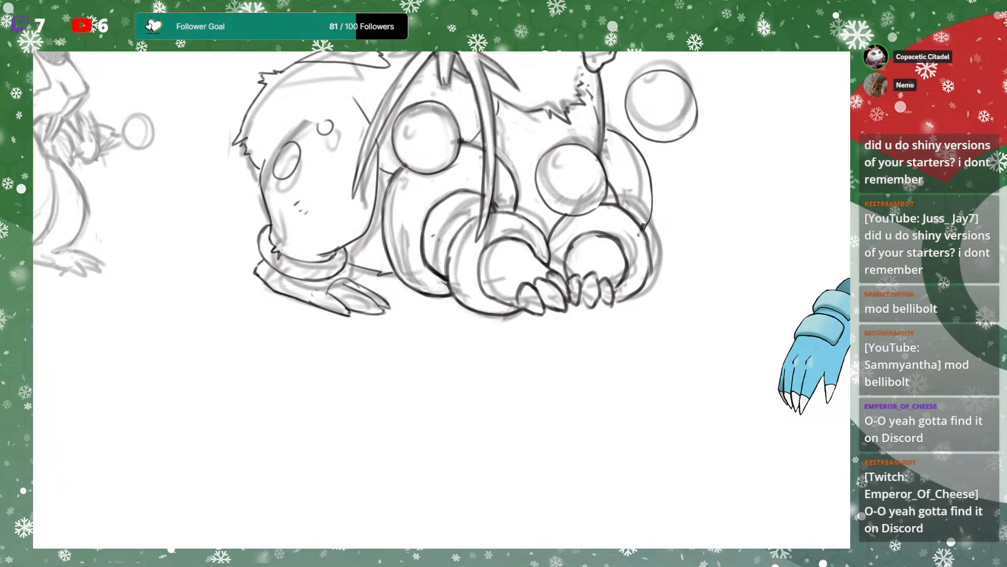
Try erasing and redrawing the toe and claw lines of the new hind foot, and undo the trial strokes
{"action": "mouse_move", "coordinate": [351, 284]}
{"action": "left_mouse_down"}
{"action": "mouse_move", "coordinate": [329, 278]}
{"action": "mouse_move", "coordinate": [350, 274]}
{"action": "mouse_move", "coordinate": [374, 294]}
{"action": "left_mouse_up"}
{"action": "key", "text": "Delete"}
{"action": "key", "text": "ctrl+d"}
{"action": "key", "text": "ctrl+z"}
{"action": "left_click_drag", "start_coordinate": [331, 310], "coordinate": [334, 298]}
{"action": "key", "text": "ctrl+z"}
{"action": "mouse_move", "coordinate": [324, 307]}
{"action": "left_mouse_down"}
{"action": "mouse_move", "coordinate": [347, 310]}
{"action": "mouse_move", "coordinate": [333, 297]}
{"action": "mouse_move", "coordinate": [355, 289]}
{"action": "mouse_move", "coordinate": [354, 315]}
{"action": "left_mouse_up"}
{"action": "mouse_move", "coordinate": [363, 285]}
{"action": "left_mouse_down"}
{"action": "mouse_move", "coordinate": [386, 295]}
{"action": "mouse_move", "coordinate": [383, 308]}
{"action": "left_mouse_up"}
{"action": "left_click_drag", "start_coordinate": [360, 275], "coordinate": [380, 292]}
{"action": "key", "text": "ctrl+z"}
{"action": "key", "text": "ctrl+z"}
{"action": "key", "text": "ctrl+z"}
{"action": "key", "text": "ctrl+z"}
{"action": "key", "text": "ctrl+z"}
{"action": "left_click_drag", "start_coordinate": [437, 267], "coordinate": [411, 294]}
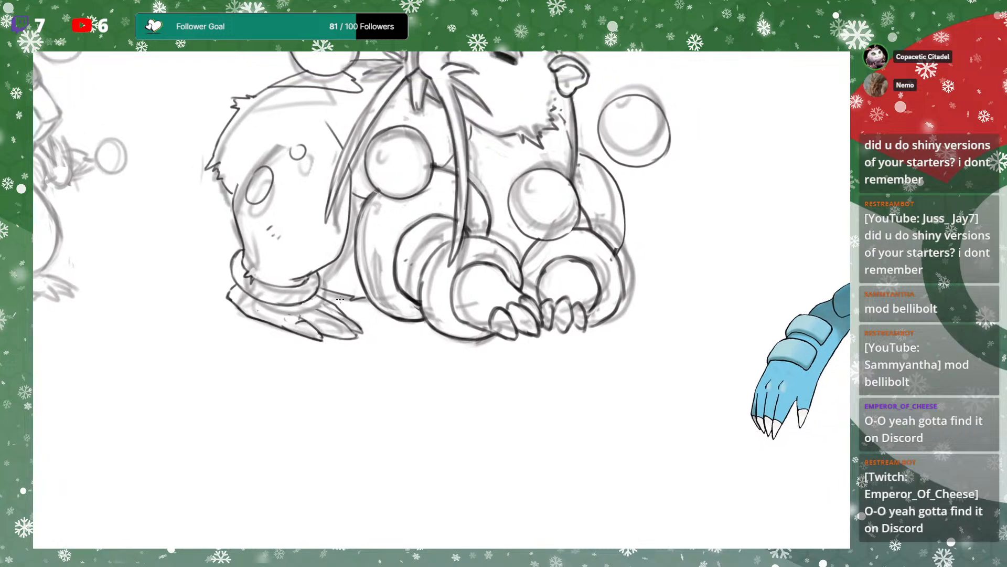
Compare the clean line art of the whole creature with the underlying rough sketch
{"action": "key", "text": "ctrl+minus"}
{"action": "key", "text": "ctrl+comma"}
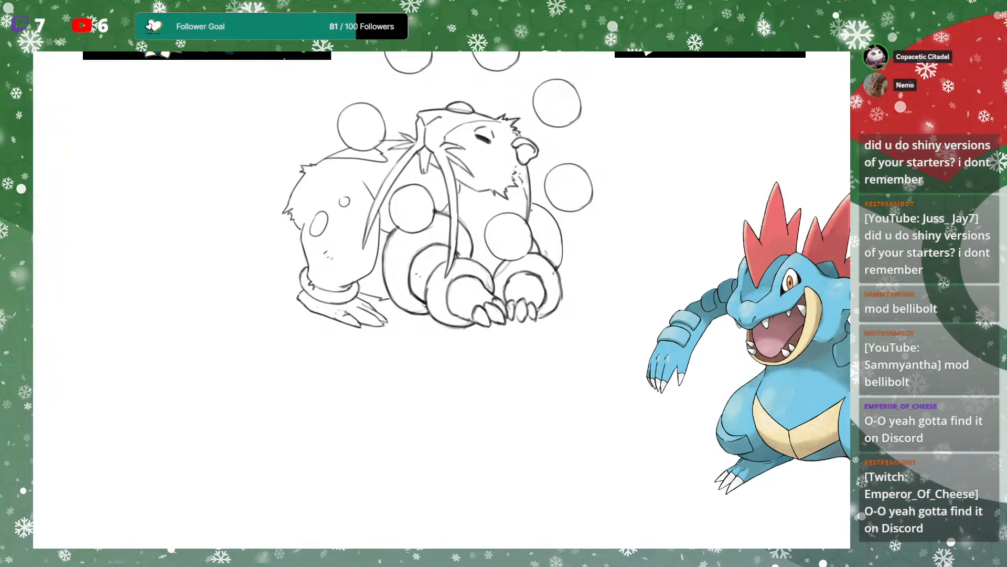
{"action": "key", "text": "ctrl+comma"}
{"action": "key", "text": "ctrl+comma"}
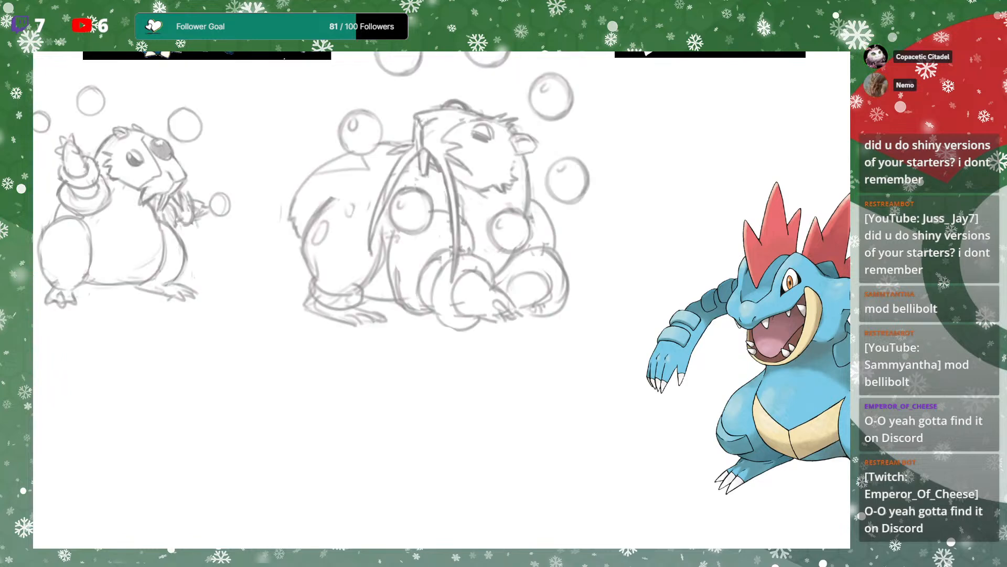
{"action": "key", "text": "ctrl+comma"}
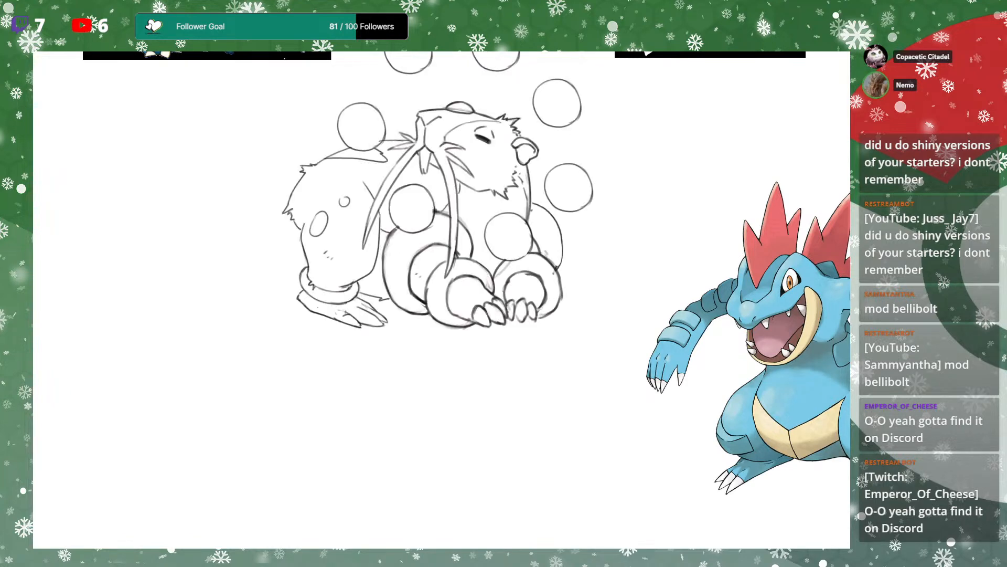
Try rotating the hind foot upward to a flatter angle below the ankle ring, and undo the rotation
{"action": "key", "text": "ctrl+plus"}
{"action": "key", "text": "ctrl+plus"}
{"action": "mouse_move", "coordinate": [257, 333]}
{"action": "left_mouse_down"}
{"action": "mouse_move", "coordinate": [329, 295]}
{"action": "mouse_move", "coordinate": [259, 306]}
{"action": "left_mouse_up"}
{"action": "key", "text": "ctrl+t"}
{"action": "left_click_drag", "start_coordinate": [461, 303], "coordinate": [455, 267]}
{"action": "left_click_drag", "start_coordinate": [355, 336], "coordinate": [363, 328]}
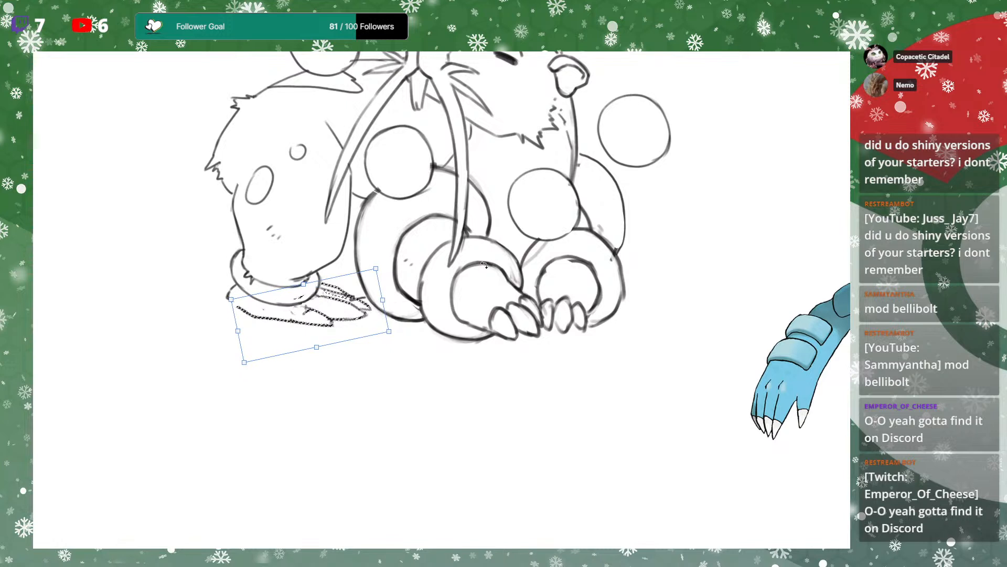
{"action": "left_click_drag", "start_coordinate": [435, 316], "coordinate": [434, 320]}
{"action": "left_click_drag", "start_coordinate": [367, 322], "coordinate": [365, 322]}
{"action": "key", "text": "Return"}
{"action": "key", "text": "ctrl+d"}
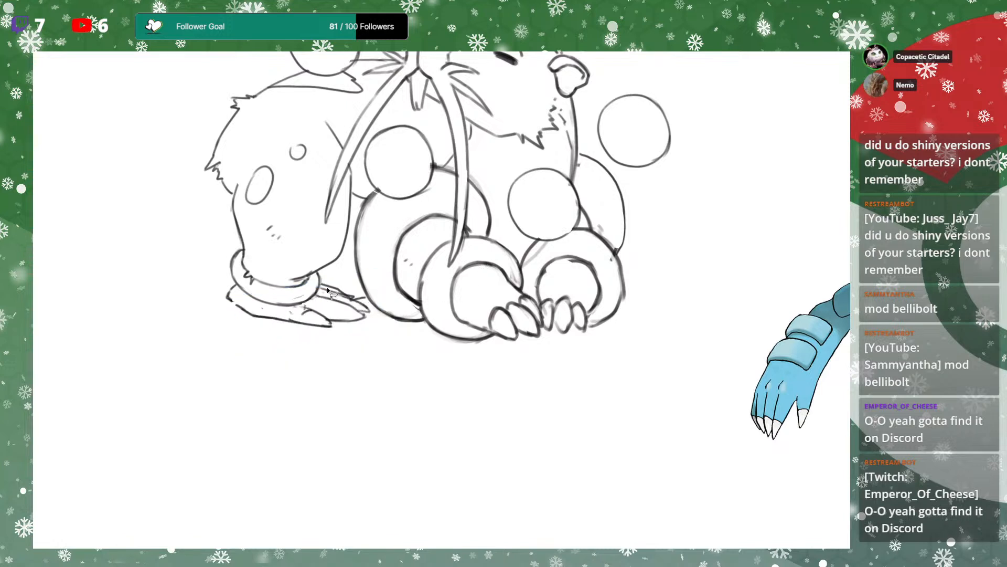
{"action": "key", "text": "ctrl+d"}
{"action": "left_click_drag", "start_coordinate": [614, 204], "coordinate": [585, 283]}
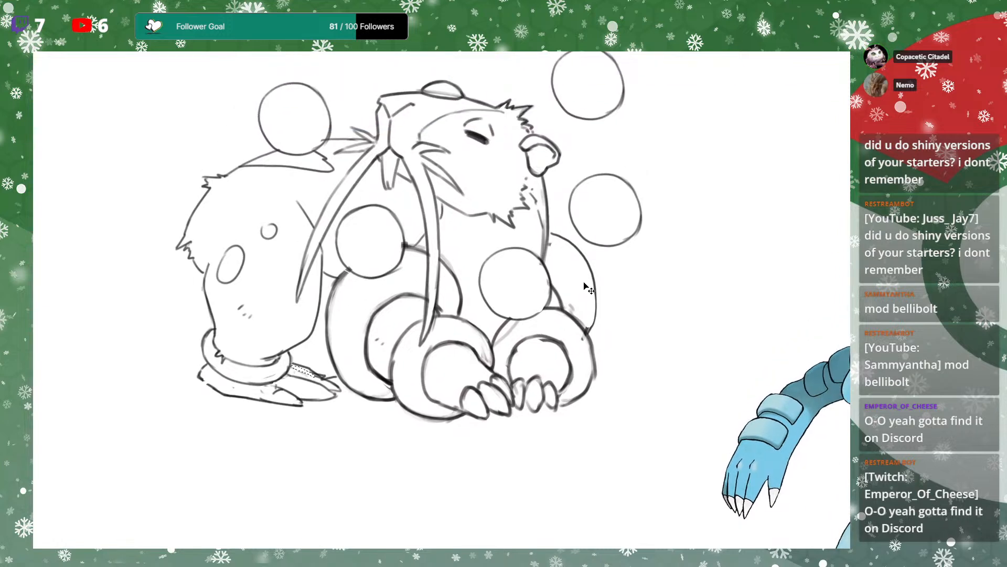
{"action": "key", "text": "ctrl+shift+d"}
{"action": "key", "text": "ctrl+z"}
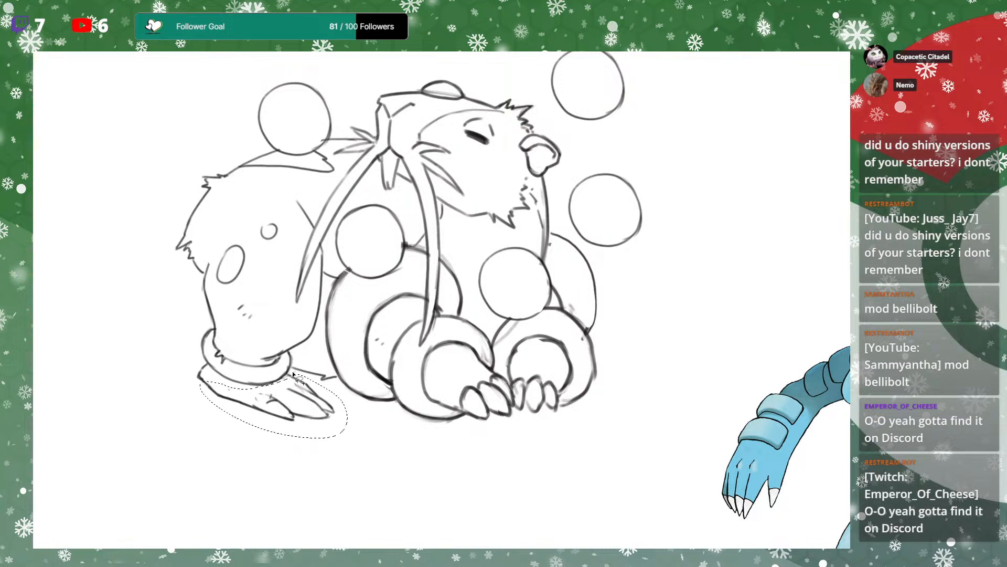
Tilt the selected hind foot slightly upward and nudge it into place under the ankle ring
{"action": "key", "text": "ctrl+t"}
{"action": "left_click_drag", "start_coordinate": [402, 388], "coordinate": [402, 378]}
{"action": "left_click_drag", "start_coordinate": [331, 418], "coordinate": [334, 415]}
{"action": "key", "text": "Return"}
{"action": "key", "text": "ctrl+d"}
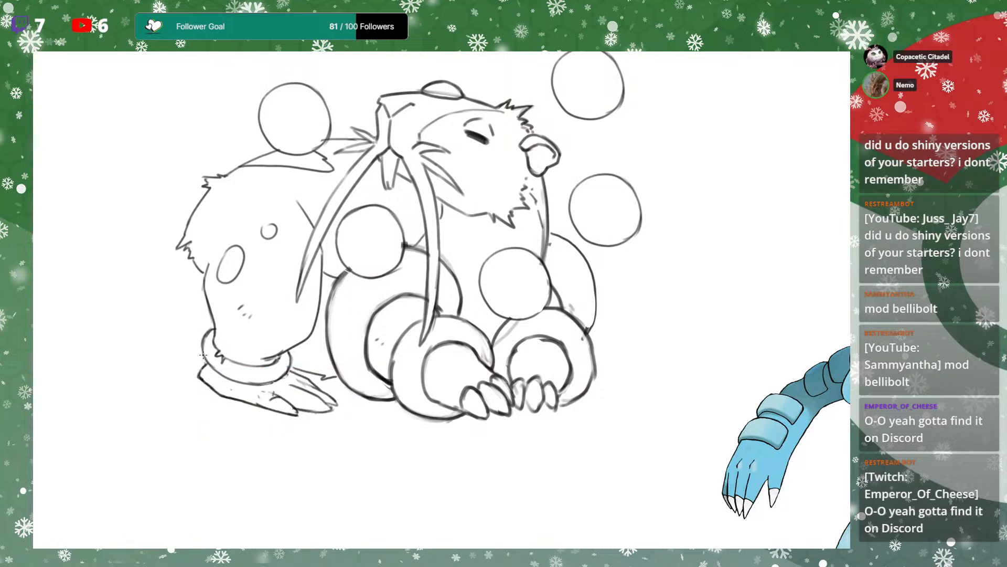
Check the pose against the rough sketch and delete the line art of the hind foot and ankle ring
{"action": "left_click_drag", "start_coordinate": [537, 279], "coordinate": [512, 295]}
{"action": "key", "text": "ctrl+minus"}
{"action": "key", "text": "ctrl+minus"}
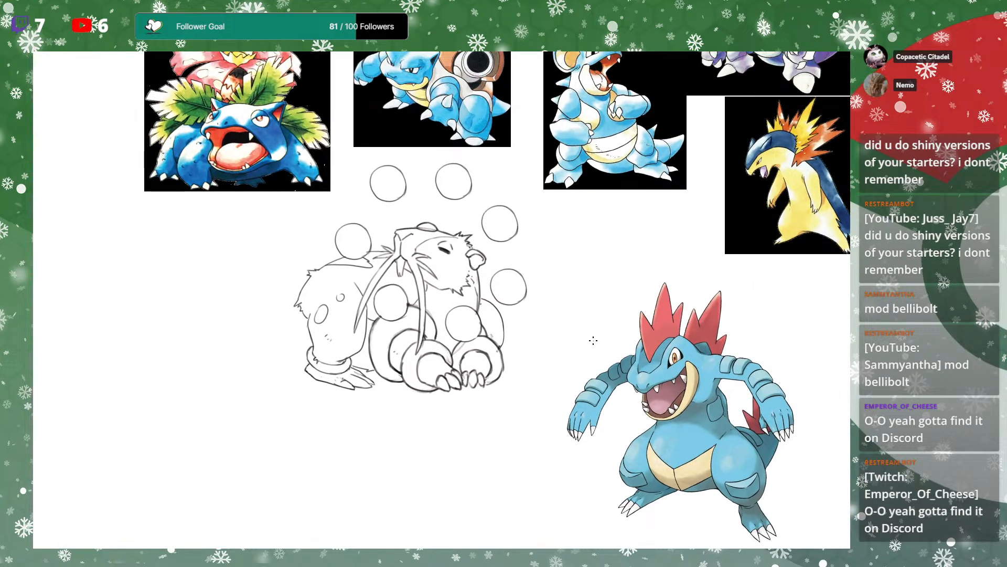
{"action": "key", "text": "ctrl+plus"}
{"action": "key", "text": "ctrl+plus"}
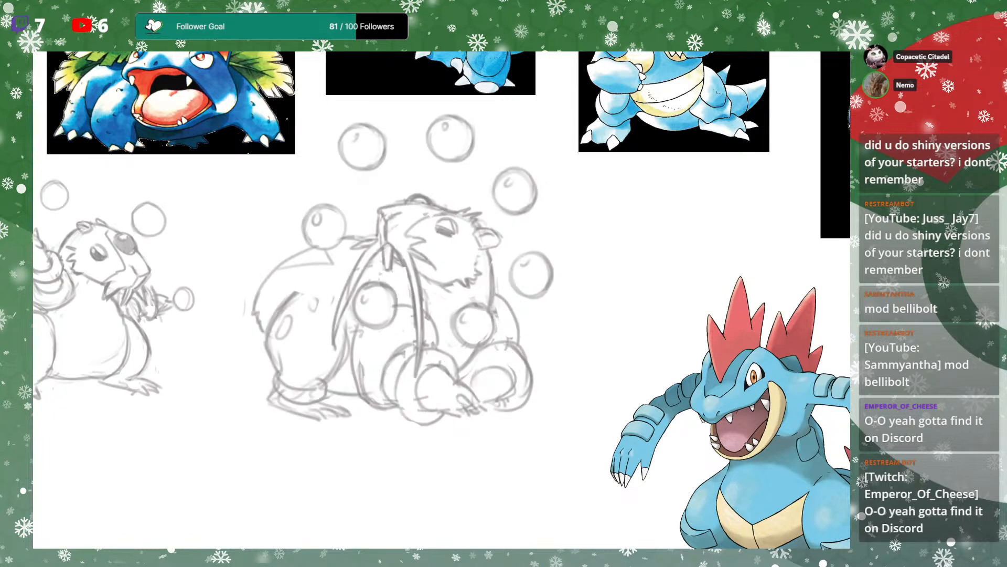
{"action": "left_click_drag", "start_coordinate": [609, 421], "coordinate": [620, 363]}
{"action": "key", "text": "ctrl+plus"}
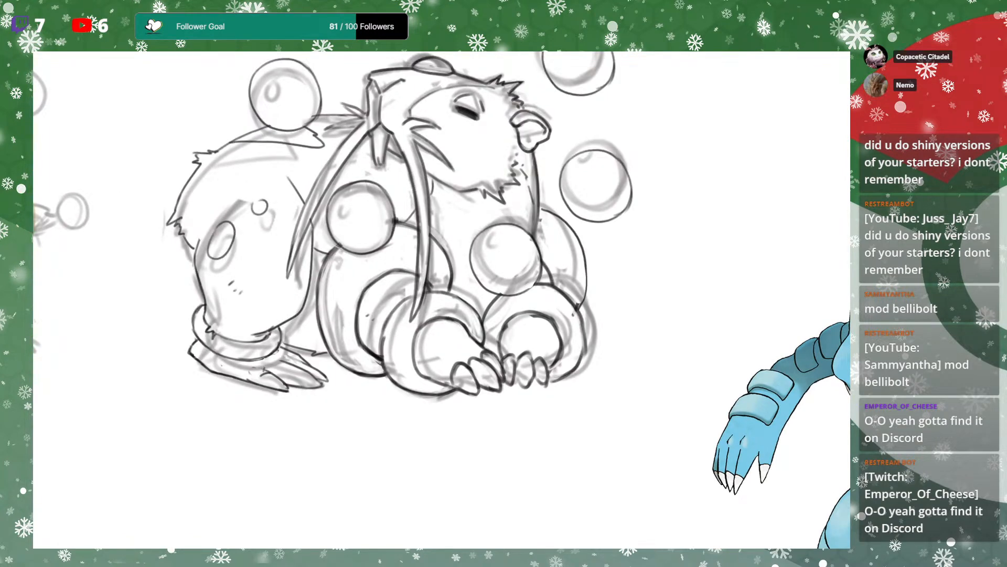
{"action": "key", "text": "l"}
{"action": "mouse_move", "coordinate": [211, 302]}
{"action": "left_mouse_down"}
{"action": "mouse_move", "coordinate": [321, 418]}
{"action": "mouse_move", "coordinate": [313, 360]}
{"action": "mouse_move", "coordinate": [268, 308]}
{"action": "mouse_move", "coordinate": [212, 303]}
{"action": "left_mouse_up"}
{"action": "key", "text": "Delete"}
{"action": "key", "text": "ctrl+d"}
Redraw the ankle ring as a thick curved band around the base of the hind leg
{"action": "left_click_drag", "start_coordinate": [545, 401], "coordinate": [636, 362]}
{"action": "key", "text": "b"}
{"action": "mouse_move", "coordinate": [302, 269]}
{"action": "left_mouse_down"}
{"action": "mouse_move", "coordinate": [289, 246]}
{"action": "mouse_move", "coordinate": [300, 271]}
{"action": "left_mouse_up"}
{"action": "left_click_drag", "start_coordinate": [425, 305], "coordinate": [418, 316]}
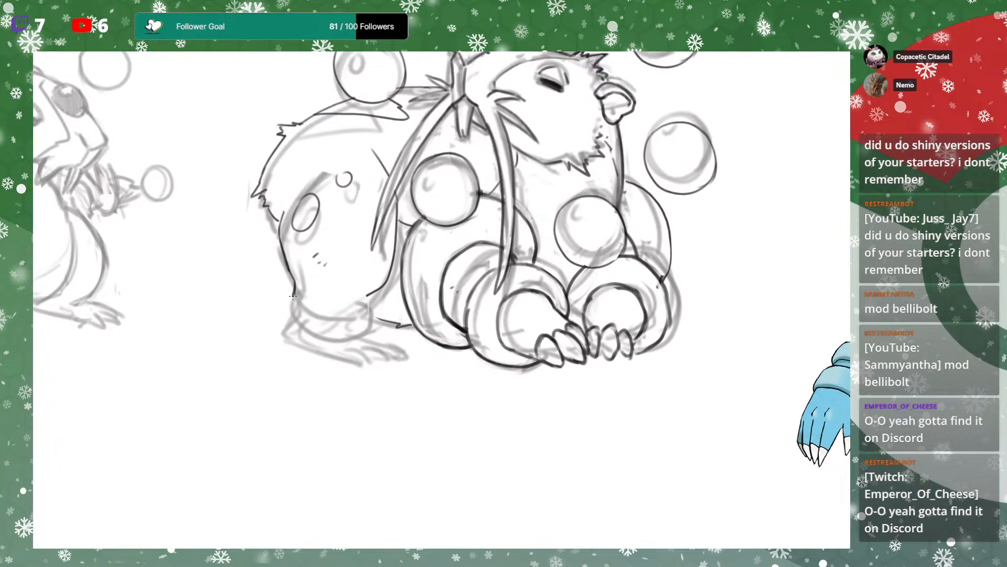
{"action": "mouse_move", "coordinate": [296, 307]}
{"action": "left_mouse_down"}
{"action": "mouse_move", "coordinate": [334, 321]}
{"action": "mouse_move", "coordinate": [372, 310]}
{"action": "left_mouse_up"}
{"action": "left_click_drag", "start_coordinate": [300, 325], "coordinate": [365, 336]}
{"action": "mouse_move", "coordinate": [294, 310]}
{"action": "left_mouse_down"}
{"action": "mouse_move", "coordinate": [297, 329]}
{"action": "mouse_move", "coordinate": [371, 338]}
{"action": "mouse_move", "coordinate": [298, 329]}
{"action": "mouse_move", "coordinate": [309, 334]}
{"action": "mouse_move", "coordinate": [280, 305]}
{"action": "mouse_move", "coordinate": [294, 290]}
{"action": "left_mouse_up"}
{"action": "key", "text": "ctrl+z"}
{"action": "key", "text": "ctrl+z"}
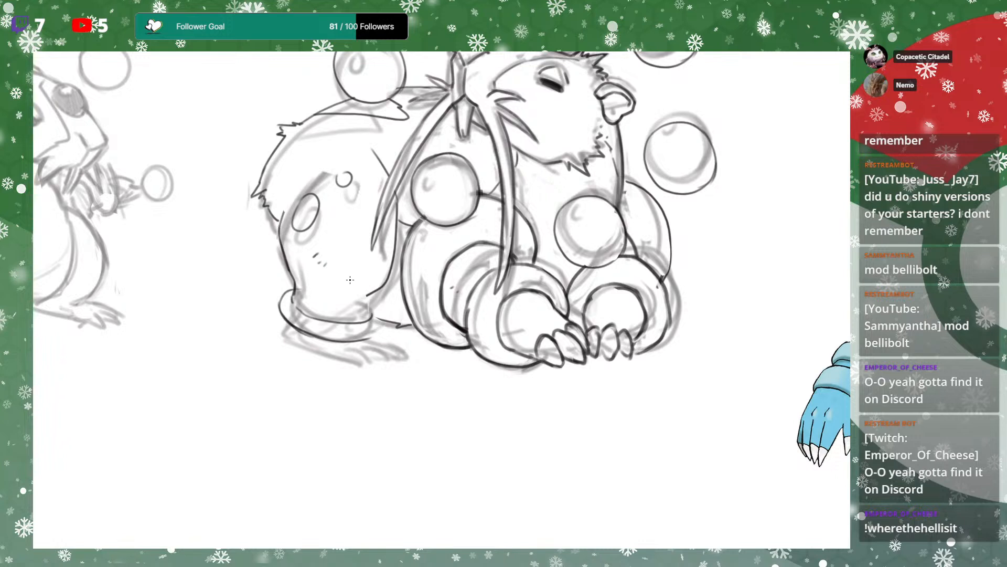
{"action": "left_click_drag", "start_coordinate": [366, 334], "coordinate": [379, 321]}
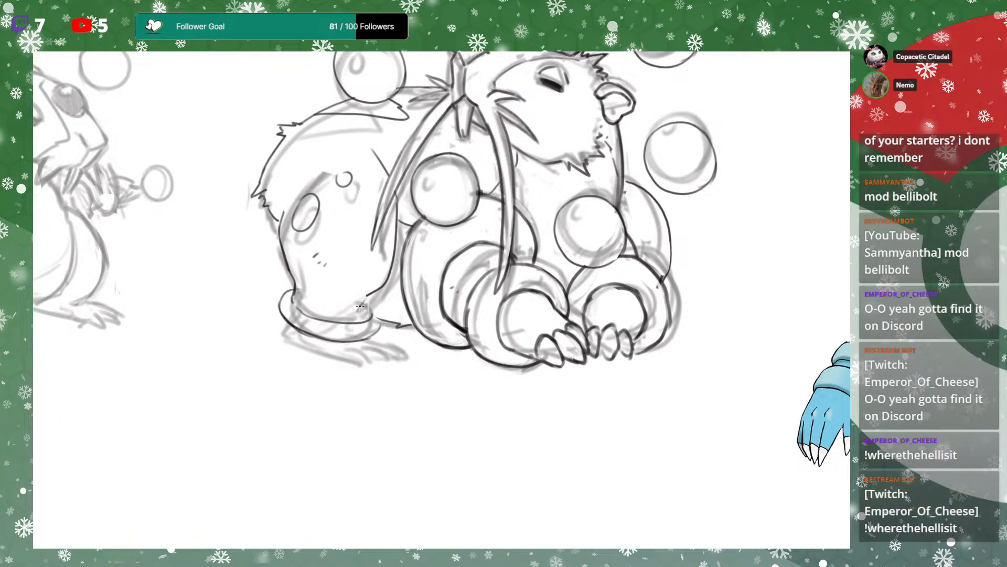
{"action": "mouse_move", "coordinate": [368, 298]}
{"action": "left_mouse_down"}
{"action": "mouse_move", "coordinate": [355, 318]}
{"action": "mouse_move", "coordinate": [369, 304]}
{"action": "mouse_move", "coordinate": [376, 332]}
{"action": "left_mouse_up"}
Clean up the lines where the hind leg meets the ankle ring and refine the ring's inner edge
{"action": "key", "text": "l"}
{"action": "key", "text": "Delete"}
{"action": "key", "text": "ctrl+d"}
{"action": "key", "text": "b"}
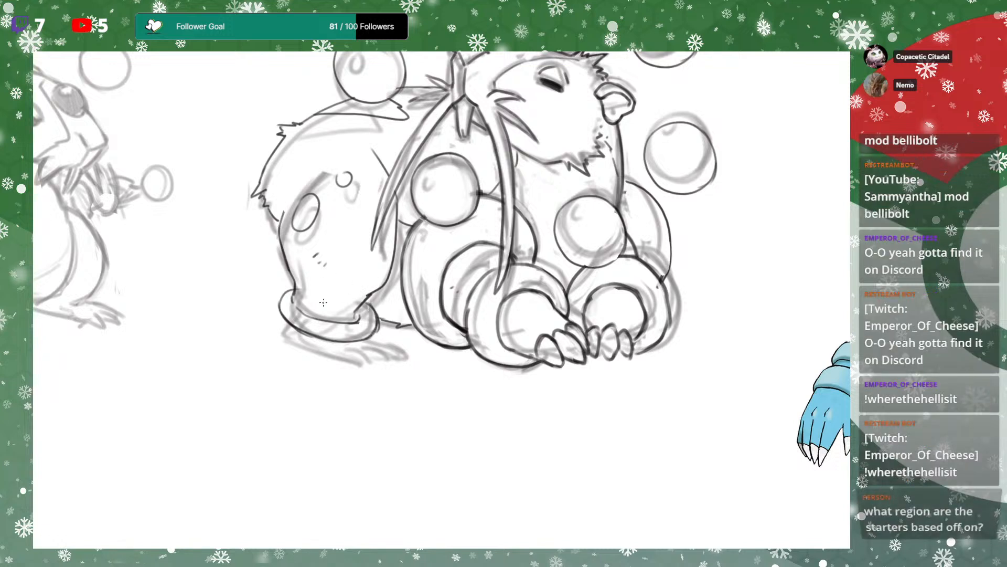
{"action": "mouse_move", "coordinate": [296, 308]}
{"action": "left_mouse_down"}
{"action": "mouse_move", "coordinate": [332, 322]}
{"action": "mouse_move", "coordinate": [322, 320]}
{"action": "left_mouse_up"}
{"action": "key", "text": "ctrl+z"}
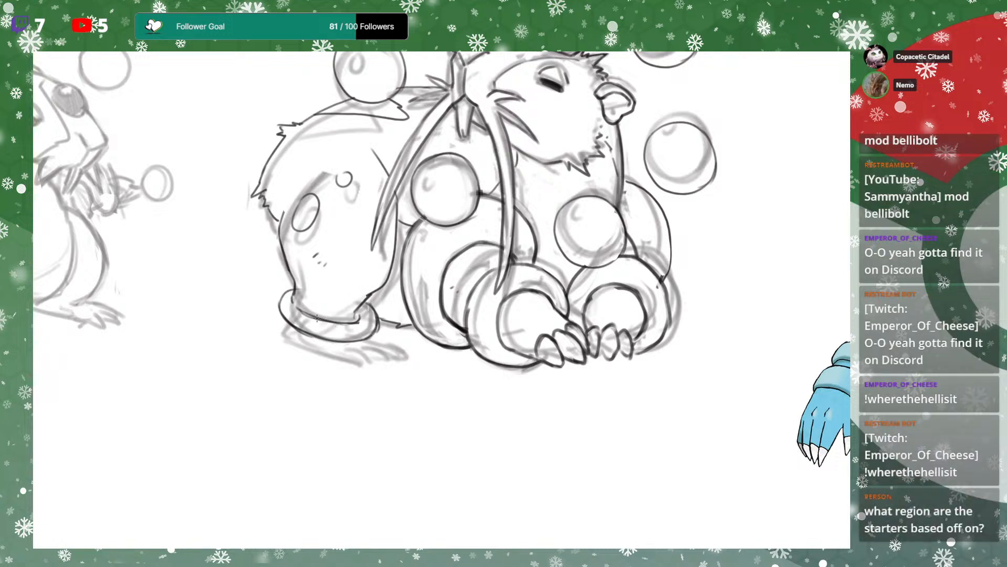
{"action": "key", "text": "ctrl+z"}
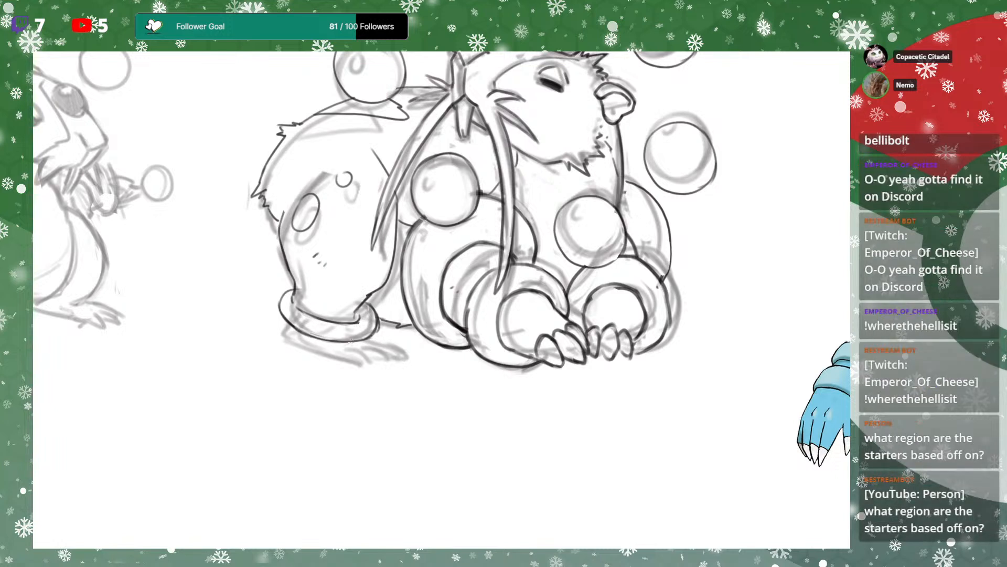
{"action": "mouse_move", "coordinate": [425, 299]}
{"action": "left_mouse_down"}
{"action": "mouse_move", "coordinate": [454, 273]}
{"action": "mouse_move", "coordinate": [429, 275]}
{"action": "left_mouse_up"}
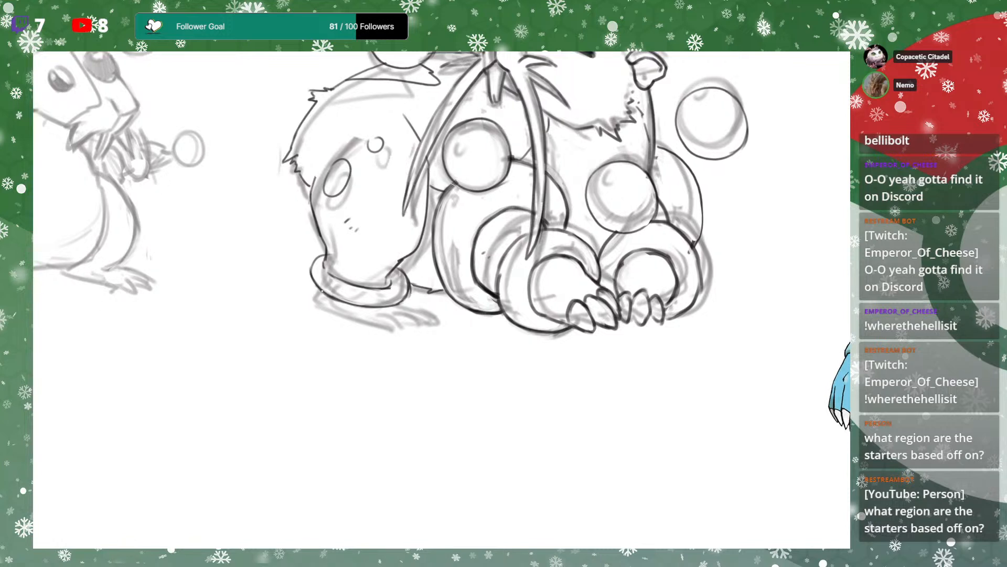
{"action": "mouse_move", "coordinate": [341, 281]}
{"action": "left_mouse_down"}
{"action": "mouse_move", "coordinate": [384, 295]}
{"action": "mouse_move", "coordinate": [424, 265]}
{"action": "left_mouse_up"}
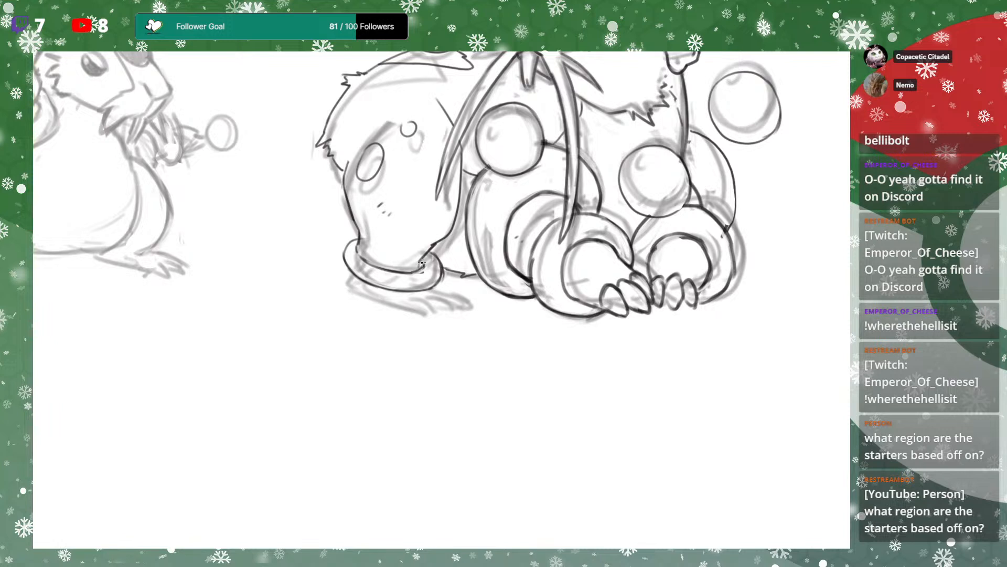
{"action": "scroll", "coordinate": [350, 268], "scroll_direction": "down", "scroll_amount": 1}
{"action": "left_click_drag", "start_coordinate": [354, 272], "coordinate": [334, 250]}
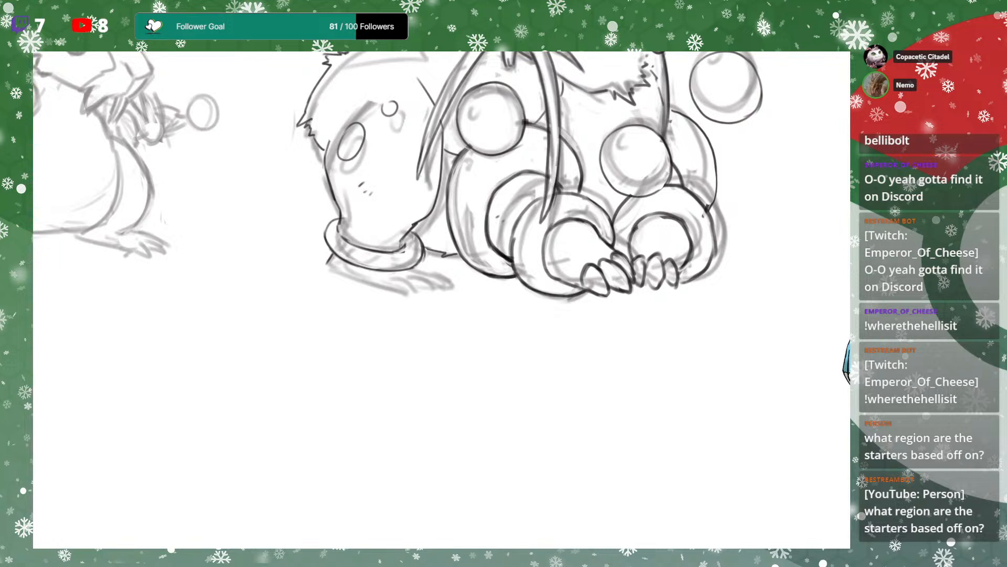
Try outlining the hind foot below the new ankle ring, and undo the trial strokes
{"action": "left_click_drag", "start_coordinate": [364, 307], "coordinate": [352, 312]}
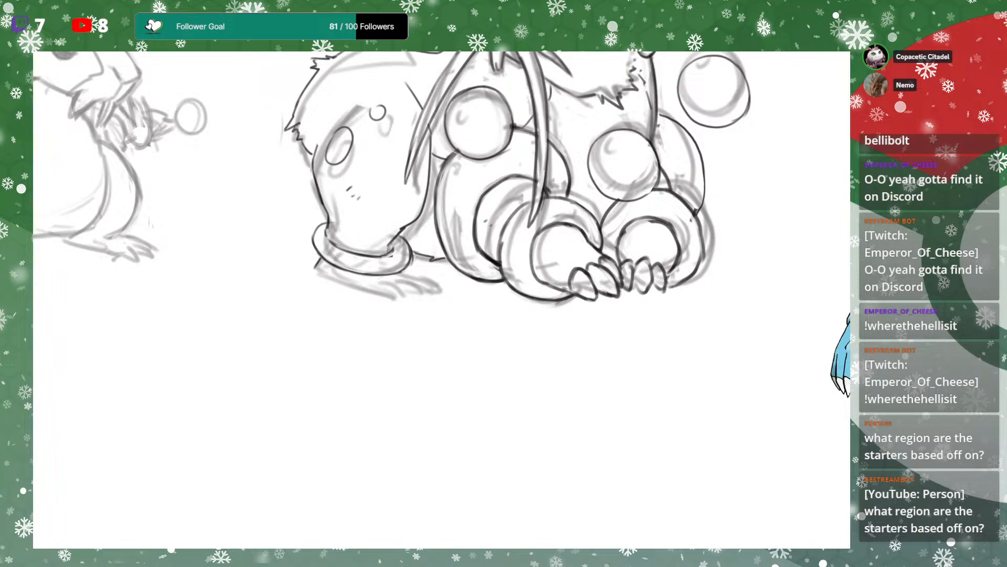
{"action": "left_click_drag", "start_coordinate": [317, 269], "coordinate": [350, 286]}
{"action": "key", "text": "ctrl+z"}
{"action": "mouse_move", "coordinate": [530, 235]}
{"action": "left_mouse_down"}
{"action": "mouse_move", "coordinate": [544, 252]}
{"action": "mouse_move", "coordinate": [597, 269]}
{"action": "left_mouse_up"}
{"action": "key", "text": "ctrl+z"}
{"action": "left_click_drag", "start_coordinate": [705, 193], "coordinate": [696, 245]}
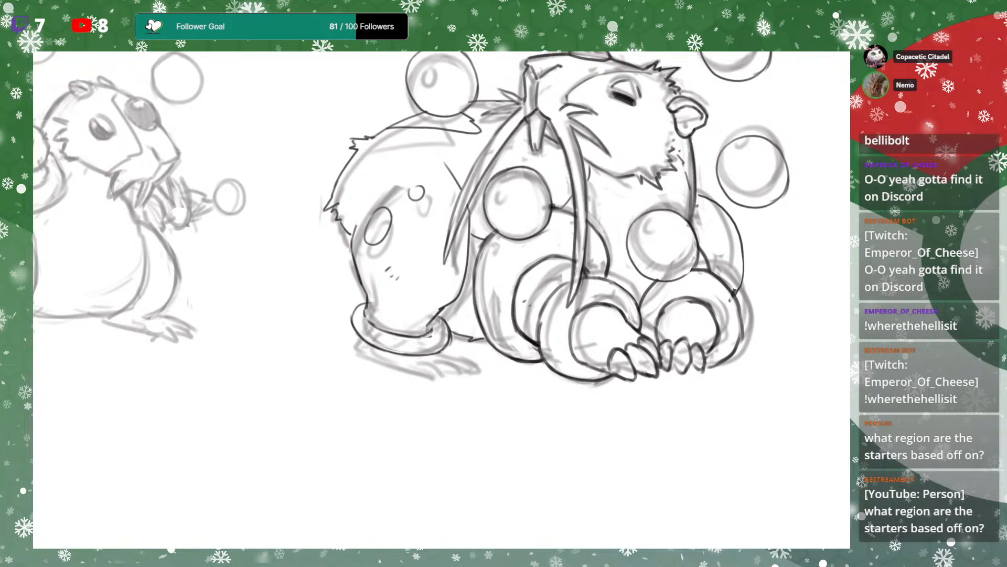
{"action": "mouse_move", "coordinate": [565, 272]}
{"action": "left_mouse_down"}
{"action": "mouse_move", "coordinate": [529, 299]}
{"action": "mouse_move", "coordinate": [518, 280]}
{"action": "left_mouse_up"}
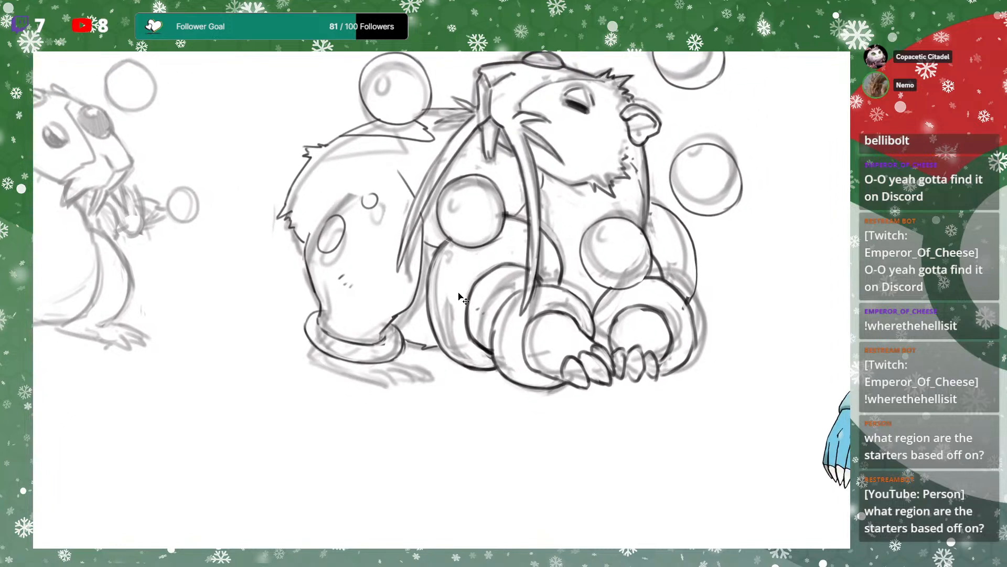
{"action": "left_click_drag", "start_coordinate": [480, 317], "coordinate": [486, 319]}
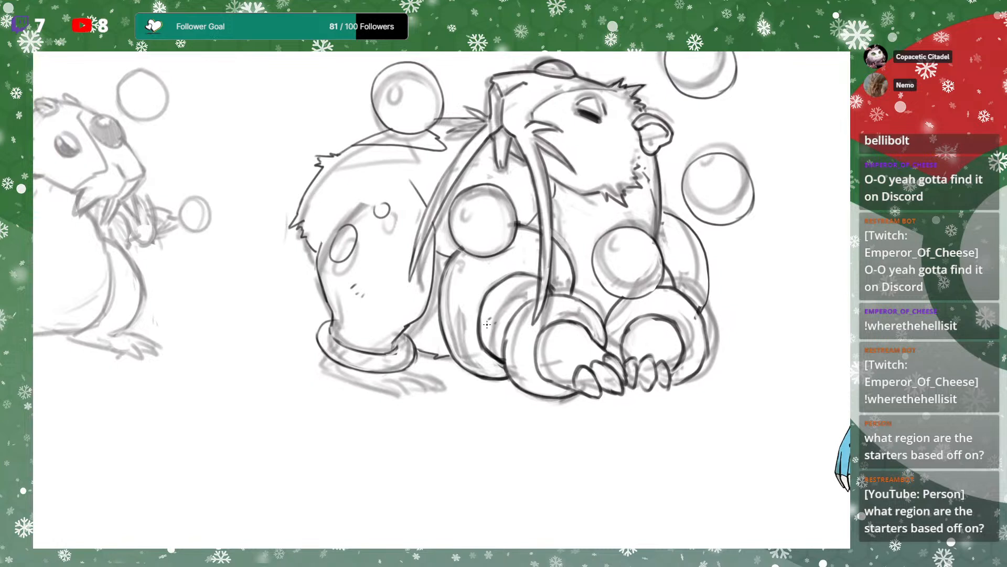
{"action": "left_click_drag", "start_coordinate": [476, 326], "coordinate": [506, 316]}
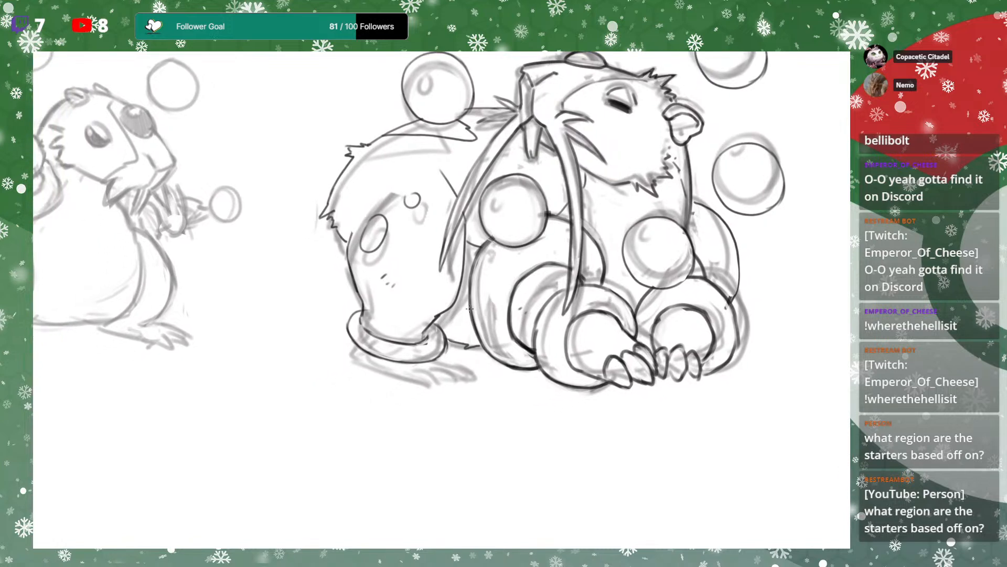
{"action": "mouse_move", "coordinate": [398, 173]}
{"action": "left_mouse_down"}
{"action": "mouse_move", "coordinate": [435, 272]}
{"action": "mouse_move", "coordinate": [363, 311]}
{"action": "mouse_move", "coordinate": [396, 353]}
{"action": "left_mouse_up"}
{"action": "key", "text": "ctrl+z"}
{"action": "mouse_move", "coordinate": [418, 180]}
{"action": "left_mouse_down"}
{"action": "mouse_move", "coordinate": [445, 304]}
{"action": "mouse_move", "coordinate": [358, 344]}
{"action": "mouse_move", "coordinate": [455, 379]}
{"action": "left_mouse_up"}
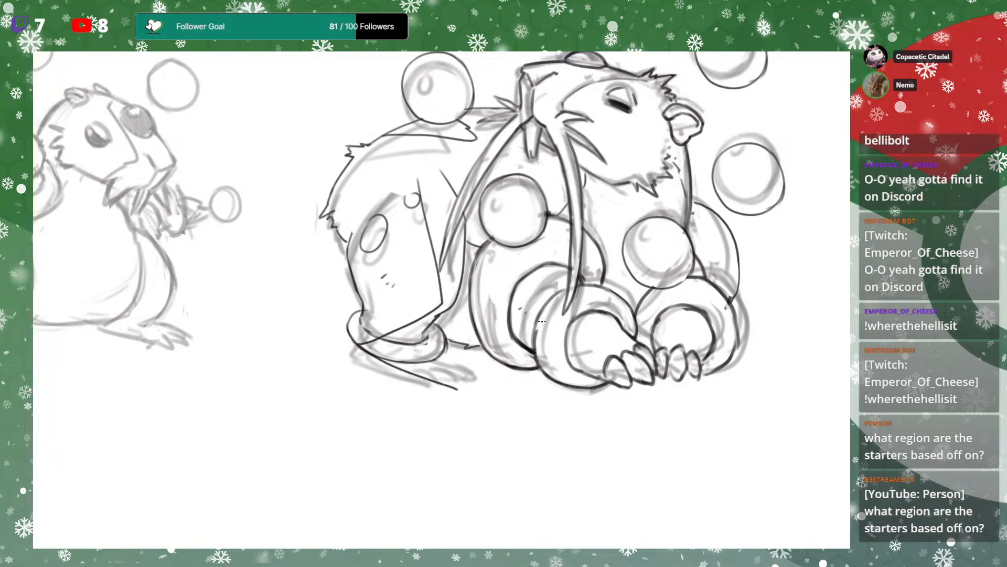
{"action": "key", "text": "ctrl+z"}
{"action": "mouse_move", "coordinate": [541, 255]}
{"action": "left_mouse_down"}
{"action": "mouse_move", "coordinate": [497, 243]}
{"action": "mouse_move", "coordinate": [464, 263]}
{"action": "left_mouse_up"}
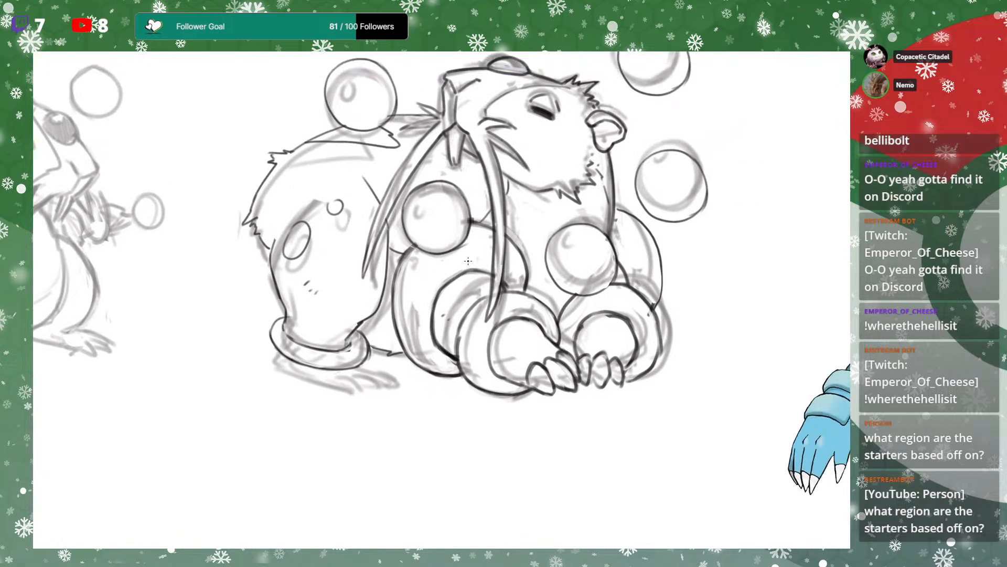
{"action": "left_click_drag", "start_coordinate": [417, 353], "coordinate": [407, 346]}
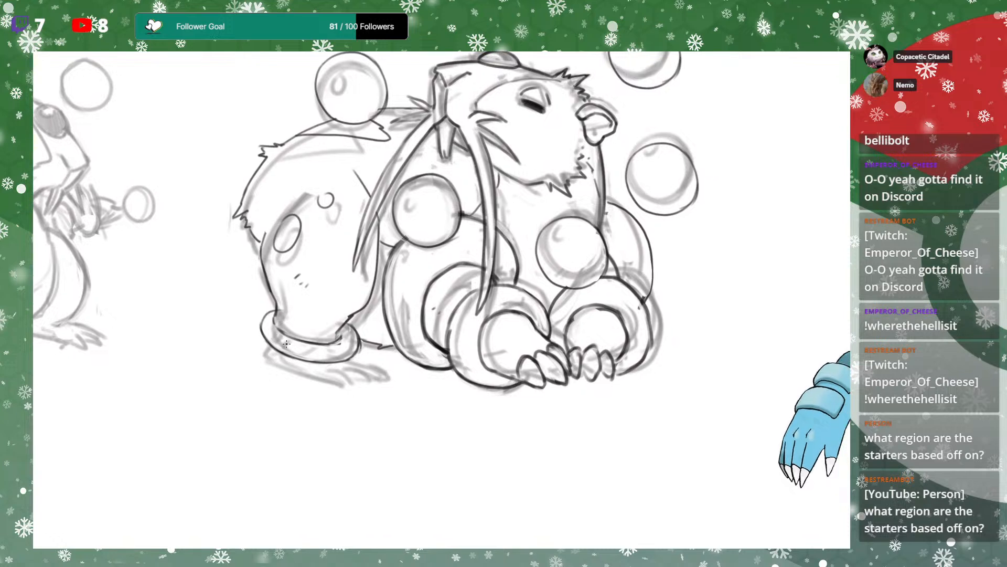
{"action": "mouse_move", "coordinate": [364, 301]}
{"action": "left_mouse_down"}
{"action": "mouse_move", "coordinate": [428, 315]}
{"action": "mouse_move", "coordinate": [470, 274]}
{"action": "left_mouse_up"}
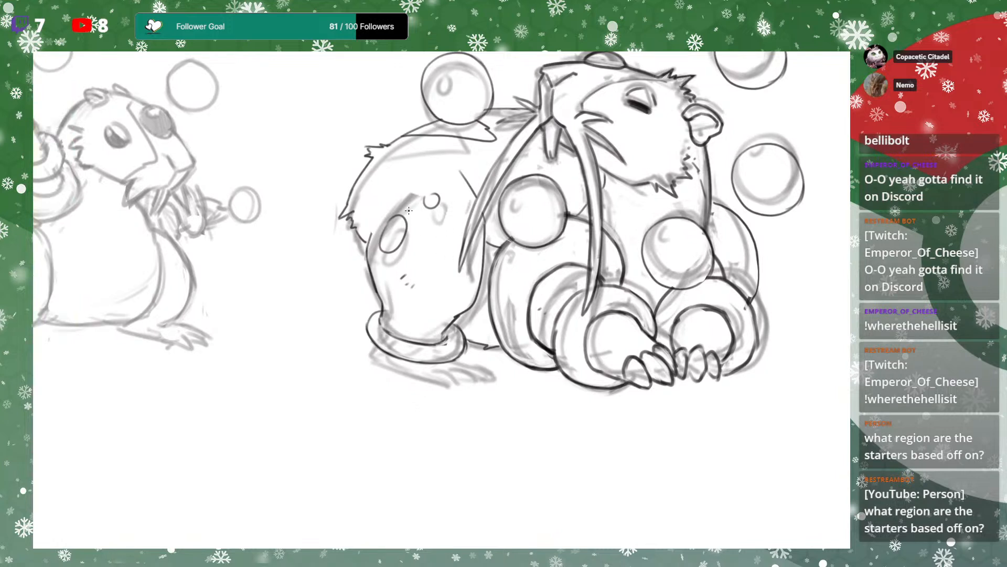
Refine the rear contour of the hind leg just above the ankle ring
{"action": "left_click_drag", "start_coordinate": [366, 259], "coordinate": [377, 298]}
{"action": "mouse_move", "coordinate": [371, 252]}
{"action": "left_mouse_down"}
{"action": "mouse_move", "coordinate": [379, 302]}
{"action": "mouse_move", "coordinate": [389, 288]}
{"action": "mouse_move", "coordinate": [381, 315]}
{"action": "left_mouse_up"}
{"action": "key", "text": "ctrl+d"}
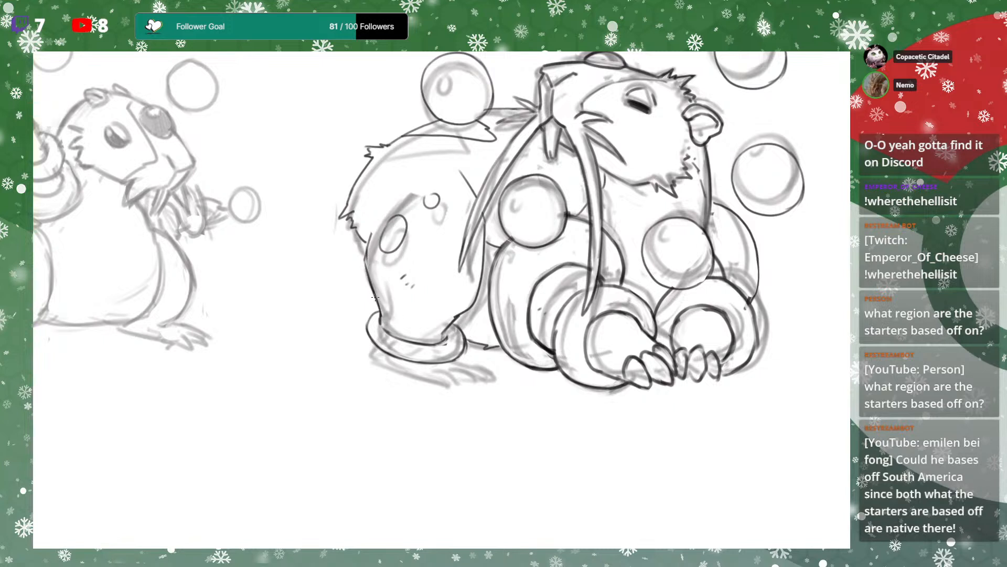
{"action": "left_click_drag", "start_coordinate": [498, 245], "coordinate": [500, 239]}
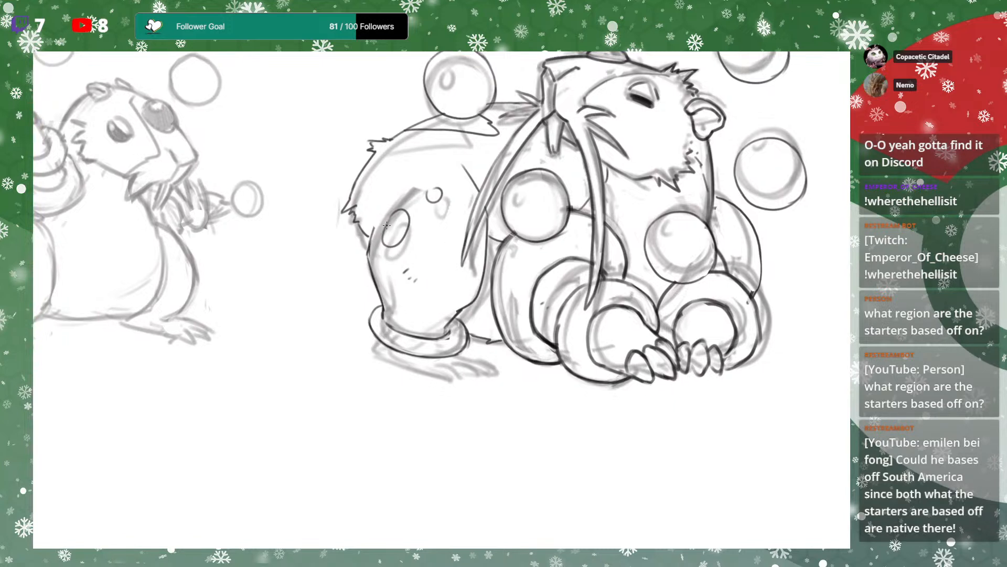
Try new strokes across the hind leg, undo them, and delete a selected bit of the leg's line art
{"action": "mouse_move", "coordinate": [506, 288]}
{"action": "left_mouse_down"}
{"action": "mouse_move", "coordinate": [502, 251]}
{"action": "mouse_move", "coordinate": [448, 299]}
{"action": "left_mouse_up"}
{"action": "key", "text": "ctrl+z"}
{"action": "left_click_drag", "start_coordinate": [485, 240], "coordinate": [479, 274]}
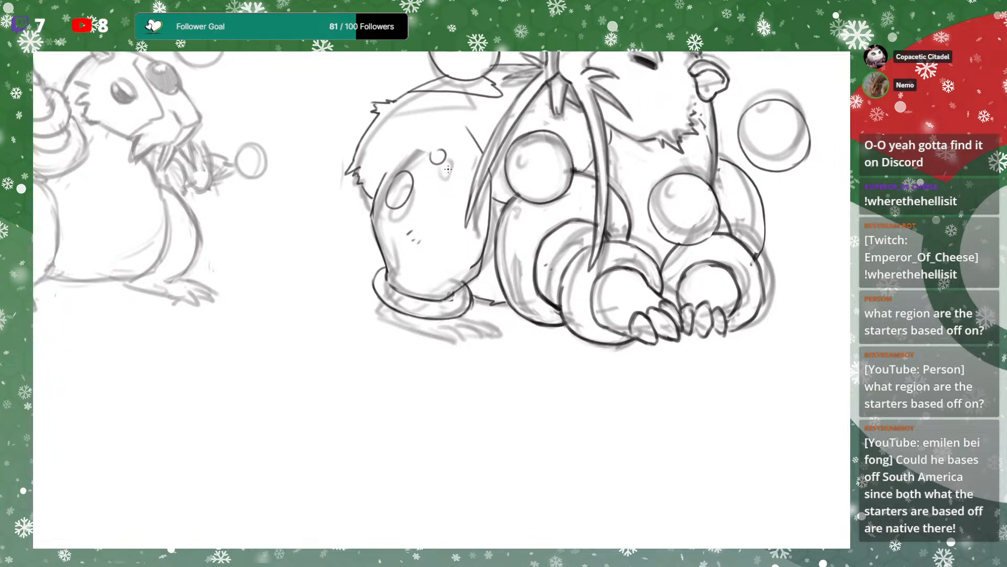
{"action": "left_click_drag", "start_coordinate": [422, 149], "coordinate": [470, 276]}
{"action": "mouse_move", "coordinate": [387, 276]}
{"action": "left_mouse_down"}
{"action": "mouse_move", "coordinate": [471, 276]}
{"action": "mouse_move", "coordinate": [478, 204]}
{"action": "left_mouse_up"}
{"action": "key", "text": "ctrl+z"}
{"action": "key", "text": "ctrl+z"}
{"action": "key", "text": "m"}
{"action": "key", "text": "Delete"}
{"action": "key", "text": "ctrl+d"}
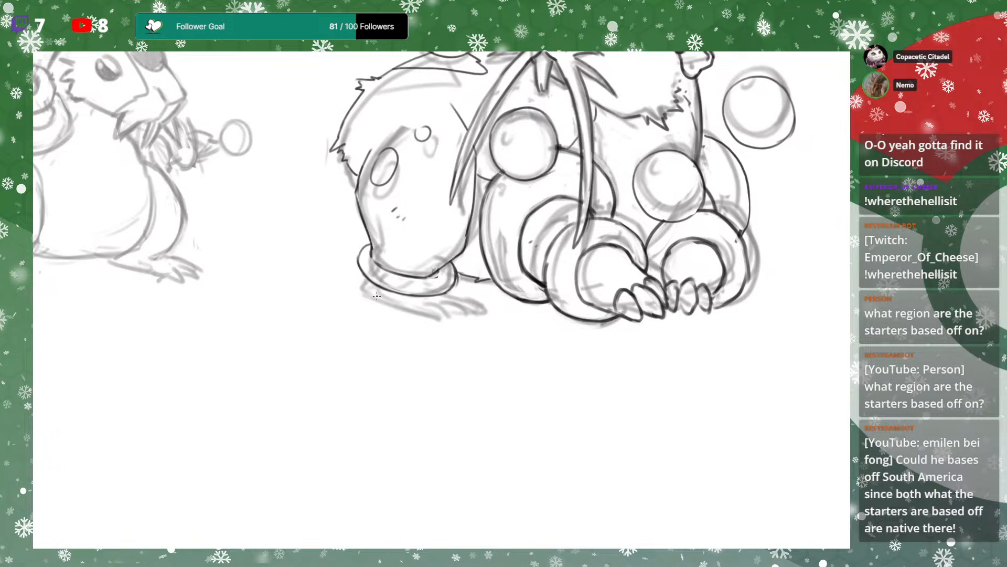
Outline the hind foot and its long toes below the ankle ring, following the rough sketch
{"action": "mouse_move", "coordinate": [372, 300]}
{"action": "left_mouse_down"}
{"action": "mouse_move", "coordinate": [441, 321]}
{"action": "mouse_move", "coordinate": [482, 319]}
{"action": "mouse_move", "coordinate": [442, 296]}
{"action": "mouse_move", "coordinate": [483, 318]}
{"action": "mouse_move", "coordinate": [458, 327]}
{"action": "mouse_move", "coordinate": [425, 300]}
{"action": "mouse_move", "coordinate": [486, 311]}
{"action": "left_mouse_up"}
{"action": "left_click_drag", "start_coordinate": [456, 292], "coordinate": [482, 308]}
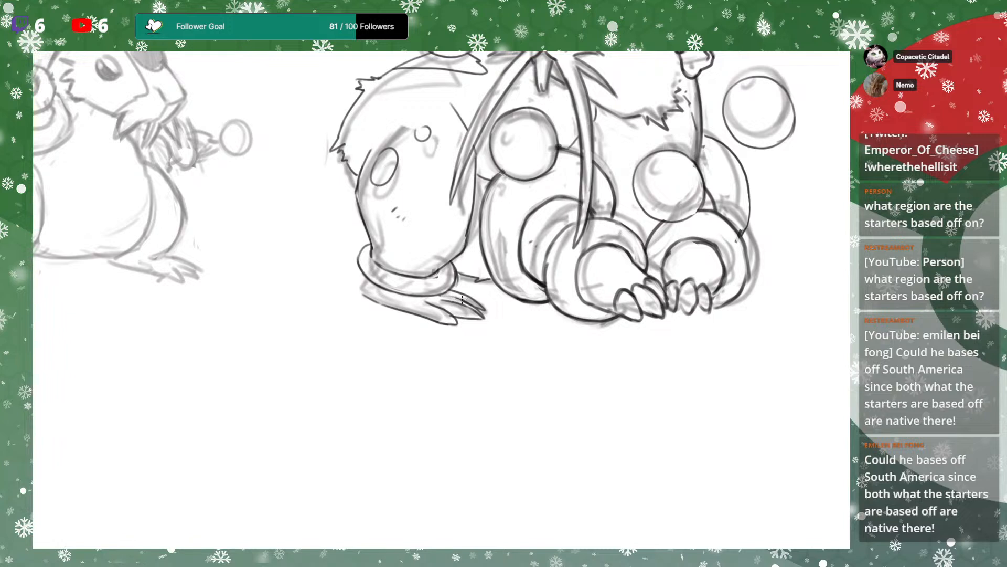
{"action": "left_click_drag", "start_coordinate": [416, 300], "coordinate": [448, 322]}
{"action": "left_click_drag", "start_coordinate": [360, 288], "coordinate": [373, 301]}
Draw pointed claws on the hind foot's toes and clean up the overlapping lines around them
{"action": "mouse_move", "coordinate": [543, 265]}
{"action": "left_mouse_down"}
{"action": "mouse_move", "coordinate": [515, 302]}
{"action": "mouse_move", "coordinate": [471, 299]}
{"action": "left_mouse_up"}
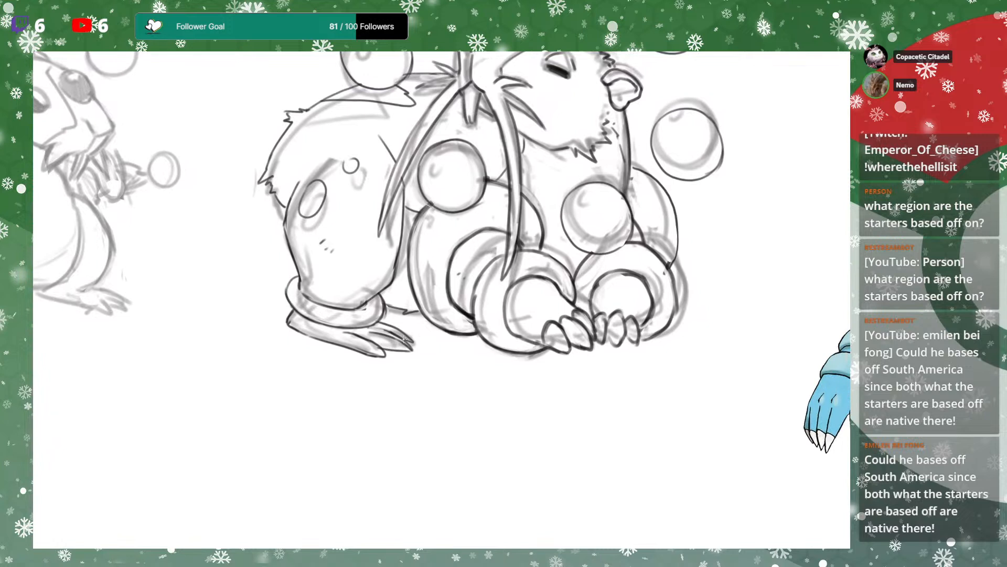
{"action": "left_click_drag", "start_coordinate": [411, 339], "coordinate": [397, 328]}
{"action": "mouse_move", "coordinate": [486, 258]}
{"action": "left_mouse_down"}
{"action": "mouse_move", "coordinate": [465, 265]}
{"action": "mouse_move", "coordinate": [466, 318]}
{"action": "mouse_move", "coordinate": [474, 253]}
{"action": "left_mouse_up"}
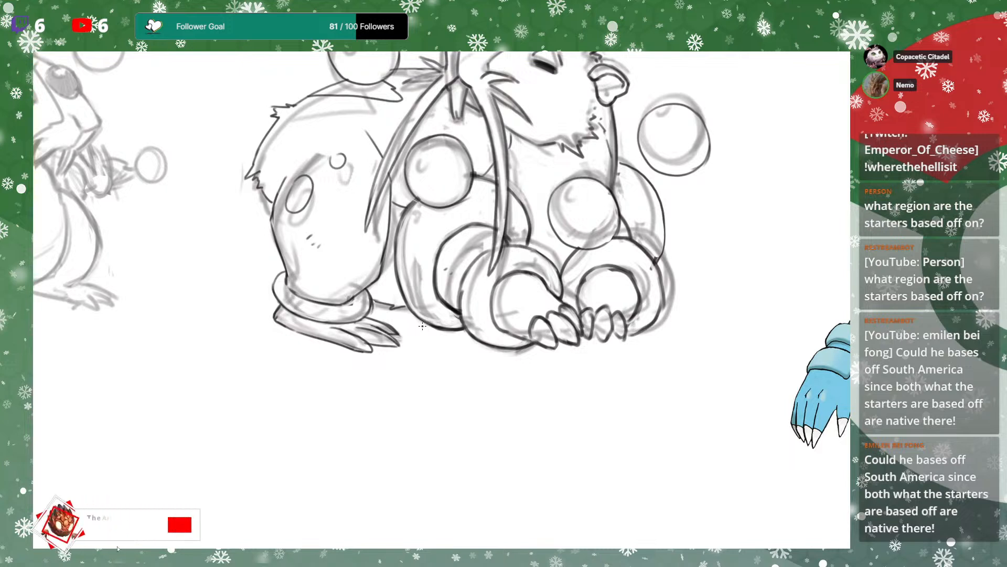
{"action": "left_click_drag", "start_coordinate": [435, 343], "coordinate": [427, 308]}
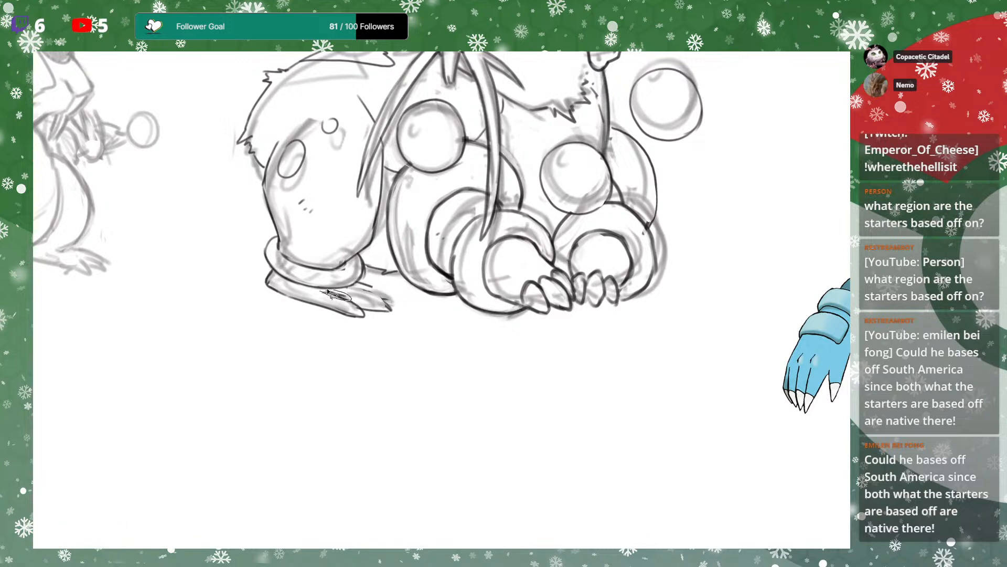
{"action": "mouse_move", "coordinate": [336, 305]}
{"action": "left_mouse_down"}
{"action": "mouse_move", "coordinate": [363, 315]}
{"action": "mouse_move", "coordinate": [362, 291]}
{"action": "mouse_move", "coordinate": [400, 303]}
{"action": "mouse_move", "coordinate": [370, 287]}
{"action": "left_mouse_up"}
{"action": "key", "text": "l"}
{"action": "key", "text": "ctrl+d"}
{"action": "left_click_drag", "start_coordinate": [633, 175], "coordinate": [615, 268]}
{"action": "key", "text": "p"}
{"action": "left_click_drag", "start_coordinate": [724, 286], "coordinate": [679, 319]}
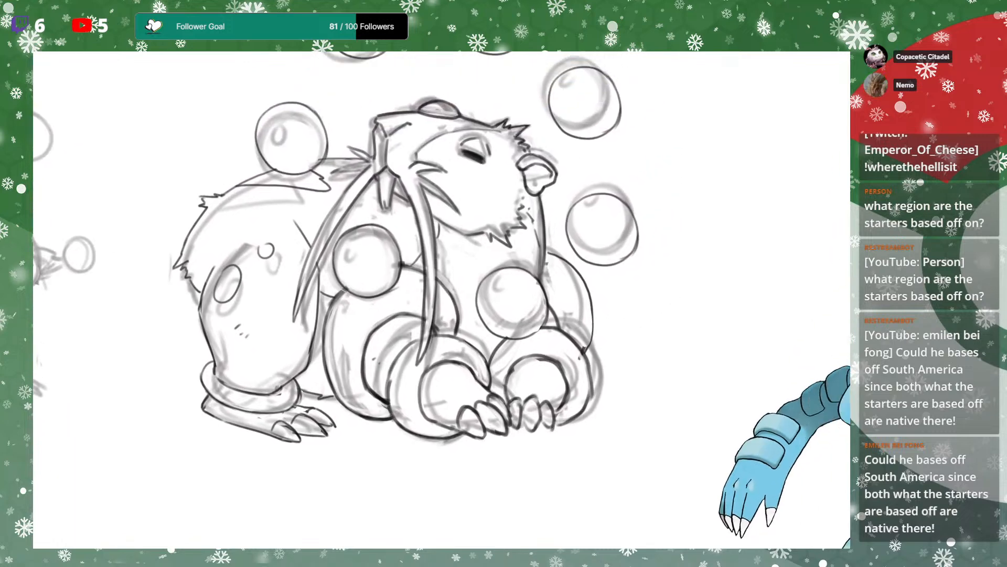
Review the line art with the rough sketch hidden, alongside the Pokémon artwork and the neighbouring sketch of the standing creature
{"action": "left_click_drag", "start_coordinate": [467, 341], "coordinate": [528, 376]}
{"action": "key", "text": "ctrl+minus"}
{"action": "key", "text": "ctrl+minus"}
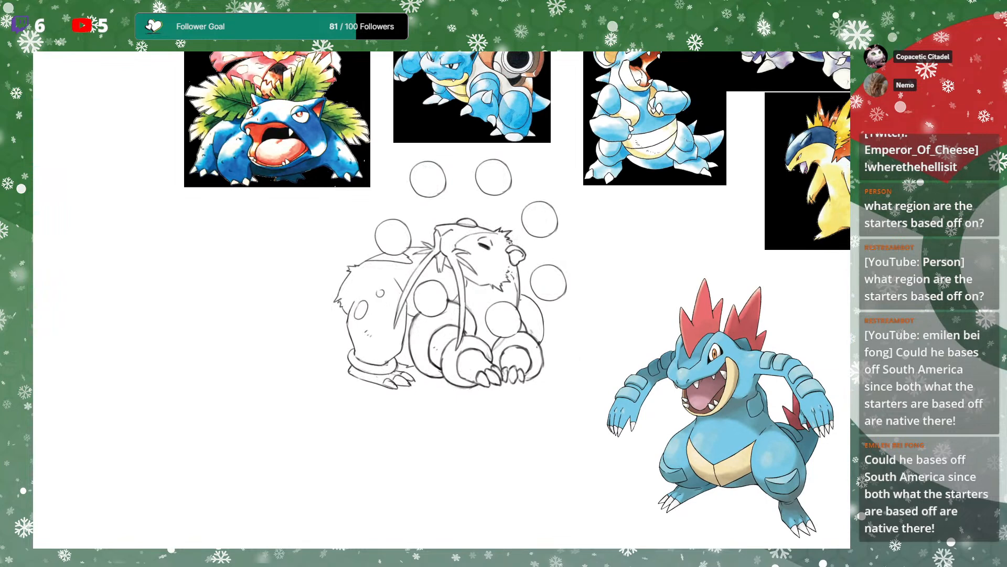
{"action": "key", "text": "ctrl+plus"}
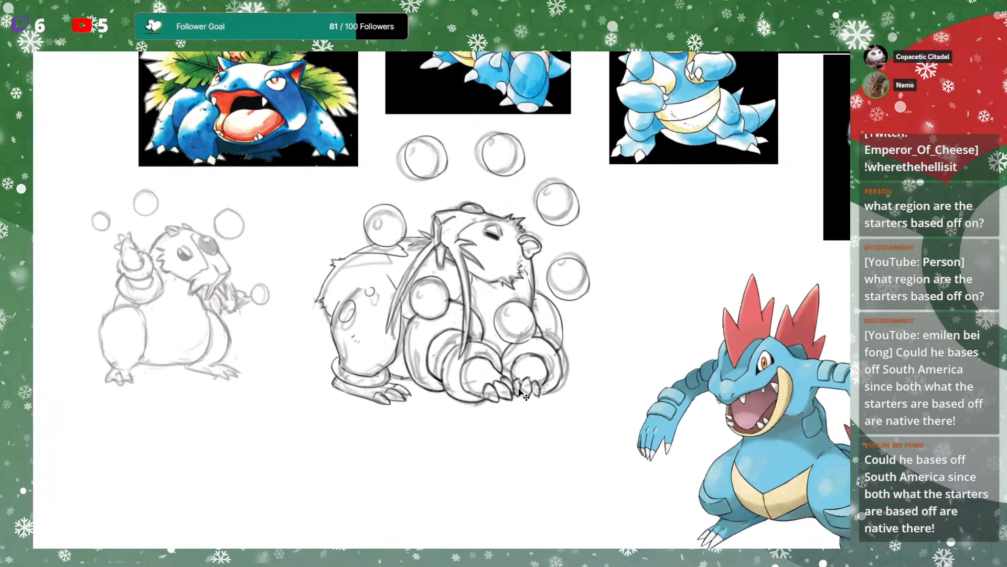
{"action": "left_click_drag", "start_coordinate": [319, 357], "coordinate": [696, 408]}
{"action": "mouse_move", "coordinate": [708, 374]}
{"action": "left_mouse_down"}
{"action": "mouse_move", "coordinate": [653, 341]}
{"action": "mouse_move", "coordinate": [631, 341]}
{"action": "left_mouse_up"}
{"action": "key", "text": "ctrl+plus"}
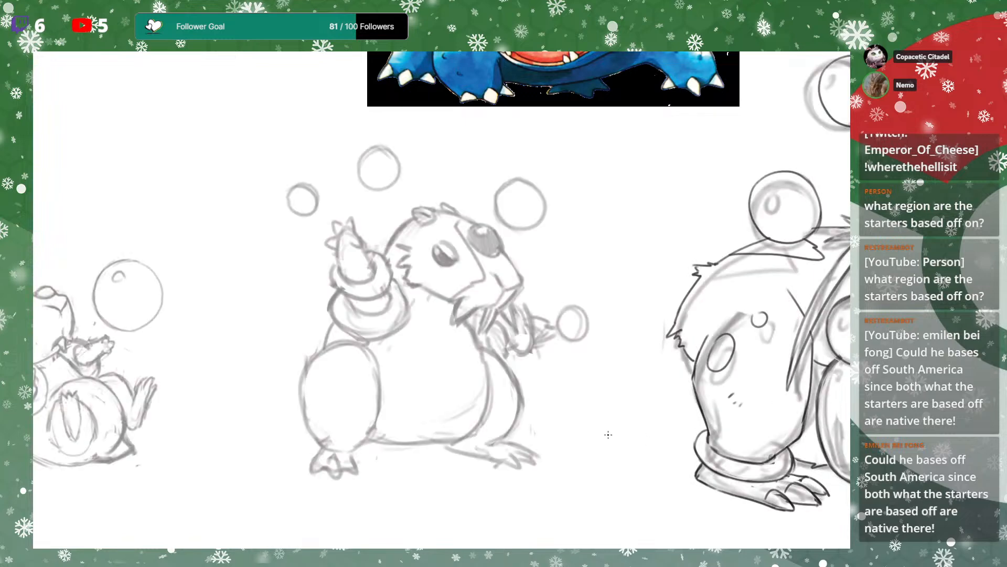
{"action": "left_click_drag", "start_coordinate": [645, 437], "coordinate": [674, 425]}
{"action": "left_click_drag", "start_coordinate": [541, 293], "coordinate": [567, 310]}
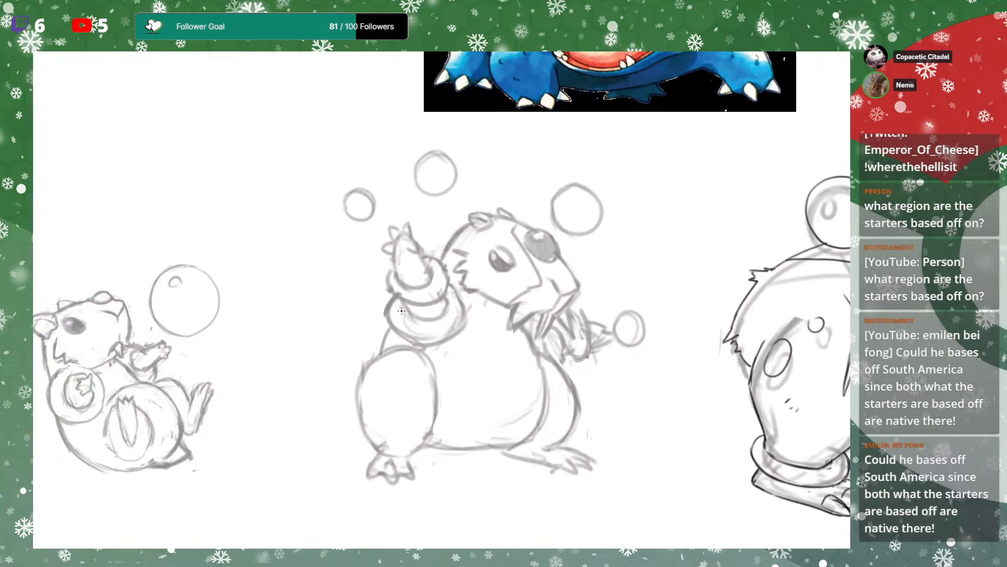
Outline the rounded near thigh of the standing middle creature over its rough sketch
{"action": "left_click_drag", "start_coordinate": [399, 312], "coordinate": [436, 259]}
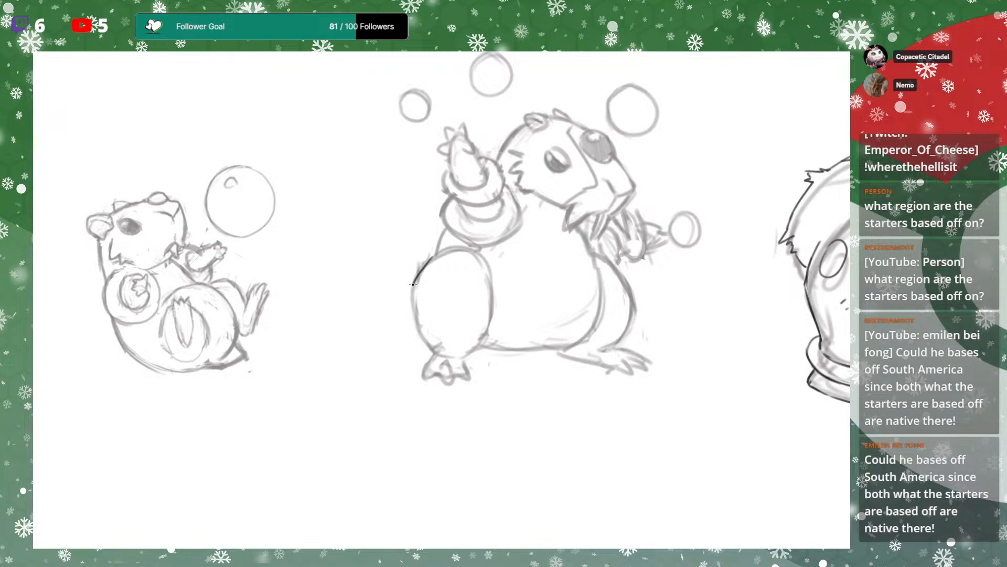
{"action": "mouse_move", "coordinate": [415, 327]}
{"action": "left_mouse_down"}
{"action": "mouse_move", "coordinate": [459, 245]}
{"action": "mouse_move", "coordinate": [490, 282]}
{"action": "left_mouse_up"}
{"action": "mouse_move", "coordinate": [414, 313]}
{"action": "left_mouse_down"}
{"action": "mouse_move", "coordinate": [437, 358]}
{"action": "mouse_move", "coordinate": [488, 331]}
{"action": "mouse_move", "coordinate": [493, 286]}
{"action": "left_mouse_up"}
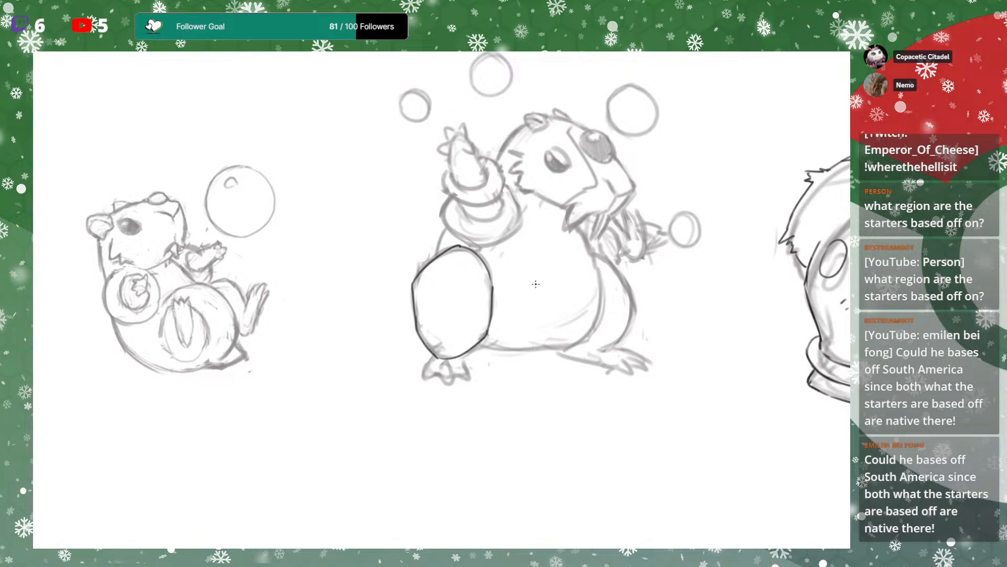
{"action": "scroll", "coordinate": [537, 280], "scroll_direction": "down", "scroll_amount": 1}
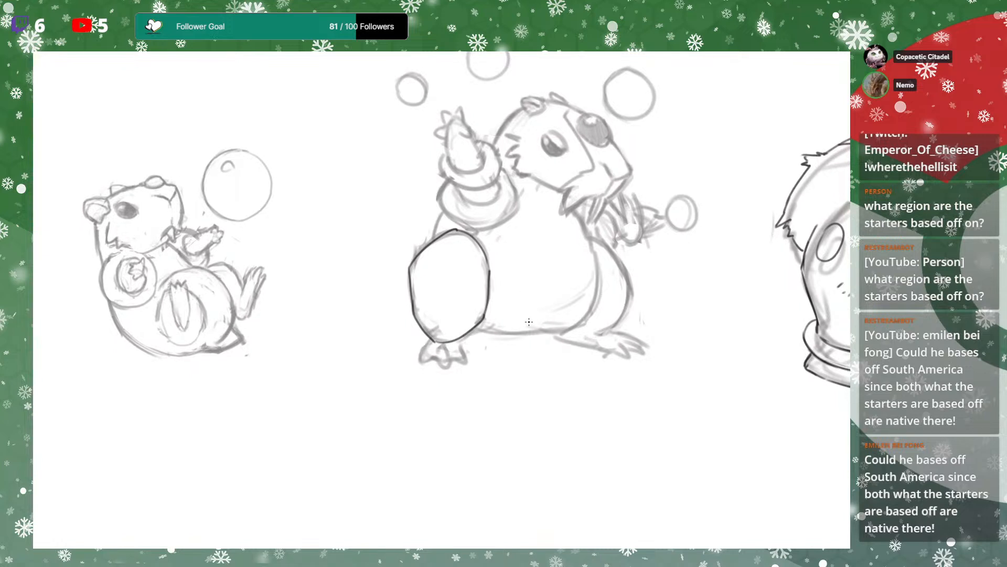
{"action": "scroll", "coordinate": [556, 304], "scroll_direction": "down", "scroll_amount": 1}
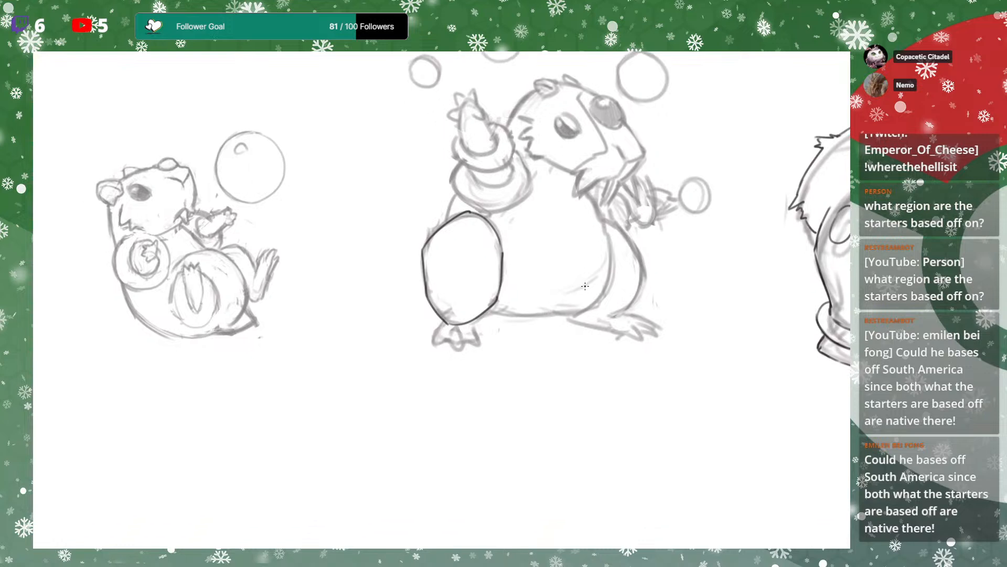
Outline the small clawed foot beneath the standing creature's near thigh
{"action": "left_click_drag", "start_coordinate": [561, 255], "coordinate": [557, 324]}
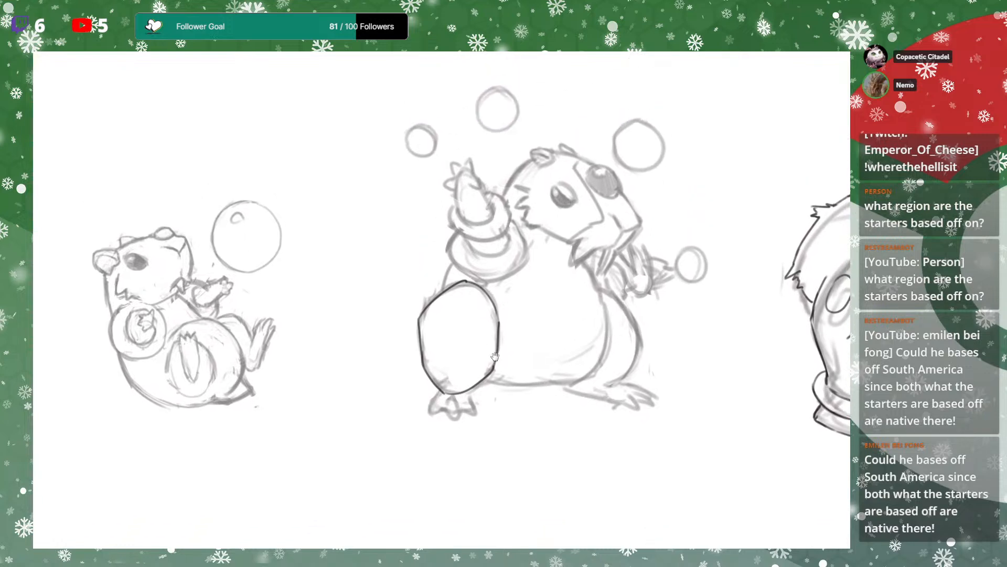
{"action": "left_click_drag", "start_coordinate": [495, 356], "coordinate": [523, 293]}
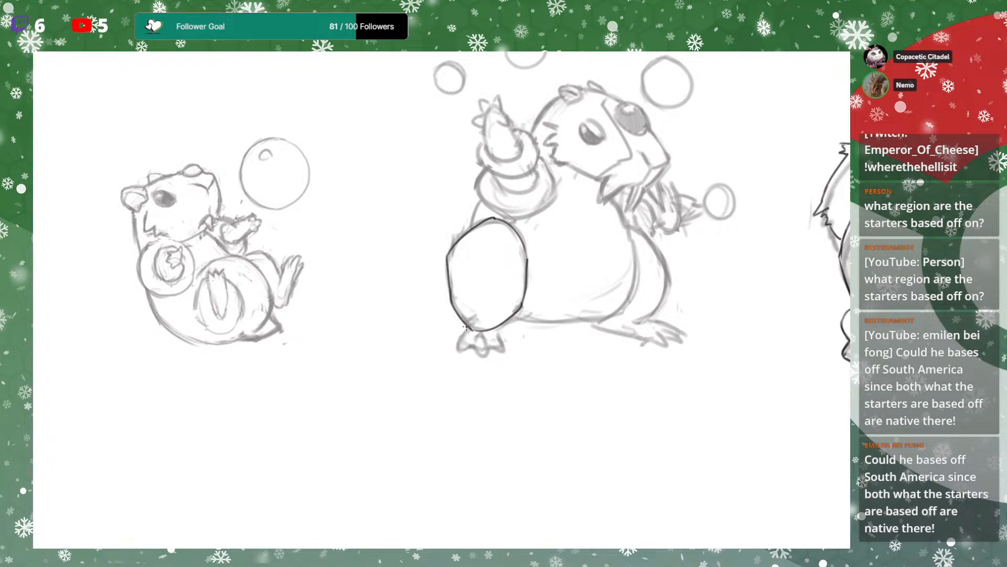
{"action": "mouse_move", "coordinate": [458, 336]}
{"action": "left_mouse_down"}
{"action": "mouse_move", "coordinate": [472, 347]}
{"action": "mouse_move", "coordinate": [510, 310]}
{"action": "mouse_move", "coordinate": [494, 327]}
{"action": "mouse_move", "coordinate": [502, 312]}
{"action": "mouse_move", "coordinate": [509, 328]}
{"action": "mouse_move", "coordinate": [401, 346]}
{"action": "mouse_move", "coordinate": [512, 325]}
{"action": "left_mouse_up"}
{"action": "key", "text": "ctrl+z"}
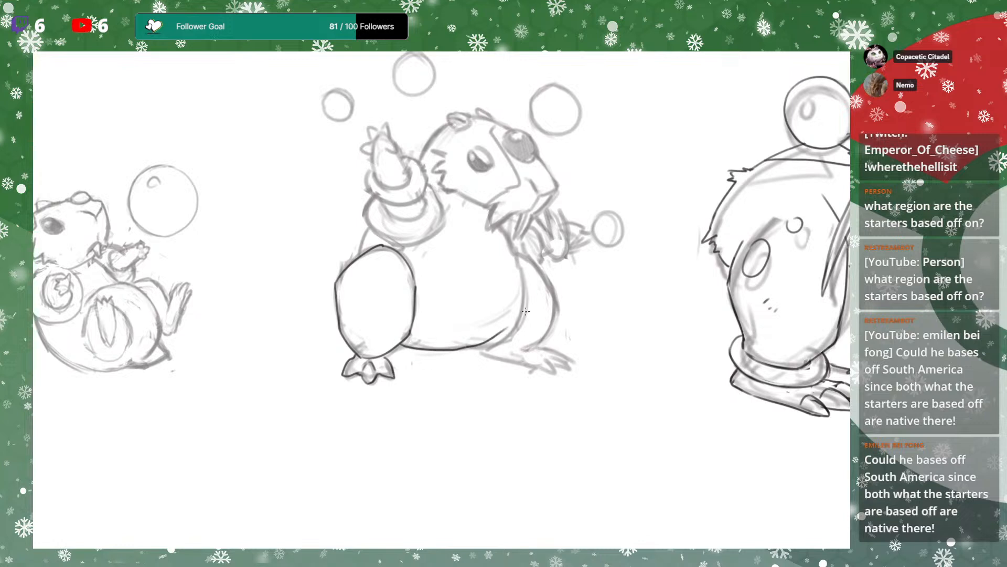
Redraw the curved underside of the standing creature's belly and carry the line up its front toward the chin
{"action": "key", "text": "ctrl+z"}
{"action": "mouse_move", "coordinate": [402, 347]}
{"action": "left_mouse_down"}
{"action": "mouse_move", "coordinate": [510, 340]}
{"action": "mouse_move", "coordinate": [521, 310]}
{"action": "left_mouse_up"}
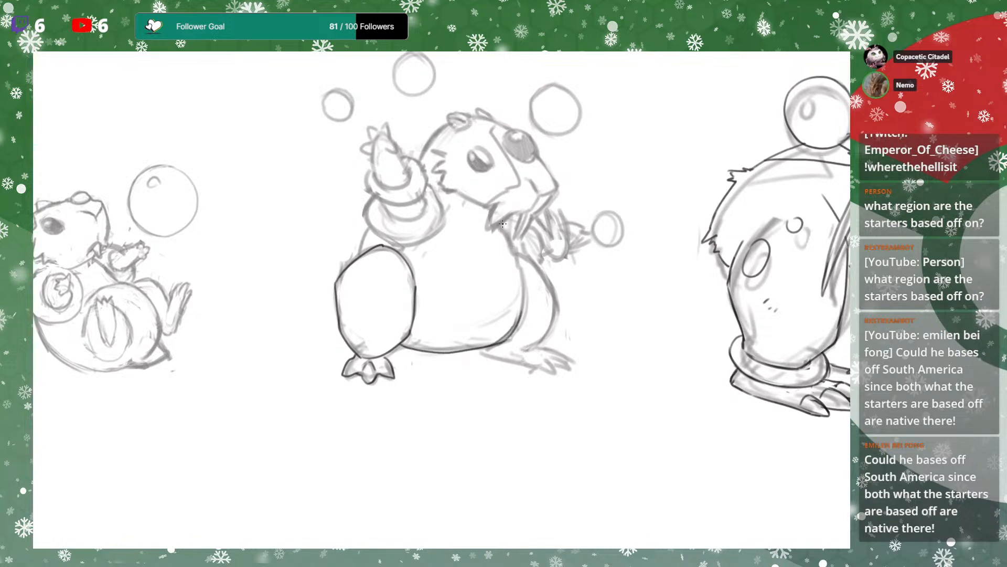
{"action": "mouse_move", "coordinate": [473, 315]}
{"action": "left_mouse_down"}
{"action": "mouse_move", "coordinate": [461, 315]}
{"action": "mouse_move", "coordinate": [426, 269]}
{"action": "mouse_move", "coordinate": [529, 256]}
{"action": "left_mouse_up"}
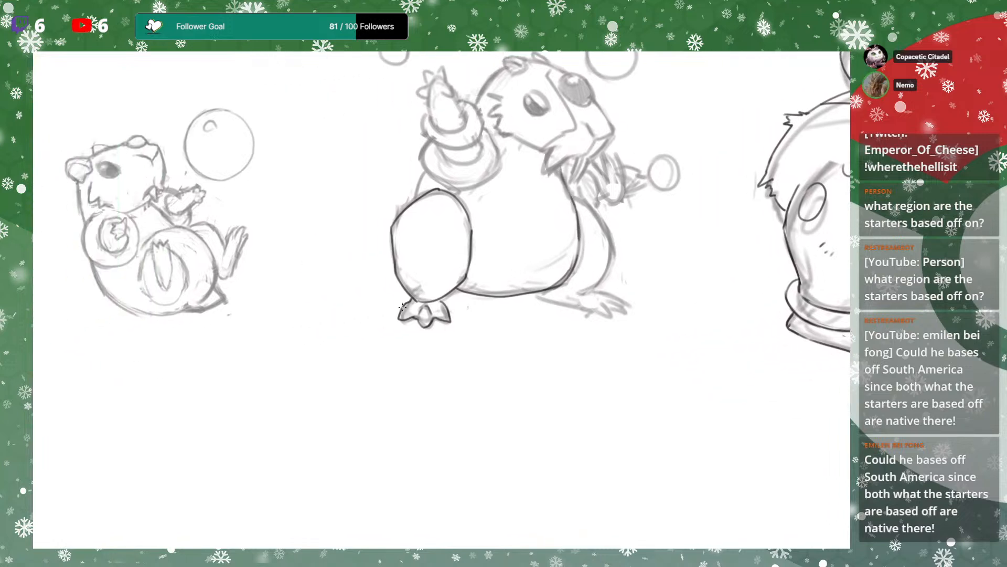
{"action": "left_click_drag", "start_coordinate": [502, 289], "coordinate": [521, 294]}
Outline the standing creature's far hind foot with its toes and the curved back edge of the far leg
{"action": "mouse_move", "coordinate": [636, 249]}
{"action": "left_mouse_down"}
{"action": "mouse_move", "coordinate": [574, 260]}
{"action": "mouse_move", "coordinate": [523, 254]}
{"action": "left_mouse_up"}
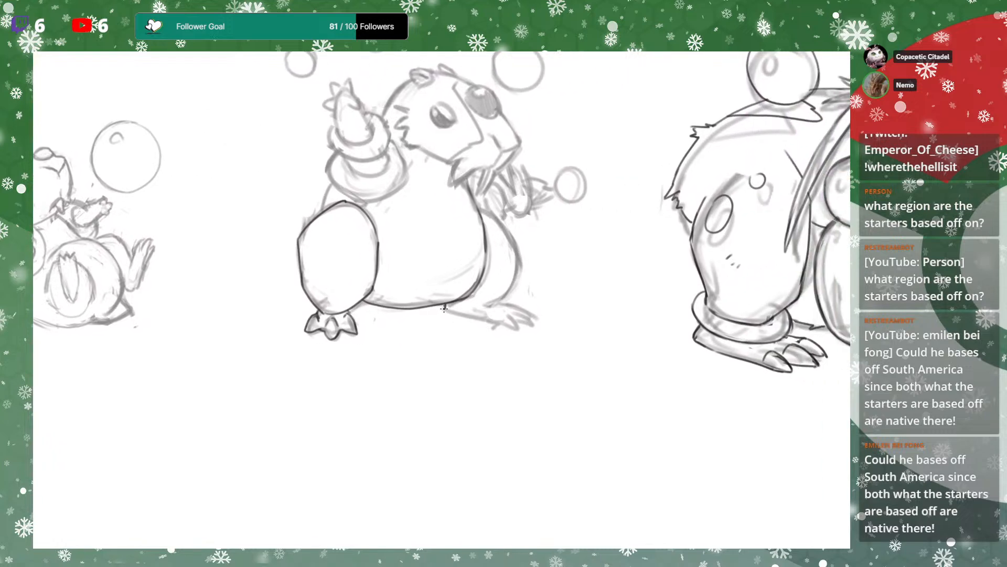
{"action": "left_click_drag", "start_coordinate": [442, 309], "coordinate": [530, 323]}
{"action": "left_click_drag", "start_coordinate": [532, 318], "coordinate": [491, 304]}
{"action": "left_click_drag", "start_coordinate": [584, 290], "coordinate": [646, 315]}
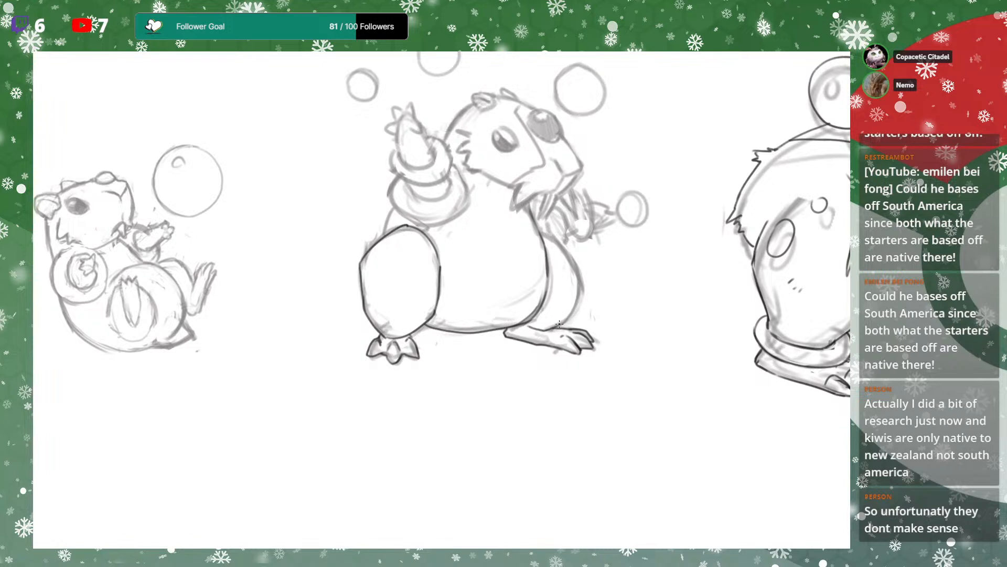
{"action": "left_click_drag", "start_coordinate": [633, 246], "coordinate": [571, 321]}
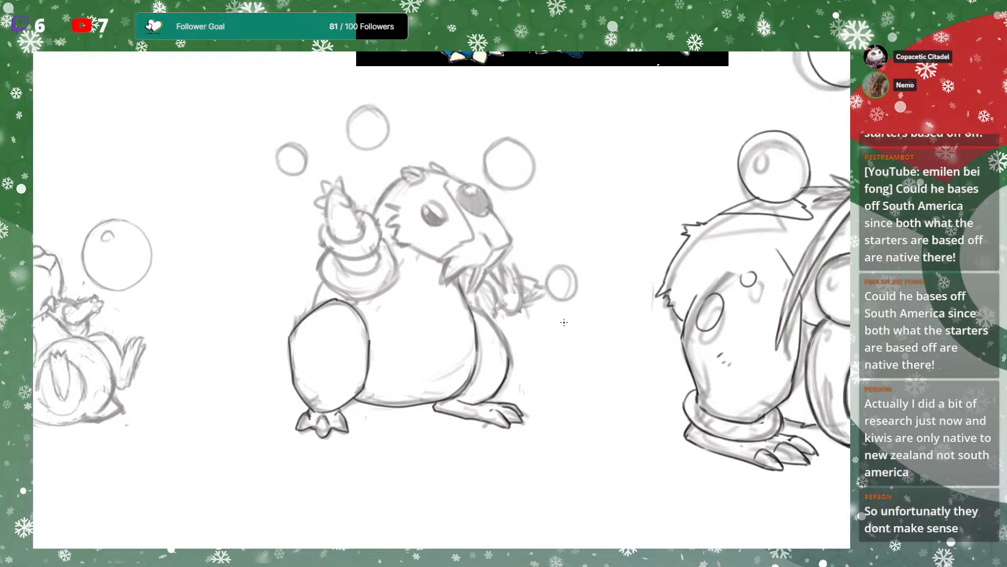
{"action": "left_click_drag", "start_coordinate": [508, 356], "coordinate": [613, 347]}
{"action": "left_click_drag", "start_coordinate": [640, 280], "coordinate": [644, 289]}
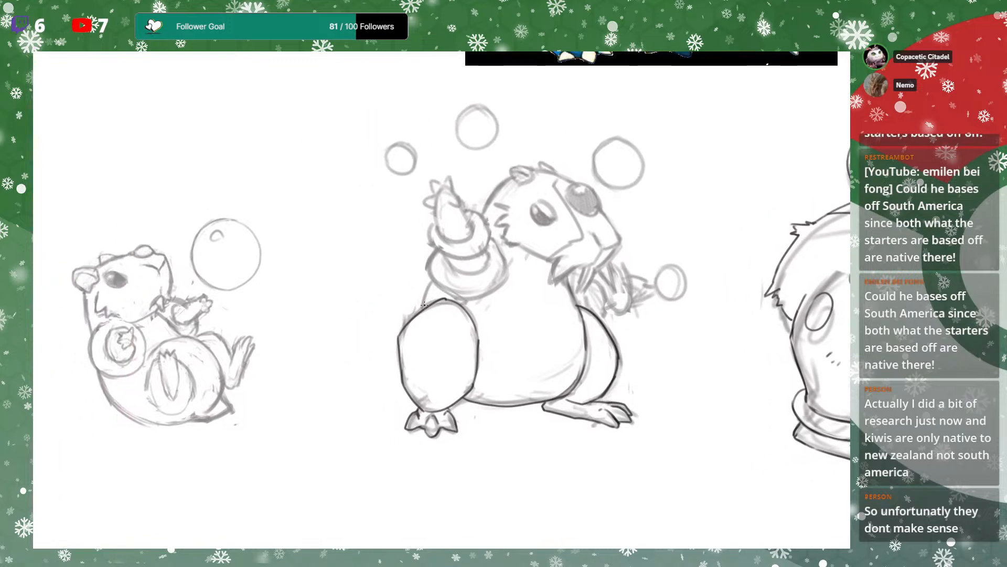
Draw the body line above the near thigh and outline the rounded upper-arm band of the raised arm
{"action": "left_click_drag", "start_coordinate": [422, 310], "coordinate": [434, 281]}
{"action": "left_click_drag", "start_coordinate": [512, 234], "coordinate": [493, 260]}
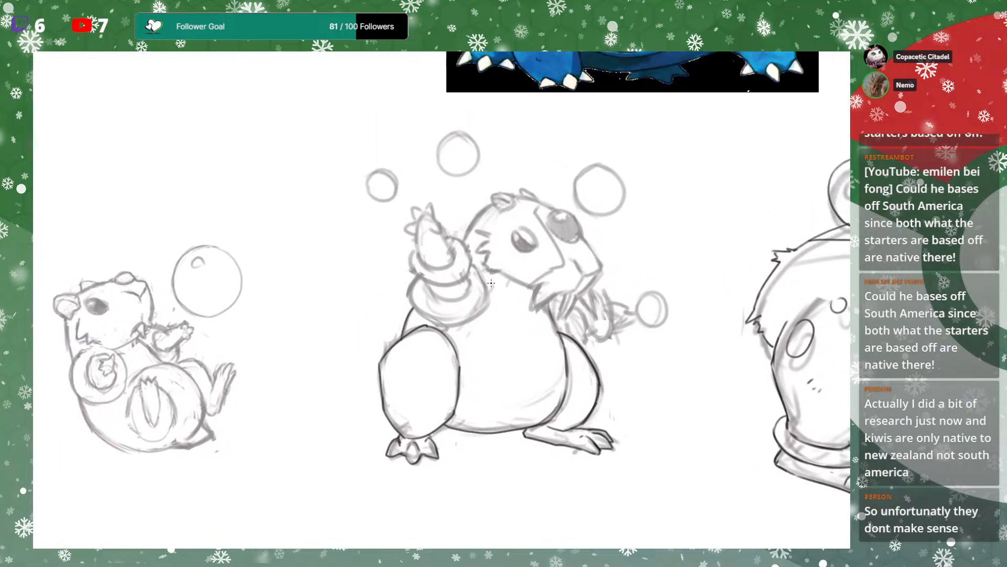
{"action": "mouse_move", "coordinate": [415, 281]}
{"action": "left_mouse_down"}
{"action": "mouse_move", "coordinate": [413, 297]}
{"action": "mouse_move", "coordinate": [454, 325]}
{"action": "mouse_move", "coordinate": [476, 320]}
{"action": "mouse_move", "coordinate": [486, 292]}
{"action": "left_mouse_up"}
{"action": "mouse_move", "coordinate": [421, 267]}
{"action": "left_mouse_down"}
{"action": "mouse_move", "coordinate": [474, 263]}
{"action": "mouse_move", "coordinate": [487, 309]}
{"action": "left_mouse_up"}
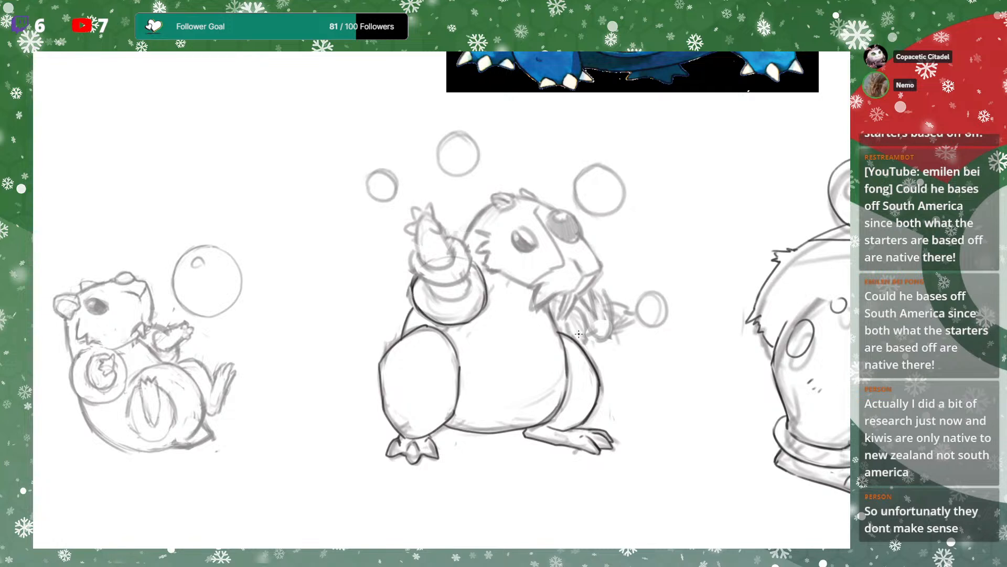
Ink the standing creature's eye, mouth lines and the pointed fur beneath its muzzle
{"action": "left_click_drag", "start_coordinate": [668, 197], "coordinate": [407, 282]}
{"action": "left_click_drag", "start_coordinate": [707, 298], "coordinate": [836, 249]}
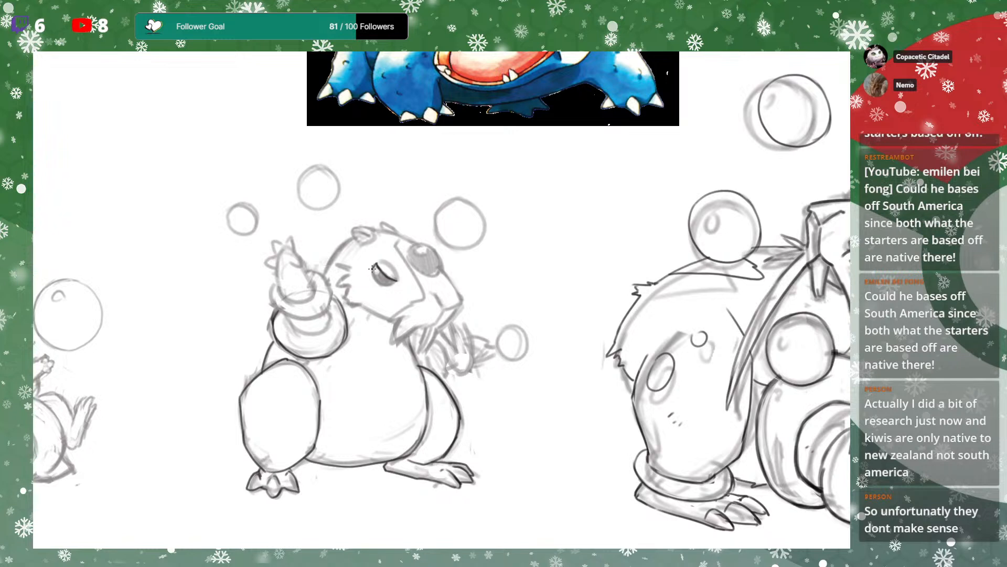
{"action": "left_click_drag", "start_coordinate": [374, 278], "coordinate": [393, 282]}
{"action": "left_click_drag", "start_coordinate": [374, 271], "coordinate": [391, 281]}
{"action": "left_click_drag", "start_coordinate": [497, 271], "coordinate": [594, 266]}
{"action": "mouse_move", "coordinate": [532, 254]}
{"action": "left_mouse_down"}
{"action": "mouse_move", "coordinate": [498, 268]}
{"action": "mouse_move", "coordinate": [507, 267]}
{"action": "mouse_move", "coordinate": [500, 288]}
{"action": "mouse_move", "coordinate": [562, 264]}
{"action": "mouse_move", "coordinate": [549, 306]}
{"action": "left_mouse_up"}
{"action": "mouse_move", "coordinate": [563, 266]}
{"action": "left_mouse_down"}
{"action": "mouse_move", "coordinate": [556, 288]}
{"action": "mouse_move", "coordinate": [561, 269]}
{"action": "left_mouse_up"}
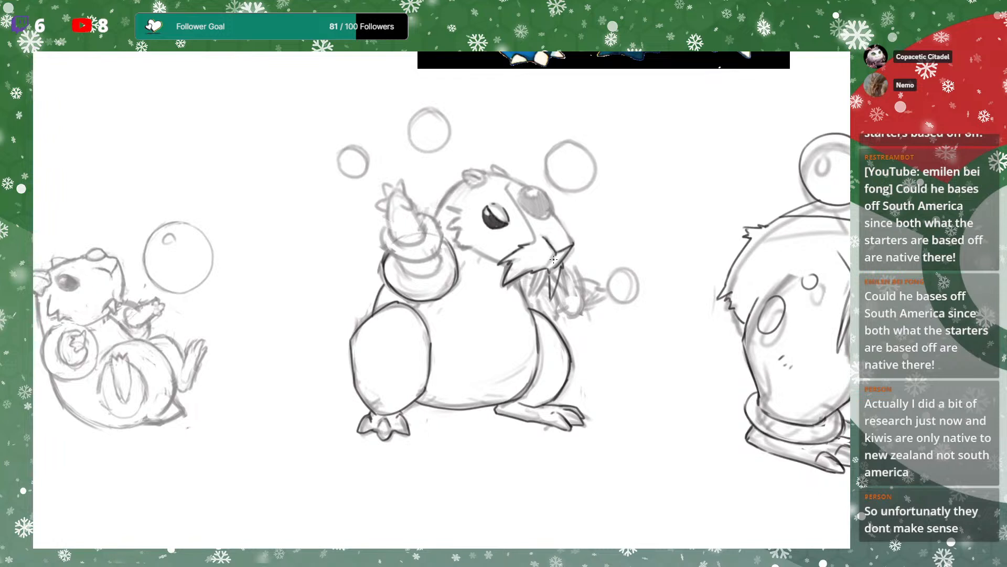
Ink the standing creature's snout edge, the line from forehead to muzzle and the oval nose patch
{"action": "left_click_drag", "start_coordinate": [578, 242], "coordinate": [545, 247]}
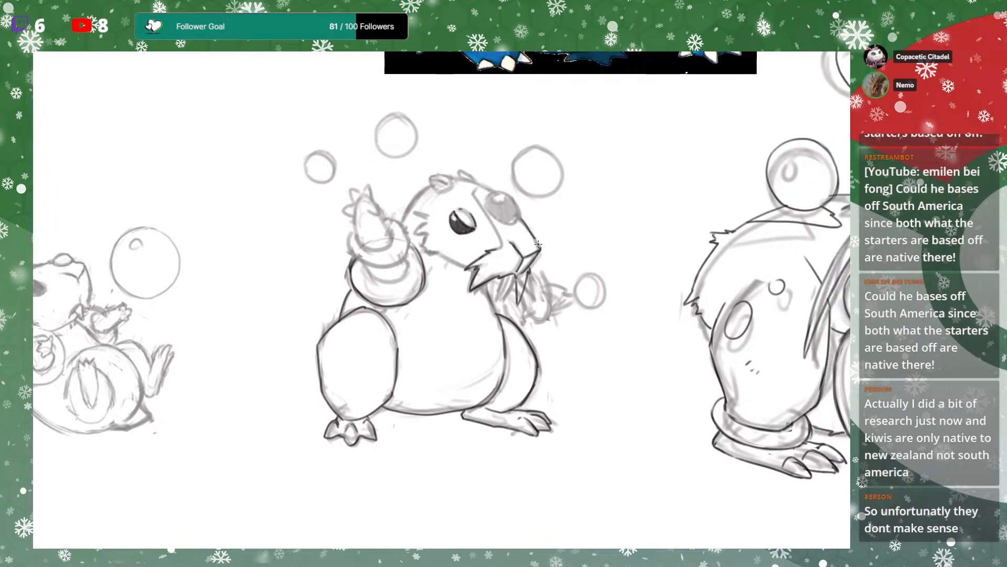
{"action": "left_click_drag", "start_coordinate": [615, 188], "coordinate": [314, 286]}
{"action": "left_click_drag", "start_coordinate": [303, 454], "coordinate": [553, 307]}
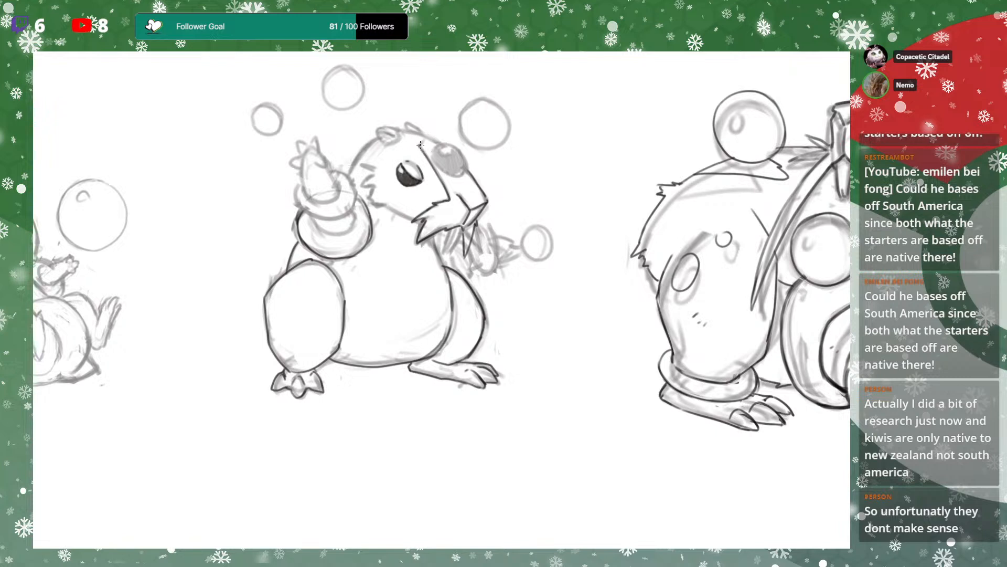
{"action": "mouse_move", "coordinate": [418, 138]}
{"action": "left_mouse_down"}
{"action": "mouse_move", "coordinate": [454, 177]}
{"action": "mouse_move", "coordinate": [444, 145]}
{"action": "mouse_move", "coordinate": [464, 170]}
{"action": "mouse_move", "coordinate": [450, 152]}
{"action": "mouse_move", "coordinate": [501, 137]}
{"action": "left_mouse_up"}
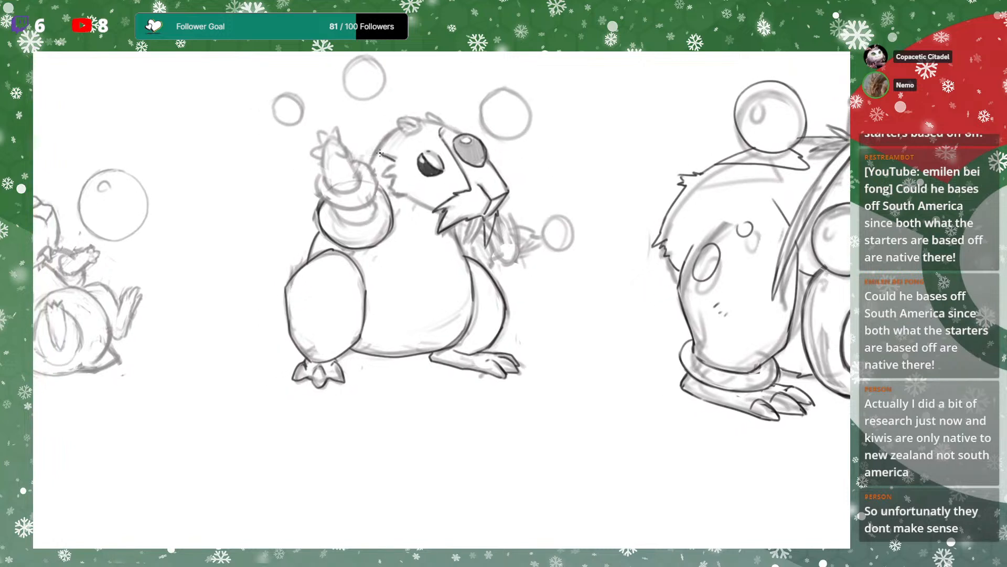
Draw the jagged cheek fur and the jaw line on the standing creature's face
{"action": "mouse_move", "coordinate": [381, 152]}
{"action": "left_mouse_down"}
{"action": "mouse_move", "coordinate": [395, 160]}
{"action": "mouse_move", "coordinate": [383, 175]}
{"action": "mouse_move", "coordinate": [395, 192]}
{"action": "mouse_move", "coordinate": [426, 205]}
{"action": "left_mouse_up"}
{"action": "key", "text": "ctrl+z"}
{"action": "left_click_drag", "start_coordinate": [339, 214], "coordinate": [367, 239]}
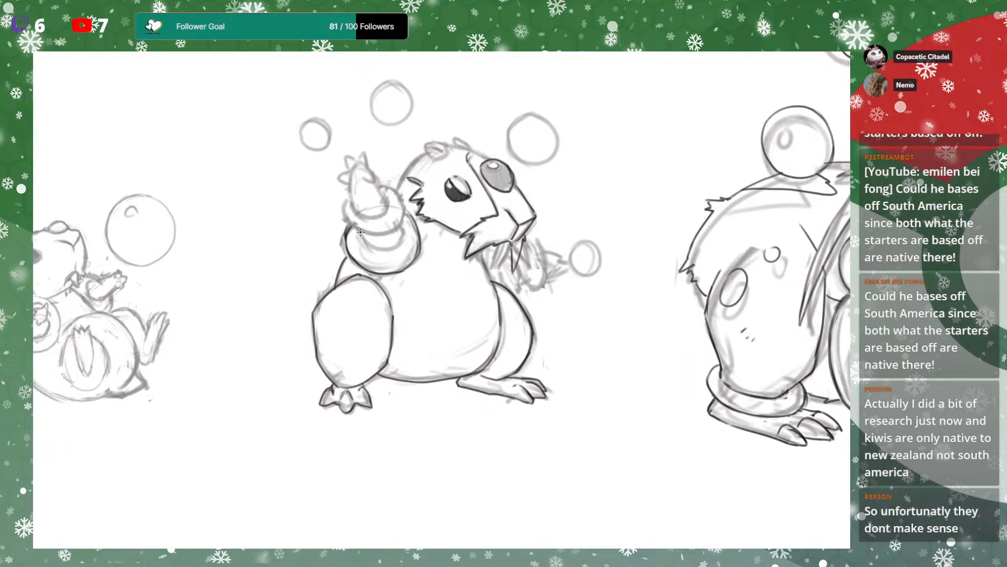
Outline the forearm band and the inner curve of the upper-arm band on the standing creature's raised arm
{"action": "mouse_move", "coordinate": [391, 249]}
{"action": "left_mouse_down"}
{"action": "mouse_move", "coordinate": [403, 231]}
{"action": "mouse_move", "coordinate": [419, 253]}
{"action": "left_mouse_up"}
{"action": "key", "text": "ctrl+z"}
{"action": "key", "text": "ctrl+z"}
{"action": "mouse_move", "coordinate": [407, 212]}
{"action": "left_mouse_down"}
{"action": "mouse_move", "coordinate": [419, 255]}
{"action": "mouse_move", "coordinate": [422, 234]}
{"action": "left_mouse_up"}
{"action": "mouse_move", "coordinate": [345, 216]}
{"action": "left_mouse_down"}
{"action": "mouse_move", "coordinate": [382, 233]}
{"action": "mouse_move", "coordinate": [359, 233]}
{"action": "mouse_move", "coordinate": [392, 235]}
{"action": "mouse_move", "coordinate": [404, 213]}
{"action": "mouse_move", "coordinate": [394, 193]}
{"action": "mouse_move", "coordinate": [403, 220]}
{"action": "mouse_move", "coordinate": [351, 196]}
{"action": "mouse_move", "coordinate": [394, 200]}
{"action": "left_mouse_up"}
{"action": "key", "text": "ctrl+z"}
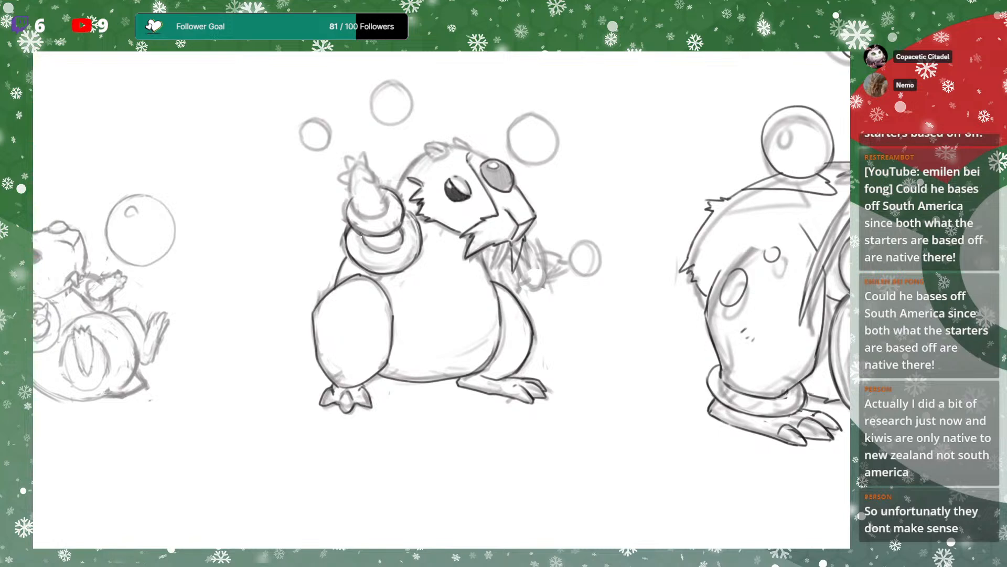
Add a small jagged fur tuft to the back edge of the large form's near front-leg band
{"action": "mouse_move", "coordinate": [402, 241]}
{"action": "left_mouse_down"}
{"action": "mouse_move", "coordinate": [307, 217]}
{"action": "mouse_move", "coordinate": [226, 213]}
{"action": "left_mouse_up"}
{"action": "mouse_move", "coordinate": [737, 190]}
{"action": "left_mouse_down"}
{"action": "mouse_move", "coordinate": [639, 184]}
{"action": "mouse_move", "coordinate": [640, 192]}
{"action": "left_mouse_up"}
{"action": "left_click_drag", "start_coordinate": [652, 275], "coordinate": [638, 263]}
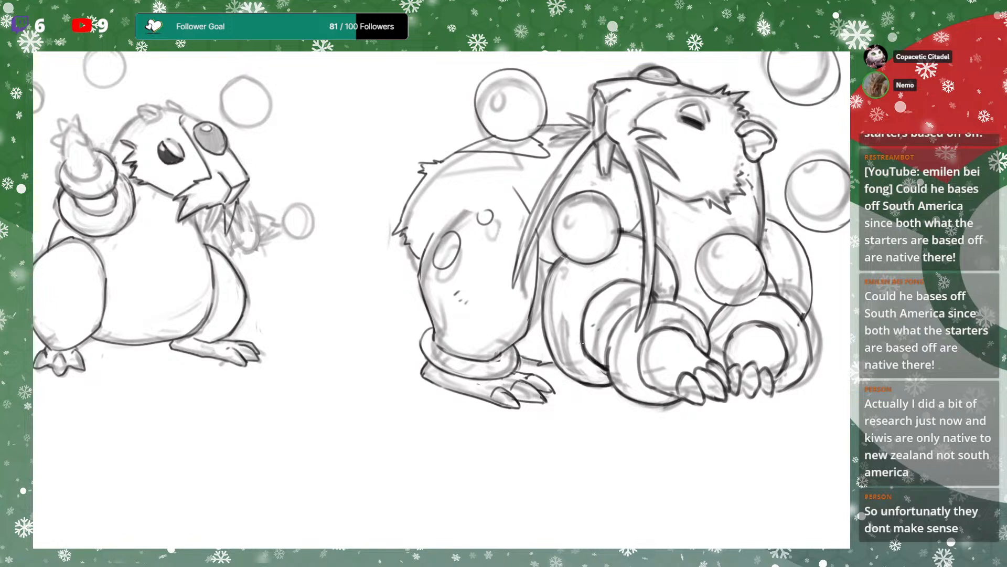
{"action": "mouse_move", "coordinate": [597, 362]}
{"action": "left_mouse_down"}
{"action": "mouse_move", "coordinate": [589, 352]}
{"action": "mouse_move", "coordinate": [598, 361]}
{"action": "left_mouse_up"}
{"action": "left_click_drag", "start_coordinate": [633, 366], "coordinate": [475, 319]}
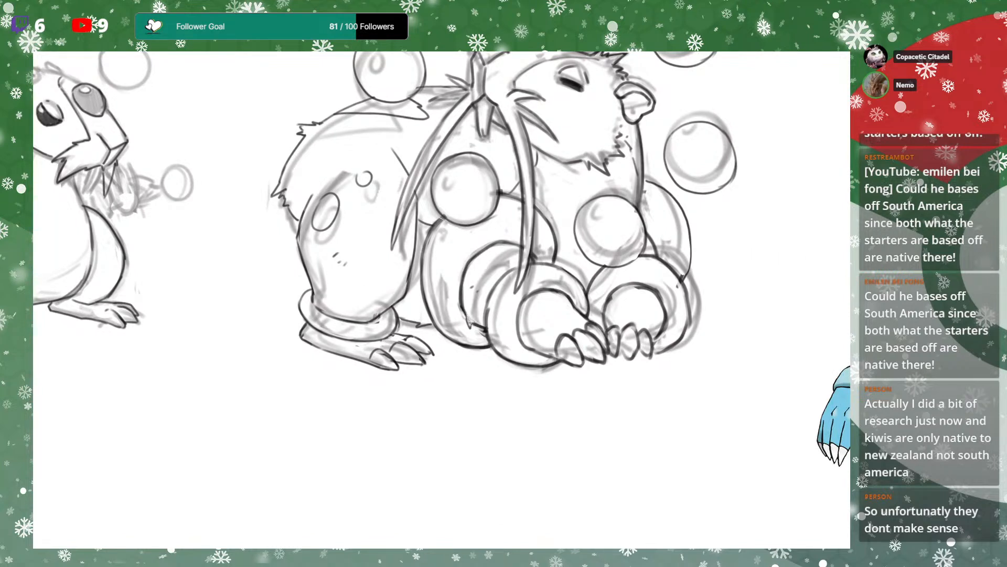
{"action": "left_click_drag", "start_coordinate": [475, 280], "coordinate": [483, 292]}
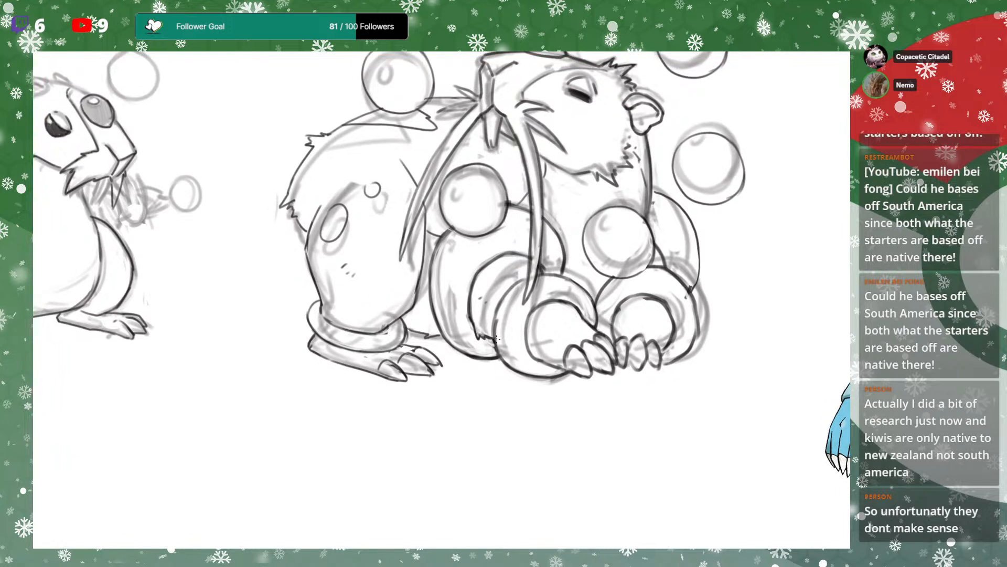
{"action": "left_click_drag", "start_coordinate": [491, 316], "coordinate": [507, 348]}
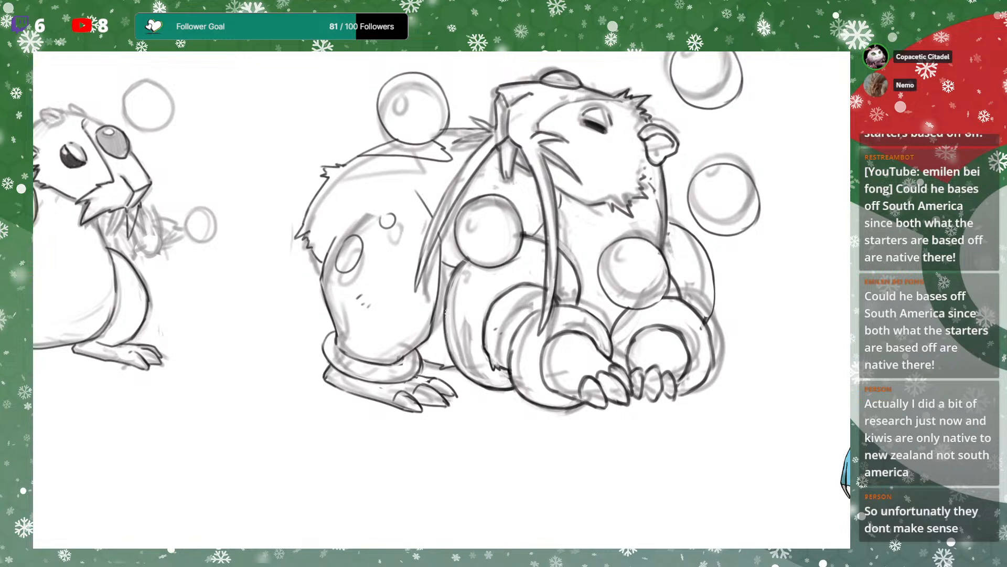
Outline the standing creature's raised forearm above its band and refine the inner edge of the upper-arm band
{"action": "left_click_drag", "start_coordinate": [539, 259], "coordinate": [722, 278]}
{"action": "left_click_drag", "start_coordinate": [314, 209], "coordinate": [538, 337]}
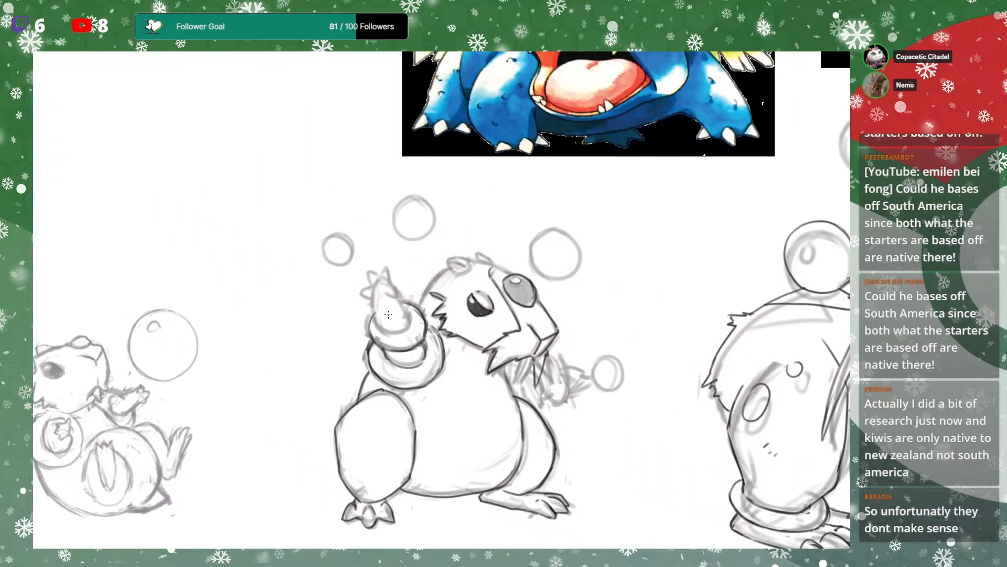
{"action": "key", "text": "ctrl+plus"}
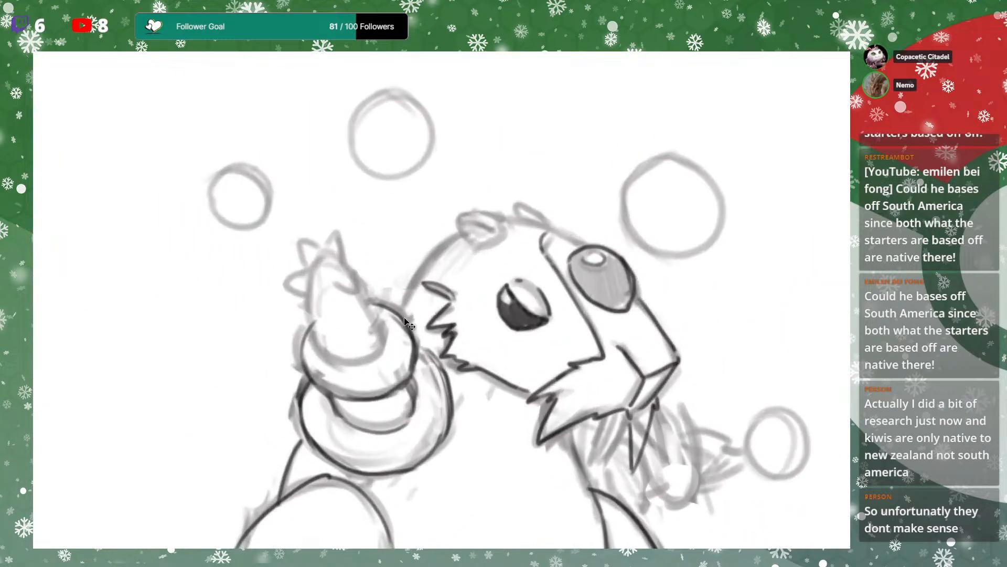
{"action": "key", "text": "ctrl+minus"}
{"action": "mouse_move", "coordinate": [373, 302]}
{"action": "left_mouse_down"}
{"action": "mouse_move", "coordinate": [379, 325]}
{"action": "mouse_move", "coordinate": [398, 333]}
{"action": "mouse_move", "coordinate": [410, 320]}
{"action": "mouse_move", "coordinate": [407, 330]}
{"action": "mouse_move", "coordinate": [410, 318]}
{"action": "left_mouse_up"}
{"action": "key", "text": "ctrl+z"}
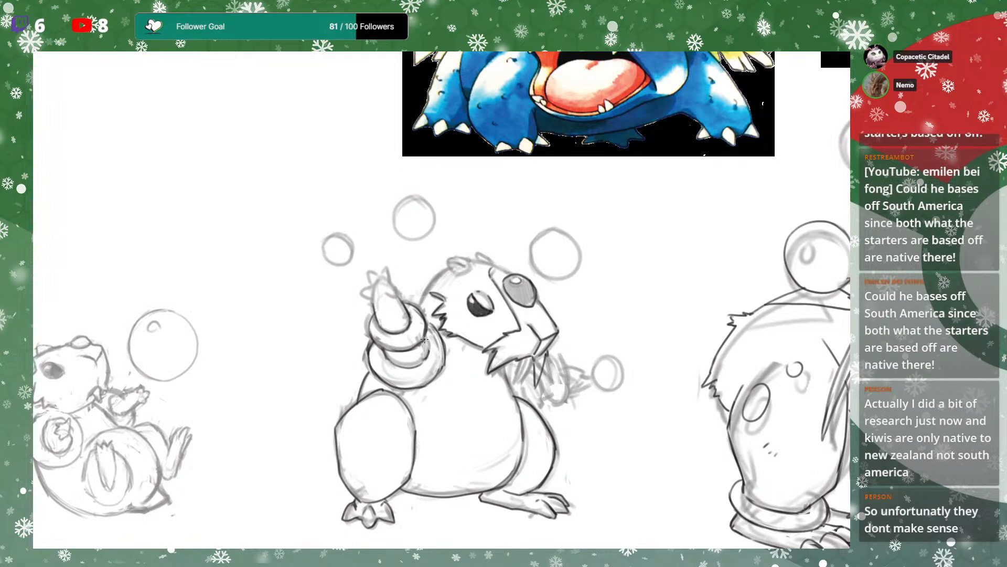
{"action": "left_click_drag", "start_coordinate": [426, 341], "coordinate": [430, 349]}
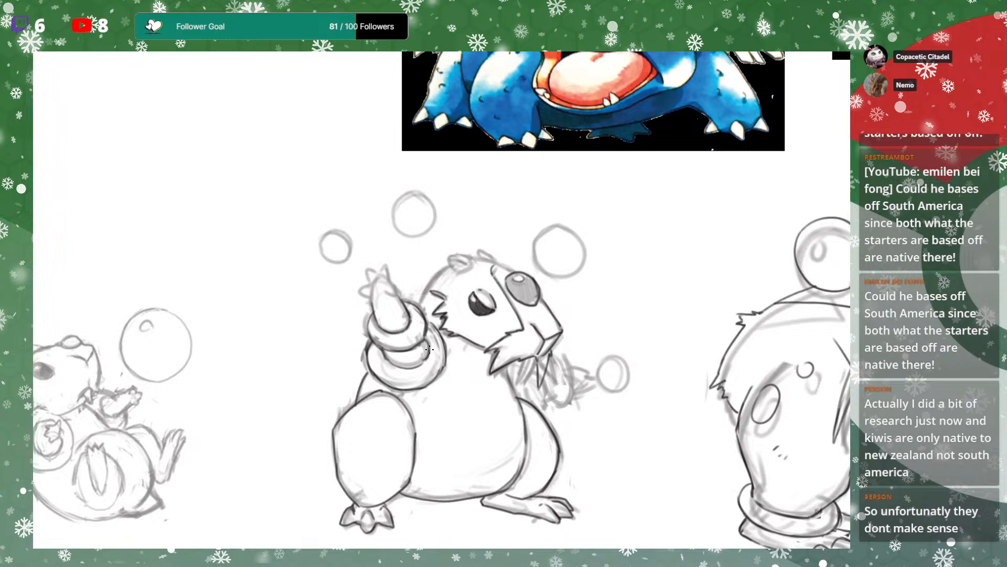
{"action": "left_click_drag", "start_coordinate": [436, 325], "coordinate": [441, 332]}
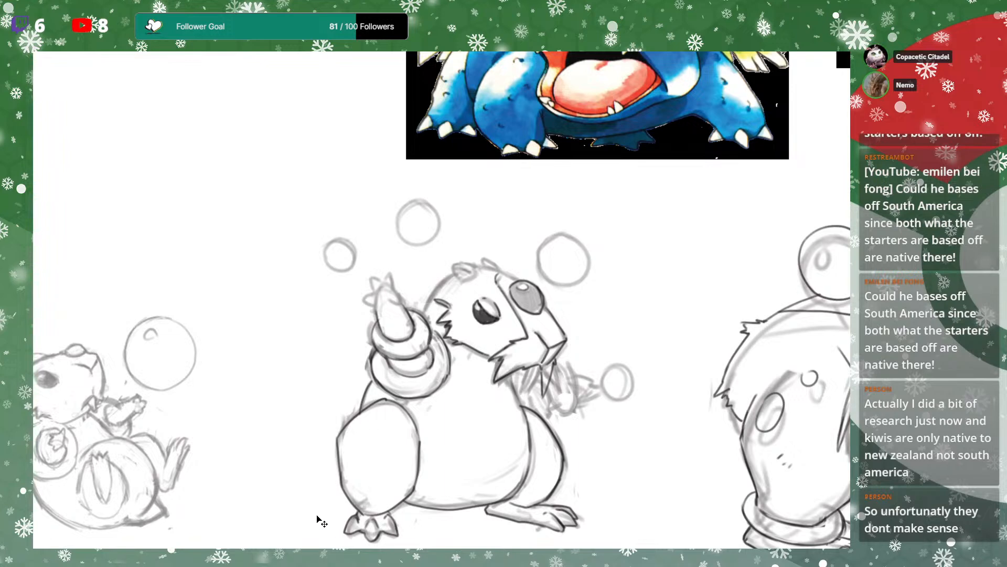
{"action": "mouse_move", "coordinate": [429, 347]}
{"action": "left_mouse_down"}
{"action": "mouse_move", "coordinate": [408, 408]}
{"action": "mouse_move", "coordinate": [424, 343]}
{"action": "left_mouse_up"}
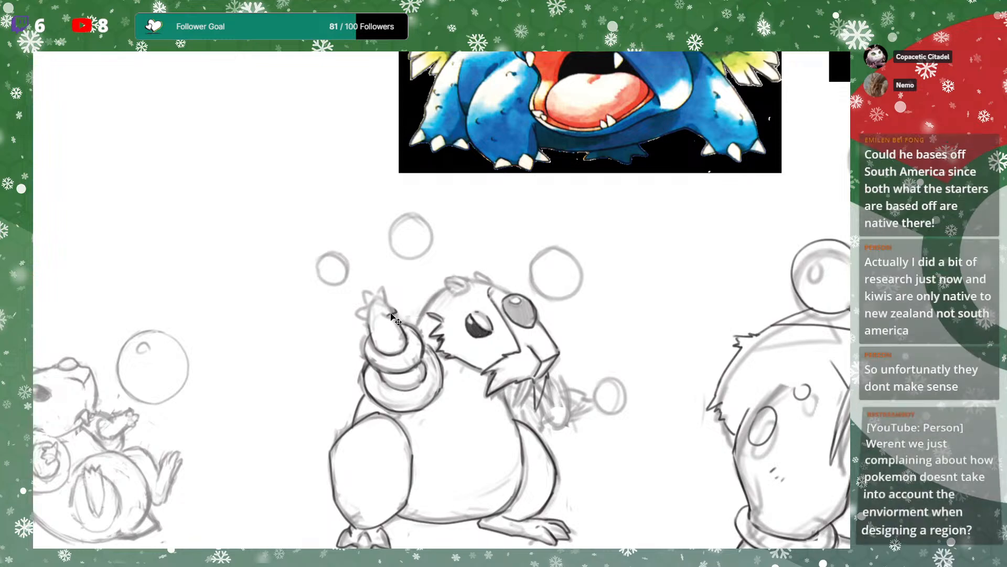
Ink the raised hand's stubby fingers with rounded tips and add small crease lines on the palm
{"action": "mouse_move", "coordinate": [391, 306]}
{"action": "left_mouse_down"}
{"action": "mouse_move", "coordinate": [398, 313]}
{"action": "mouse_move", "coordinate": [356, 311]}
{"action": "mouse_move", "coordinate": [372, 291]}
{"action": "left_mouse_up"}
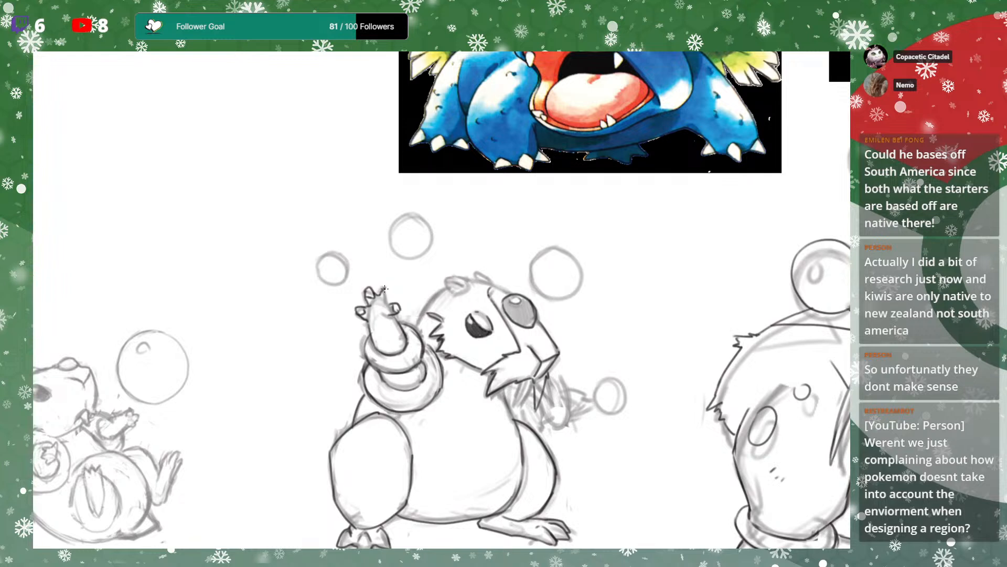
{"action": "mouse_move", "coordinate": [379, 296]}
{"action": "left_mouse_down"}
{"action": "mouse_move", "coordinate": [389, 286]}
{"action": "mouse_move", "coordinate": [389, 300]}
{"action": "left_mouse_up"}
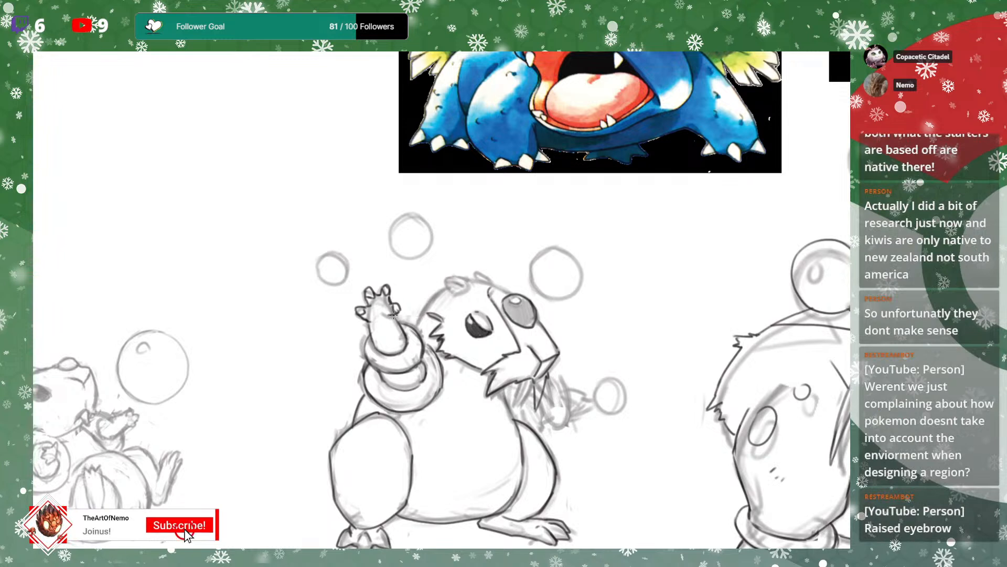
{"action": "left_click_drag", "start_coordinate": [385, 317], "coordinate": [373, 296]}
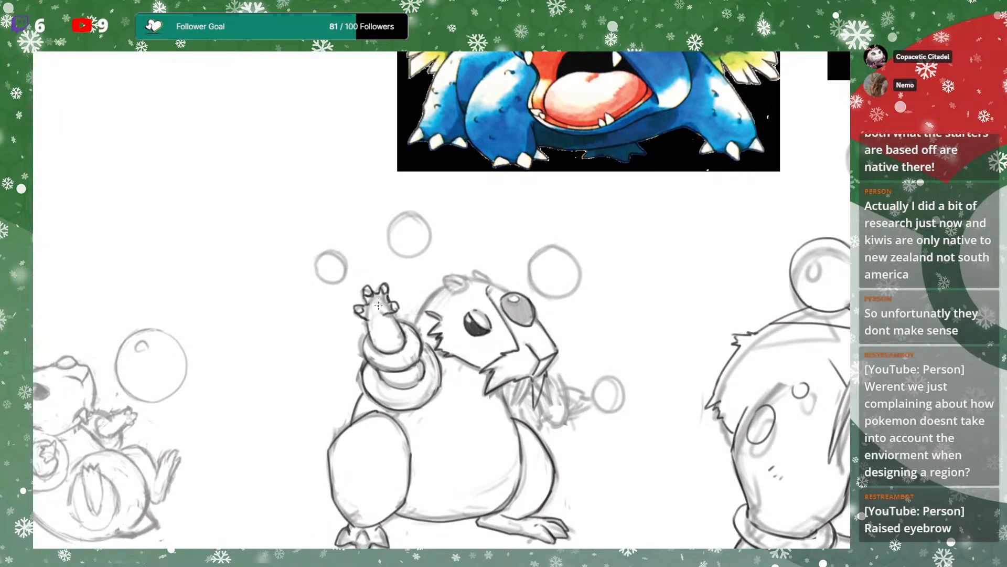
{"action": "left_click_drag", "start_coordinate": [551, 285], "coordinate": [538, 269]}
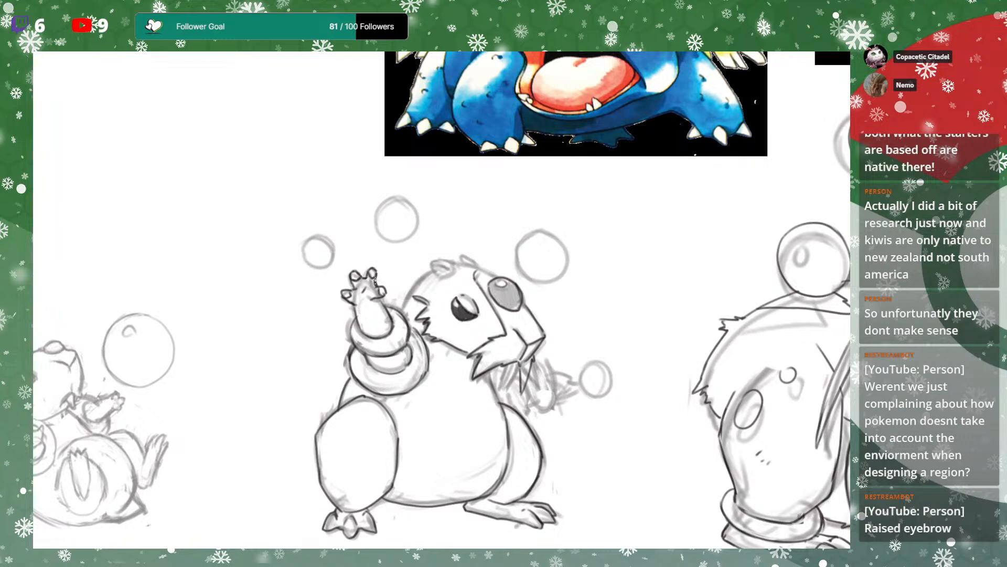
{"action": "left_click_drag", "start_coordinate": [474, 243], "coordinate": [478, 230]}
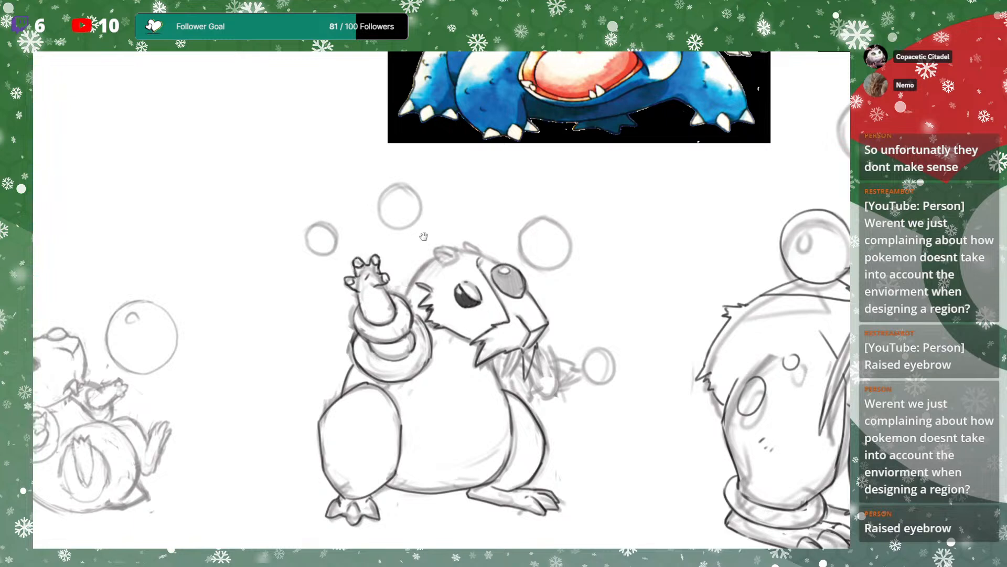
Ink the back of the standing creature's head, a fur tuft behind its shoulder, and both ears
{"action": "scroll", "coordinate": [452, 231], "scroll_direction": "down", "scroll_amount": 1}
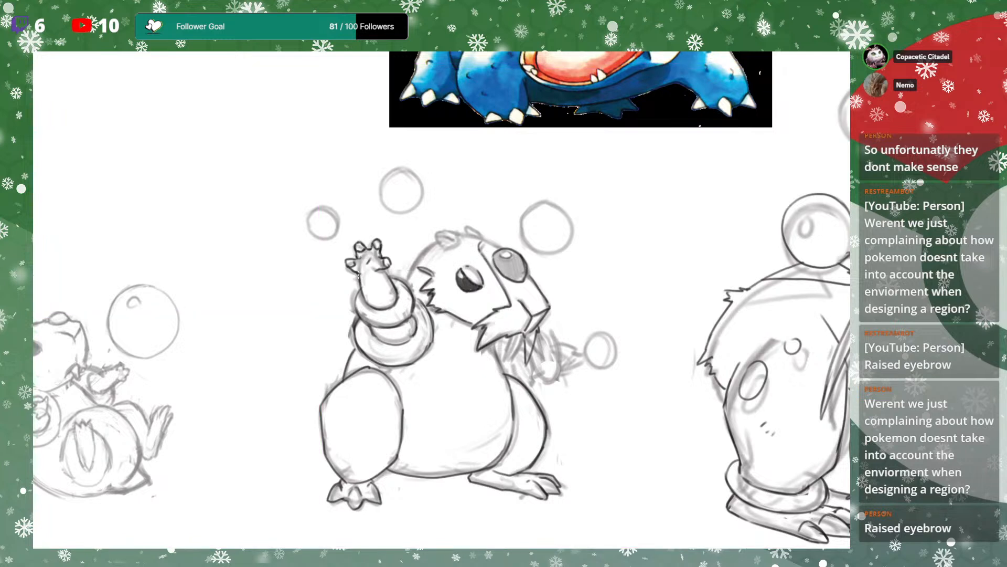
{"action": "left_click_drag", "start_coordinate": [356, 306], "coordinate": [361, 288]}
{"action": "left_click_drag", "start_coordinate": [535, 246], "coordinate": [514, 230]}
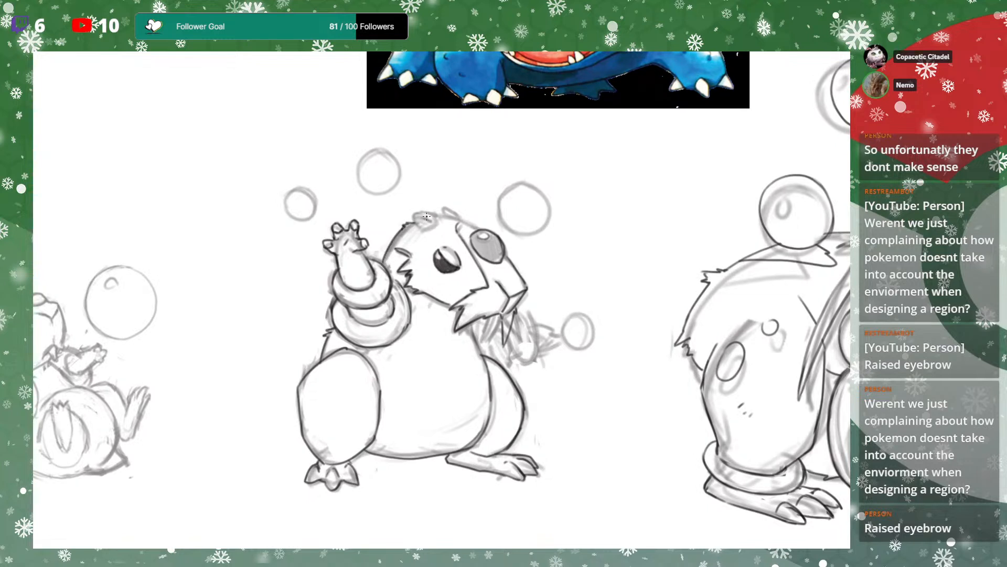
{"action": "mouse_move", "coordinate": [416, 223]}
{"action": "left_mouse_down"}
{"action": "mouse_move", "coordinate": [386, 257]}
{"action": "mouse_move", "coordinate": [409, 255]}
{"action": "mouse_move", "coordinate": [385, 252]}
{"action": "mouse_move", "coordinate": [398, 245]}
{"action": "mouse_move", "coordinate": [451, 265]}
{"action": "mouse_move", "coordinate": [413, 242]}
{"action": "mouse_move", "coordinate": [429, 251]}
{"action": "left_mouse_up"}
{"action": "left_click_drag", "start_coordinate": [495, 275], "coordinate": [510, 220]}
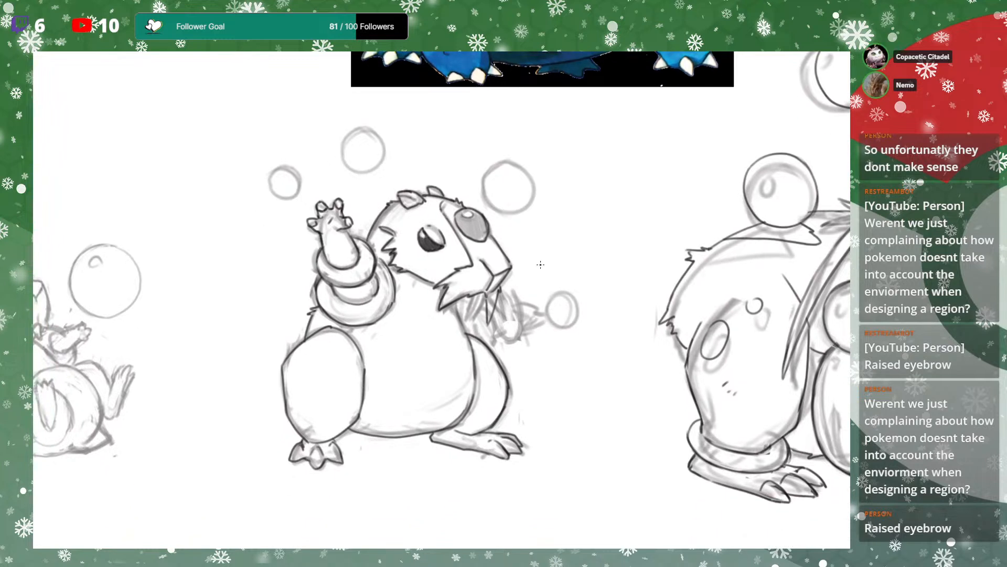
Add more pointed fur tufts beneath the standing creature's chin and start the far arm's line beside its chest
{"action": "left_click_drag", "start_coordinate": [539, 278], "coordinate": [543, 270]}
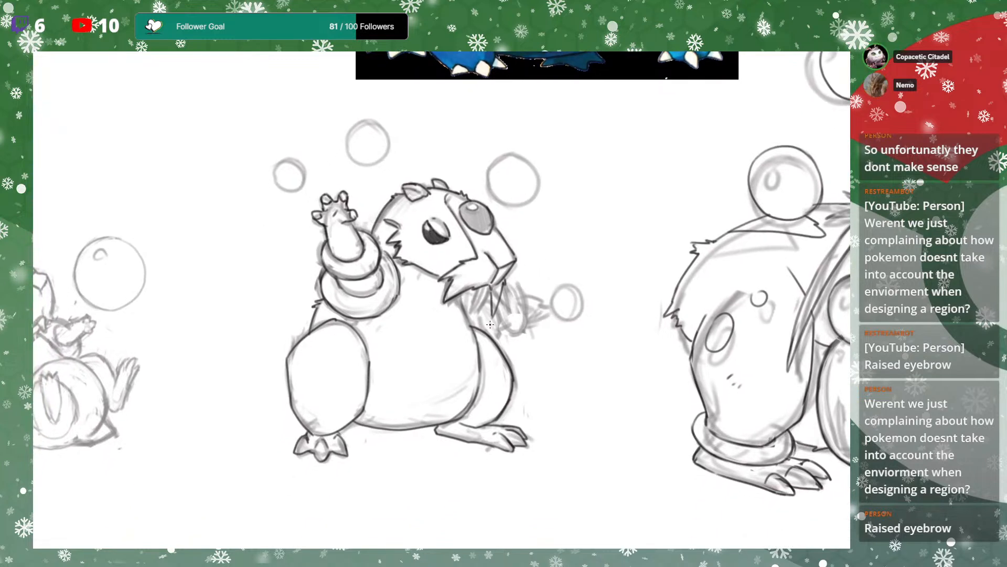
{"action": "mouse_move", "coordinate": [478, 284]}
{"action": "left_mouse_down"}
{"action": "mouse_move", "coordinate": [484, 273]}
{"action": "mouse_move", "coordinate": [478, 301]}
{"action": "mouse_move", "coordinate": [489, 289]}
{"action": "left_mouse_up"}
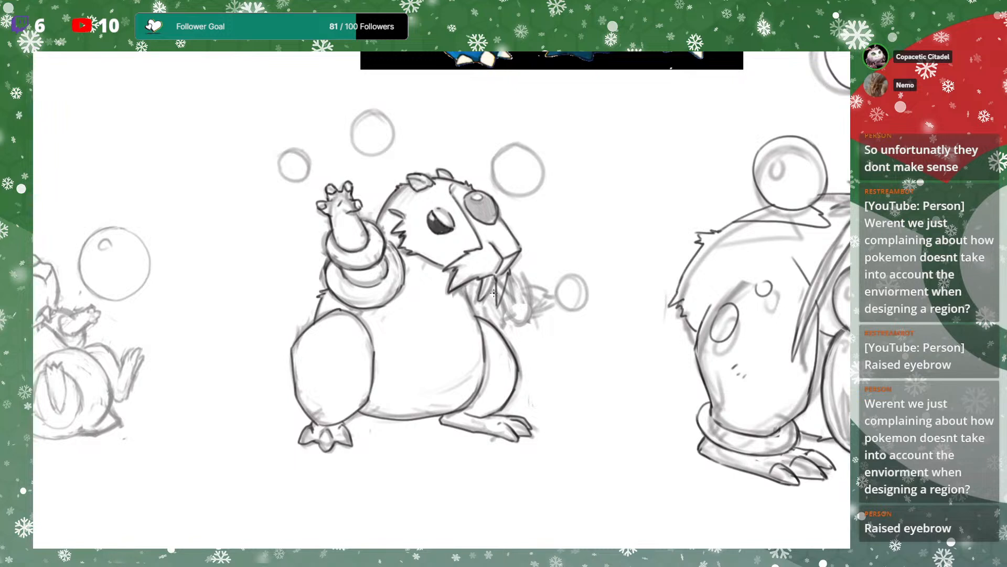
{"action": "left_click_drag", "start_coordinate": [492, 286], "coordinate": [481, 302]}
{"action": "left_click_drag", "start_coordinate": [535, 276], "coordinate": [442, 277]}
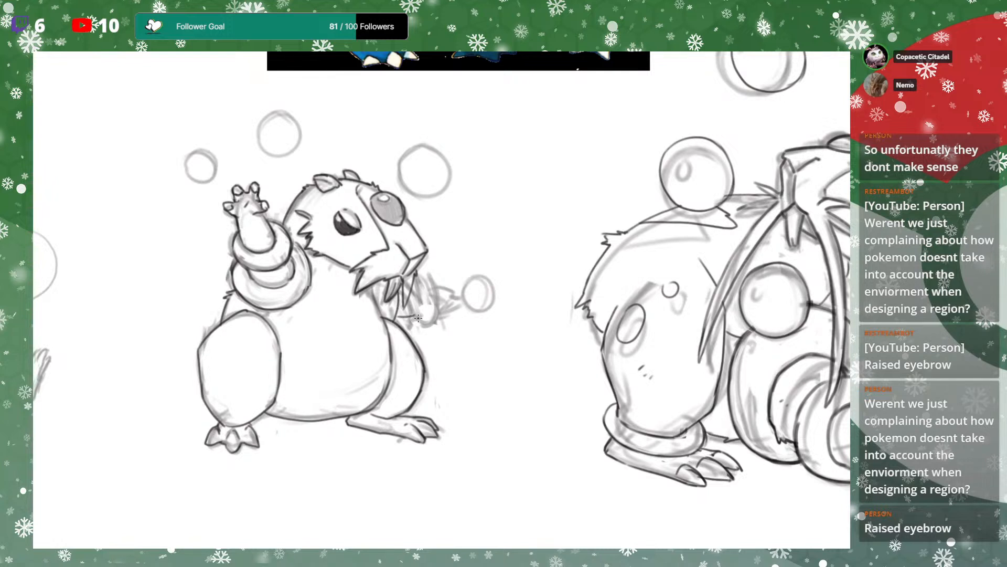
Outline the standing creature's far arm band and its small outstretched hand with rounded fingers
{"action": "mouse_move", "coordinate": [421, 308]}
{"action": "left_mouse_down"}
{"action": "mouse_move", "coordinate": [416, 292]}
{"action": "mouse_move", "coordinate": [412, 328]}
{"action": "mouse_move", "coordinate": [439, 295]}
{"action": "left_mouse_up"}
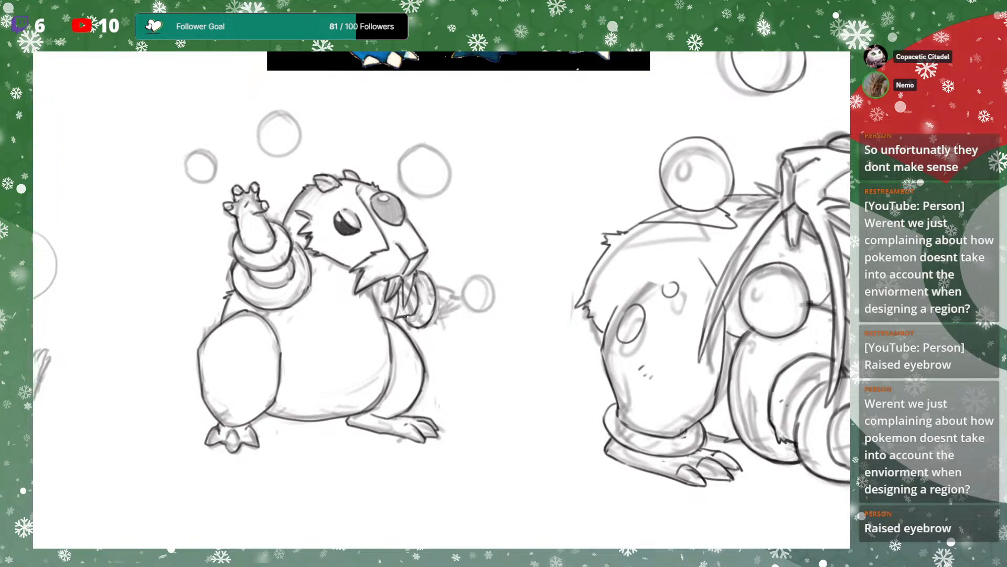
{"action": "left_click_drag", "start_coordinate": [474, 305], "coordinate": [446, 311]}
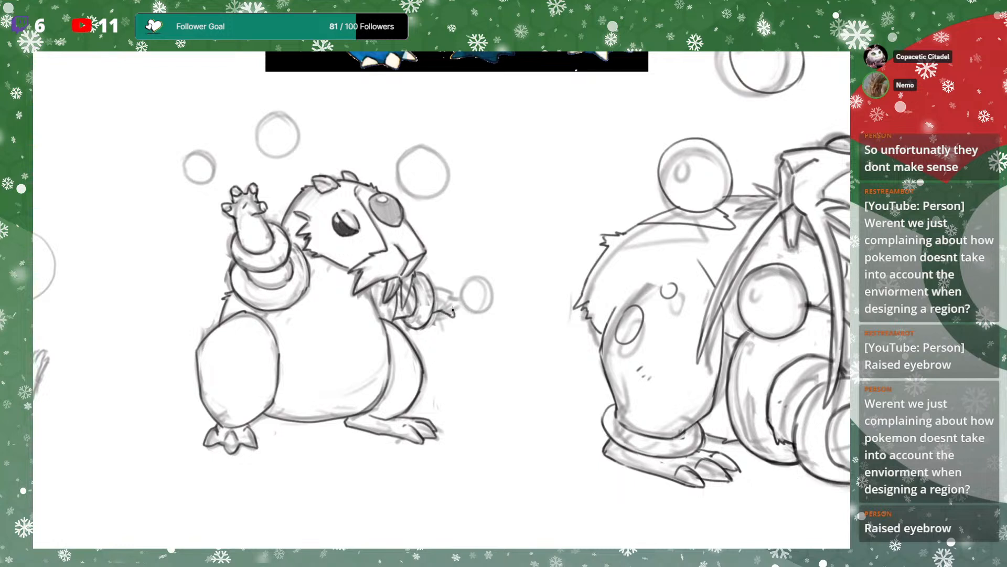
{"action": "mouse_move", "coordinate": [445, 314]}
{"action": "left_mouse_down"}
{"action": "mouse_move", "coordinate": [455, 316]}
{"action": "mouse_move", "coordinate": [451, 303]}
{"action": "left_mouse_up"}
{"action": "left_click_drag", "start_coordinate": [491, 270], "coordinate": [523, 266]}
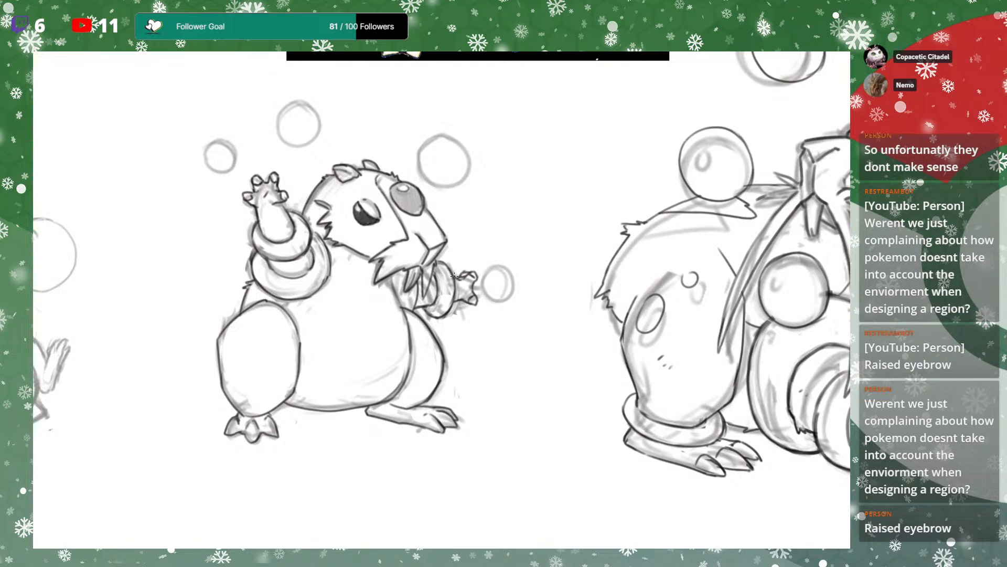
Select the far arm's band and move it about 10 px toward the body, then deselect it and return to the Brush
{"action": "left_click_drag", "start_coordinate": [527, 258], "coordinate": [526, 277]}
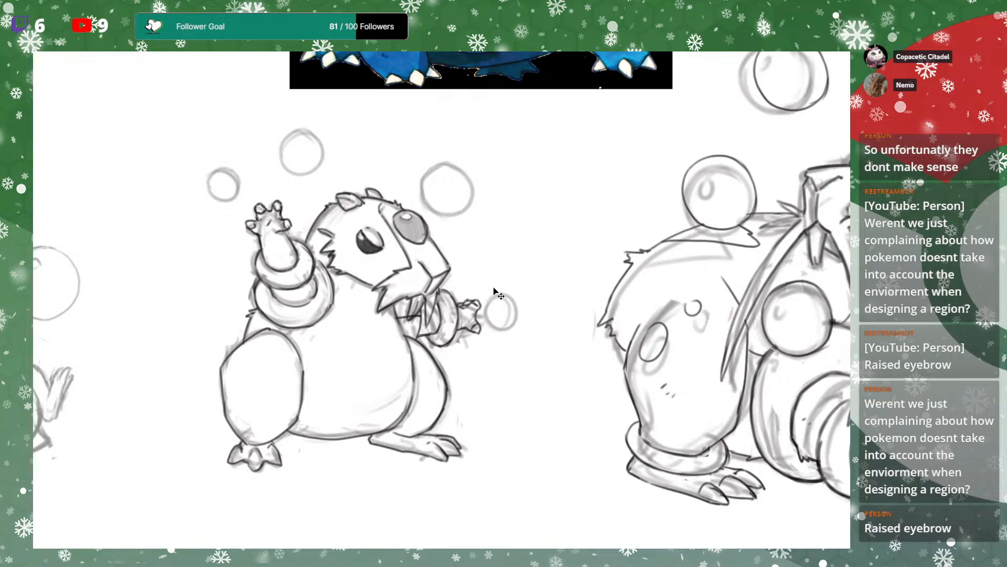
{"action": "left_click_drag", "start_coordinate": [472, 307], "coordinate": [496, 283]}
{"action": "key", "text": "ctrl+plus"}
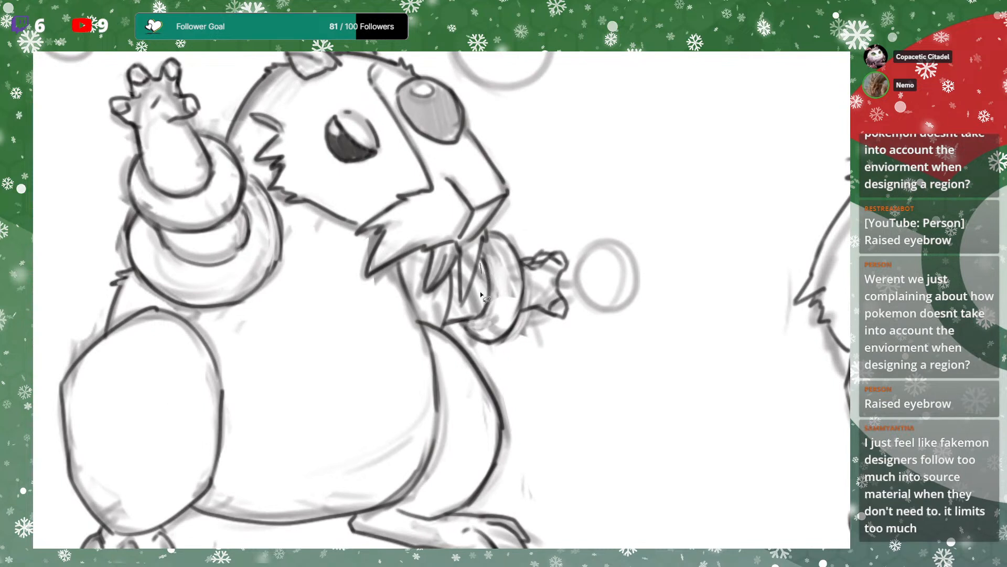
{"action": "left_click_drag", "start_coordinate": [465, 339], "coordinate": [513, 343]}
{"action": "mouse_move", "coordinate": [527, 287]}
{"action": "left_mouse_down"}
{"action": "mouse_move", "coordinate": [502, 227]}
{"action": "mouse_move", "coordinate": [481, 260]}
{"action": "mouse_move", "coordinate": [509, 294]}
{"action": "left_mouse_up"}
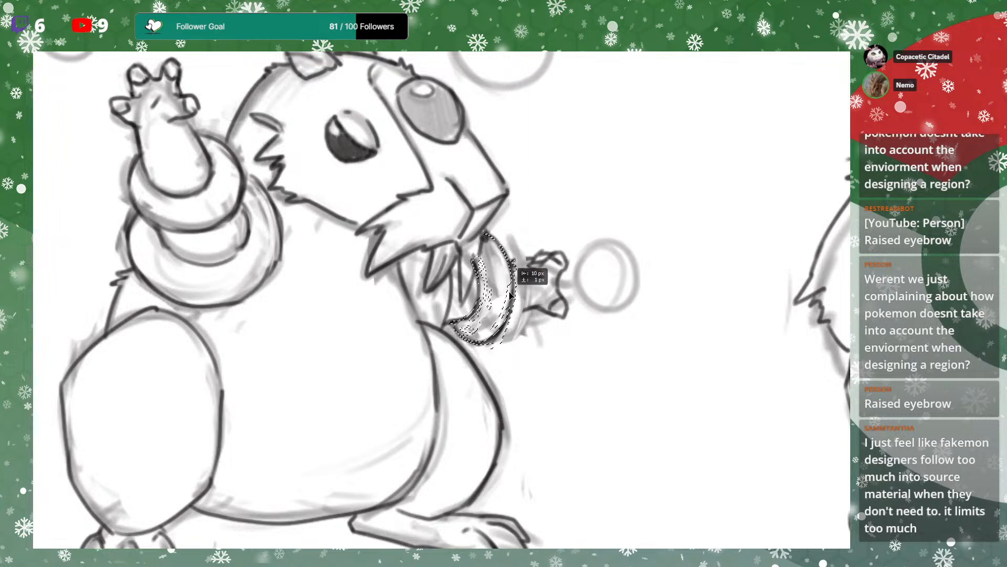
{"action": "key", "text": "ctrl+d"}
{"action": "key", "text": "b"}
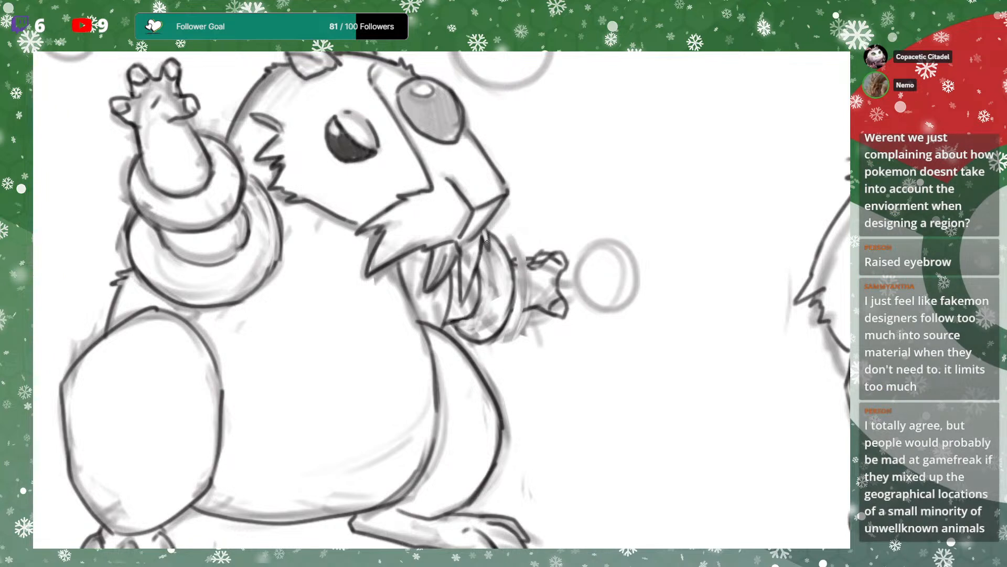
Ink a short vertical line down the standing creature's muzzle and touch up the wrist of its far arm
{"action": "left_click_drag", "start_coordinate": [435, 194], "coordinate": [439, 233]}
{"action": "left_click_drag", "start_coordinate": [506, 319], "coordinate": [532, 305]}
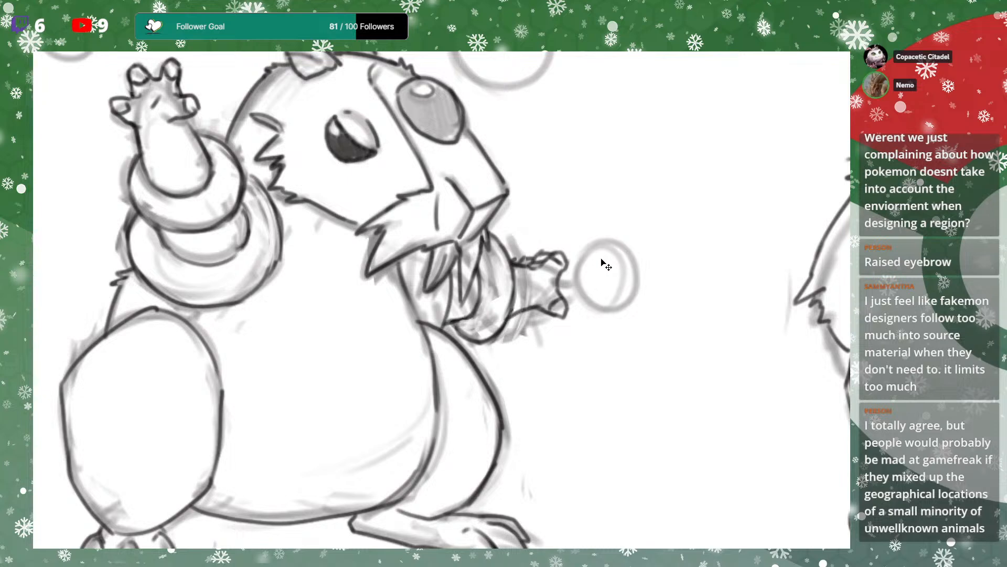
Ink round bubbles around the standing creature's head and far hand, plus a small one above its raised hand
{"action": "key", "text": "ctrl+minus"}
{"action": "key", "text": "ctrl+minus"}
{"action": "left_click_drag", "start_coordinate": [511, 276], "coordinate": [534, 300]}
{"action": "mouse_move", "coordinate": [451, 165]}
{"action": "left_mouse_down"}
{"action": "mouse_move", "coordinate": [466, 198]}
{"action": "mouse_move", "coordinate": [499, 178]}
{"action": "mouse_move", "coordinate": [490, 150]}
{"action": "mouse_move", "coordinate": [500, 188]}
{"action": "mouse_move", "coordinate": [530, 229]}
{"action": "left_mouse_up"}
{"action": "mouse_move", "coordinate": [304, 168]}
{"action": "left_mouse_down"}
{"action": "mouse_move", "coordinate": [365, 180]}
{"action": "mouse_move", "coordinate": [365, 163]}
{"action": "left_mouse_up"}
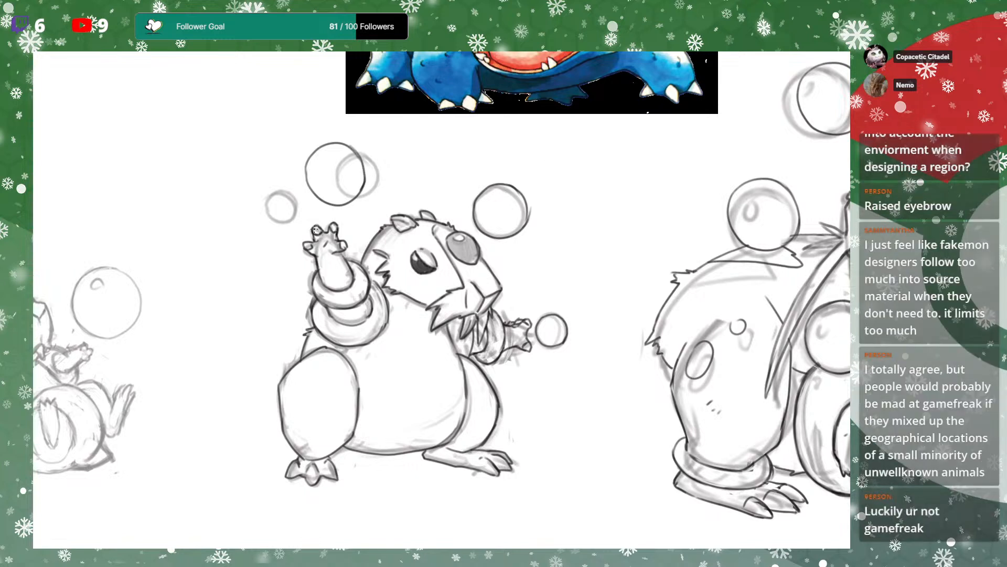
{"action": "mouse_move", "coordinate": [287, 220]}
{"action": "left_mouse_down"}
{"action": "mouse_move", "coordinate": [304, 211]}
{"action": "mouse_move", "coordinate": [301, 201]}
{"action": "left_mouse_up"}
{"action": "key", "text": "ctrl+z"}
{"action": "left_click_drag", "start_coordinate": [594, 216], "coordinate": [594, 214]}
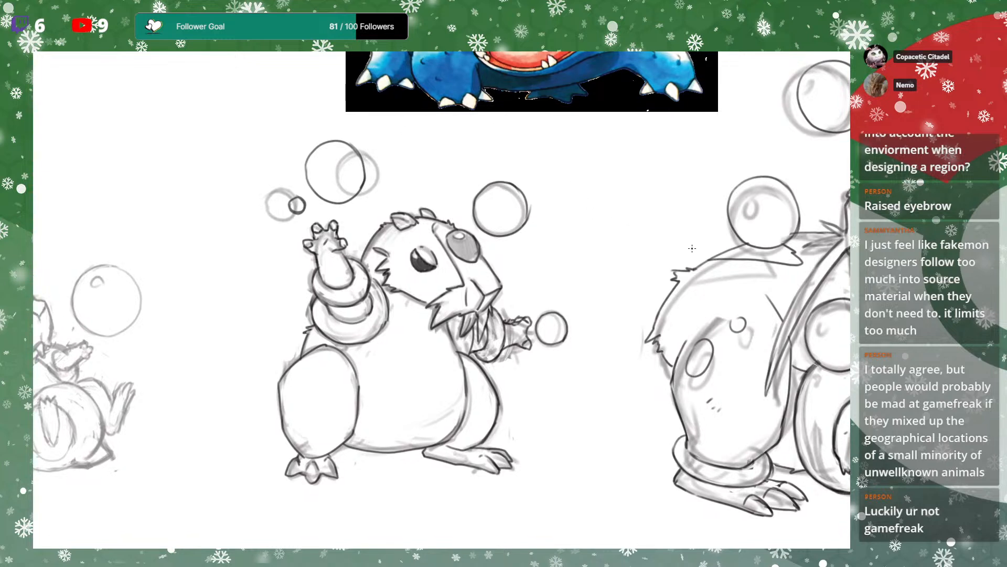
{"action": "left_click_drag", "start_coordinate": [307, 335], "coordinate": [368, 275]}
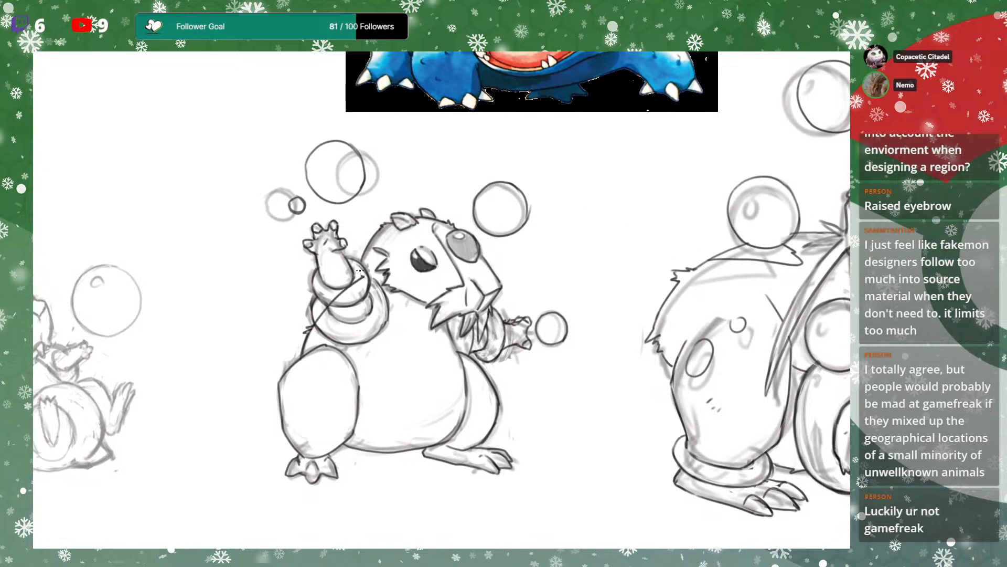
{"action": "key", "text": "ctrl+z"}
{"action": "left_click_drag", "start_coordinate": [564, 270], "coordinate": [570, 246]}
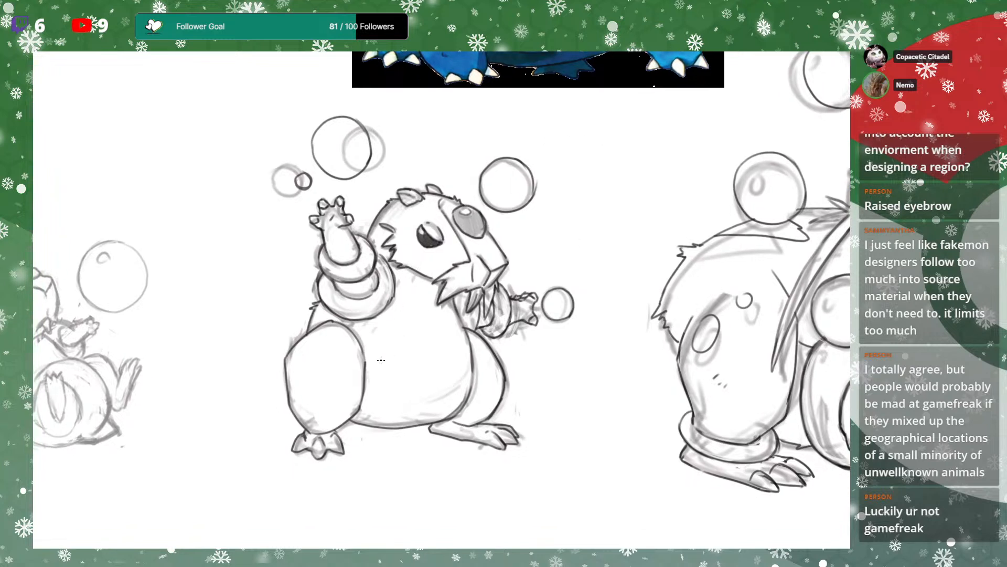
{"action": "left_click_drag", "start_coordinate": [366, 369], "coordinate": [406, 265]}
{"action": "key", "text": "ctrl+z"}
Hide the rough sketch and check the clean line art of the standing form and the large final form
{"action": "left_click_drag", "start_coordinate": [573, 220], "coordinate": [555, 206]}
{"action": "key", "text": "ctrl+minus"}
{"action": "left_click", "coordinate": [861, 442]}
{"action": "left_click_drag", "start_coordinate": [704, 361], "coordinate": [647, 386]}
{"action": "left_click_drag", "start_coordinate": [735, 349], "coordinate": [697, 421]}
{"action": "left_click_drag", "start_coordinate": [767, 355], "coordinate": [717, 376]}
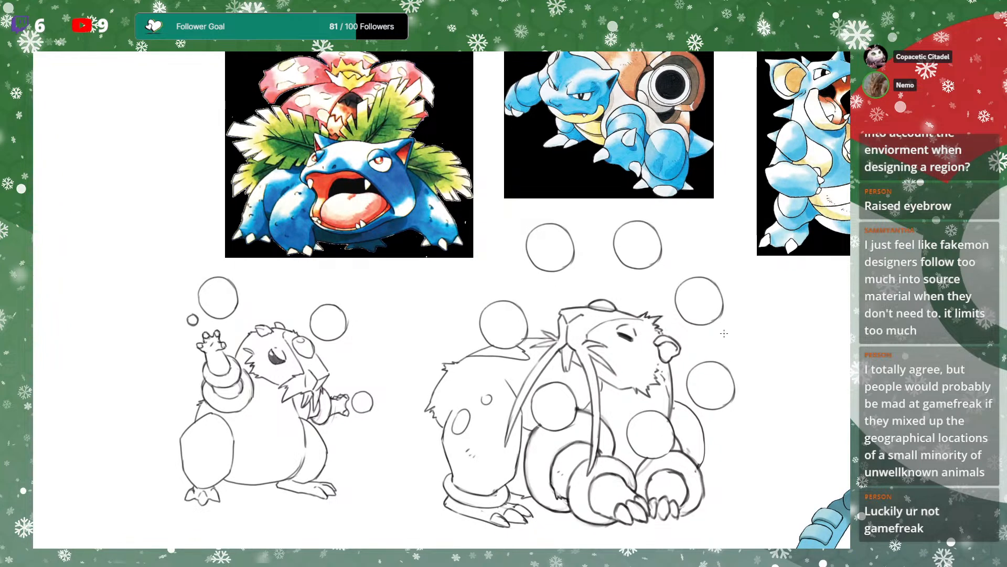
{"action": "left_click_drag", "start_coordinate": [388, 370], "coordinate": [448, 362]}
{"action": "left_click_drag", "start_coordinate": [617, 303], "coordinate": [621, 301]}
{"action": "mouse_move", "coordinate": [684, 301]}
{"action": "left_mouse_down"}
{"action": "mouse_move", "coordinate": [705, 284]}
{"action": "mouse_move", "coordinate": [679, 298]}
{"action": "mouse_move", "coordinate": [690, 303]}
{"action": "left_mouse_up"}
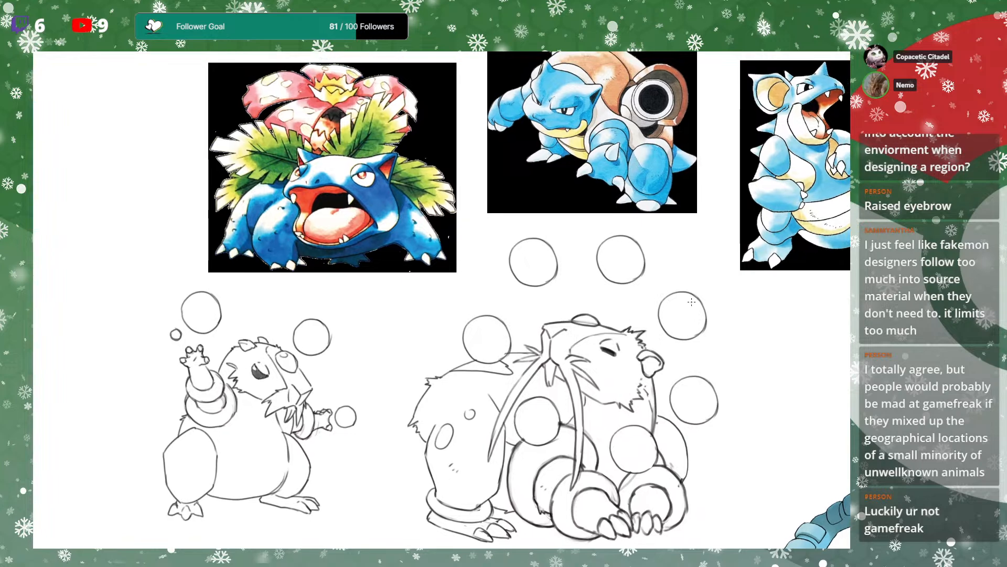